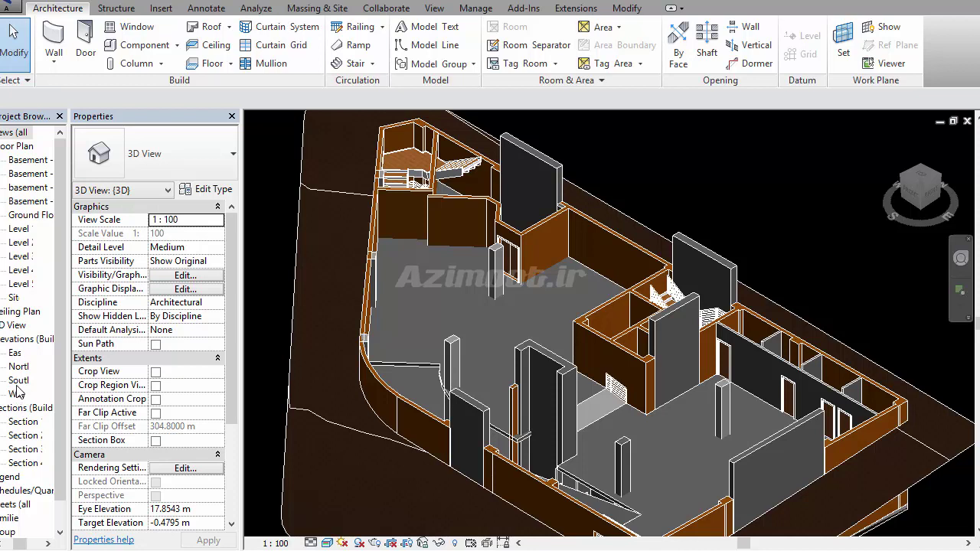
# Open the South elevation and zoom in on the level heads at the right
pyautogui.doubleClick(19, 381)
pyautogui.scroll(1, 888, 429)
pyautogui.scroll(2, 843, 406)
pyautogui.scroll(2, 765, 375)
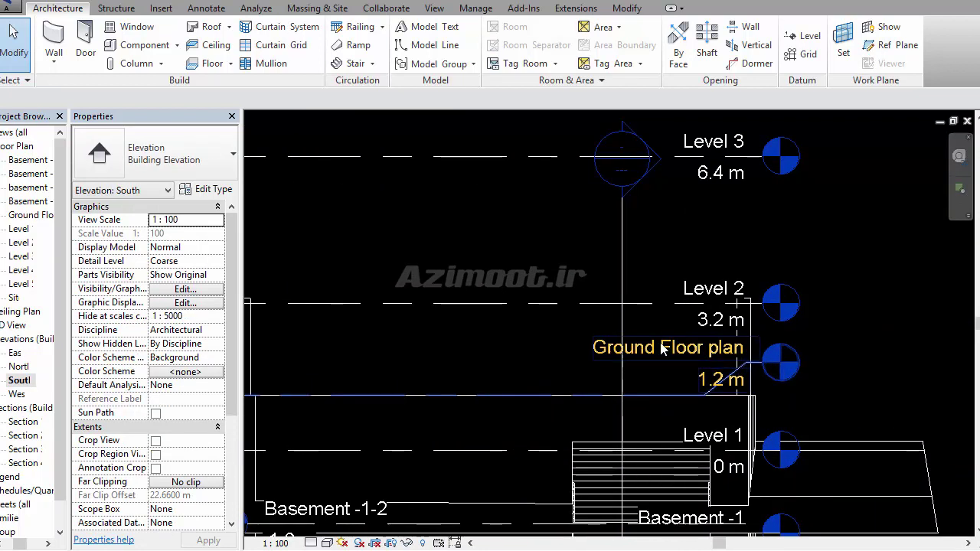
pyautogui.scroll(1, 692, 349)
pyautogui.scroll(1, 735, 360)
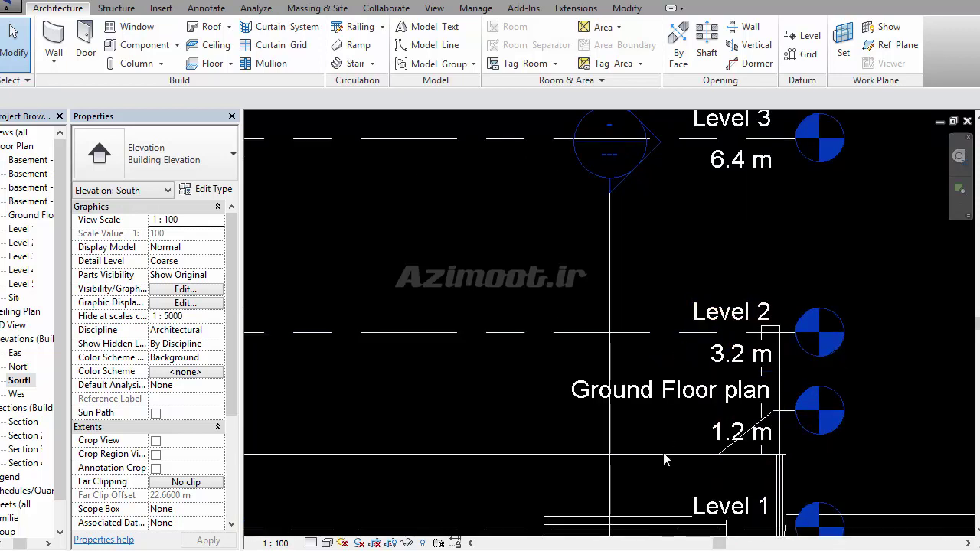
# Raise Level 2 to 4.8 m and Level 3 to 8 m
pyautogui.click(737, 366)
pyautogui.click(735, 363)
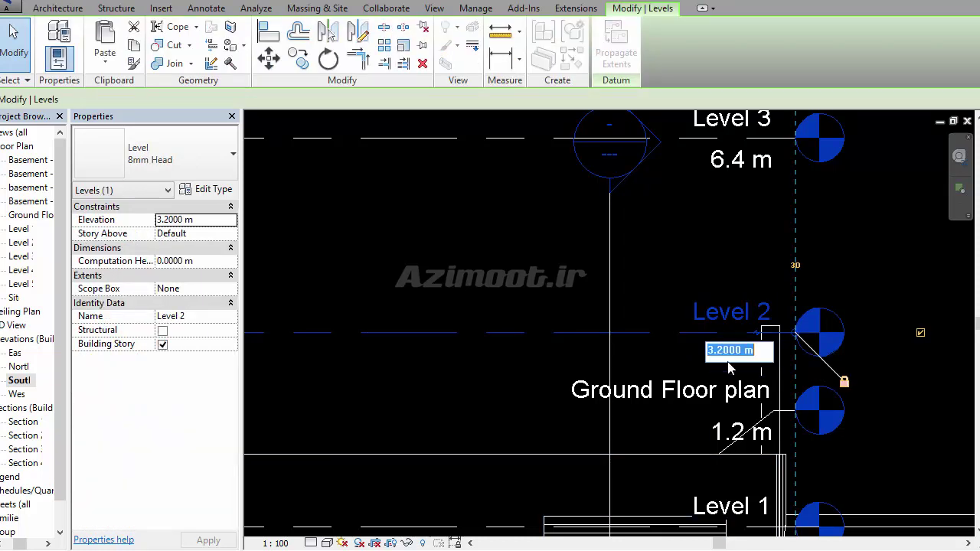
pyautogui.write('4.')
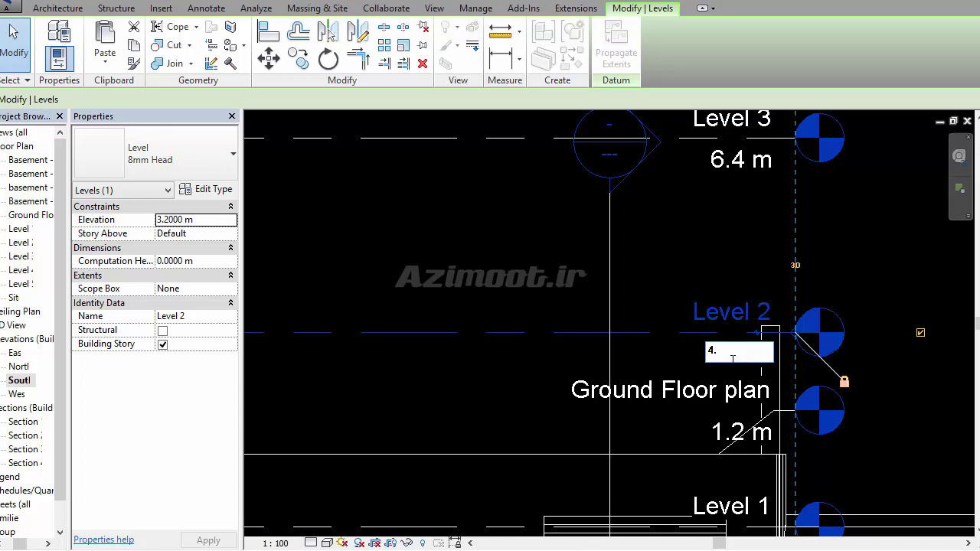
pyautogui.write('8')
pyautogui.press('Return')
pyautogui.moveTo(683, 366); pyautogui.dragTo(698, 406, button='middle')
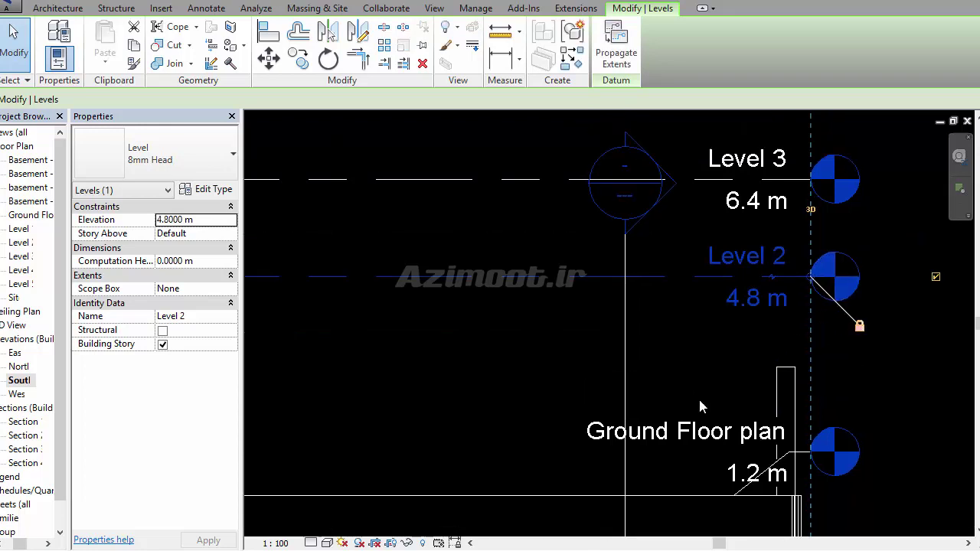
pyautogui.moveTo(756, 212); pyautogui.dragTo(773, 297, button='middle')
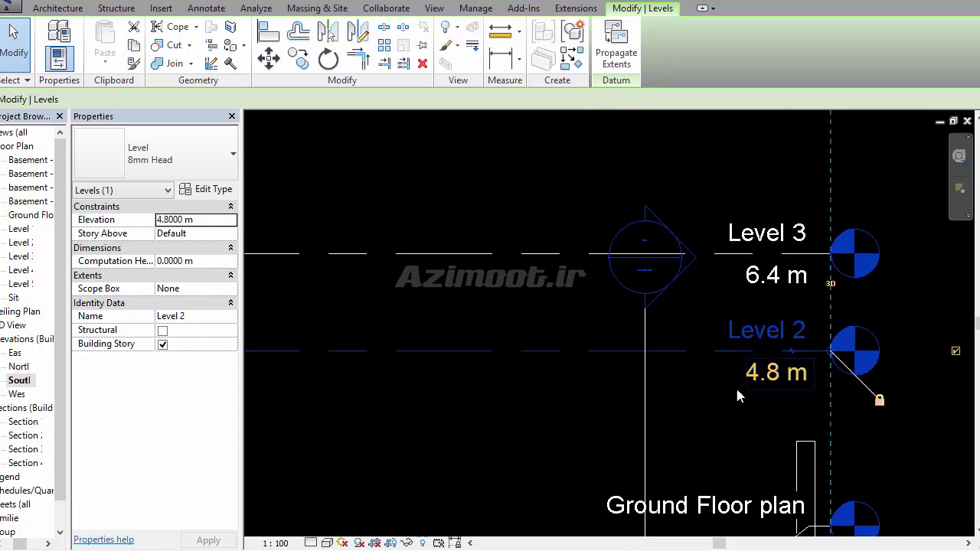
pyautogui.click(775, 296)
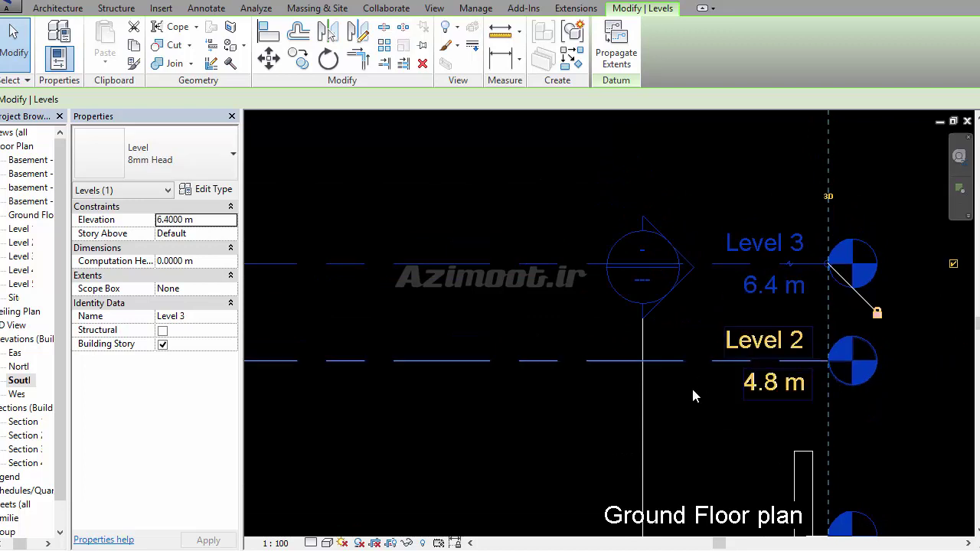
pyautogui.moveTo(728, 337); pyautogui.dragTo(647, 422, button='middle')
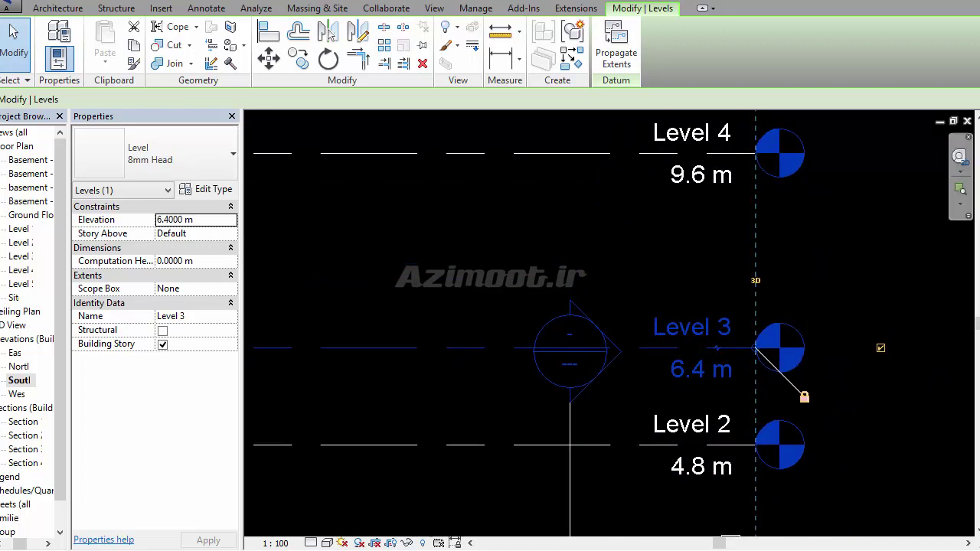
pyautogui.hotkey('alt', 'Tab')
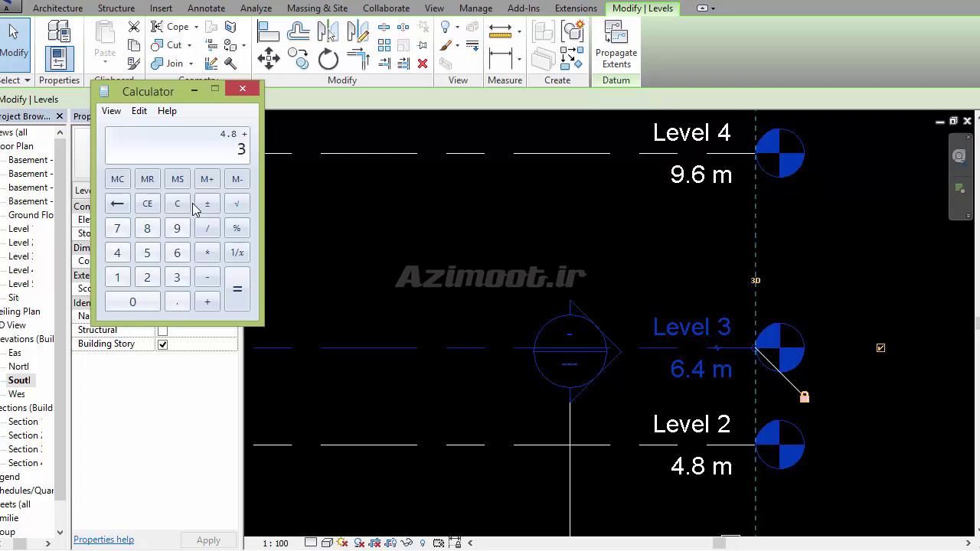
pyautogui.click(689, 371)
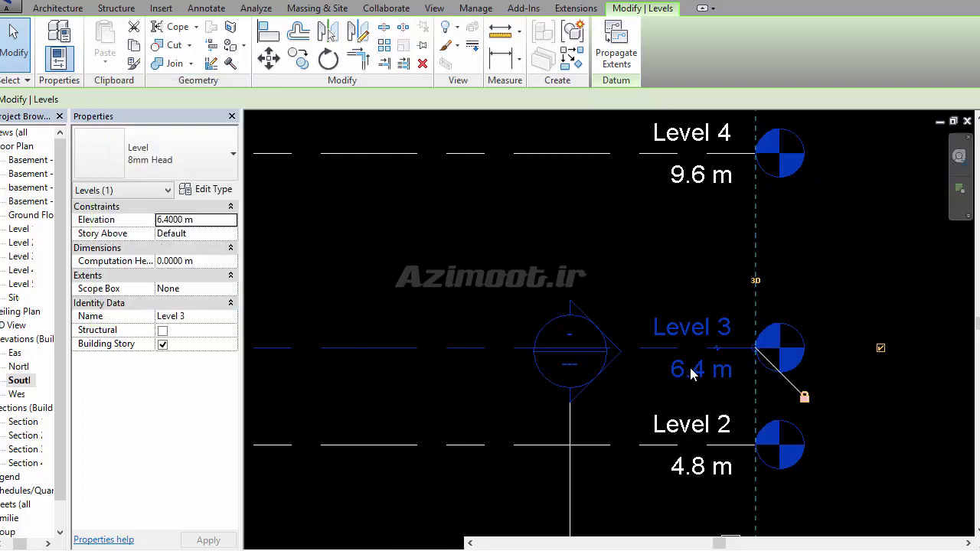
pyautogui.click(681, 368)
pyautogui.write('8')
pyautogui.press('Return')
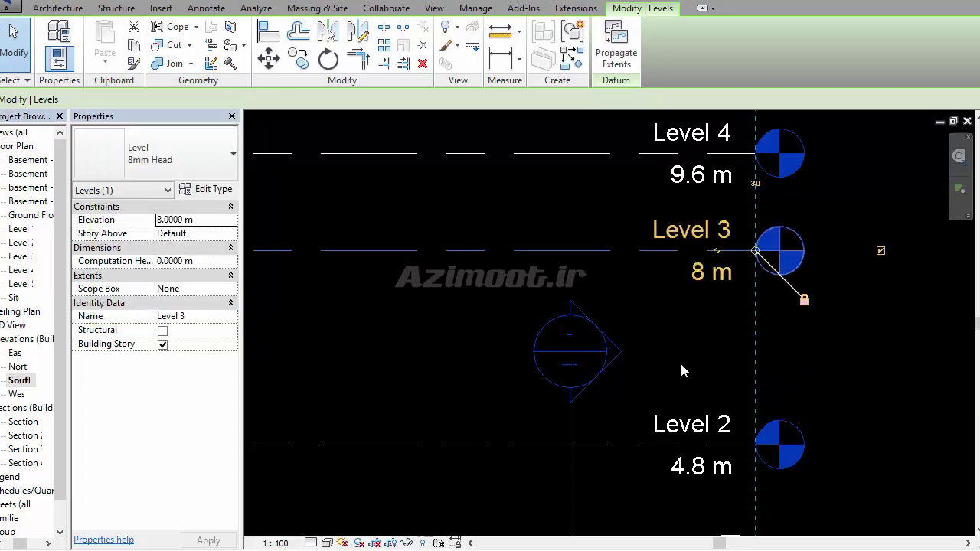
# Raise Level 4 to 11.2 m and Level 5 to 14.4 m
pyautogui.moveTo(744, 206); pyautogui.dragTo(751, 394, button='middle')
pyautogui.scroll(2, 751, 395)
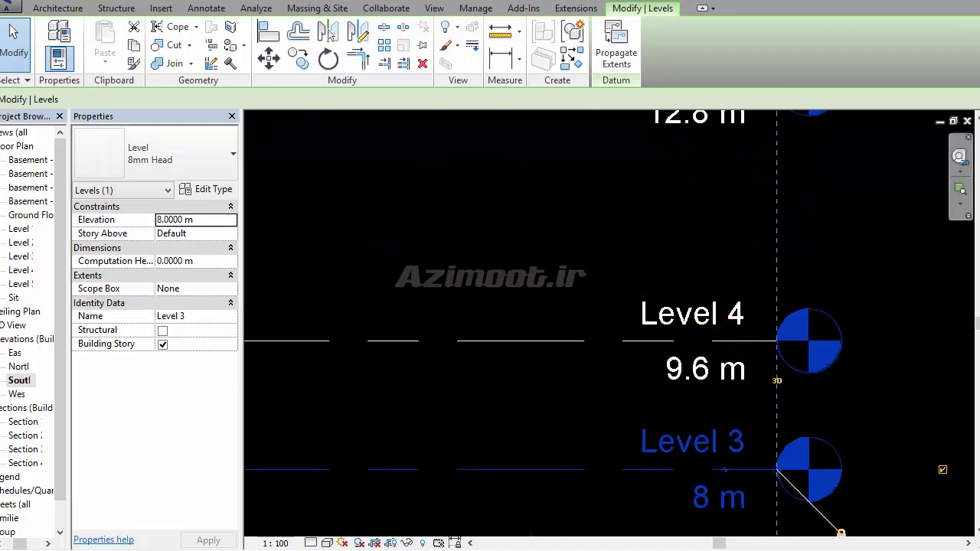
pyautogui.hotkey('alt', 'Tab')
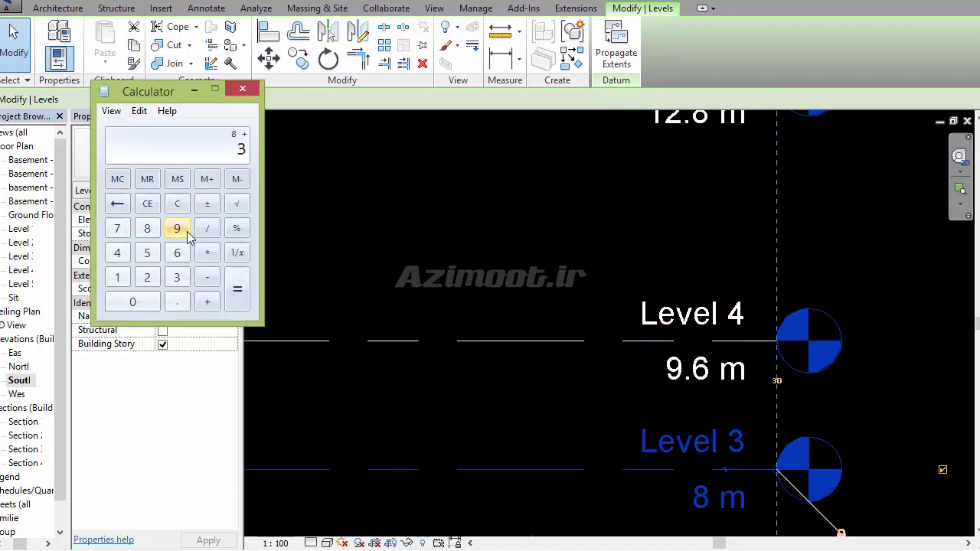
pyautogui.click(687, 383)
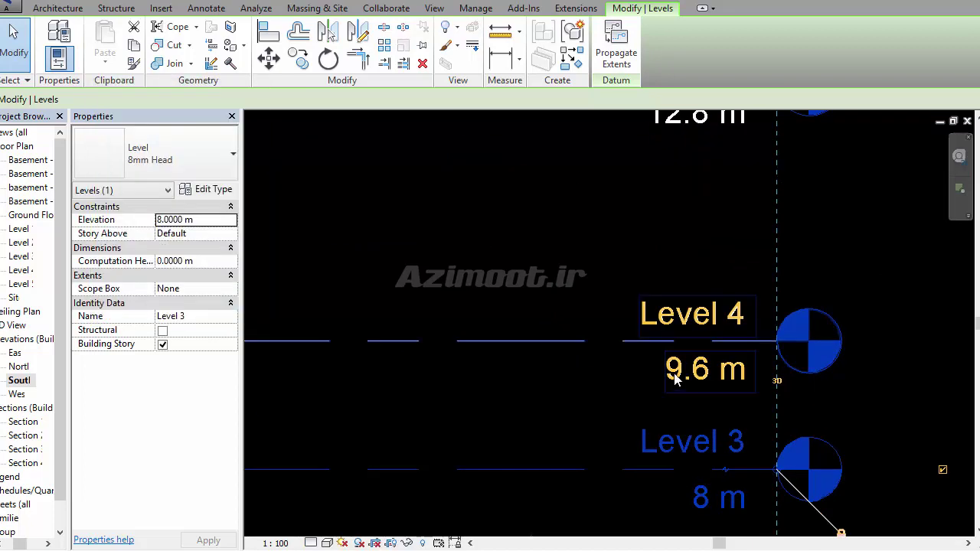
pyautogui.click(678, 380)
pyautogui.click(680, 387)
pyautogui.write('11.2')
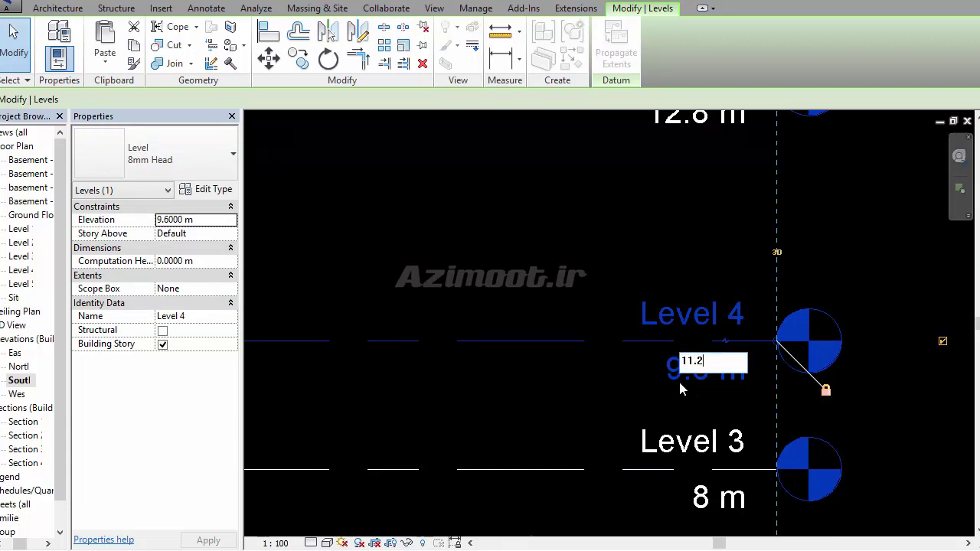
pyautogui.press('Return')
pyautogui.moveTo(722, 352); pyautogui.dragTo(740, 408, button='middle')
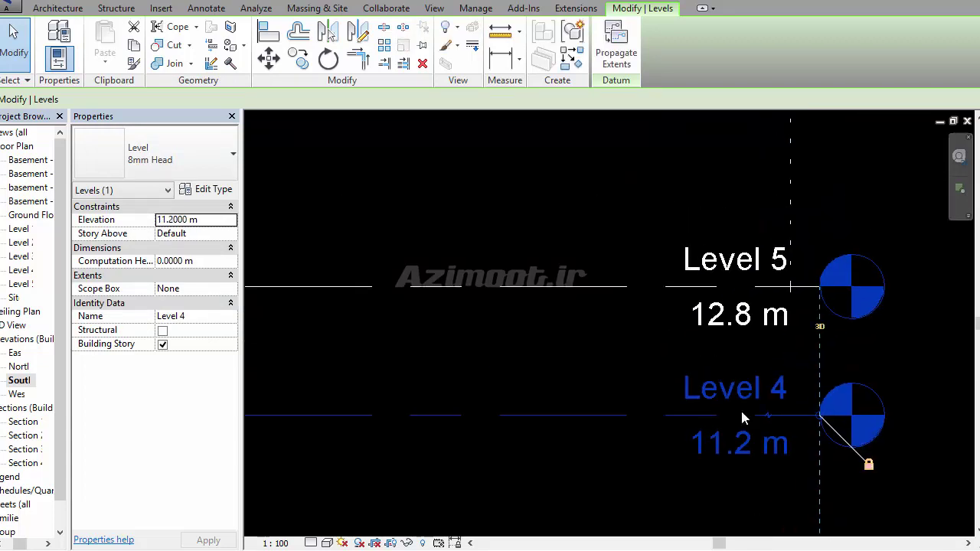
pyautogui.doubleClick(711, 322)
pyautogui.write('14.4')
pyautogui.press('Return')
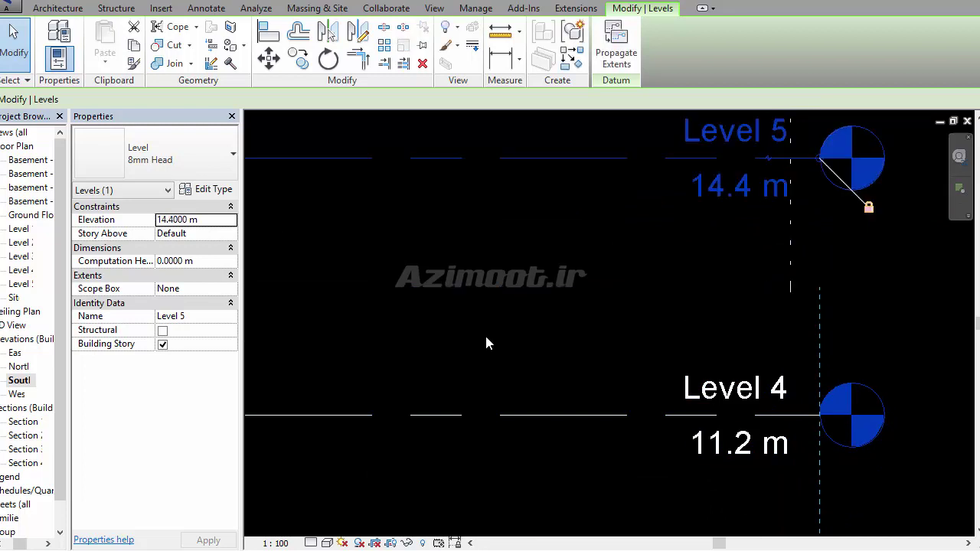
pyautogui.scroll(-3, 486, 343)
pyautogui.moveTo(473, 379); pyautogui.dragTo(919, 270, button='middle')
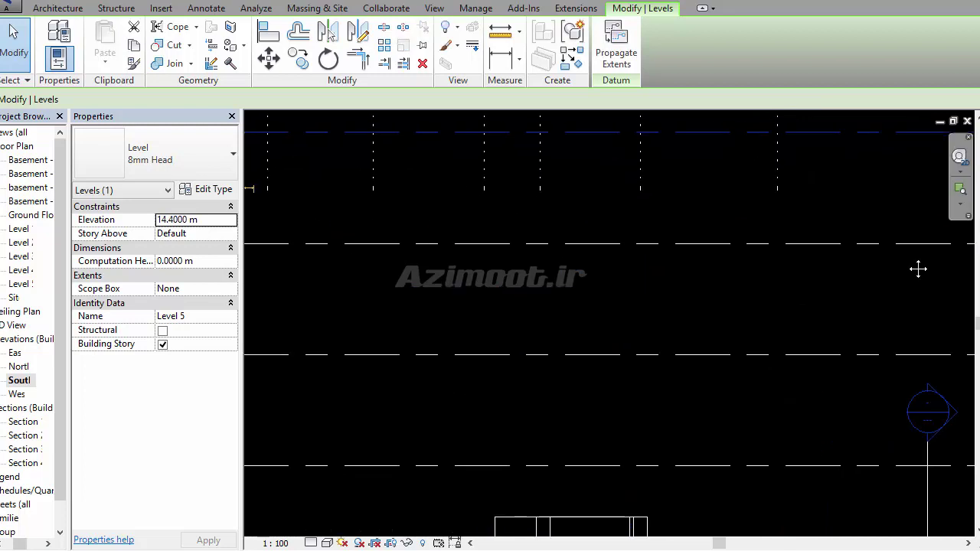
# Open the Ground Floor plan and centre it in the view
pyautogui.doubleClick(34, 218)
pyautogui.scroll(3, 662, 340)
pyautogui.moveTo(663, 340); pyautogui.dragTo(733, 361, button='middle')
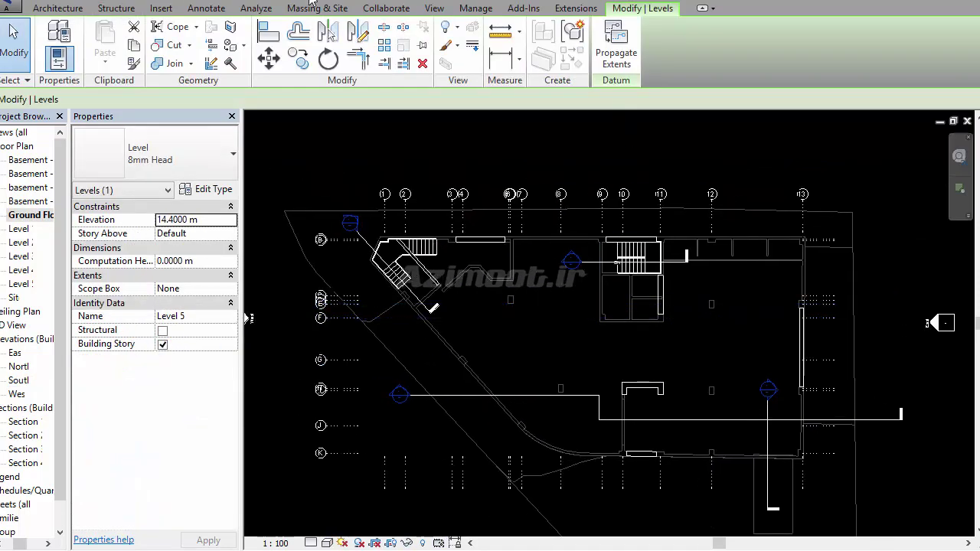
# Import the CAD file g in Black and White with Auto - Center to Center positioning
pyautogui.click(161, 8)
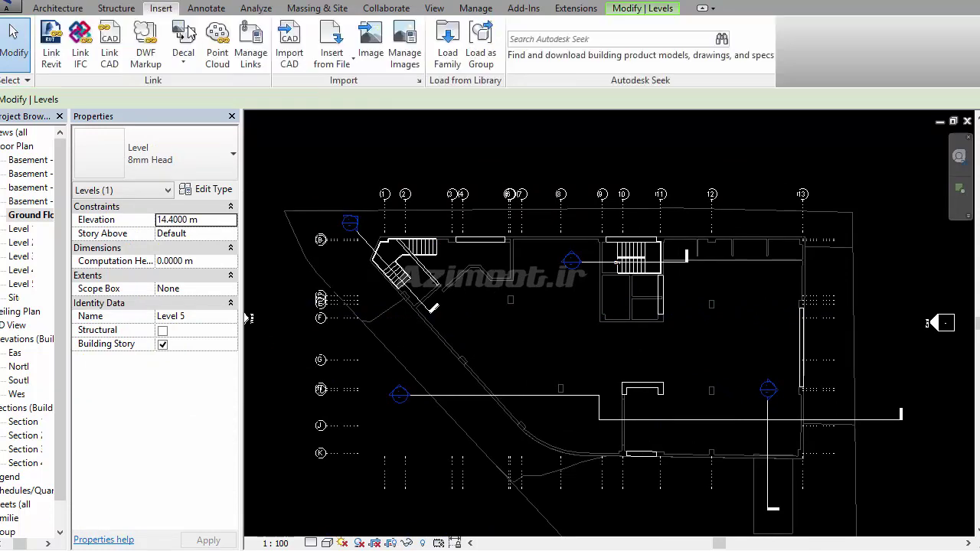
pyautogui.click(291, 52)
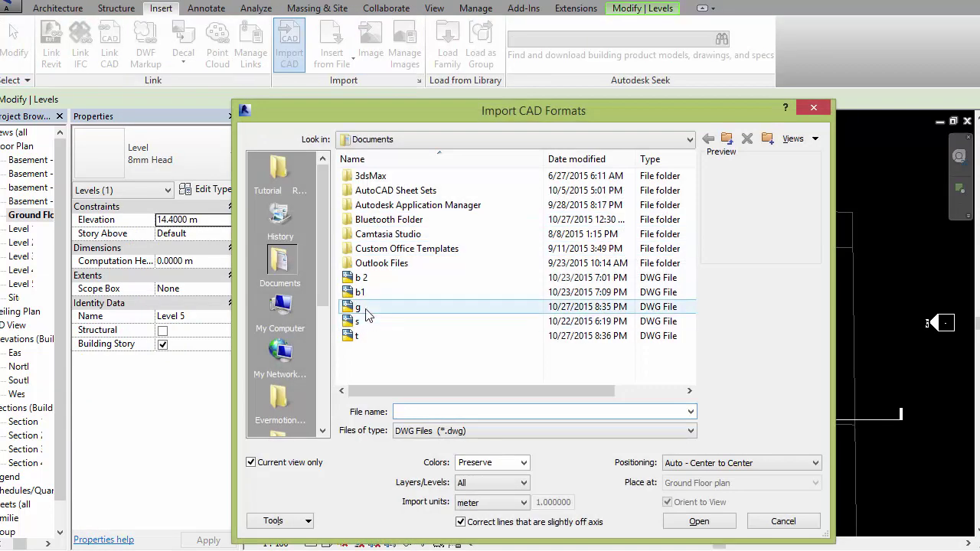
pyautogui.click(360, 307)
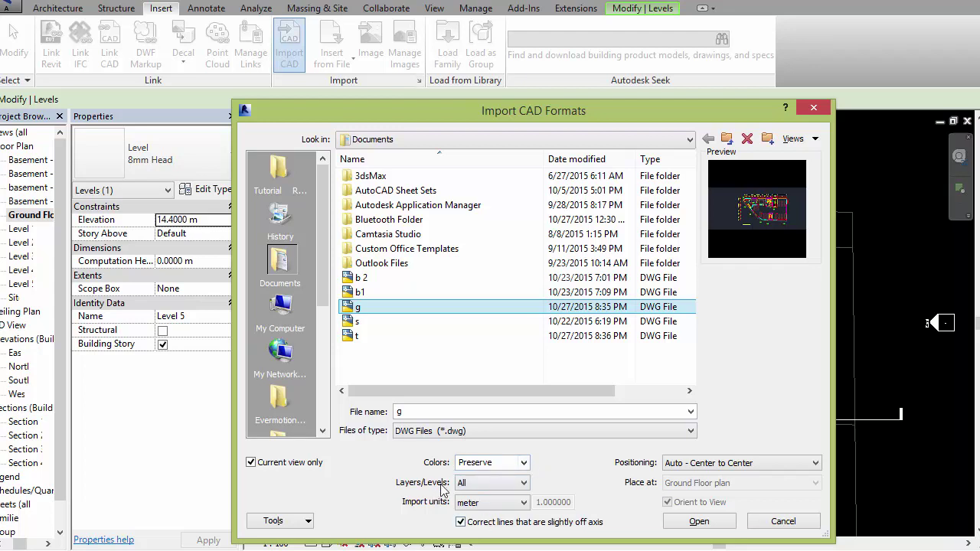
pyautogui.click(523, 463)
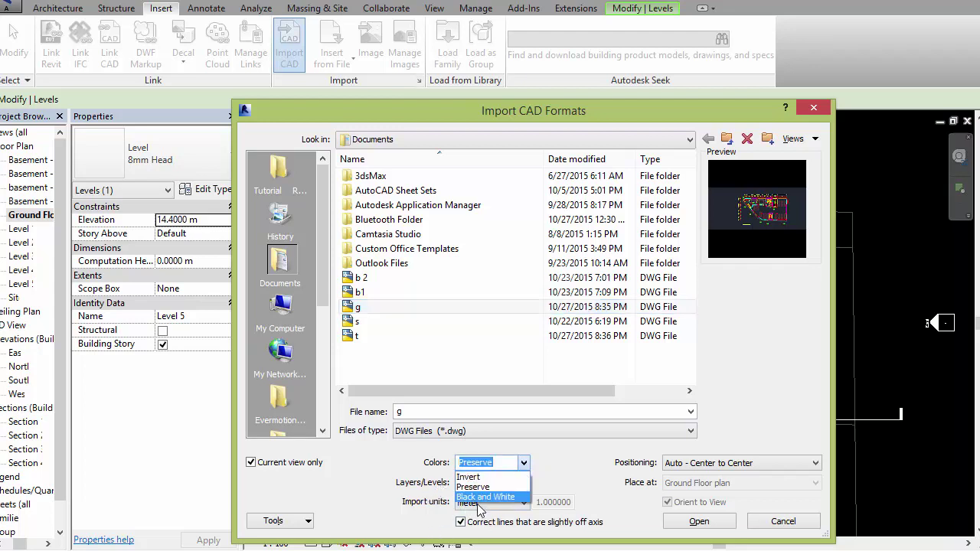
pyautogui.click(471, 504)
pyautogui.press('Down')
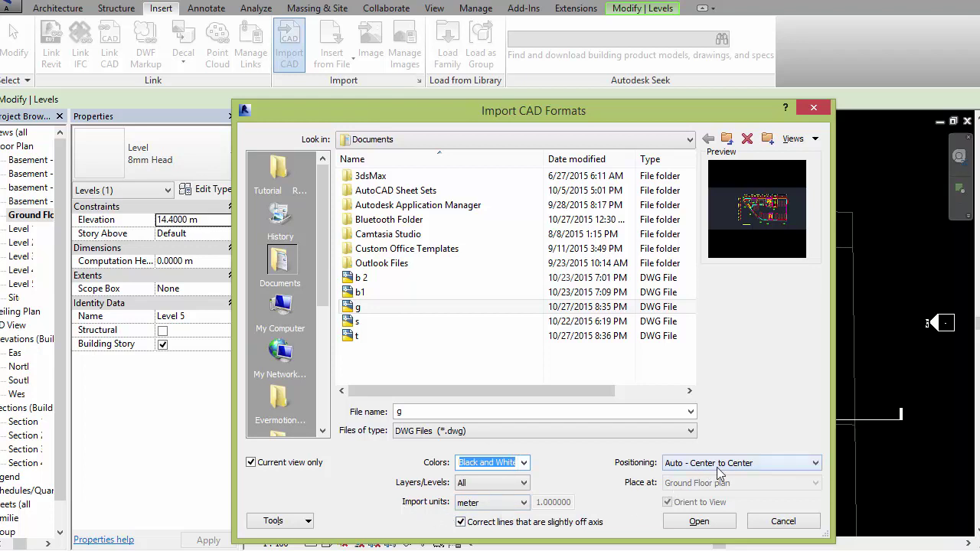
pyautogui.click(750, 463)
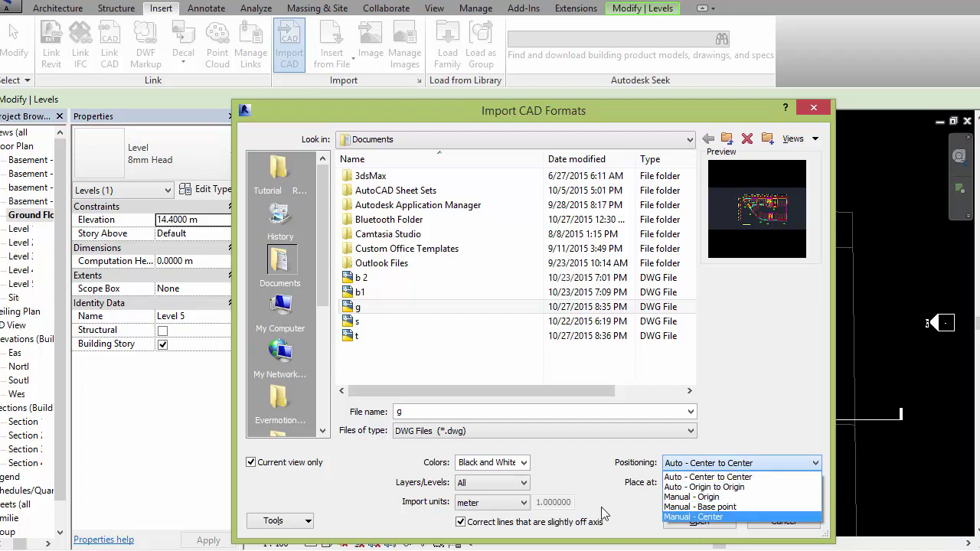
pyautogui.click(720, 521)
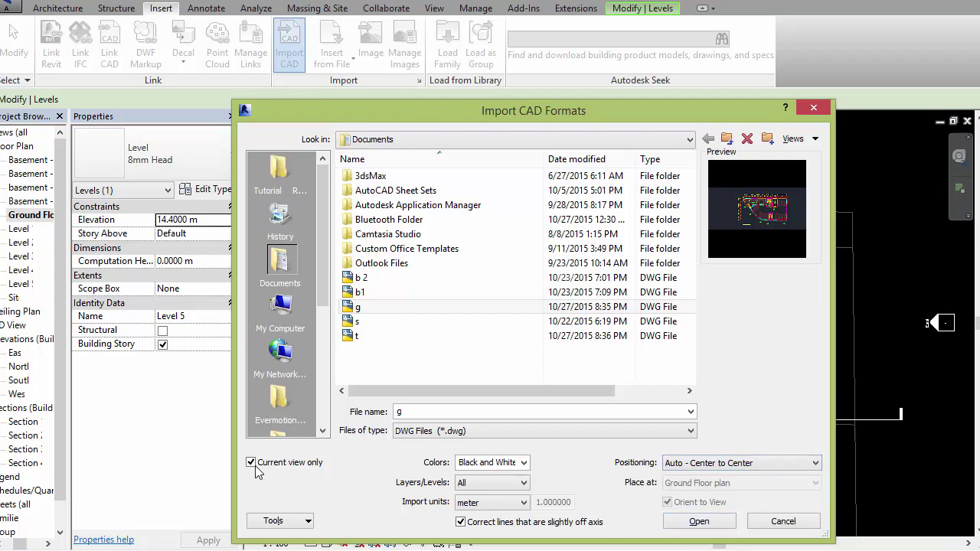
pyautogui.click(699, 523)
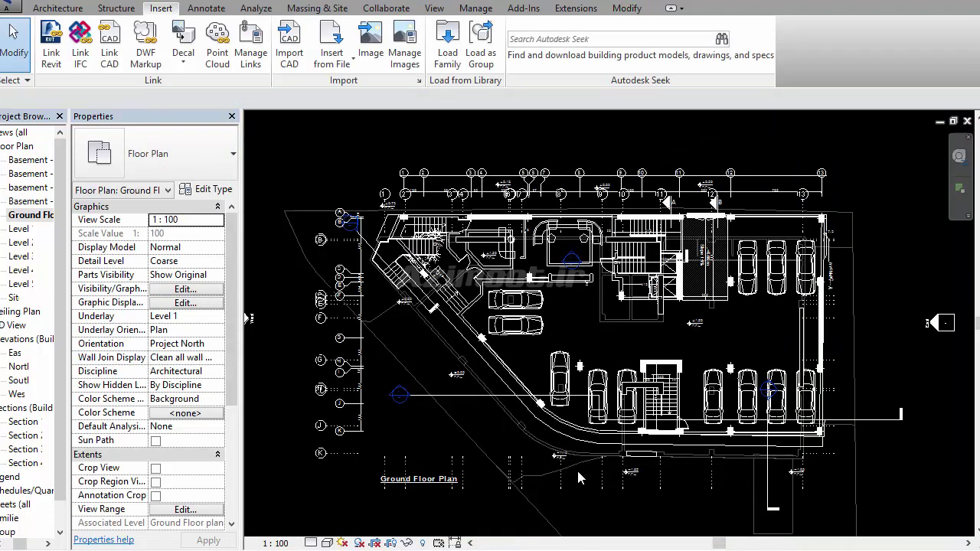
# Move the imported g.dwg so its corner snaps onto the modelled wall corner
pyautogui.scroll(2, 835, 207)
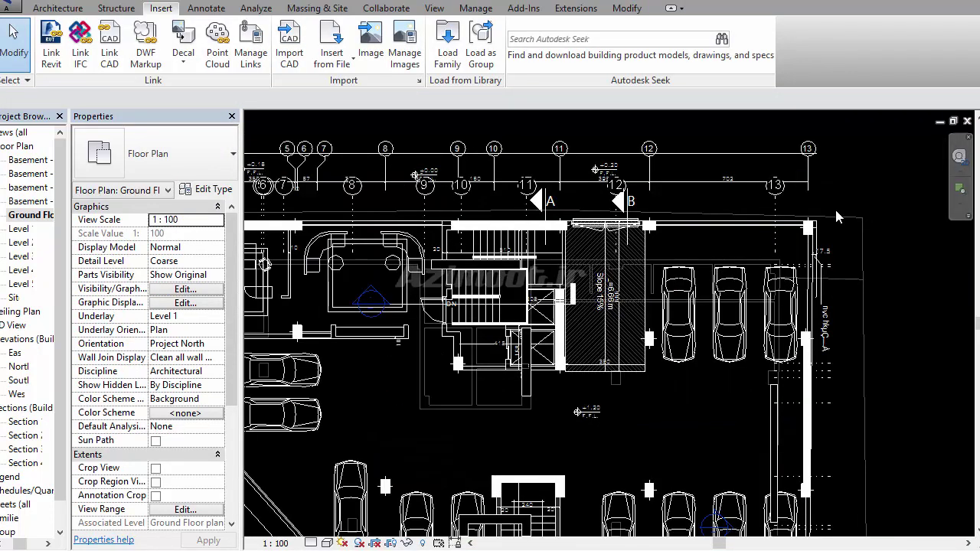
pyautogui.click(814, 227)
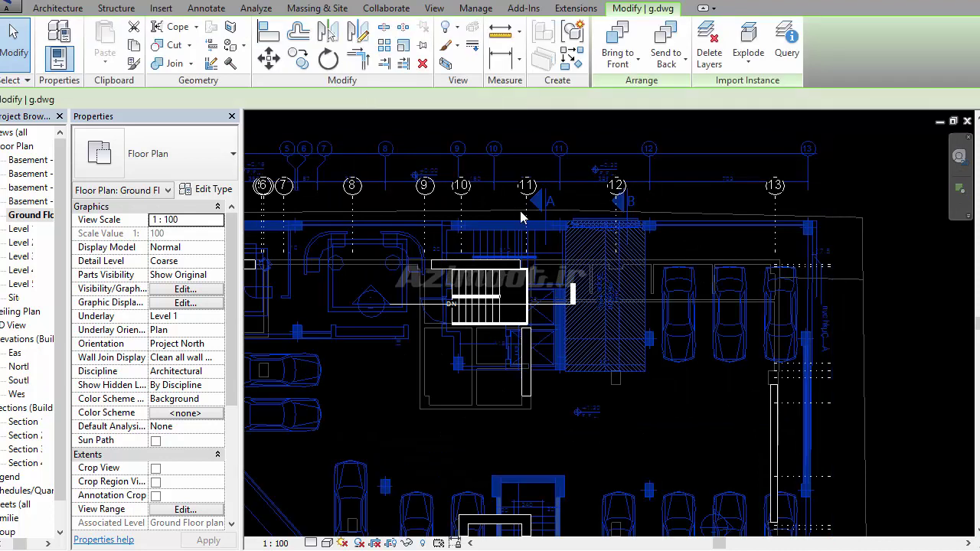
pyautogui.scroll(2, 528, 212)
pyautogui.scroll(1, 508, 225)
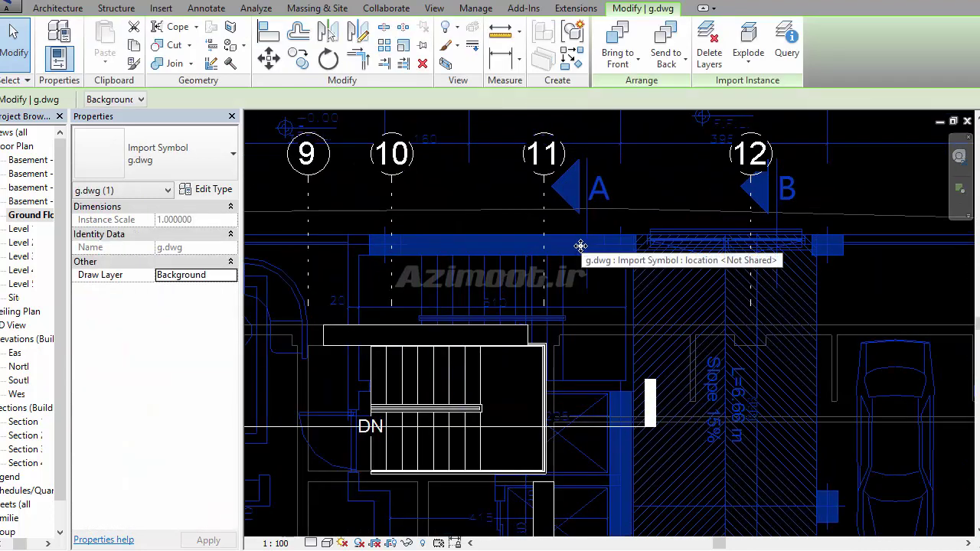
pyautogui.click(272, 69)
pyautogui.scroll(2, 609, 268)
pyautogui.click(611, 263)
pyautogui.scroll(2, 510, 376)
pyautogui.scroll(1, 518, 344)
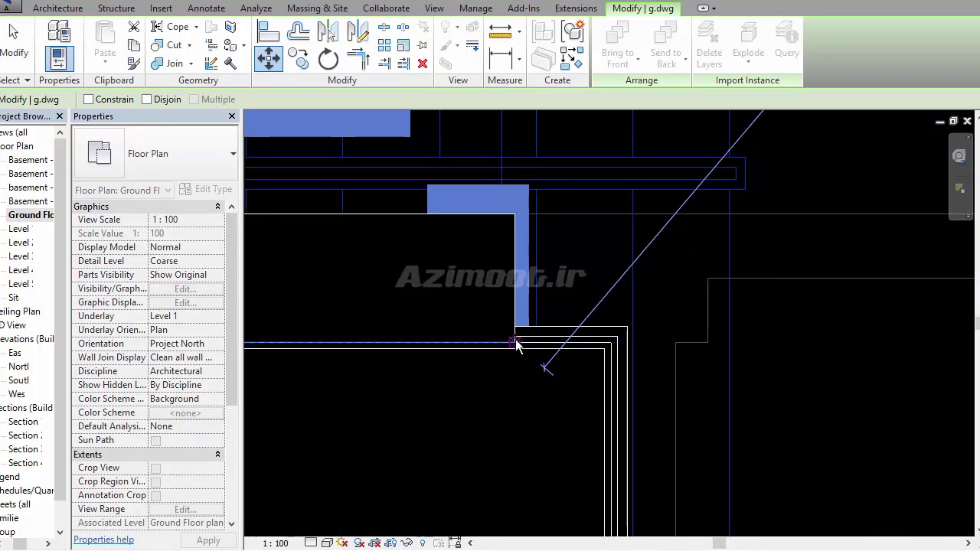
pyautogui.click(517, 346)
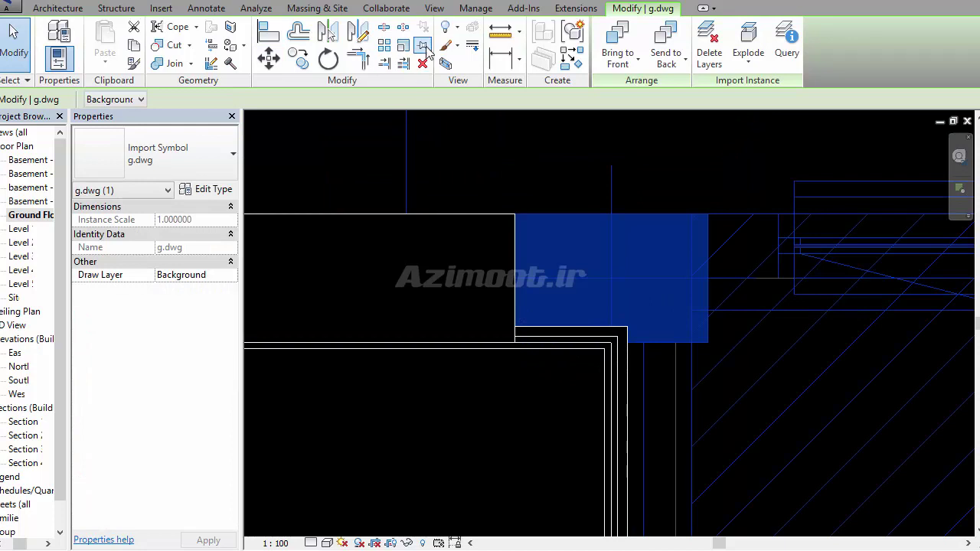
# Pin the drawing in place, deselect it, and bring the stairs and parking into view
pyautogui.click(425, 46)
pyautogui.scroll(-3, 659, 223)
pyautogui.scroll(-1, 666, 227)
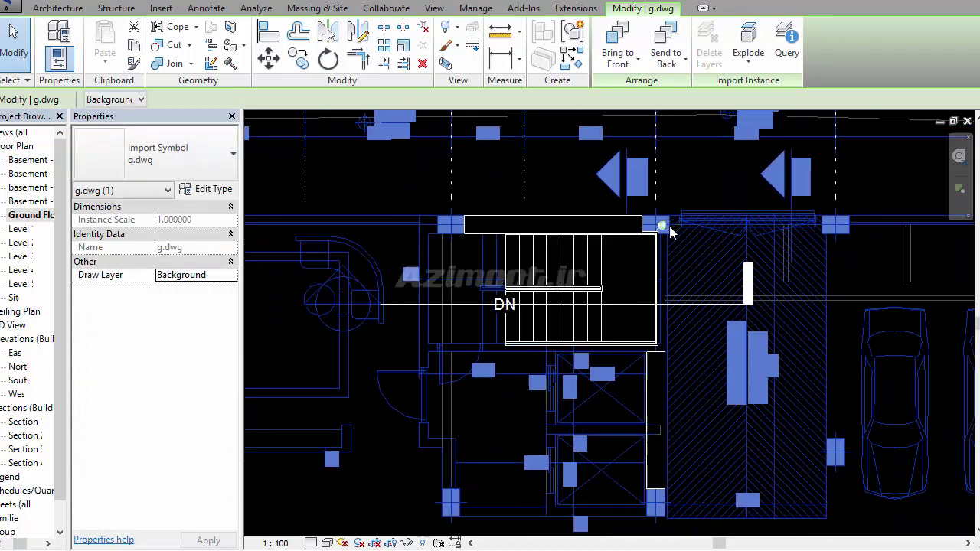
pyautogui.scroll(-1, 665, 227)
pyautogui.scroll(-2, 663, 394)
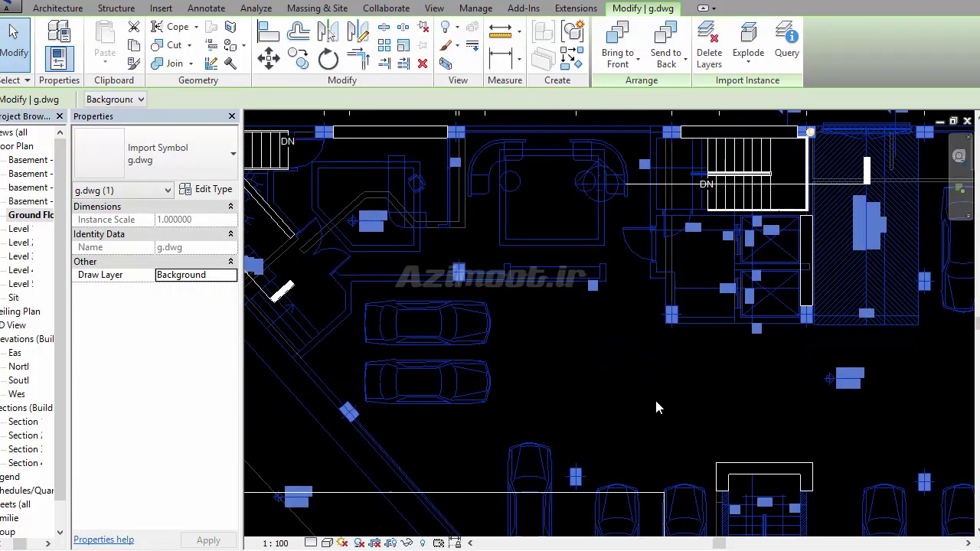
pyautogui.press('Escape')
pyautogui.moveTo(573, 303)
pyautogui.mouseDown(button='middle')
pyautogui.moveTo(578, 354)
pyautogui.moveTo(606, 339)
pyautogui.mouseUp(button='middle')
pyautogui.scroll(1, 729, 498)
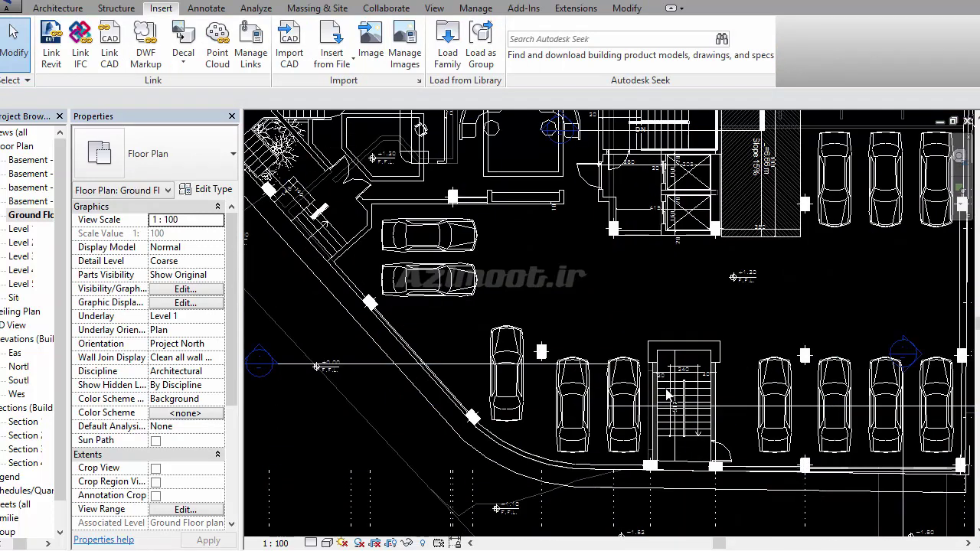
pyautogui.moveTo(361, 307); pyautogui.dragTo(442, 387, button='middle')
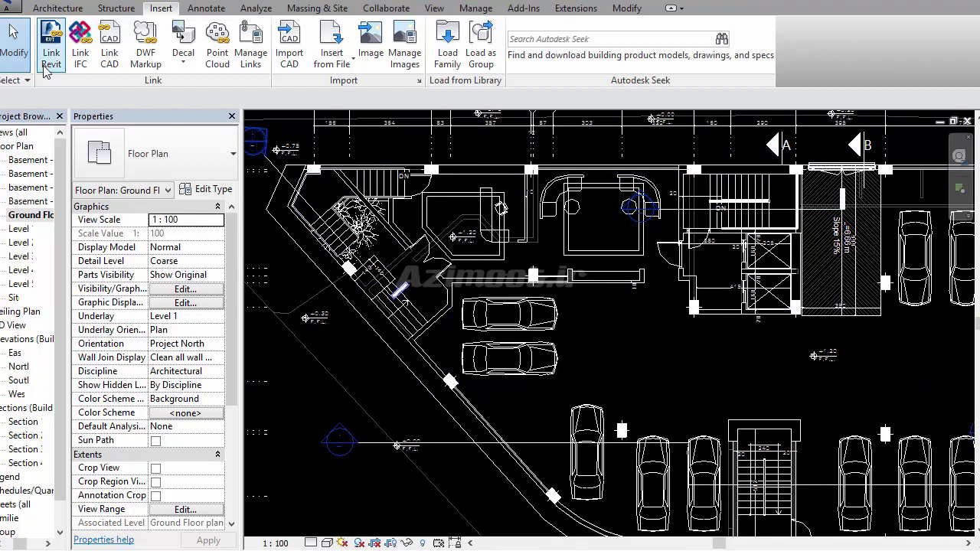
# Create a wall from the diagonal boundary line using Pick Lines
pyautogui.click(58, 9)
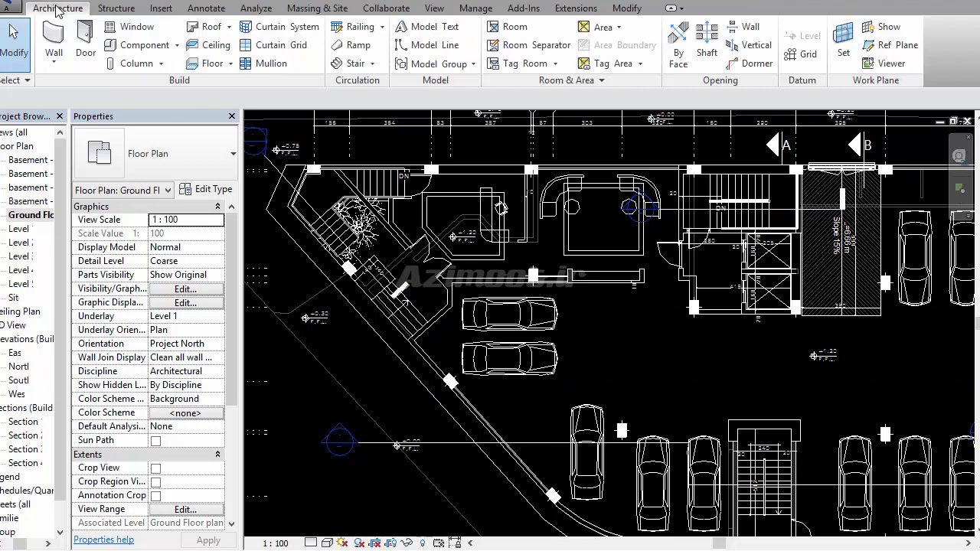
pyautogui.click(55, 38)
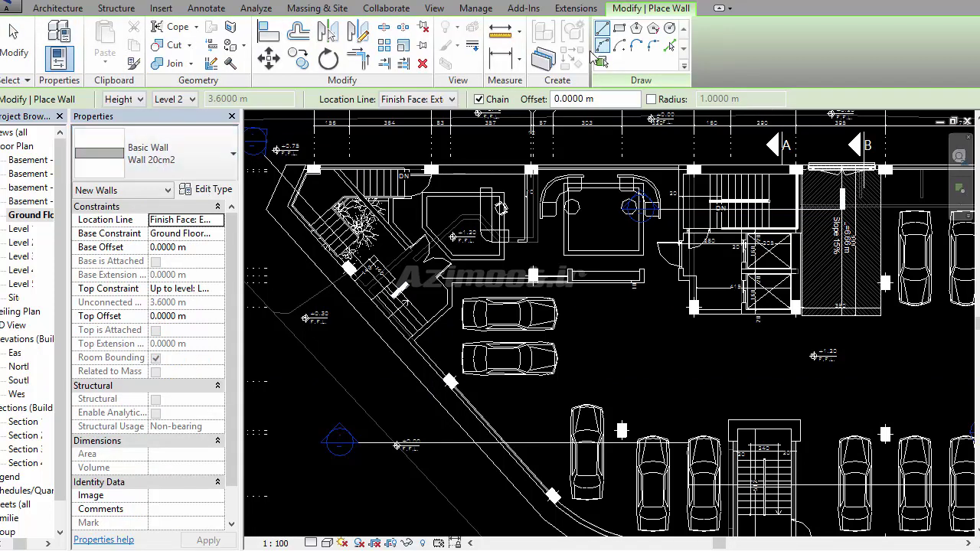
pyautogui.click(671, 47)
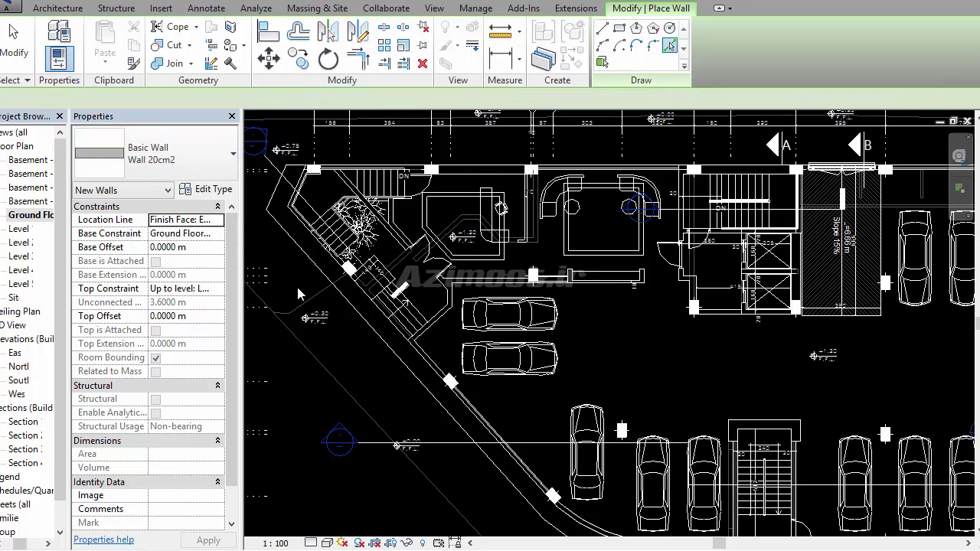
pyautogui.scroll(3, 298, 188)
pyautogui.scroll(2, 299, 187)
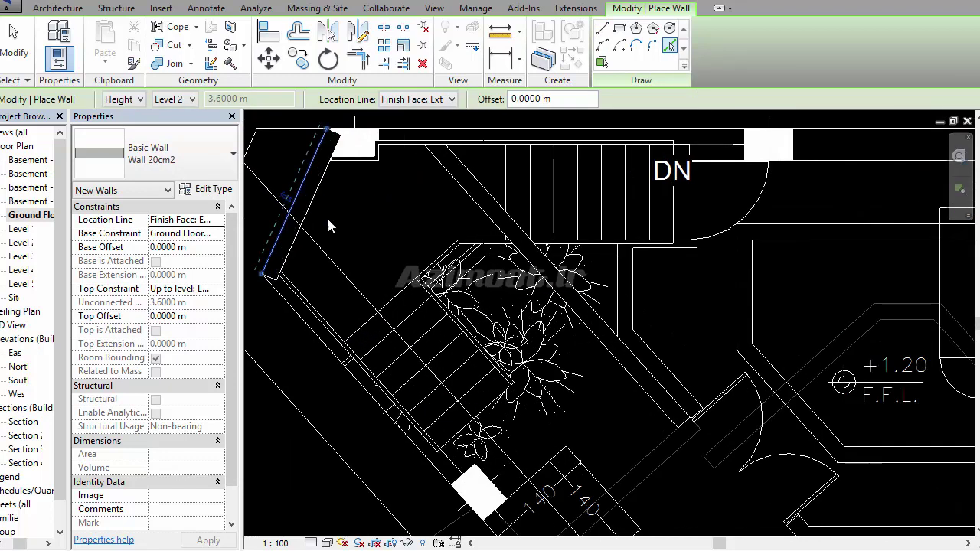
pyautogui.click(312, 328)
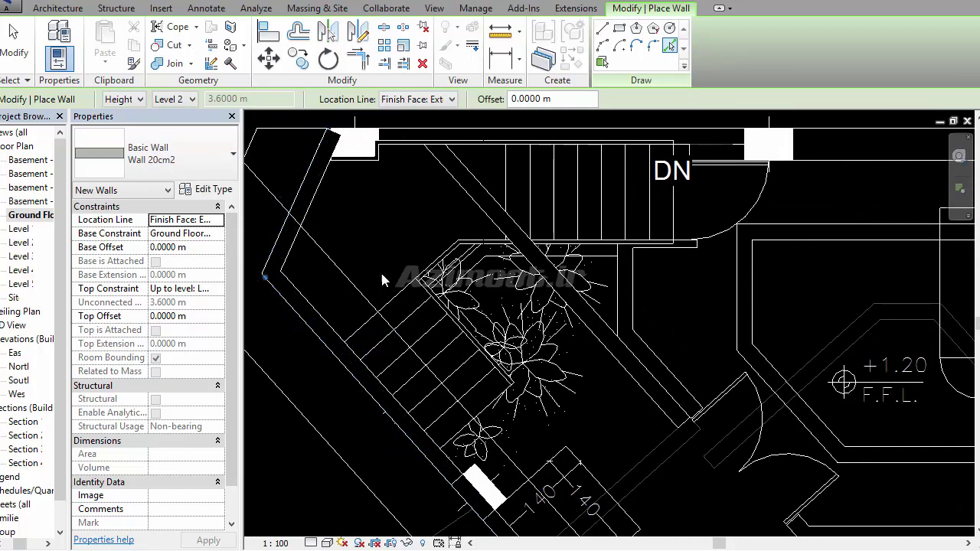
# Set the view detail level to Medium and the visual style to Realistic
pyautogui.scroll(-2, 381, 270)
pyautogui.scroll(-2, 376, 205)
pyautogui.scroll(2, 414, 300)
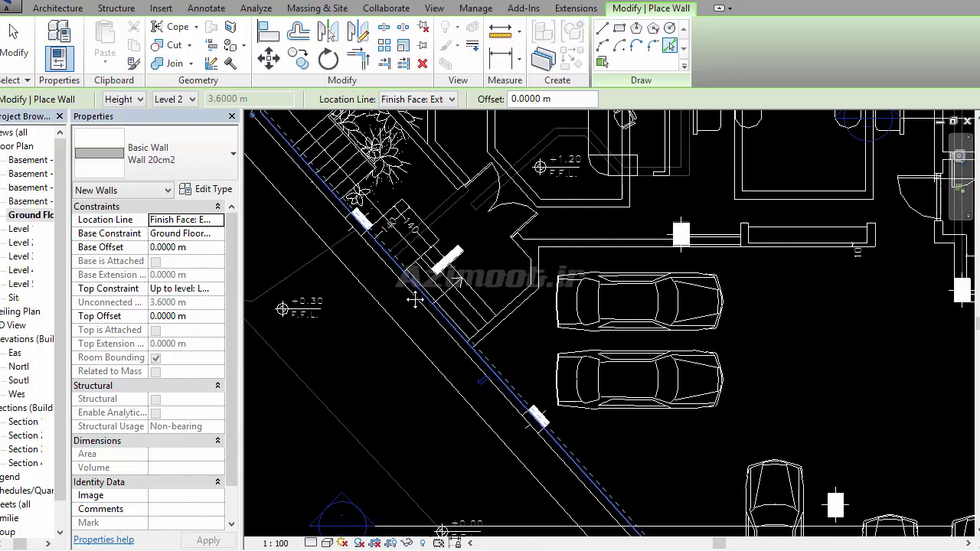
pyautogui.moveTo(414, 300); pyautogui.dragTo(325, 181, button='middle')
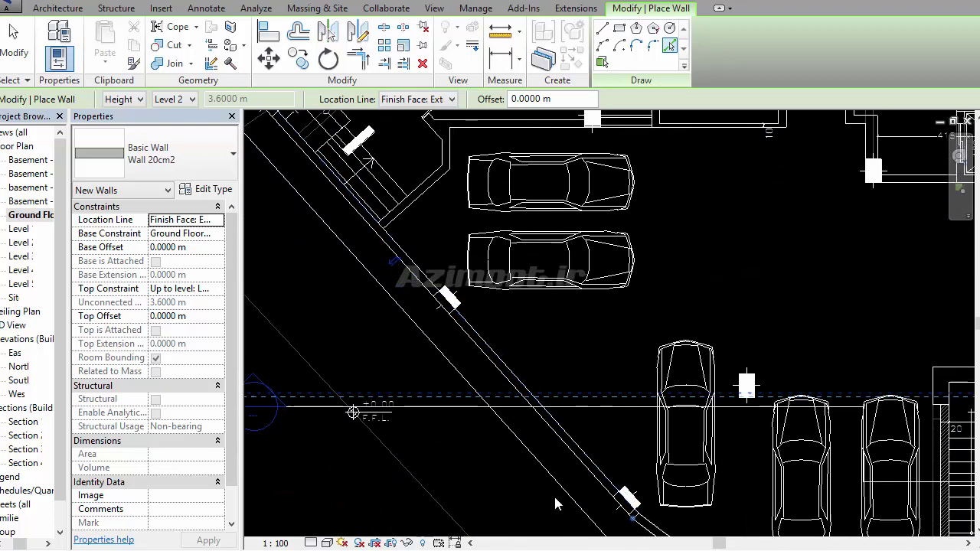
pyautogui.click(313, 543)
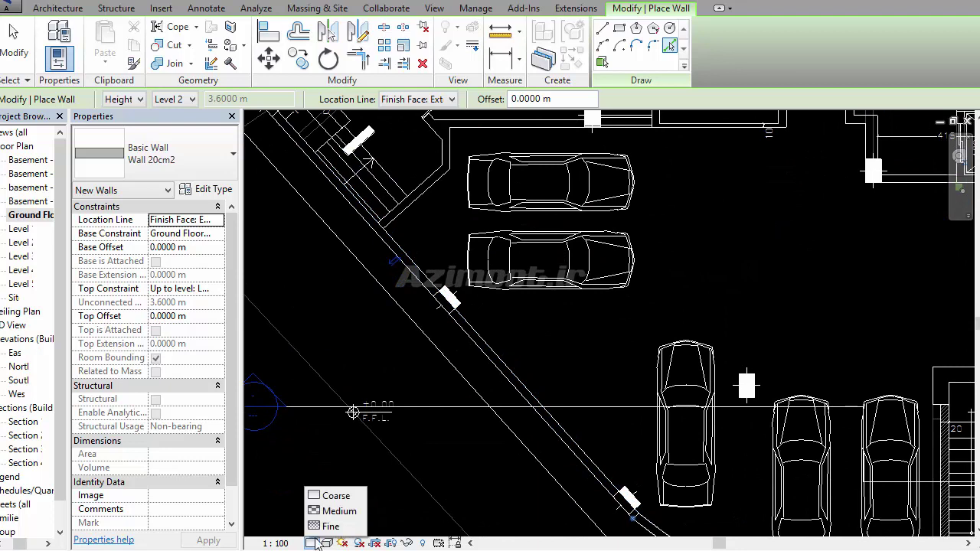
pyautogui.click(332, 510)
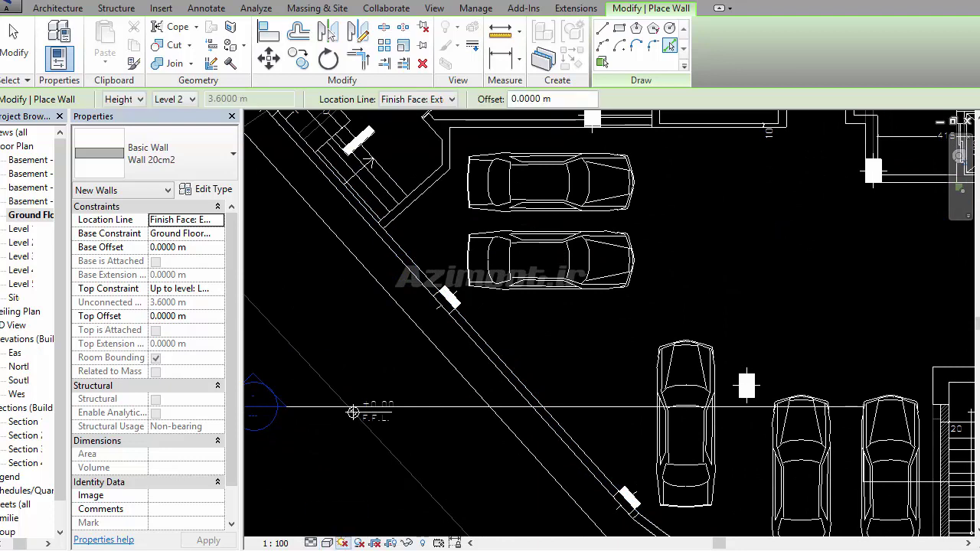
pyautogui.click(327, 544)
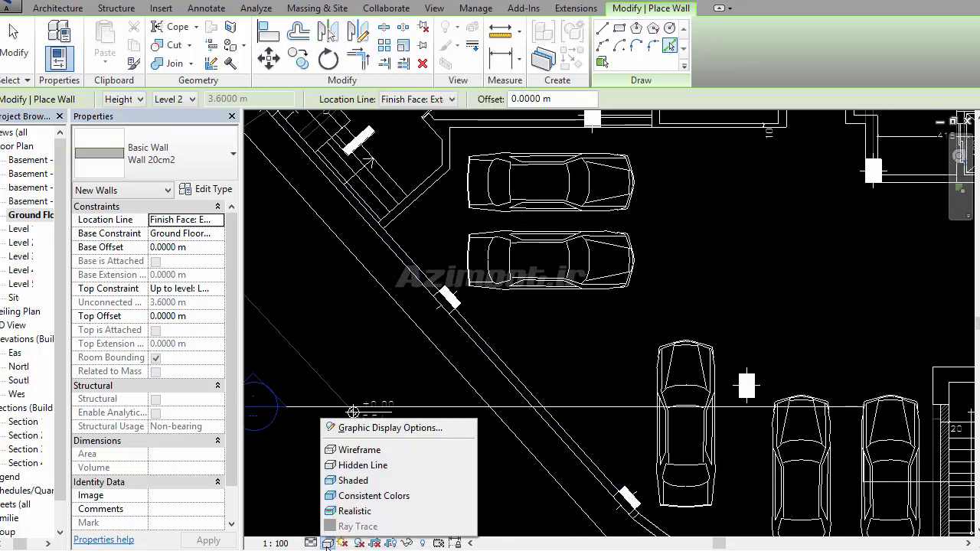
pyautogui.click(358, 512)
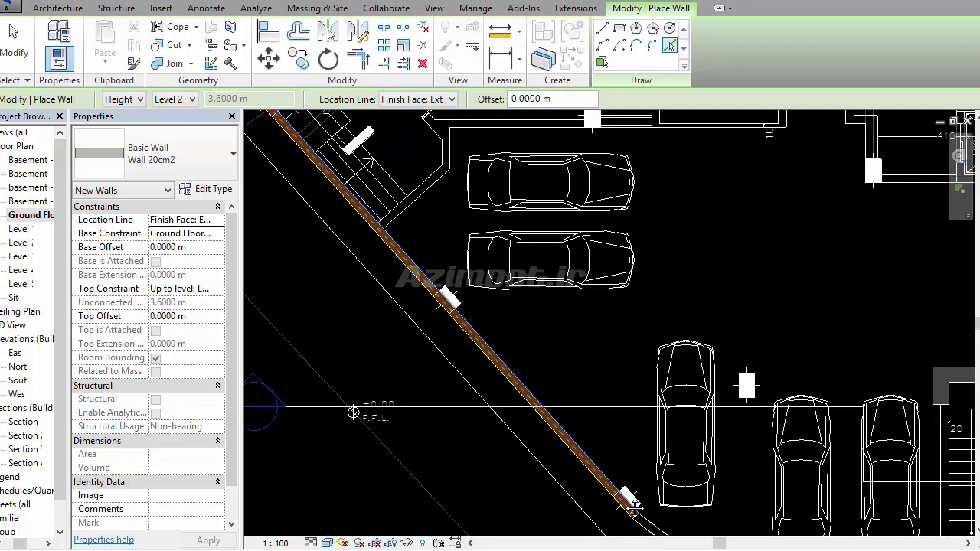
# Create a curved wall along the parking arc
pyautogui.moveTo(490, 414); pyautogui.dragTo(394, 330, button='middle')
pyautogui.scroll(-2, 528, 451)
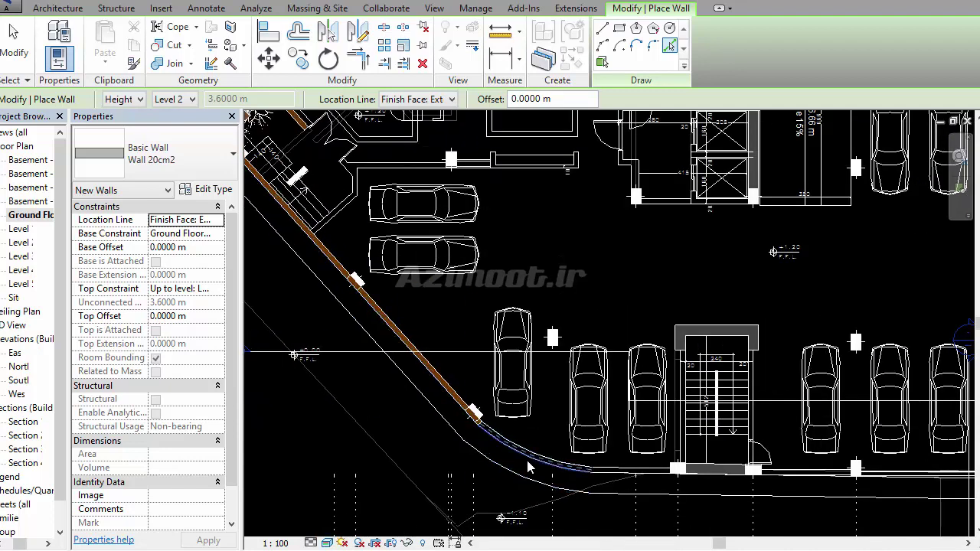
pyautogui.scroll(1, 582, 475)
pyautogui.scroll(1, 597, 475)
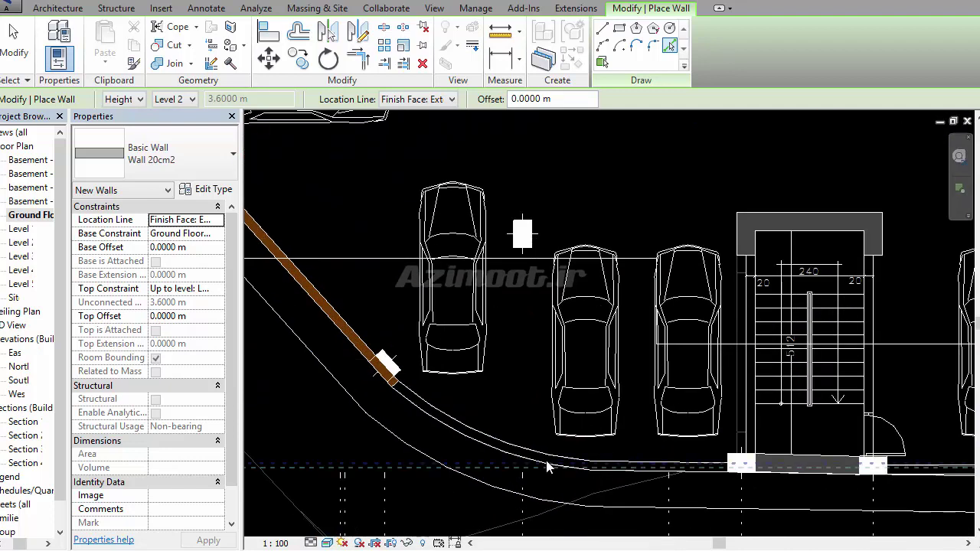
pyautogui.click(489, 450)
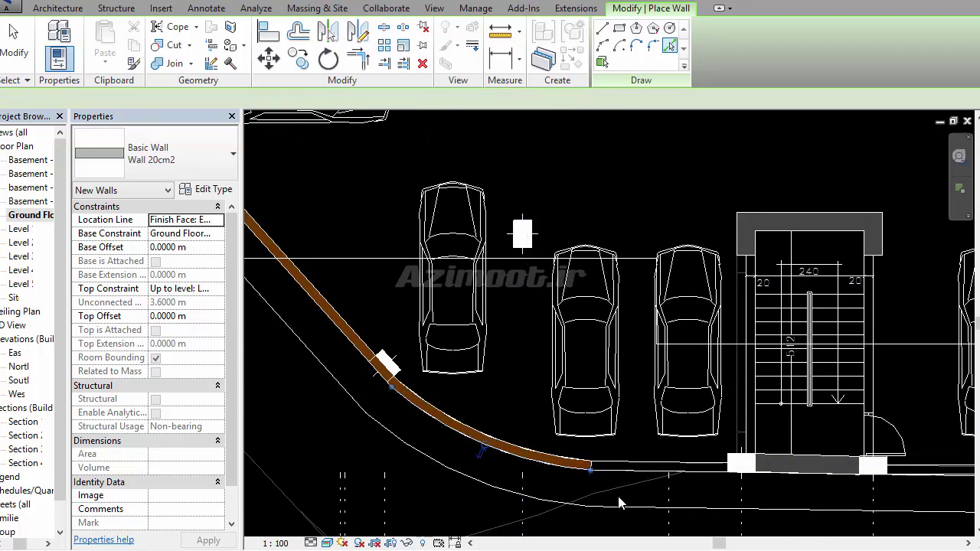
# Create walls along the top edge near grids 6–9
pyautogui.scroll(-3, 489, 450)
pyautogui.moveTo(480, 417); pyautogui.dragTo(483, 456, button='middle')
pyautogui.moveTo(460, 191); pyautogui.dragTo(452, 406, button='middle')
pyautogui.scroll(3, 450, 408)
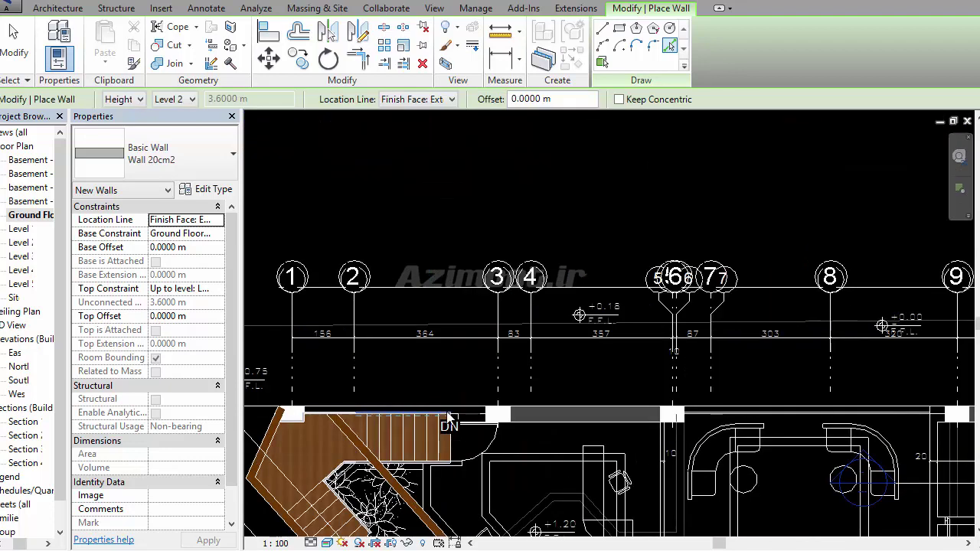
pyautogui.scroll(2, 450, 408)
pyautogui.scroll(-2, 452, 409)
pyautogui.moveTo(794, 398); pyautogui.dragTo(612, 385, button='middle')
pyautogui.click(584, 376)
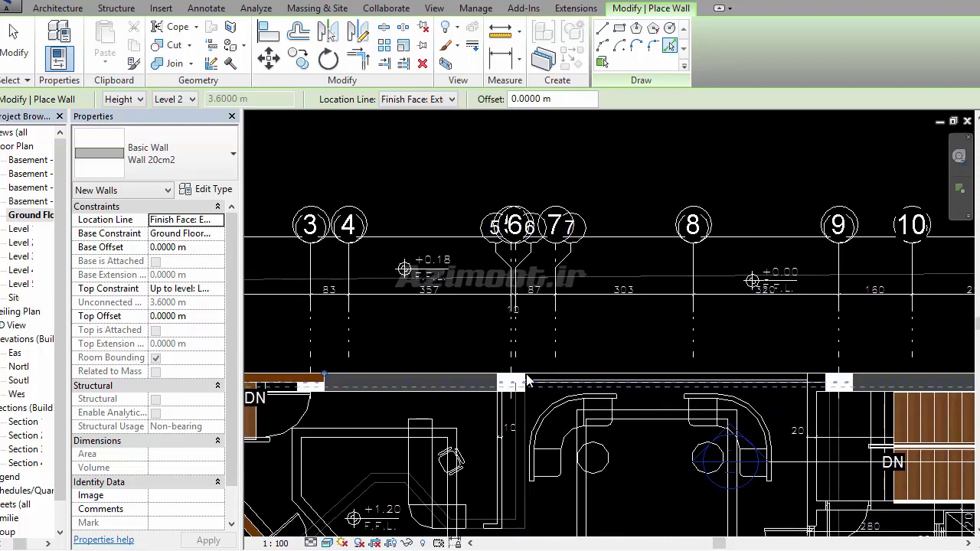
pyautogui.click(587, 379)
# Add walls along the edge by section mark B and the right-hand grid line
pyautogui.keyDown('shift'); pyautogui.hscroll(5, 879, 383); pyautogui.keyUp('shift')
pyautogui.scroll(2, 879, 383)
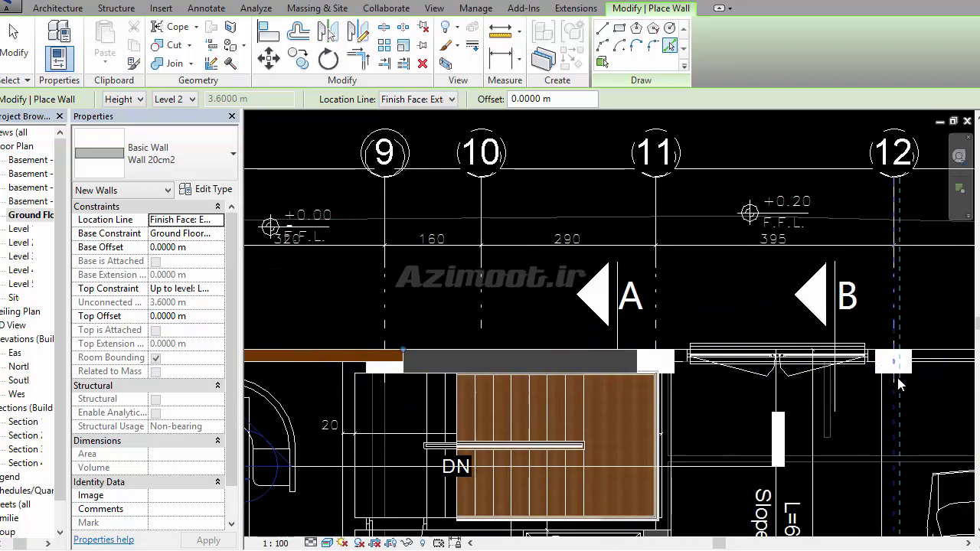
pyautogui.scroll(3, 850, 344)
pyautogui.click(835, 318)
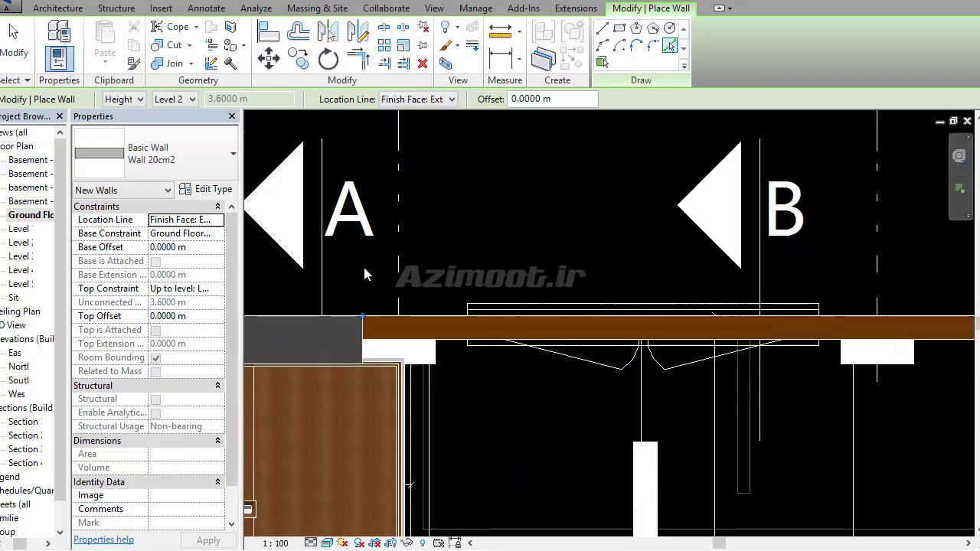
pyautogui.scroll(-5, 835, 318)
pyautogui.scroll(4, 829, 351)
pyautogui.click(808, 358)
# Add the wall segment along the lower boundary line beside the stairs
pyautogui.scroll(-3, 808, 358)
pyautogui.moveTo(809, 345); pyautogui.dragTo(826, 97, button='middle')
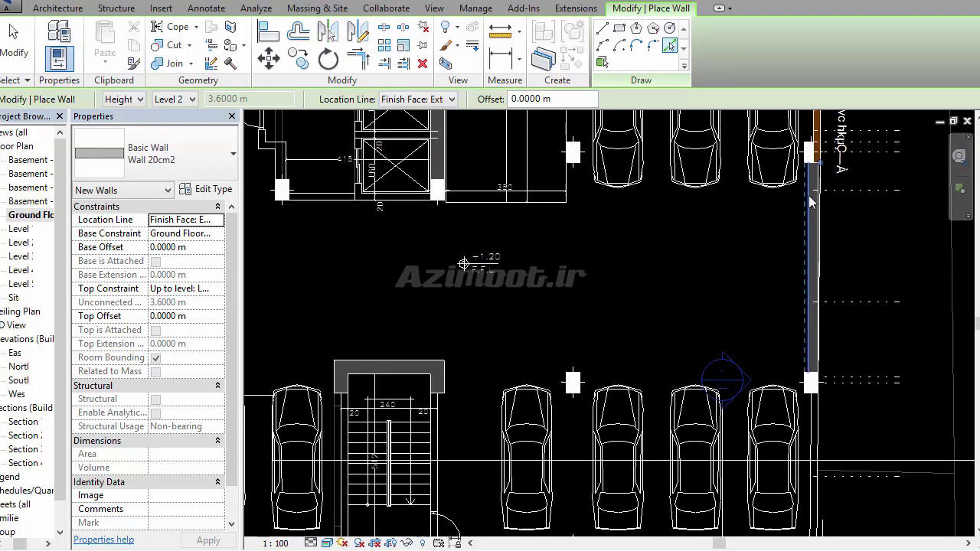
pyautogui.scroll(3, 795, 467)
pyautogui.scroll(2, 816, 399)
pyautogui.scroll(-4, 802, 417)
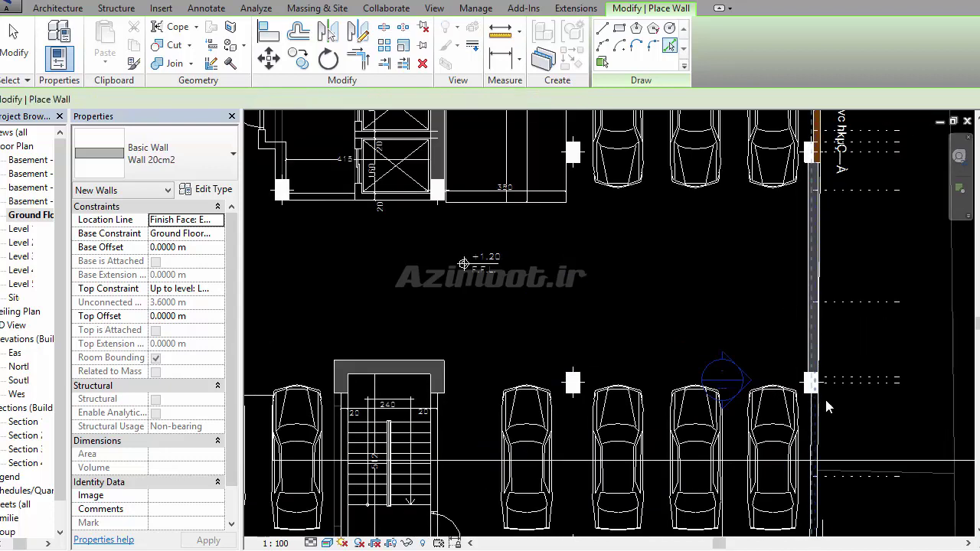
pyautogui.scroll(2, 825, 396)
pyautogui.scroll(-5, 850, 242)
pyautogui.scroll(3, 693, 352)
pyautogui.scroll(2, 692, 353)
pyautogui.click(697, 354)
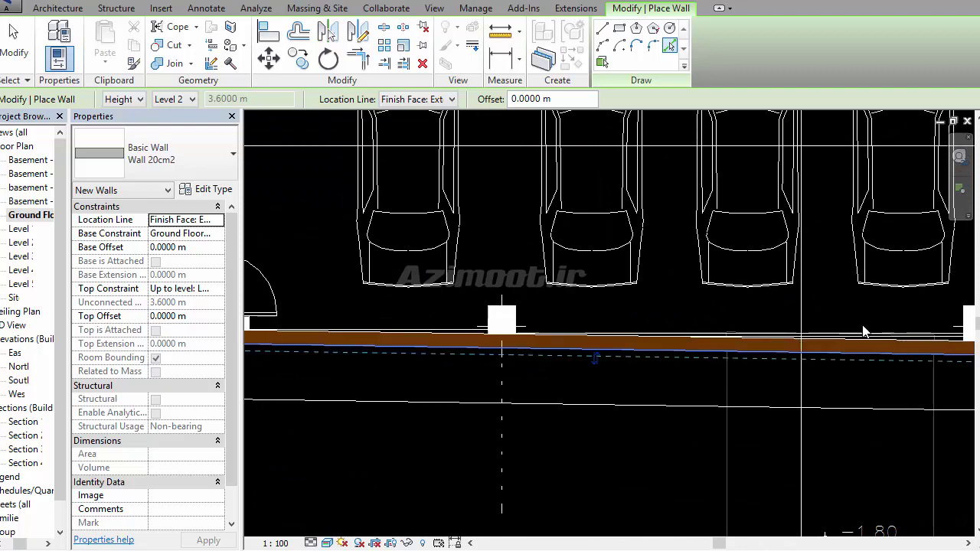
pyautogui.scroll(-3, 696, 355)
pyautogui.scroll(3, 539, 338)
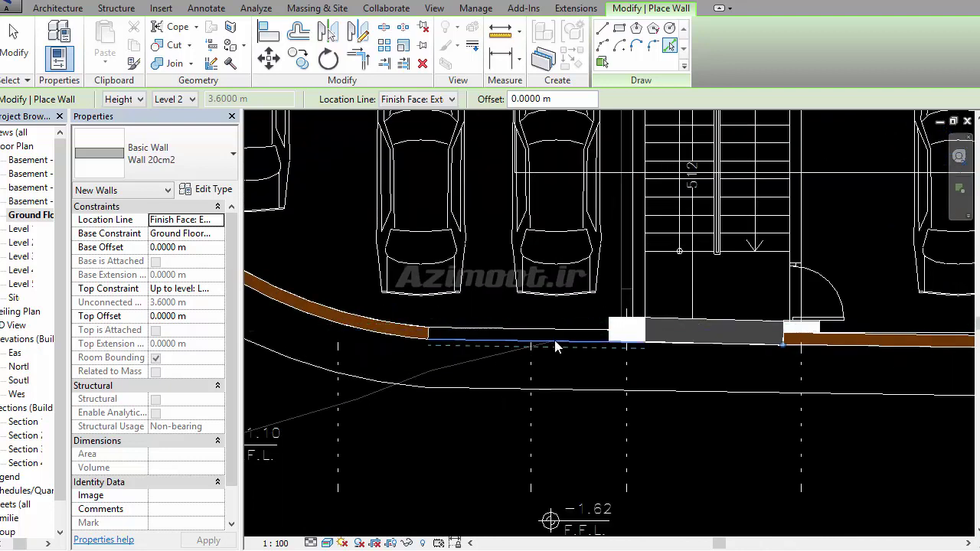
pyautogui.click(555, 342)
pyautogui.scroll(-3, 731, 385)
pyautogui.scroll(-2, 575, 301)
pyautogui.scroll(2, 436, 308)
pyautogui.scroll(2, 437, 308)
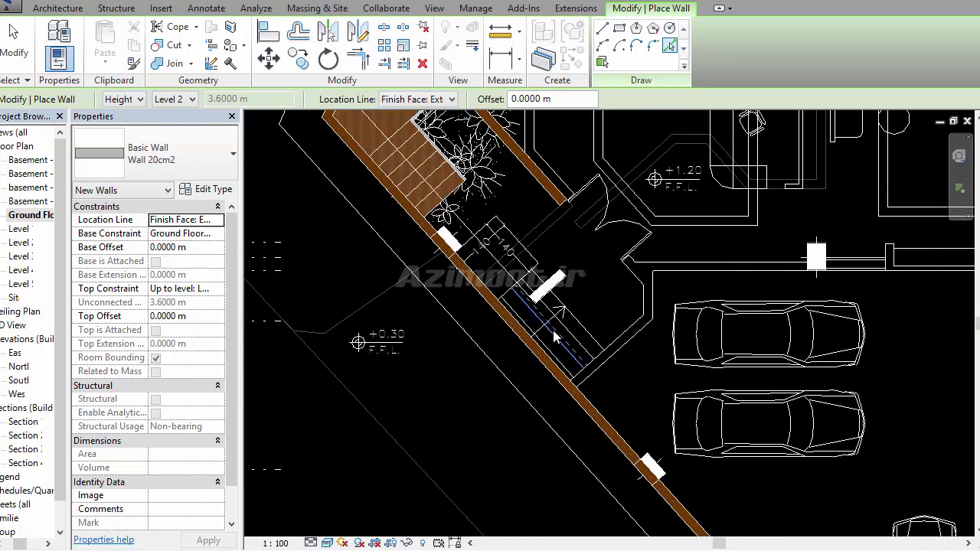
pyautogui.scroll(2, 556, 337)
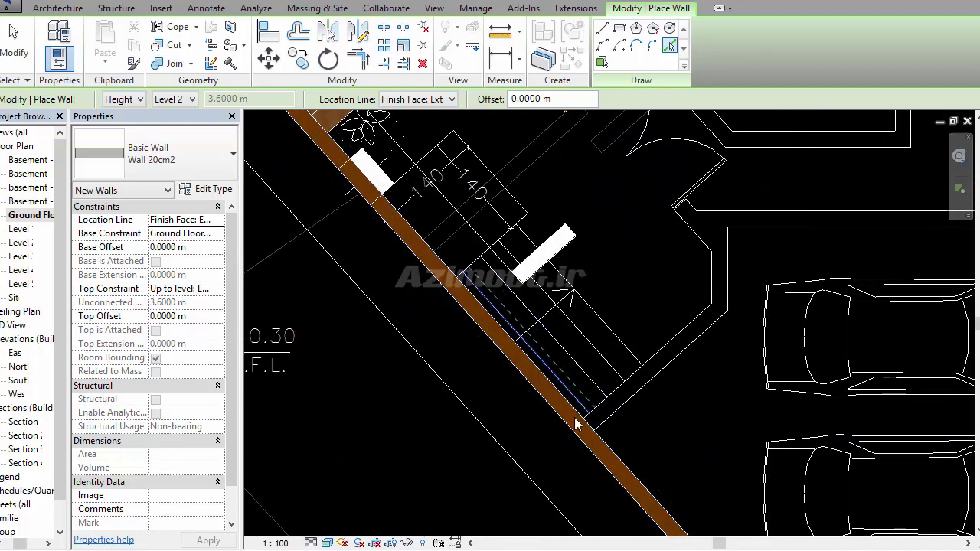
# Split the diagonal wall with Delete Inner Segment, removing its stretch beside the stairs
pyautogui.press('Escape')
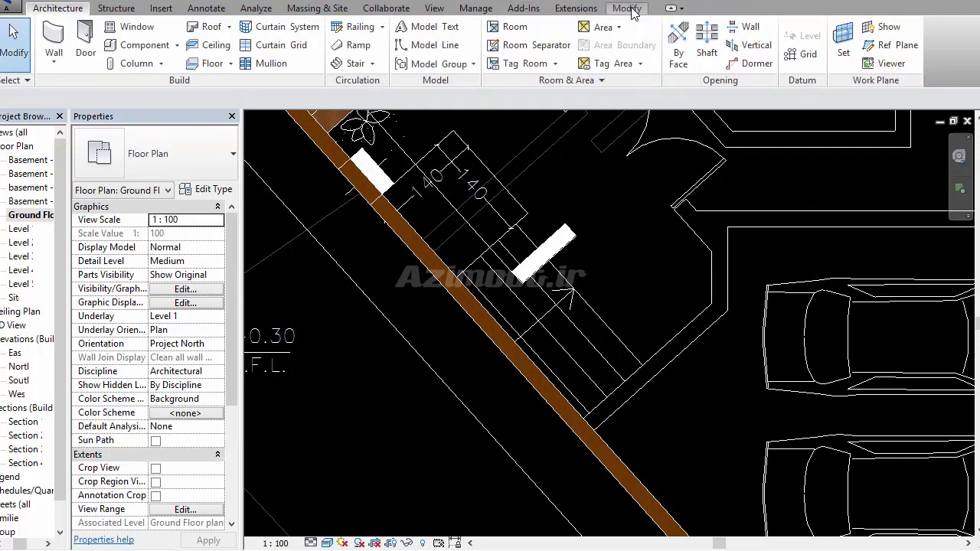
pyautogui.click(626, 9)
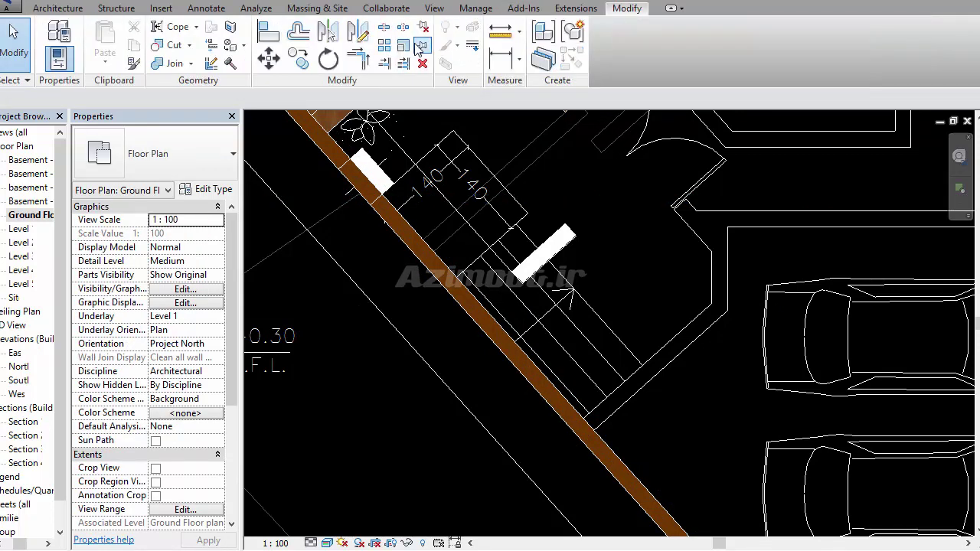
pyautogui.click(385, 34)
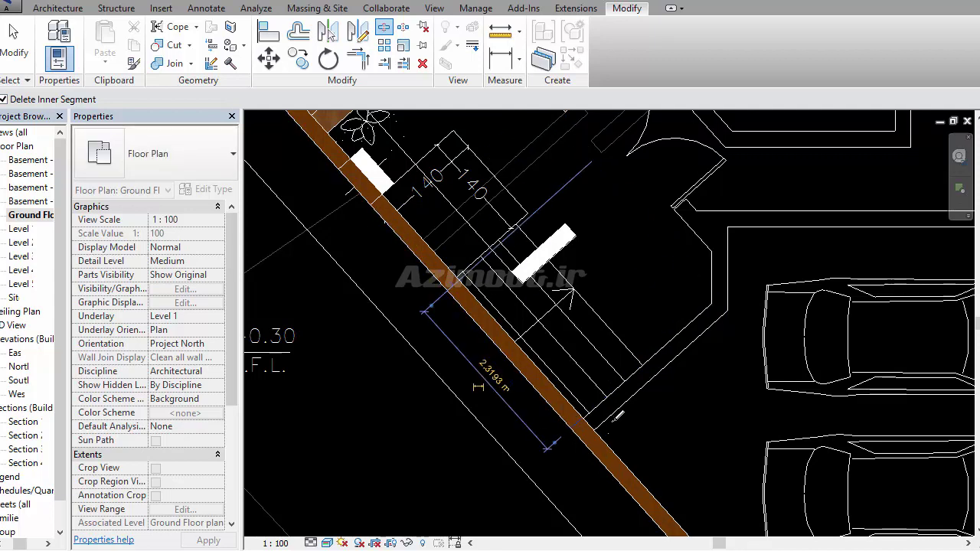
pyautogui.scroll(-2, 617, 416)
pyautogui.press('Tab')
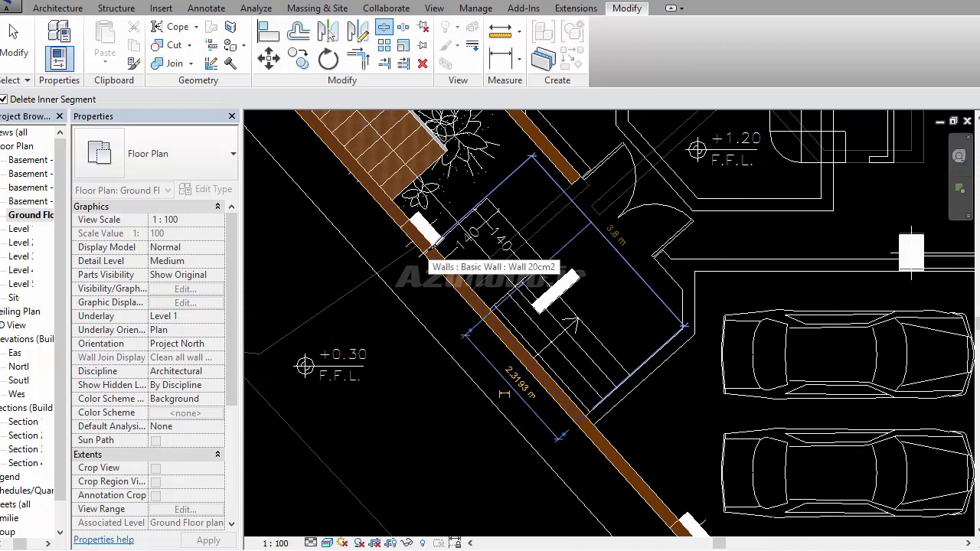
pyautogui.click(429, 251)
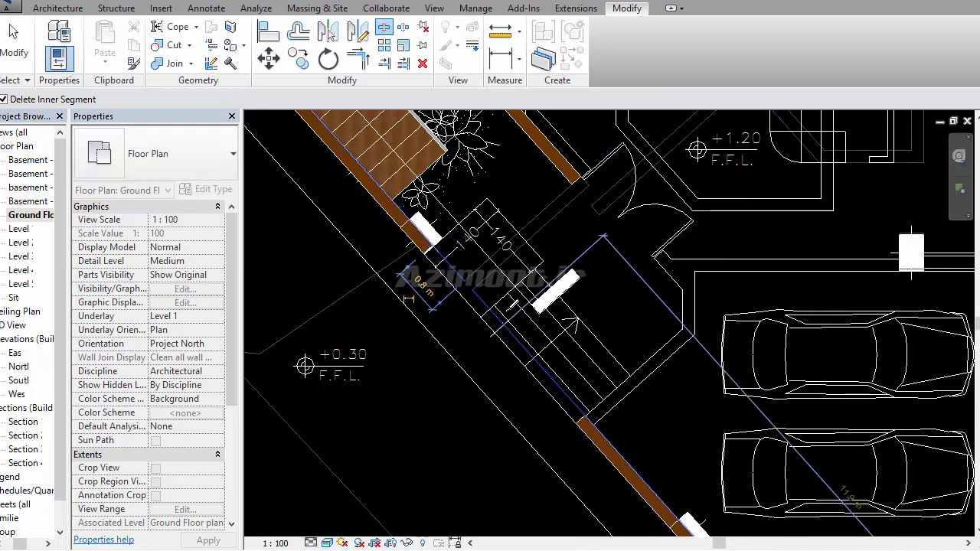
pyautogui.scroll(-2, 490, 339)
pyautogui.press('Escape')
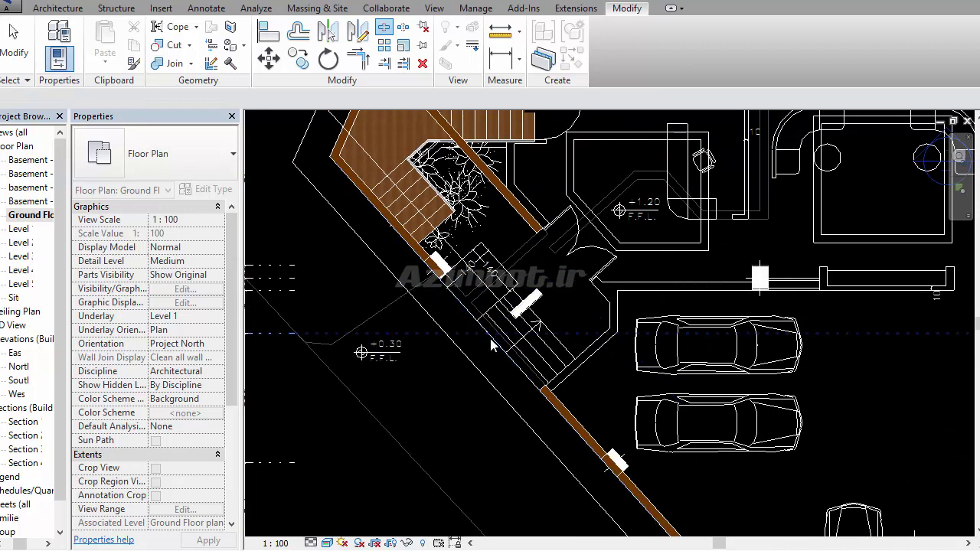
pyautogui.scroll(-5, 490, 338)
pyautogui.scroll(7, 385, 208)
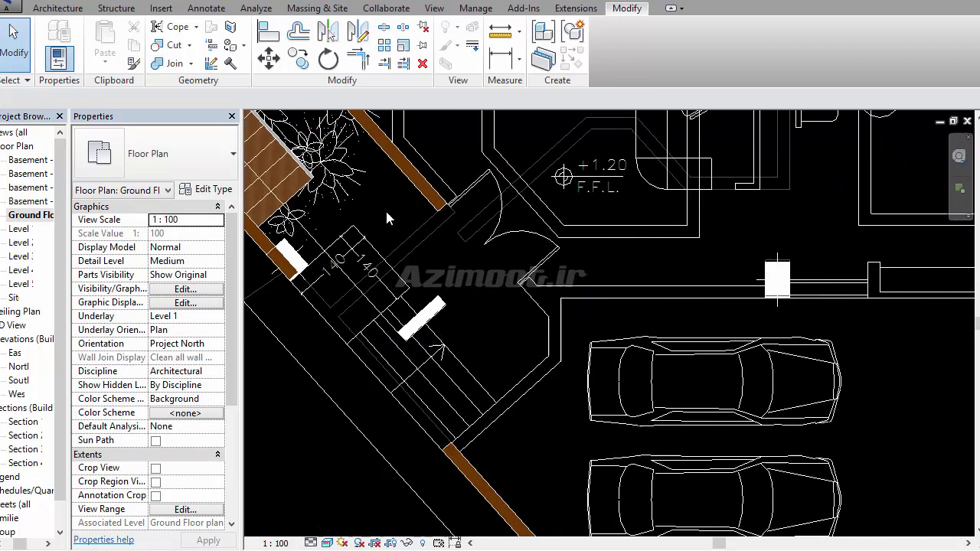
# Pick the entrance stair's vertical, diagonal, horizontal and end lines to place Wall 20cm2 walls, flipping the end wall
pyautogui.click(48, 9)
pyautogui.click(54, 24)
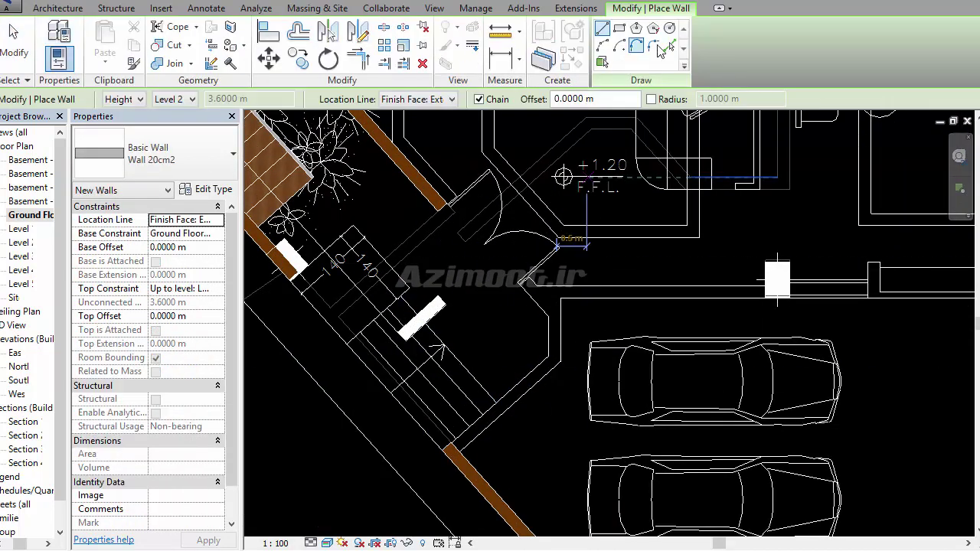
pyautogui.click(670, 48)
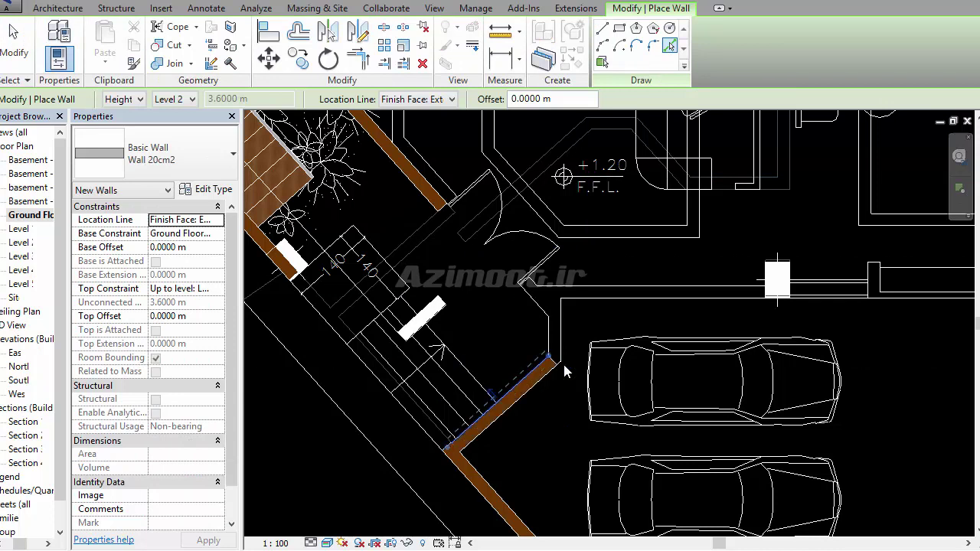
pyautogui.scroll(3, 545, 324)
pyautogui.click(556, 366)
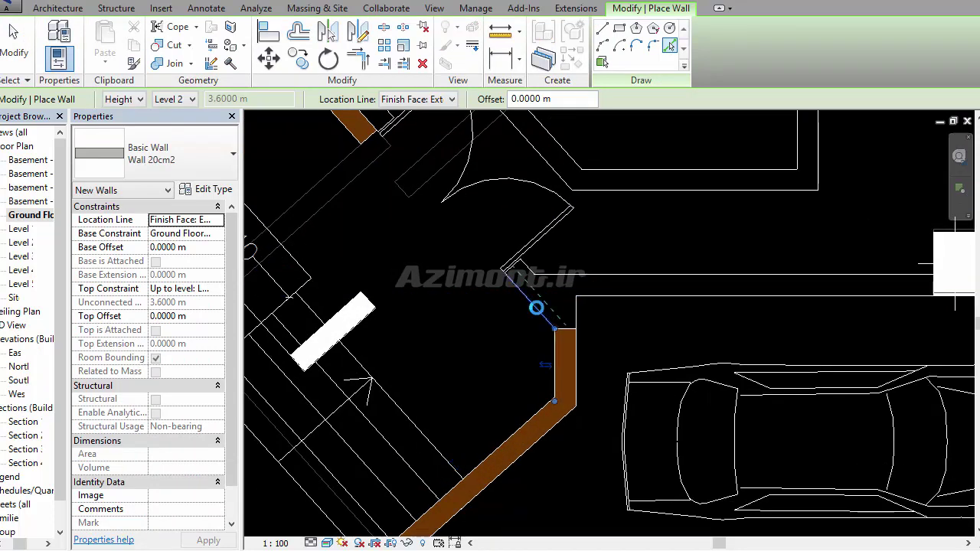
pyautogui.click(536, 307)
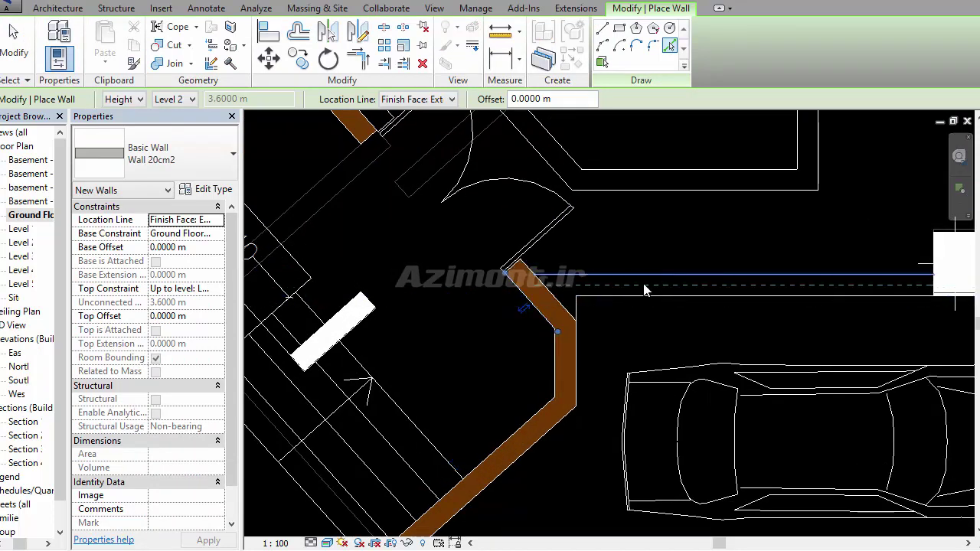
pyautogui.click(654, 280)
pyautogui.scroll(-2, 636, 360)
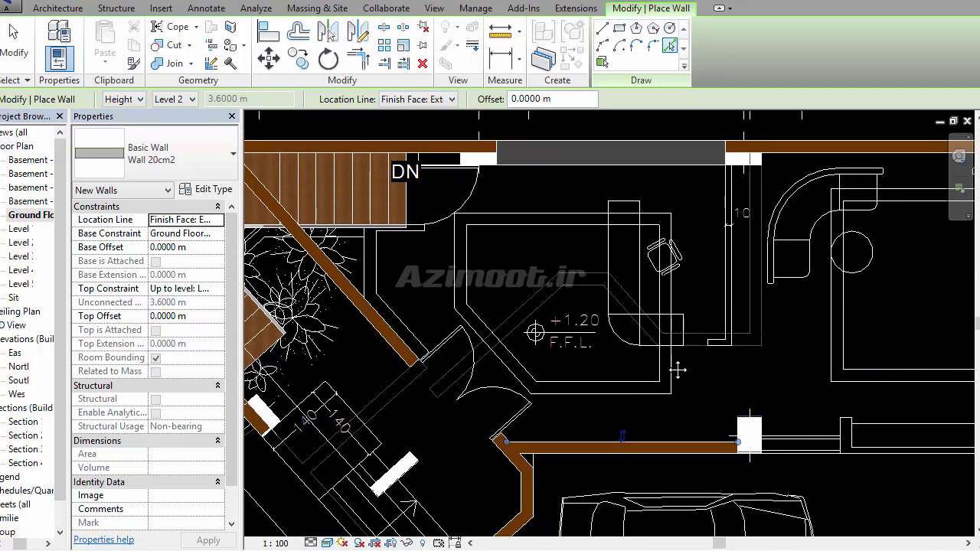
pyautogui.moveTo(678, 371); pyautogui.dragTo(434, 327, button='middle')
pyautogui.scroll(2, 605, 398)
pyautogui.click(595, 375)
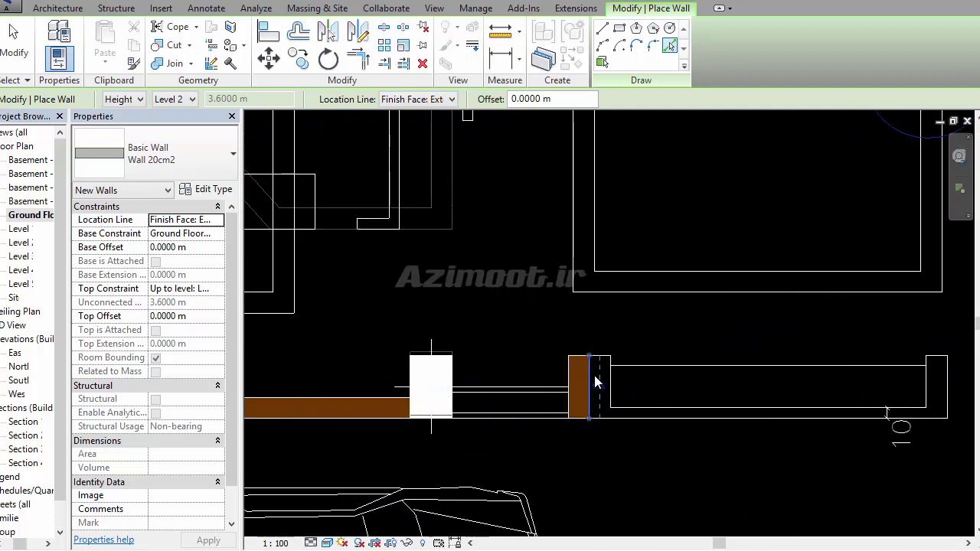
pyautogui.click(599, 388)
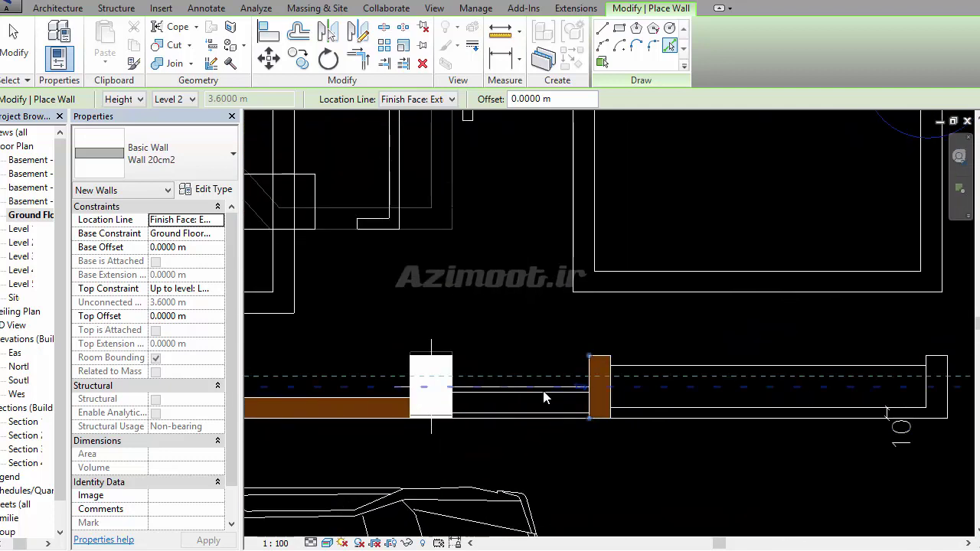
# Add a wall at the stair's right end, discarding an overlapping long horizontal wall
pyautogui.click(949, 383)
pyautogui.scroll(-2, 758, 357)
pyautogui.moveTo(876, 354); pyautogui.dragTo(714, 446, button='middle')
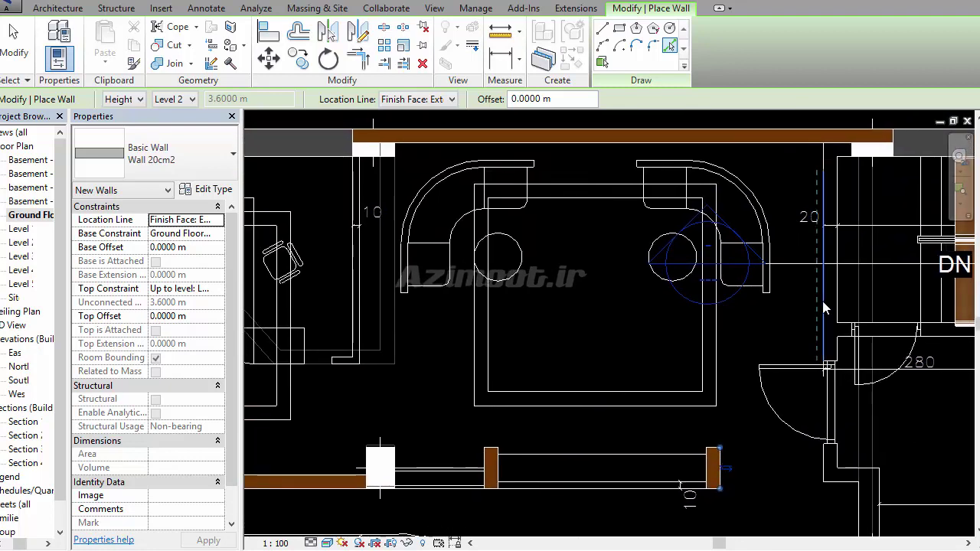
pyautogui.scroll(-2, 795, 304)
pyautogui.scroll(1, 599, 397)
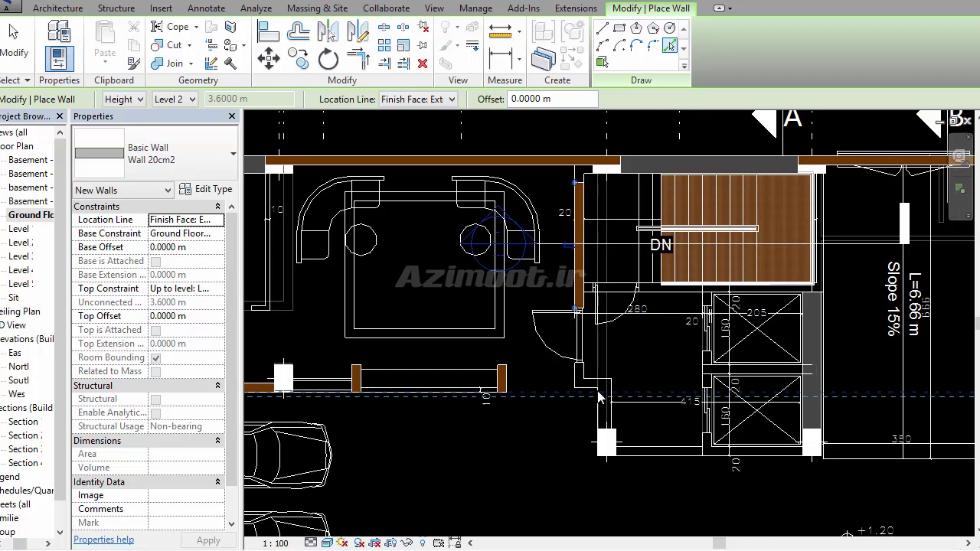
pyautogui.scroll(2, 600, 397)
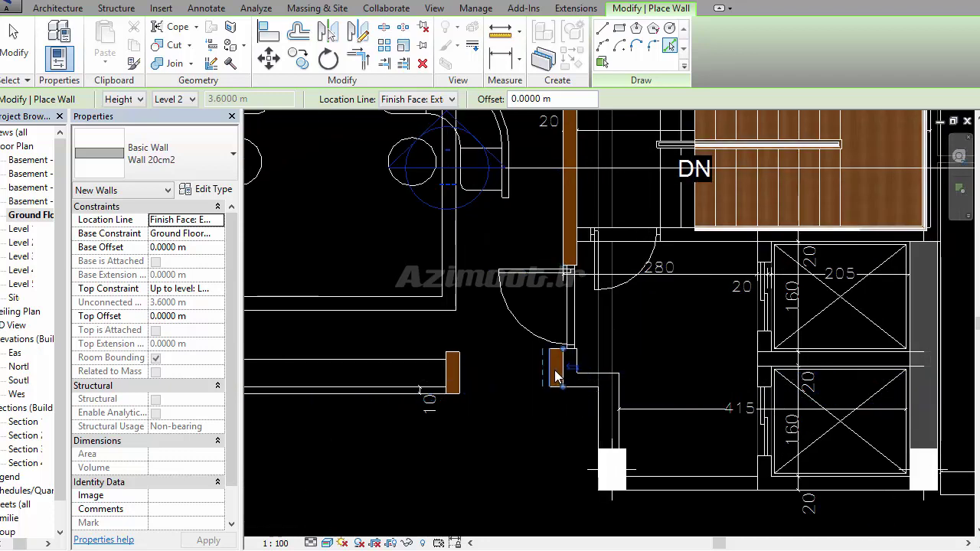
pyautogui.scroll(2, 584, 383)
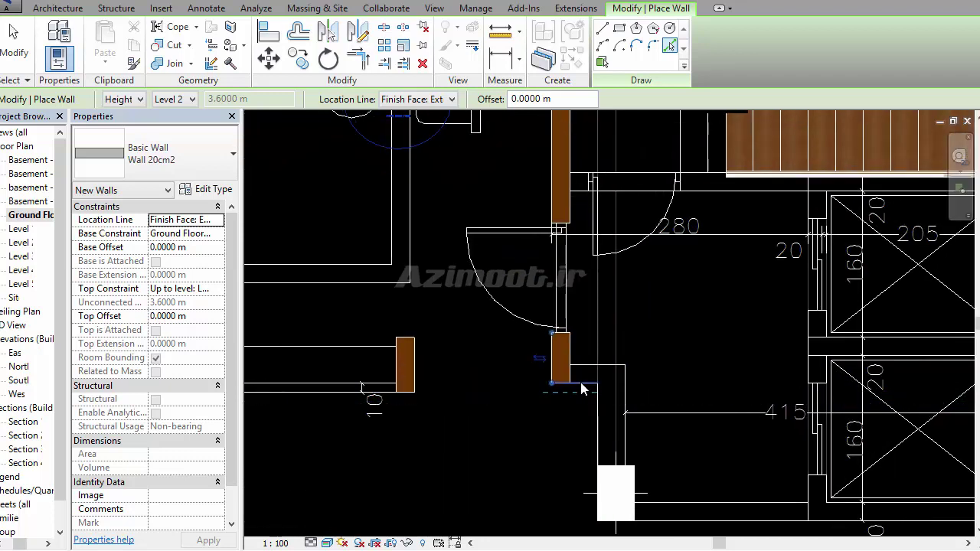
pyautogui.click(589, 366)
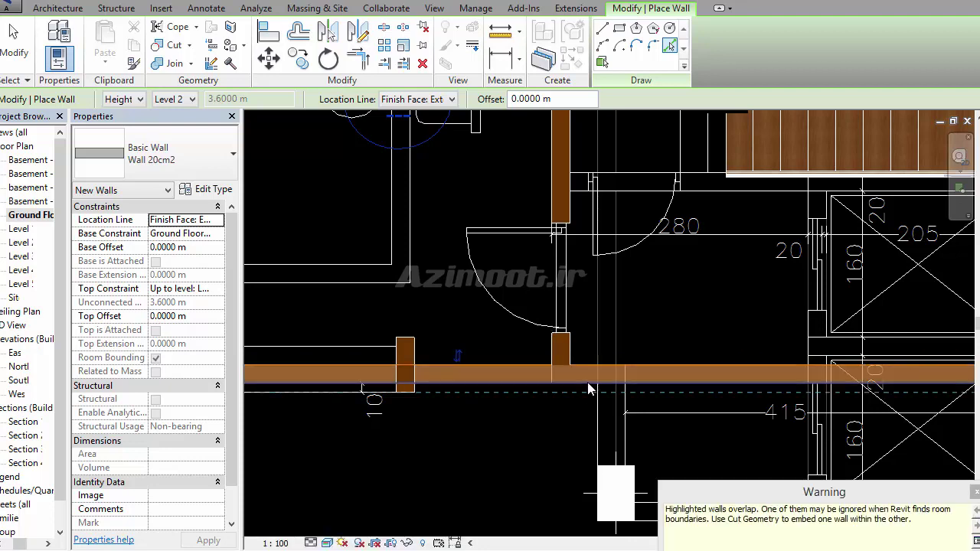
pyautogui.press('Escape')
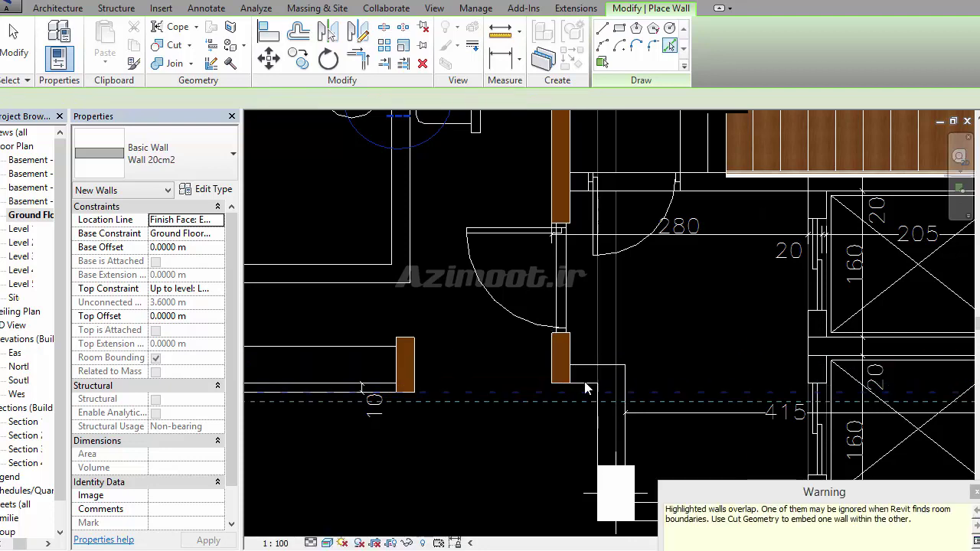
pyautogui.scroll(3, 585, 389)
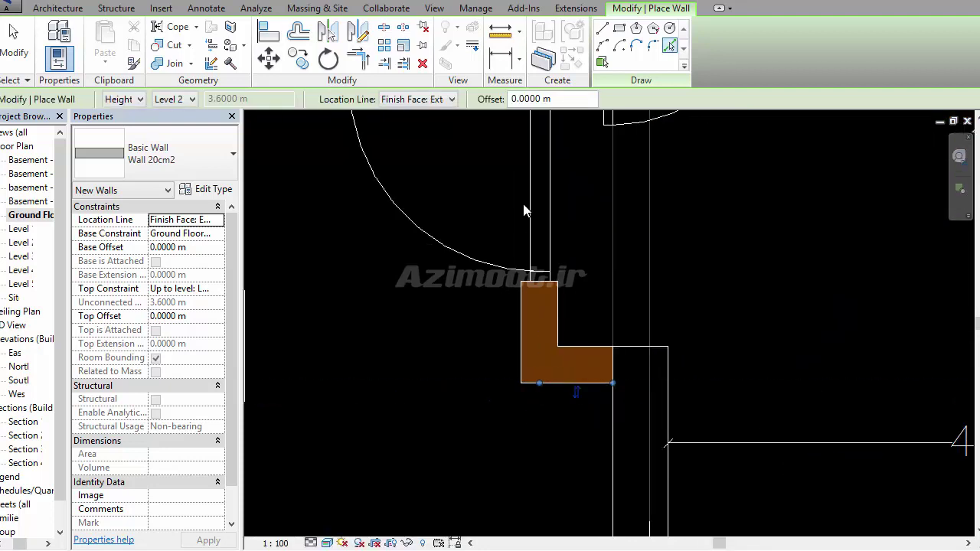
pyautogui.scroll(-2, 536, 253)
pyautogui.scroll(2, 584, 369)
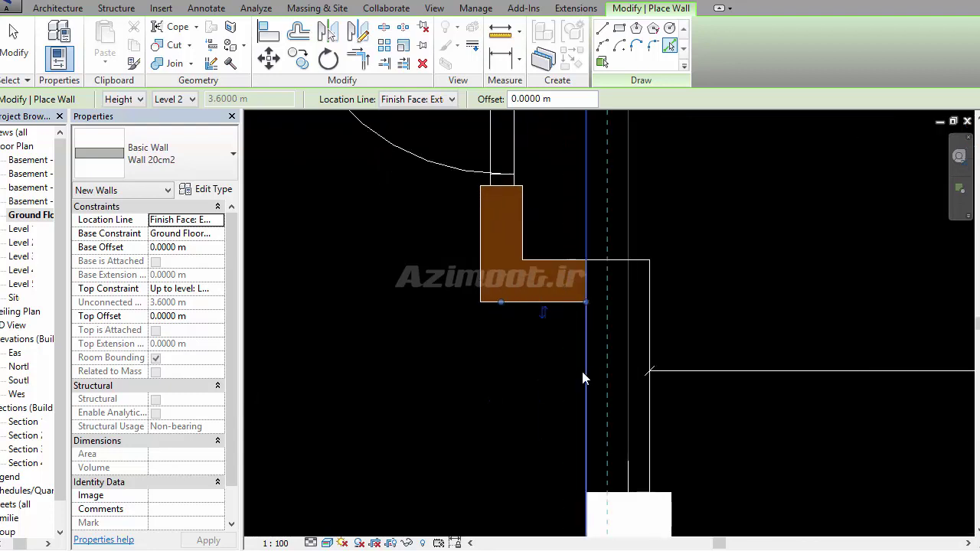
pyautogui.scroll(-2, 629, 327)
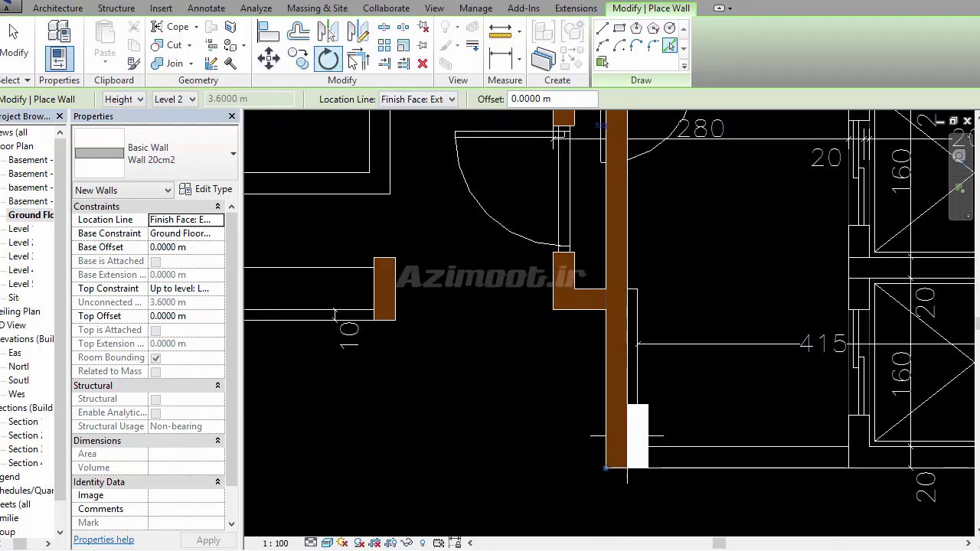
pyautogui.press('Escape')
pyautogui.moveTo(791, 504); pyautogui.dragTo(508, 429, button='middle')
pyautogui.scroll(-2, 612, 378)
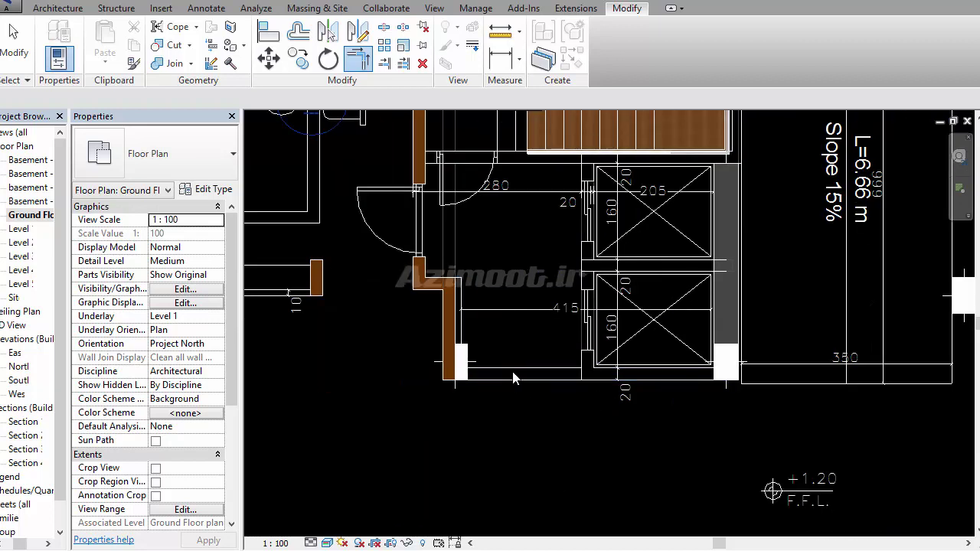
pyautogui.press('Escape')
# Add walls along the bottom edge line and the stair core's right edge using Pick Lines (PL)
pyautogui.click(57, 7)
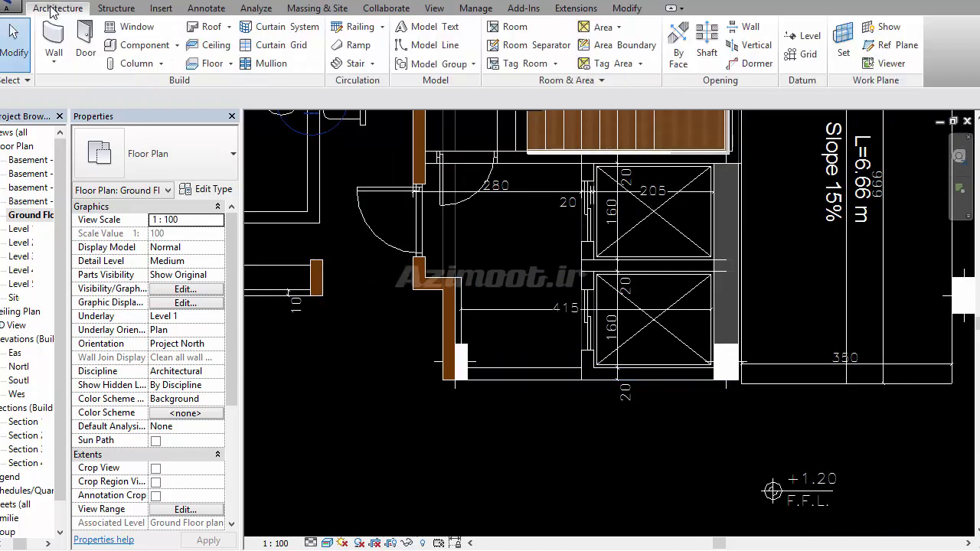
pyautogui.click(52, 32)
pyautogui.press('p')
pyautogui.press('l')
pyautogui.click(516, 381)
pyautogui.scroll(-2, 649, 384)
pyautogui.moveTo(732, 290); pyautogui.dragTo(720, 366, button='middle')
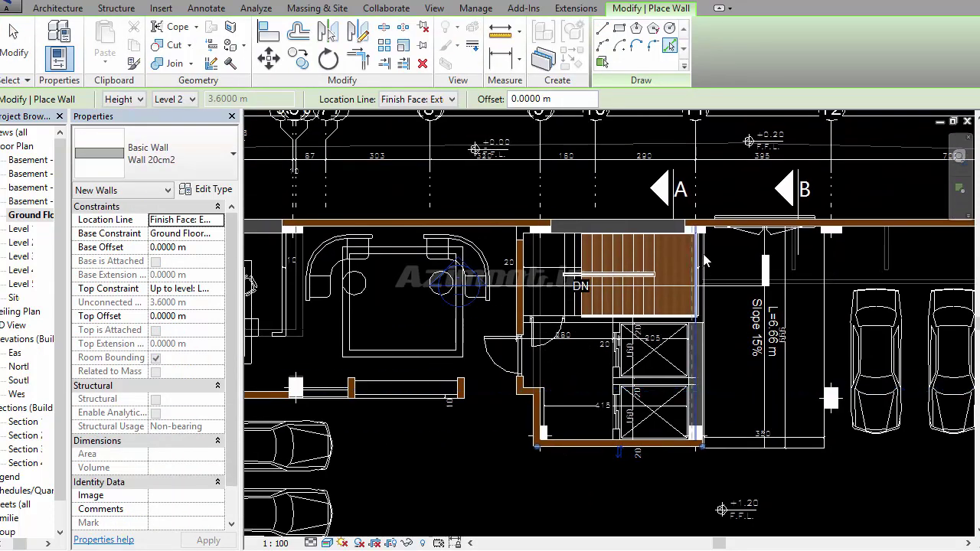
pyautogui.scroll(3, 708, 259)
pyautogui.click(711, 260)
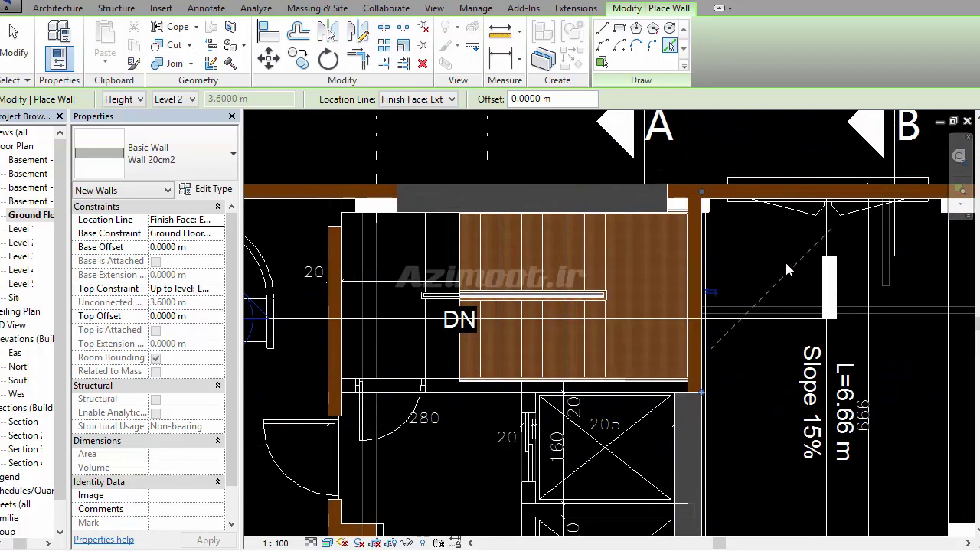
pyautogui.scroll(1, 750, 289)
pyautogui.scroll(1, 742, 281)
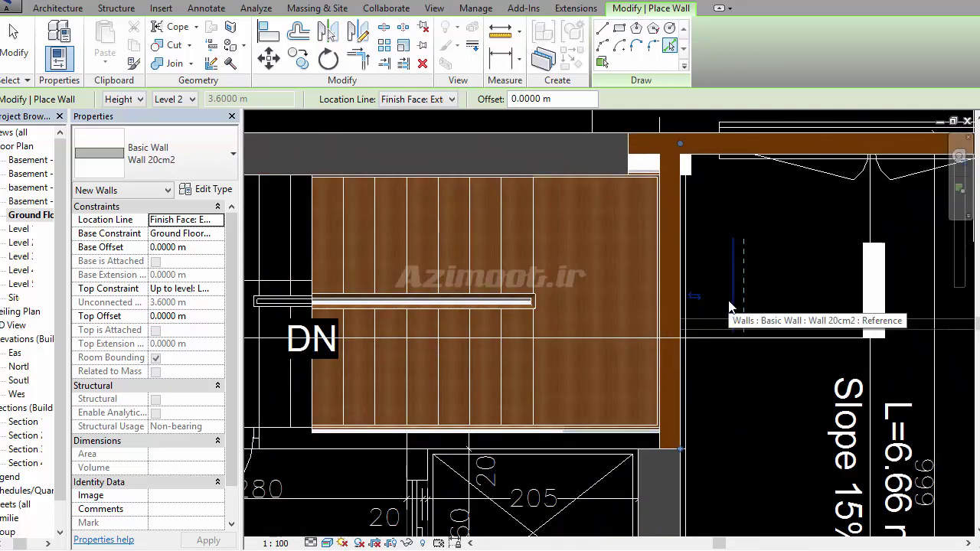
pyautogui.scroll(-1, 720, 297)
pyautogui.scroll(-2, 708, 260)
pyautogui.press('Escape')
pyautogui.press('Escape')
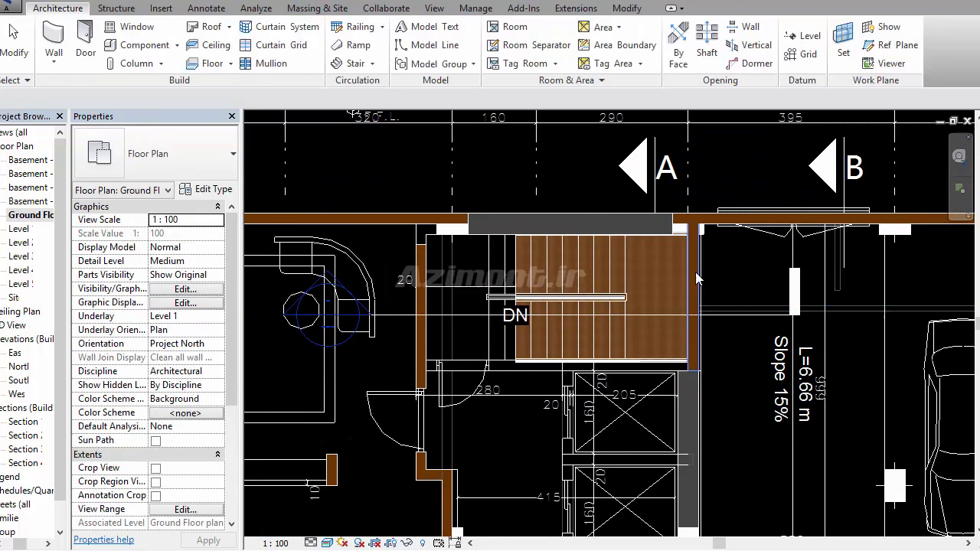
pyautogui.scroll(3, 698, 231)
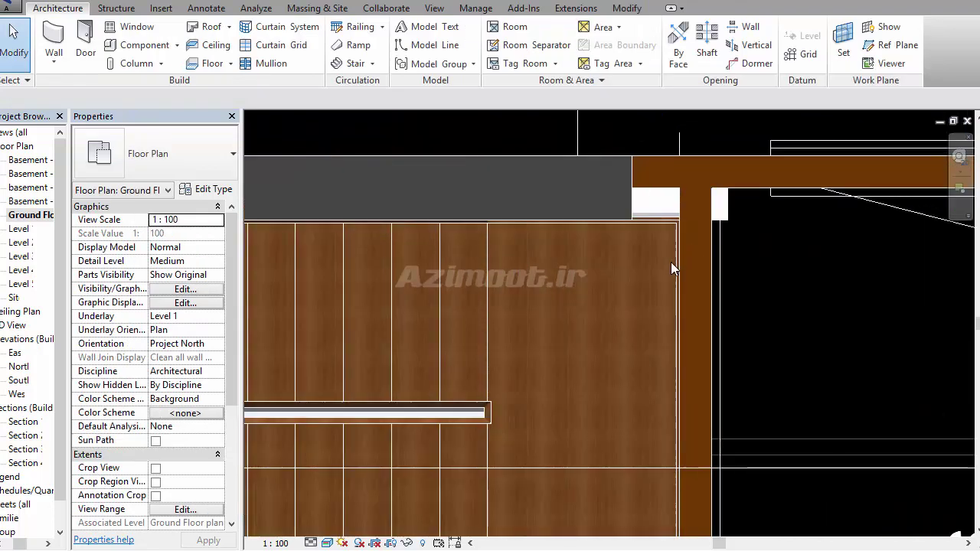
pyautogui.scroll(-4, 723, 357)
pyautogui.scroll(-1, 745, 380)
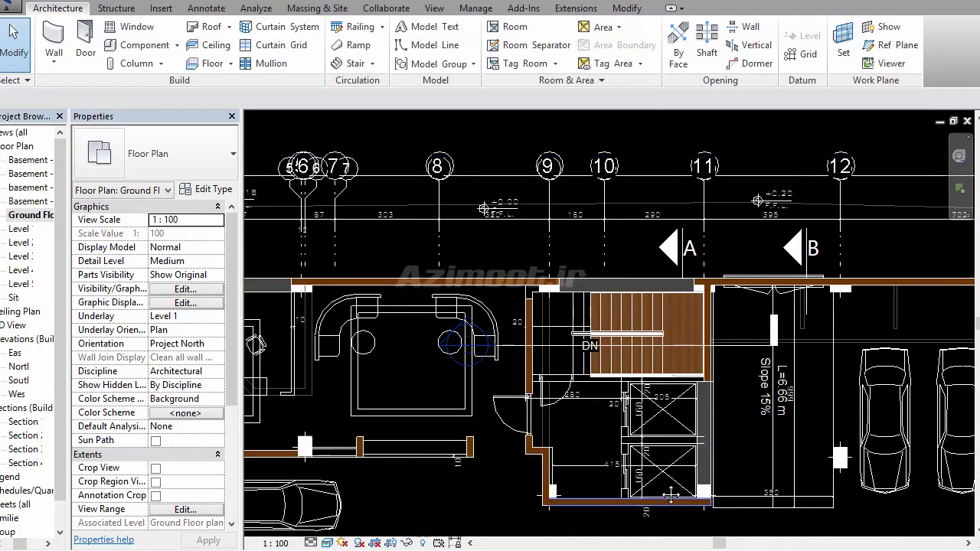
# Draw diagonal, horizontal and closing walls around the angled stair at the plan's upper left
pyautogui.moveTo(604, 511); pyautogui.dragTo(792, 459, button='middle')
pyautogui.moveTo(613, 438); pyautogui.dragTo(768, 447, button='middle')
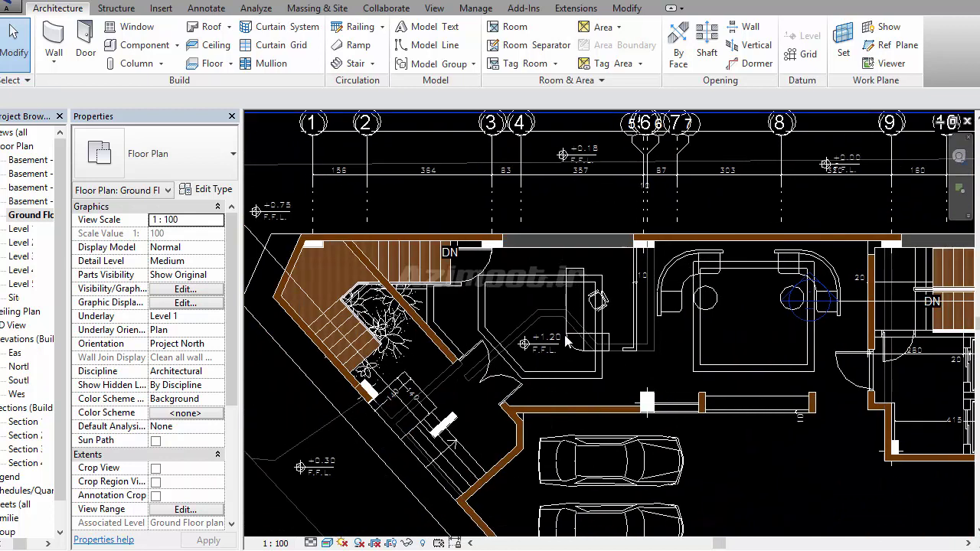
pyautogui.scroll(2, 414, 319)
pyautogui.moveTo(247, 324)
pyautogui.mouseDown(button='middle')
pyautogui.moveTo(595, 289)
pyautogui.moveTo(494, 271)
pyautogui.mouseUp(button='middle')
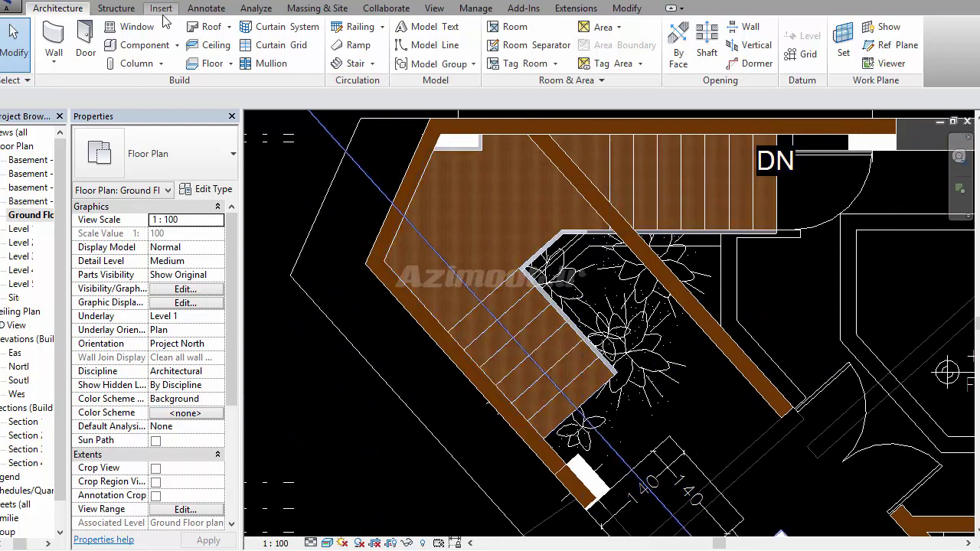
pyautogui.click(53, 38)
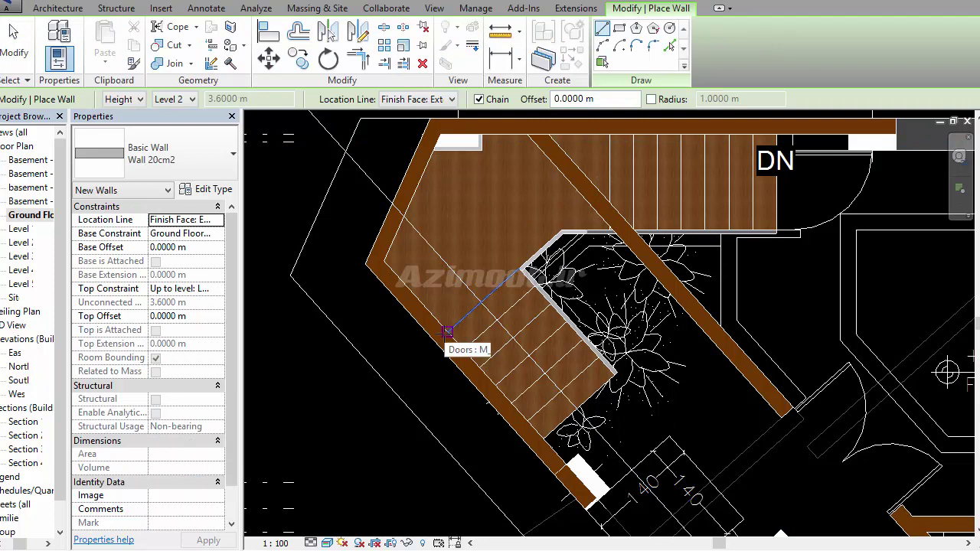
pyautogui.click(448, 332)
pyautogui.click(562, 230)
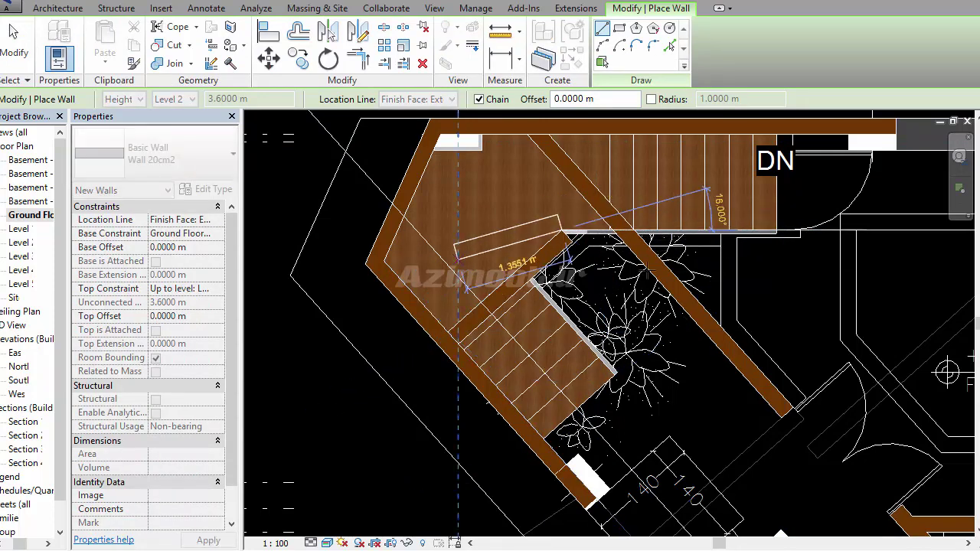
pyautogui.scroll(2, 811, 230)
pyautogui.scroll(2, 821, 249)
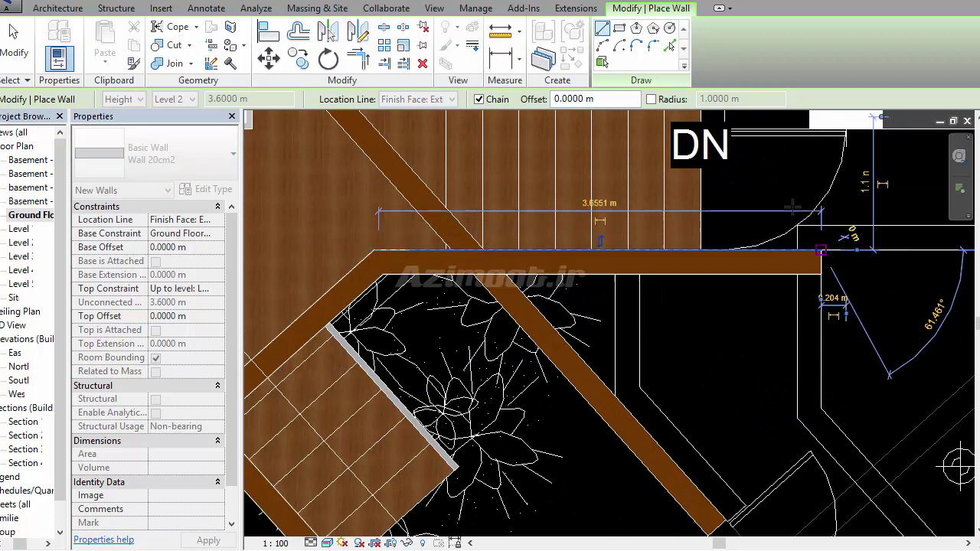
pyautogui.click(821, 249)
pyautogui.scroll(-2, 821, 249)
pyautogui.click(814, 141)
# Switch to the Default 3D View of the model
pyautogui.scroll(-3, 689, 230)
pyautogui.scroll(3, 677, 259)
pyautogui.scroll(-2, 678, 259)
pyautogui.scroll(-2, 674, 275)
pyautogui.scroll(3, 663, 359)
pyautogui.moveTo(664, 357); pyautogui.dragTo(578, 347, button='middle')
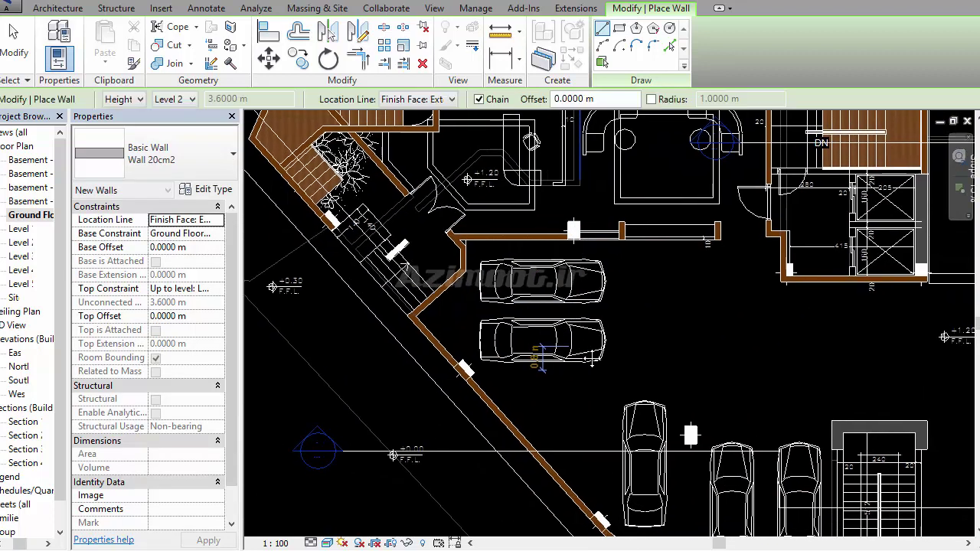
pyautogui.click(242, 0)
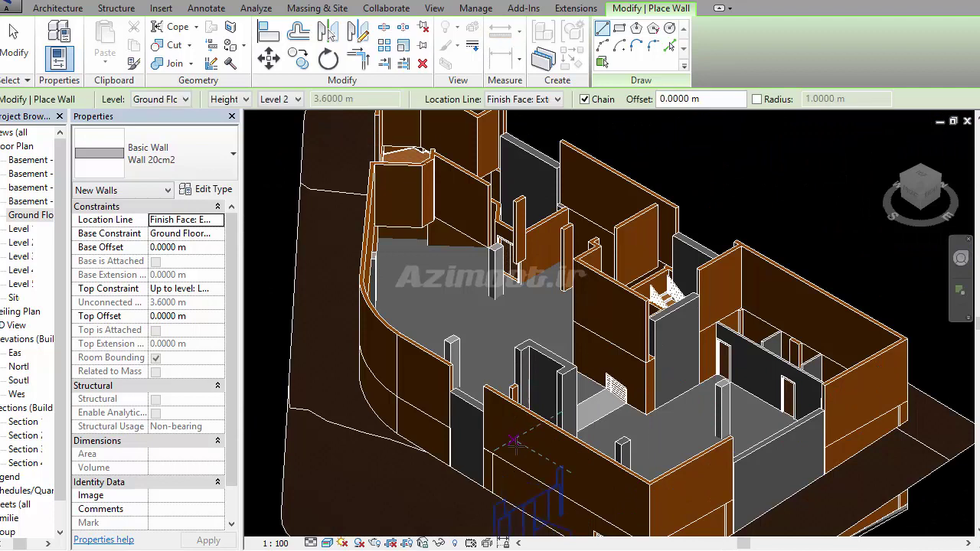
# Orbit the 3D model and select several new walls to inspect them
pyautogui.moveTo(602, 455)
pyautogui.keyDown('shift'); pyautogui.mouseDown(button='middle')
pyautogui.moveTo(638, 453)
pyautogui.moveTo(766, 384)
pyautogui.moveTo(800, 318)
pyautogui.moveTo(771, 344)
pyautogui.moveTo(670, 272)
pyautogui.mouseUp(button='middle'); pyautogui.keyUp('shift')
pyautogui.press('Escape')
pyautogui.press('Escape')
pyautogui.click(808, 320)
pyautogui.moveTo(669, 266); pyautogui.dragTo(670, 247)
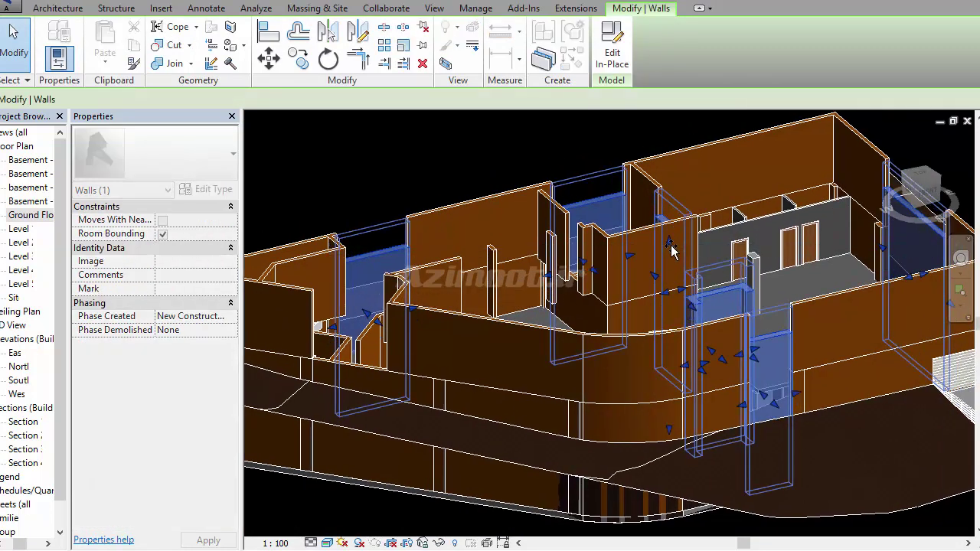
pyautogui.press('Escape')
# Rotate to view the curved façade, then return to the Ground Floor plan
pyautogui.keyDown('shift'); pyautogui.moveTo(566, 366); pyautogui.dragTo(705, 283, button='middle'); pyautogui.keyUp('shift')
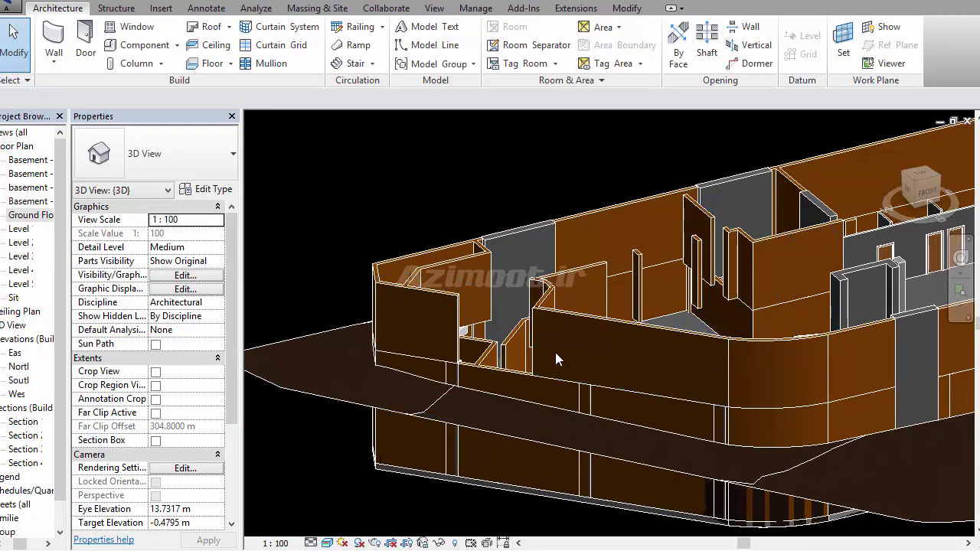
pyautogui.keyDown('shift'); pyautogui.moveTo(828, 344); pyautogui.dragTo(713, 358, button='middle'); pyautogui.keyUp('shift')
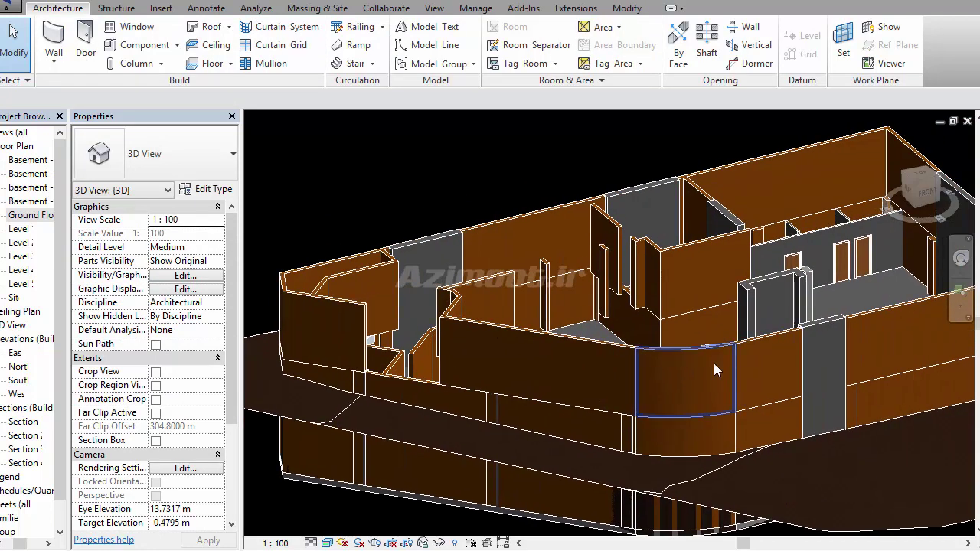
pyautogui.doubleClick(42, 217)
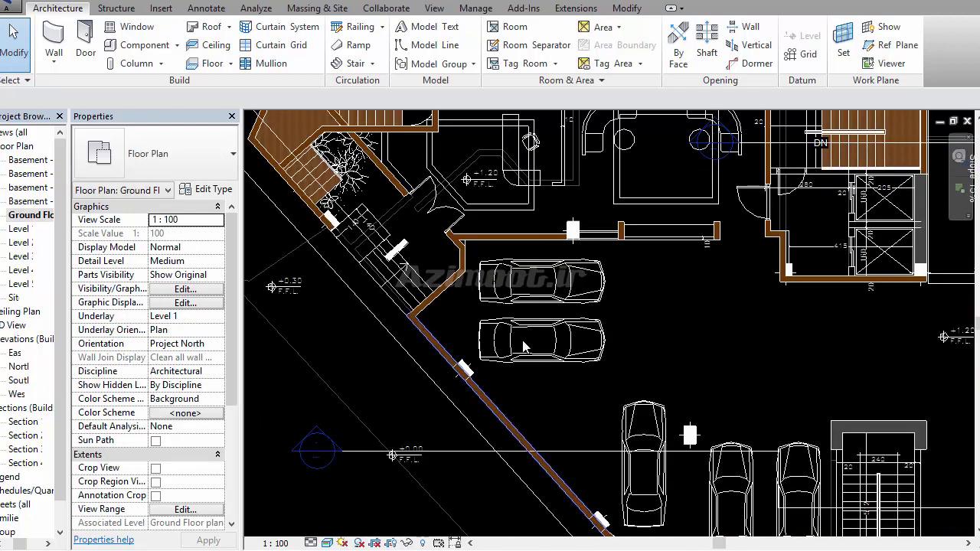
# Start a Floor sketch and pick the diagonal parking wall as the first boundary
pyautogui.scroll(-3, 496, 346)
pyautogui.scroll(1, 728, 346)
pyautogui.scroll(1, 558, 324)
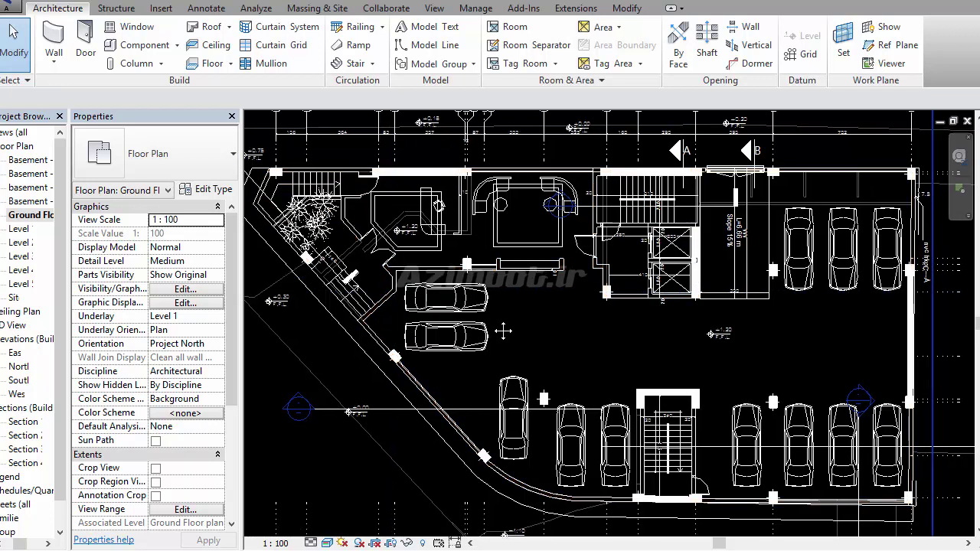
pyautogui.moveTo(432, 303); pyautogui.dragTo(504, 330, button='middle')
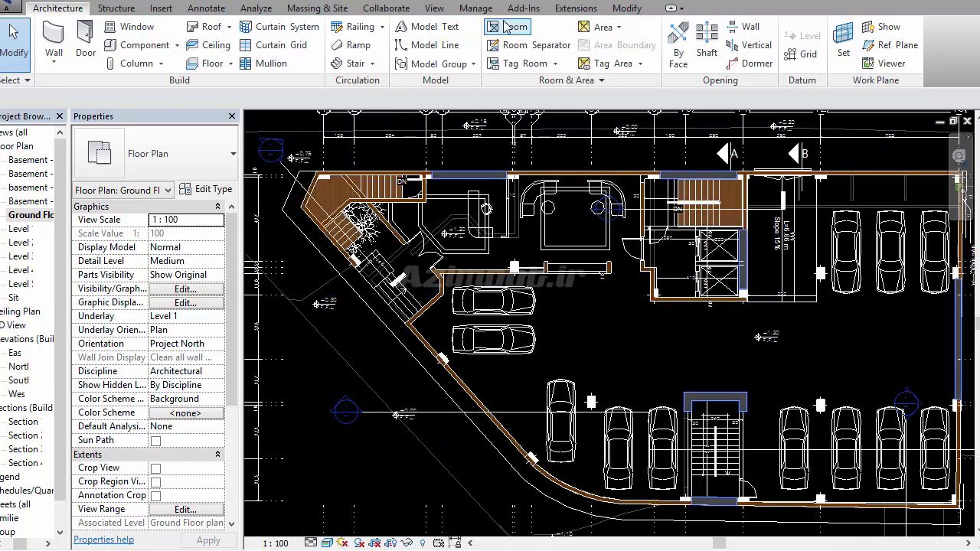
pyautogui.click(209, 63)
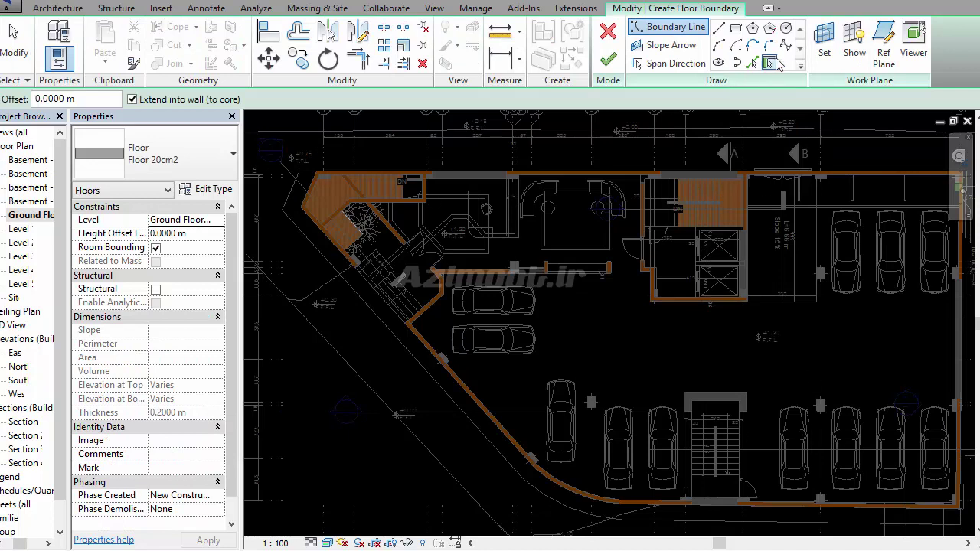
pyautogui.click(434, 303)
pyautogui.scroll(3, 454, 289)
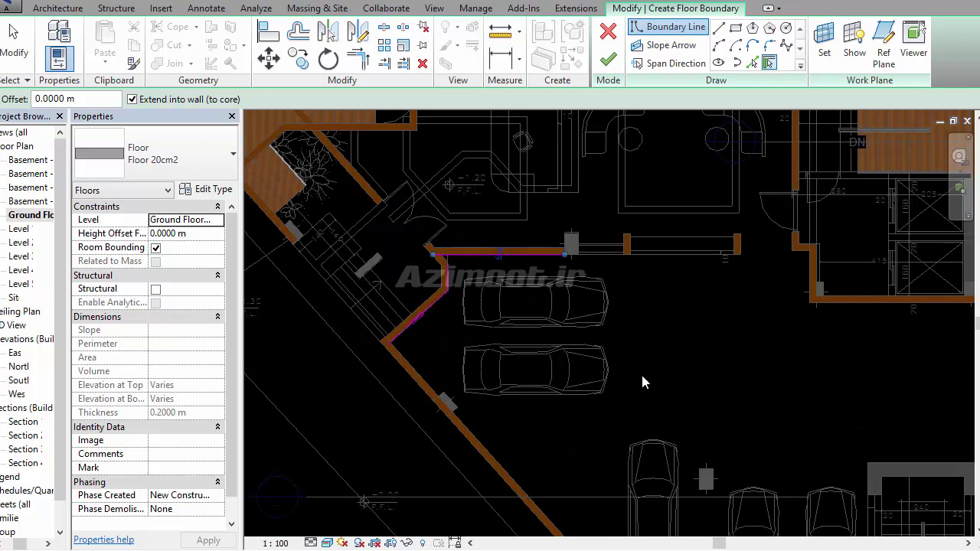
pyautogui.scroll(-2, 622, 375)
pyautogui.scroll(2, 376, 234)
pyautogui.scroll(3, 383, 239)
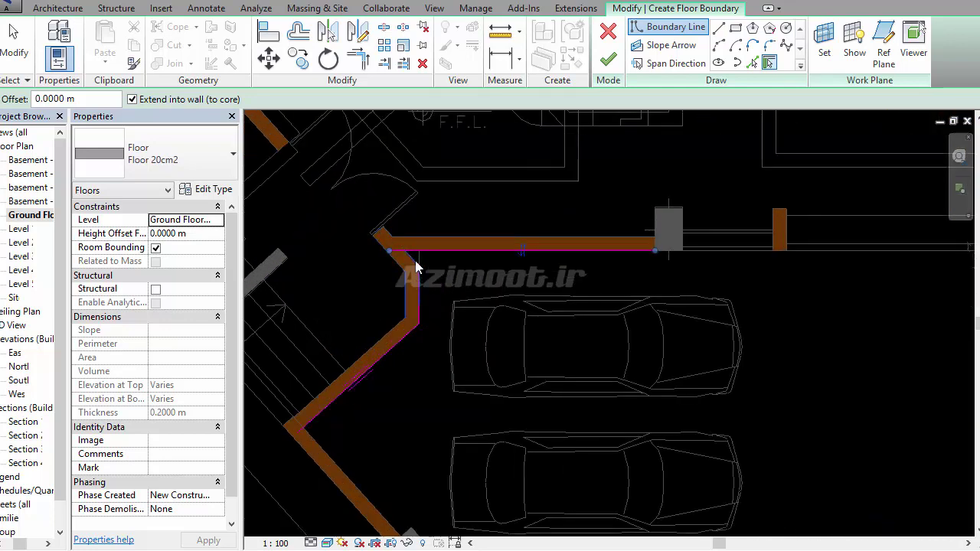
pyautogui.scroll(2, 418, 260)
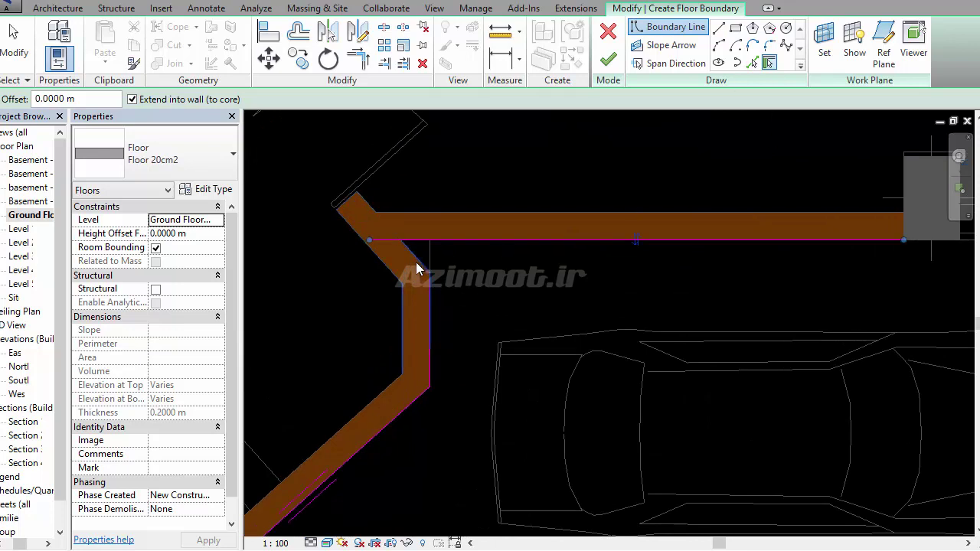
pyautogui.scroll(-3, 416, 262)
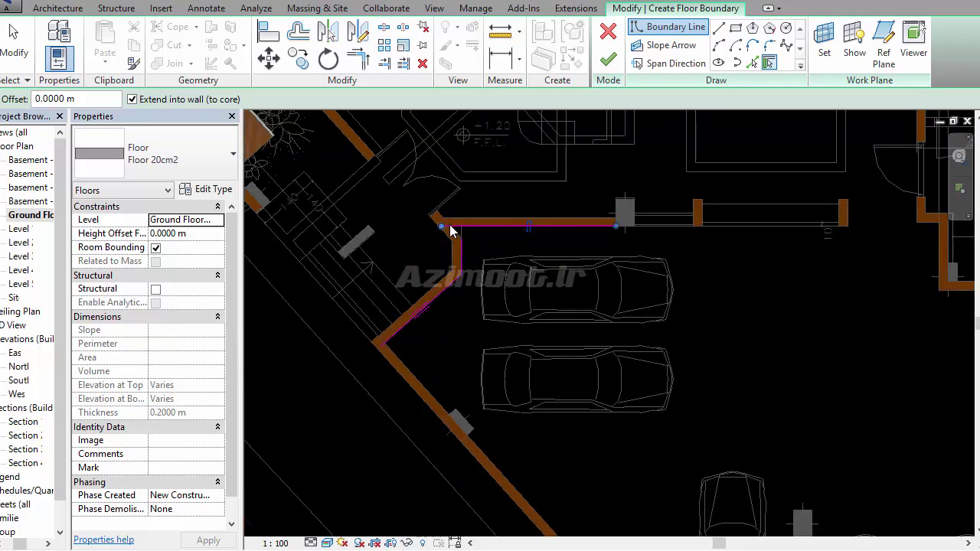
pyautogui.moveTo(648, 372); pyautogui.dragTo(723, 422, button='middle')
# Draw a straight boundary line starting at the wall corner
pyautogui.click(720, 30)
pyautogui.scroll(2, 536, 261)
pyautogui.scroll(2, 540, 257)
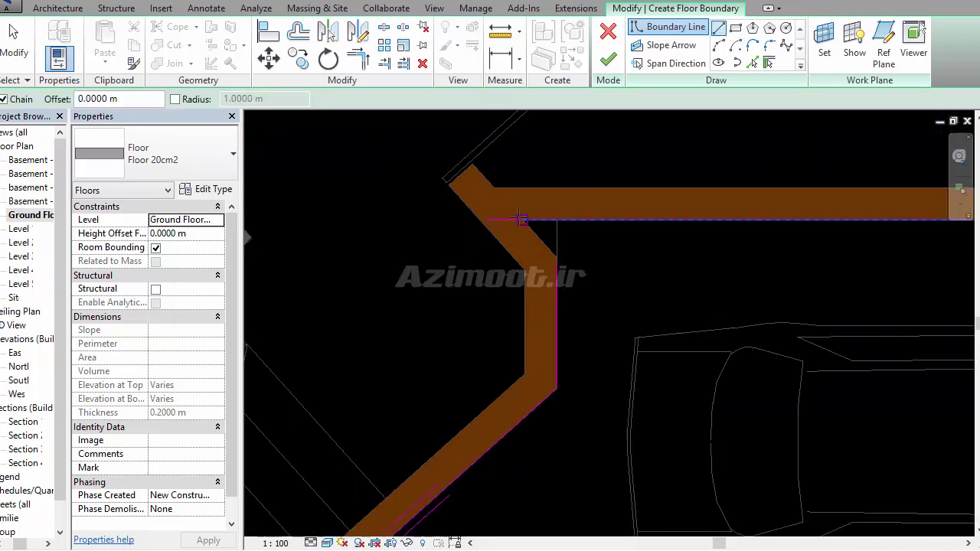
pyautogui.click(546, 256)
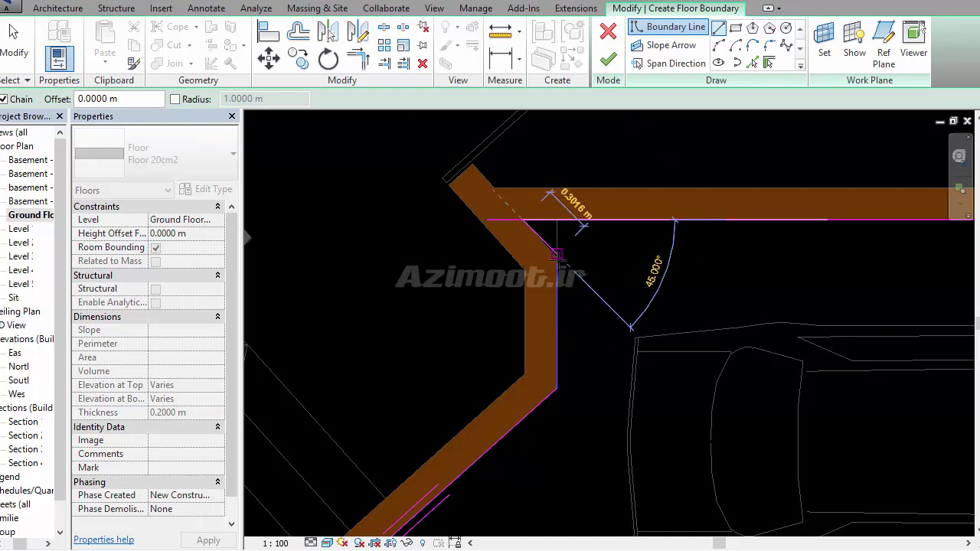
pyautogui.scroll(2, 554, 257)
pyautogui.press('Escape')
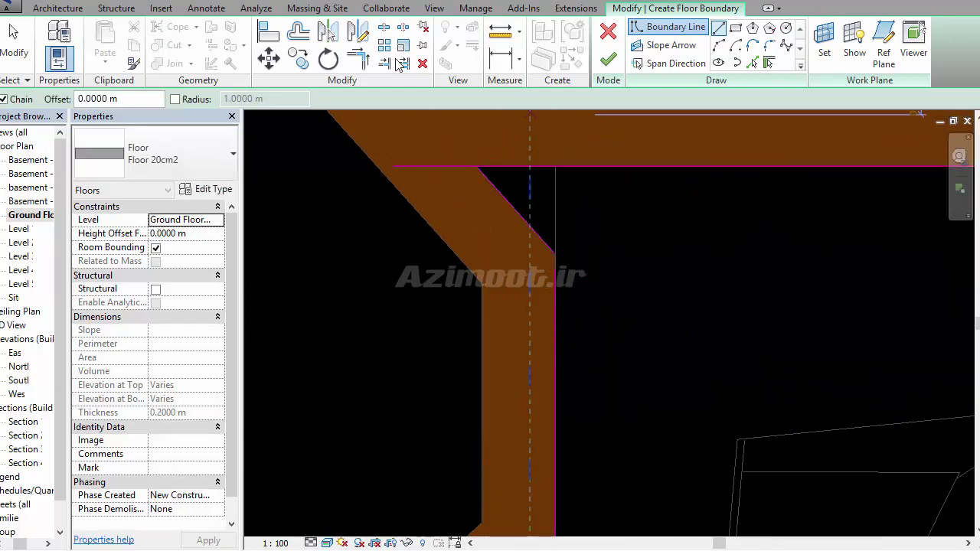
pyautogui.press('Escape')
# Join the two boundary lines at the corner with Trim/Extend to Corner (TR)
pyautogui.press('t')
pyautogui.press('r')
pyautogui.click(523, 166)
pyautogui.click(547, 251)
pyautogui.scroll(-3, 465, 212)
pyautogui.scroll(-2, 407, 201)
pyautogui.moveTo(444, 217); pyautogui.dragTo(452, 239, button='middle')
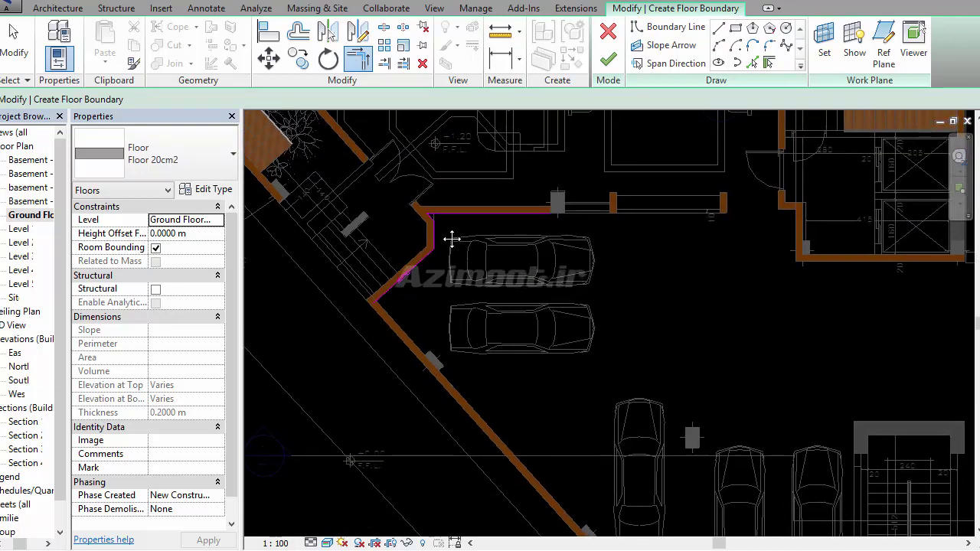
pyautogui.press('Escape')
pyautogui.press('Escape')
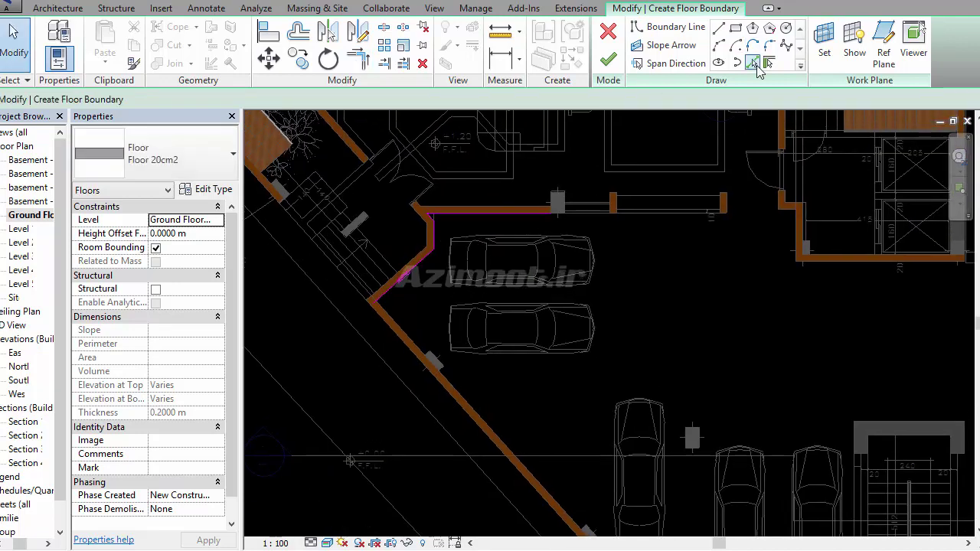
# Pick the diagonal, curved, straight and stair-side walls as floor boundary lines
pyautogui.click(666, 26)
pyautogui.moveTo(538, 366); pyautogui.dragTo(471, 308, button='middle')
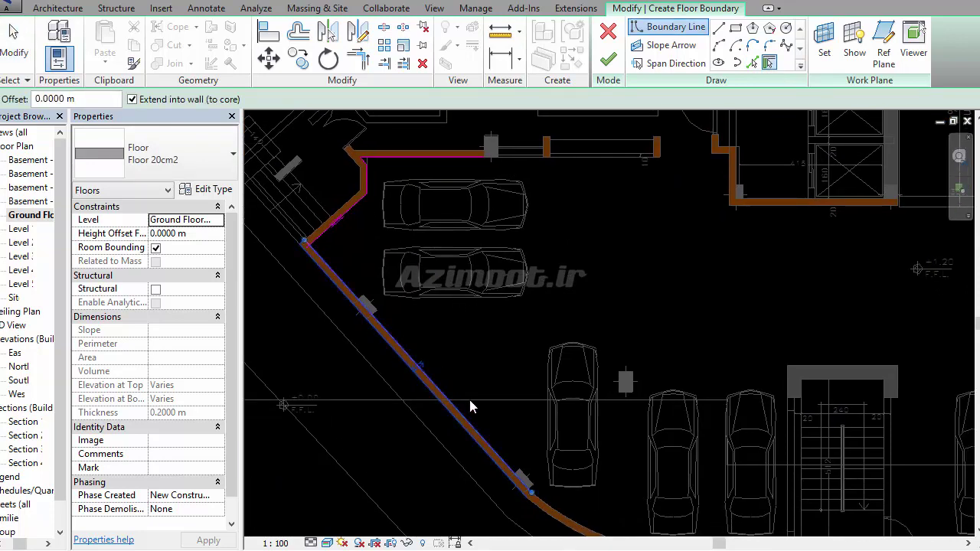
pyautogui.click(435, 368)
pyautogui.click(461, 357)
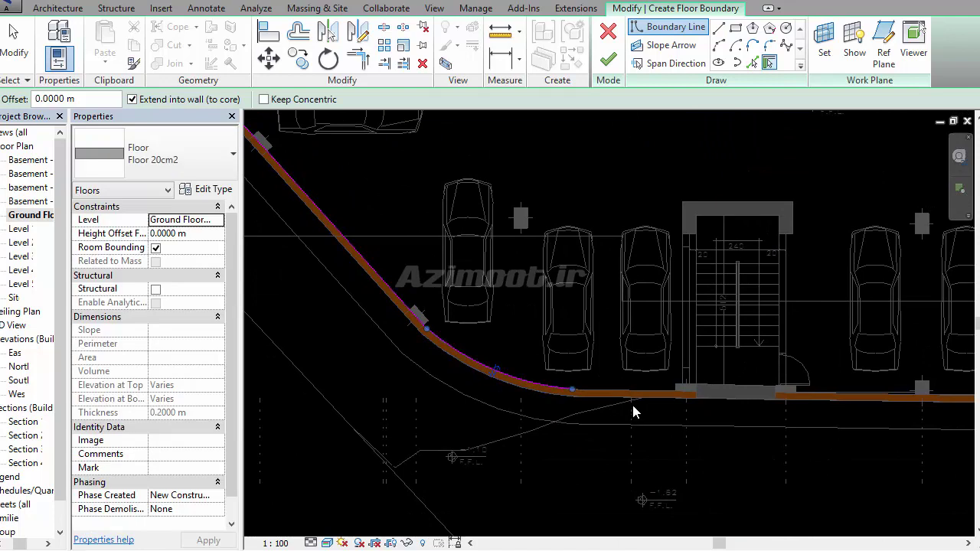
pyautogui.click(634, 398)
pyautogui.scroll(2, 651, 398)
pyautogui.scroll(2, 651, 398)
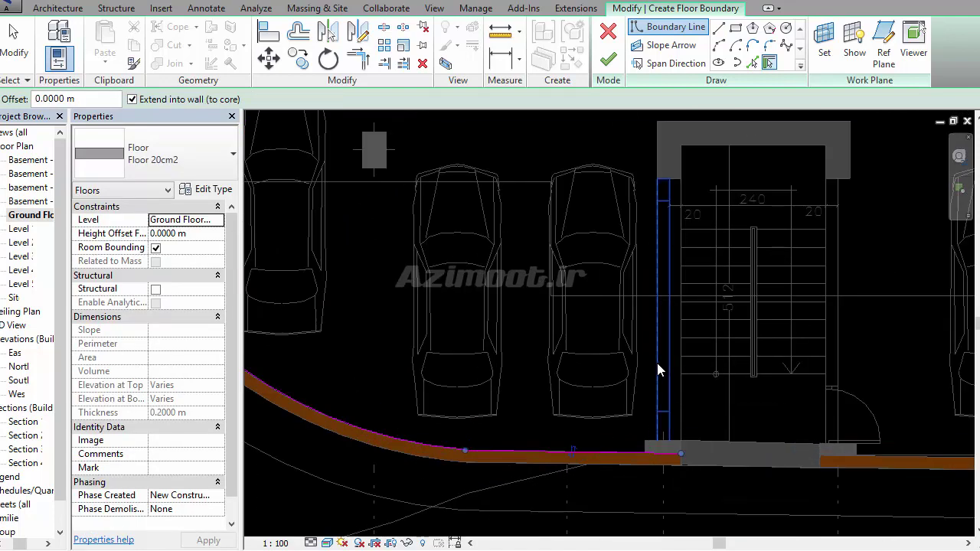
pyautogui.click(657, 367)
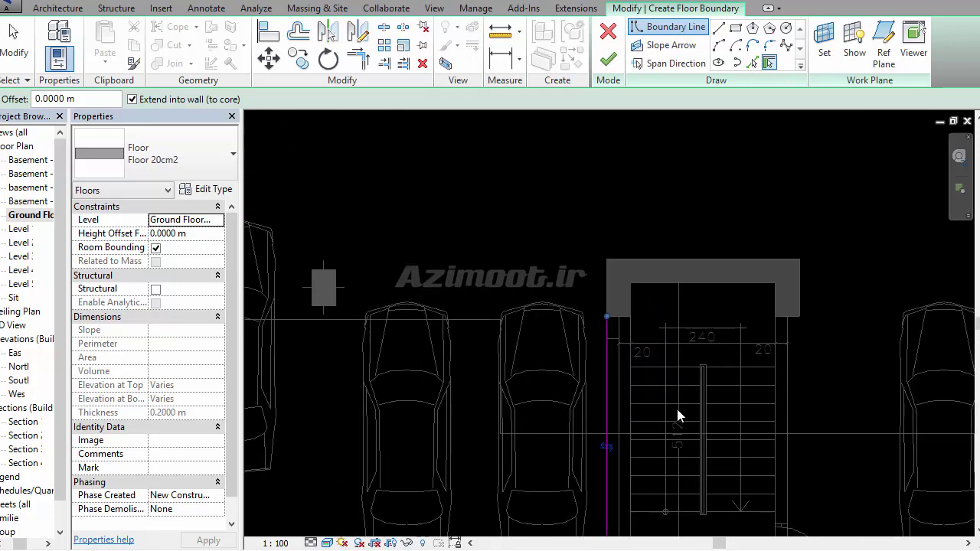
pyautogui.moveTo(605, 482)
pyautogui.mouseDown(button='middle')
pyautogui.moveTo(610, 350)
pyautogui.moveTo(674, 331)
pyautogui.mouseUp(button='middle')
pyautogui.click(670, 354)
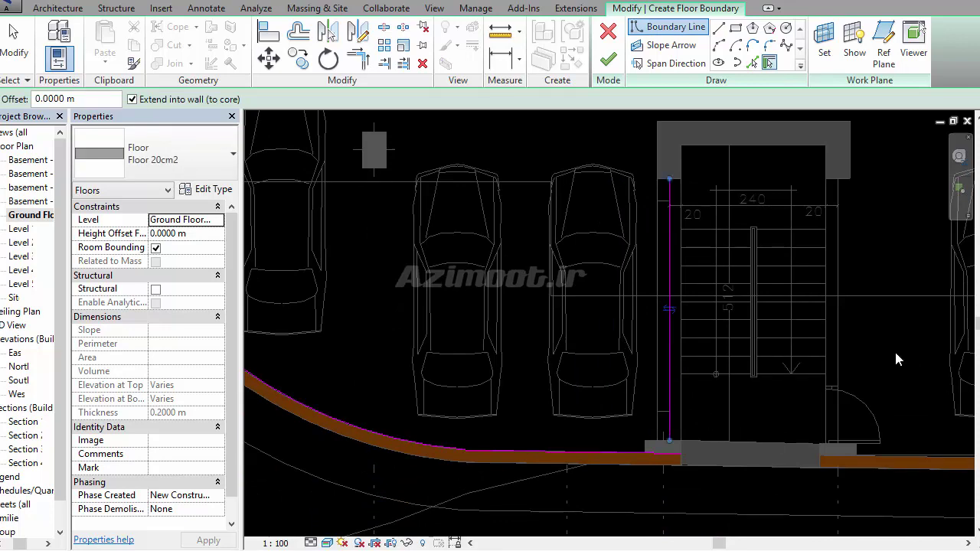
# Add the bottom and right parking walls to the boundary, then move over the lift shafts
pyautogui.moveTo(897, 357); pyautogui.dragTo(771, 374, button='middle')
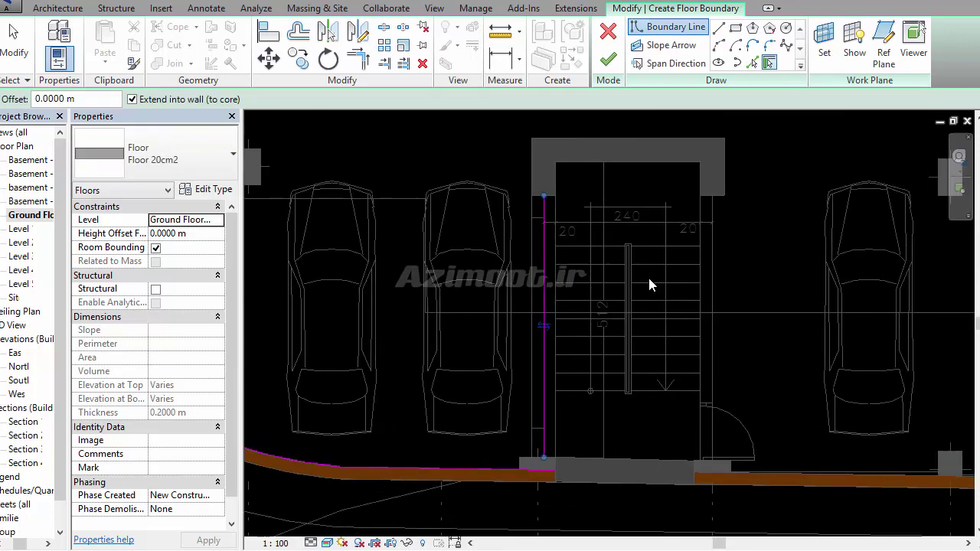
pyautogui.scroll(-2, 827, 291)
pyautogui.scroll(-2, 659, 345)
pyautogui.moveTo(582, 374); pyautogui.dragTo(629, 395, button='middle')
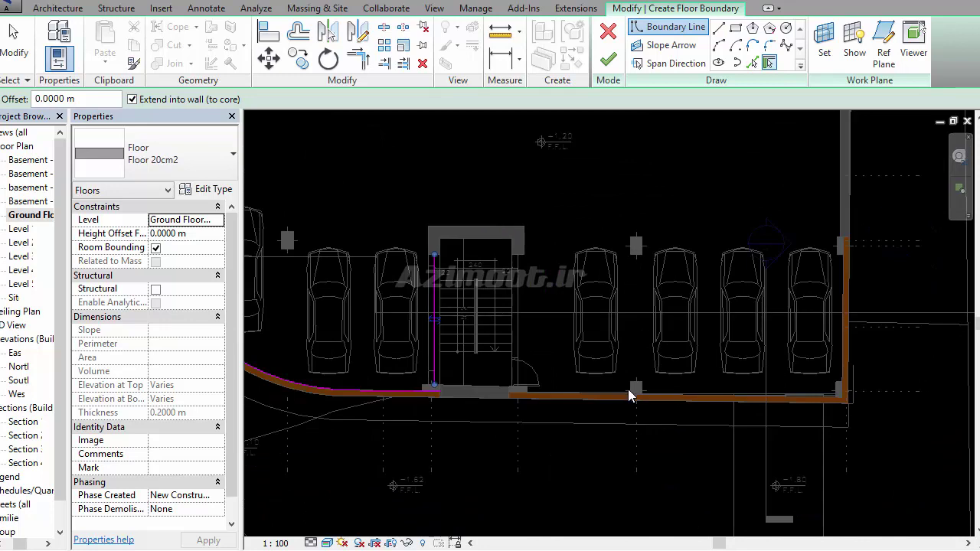
pyautogui.click(610, 395)
pyautogui.click(842, 274)
pyautogui.moveTo(802, 157); pyautogui.dragTo(804, 443, button='middle')
pyautogui.click(846, 293)
pyautogui.scroll(-3, 460, 306)
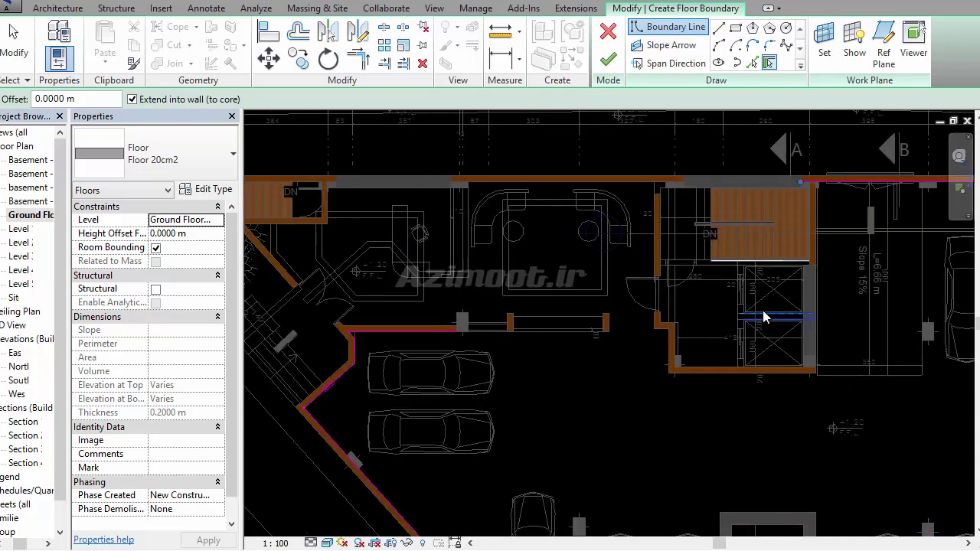
pyautogui.scroll(-3, 789, 324)
pyautogui.scroll(3, 653, 290)
pyautogui.scroll(3, 656, 295)
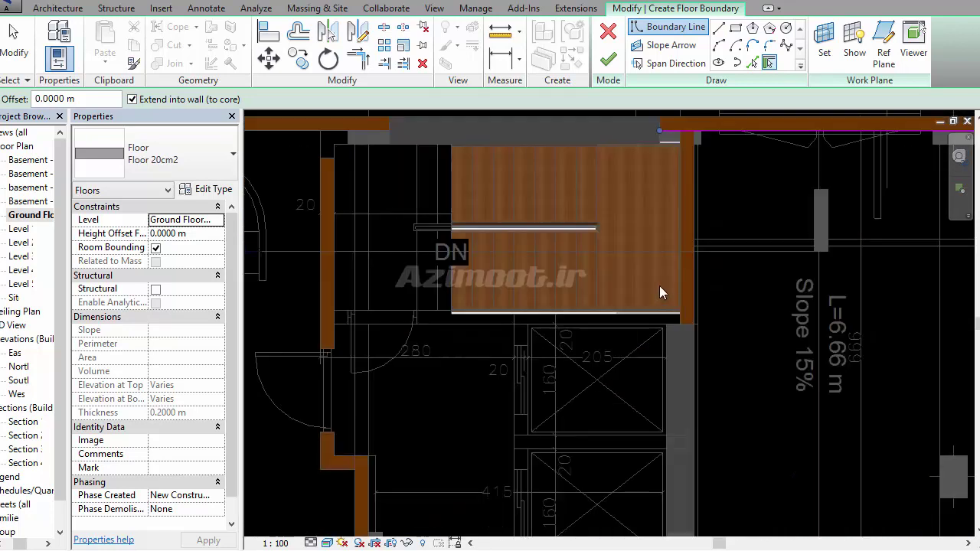
pyautogui.moveTo(689, 244); pyautogui.dragTo(705, 273, button='middle')
pyautogui.scroll(1, 700, 324)
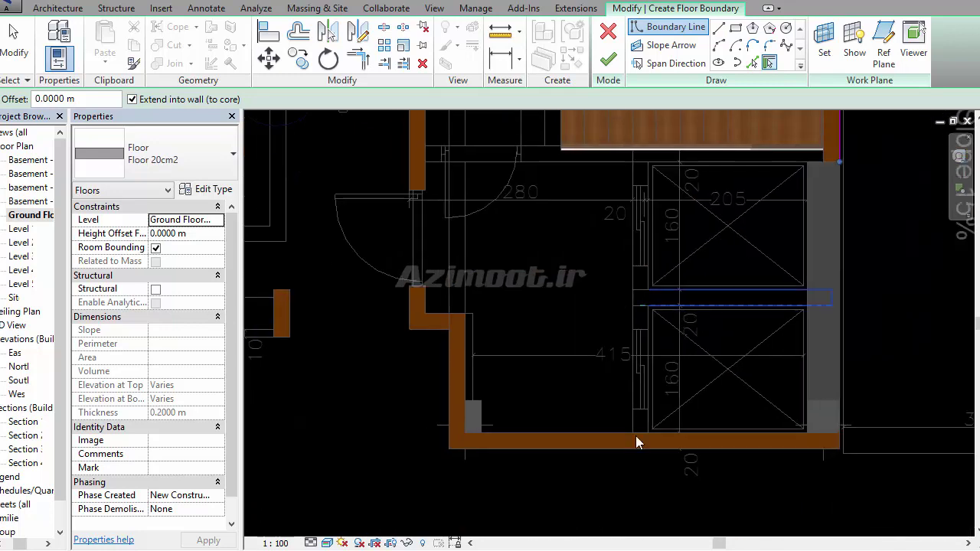
pyautogui.scroll(-2, 643, 461)
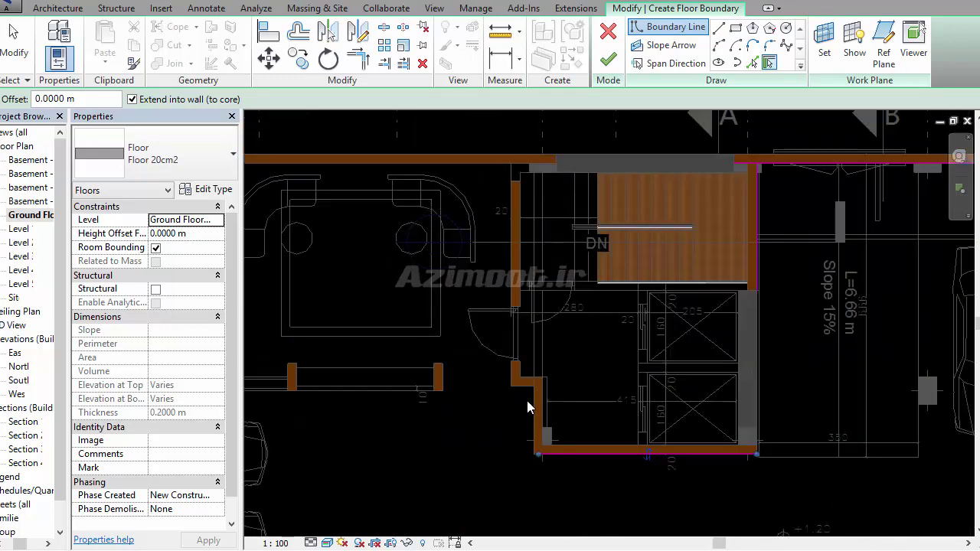
pyautogui.scroll(3, 527, 402)
pyautogui.scroll(-3, 663, 400)
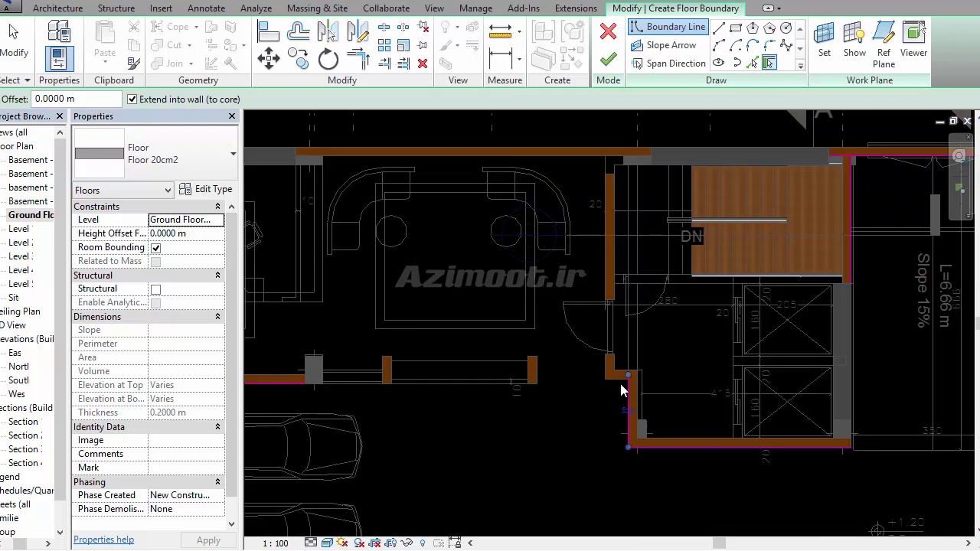
# Join the boundary lines at the entrance corner with TR, checking the short corner segment
pyautogui.scroll(-2, 719, 402)
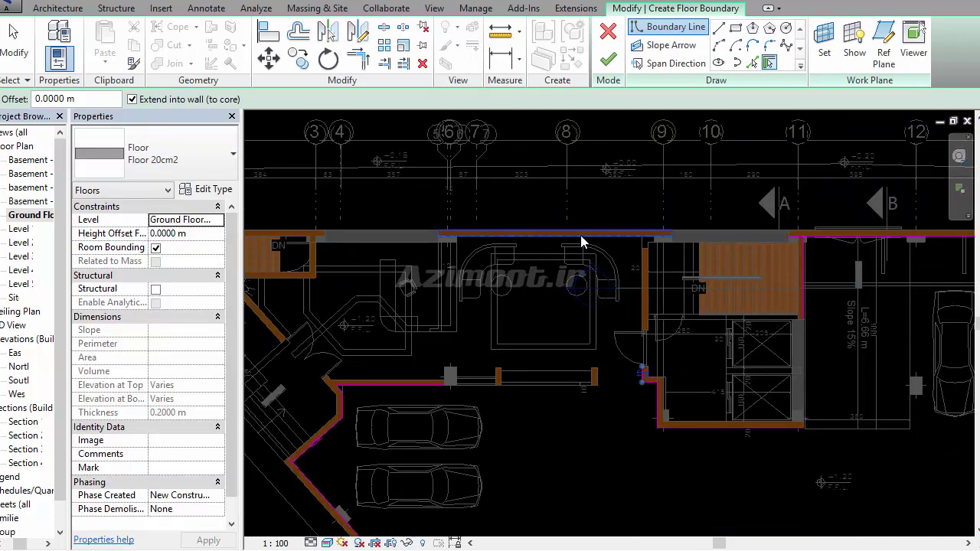
pyautogui.moveTo(510, 328); pyautogui.dragTo(826, 328, button='middle')
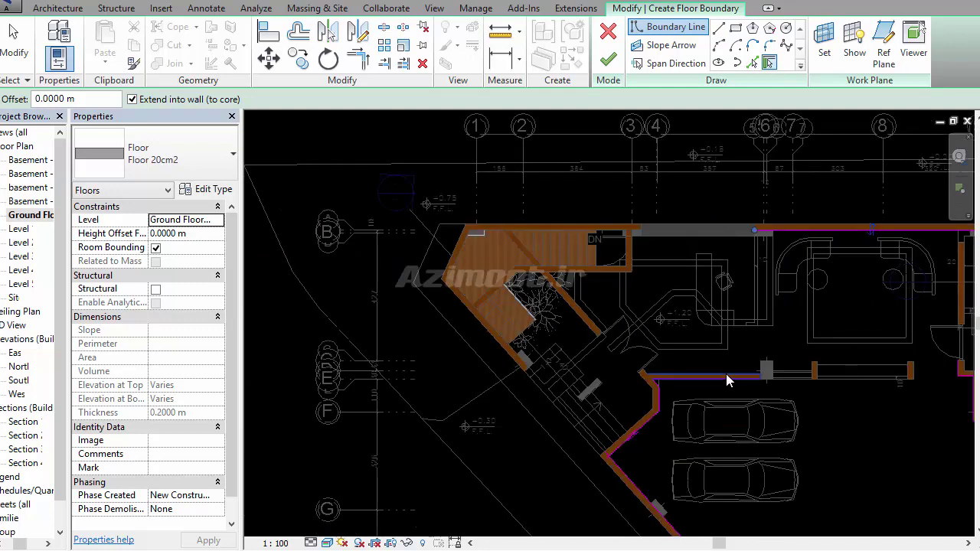
pyautogui.scroll(2, 647, 253)
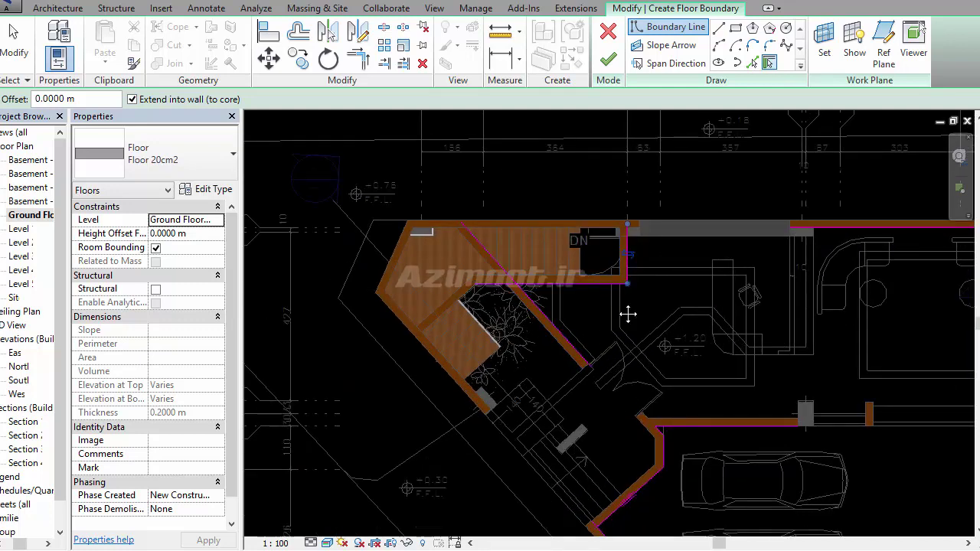
pyautogui.moveTo(661, 313); pyautogui.dragTo(548, 317, button='middle')
pyautogui.press('t')
pyautogui.press('r')
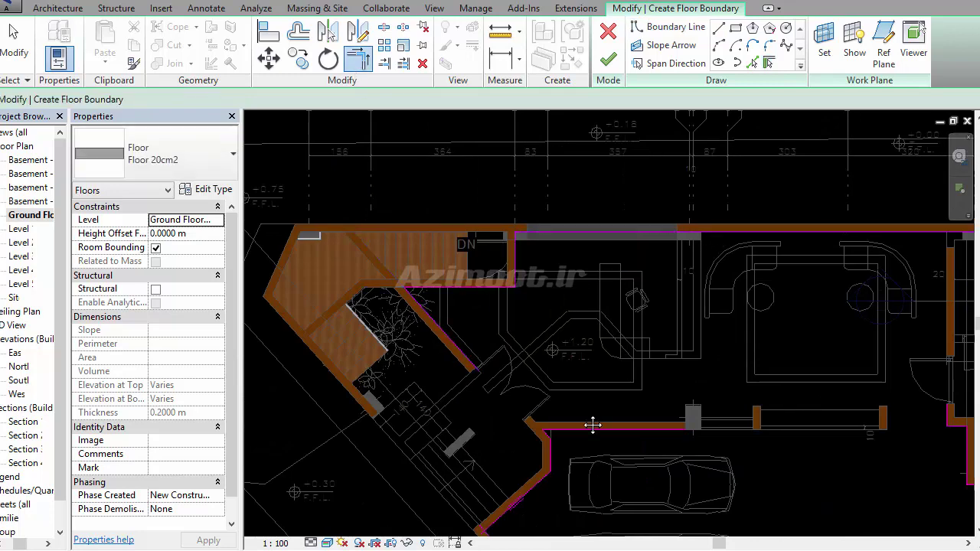
pyautogui.moveTo(585, 415); pyautogui.dragTo(547, 354, button='middle')
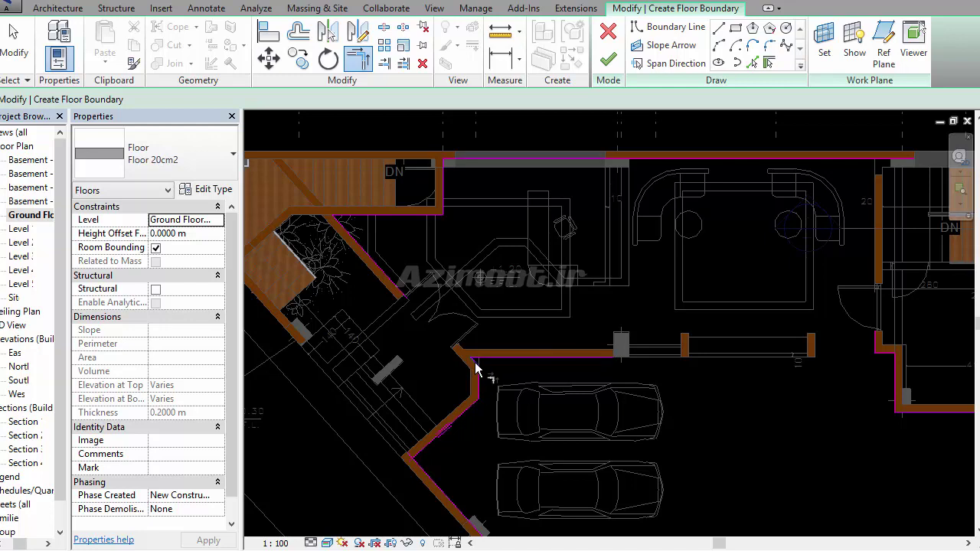
pyautogui.press('Escape')
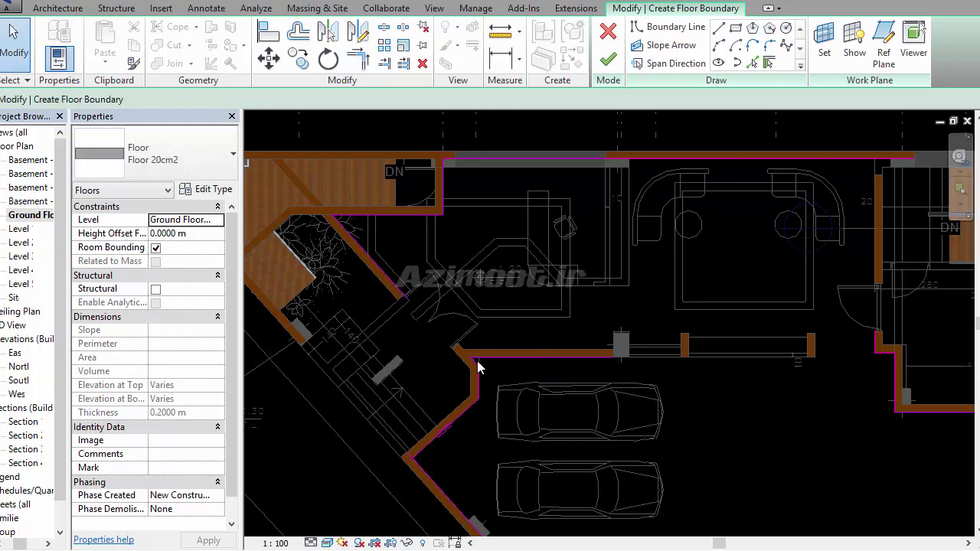
pyautogui.moveTo(458, 317); pyautogui.dragTo(576, 370)
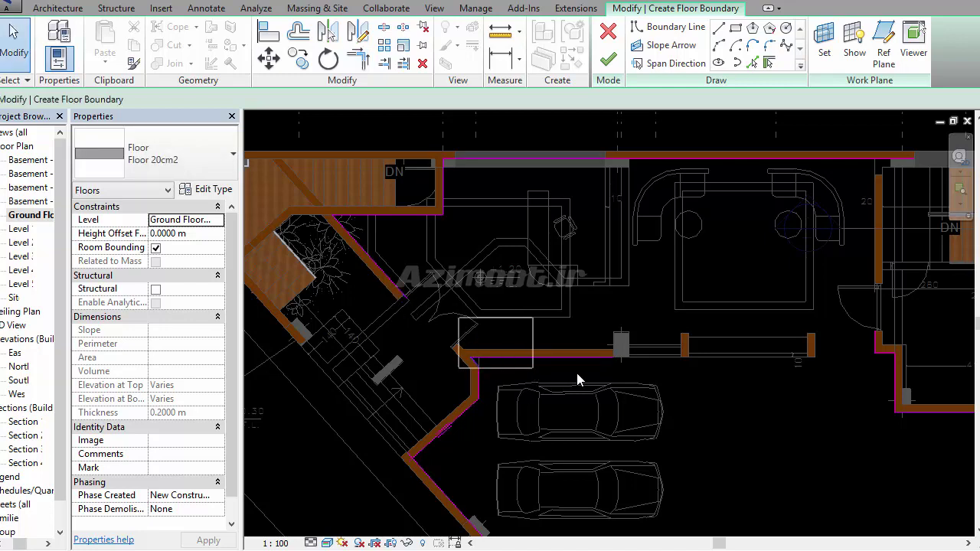
pyautogui.click(511, 359)
pyautogui.click(491, 201)
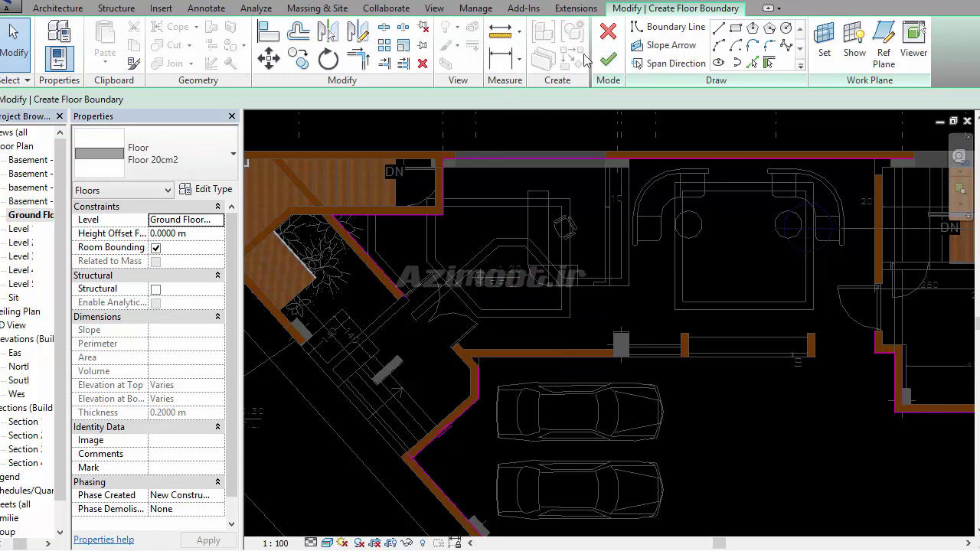
# Resume Trim/Extend to Corner on the boundary and inspect one boundary line's properties
pyautogui.click(357, 58)
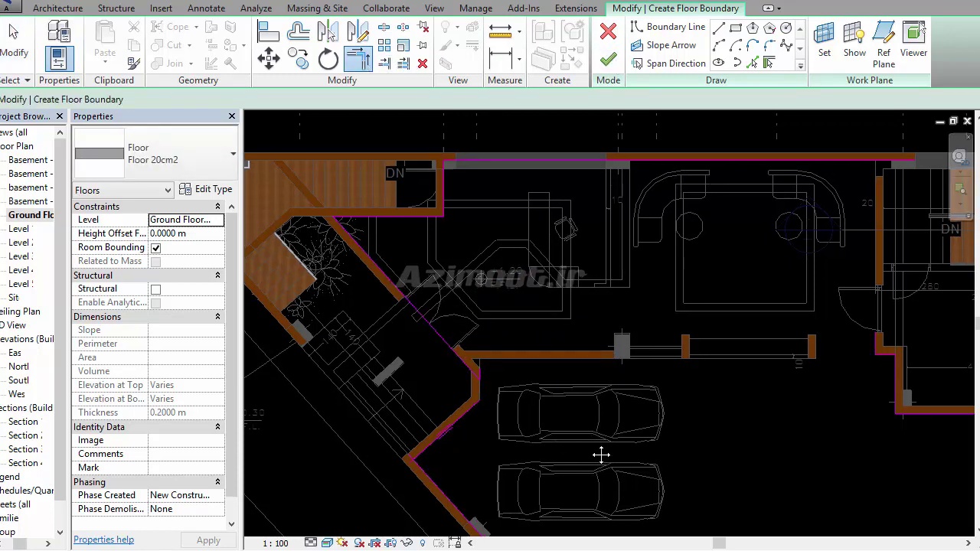
pyautogui.scroll(-2, 514, 361)
pyautogui.scroll(2, 464, 268)
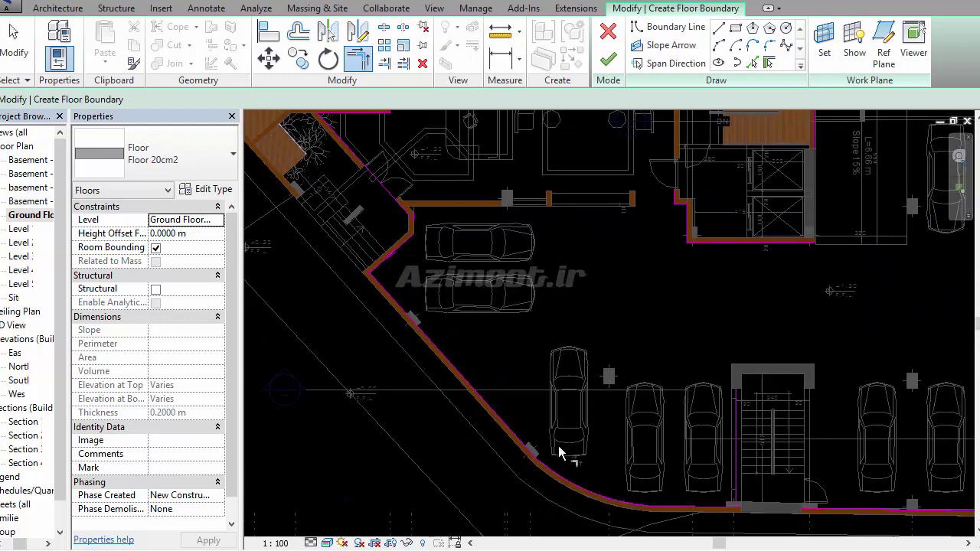
pyautogui.scroll(3, 410, 227)
pyautogui.scroll(3, 414, 221)
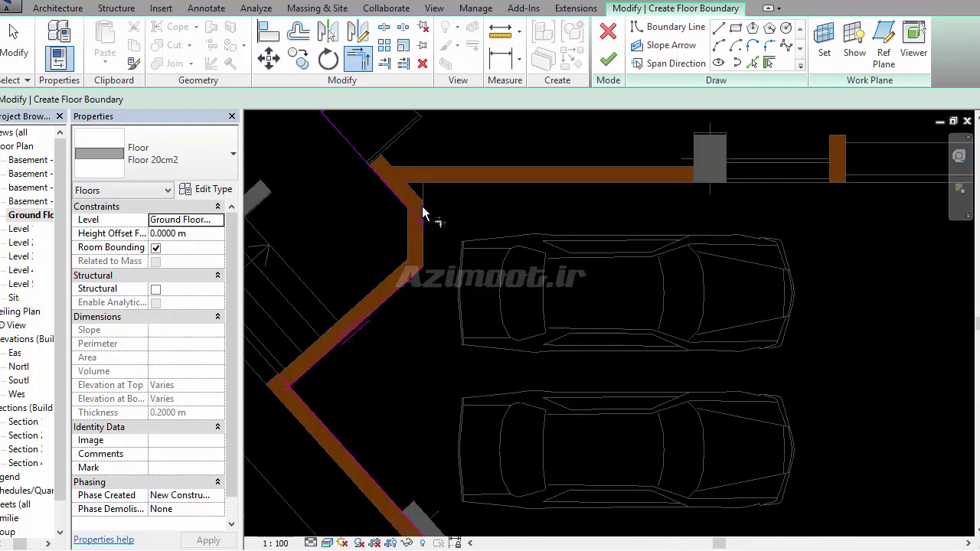
pyautogui.press('Escape')
pyautogui.click(422, 212)
pyautogui.press('Escape')
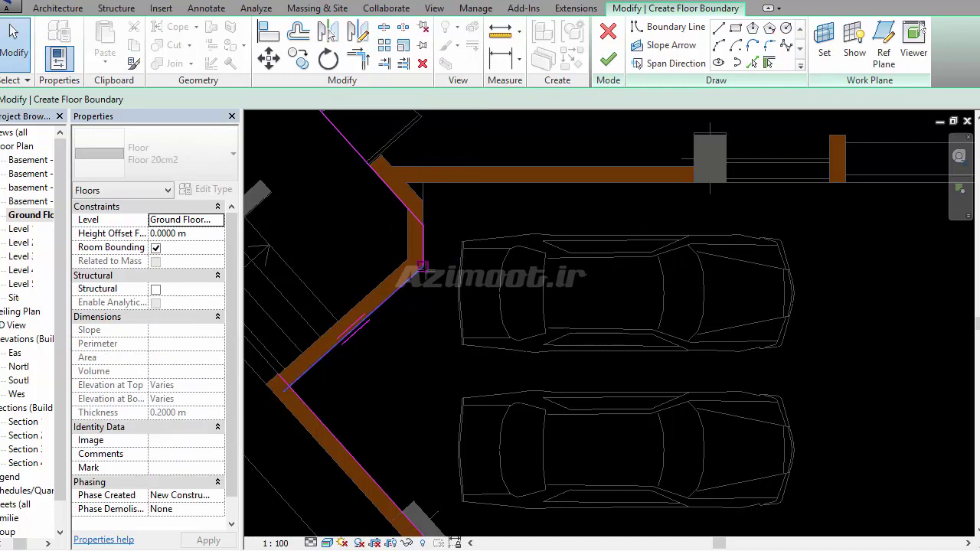
# Trim the vertical boundary line beside the stair core into a corner
pyautogui.click(358, 58)
pyautogui.scroll(-2, 430, 183)
pyautogui.scroll(-2, 439, 255)
pyautogui.scroll(-2, 438, 256)
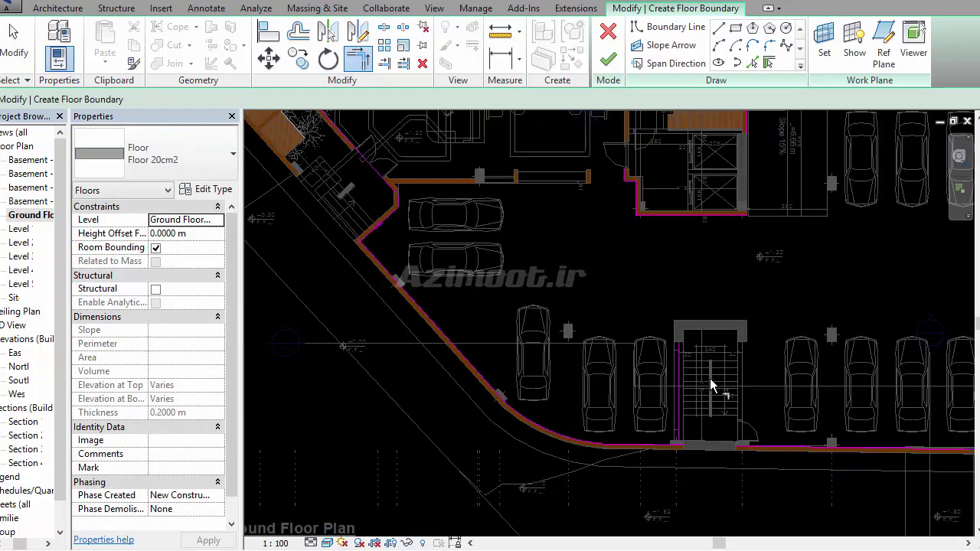
pyautogui.scroll(2, 673, 474)
pyautogui.click(681, 398)
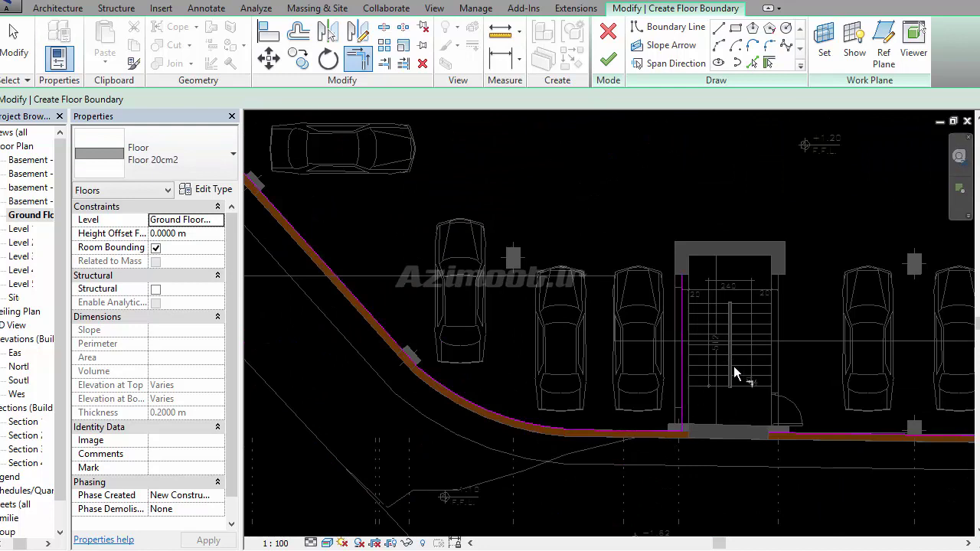
pyautogui.moveTo(803, 435); pyautogui.dragTo(716, 457, button='middle')
# Draw boundary lines around the stair core, including its 3.2 m top edge and both sides
pyautogui.press('l')
pyautogui.press('i')
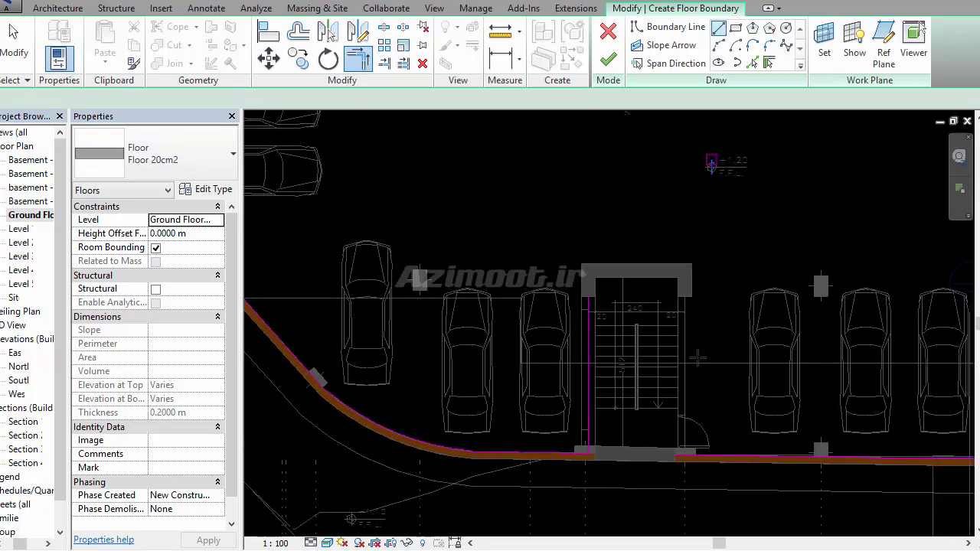
pyautogui.click(683, 458)
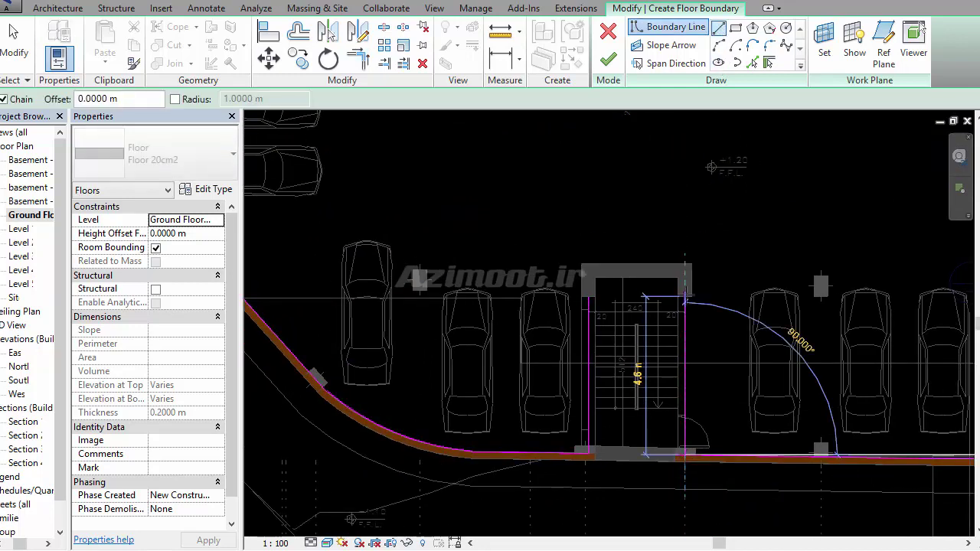
pyautogui.click(685, 294)
pyautogui.scroll(2, 684, 299)
pyautogui.scroll(1, 682, 300)
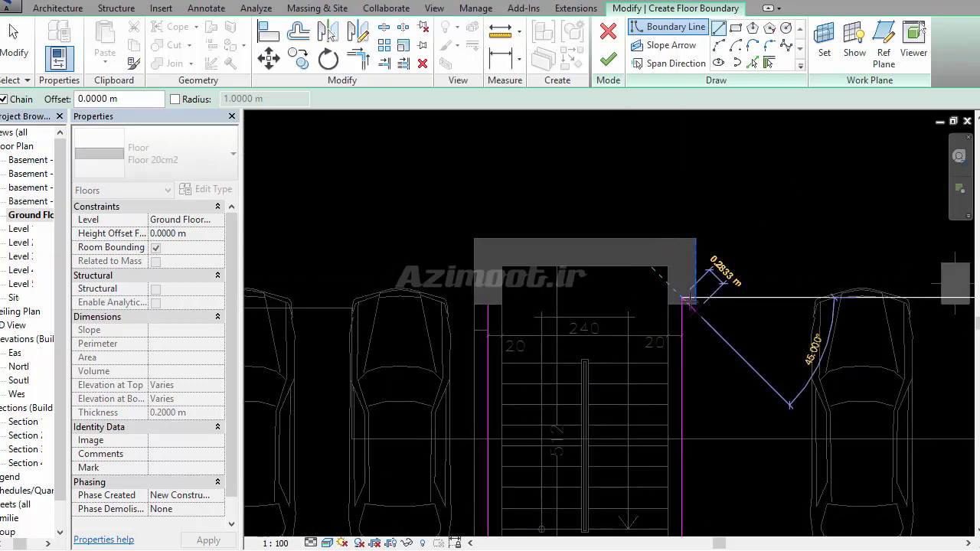
pyautogui.scroll(2, 680, 303)
pyautogui.click(698, 305)
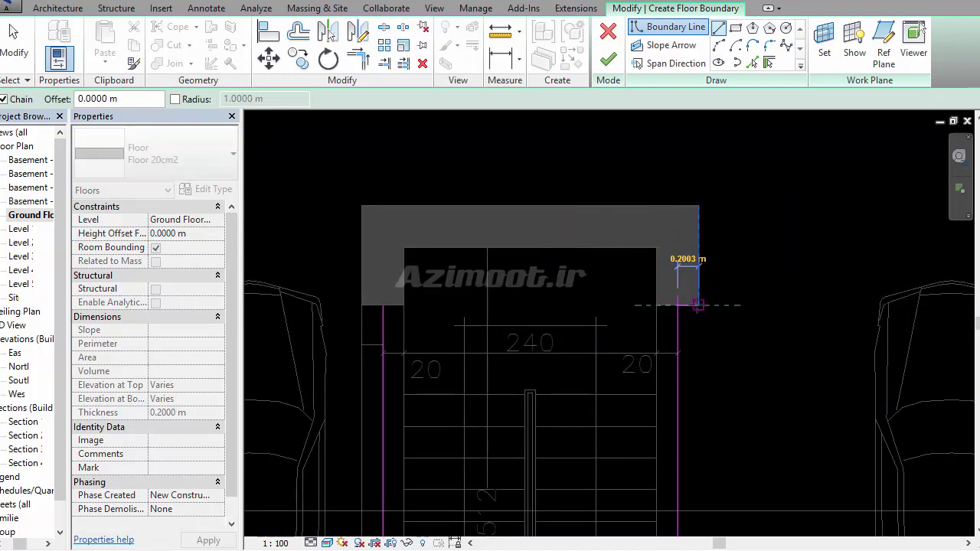
pyautogui.click(698, 205)
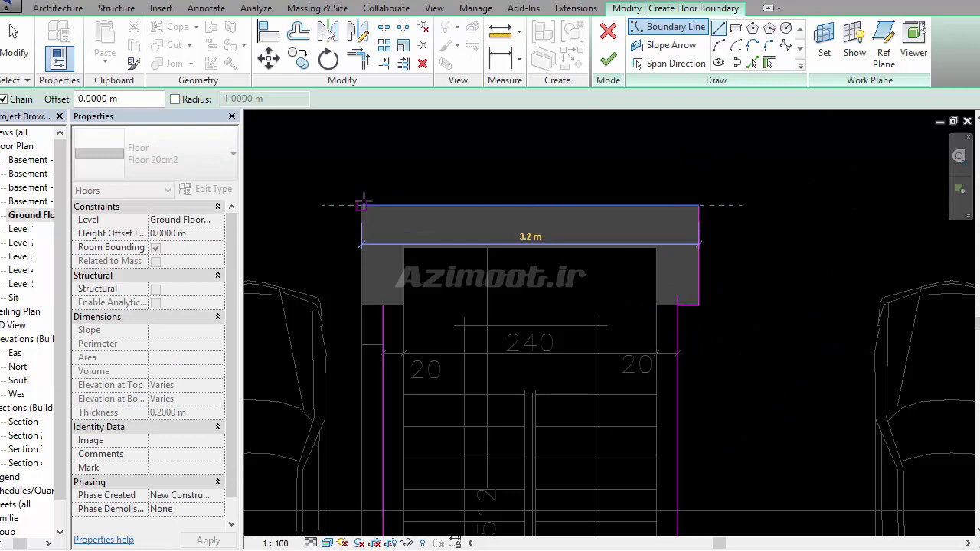
pyautogui.click(361, 206)
pyautogui.click(361, 304)
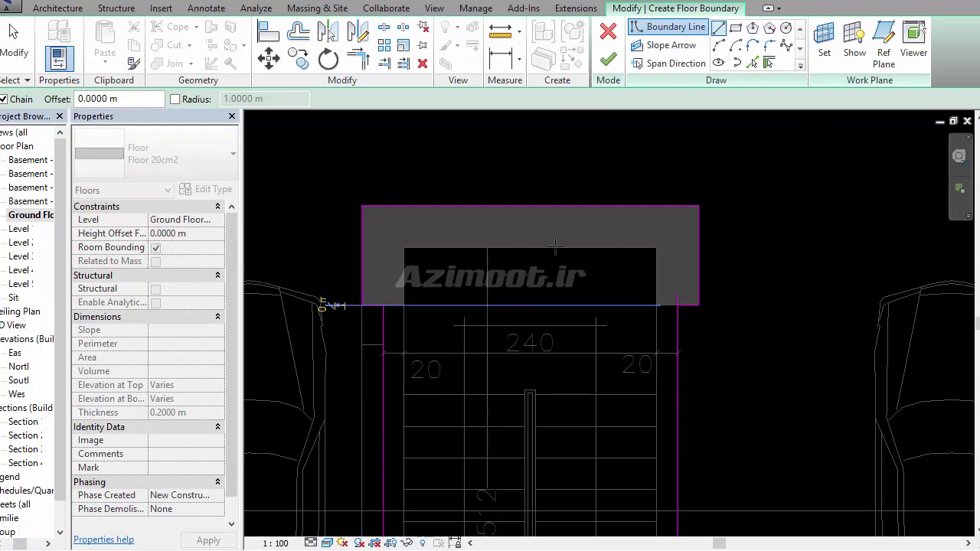
pyautogui.press('Escape')
pyautogui.press('Escape')
# Review the right-hand boundary line beside the upper row of parked cars before trimming corners
pyautogui.scroll(-3, 515, 277)
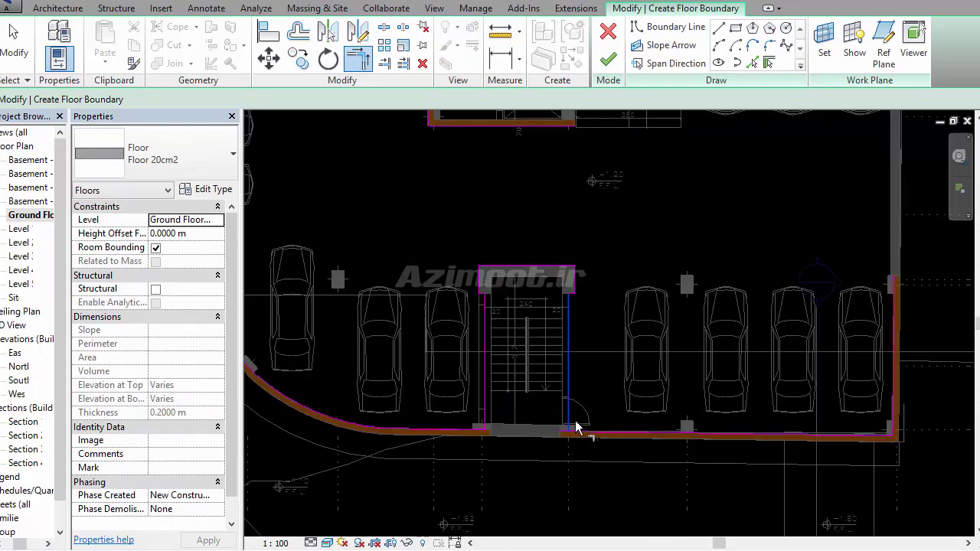
pyautogui.moveTo(900, 432); pyautogui.dragTo(849, 487, button='middle')
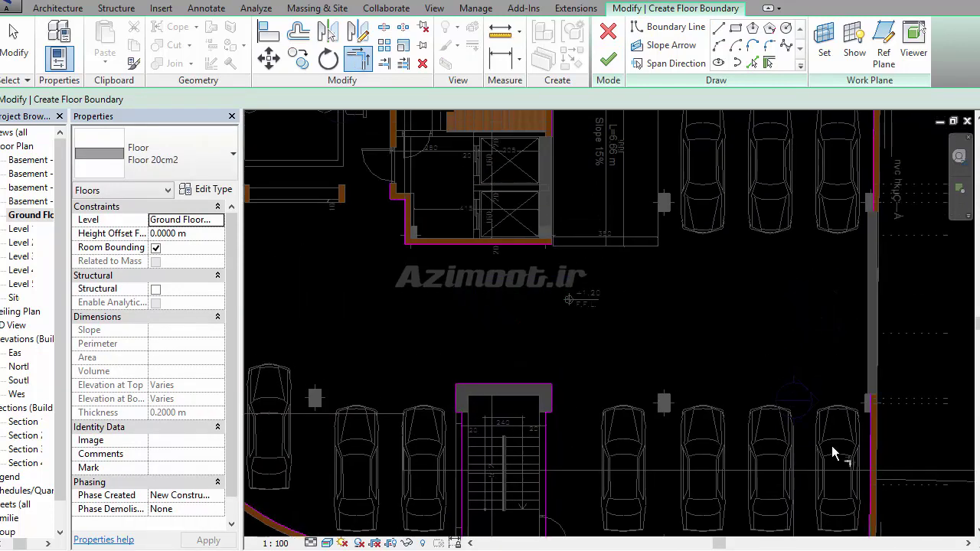
pyautogui.moveTo(829, 357); pyautogui.dragTo(816, 361, button='middle')
pyautogui.scroll(-1, 843, 321)
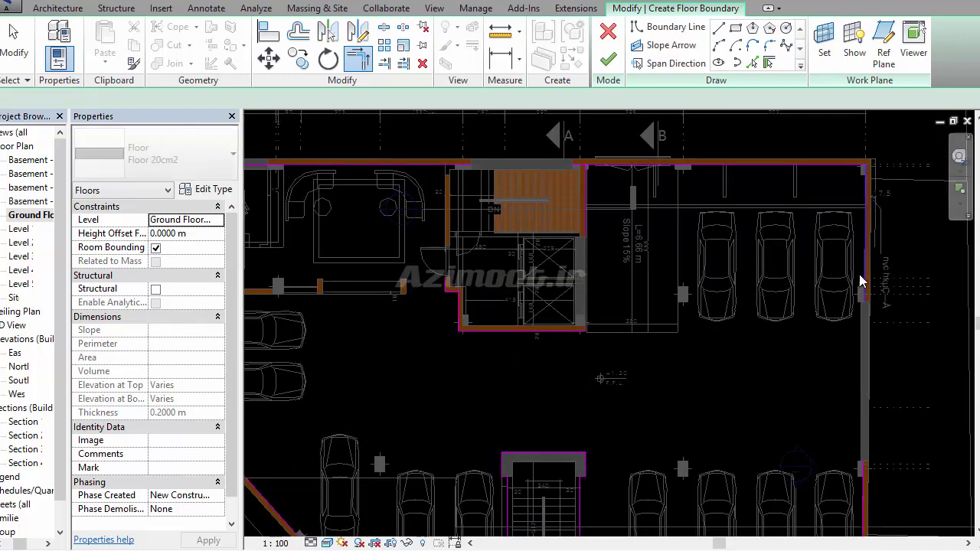
pyautogui.click(863, 274)
pyautogui.press('Escape')
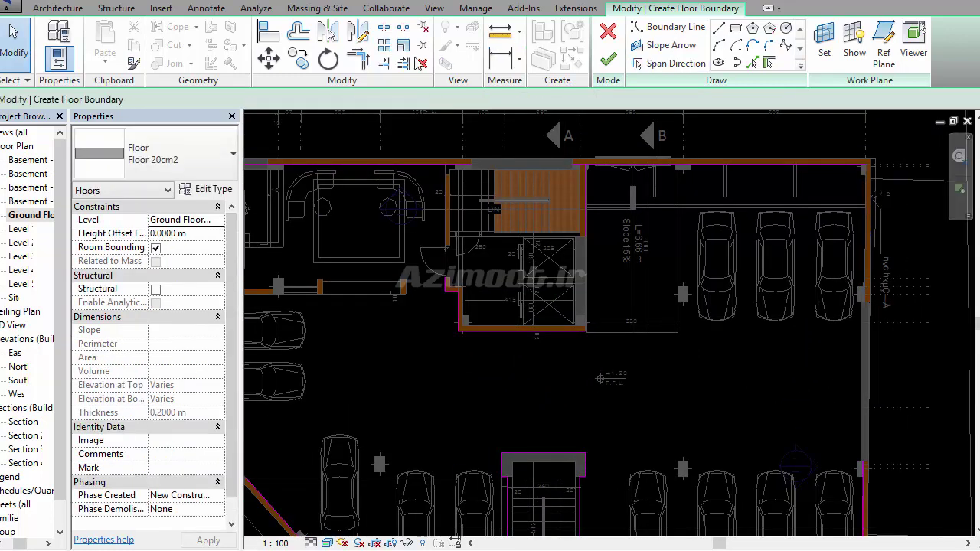
pyautogui.click(363, 60)
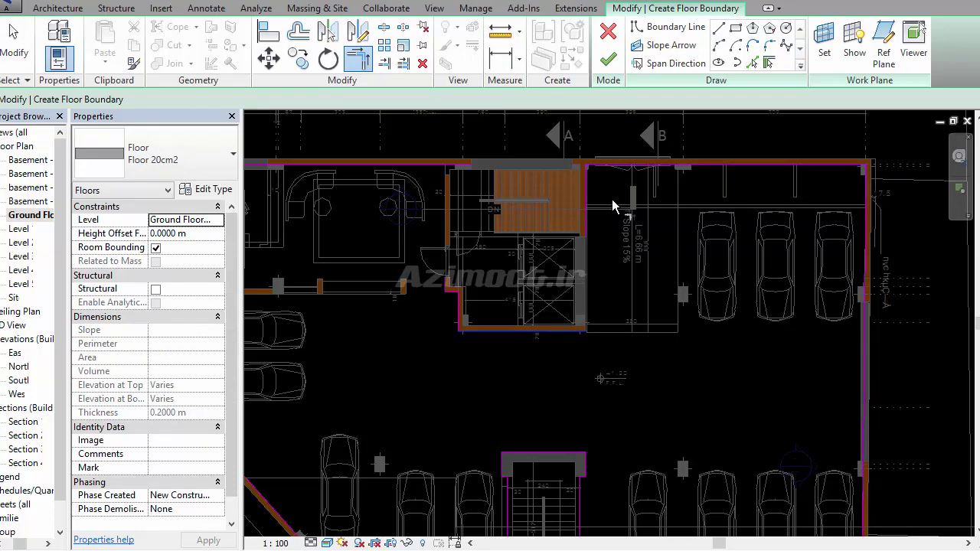
pyautogui.scroll(1, 606, 360)
pyautogui.scroll(3, 636, 371)
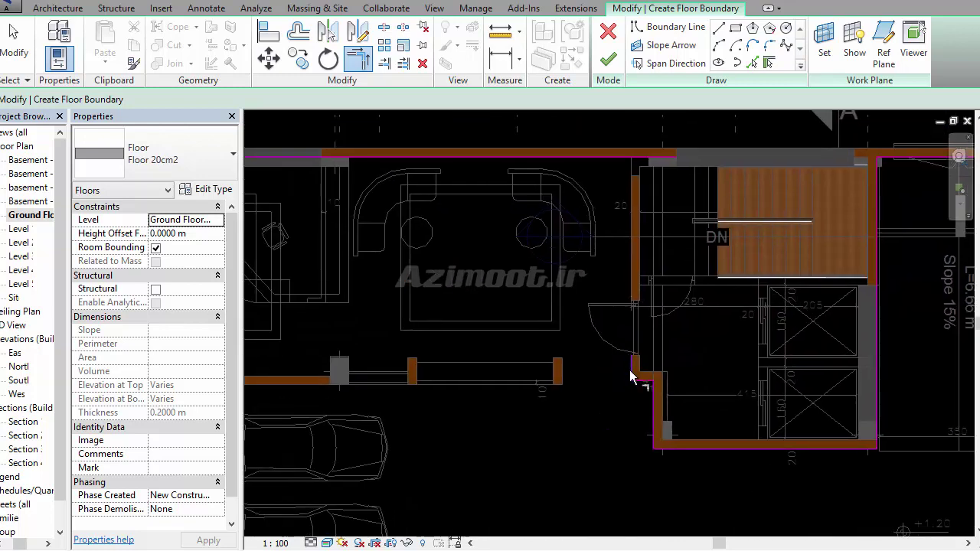
# Draw a boundary line up the wall beside the lift core to the top wall
pyautogui.click(635, 371)
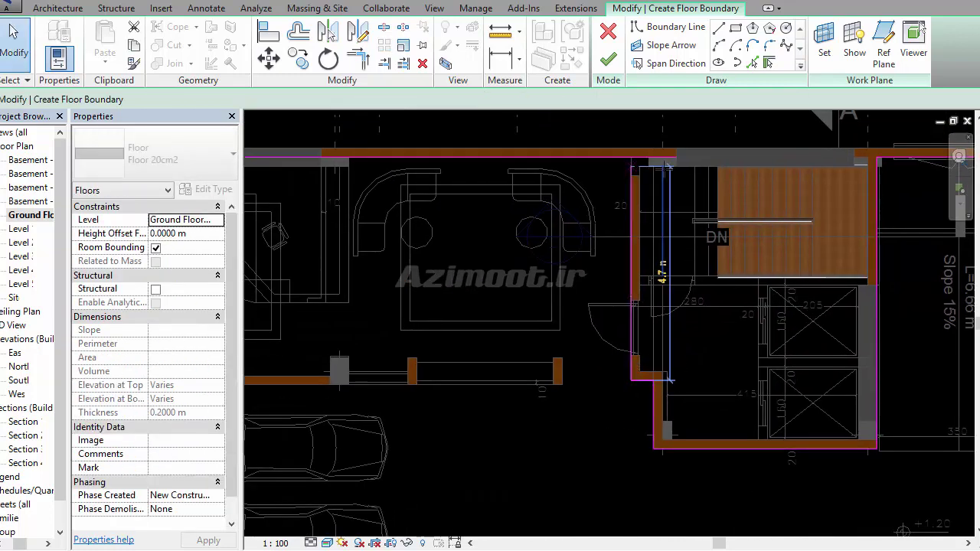
pyautogui.click(631, 157)
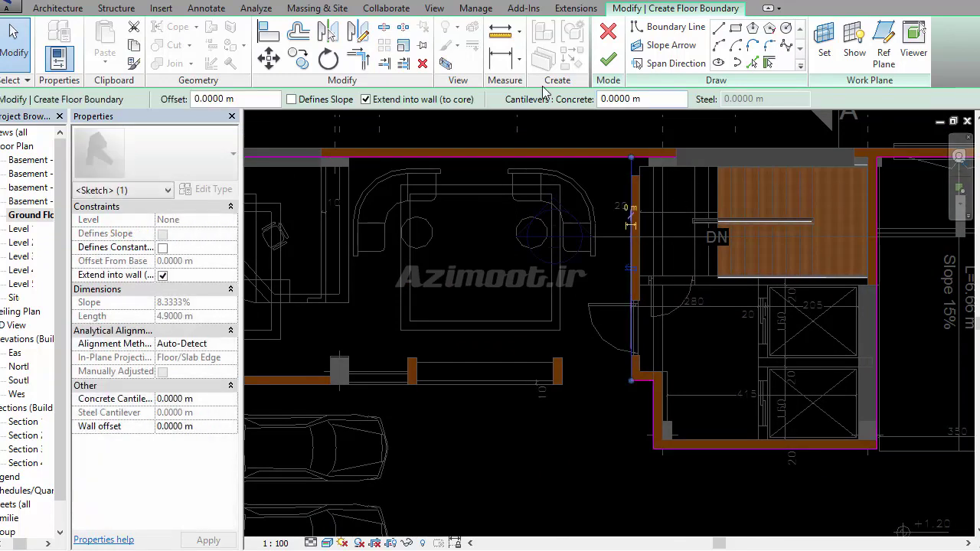
pyautogui.click(357, 59)
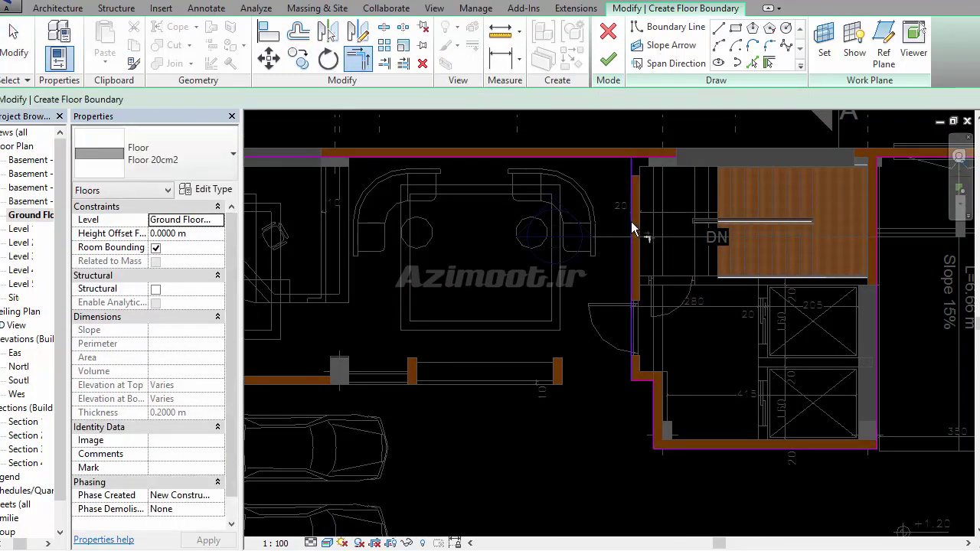
pyautogui.scroll(-4, 657, 336)
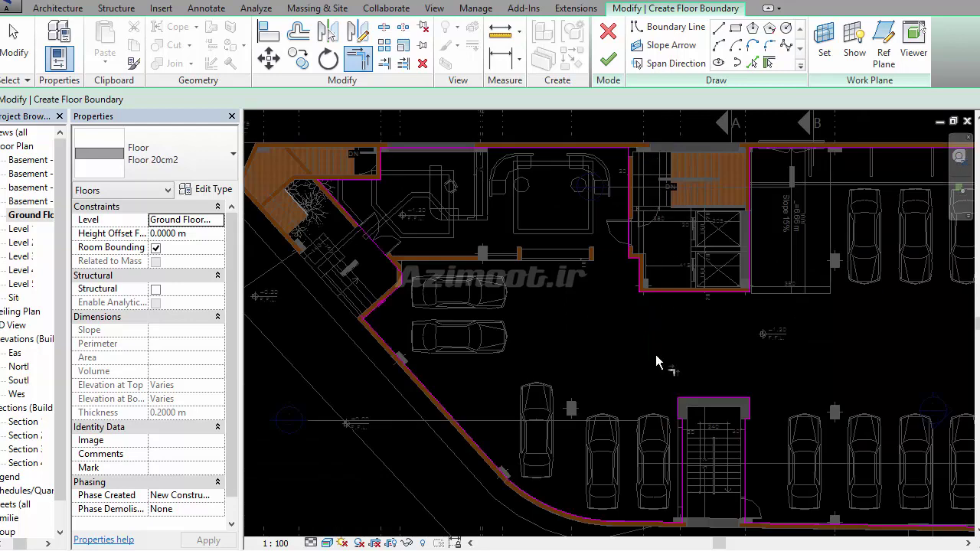
pyautogui.scroll(2, 796, 360)
pyautogui.press('Escape')
# Try finishing the sketch, continue past the intersecting-lines error, and resume trimming
pyautogui.click(609, 63)
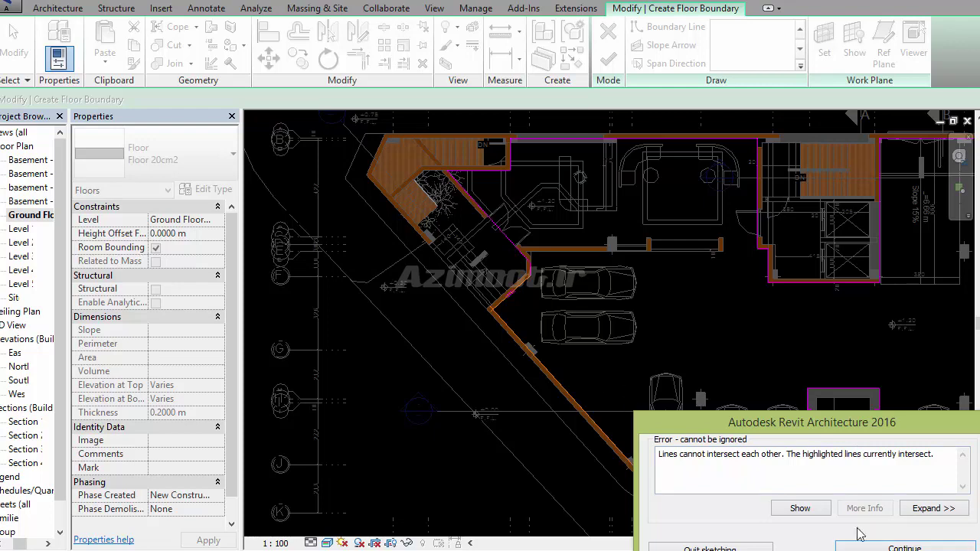
pyautogui.click(905, 548)
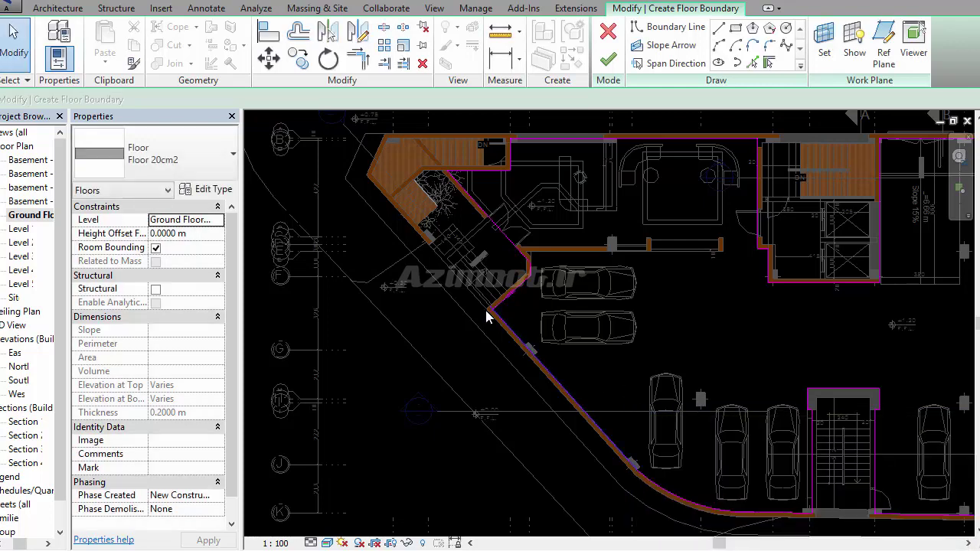
pyautogui.scroll(3, 487, 315)
pyautogui.click(358, 59)
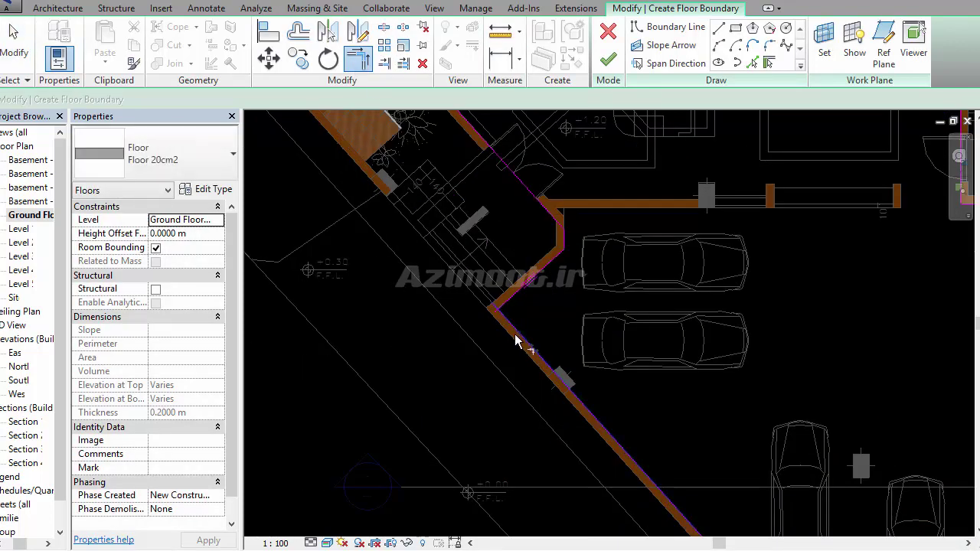
# Finish the Floor 20cm2 slab, declining to attach walls or join overlapping geometry
pyautogui.click(608, 59)
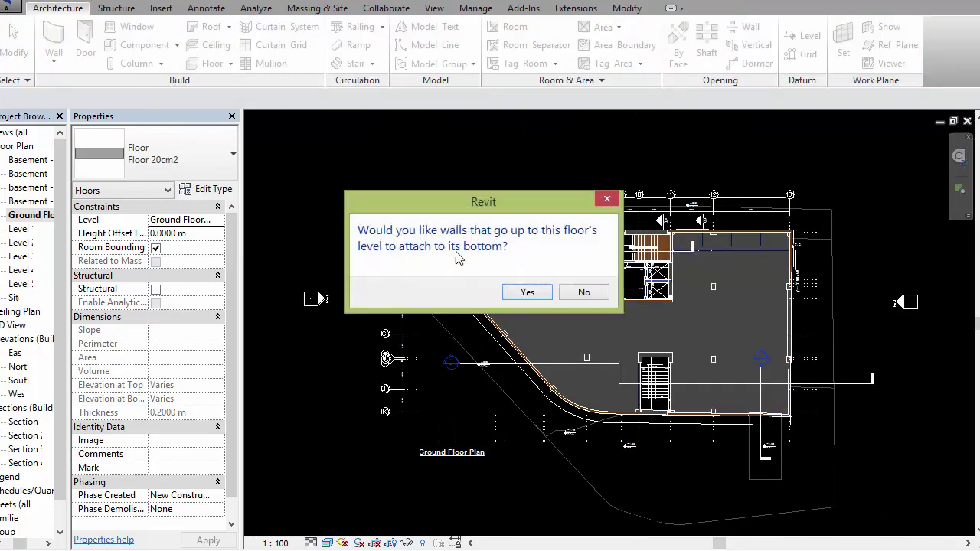
pyautogui.moveTo(482, 201); pyautogui.dragTo(460, 106)
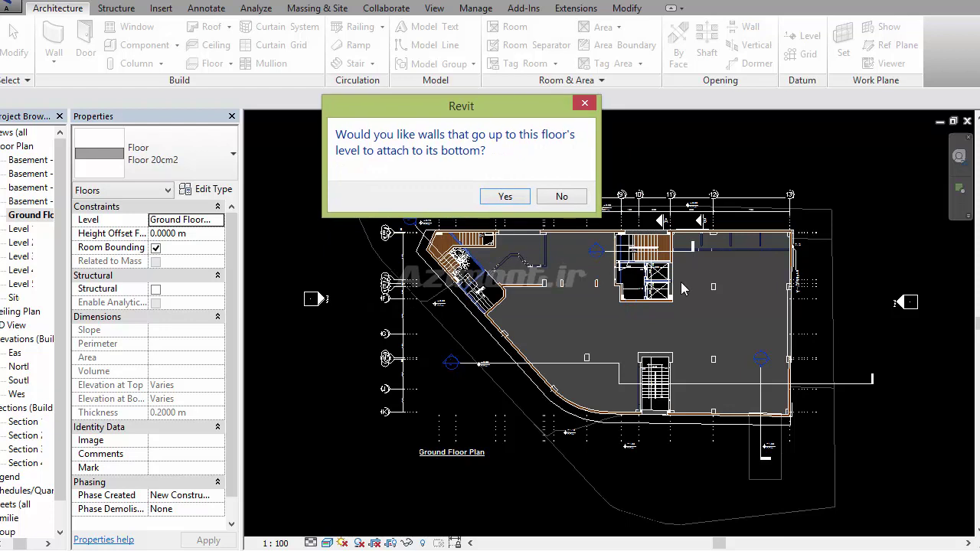
pyautogui.click(568, 197)
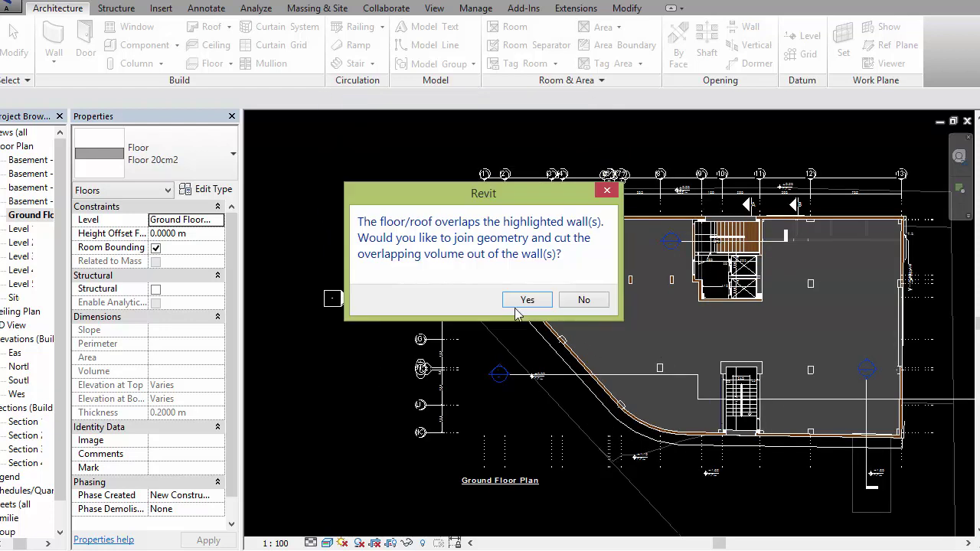
pyautogui.click(584, 300)
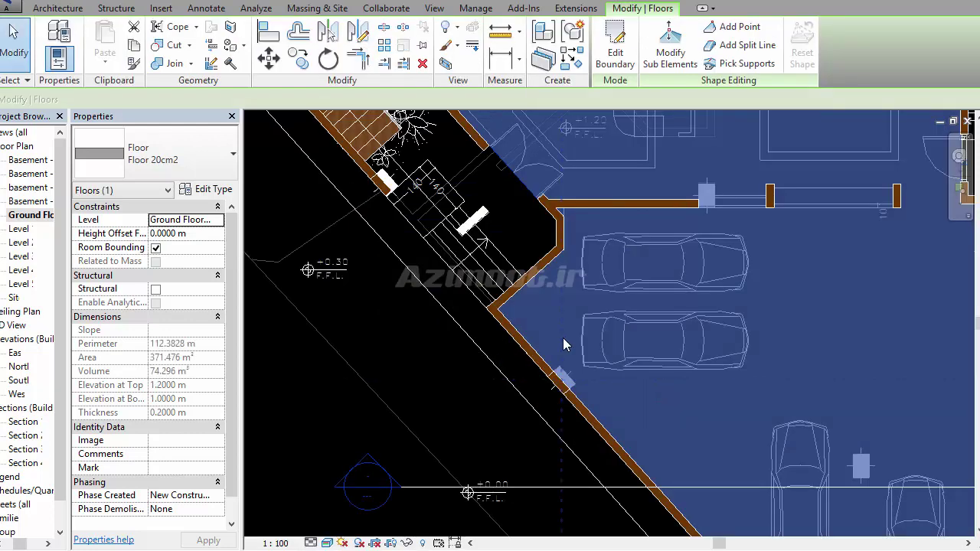
pyautogui.scroll(-2, 537, 319)
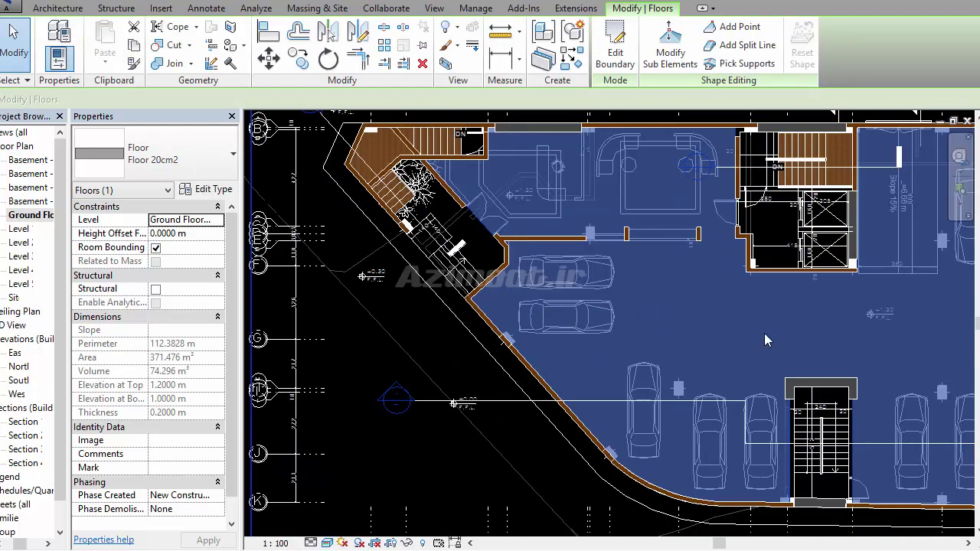
pyautogui.press('Escape')
# Zoom and pan the plan to review the new slab around the stair and planter
pyautogui.scroll(-3, 747, 327)
pyautogui.scroll(3, 484, 252)
pyautogui.scroll(2, 484, 252)
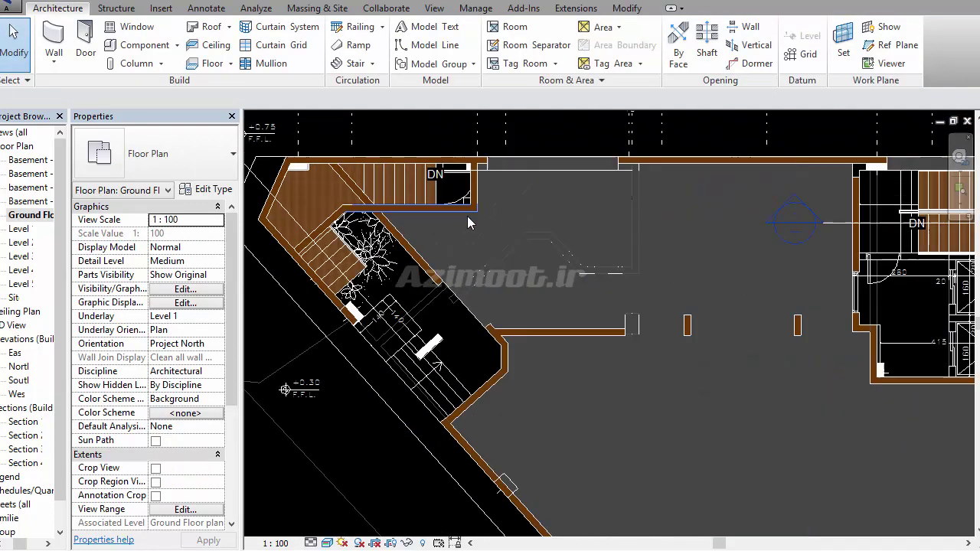
pyautogui.scroll(2, 484, 252)
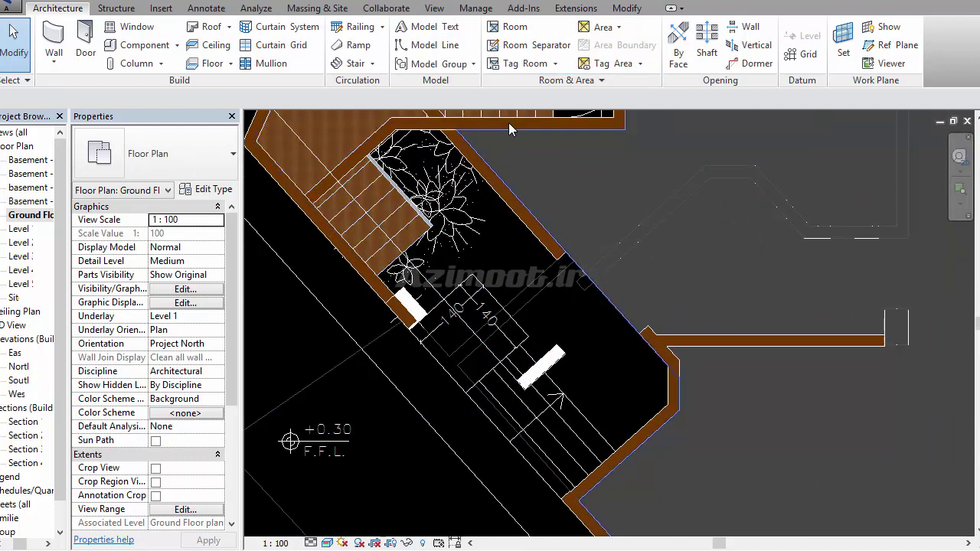
pyautogui.moveTo(542, 271); pyautogui.dragTo(605, 280, button='middle')
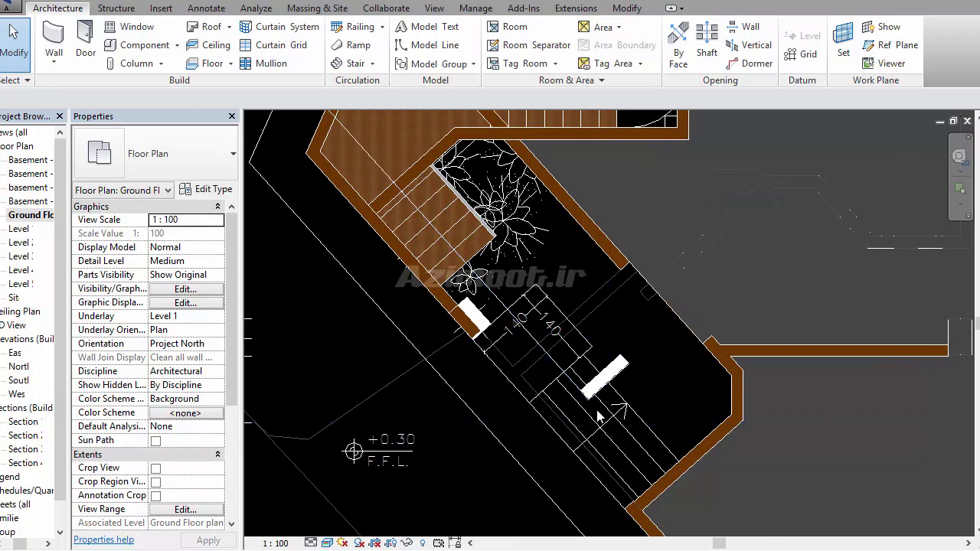
pyautogui.scroll(-1, 646, 435)
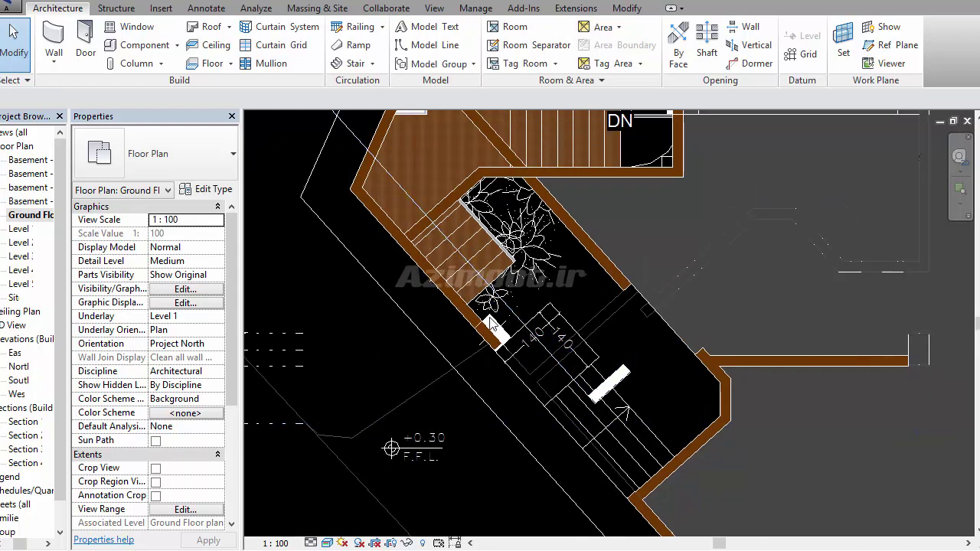
pyautogui.moveTo(528, 353); pyautogui.dragTo(552, 377, button='middle')
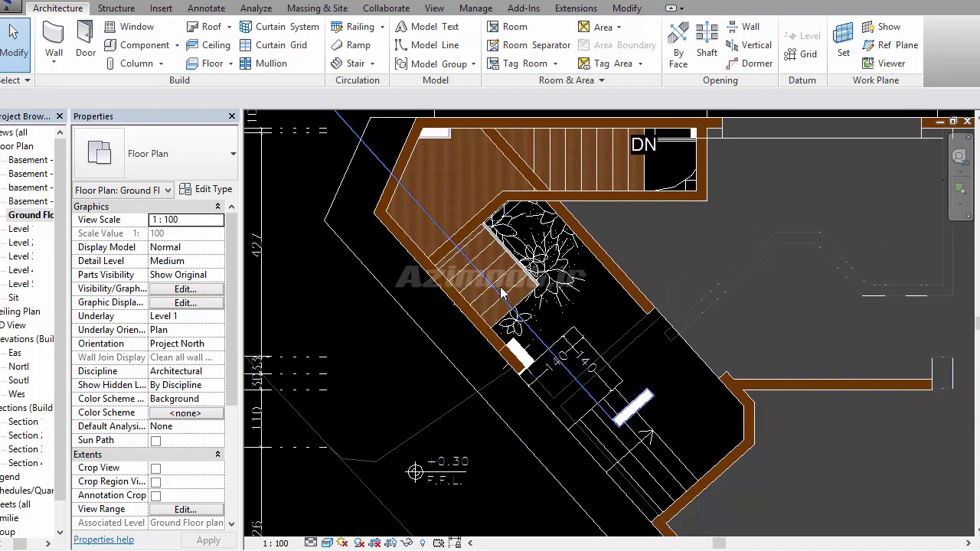
pyautogui.scroll(-1, 392, 314)
pyautogui.scroll(-1, 392, 314)
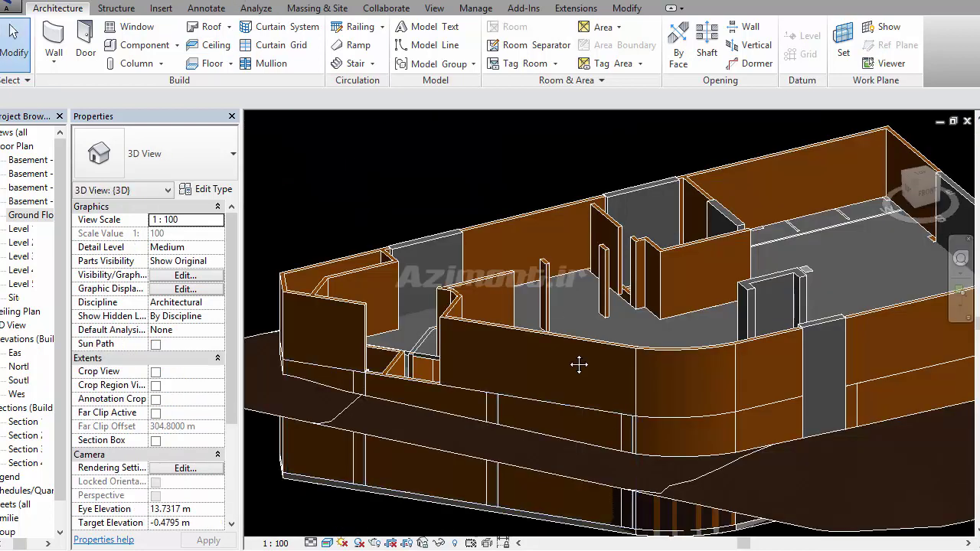
# Zoom the 3D model, then return to the Ground Floor plan at the lower stair core
pyautogui.moveTo(579, 364); pyautogui.dragTo(565, 349, button='middle')
pyautogui.scroll(2, 727, 291)
pyautogui.scroll(2, 716, 313)
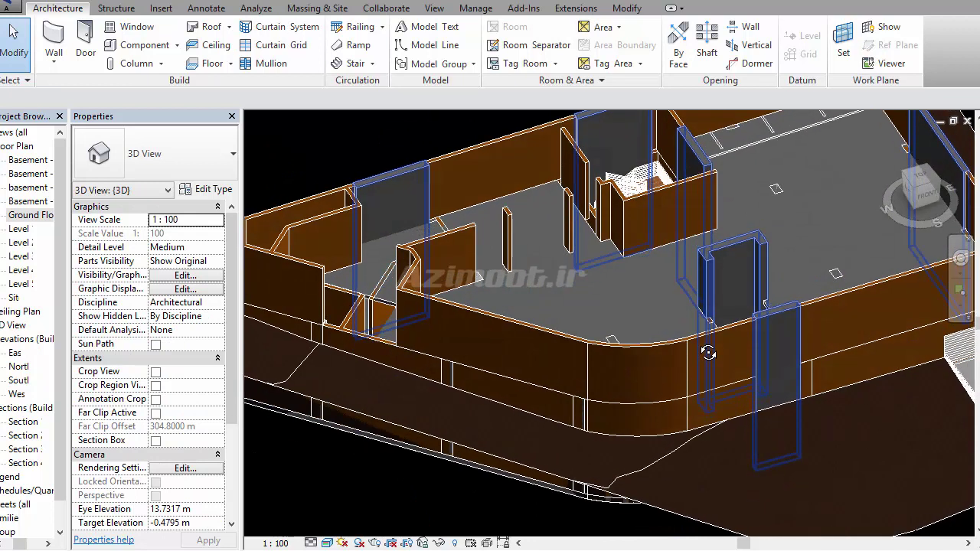
pyautogui.scroll(2, 710, 327)
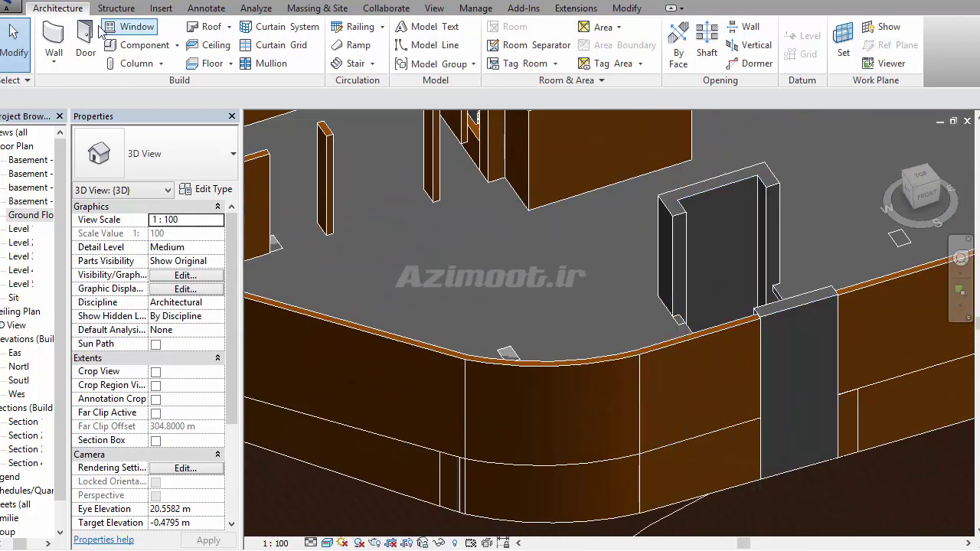
pyautogui.click(66, 48)
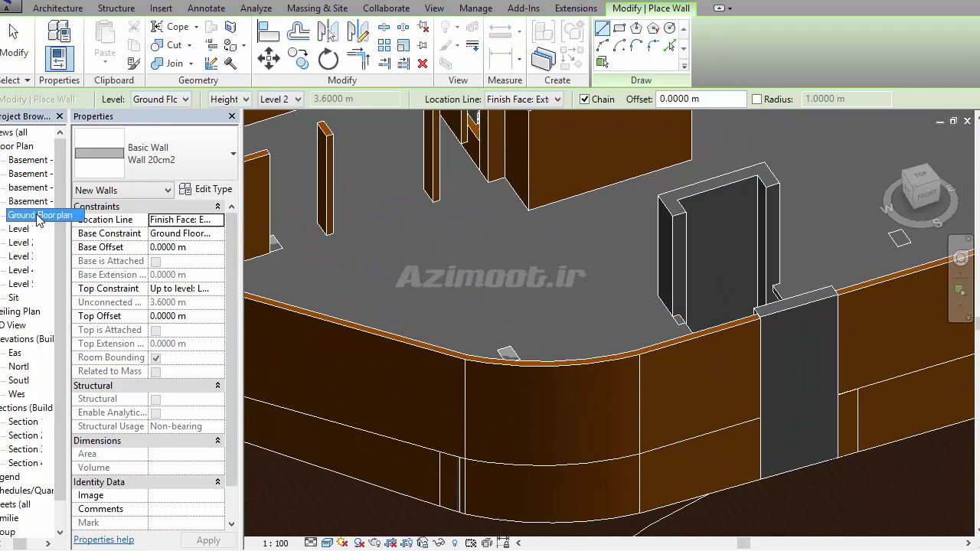
pyautogui.doubleClick(42, 215)
pyautogui.scroll(-3, 528, 304)
pyautogui.scroll(3, 582, 320)
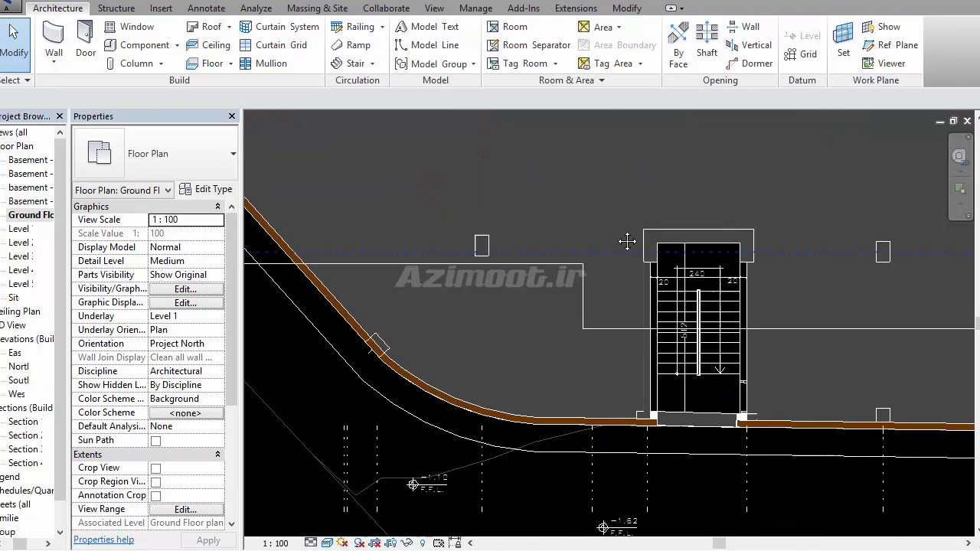
# Add Wall 20cm2 walls along the stair core's left and right edges using Pick Lines
pyautogui.click(53, 38)
pyautogui.click(671, 46)
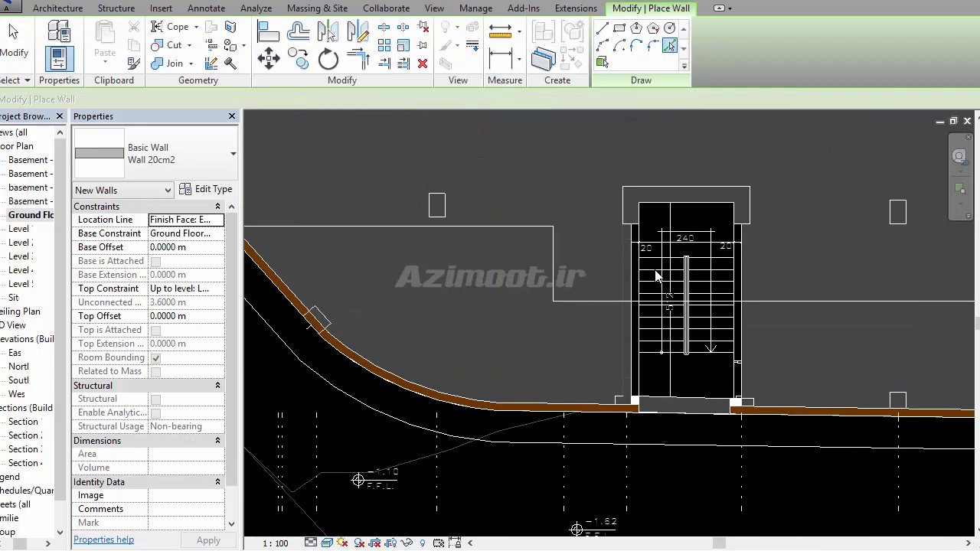
pyautogui.click(632, 274)
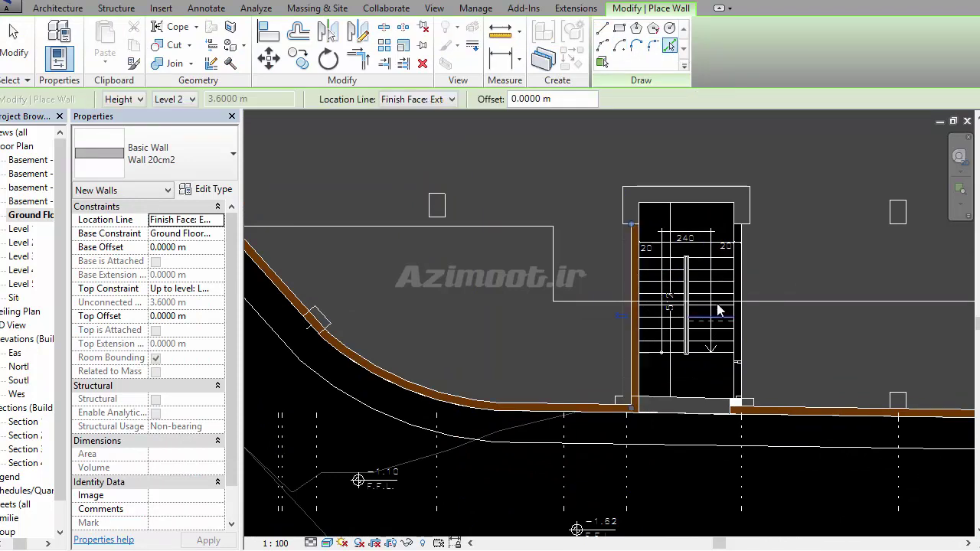
pyautogui.click(742, 285)
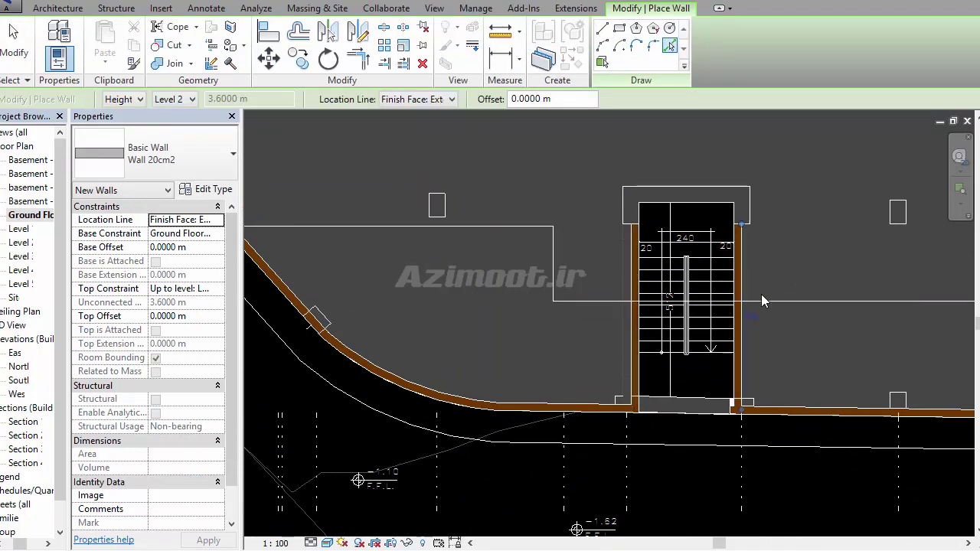
pyautogui.scroll(-3, 761, 294)
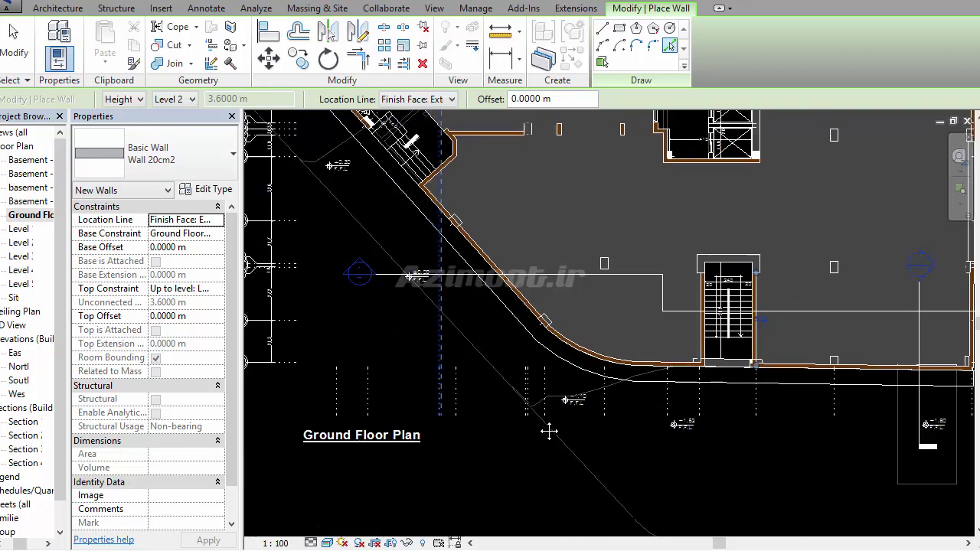
pyautogui.scroll(-3, 396, 184)
pyautogui.scroll(3, 604, 328)
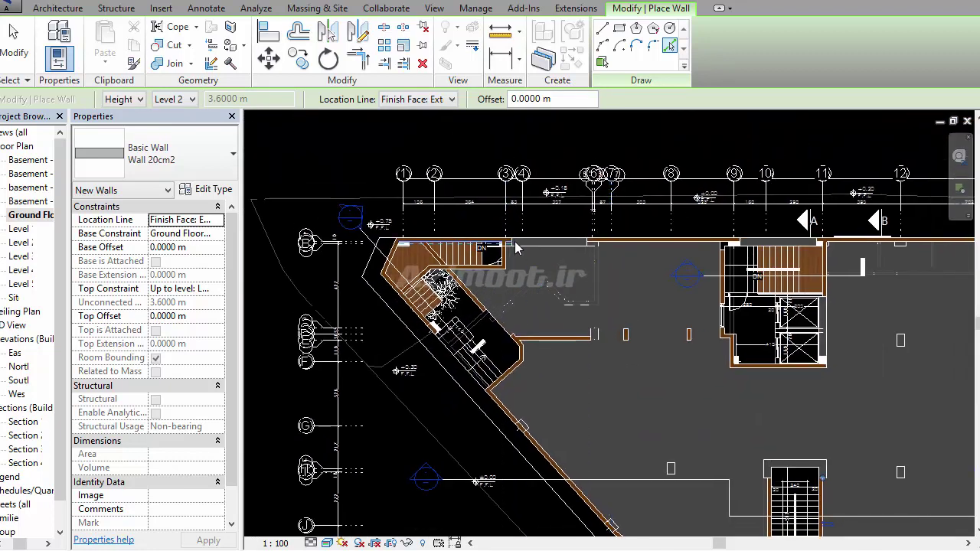
pyautogui.scroll(4, 498, 257)
pyautogui.scroll(-2, 536, 253)
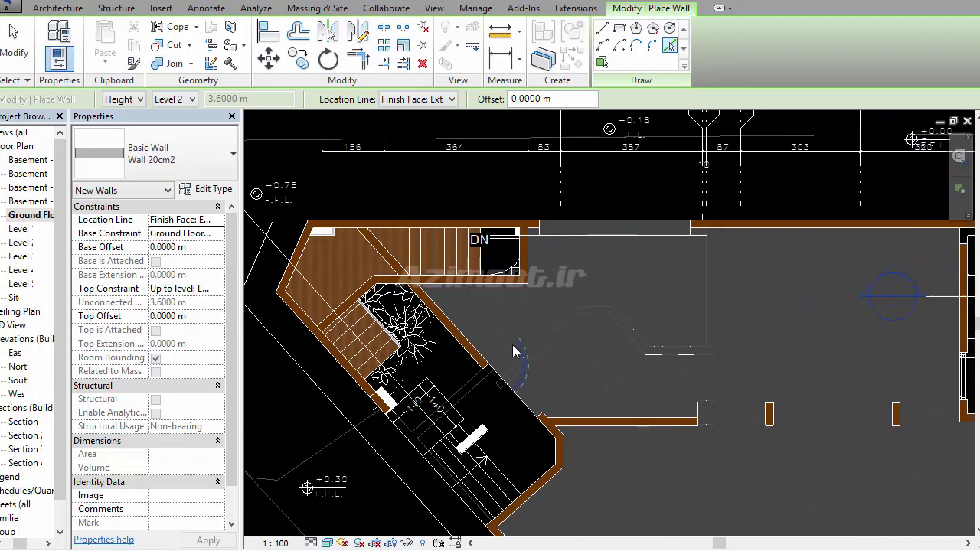
pyautogui.moveTo(513, 346); pyautogui.dragTo(541, 299, button='middle')
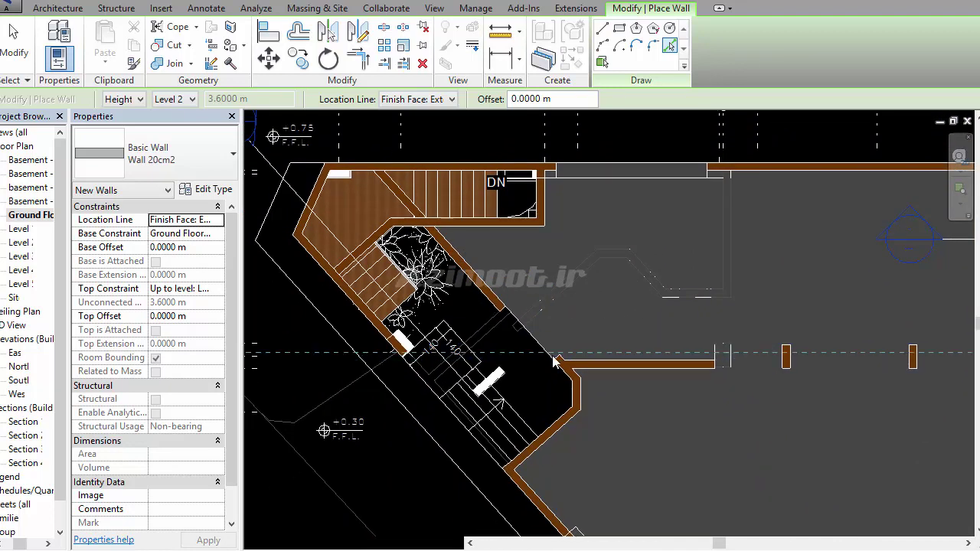
pyautogui.scroll(-2, 561, 290)
pyautogui.moveTo(583, 317)
pyautogui.mouseDown(button='middle')
pyautogui.moveTo(568, 305)
pyautogui.moveTo(585, 362)
pyautogui.mouseUp(button='middle')
# Place an extra wall segment beside the stair in the 3D view, undoing the first attempt
pyautogui.click(257, 6)
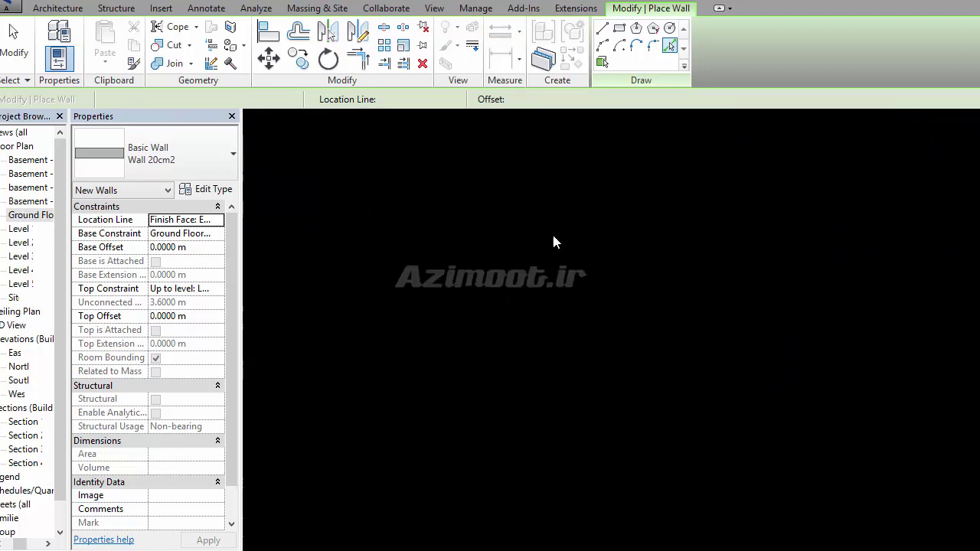
pyautogui.keyDown('shift'); pyautogui.moveTo(519, 312); pyautogui.dragTo(741, 384, button='middle'); pyautogui.keyUp('shift')
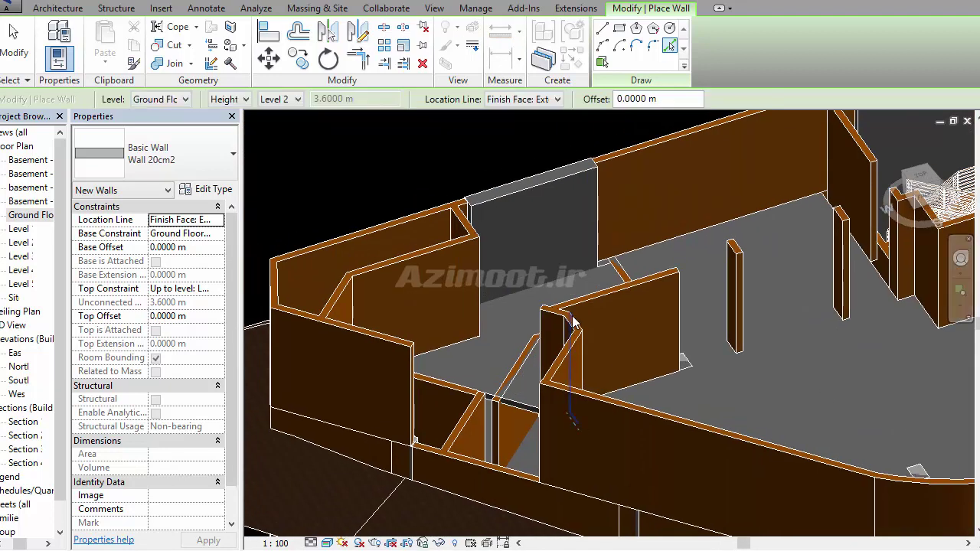
pyautogui.click(622, 274)
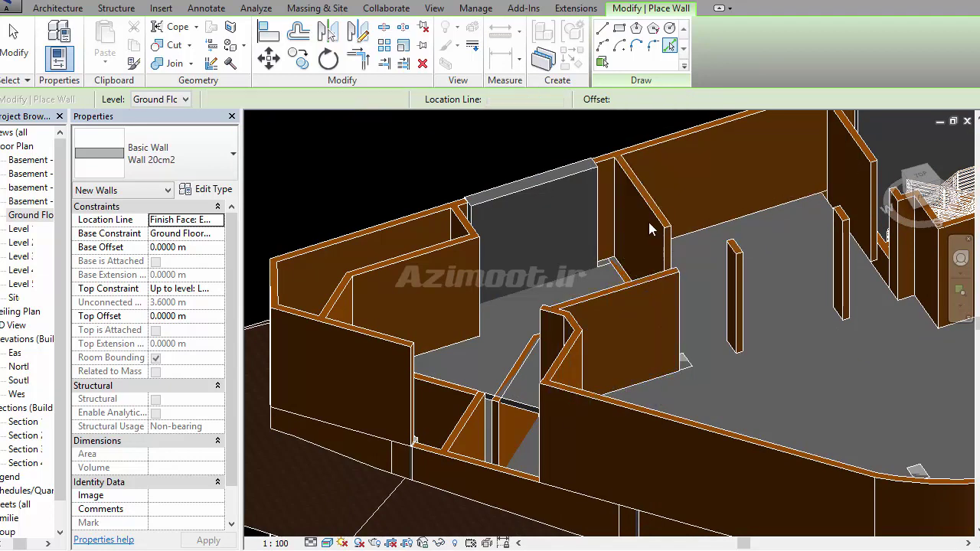
pyautogui.hotkey('ctrl', 'z')
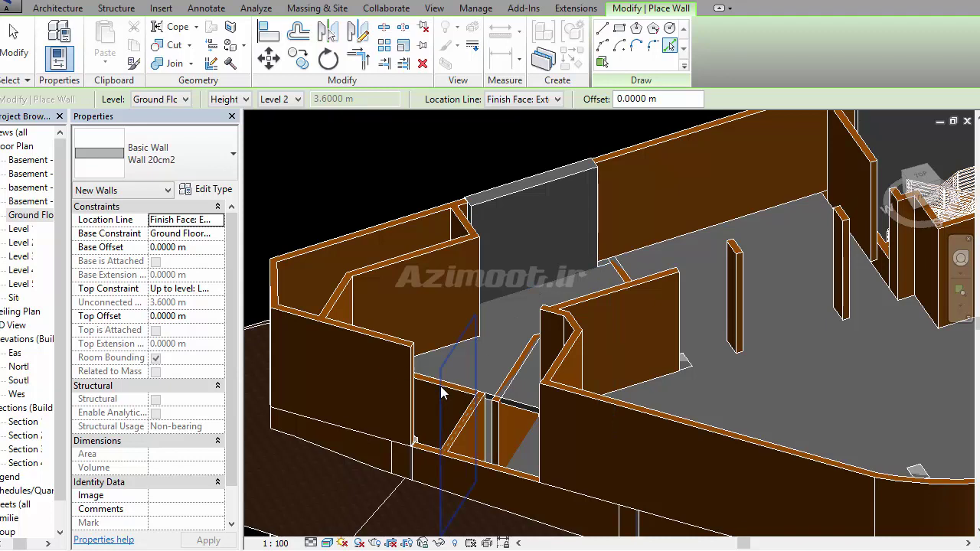
pyautogui.scroll(2, 440, 386)
pyautogui.click(595, 279)
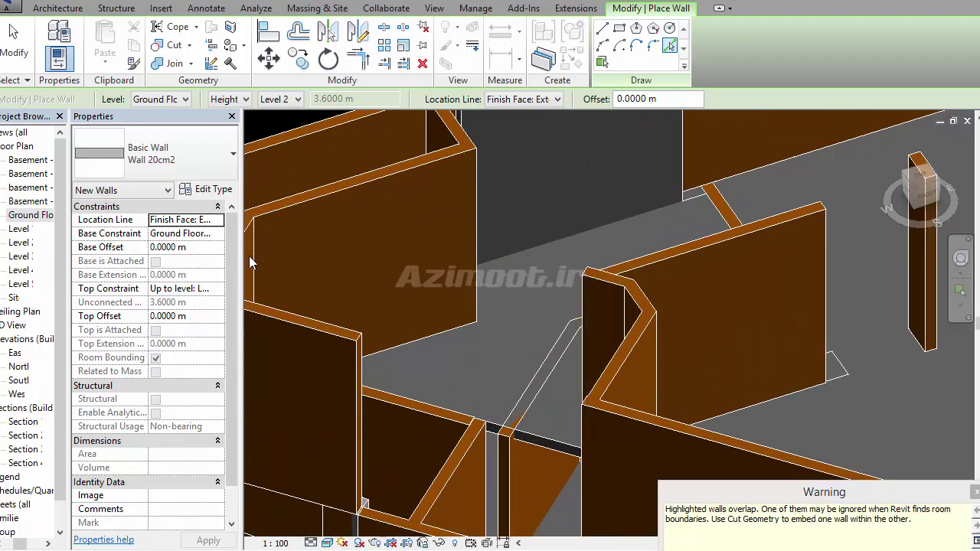
# Frame the diagonal stair on the Ground Floor plan, cancelling a trial rotation of its short wall
pyautogui.doubleClick(38, 216)
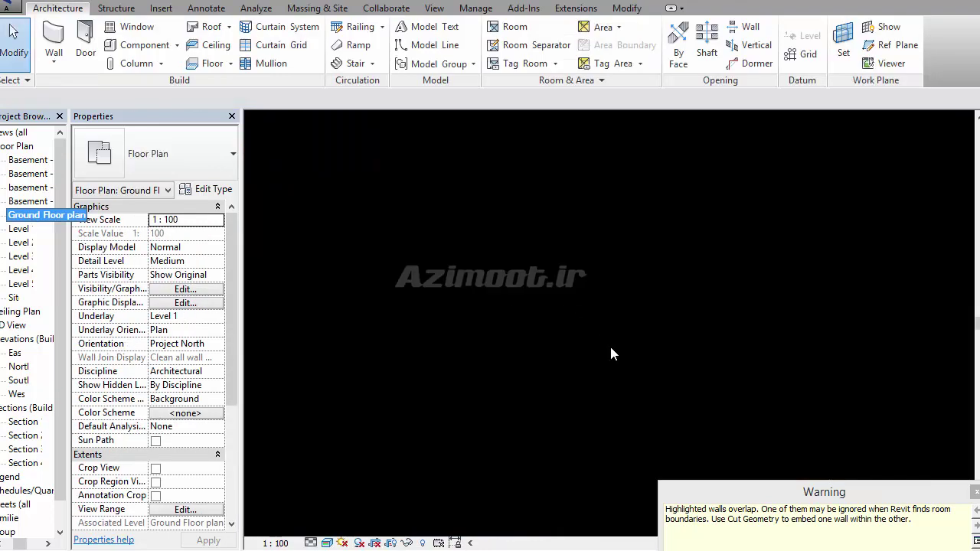
pyautogui.scroll(1, 418, 276)
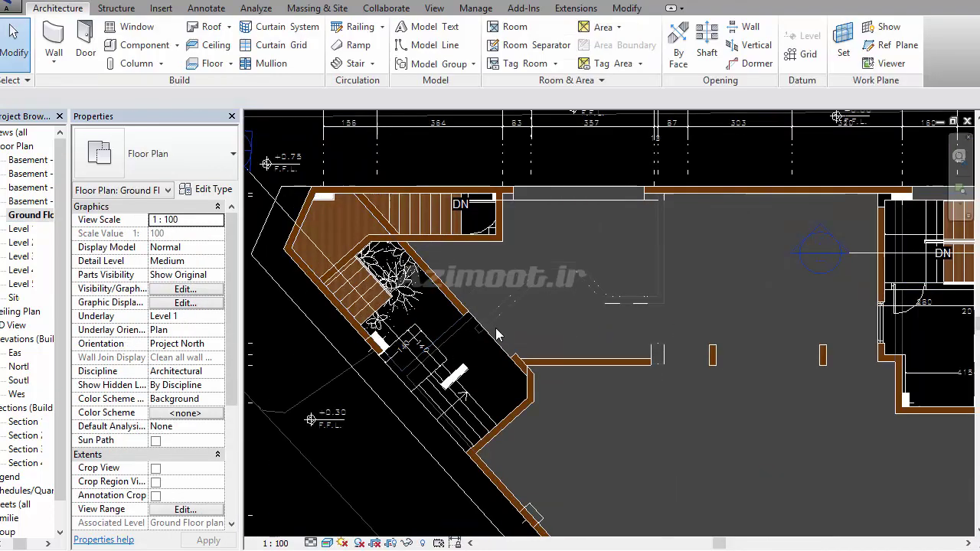
pyautogui.scroll(1, 429, 291)
pyautogui.click(518, 375)
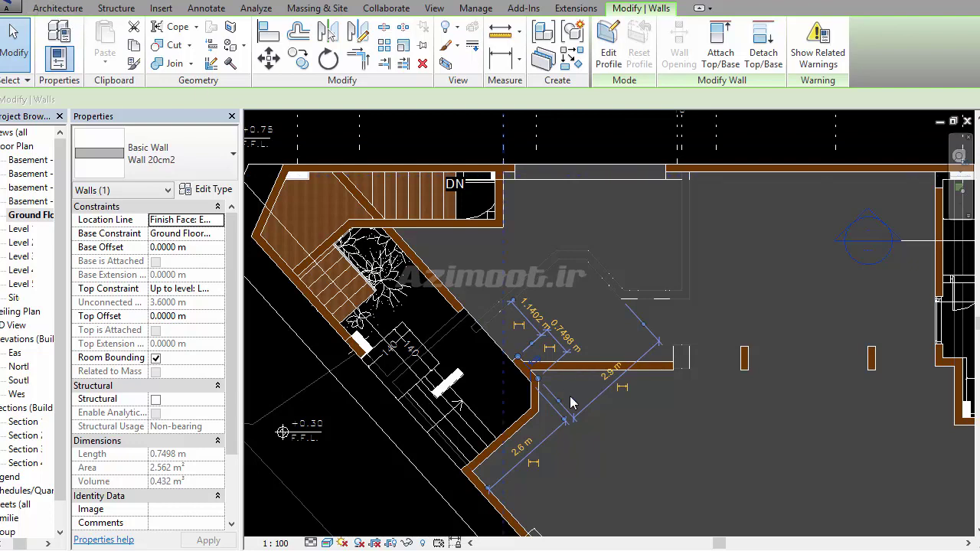
pyautogui.press('r')
pyautogui.press('o')
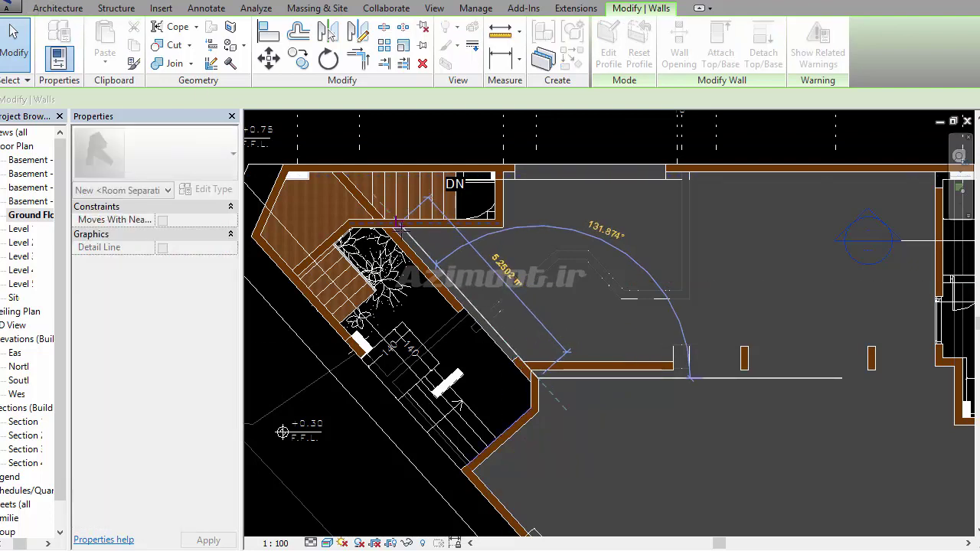
pyautogui.press('Escape')
pyautogui.press('Escape')
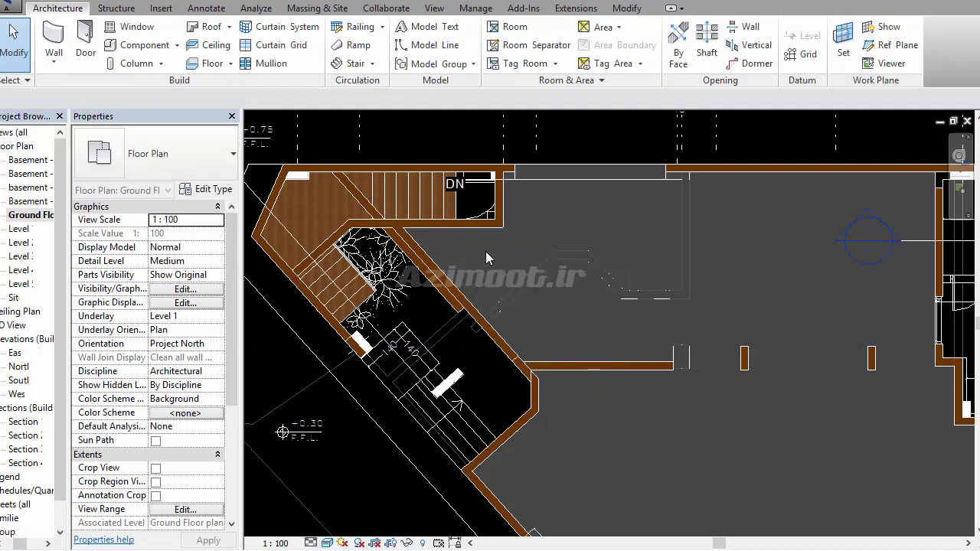
pyautogui.moveTo(588, 403); pyautogui.dragTo(666, 349, button='middle')
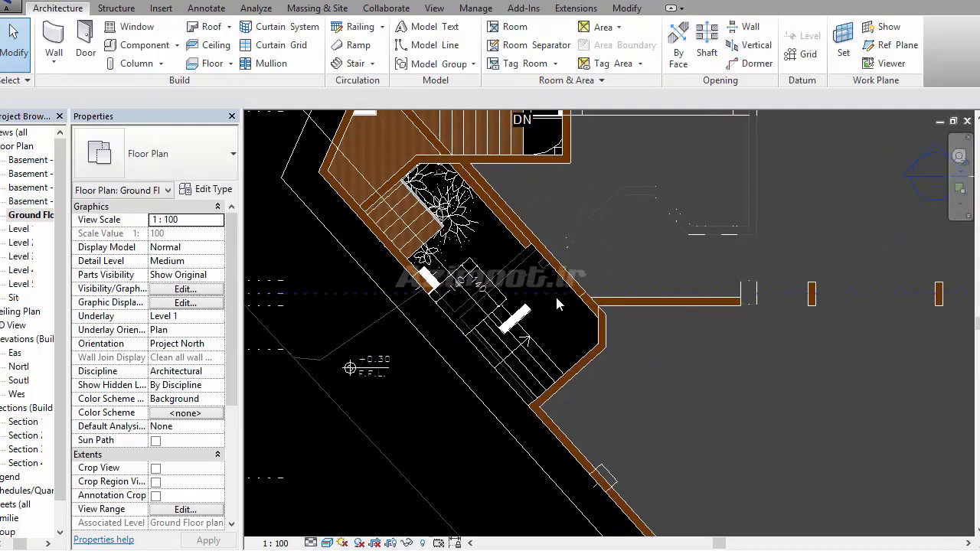
pyautogui.scroll(-2, 573, 374)
pyautogui.scroll(2, 525, 312)
pyautogui.scroll(2, 525, 313)
pyautogui.moveTo(582, 414)
pyautogui.mouseDown(button='middle')
pyautogui.moveTo(552, 429)
pyautogui.moveTo(566, 347)
pyautogui.mouseUp(button='middle')
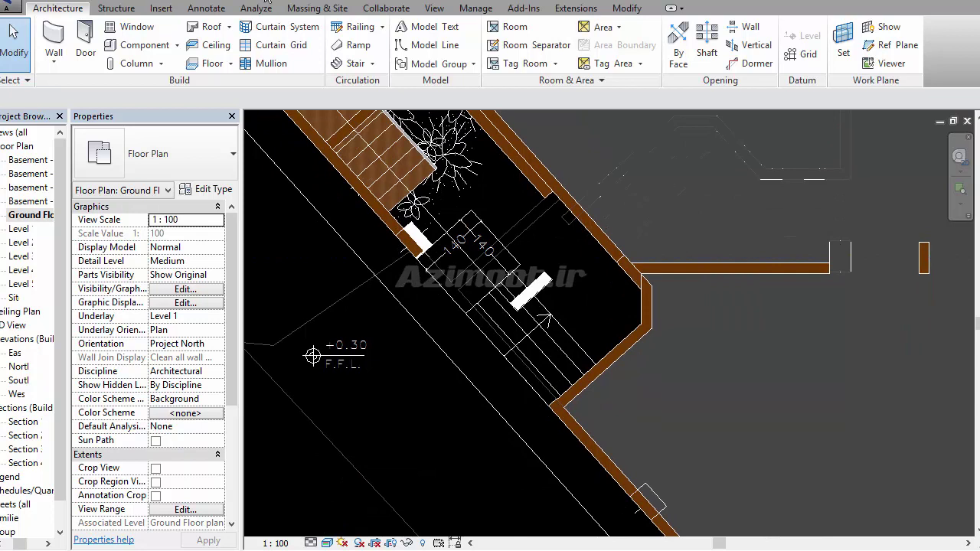
# Draw a building section across the diagonal stair wall and lengthen its line down-left
pyautogui.press('s')
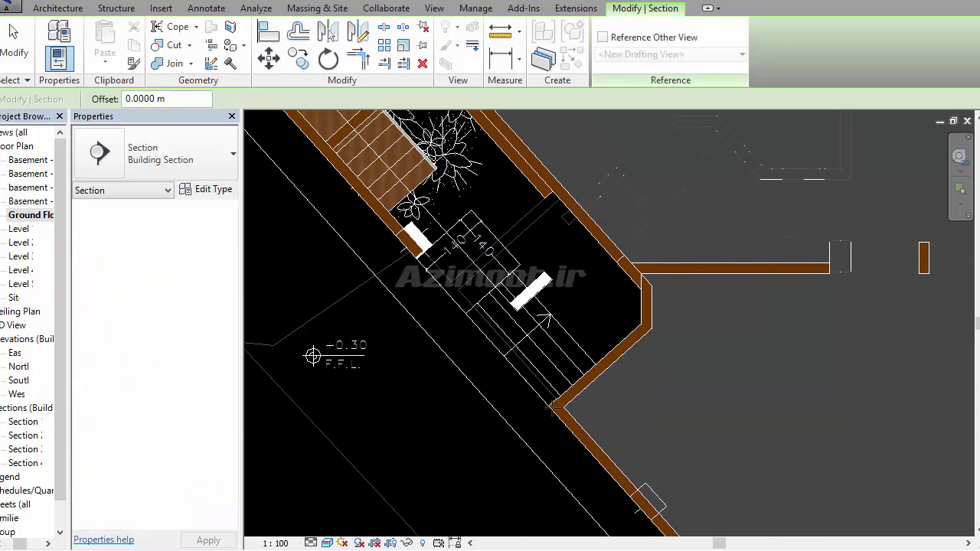
pyautogui.click(540, 415)
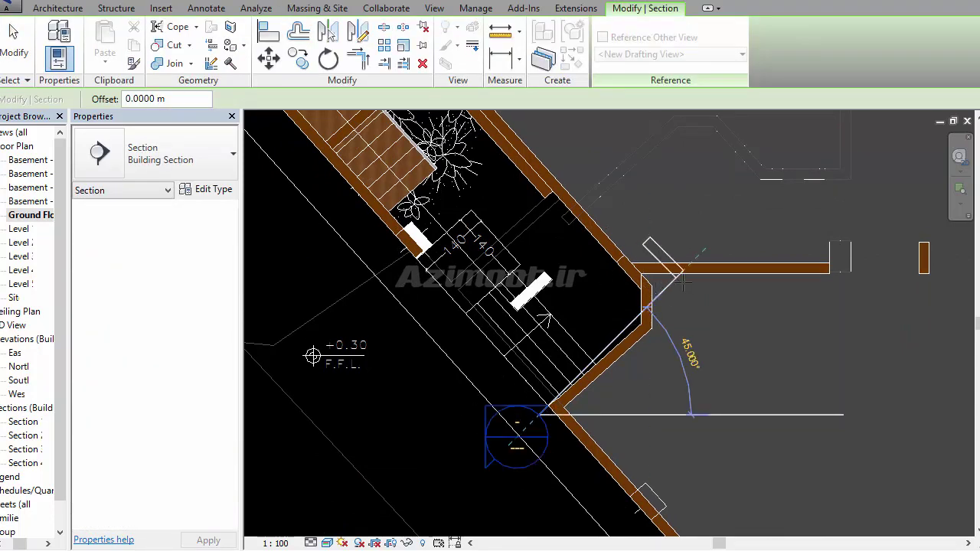
pyautogui.scroll(2, 676, 280)
pyautogui.click(676, 281)
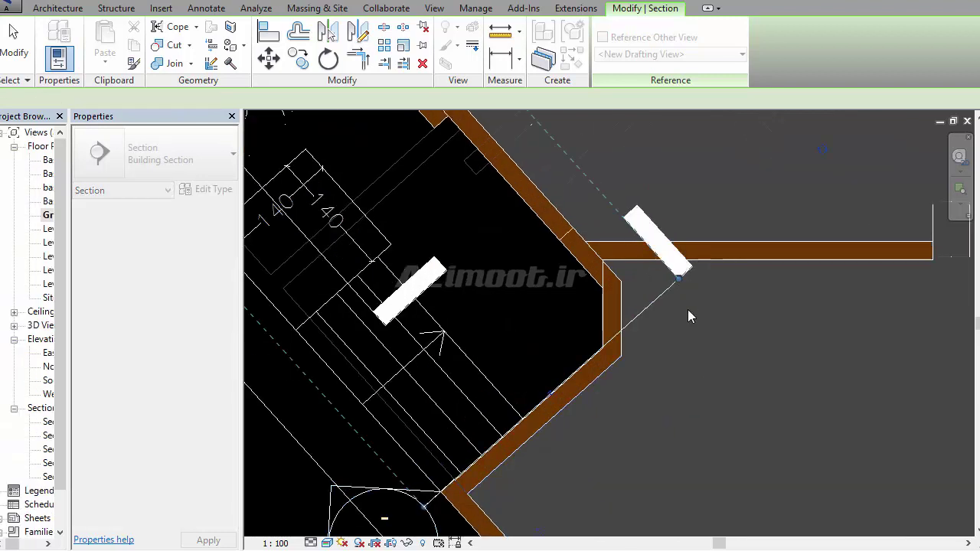
pyautogui.press('Escape')
pyautogui.scroll(-1, 688, 309)
pyautogui.moveTo(490, 459); pyautogui.dragTo(381, 513)
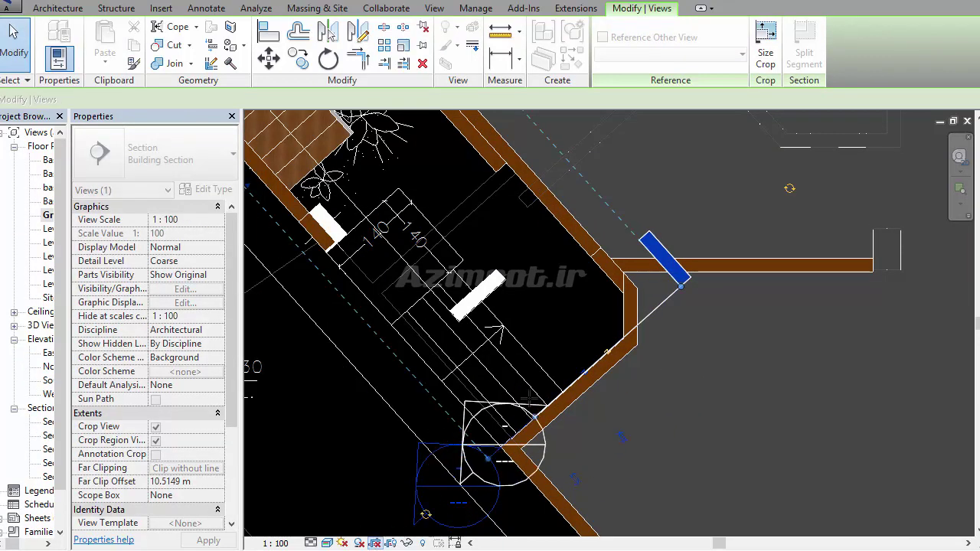
pyautogui.moveTo(495, 401); pyautogui.dragTo(499, 352, button='middle')
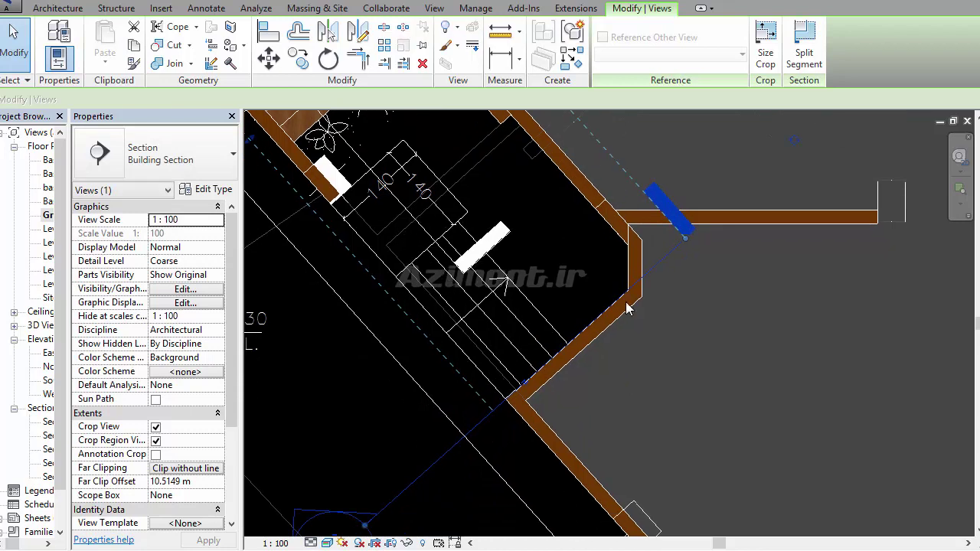
pyautogui.press('Escape')
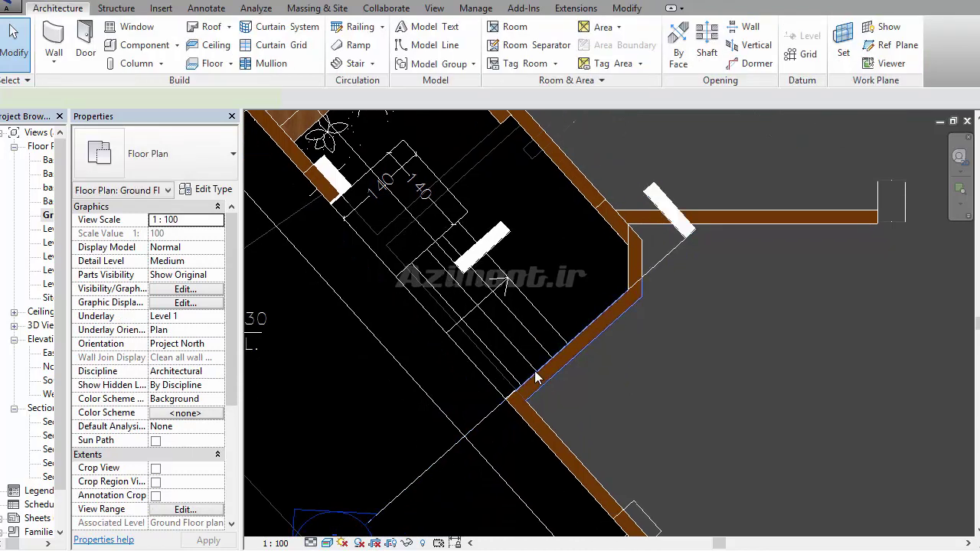
# Open the new Section 5 view from the section's context menu
pyautogui.rightClick(536, 377)
pyautogui.click(427, 470)
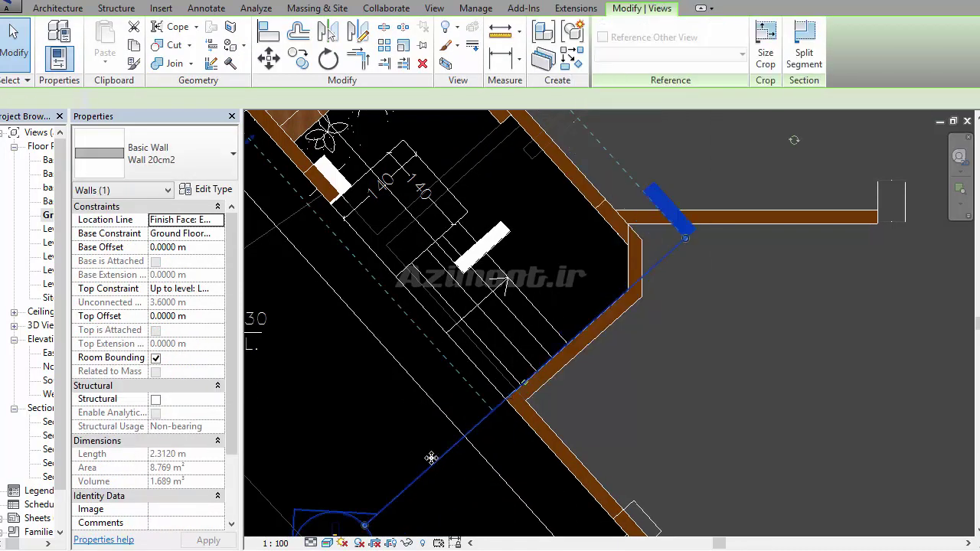
pyautogui.rightClick(431, 458)
pyautogui.click(467, 144)
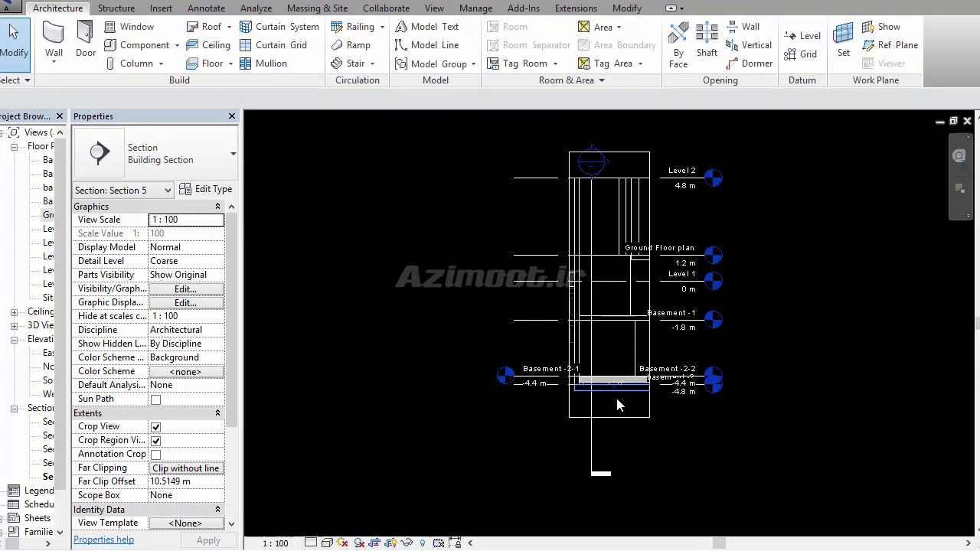
# Widen the Section 5 crop region to show Basement-2-1 (-4.4 m) through Level 2 (4.8 m)
pyautogui.scroll(3, 619, 406)
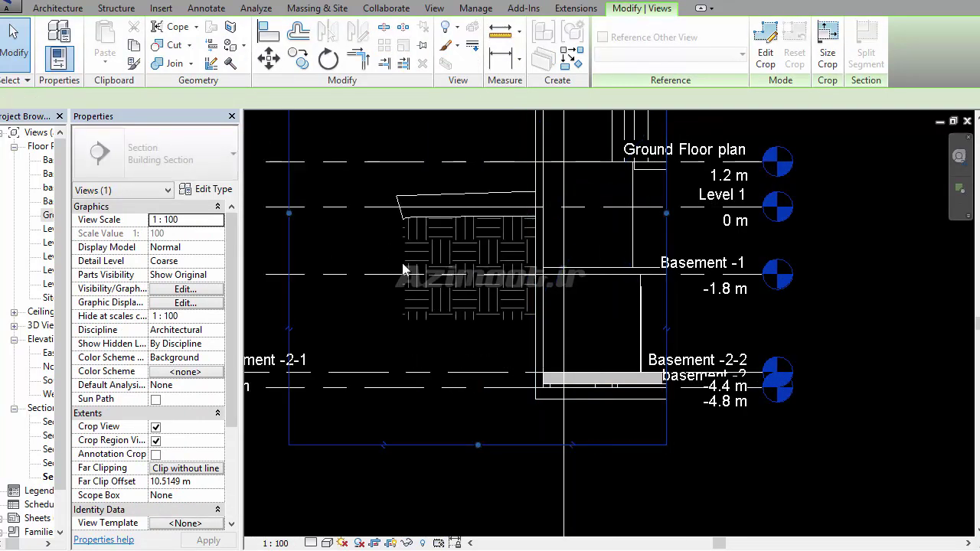
pyautogui.scroll(-2, 570, 385)
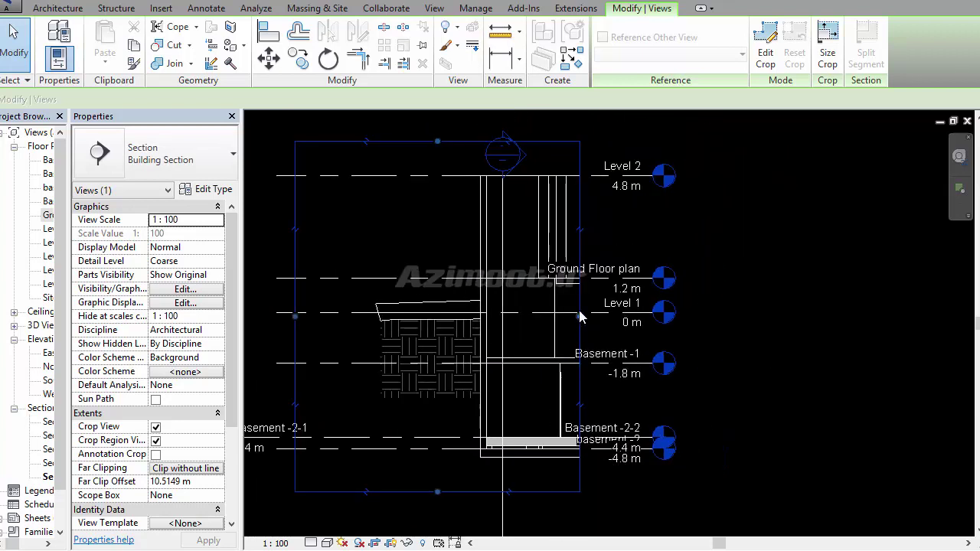
pyautogui.moveTo(580, 317); pyautogui.dragTo(853, 316)
pyautogui.scroll(4, 536, 360)
pyautogui.scroll(-1, 526, 407)
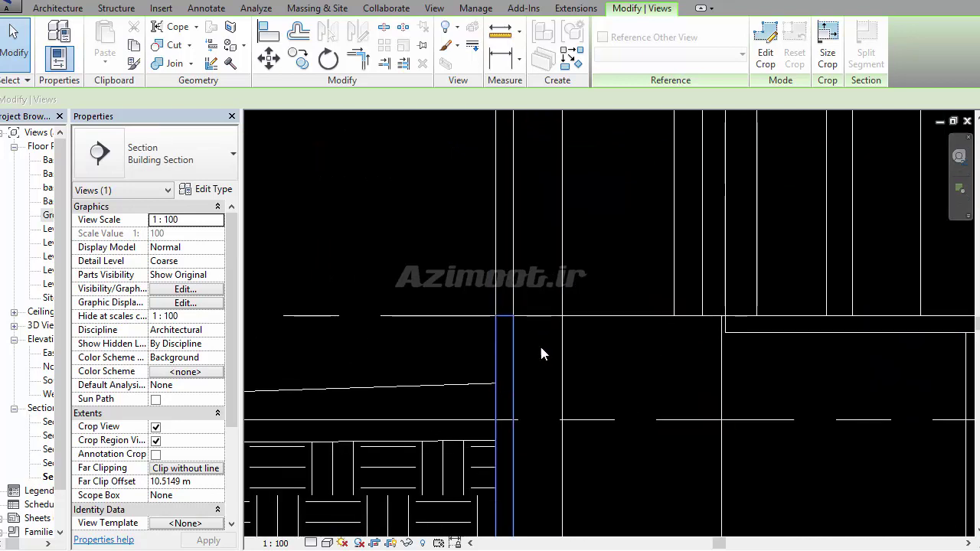
pyautogui.scroll(-3, 539, 343)
pyautogui.scroll(2, 555, 385)
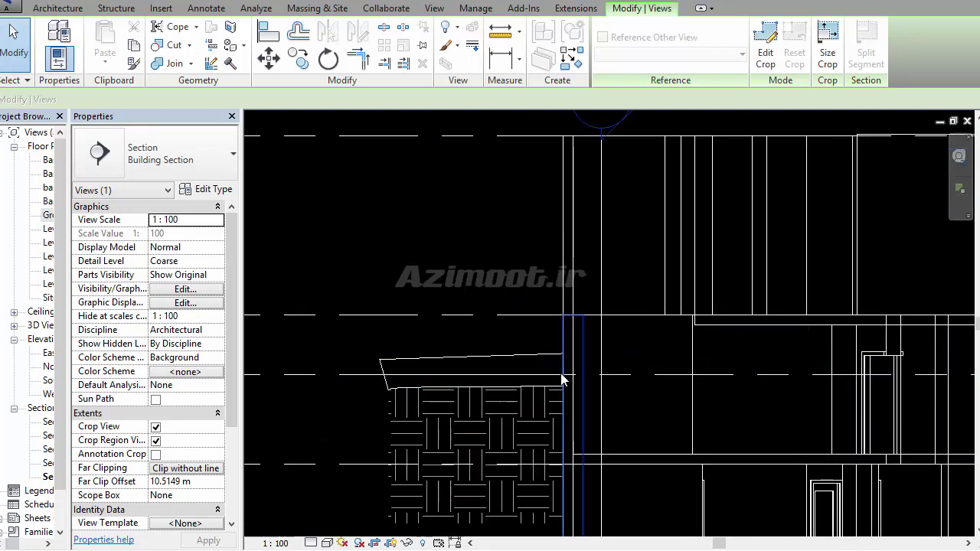
pyautogui.scroll(-2, 533, 339)
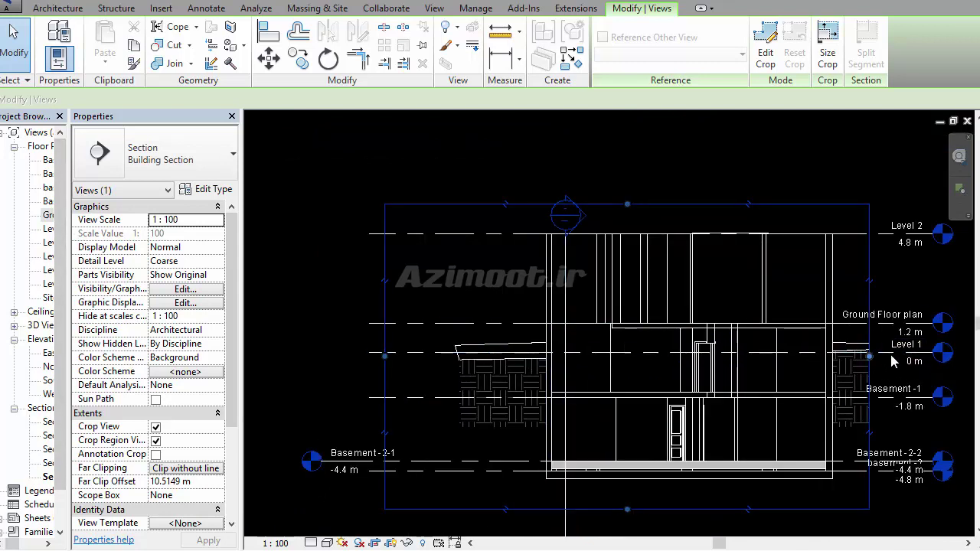
pyautogui.moveTo(904, 371); pyautogui.dragTo(863, 373, button='middle')
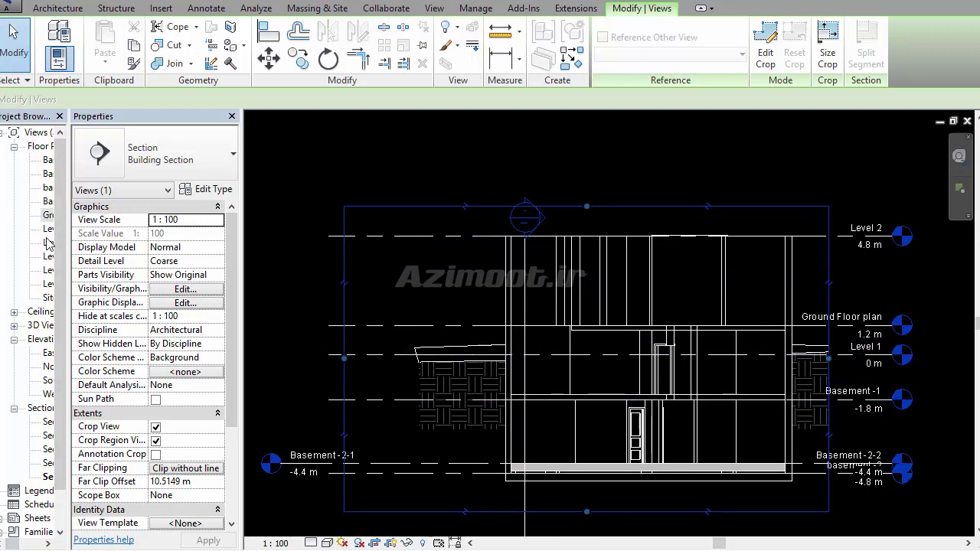
pyautogui.moveTo(10, 544); pyautogui.dragTo(22, 545)
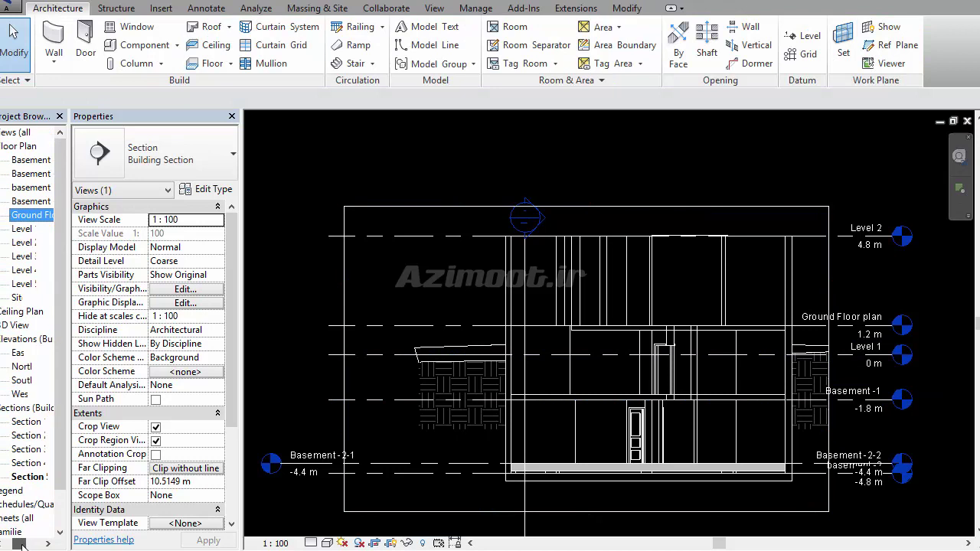
# Open the Level 1 floor plan view and clear the section-line selection
pyautogui.click(16, 232)
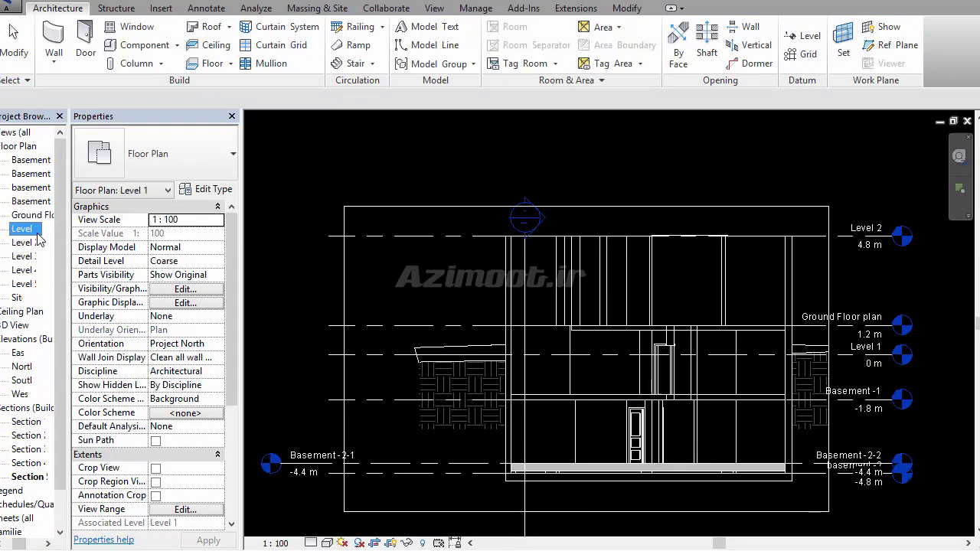
pyautogui.doubleClick(26, 238)
pyautogui.click(656, 219)
pyautogui.click(532, 453)
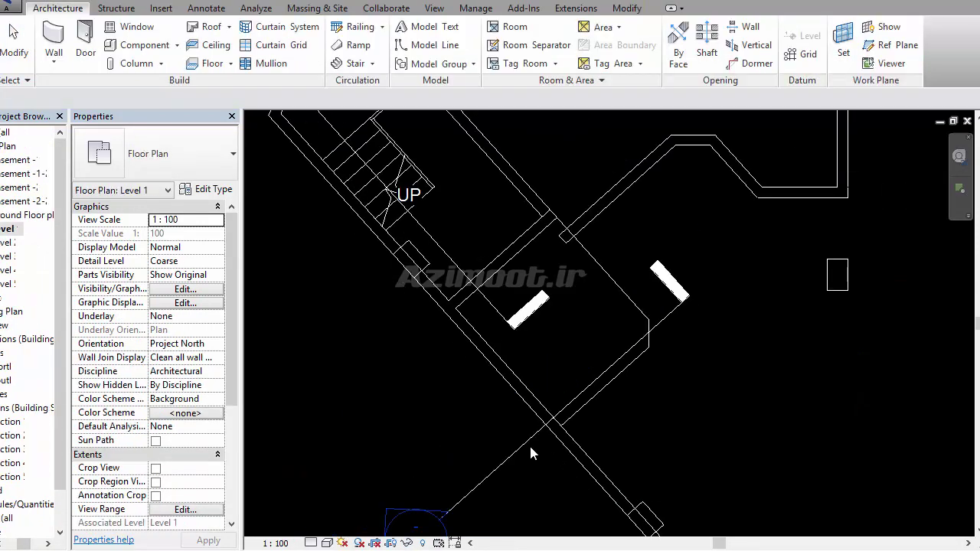
pyautogui.click(539, 423)
pyautogui.click(58, 8)
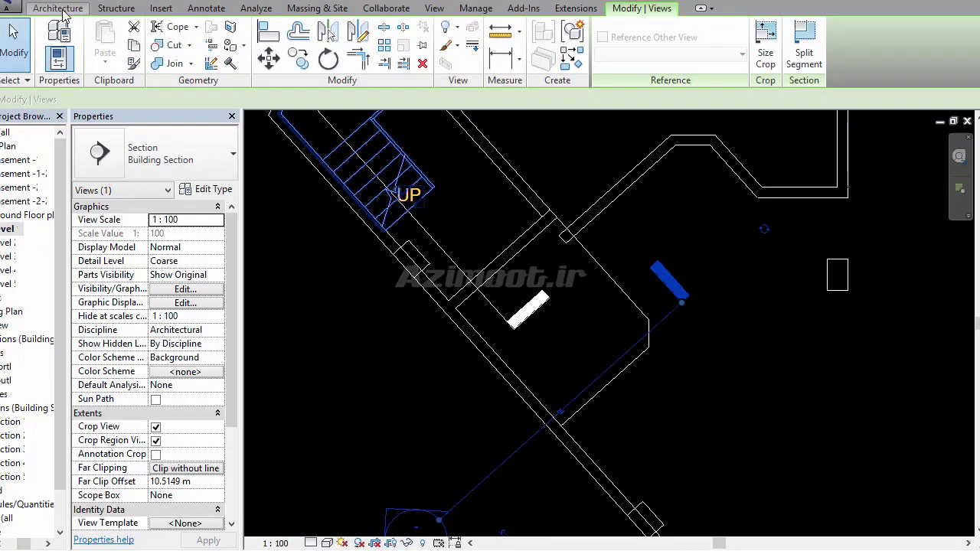
# Start a new stair using Stair by Sketch
pyautogui.click(373, 67)
pyautogui.click(383, 119)
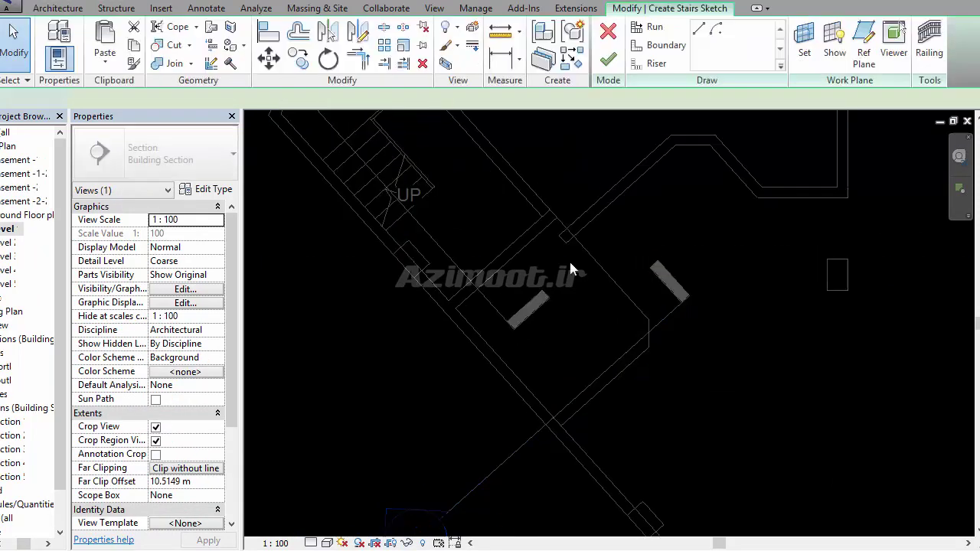
pyautogui.scroll(2, 545, 448)
pyautogui.scroll(1, 540, 422)
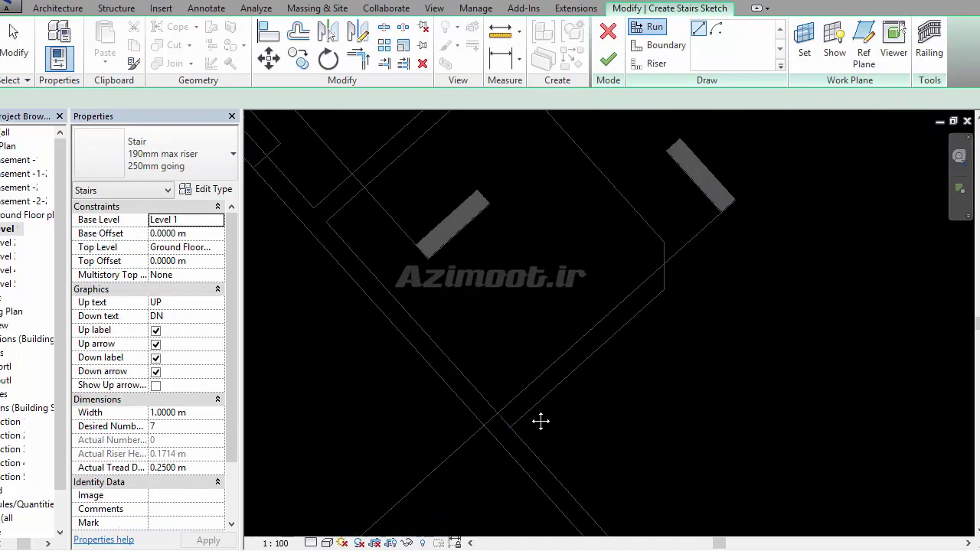
pyautogui.scroll(-1, 540, 421)
pyautogui.scroll(1, 595, 418)
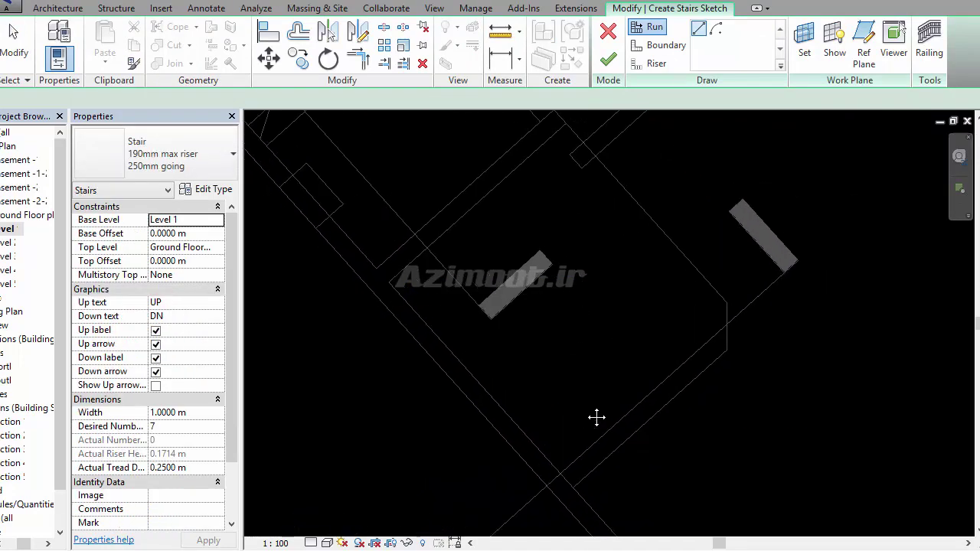
# Draw one boundary line across the stair core
pyautogui.click(660, 45)
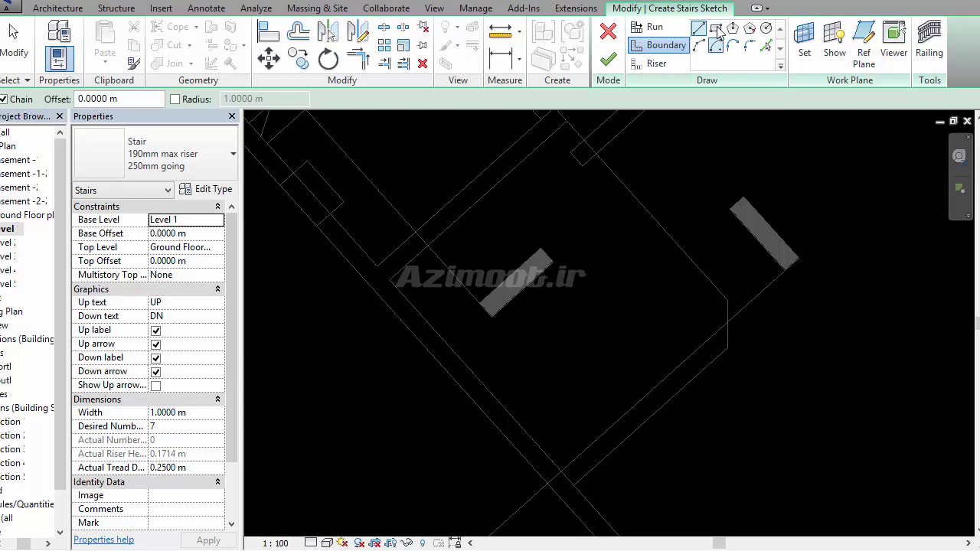
pyautogui.click(766, 45)
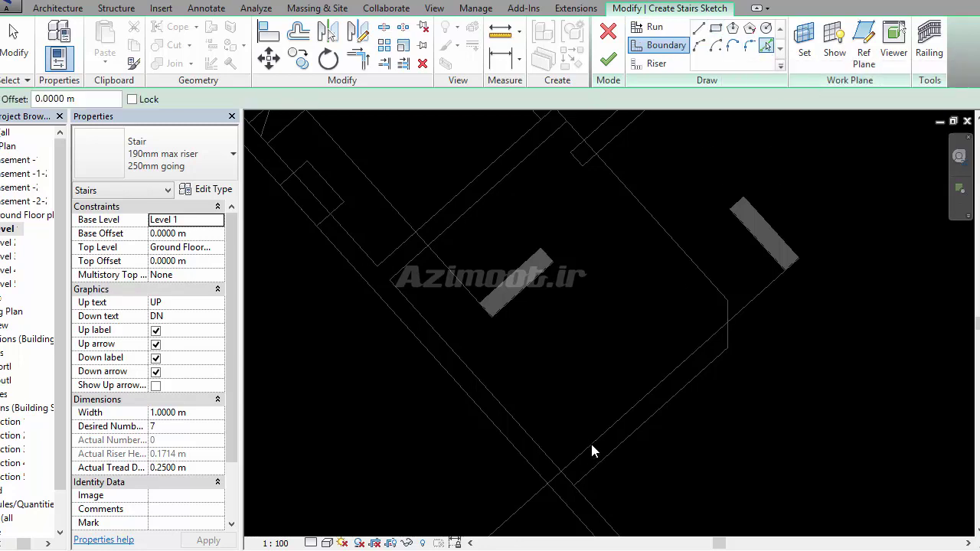
pyautogui.click(699, 29)
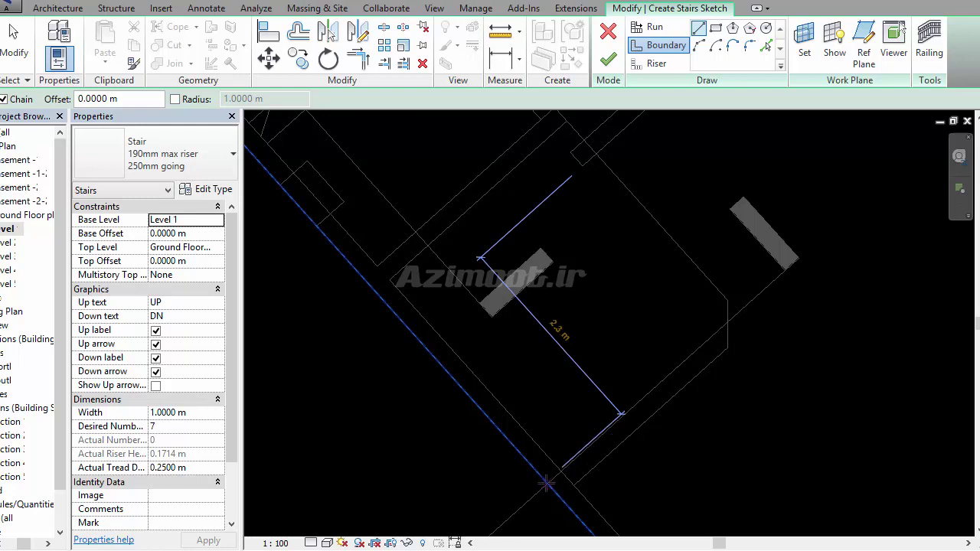
pyautogui.click(547, 484)
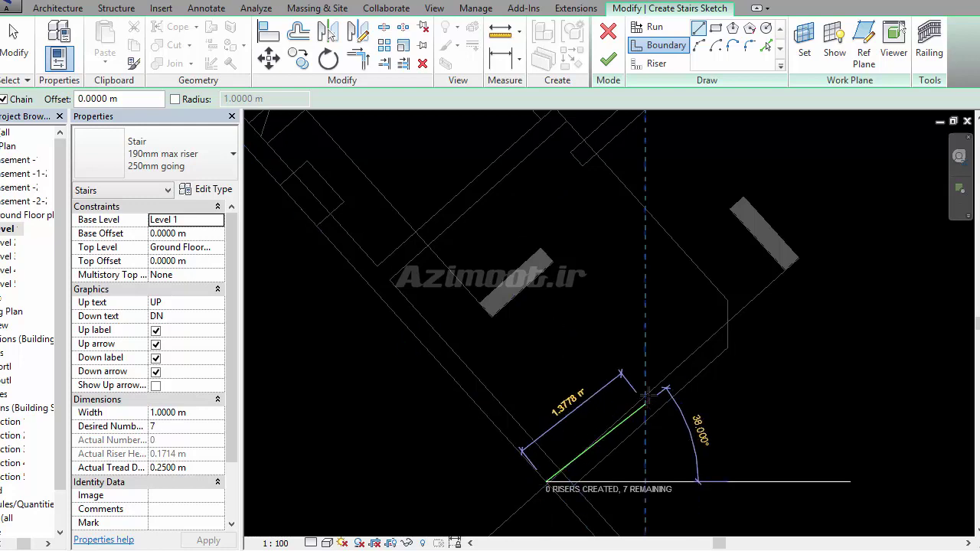
pyautogui.scroll(1, 617, 451)
pyautogui.scroll(1, 616, 451)
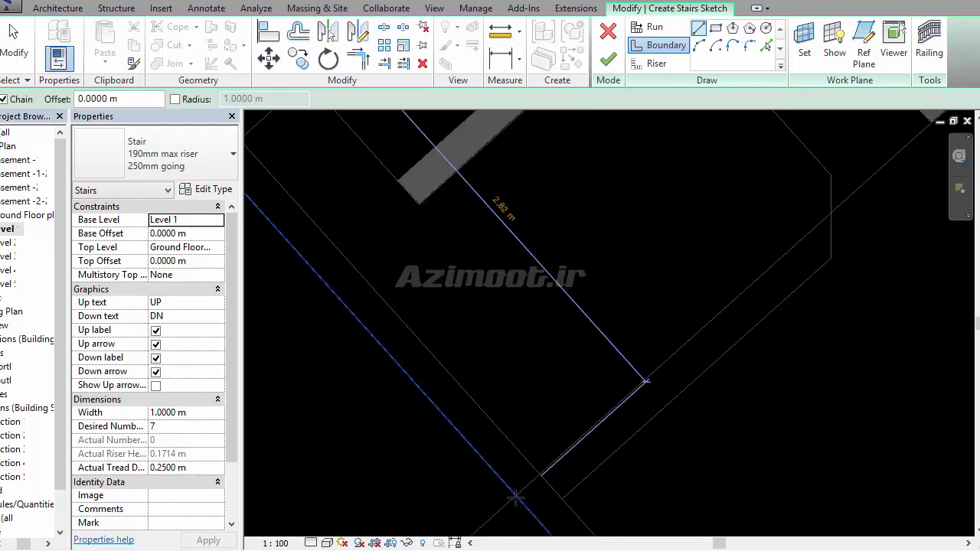
pyautogui.click(726, 314)
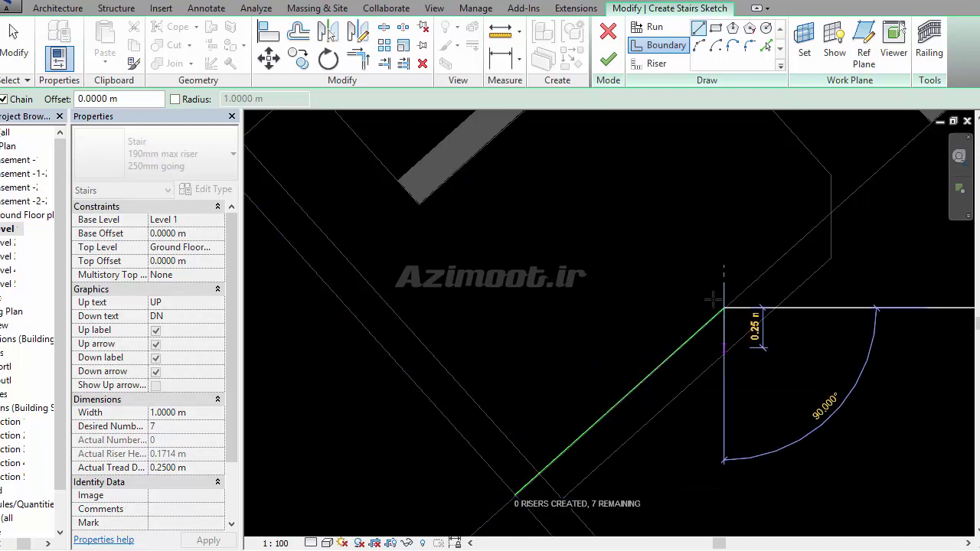
pyautogui.scroll(-1, 766, 298)
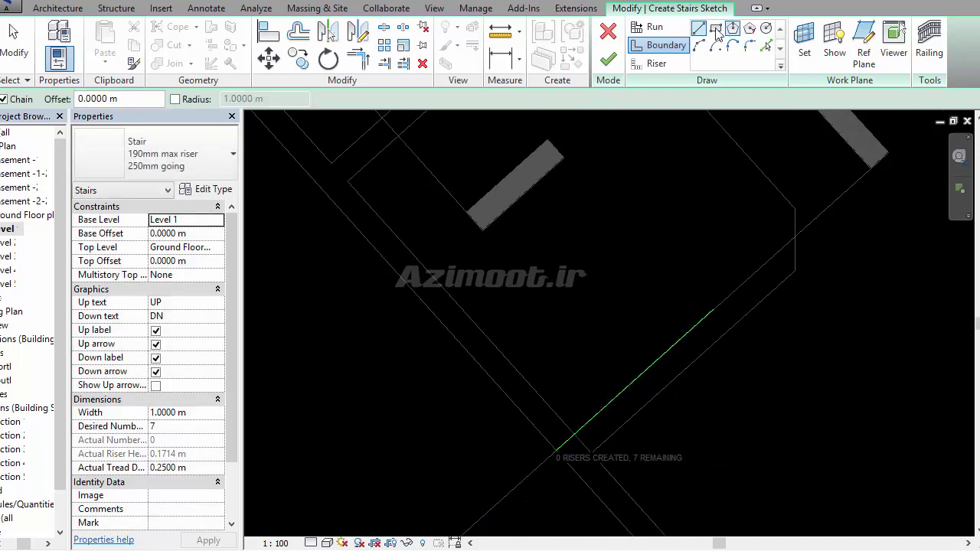
# Draw a 1.5 m riser from the boundary line's end
pyautogui.click(655, 64)
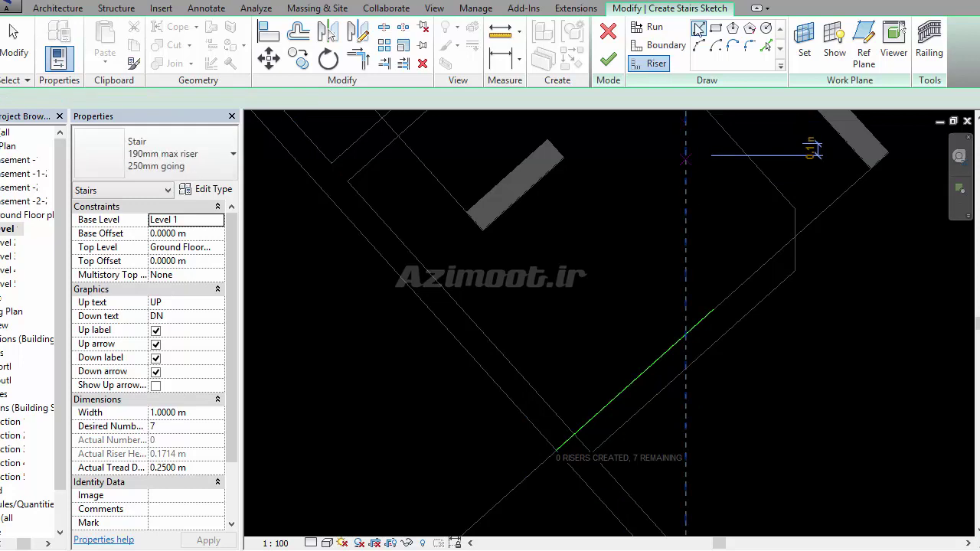
pyautogui.click(554, 451)
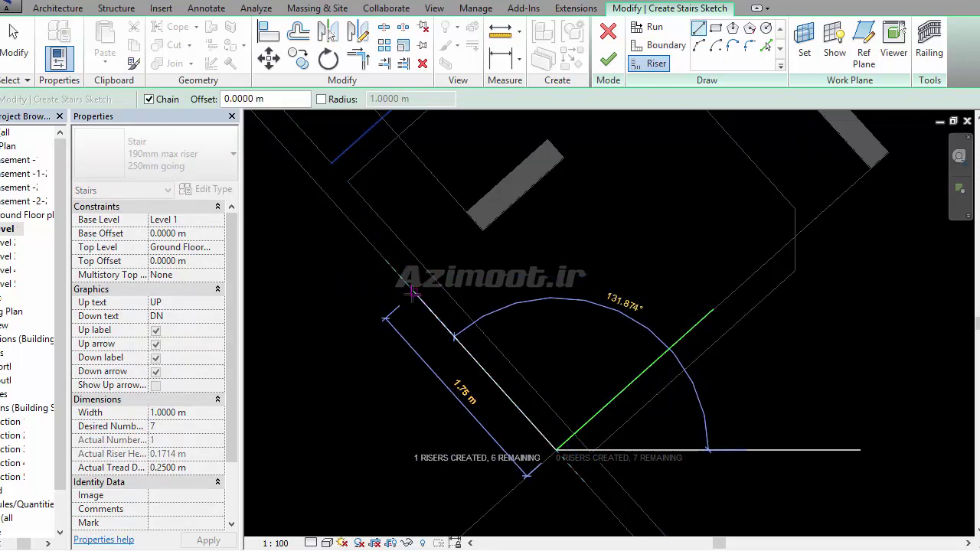
pyautogui.write('1.5')
pyautogui.press('Return')
pyautogui.press('Escape')
pyautogui.scroll(1, 536, 458)
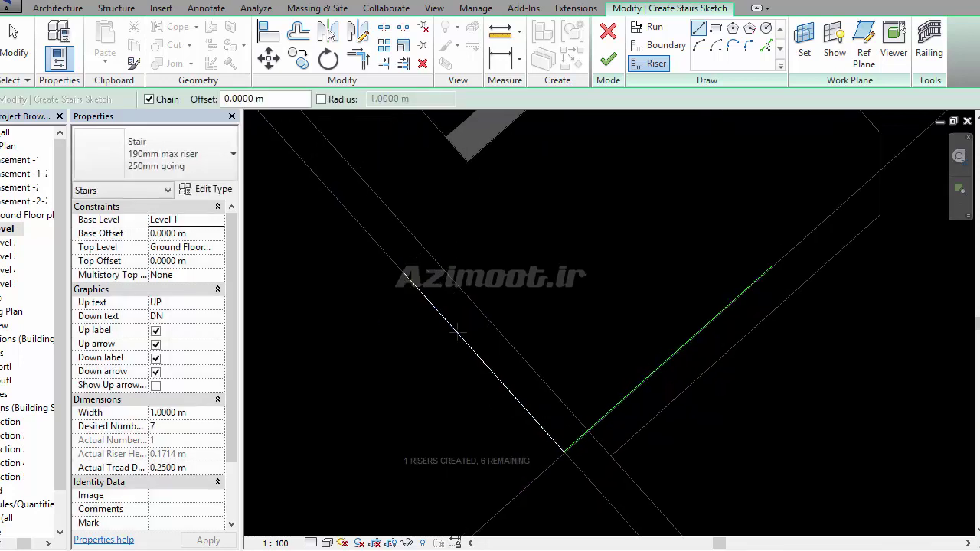
pyautogui.press('Escape')
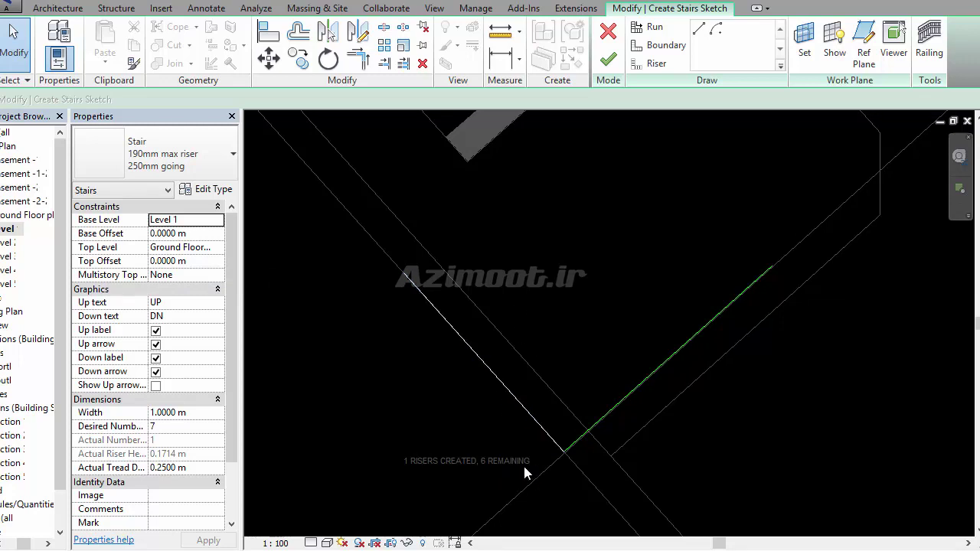
# Add a second stair riser by picking an existing edge
pyautogui.click(652, 64)
pyautogui.click(768, 47)
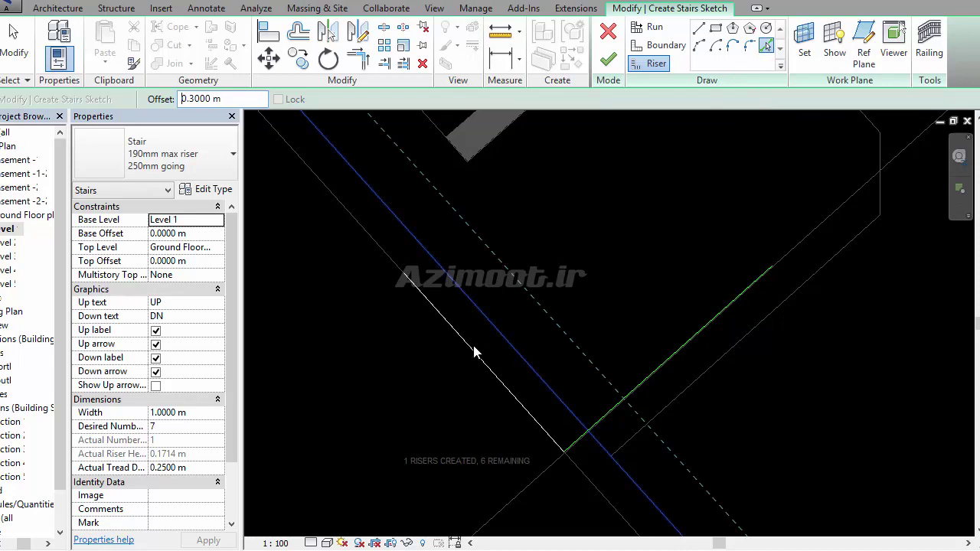
pyautogui.click(406, 278)
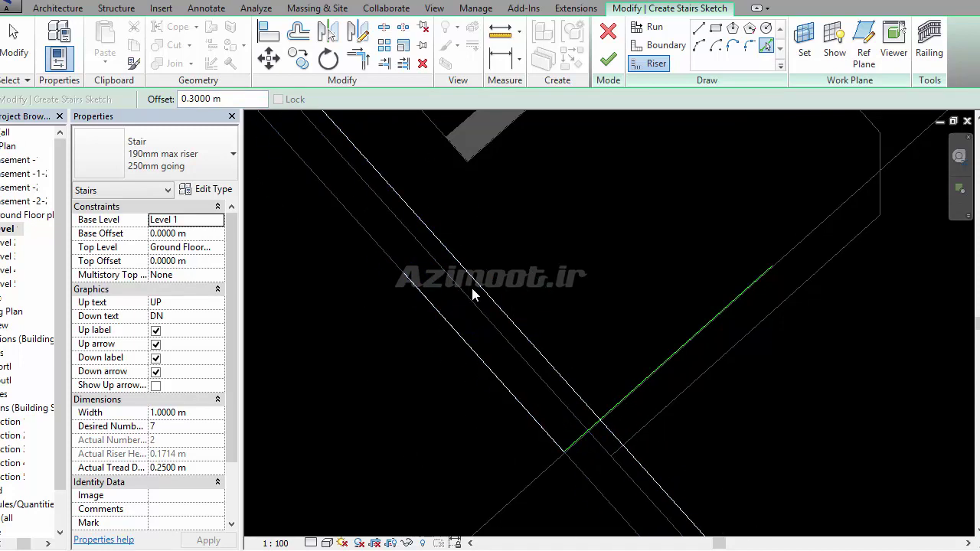
# Sketch a new stair boundary line from the stair edge toward the wall
pyautogui.click(657, 45)
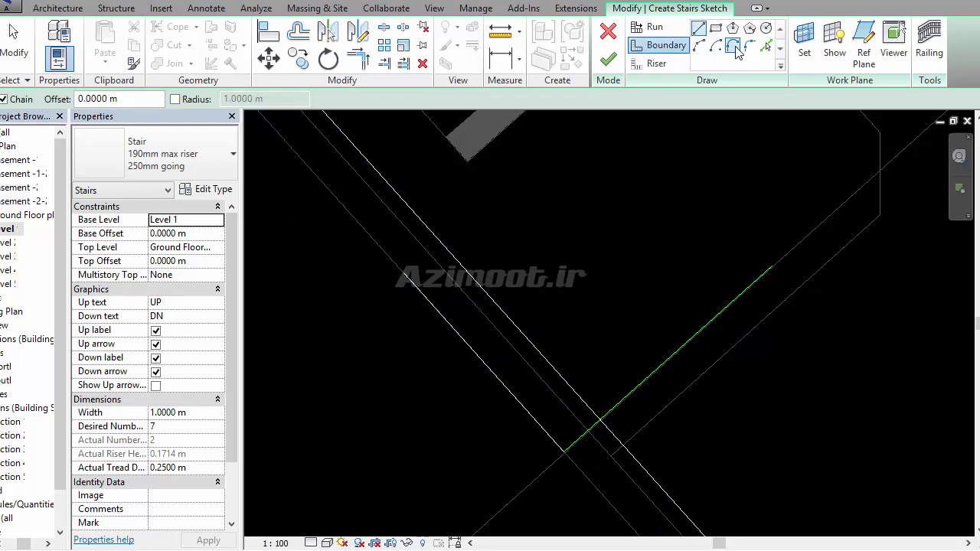
pyautogui.click(404, 273)
pyautogui.scroll(-2, 497, 207)
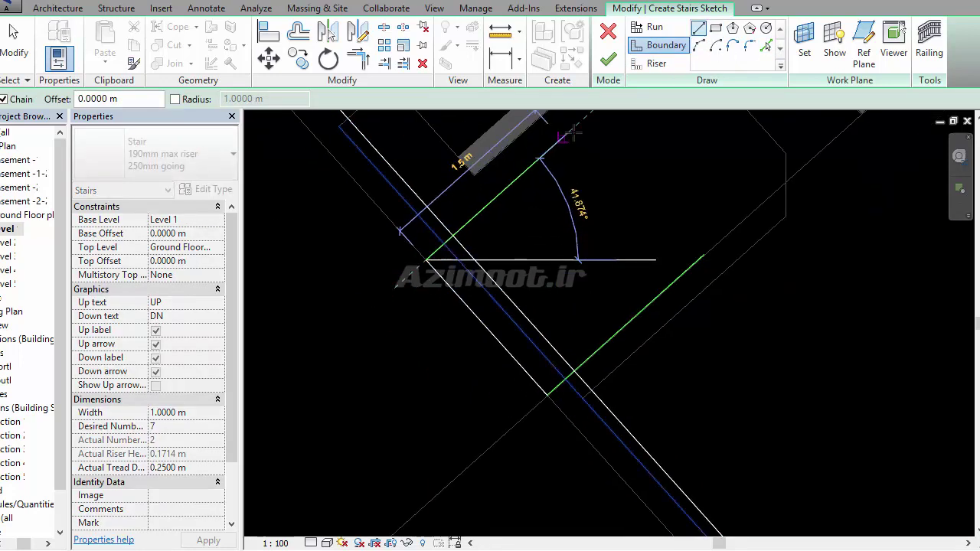
pyautogui.click(563, 138)
pyautogui.press('Escape')
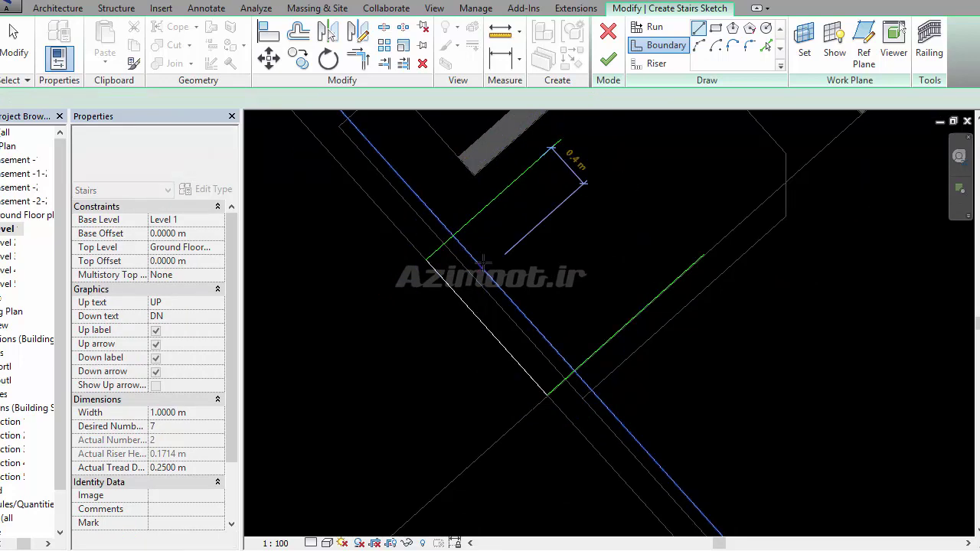
pyautogui.press('Escape')
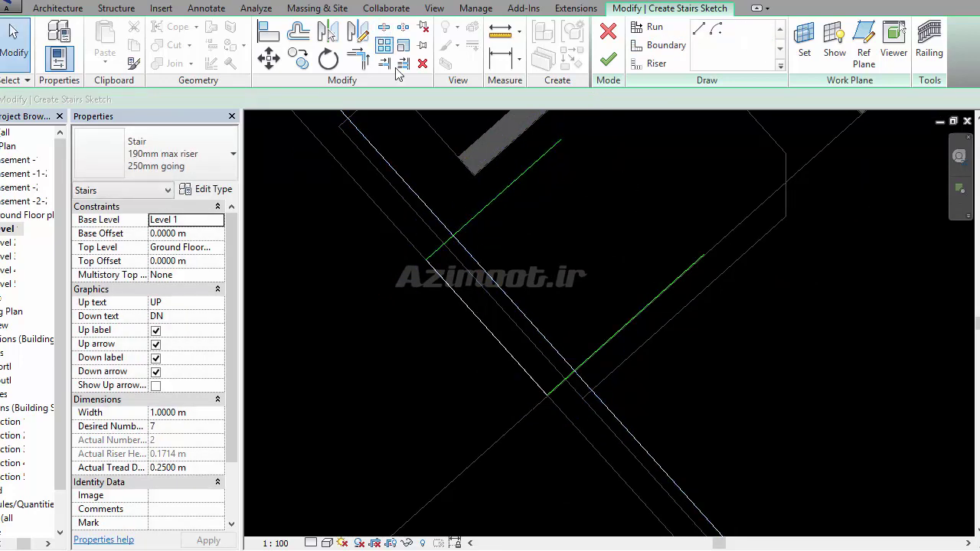
# Extend and trim the upper and lower boundary lines so they meet the stairwell walls
pyautogui.press('t')
pyautogui.press('r')
pyautogui.click(470, 224)
pyautogui.click(435, 220)
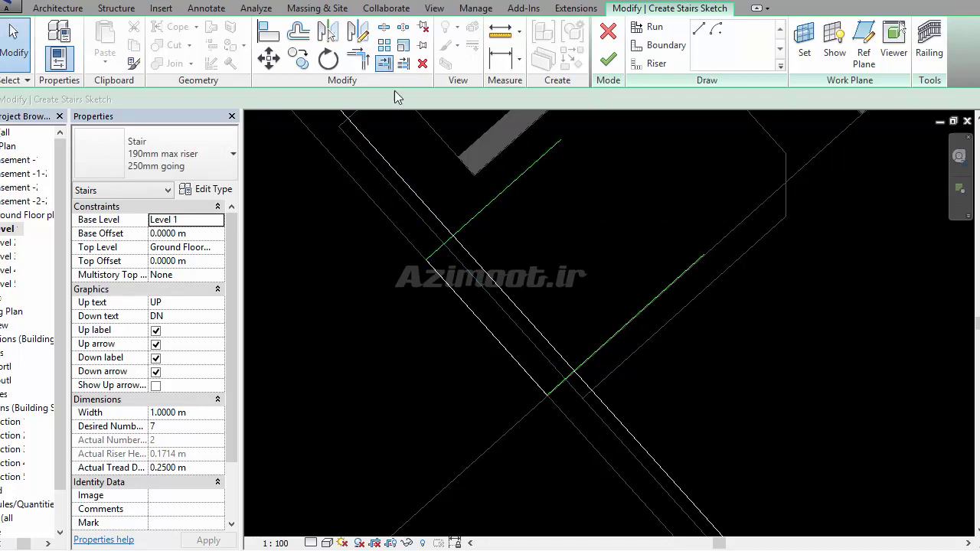
pyautogui.click(492, 205)
pyautogui.click(492, 281)
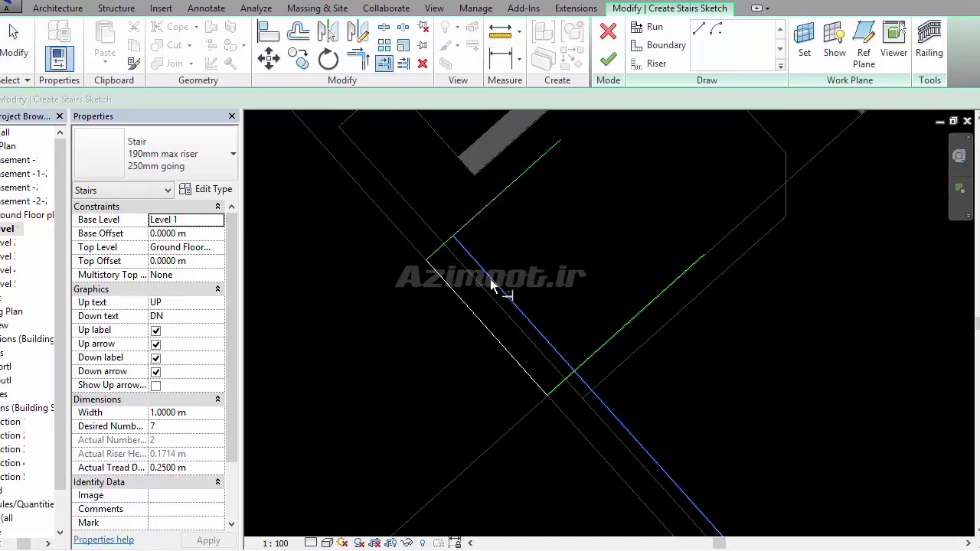
pyautogui.click(594, 352)
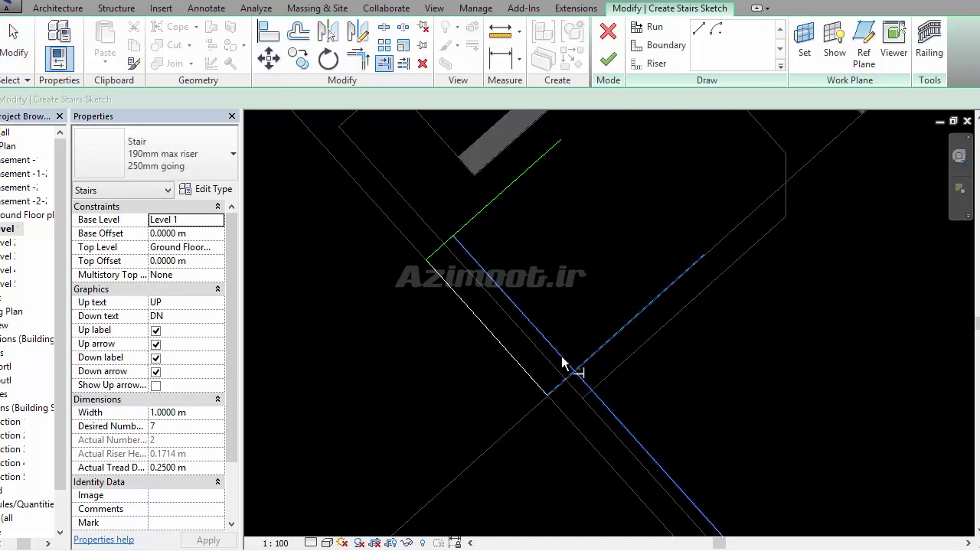
pyautogui.click(562, 357)
pyautogui.press('Escape')
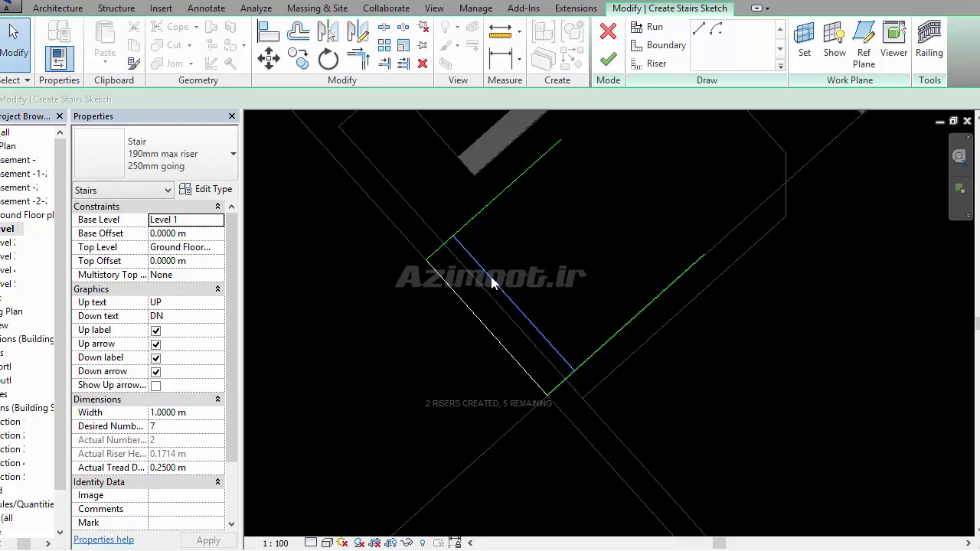
pyautogui.click(500, 290)
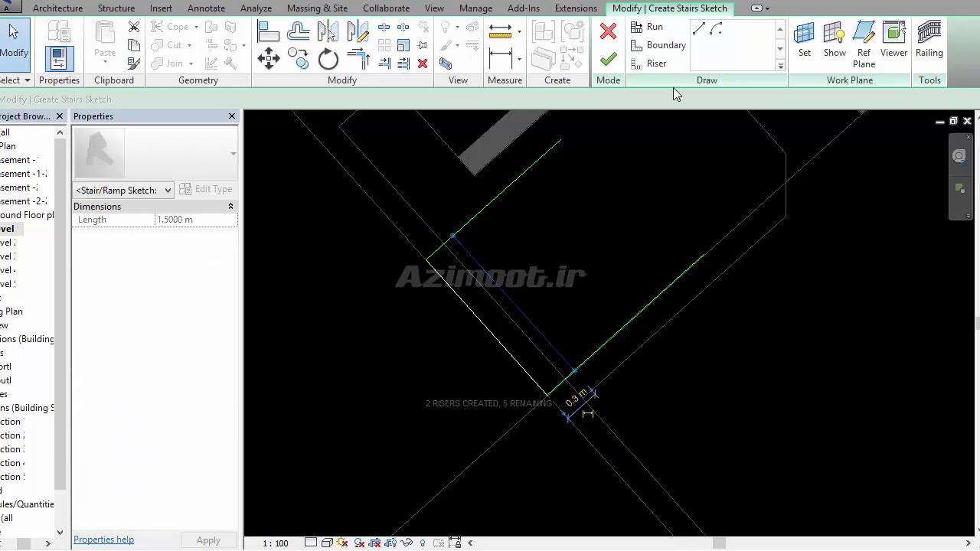
# Add risers three through seven at 0.3 m spacing, completing all 7 risers
pyautogui.click(651, 64)
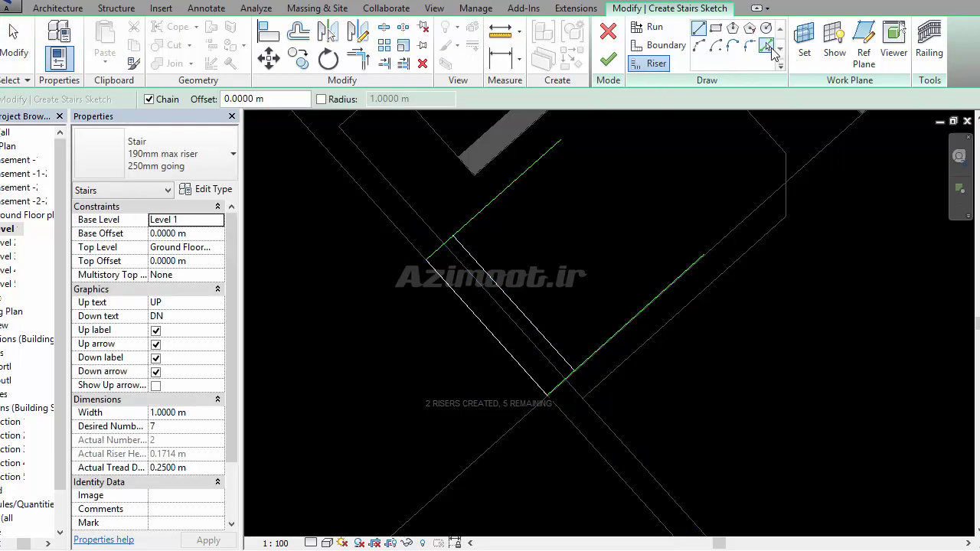
pyautogui.click(769, 47)
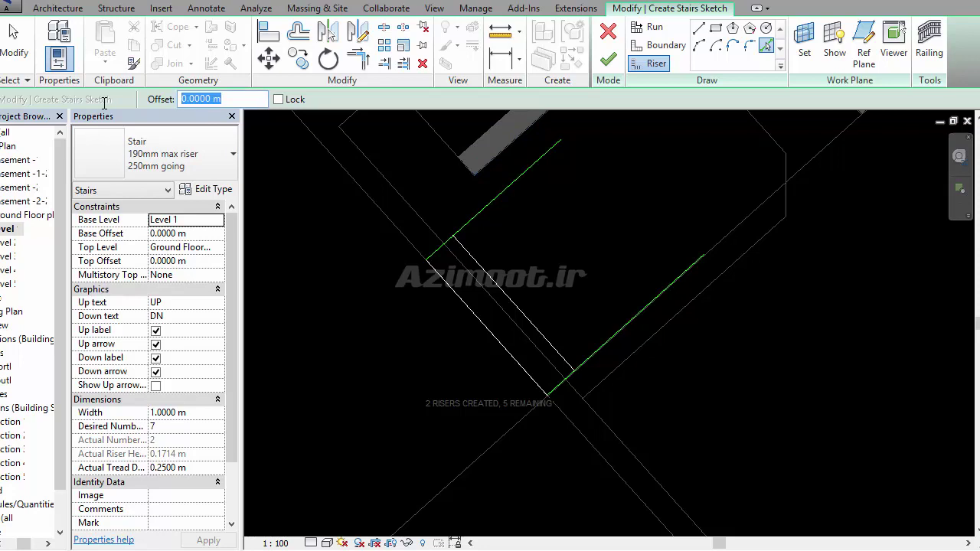
pyautogui.click(501, 288)
pyautogui.click(526, 261)
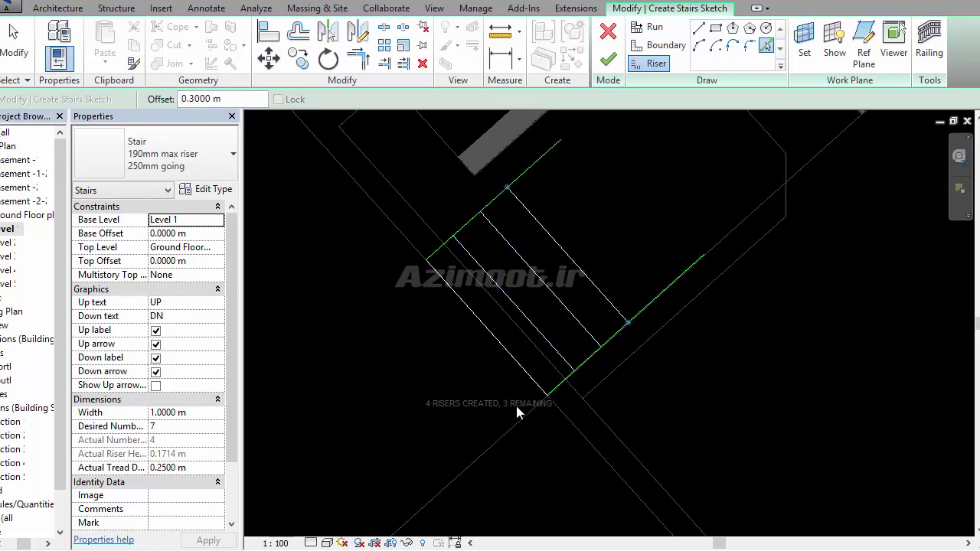
pyautogui.click(578, 262)
pyautogui.click(605, 244)
pyautogui.click(639, 230)
pyautogui.moveTo(647, 346); pyautogui.dragTo(627, 418, button='middle')
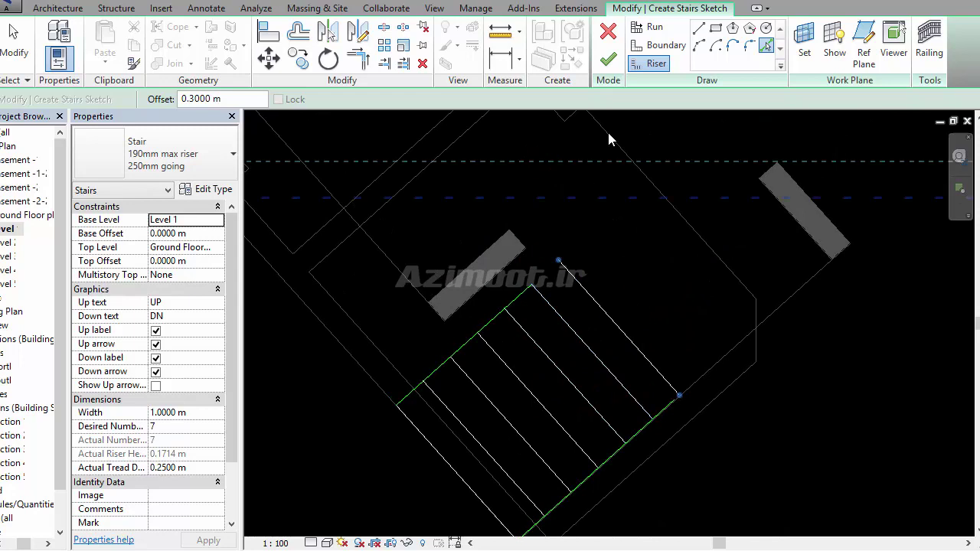
pyautogui.click(660, 45)
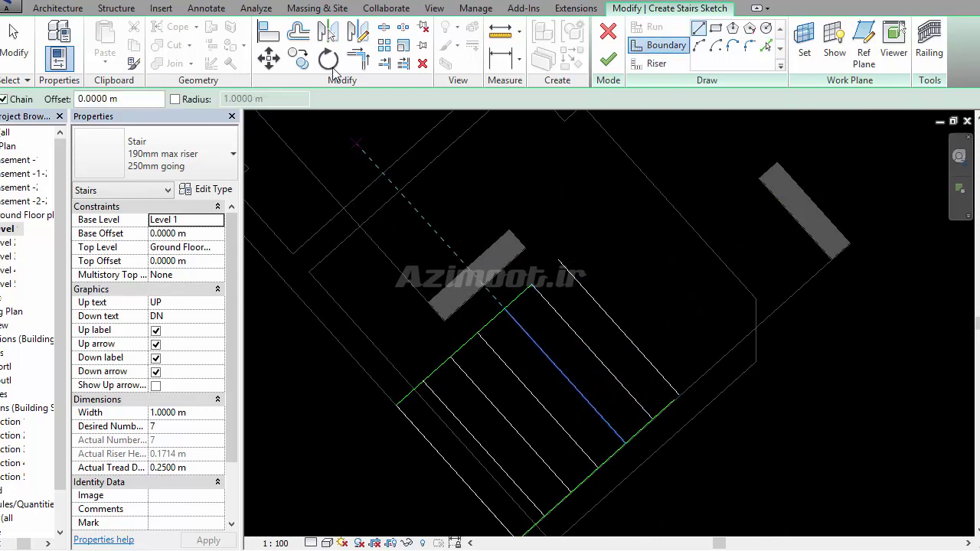
pyautogui.click(358, 58)
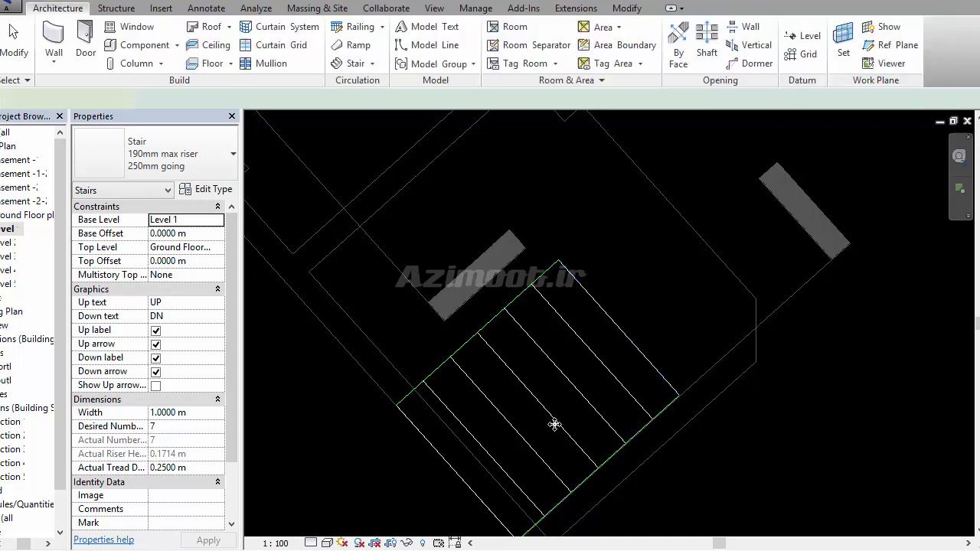
# Open the Section 5 view from the section line's context menu
pyautogui.scroll(-3, 505, 375)
pyautogui.scroll(-2, 495, 358)
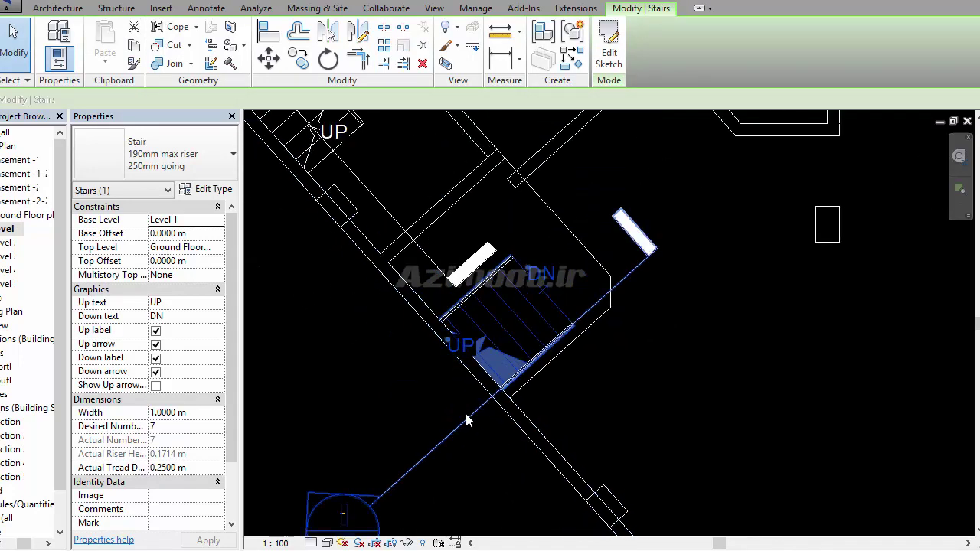
pyautogui.rightClick(471, 417)
pyautogui.click(549, 104)
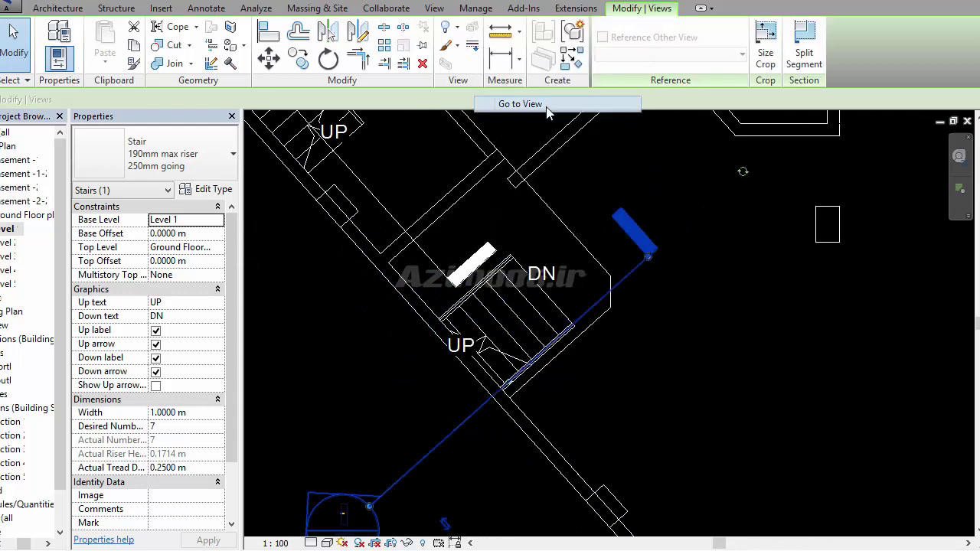
pyautogui.scroll(3, 536, 367)
pyautogui.scroll(3, 540, 361)
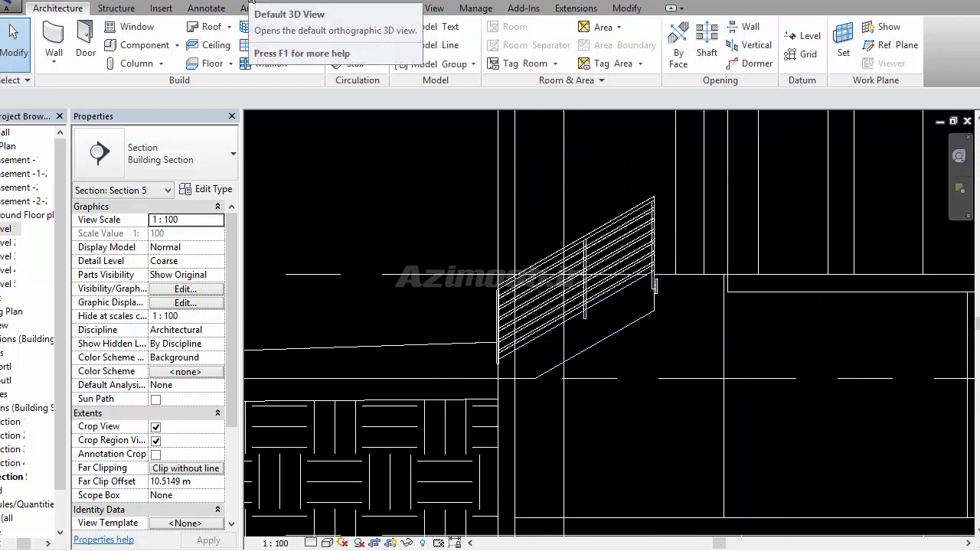
# Switch to the default 3D view and select the wall in front of the stair
pyautogui.click(250, 3)
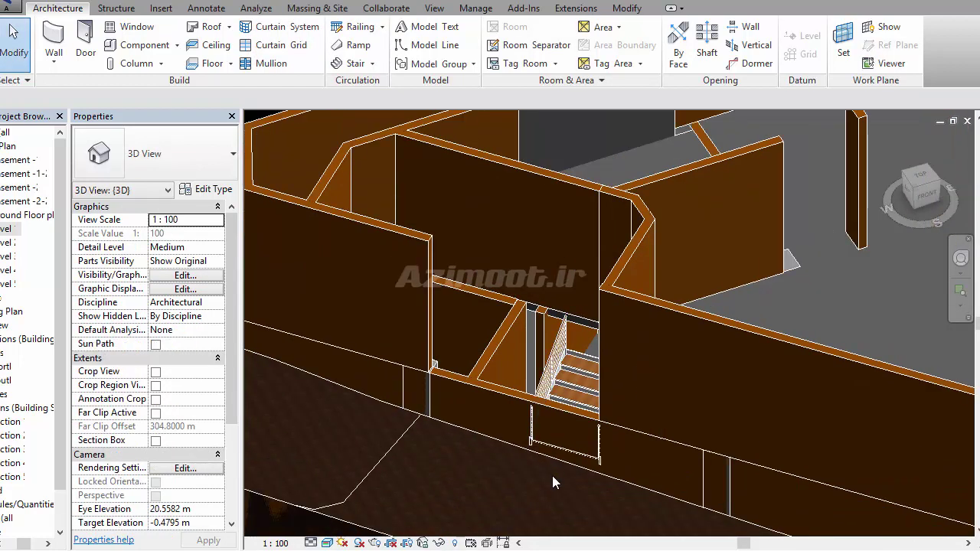
pyautogui.scroll(2, 590, 451)
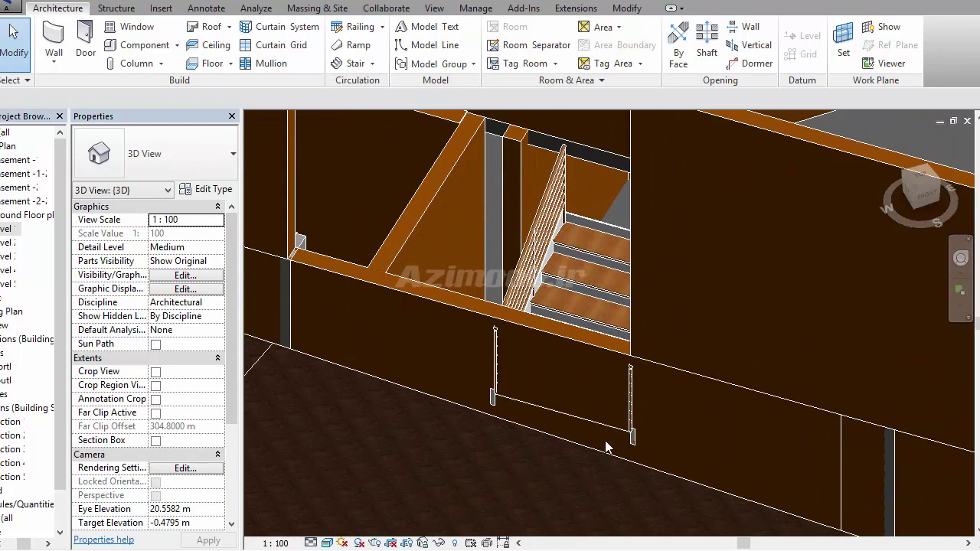
pyautogui.scroll(-2, 568, 383)
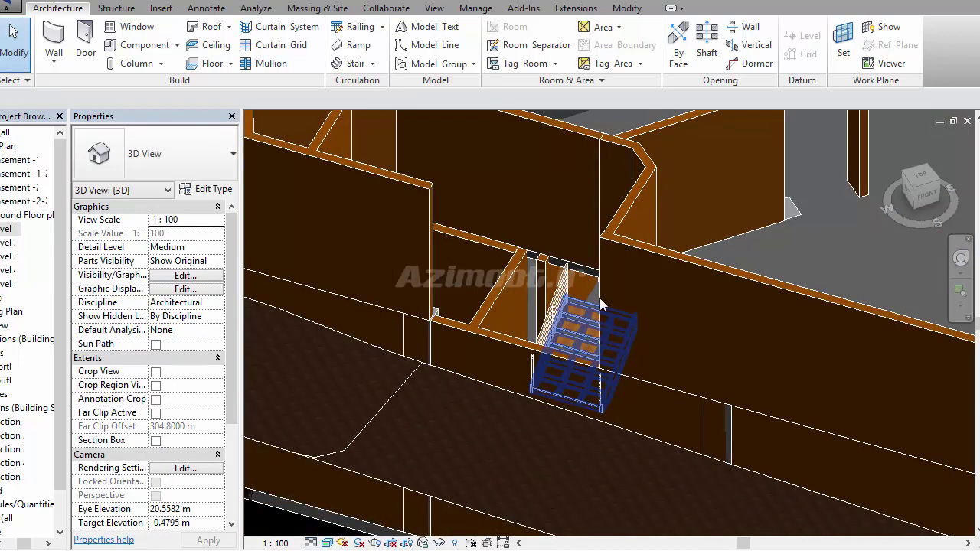
pyautogui.scroll(1, 559, 389)
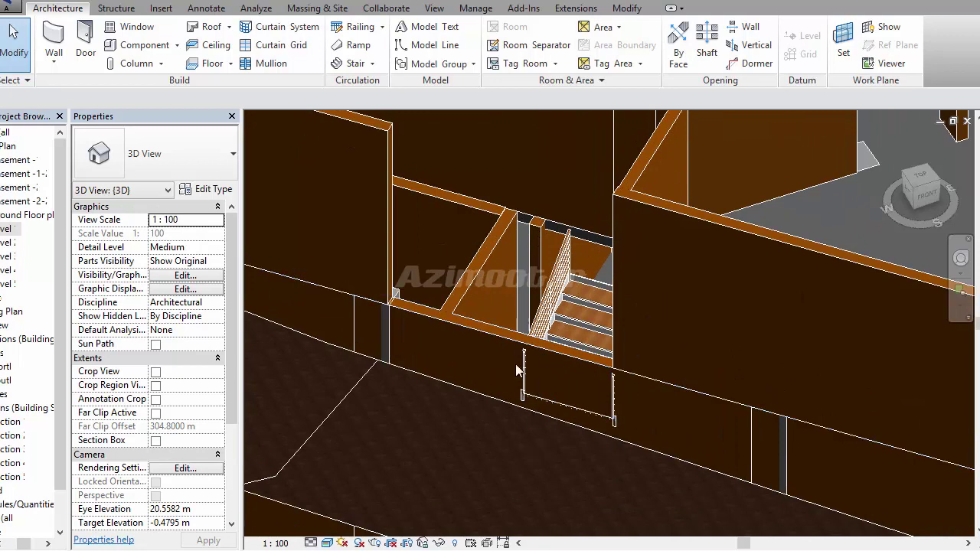
pyautogui.scroll(1, 566, 453)
pyautogui.scroll(1, 593, 405)
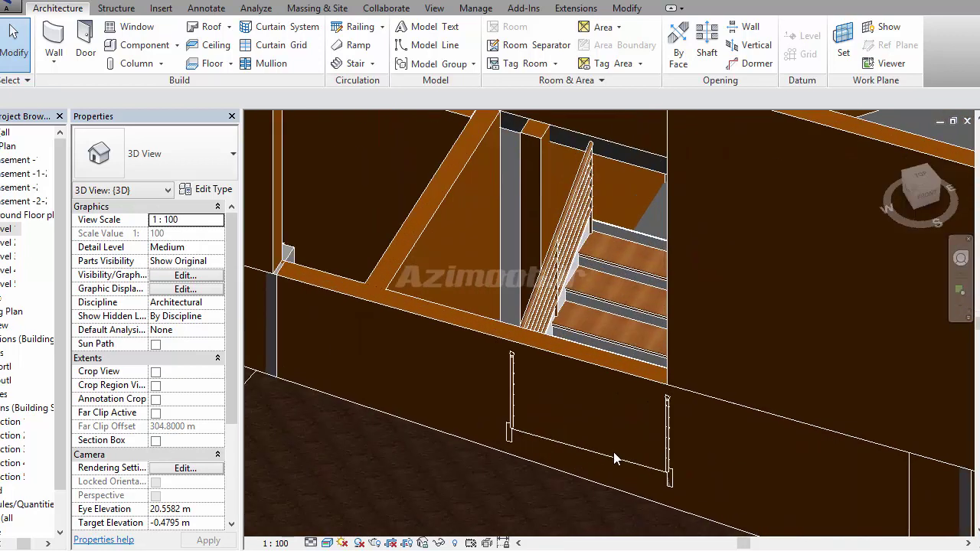
pyautogui.scroll(1, 613, 452)
pyautogui.click(581, 303)
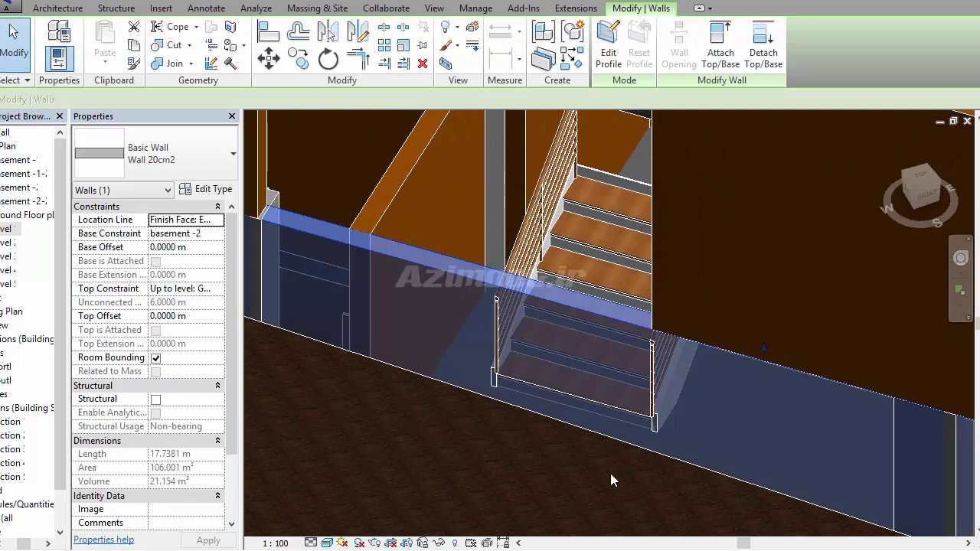
pyautogui.scroll(1, 605, 377)
pyautogui.scroll(-1, 619, 429)
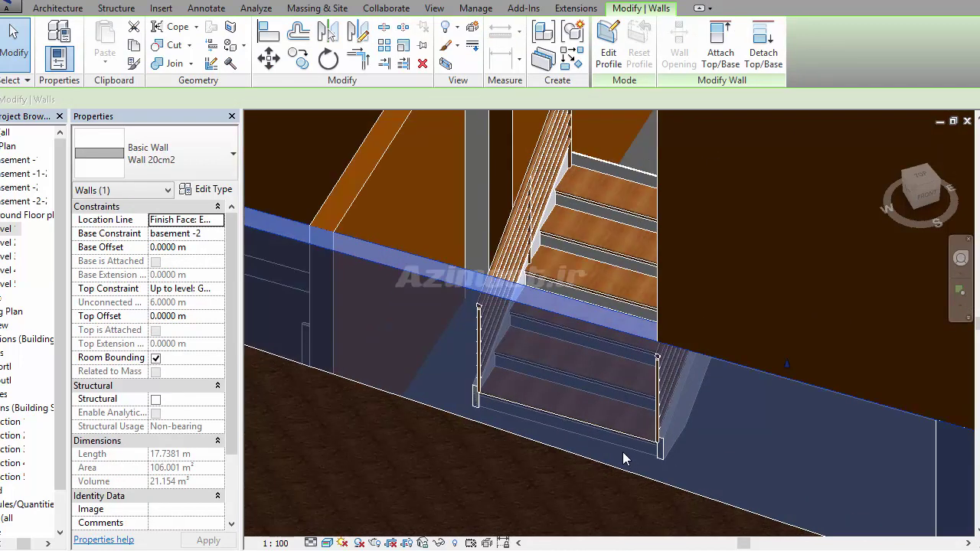
pyautogui.scroll(-1, 536, 456)
pyautogui.scroll(1, 536, 452)
pyautogui.scroll(-1, 558, 449)
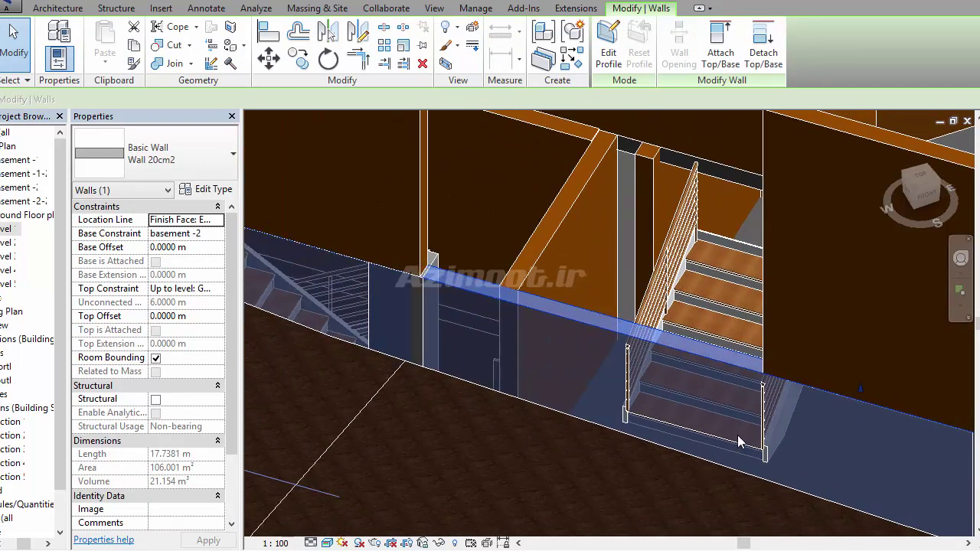
# Split the basement wall at the stair corner with a 0.0254 m joint gap
pyautogui.click(404, 29)
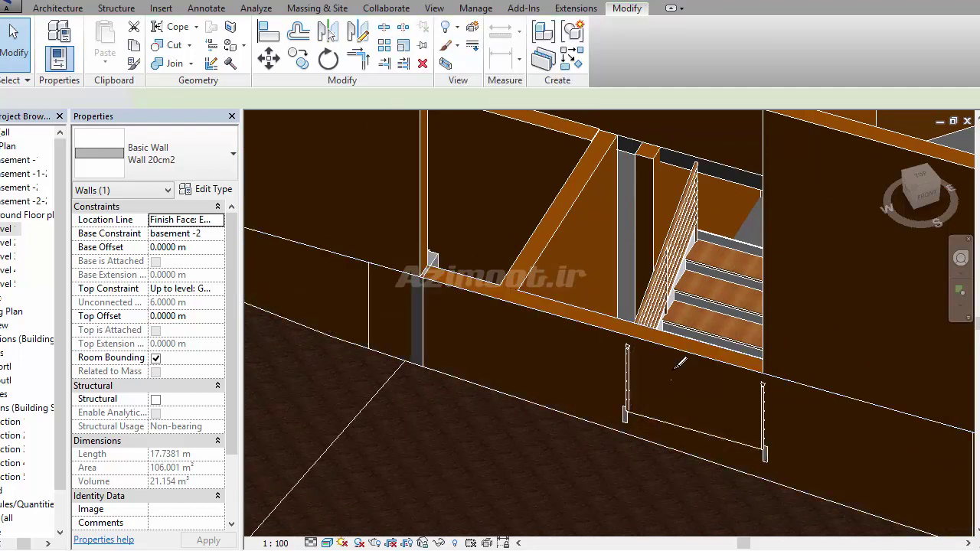
pyautogui.click(766, 392)
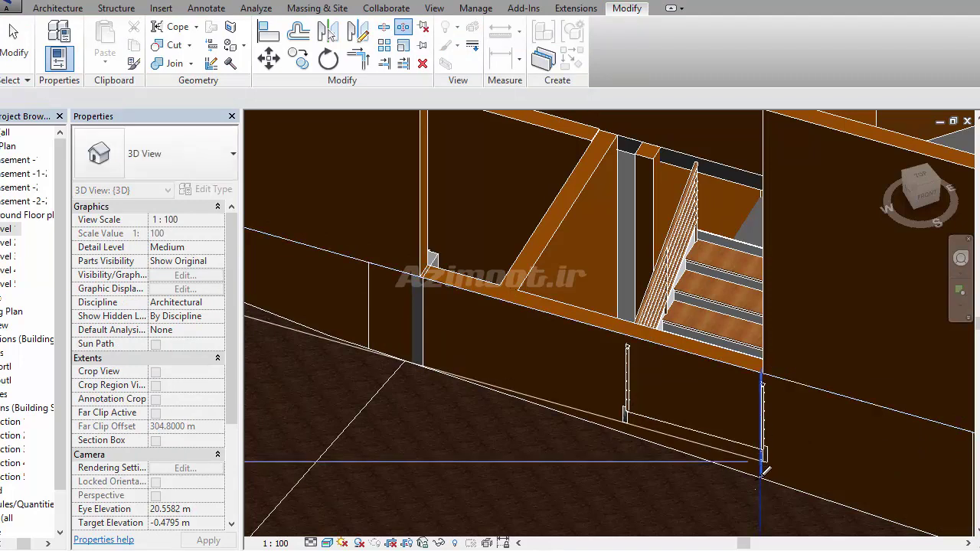
pyautogui.click(764, 479)
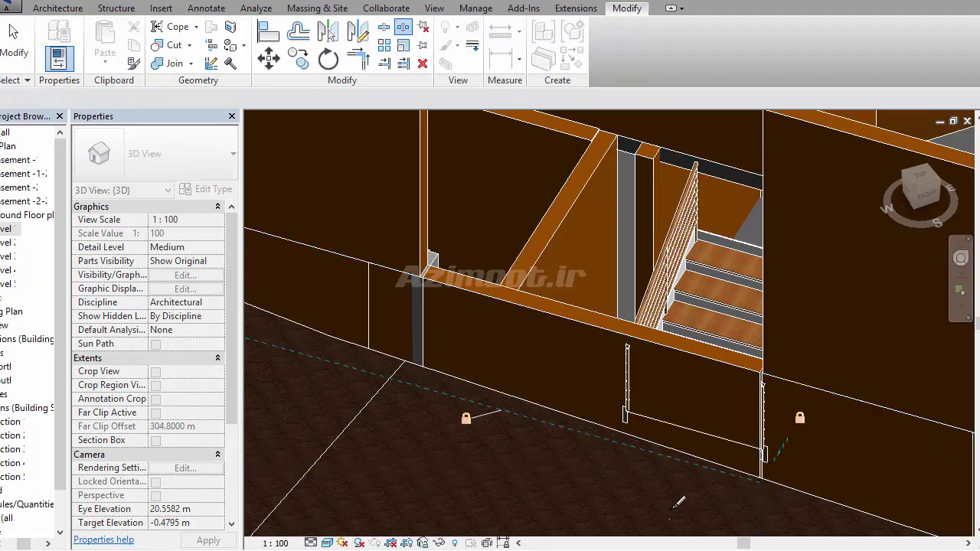
pyautogui.scroll(2, 780, 438)
pyautogui.scroll(1, 775, 349)
pyautogui.scroll(2, 768, 294)
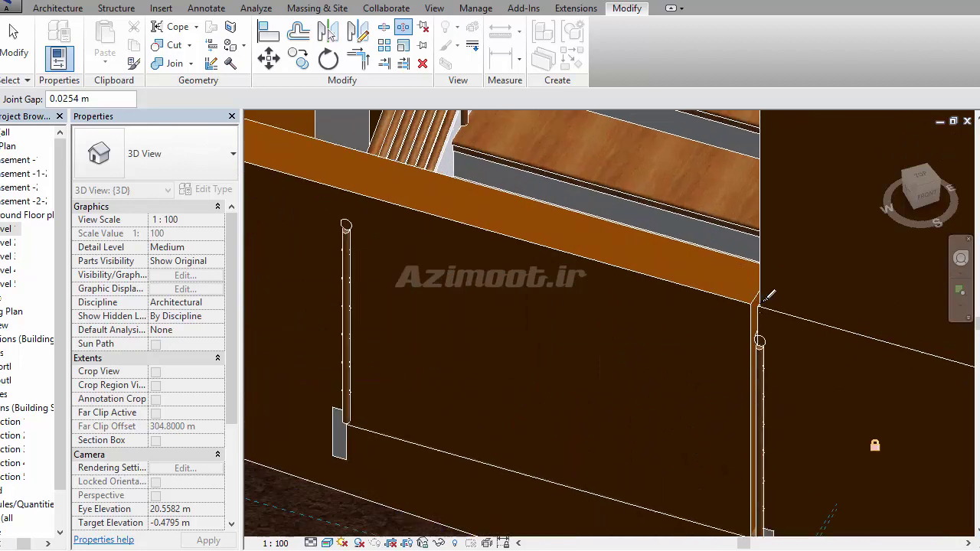
pyautogui.scroll(-2, 792, 393)
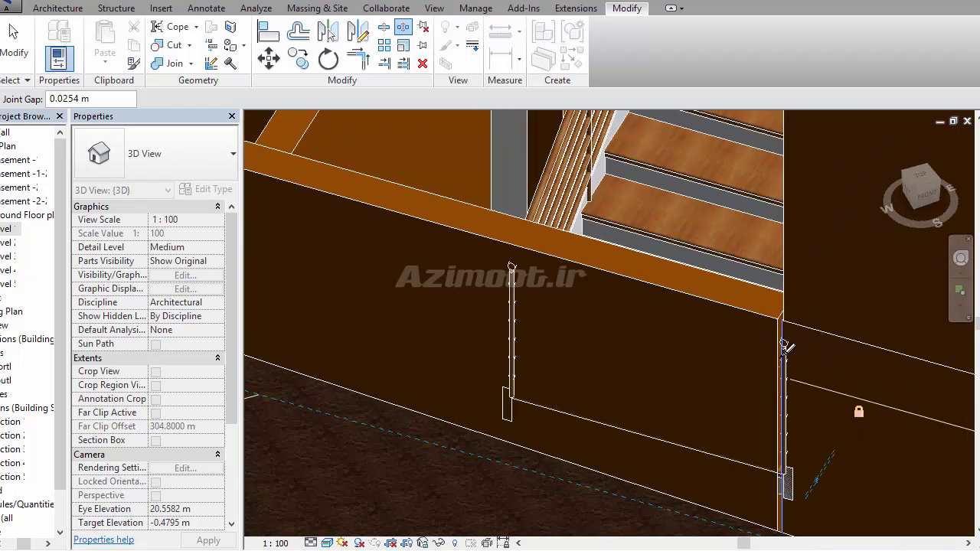
pyautogui.scroll(-2, 739, 442)
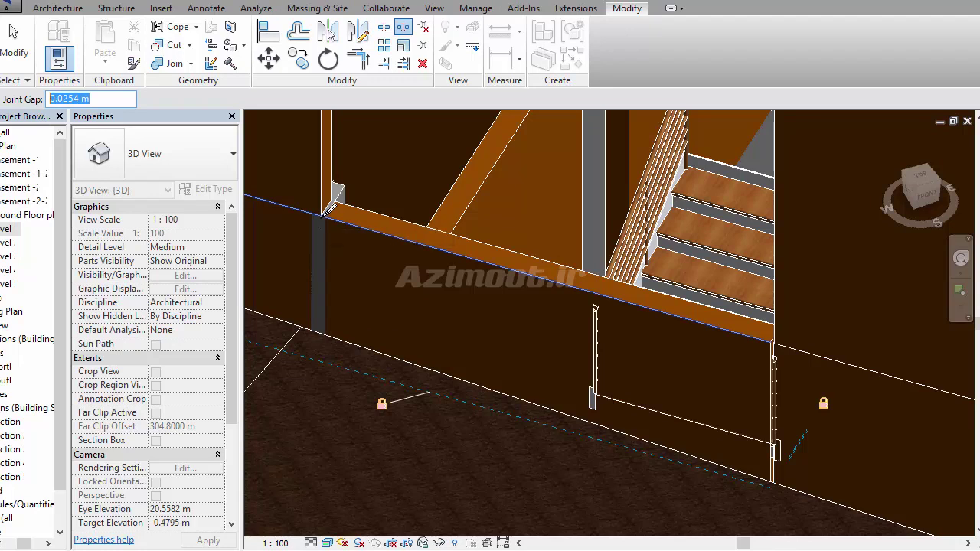
pyautogui.scroll(2, 331, 207)
pyautogui.scroll(2, 335, 201)
pyautogui.moveTo(331, 201); pyautogui.dragTo(377, 187, button='middle')
pyautogui.scroll(-3, 370, 201)
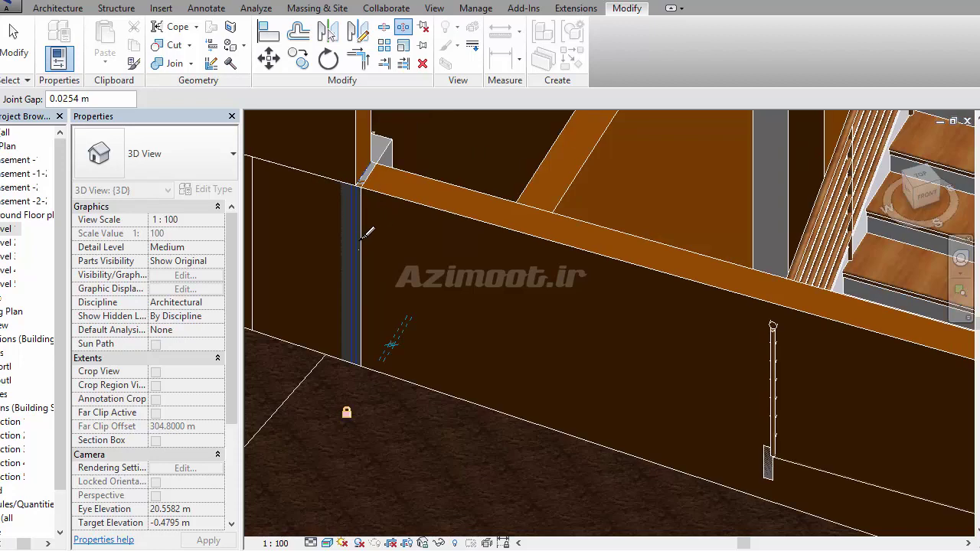
pyautogui.scroll(2, 422, 302)
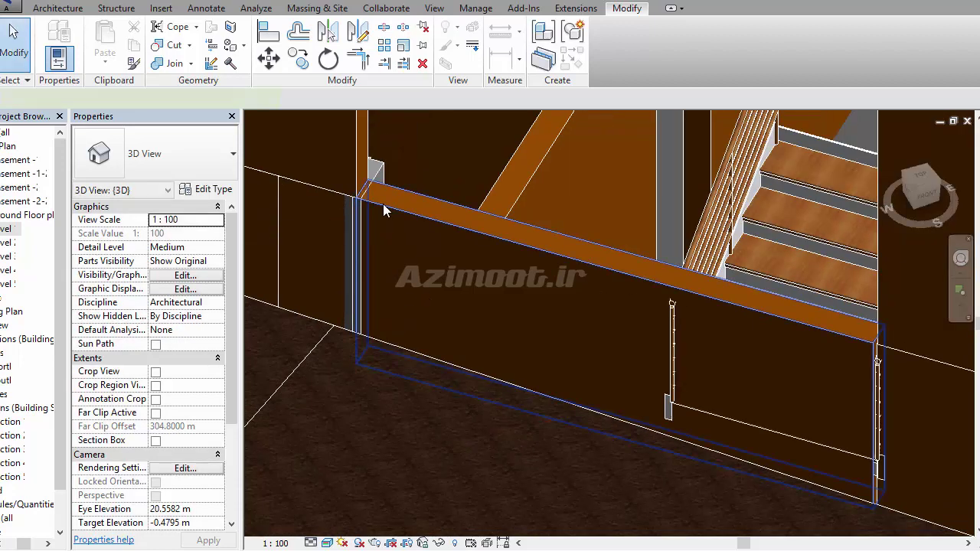
# Lower the wall piece under the beam to a -1.3020 m top offset, then select the stair
pyautogui.click(382, 205)
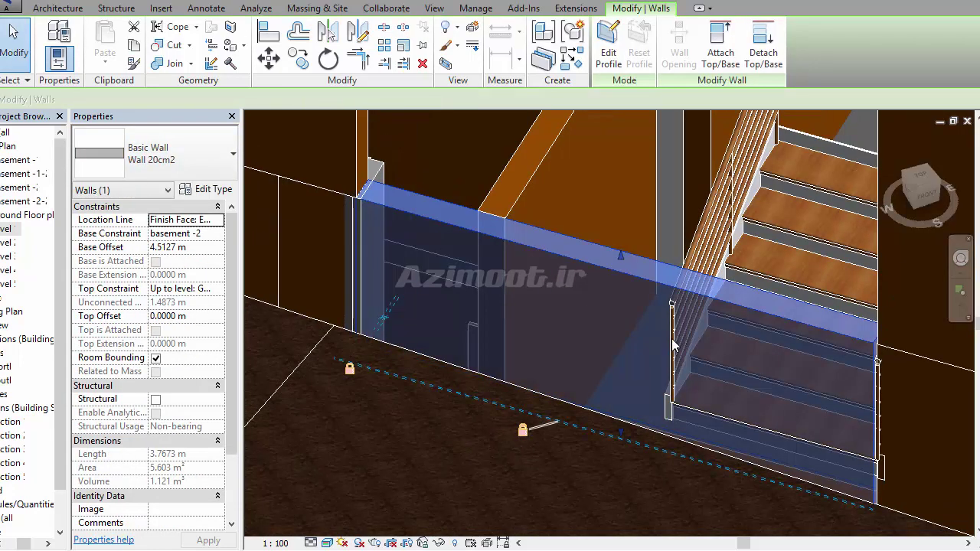
pyautogui.moveTo(674, 344); pyautogui.dragTo(615, 371, button='middle')
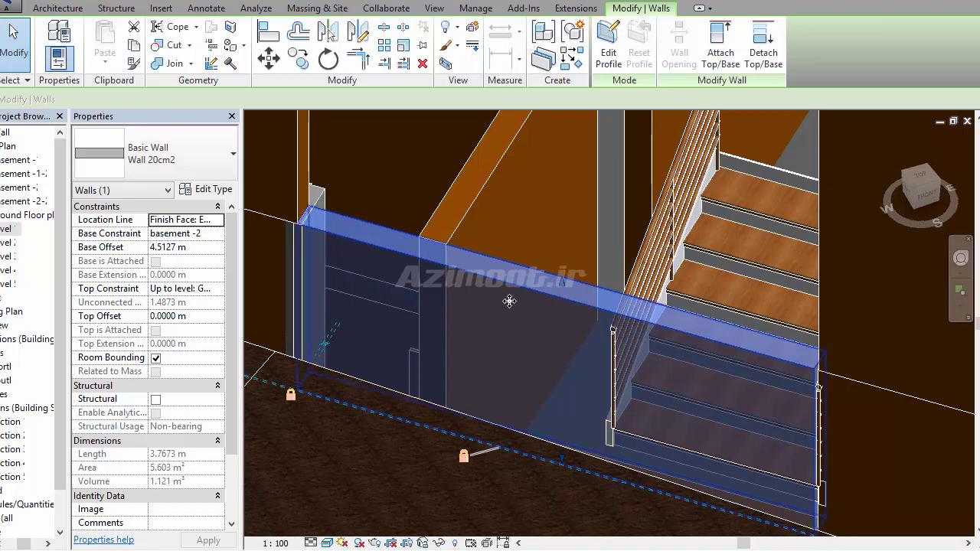
pyautogui.scroll(-2, 509, 301)
pyautogui.moveTo(551, 318); pyautogui.dragTo(548, 414)
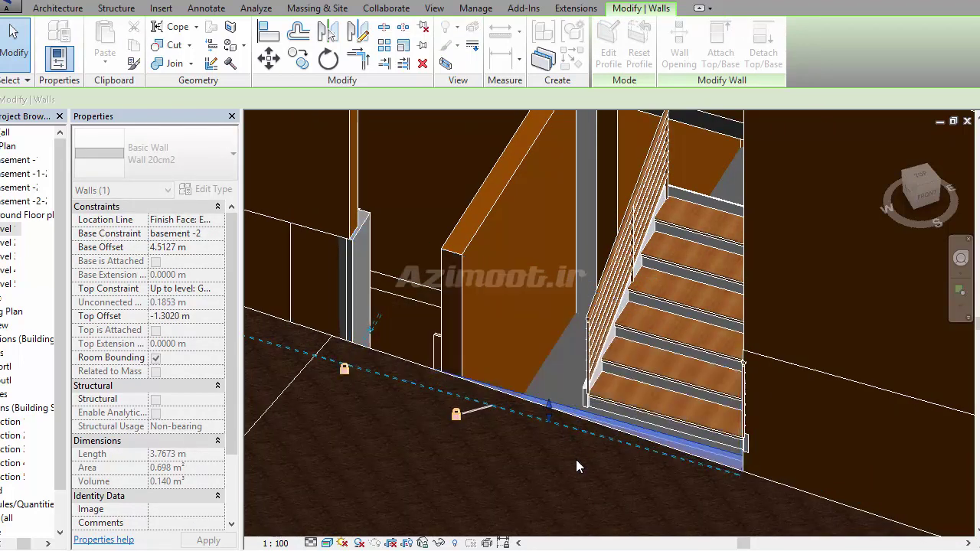
pyautogui.press('Escape')
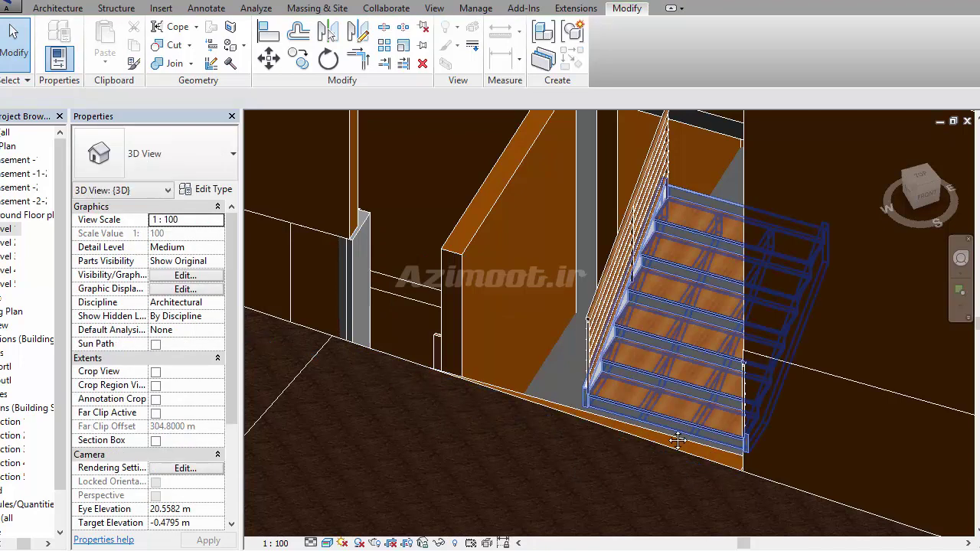
pyautogui.moveTo(653, 341); pyautogui.dragTo(599, 379, button='middle')
pyautogui.click(622, 467)
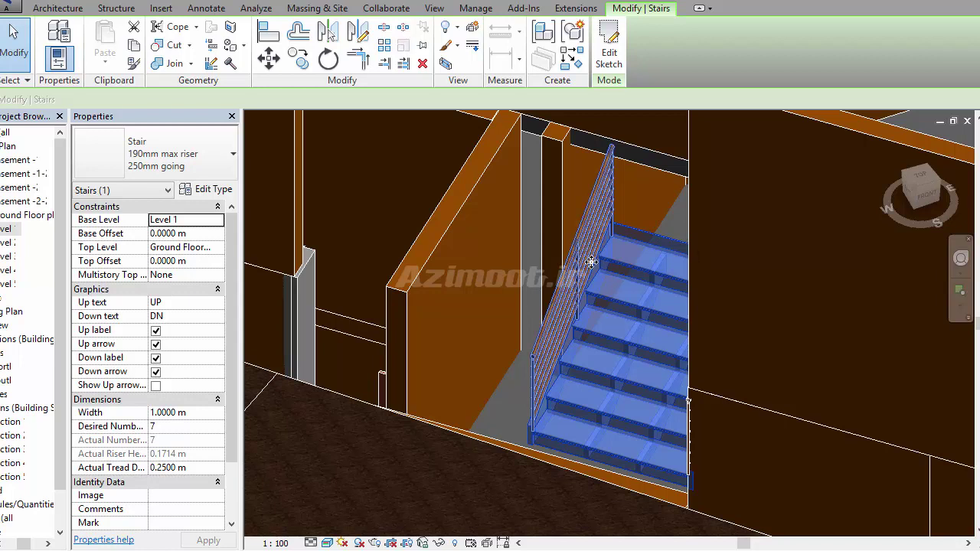
# In the Level 1 plan, select the two side edges of the stair
pyautogui.doubleClick(8, 229)
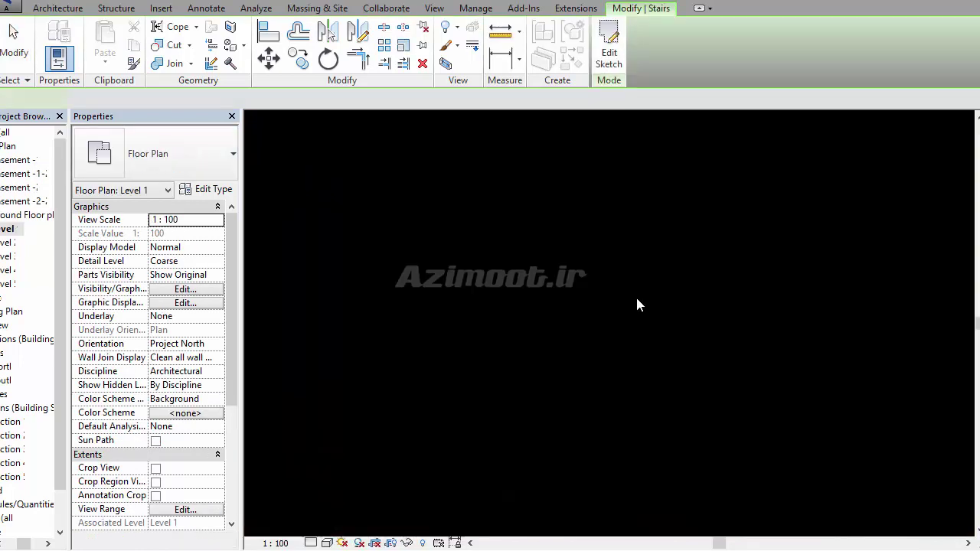
pyautogui.scroll(3, 460, 345)
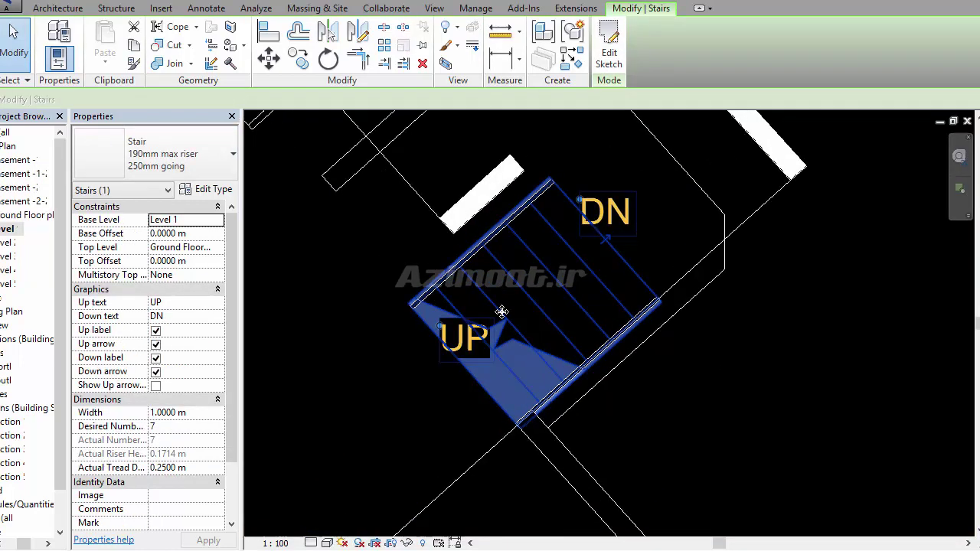
pyautogui.click(653, 227)
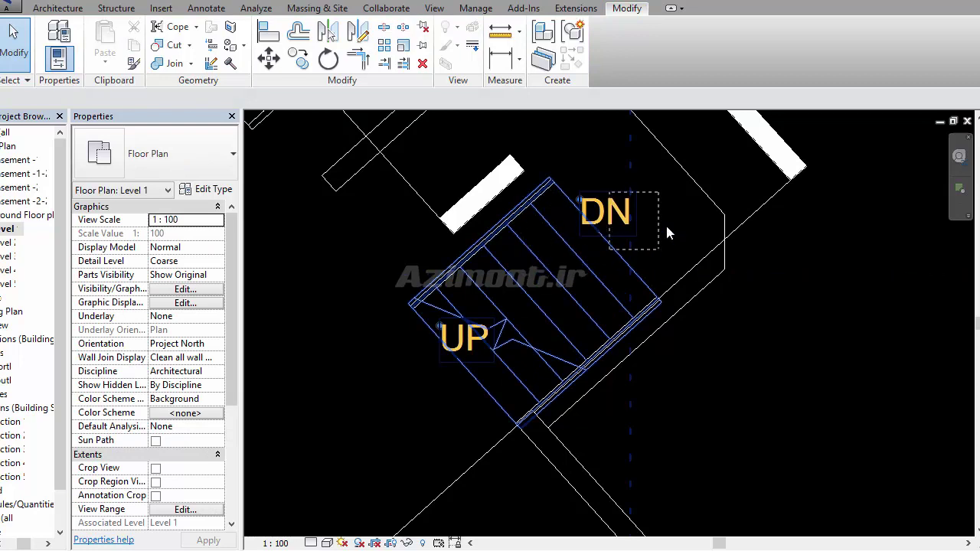
pyautogui.click(580, 346)
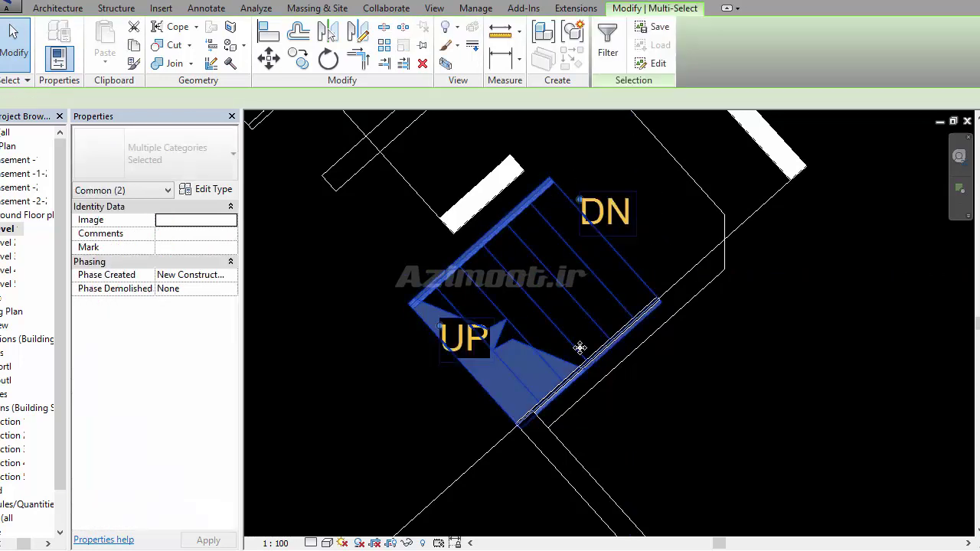
pyautogui.scroll(2, 530, 420)
pyautogui.scroll(2, 491, 450)
pyautogui.keyDown('ctrl'); pyautogui.click(617, 328); pyautogui.keyUp('ctrl')
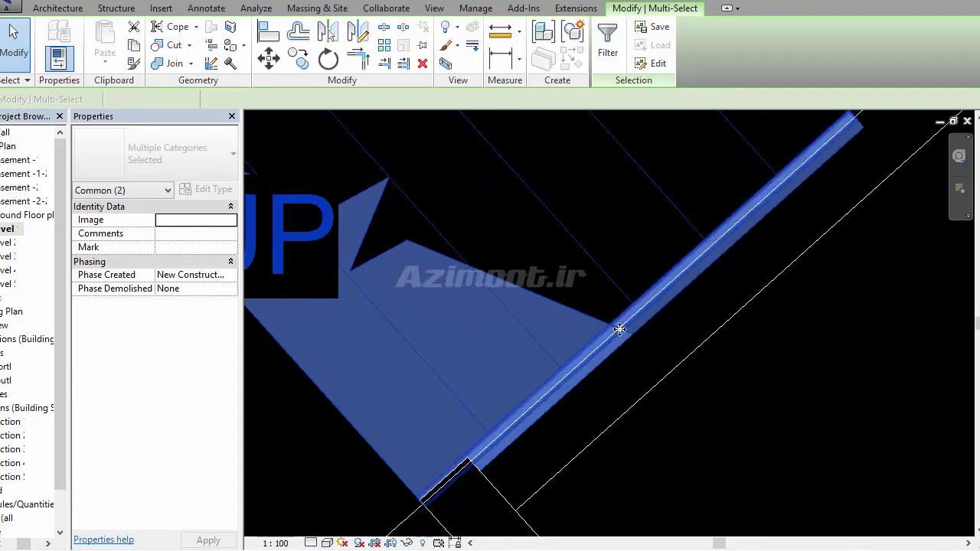
pyautogui.scroll(-4, 543, 306)
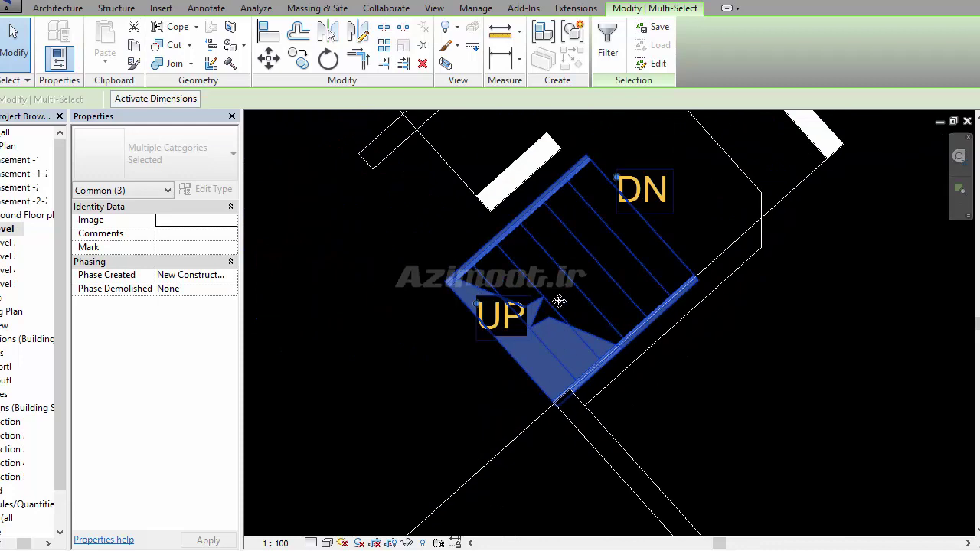
pyautogui.scroll(2, 563, 432)
pyautogui.scroll(2, 551, 398)
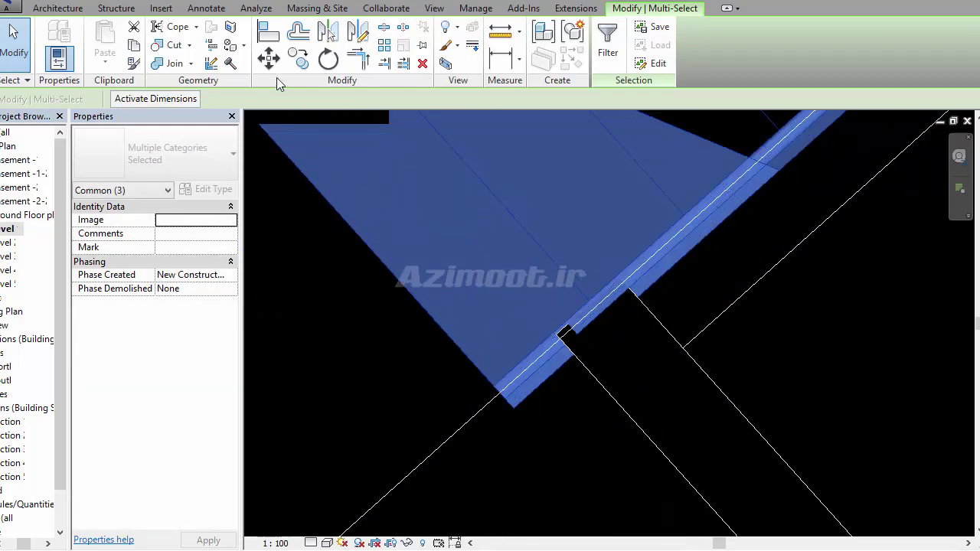
# Move the stair edges from the stair corner to the wall corner in two moves
pyautogui.click(268, 58)
pyautogui.click(523, 413)
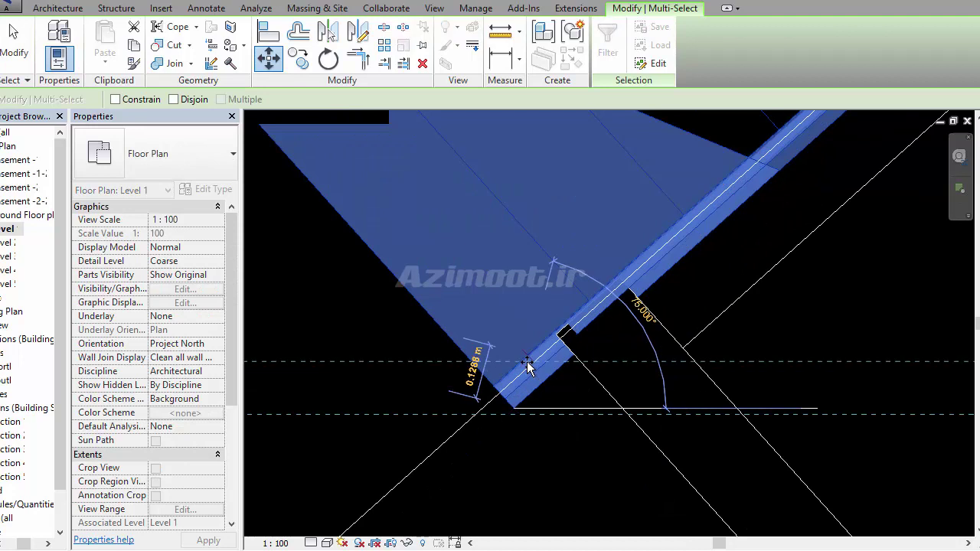
pyautogui.click(527, 361)
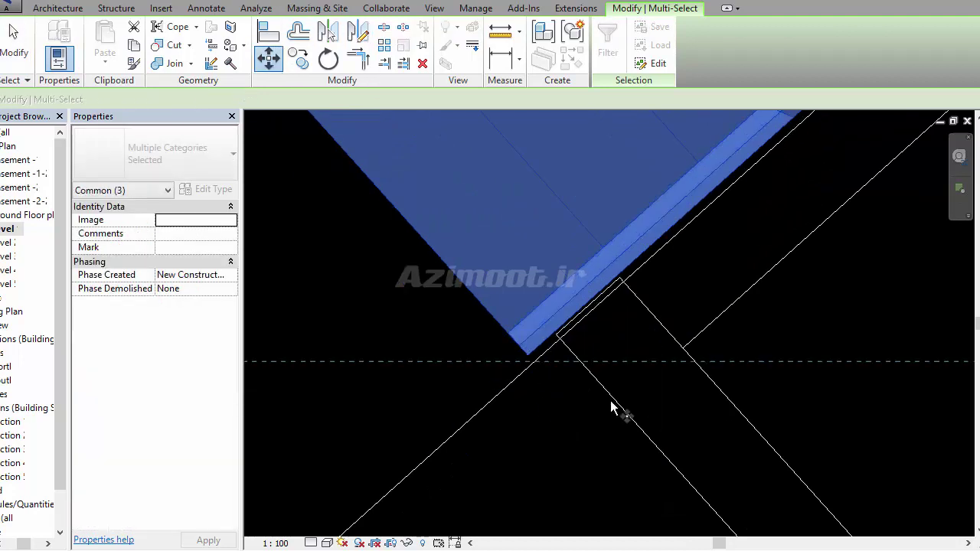
pyautogui.press('m')
pyautogui.press('v')
pyautogui.click(527, 354)
pyautogui.click(526, 368)
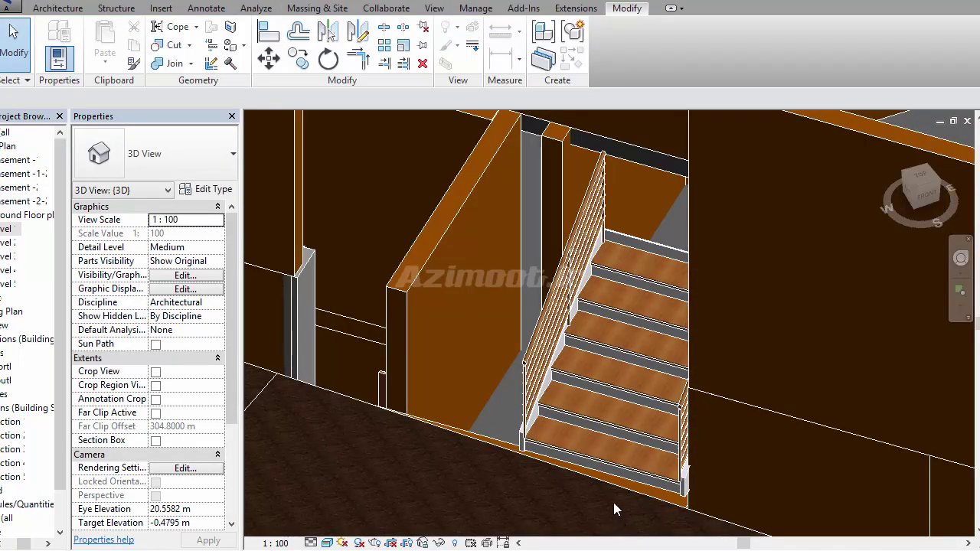
# Pan and zoom the 3D view to inspect the stair in the stairwell opening
pyautogui.moveTo(614, 503); pyautogui.dragTo(602, 379, button='middle')
pyautogui.scroll(-3, 529, 339)
pyautogui.scroll(-2, 613, 366)
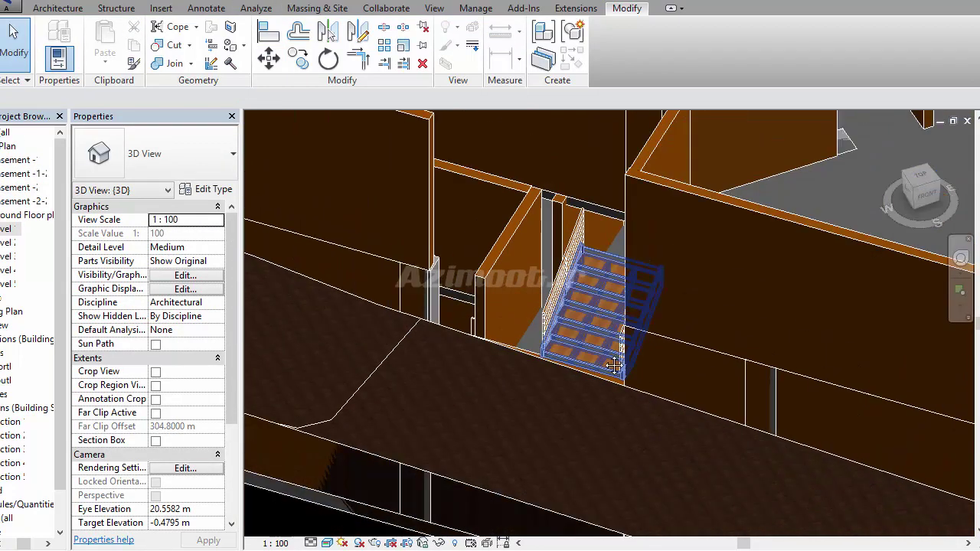
pyautogui.scroll(2, 613, 366)
pyautogui.scroll(2, 614, 337)
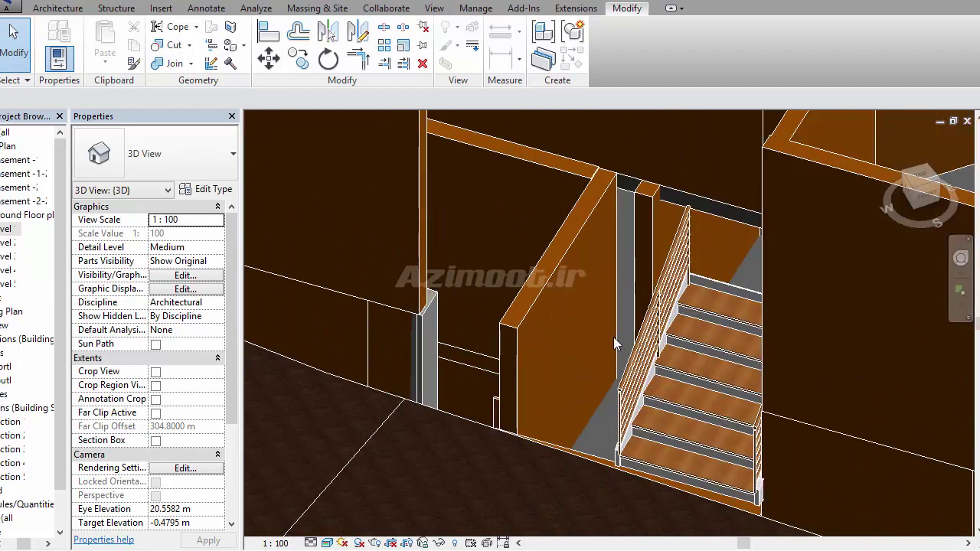
# In the Ground Floor plan, select the stair and enter its sketch edit mode
pyautogui.doubleClick(23, 215)
pyautogui.moveTo(444, 253); pyautogui.dragTo(502, 325, button='middle')
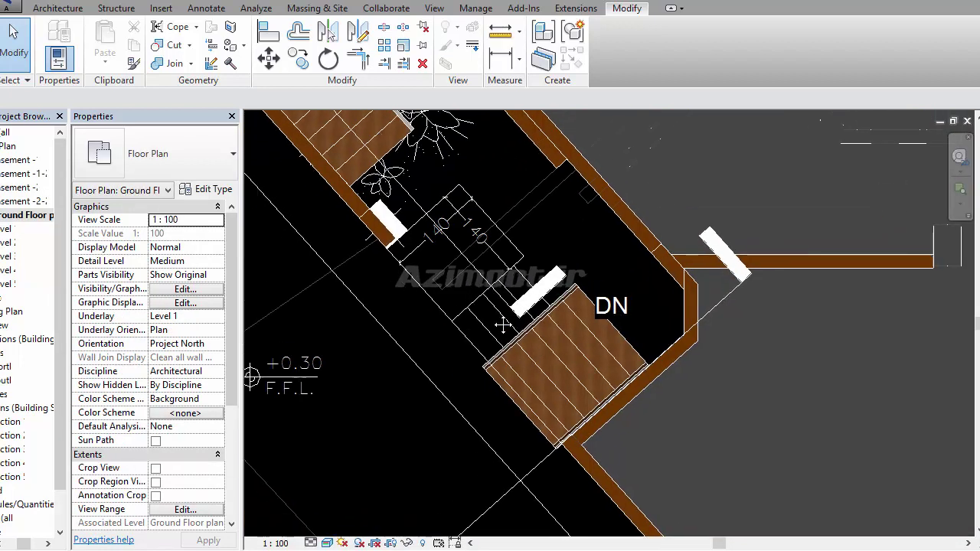
pyautogui.scroll(2, 503, 325)
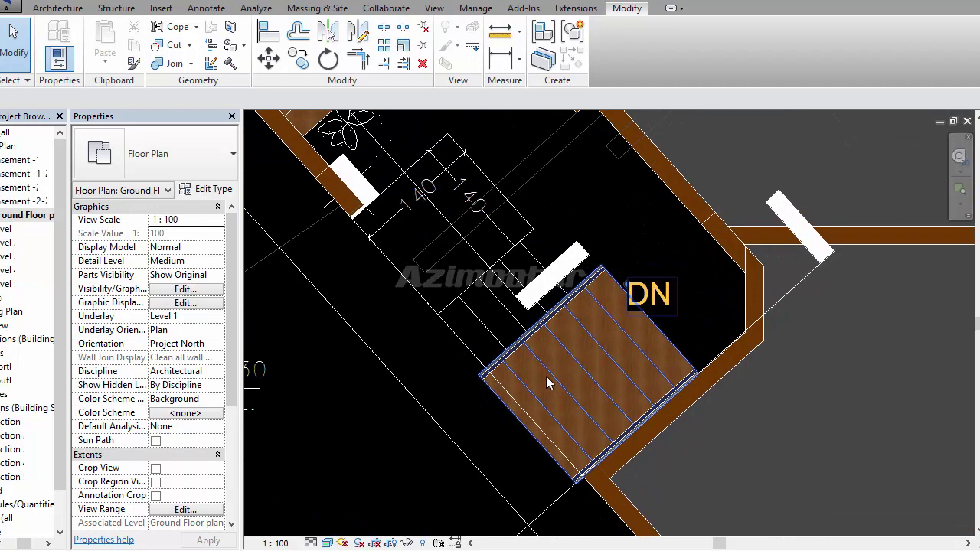
pyautogui.click(552, 375)
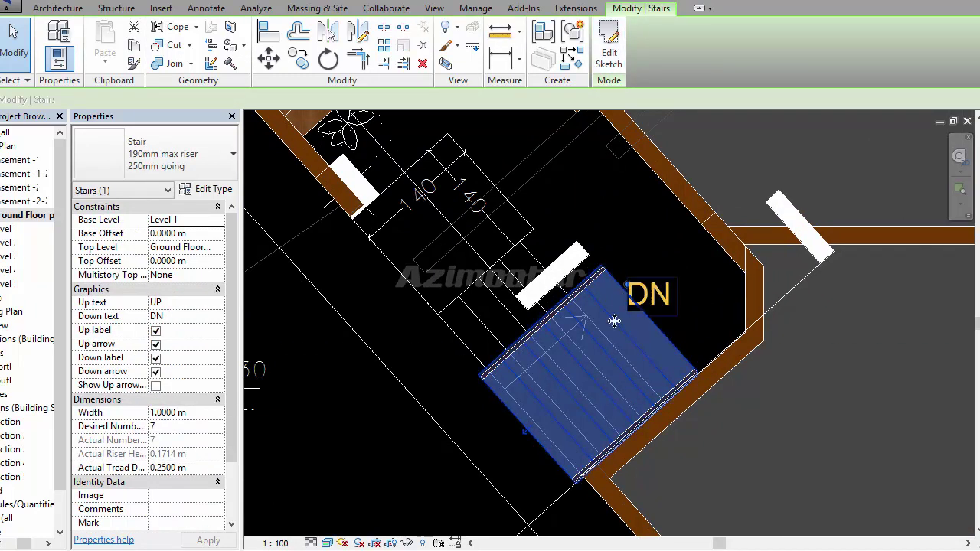
pyautogui.click(610, 66)
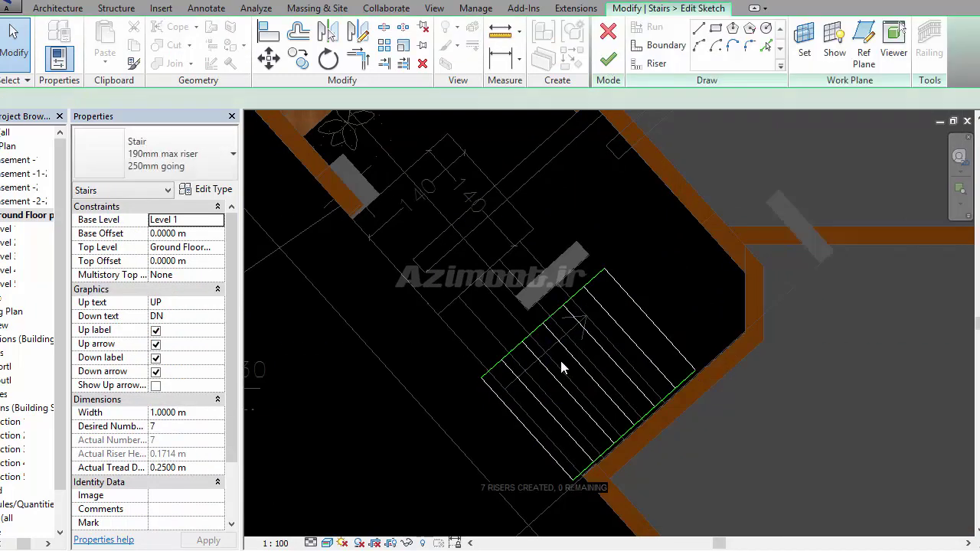
# Shift the starting riser line up-left and finish the stair sketch
pyautogui.click(534, 330)
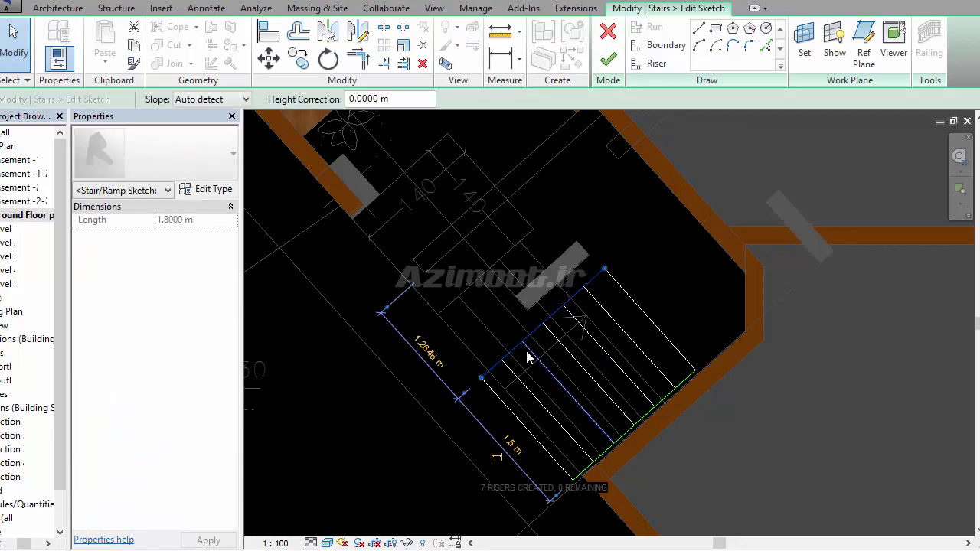
pyautogui.moveTo(518, 347); pyautogui.dragTo(476, 323)
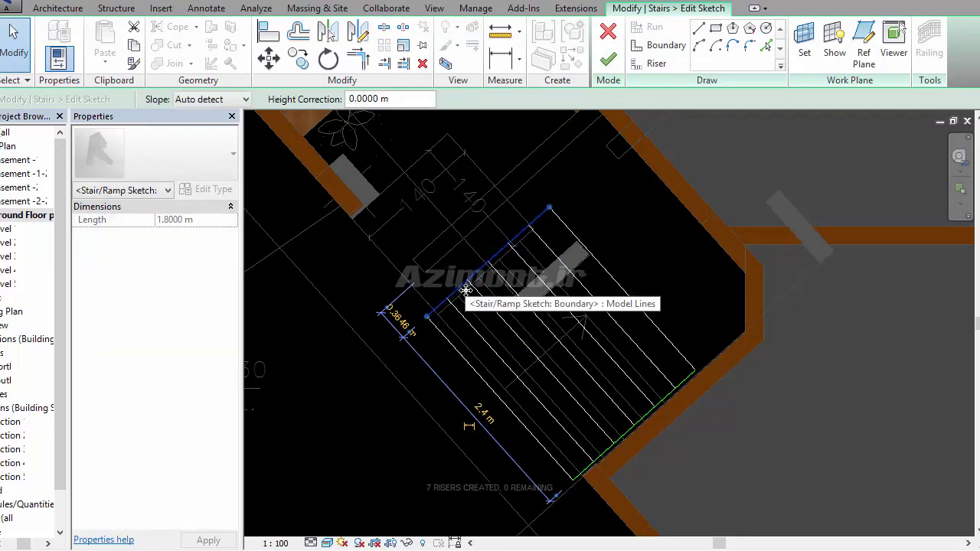
pyautogui.moveTo(476, 304); pyautogui.dragTo(465, 302)
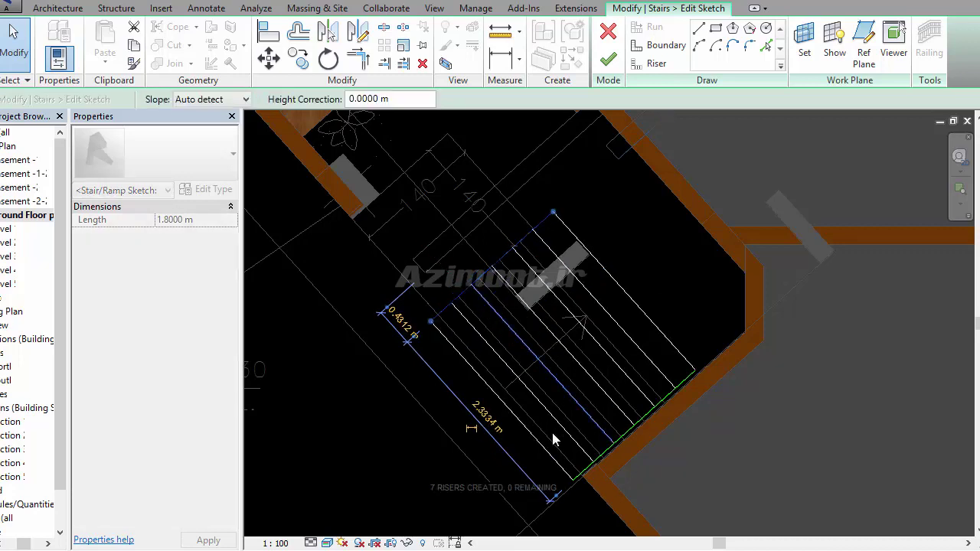
pyautogui.click(608, 59)
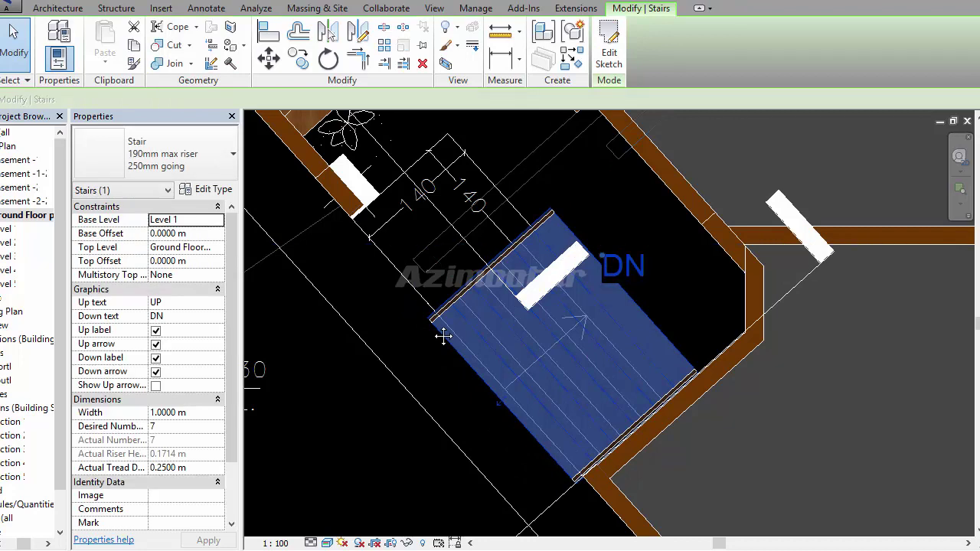
pyautogui.scroll(2, 473, 320)
pyautogui.scroll(1, 473, 320)
pyautogui.click(620, 227)
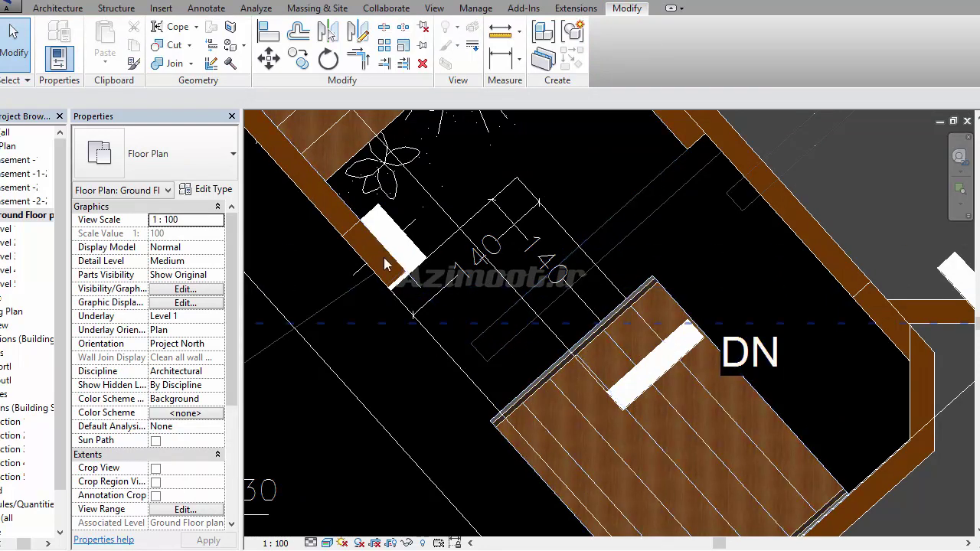
# Set up new walls as Wall 10cm2 type with unconnected 0.6 m height
pyautogui.click(57, 8)
pyautogui.click(56, 42)
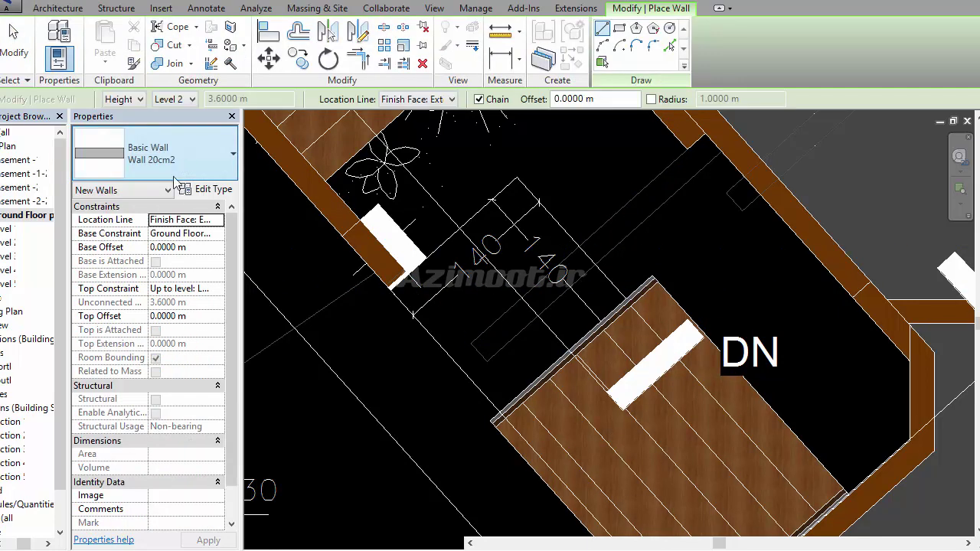
pyautogui.click(153, 153)
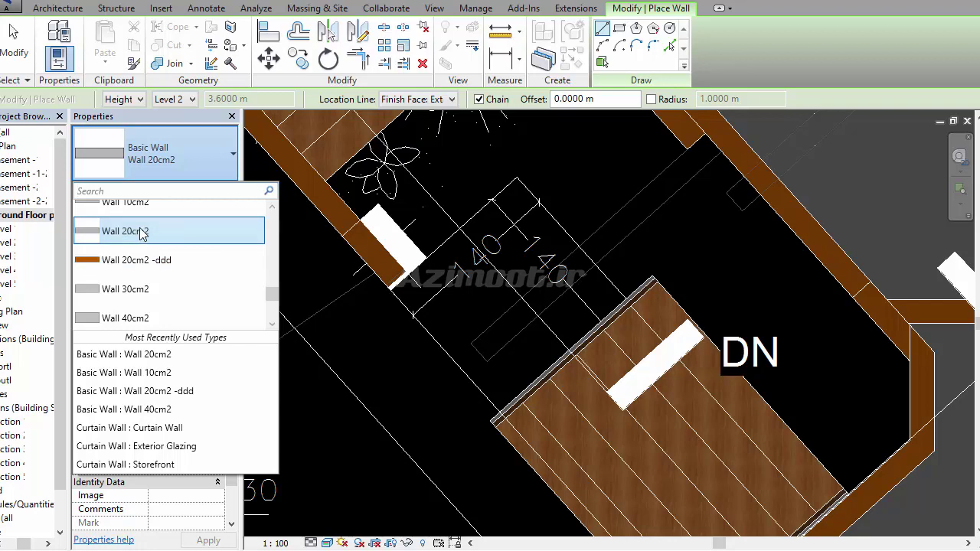
pyautogui.click(145, 253)
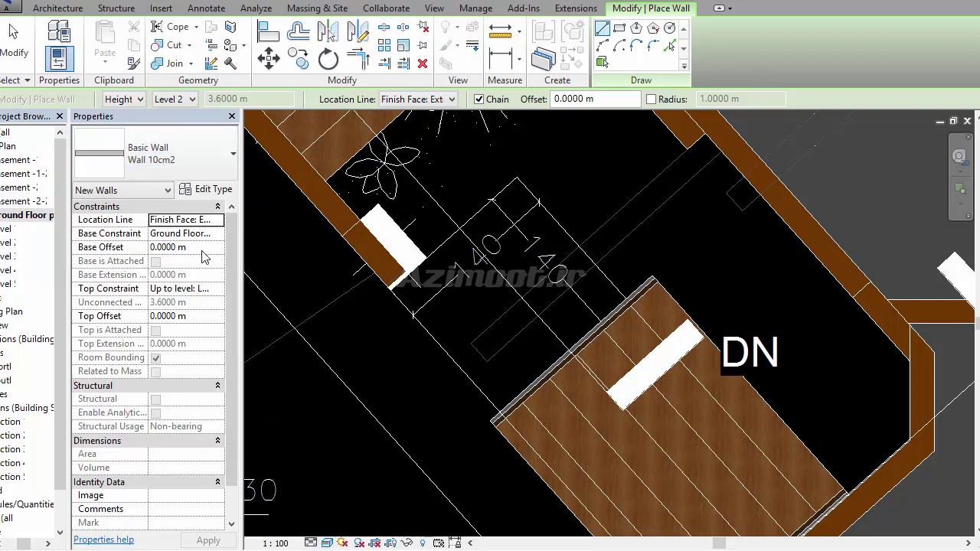
pyautogui.click(169, 100)
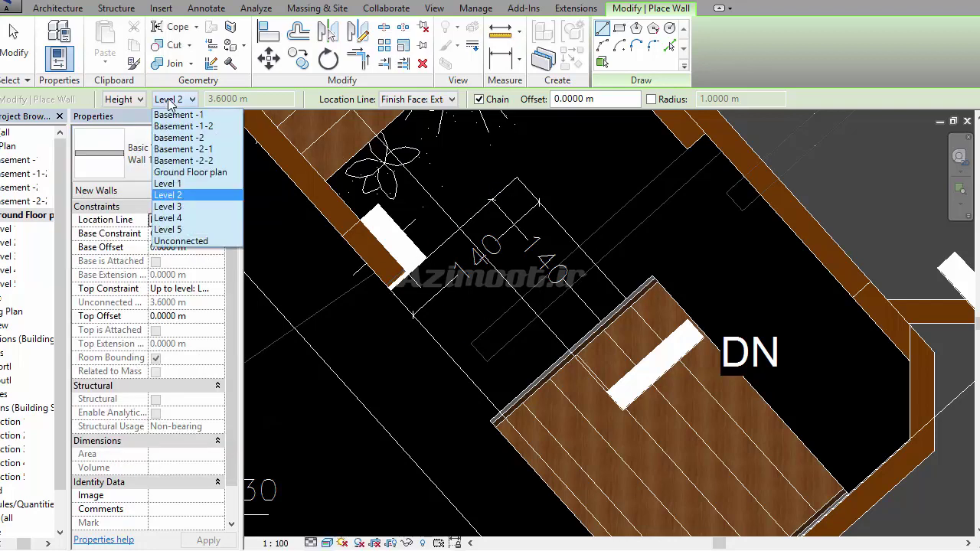
pyautogui.click(175, 240)
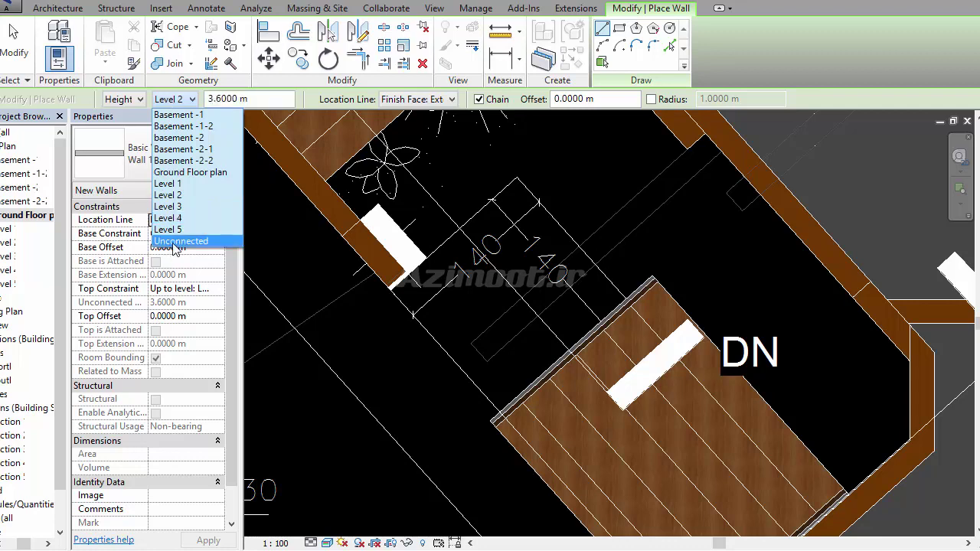
pyautogui.click(394, 289)
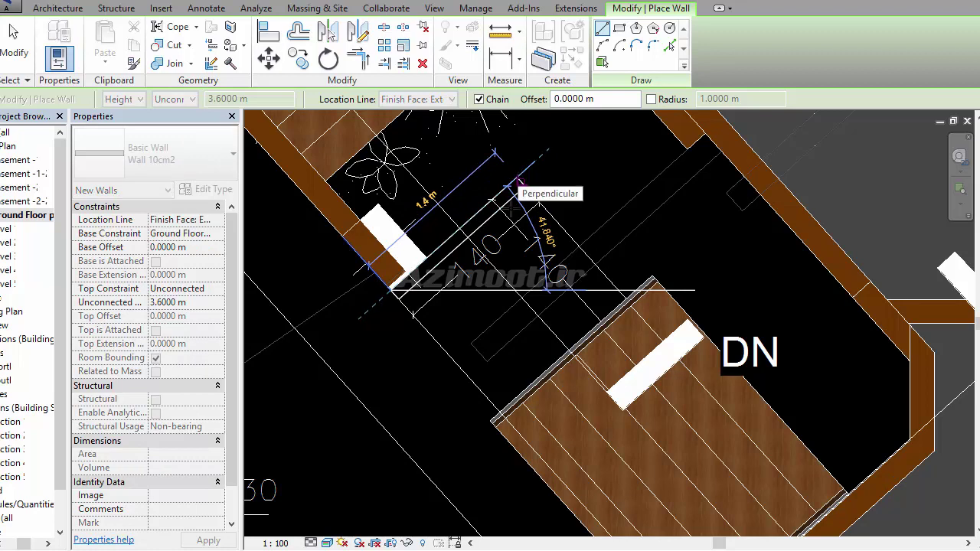
pyautogui.press('Escape')
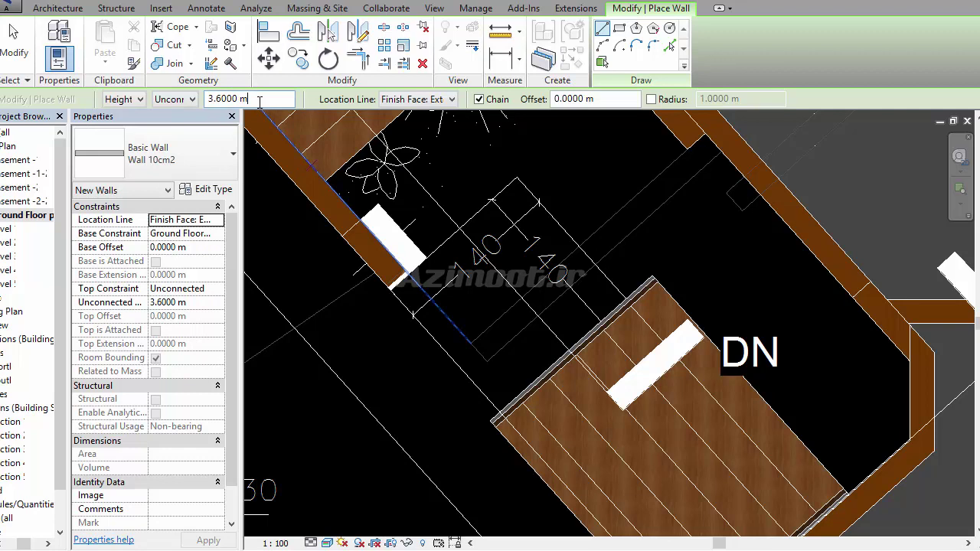
pyautogui.write('.6')
pyautogui.press('Return')
# Draw a chain of low walls enclosing the square opening beside the stair
pyautogui.click(393, 289)
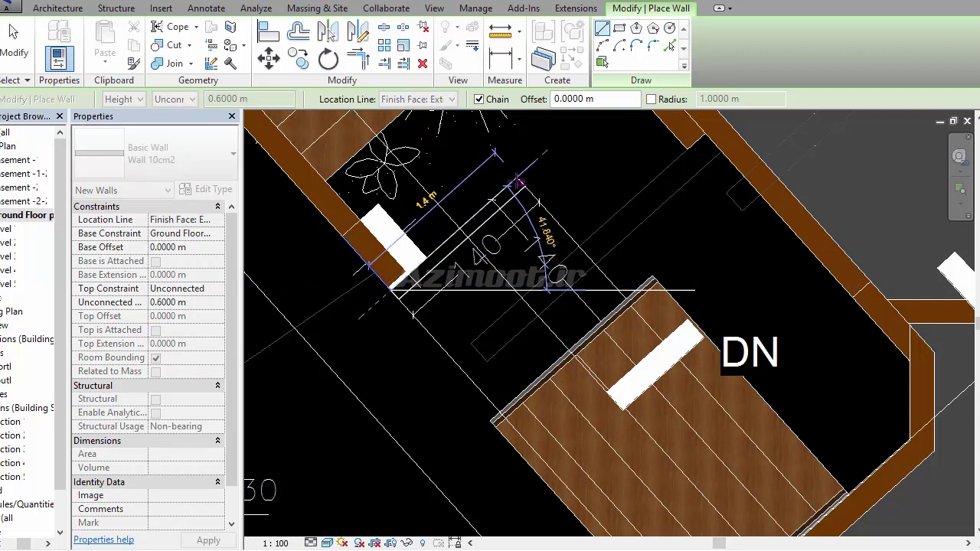
pyautogui.click(519, 181)
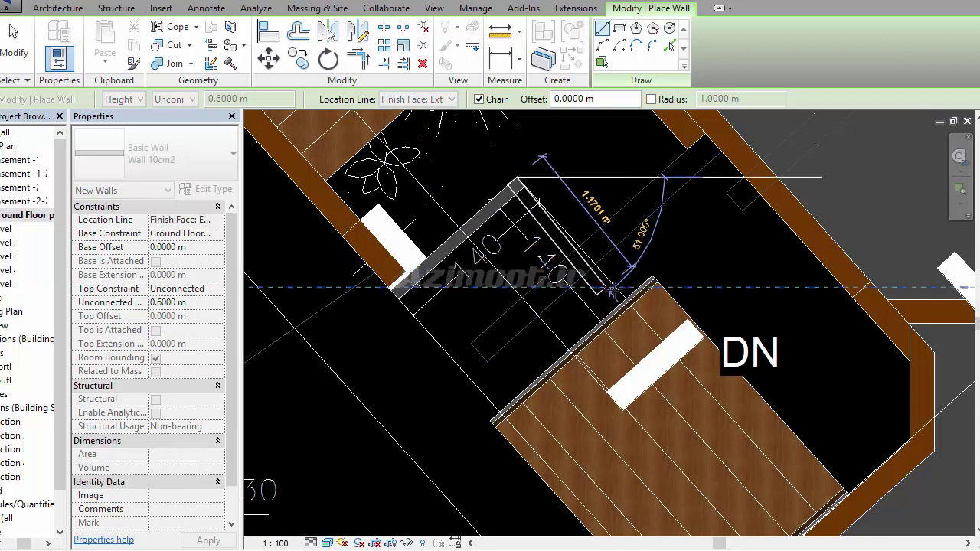
pyautogui.click(626, 300)
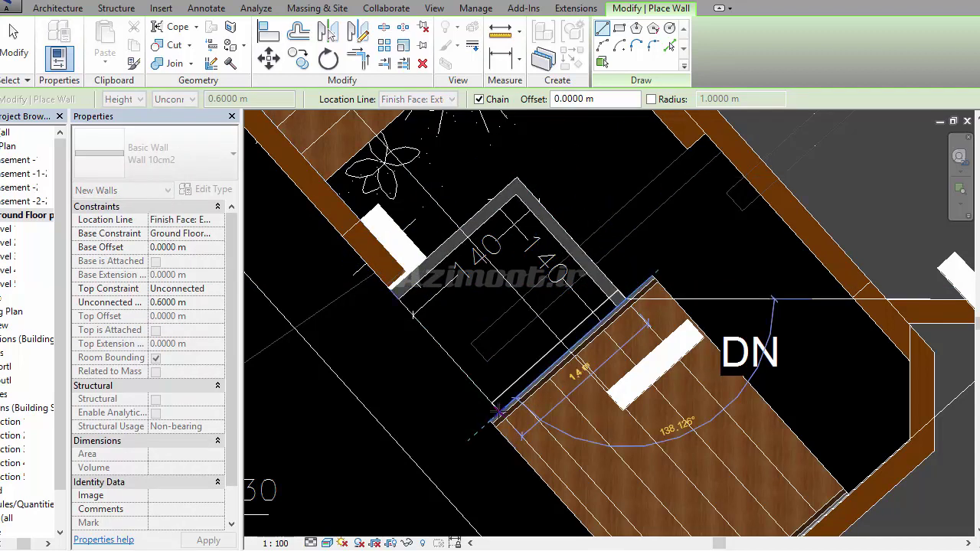
pyautogui.click(499, 412)
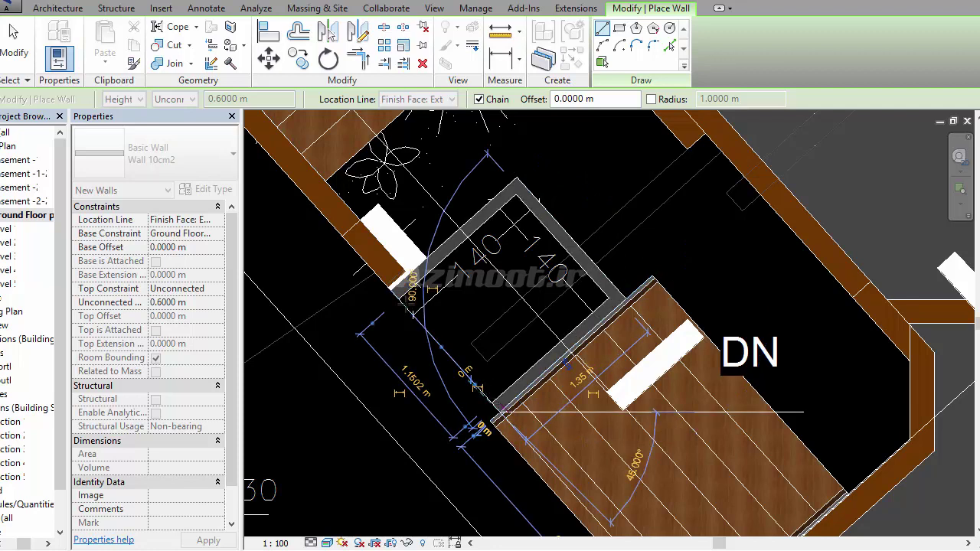
pyautogui.click(404, 297)
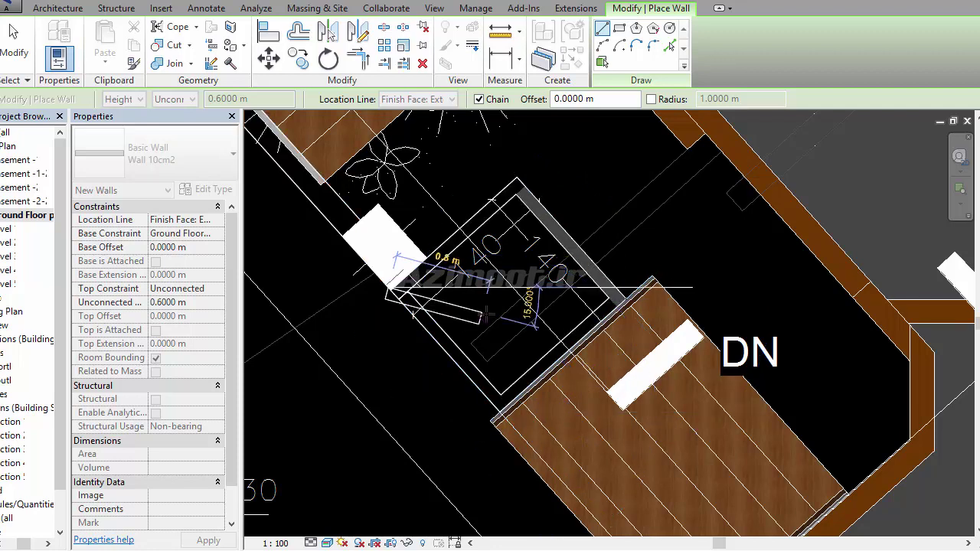
pyautogui.press('Escape')
# In the 3D view, set the four box walls' base constraint to Level 1
pyautogui.hotkey('ctrl', 'Tab')
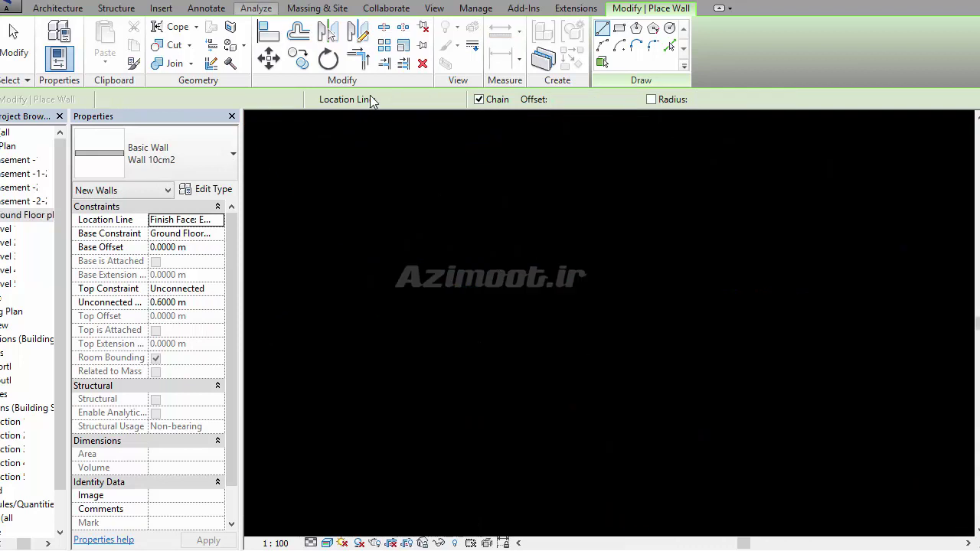
pyautogui.press('Escape')
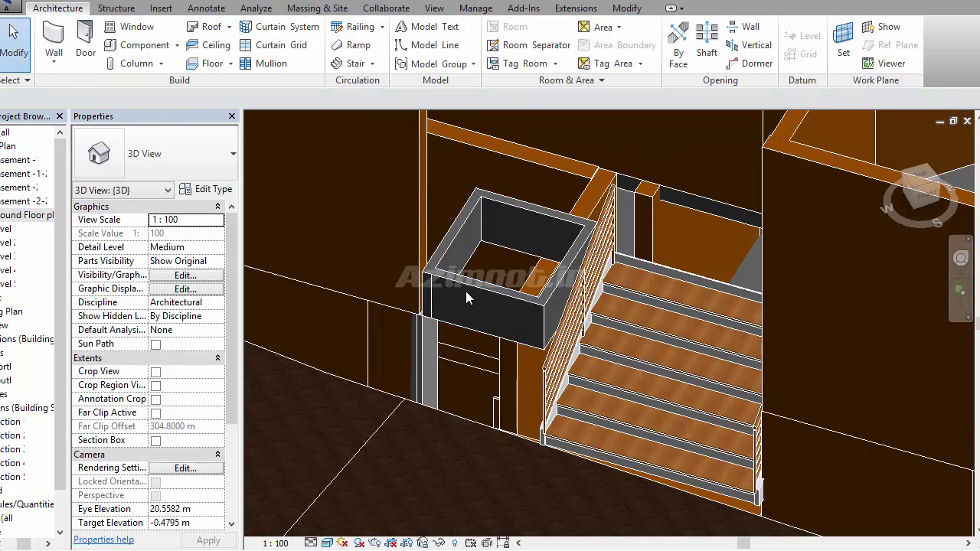
pyautogui.click(469, 287)
pyautogui.keyDown('ctrl'); pyautogui.click(450, 230); pyautogui.keyUp('ctrl')
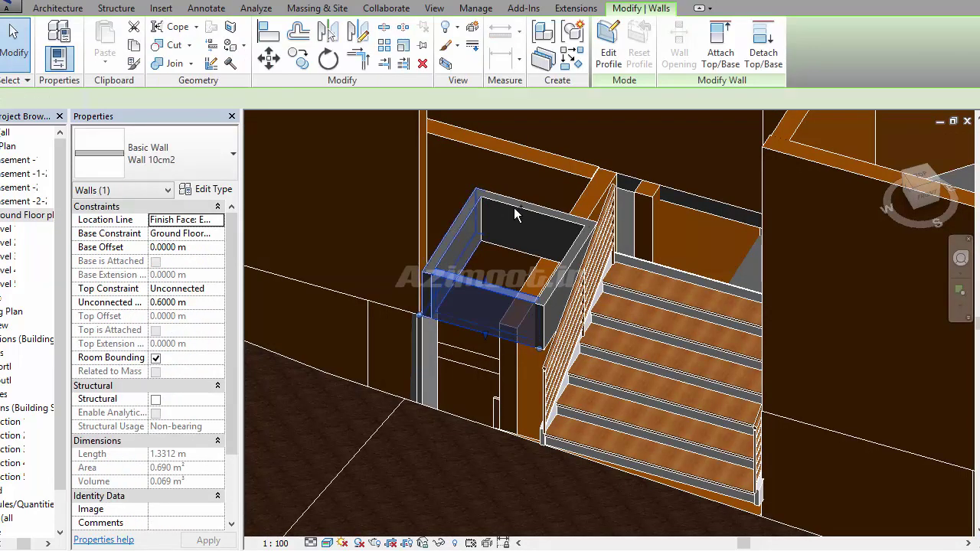
pyautogui.keyDown('ctrl'); pyautogui.click(562, 278); pyautogui.keyUp('ctrl')
pyautogui.keyDown('ctrl'); pyautogui.click(404, 309); pyautogui.keyUp('ctrl')
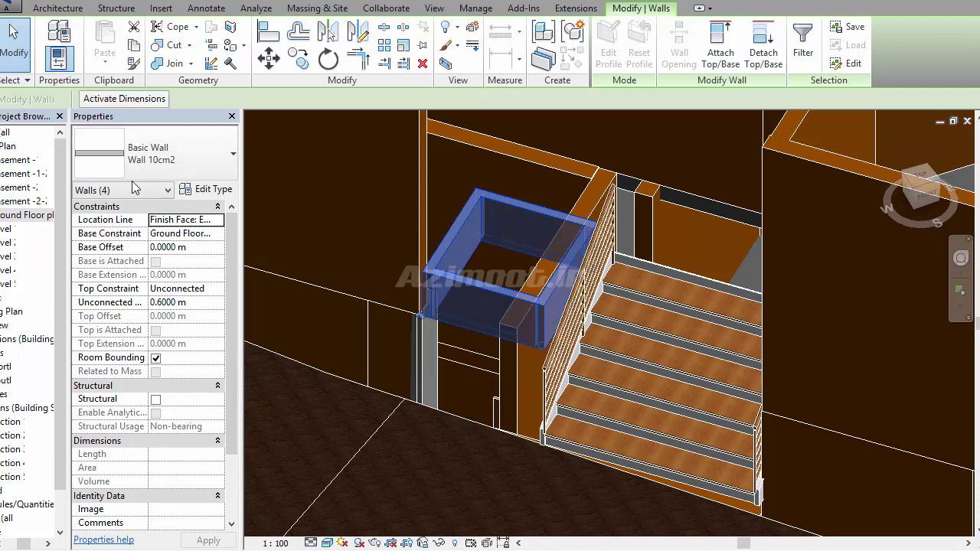
pyautogui.click(207, 234)
pyautogui.click(217, 233)
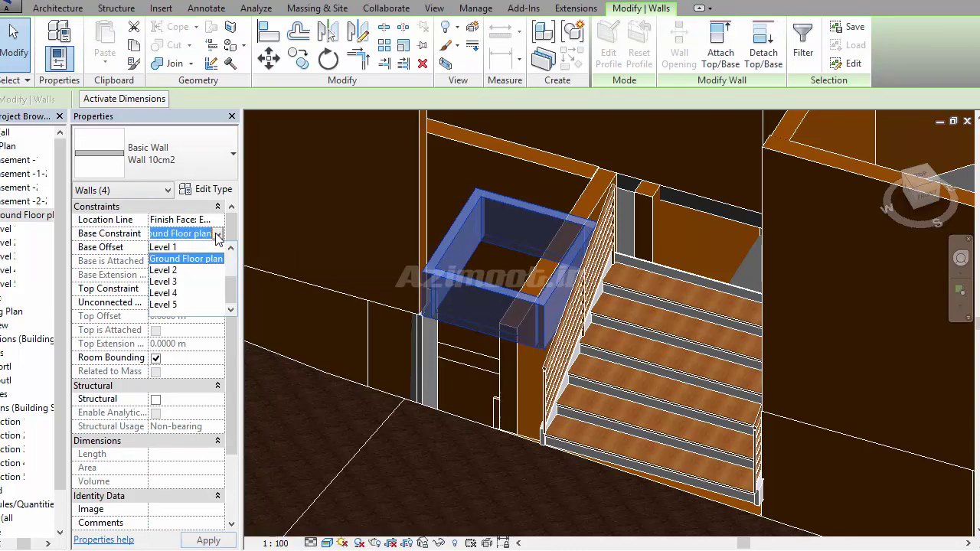
pyautogui.click(172, 256)
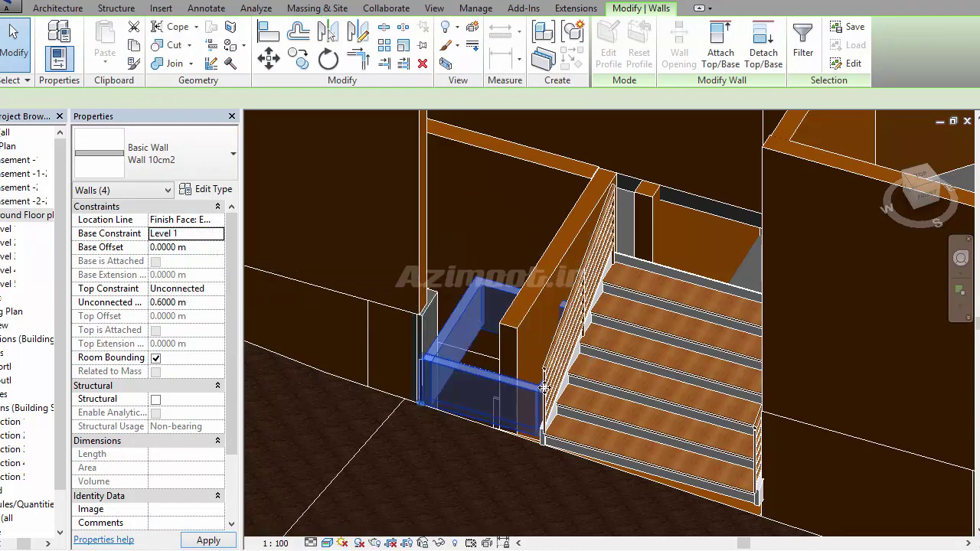
pyautogui.press('Escape')
# Lower the top of the wall beside the stair railing and look into the stairwell
pyautogui.scroll(-2, 545, 313)
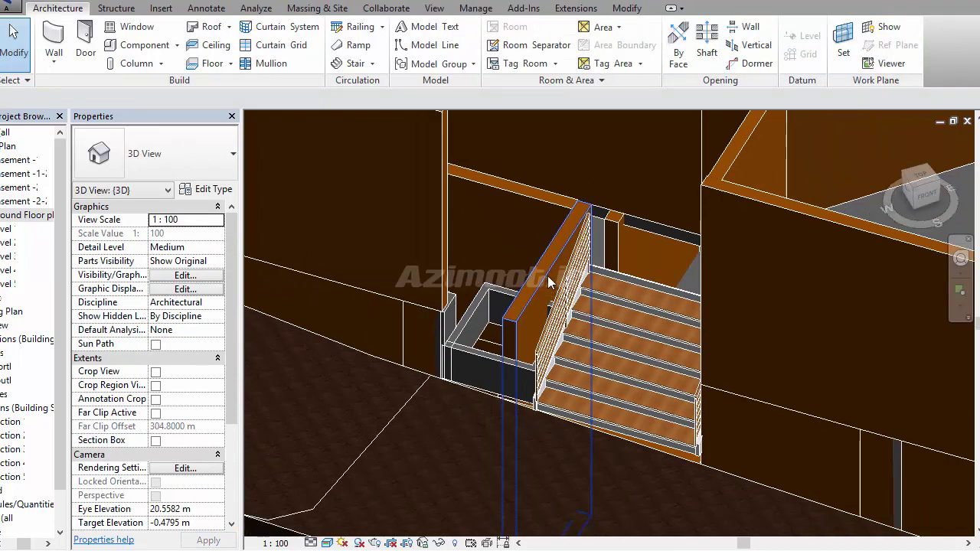
pyautogui.click(549, 289)
pyautogui.scroll(1, 563, 299)
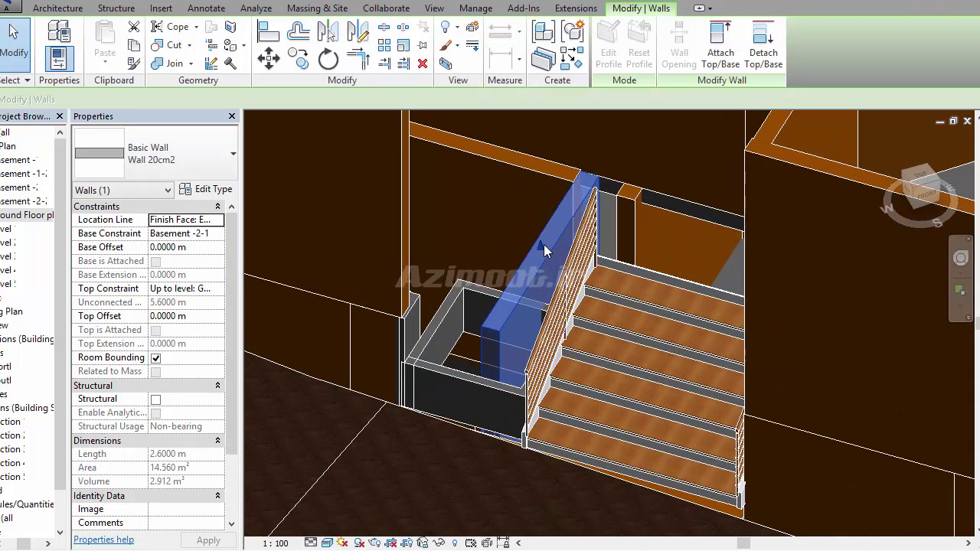
pyautogui.moveTo(541, 243); pyautogui.dragTo(545, 329)
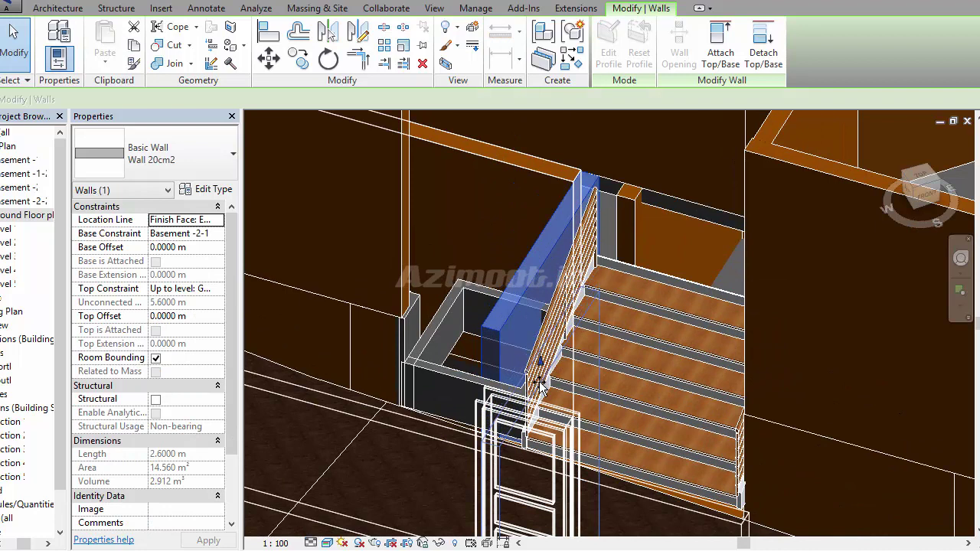
pyautogui.press('Escape')
pyautogui.scroll(-1, 539, 234)
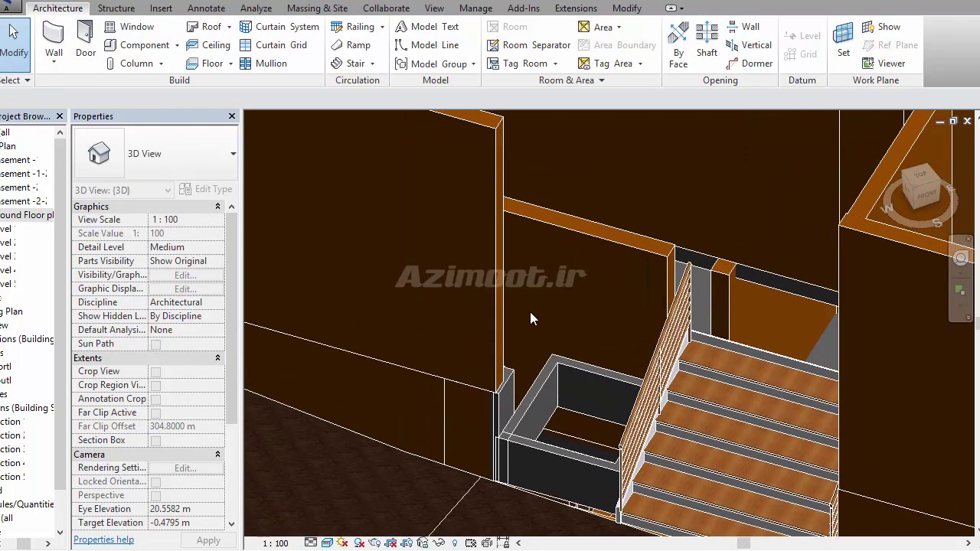
pyautogui.scroll(-1, 530, 311)
pyautogui.moveTo(589, 450)
pyautogui.keyDown('shift'); pyautogui.mouseDown(button='middle')
pyautogui.moveTo(554, 374)
pyautogui.moveTo(477, 516)
pyautogui.mouseUp(button='middle'); pyautogui.keyUp('shift')
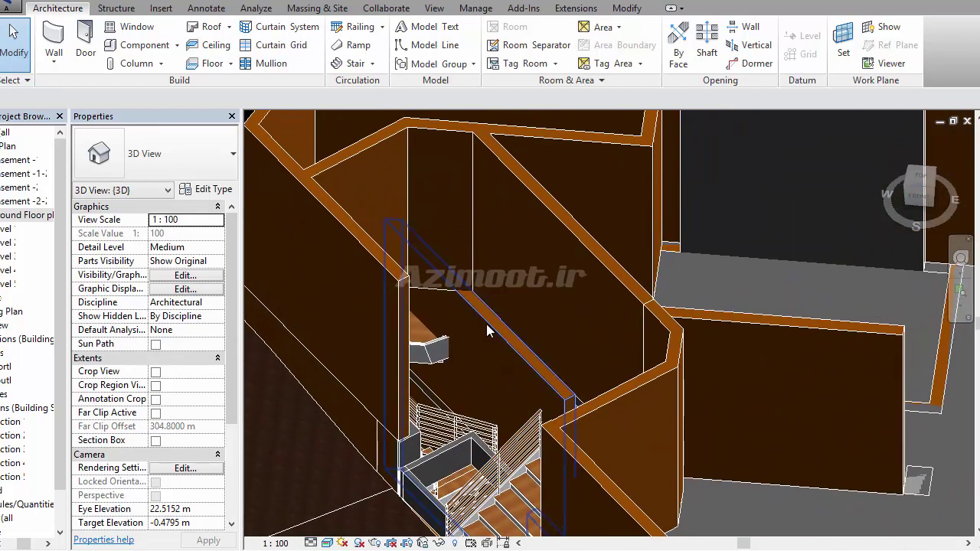
# Select the stairwell shaft opening and orbit, pan and zoom the 3D view to frame it
pyautogui.click(467, 322)
pyautogui.moveTo(459, 318)
pyautogui.keyDown('shift'); pyautogui.mouseDown(button='middle')
pyautogui.moveTo(416, 343)
pyautogui.moveTo(405, 333)
pyautogui.mouseUp(button='middle'); pyautogui.keyUp('shift')
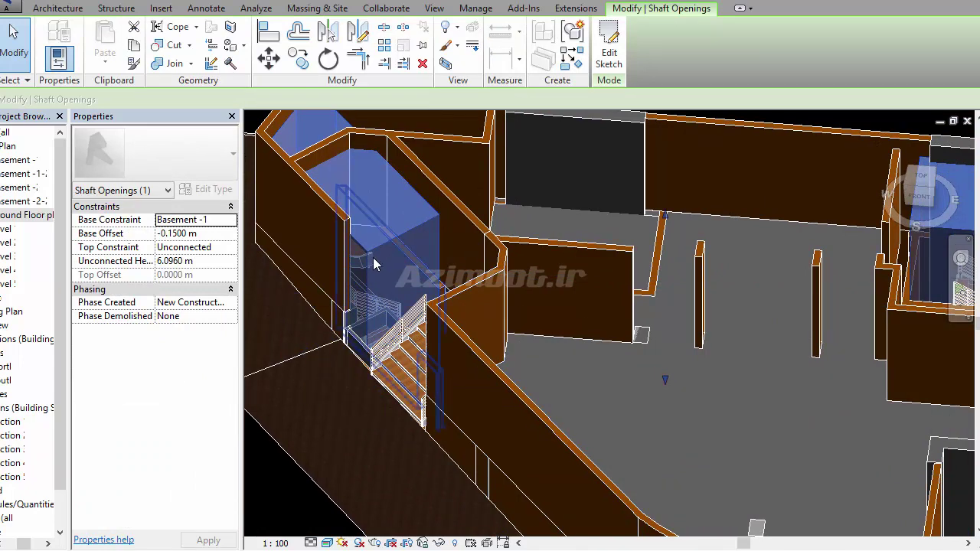
pyautogui.moveTo(437, 339); pyautogui.dragTo(477, 358, button='middle')
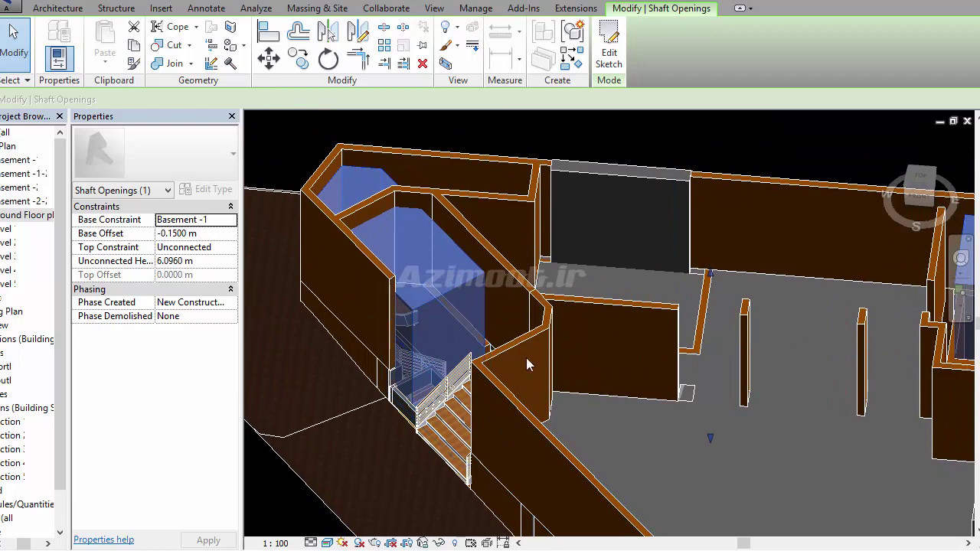
pyautogui.moveTo(449, 314); pyautogui.dragTo(384, 310, button='middle')
pyautogui.moveTo(470, 395); pyautogui.dragTo(611, 375, button='middle')
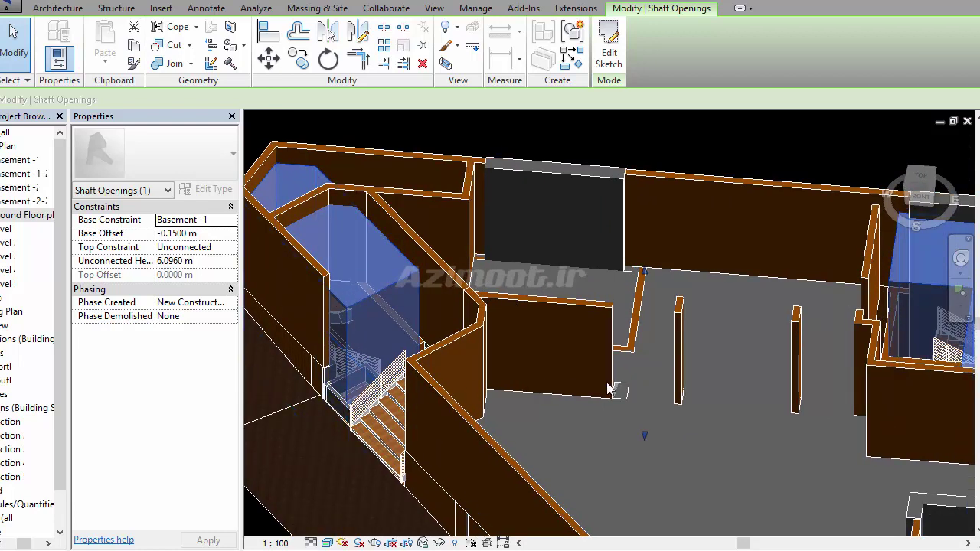
pyautogui.scroll(-2, 612, 390)
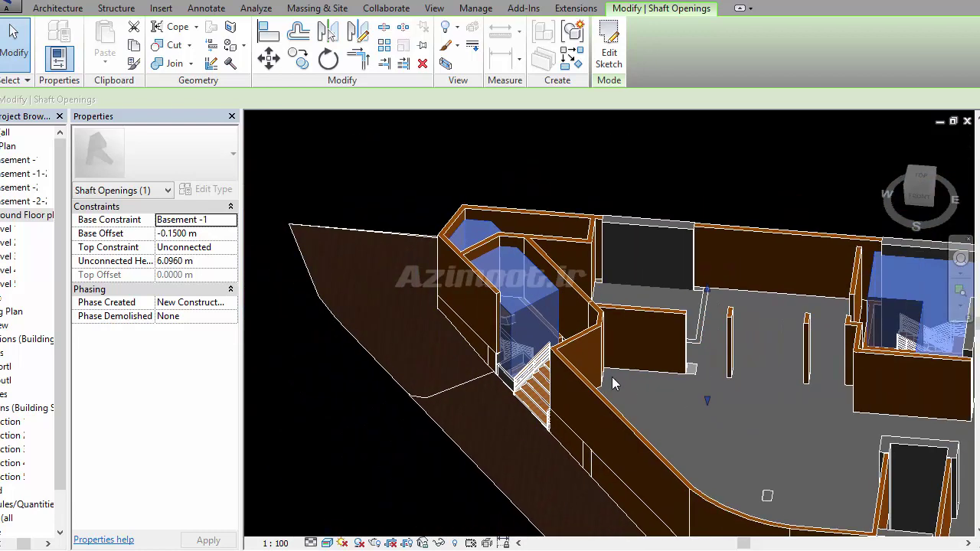
pyautogui.moveTo(422, 357); pyautogui.dragTo(318, 357, button='middle')
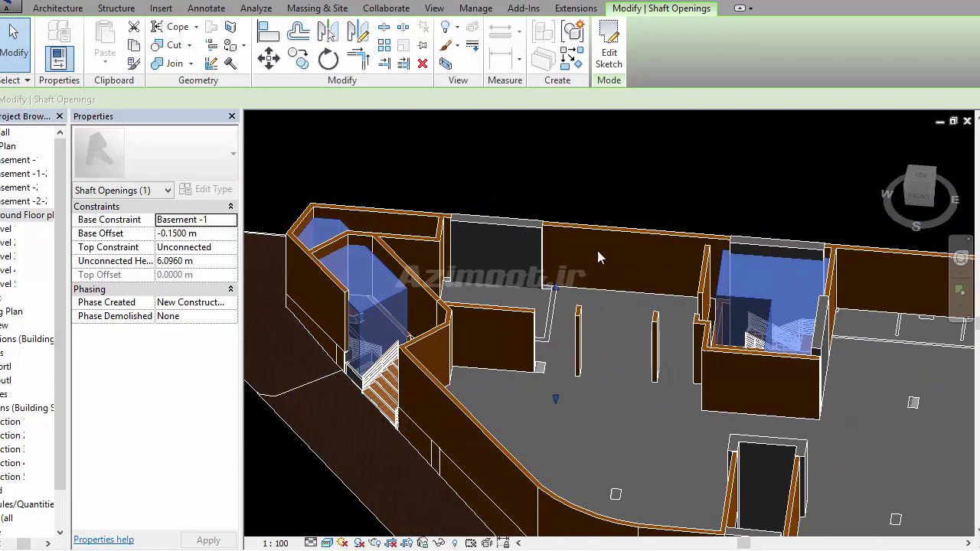
# Drag the shaft's top down to a 2.0058 m unconnected height, then open the Ground Floor plan
pyautogui.moveTo(548, 320)
pyautogui.mouseDown()
pyautogui.moveTo(550, 392)
pyautogui.moveTo(511, 433)
pyautogui.mouseUp()
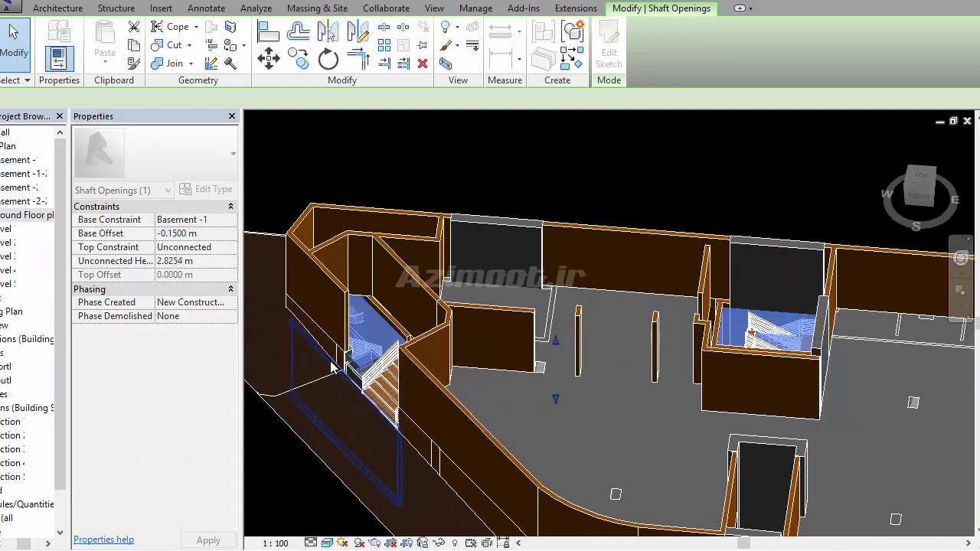
pyautogui.scroll(3, 714, 363)
pyautogui.moveTo(723, 330)
pyautogui.mouseDown()
pyautogui.moveTo(726, 383)
pyautogui.moveTo(720, 359)
pyautogui.mouseUp()
pyautogui.press('Escape')
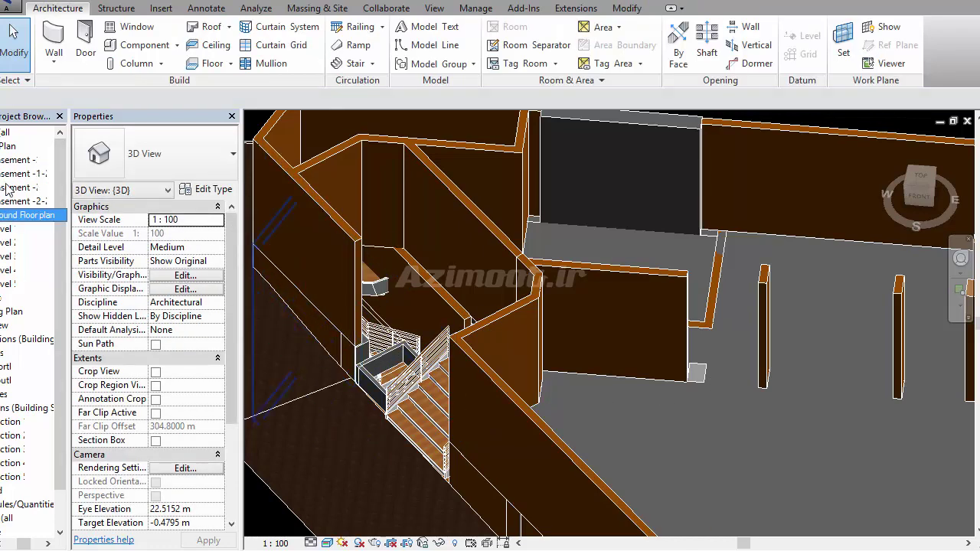
pyautogui.click(34, 217)
# Open the Ground Floor plan and zoom out to show the whole stairwell
pyautogui.click(37, 218)
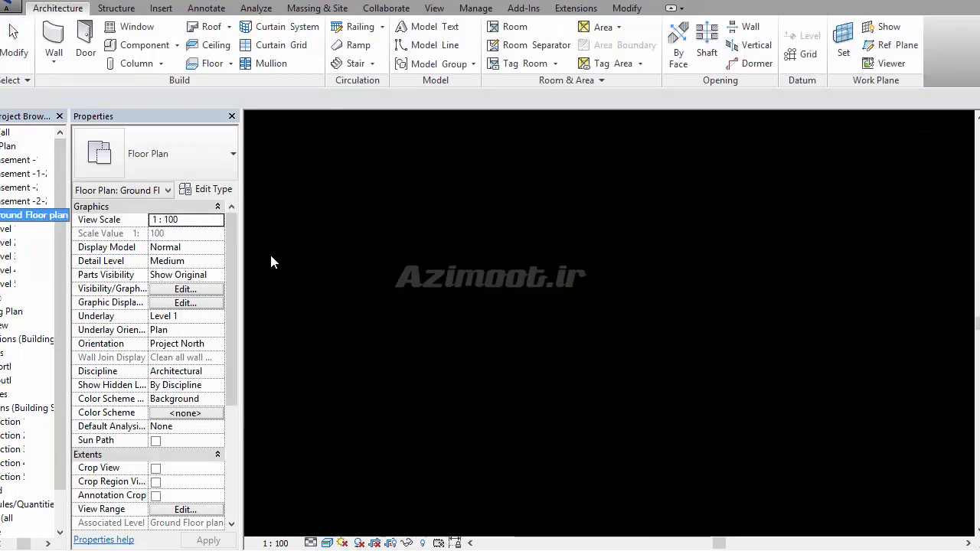
pyautogui.moveTo(571, 458); pyautogui.dragTo(504, 281, button='middle')
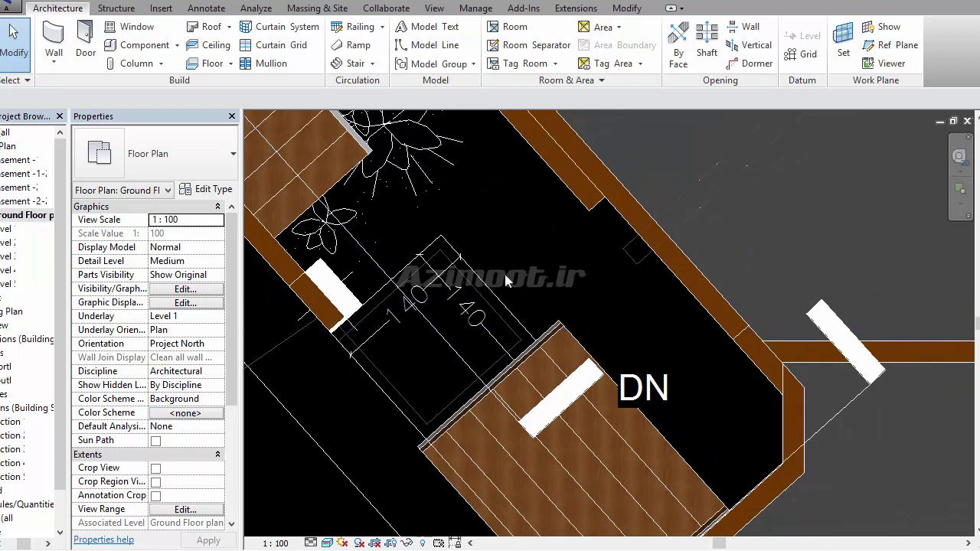
pyautogui.scroll(-2, 475, 318)
pyautogui.moveTo(457, 228); pyautogui.dragTo(531, 304, button='middle')
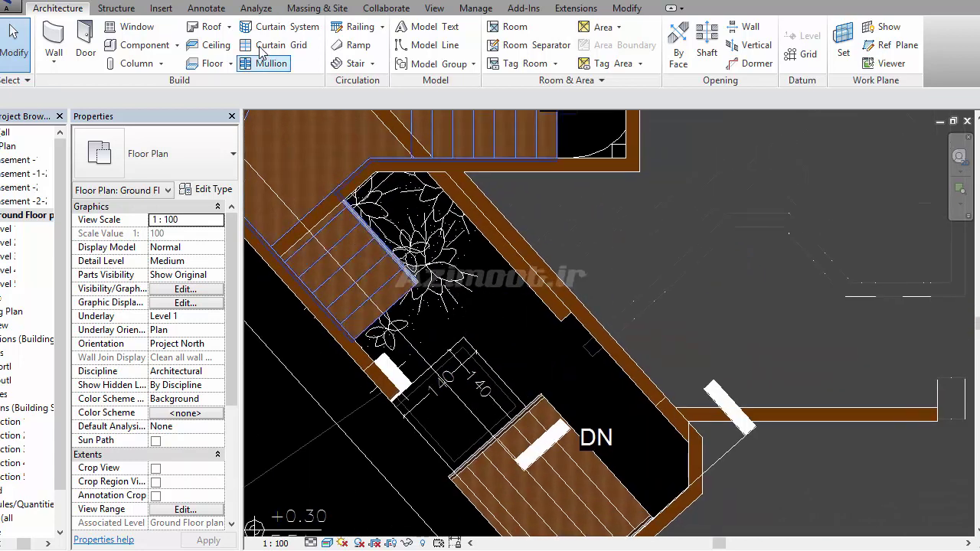
# Start a Floor 20cm2 sketch and pick the five surrounding wall edges as boundary lines
pyautogui.click(211, 64)
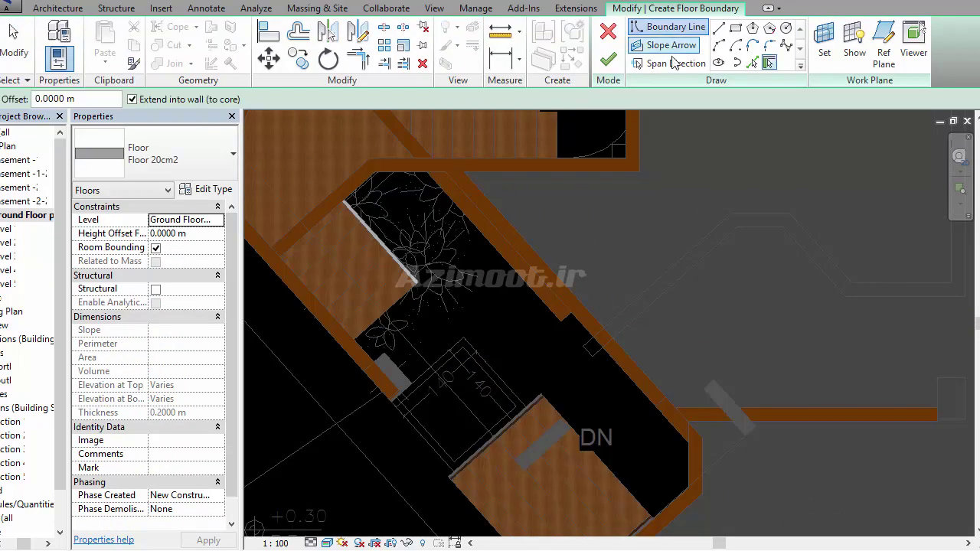
pyautogui.click(753, 63)
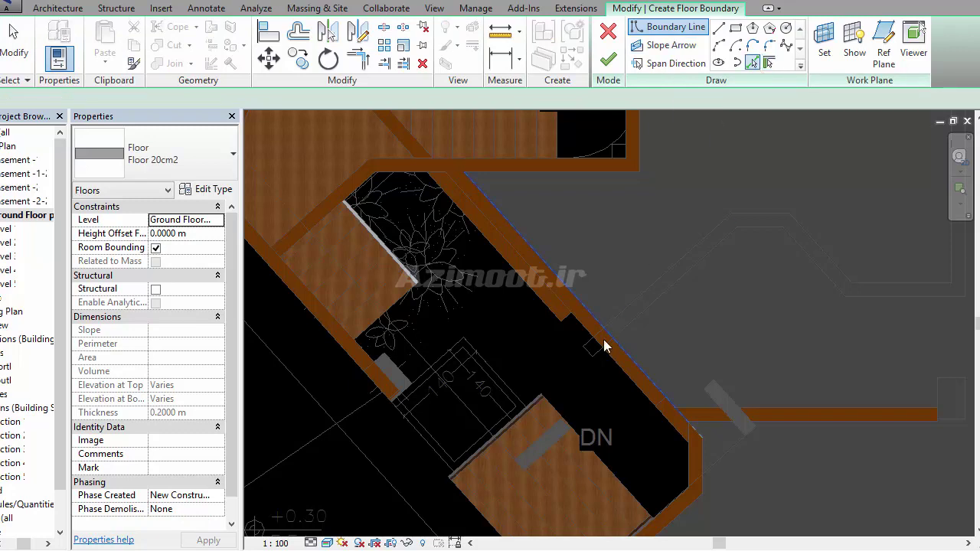
pyautogui.click(590, 337)
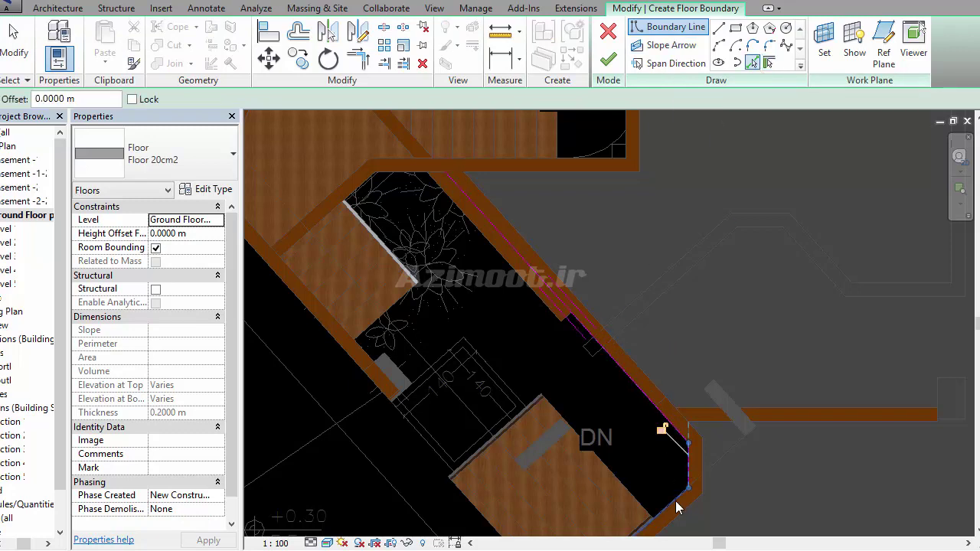
pyautogui.click(634, 504)
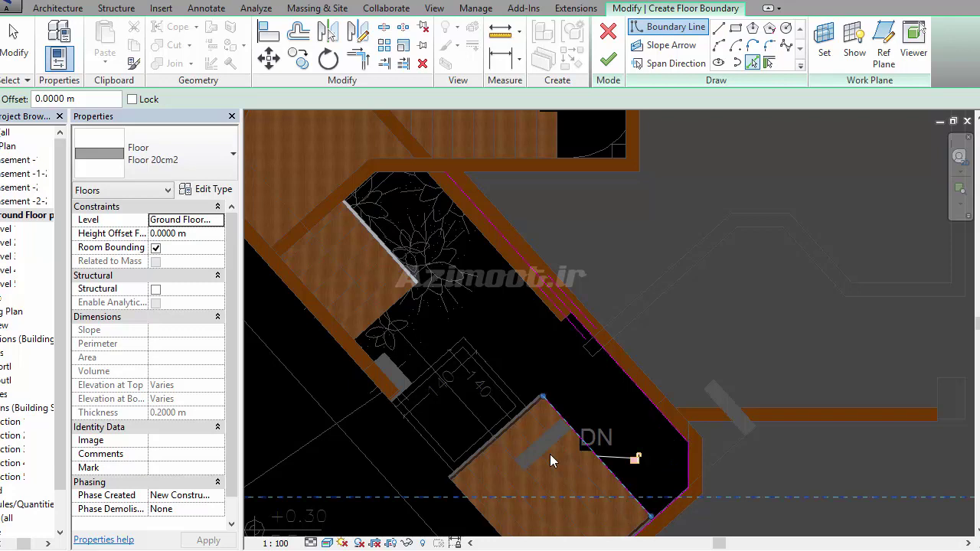
pyautogui.click(524, 401)
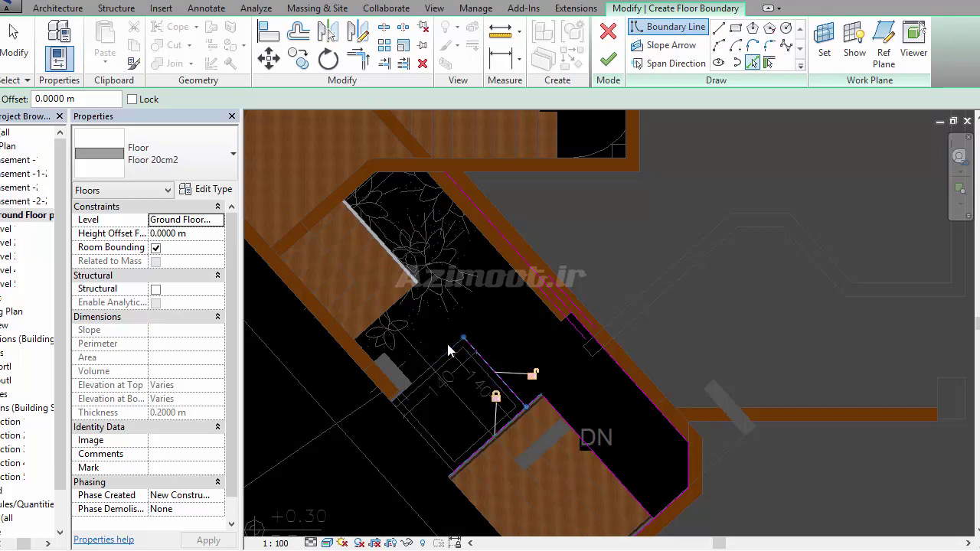
pyautogui.click(368, 367)
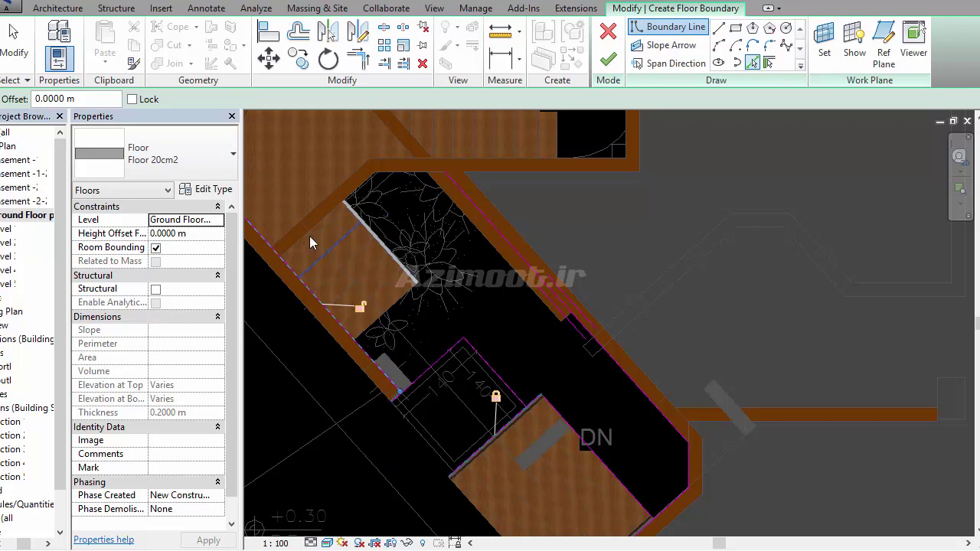
pyautogui.click(423, 173)
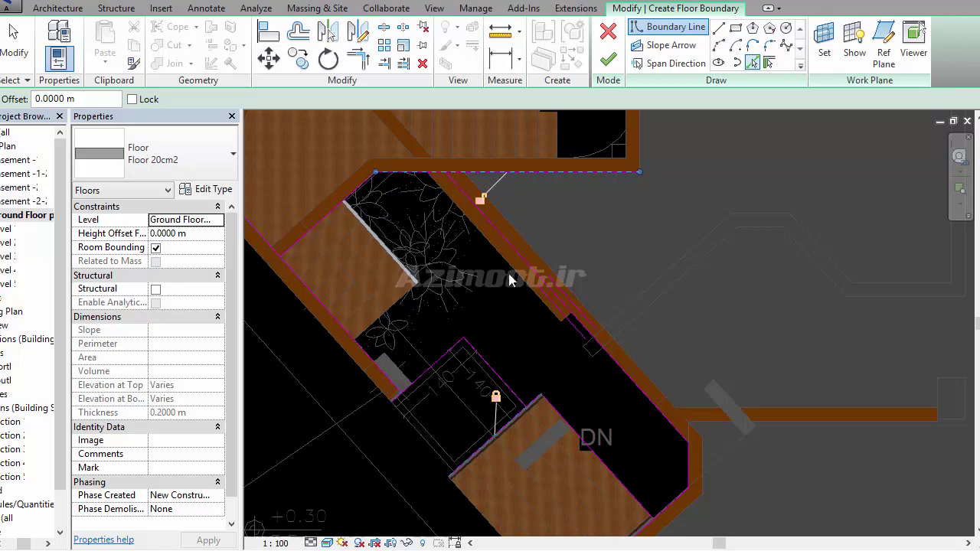
# Trim the top and diagonal boundary lines into a corner with Trim/Extend to Corner
pyautogui.click(358, 59)
pyautogui.click(448, 204)
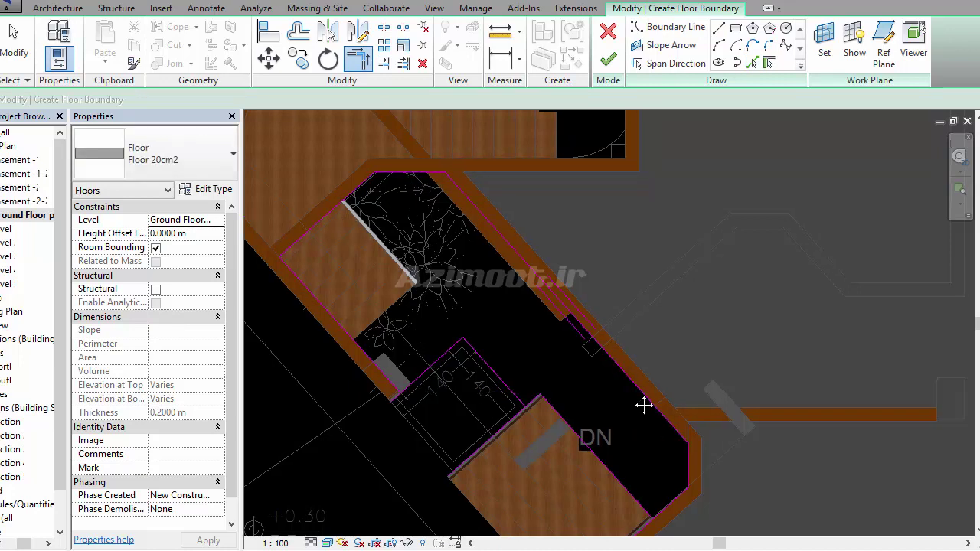
pyautogui.moveTo(645, 404); pyautogui.dragTo(516, 326, button='middle')
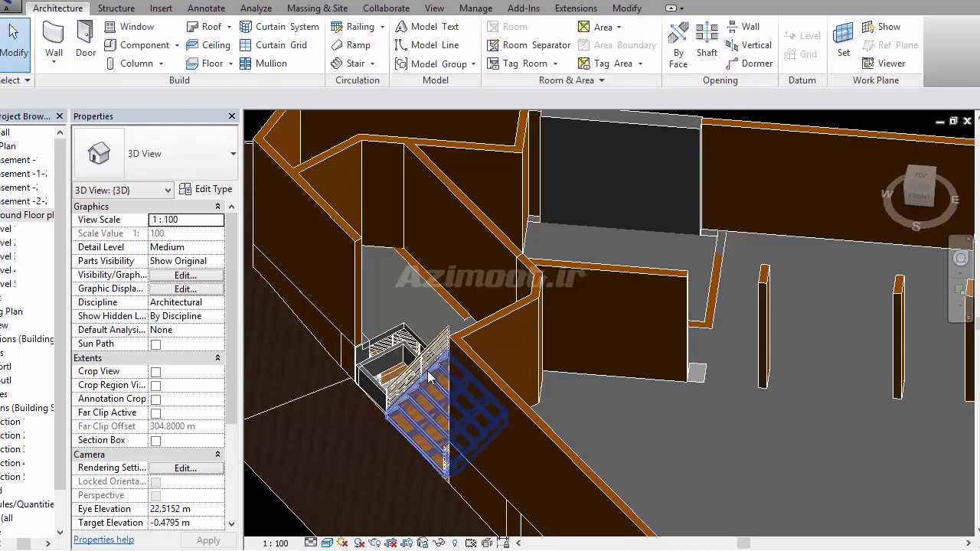
# In 3D, select all four low walls of the small box beside the stair
pyautogui.moveTo(464, 395)
pyautogui.keyDown('shift'); pyautogui.mouseDown(button='middle')
pyautogui.moveTo(504, 367)
pyautogui.moveTo(646, 160)
pyautogui.mouseUp(button='middle'); pyautogui.keyUp('shift')
pyautogui.scroll(4, 526, 350)
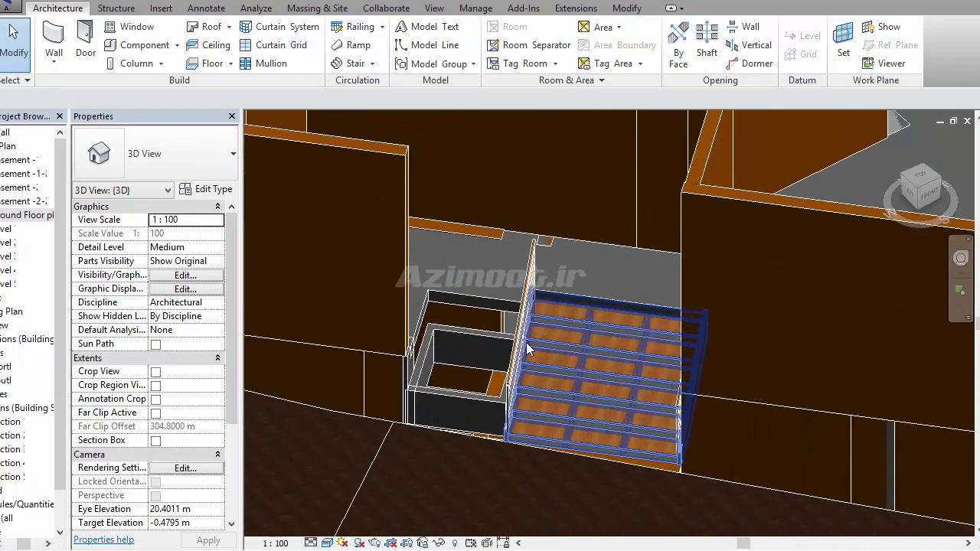
pyautogui.scroll(1, 472, 337)
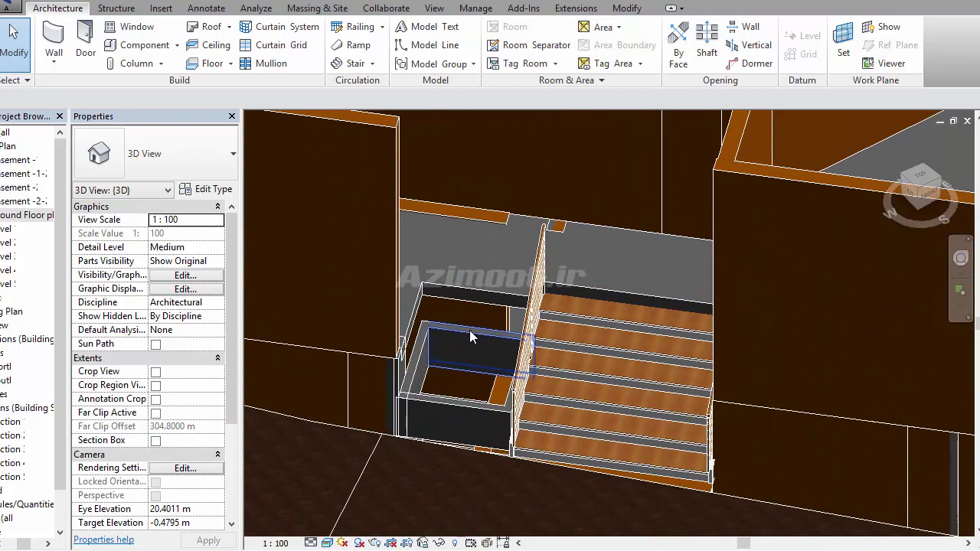
pyautogui.click(459, 334)
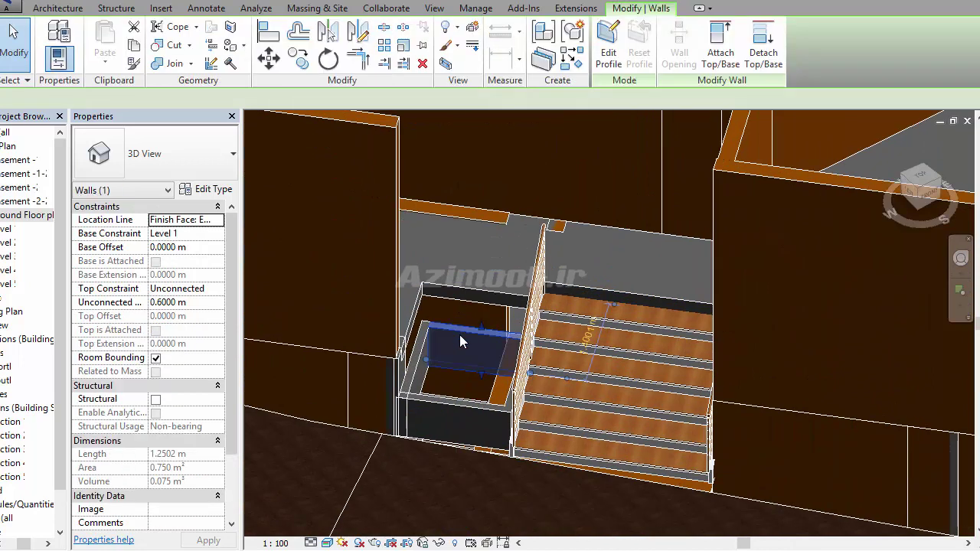
pyautogui.keyDown('ctrl'); pyautogui.click(421, 387); pyautogui.keyUp('ctrl')
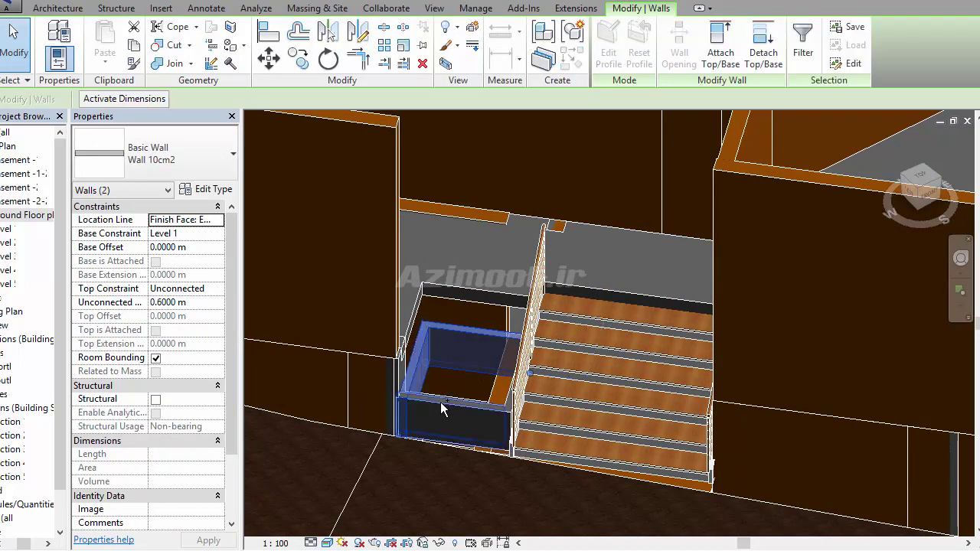
pyautogui.keyDown('ctrl'); pyautogui.click(442, 406); pyautogui.keyUp('ctrl')
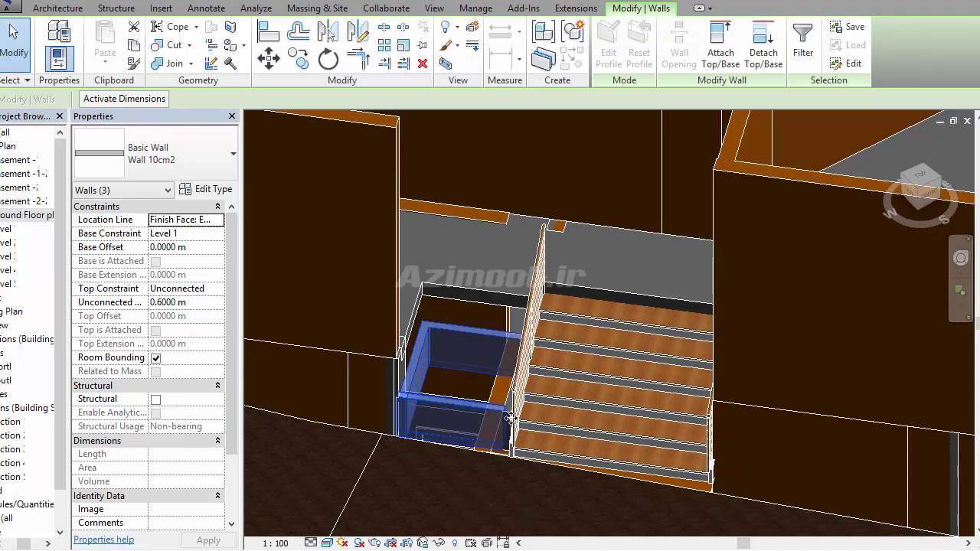
pyautogui.scroll(1, 510, 419)
pyautogui.scroll(1, 509, 410)
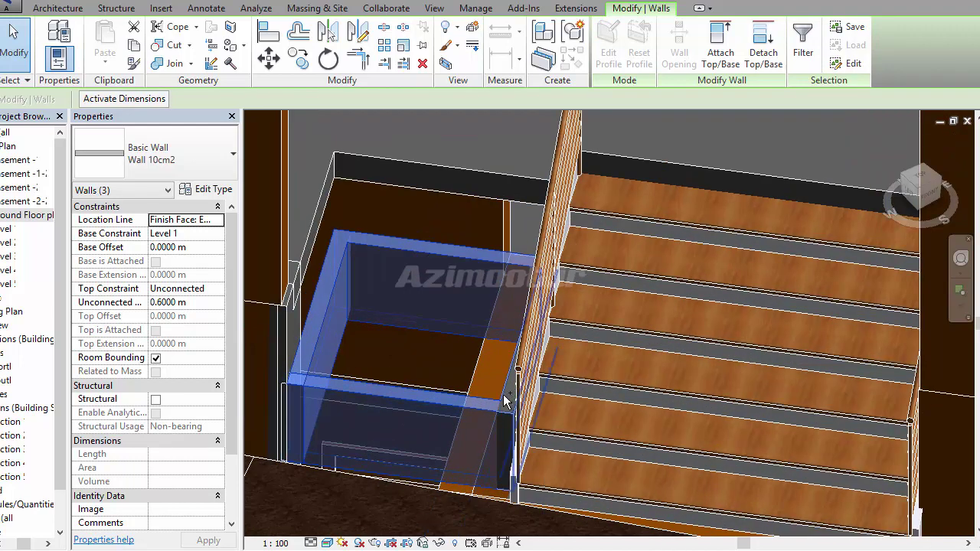
pyautogui.keyDown('ctrl'); pyautogui.click(436, 301); pyautogui.keyUp('ctrl')
# Set the selected walls' Unconnected Height to 1.5 m
pyautogui.click(192, 303)
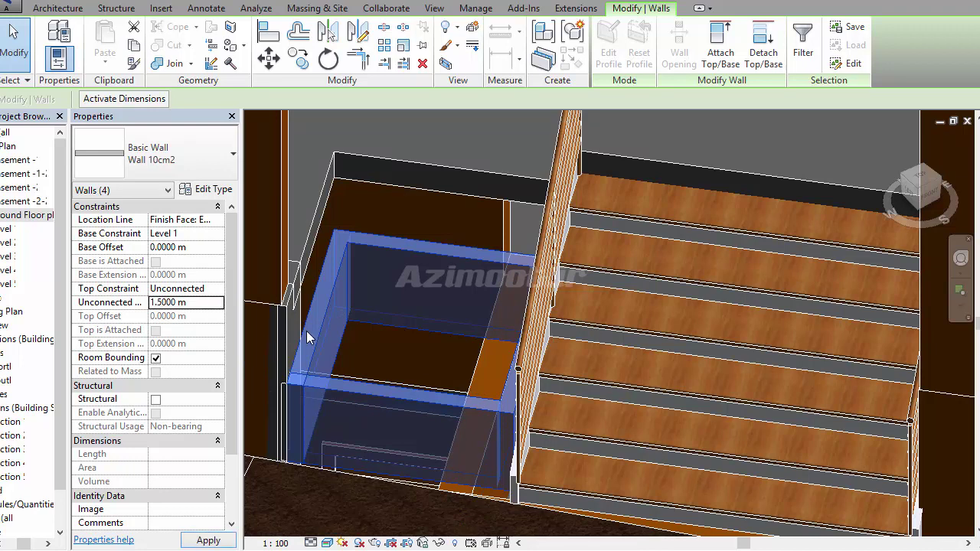
pyautogui.press('Return')
pyautogui.press('Escape')
pyautogui.scroll(-4, 374, 336)
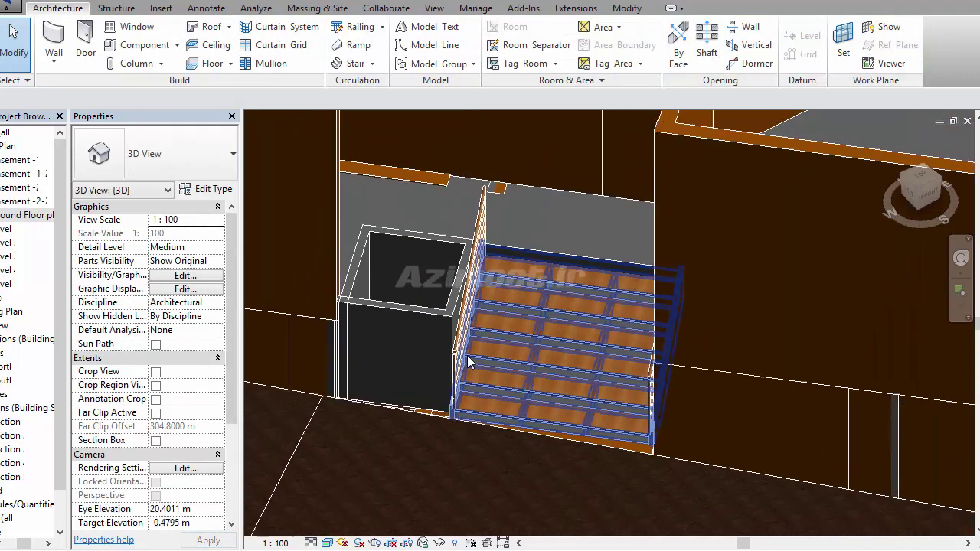
pyautogui.scroll(-2, 469, 363)
pyautogui.scroll(-2, 416, 353)
# Open the Ground Floor plan and zoom in around the upper stair
pyautogui.moveTo(478, 356)
pyautogui.keyDown('shift'); pyautogui.mouseDown(button='middle')
pyautogui.moveTo(419, 360)
pyautogui.moveTo(513, 332)
pyautogui.moveTo(580, 241)
pyautogui.moveTo(432, 366)
pyautogui.moveTo(627, 357)
pyautogui.moveTo(551, 321)
pyautogui.mouseUp(button='middle'); pyautogui.keyUp('shift')
pyautogui.scroll(-1, 419, 359)
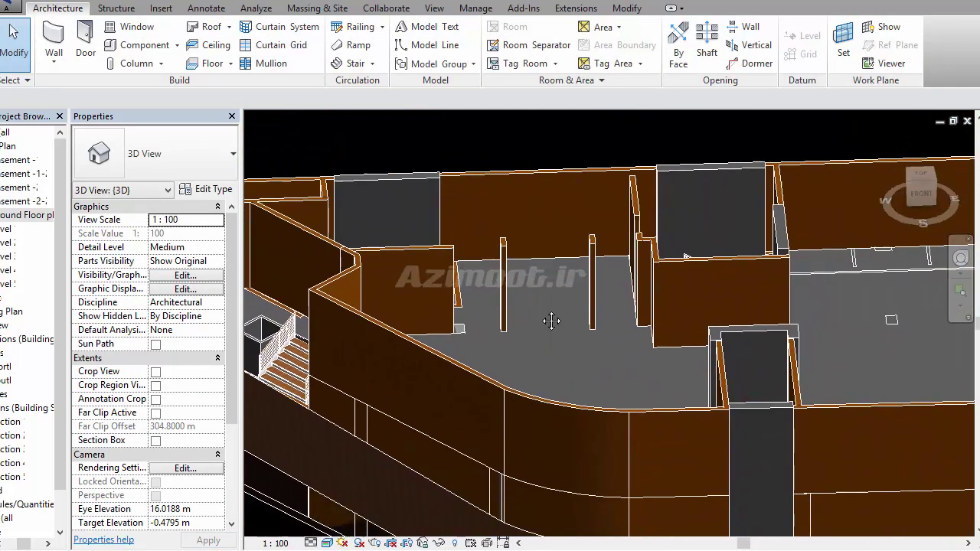
pyautogui.doubleClick(34, 215)
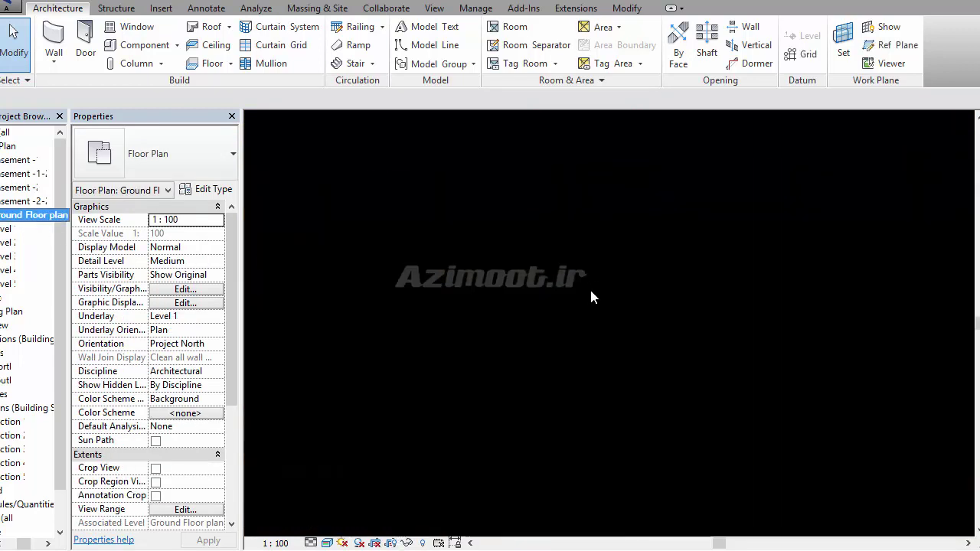
pyautogui.scroll(-2, 521, 459)
pyautogui.scroll(-3, 501, 369)
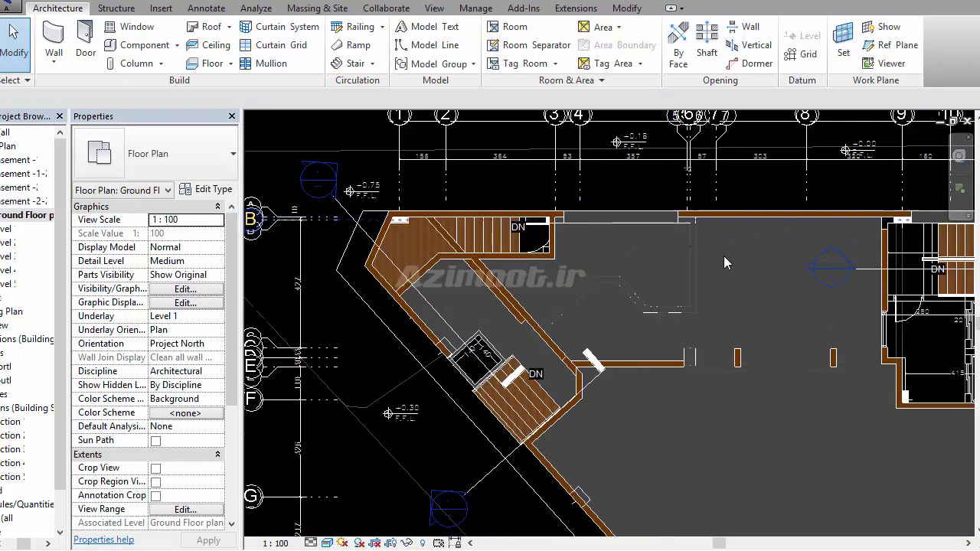
pyautogui.scroll(3, 717, 298)
pyautogui.moveTo(659, 338); pyautogui.dragTo(659, 359, button='middle')
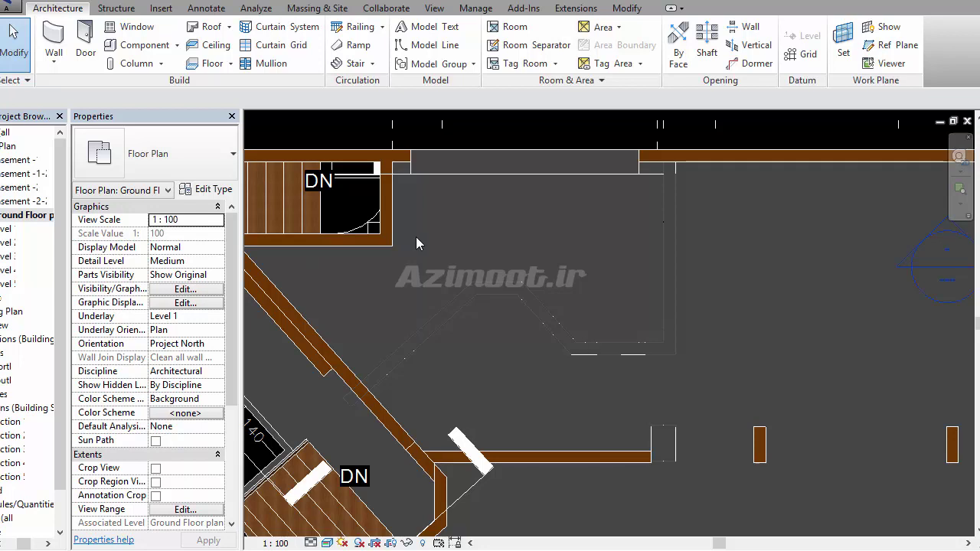
pyautogui.scroll(-2, 429, 230)
pyautogui.scroll(-2, 459, 208)
pyautogui.scroll(-1, 498, 183)
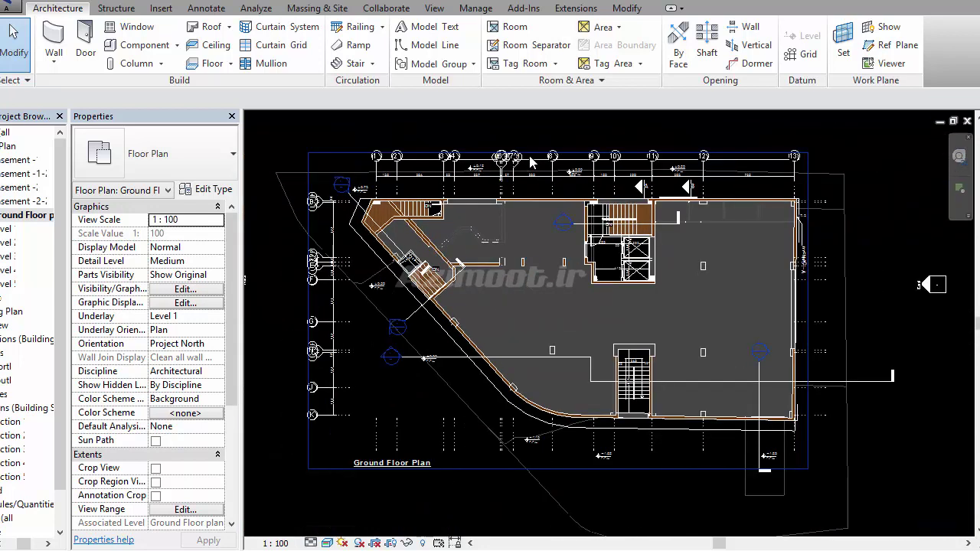
# Set the imported g.dwg's Draw Layer to Foreground, then deselect it
pyautogui.click(531, 162)
pyautogui.click(236, 283)
pyautogui.click(184, 299)
pyautogui.scroll(4, 494, 228)
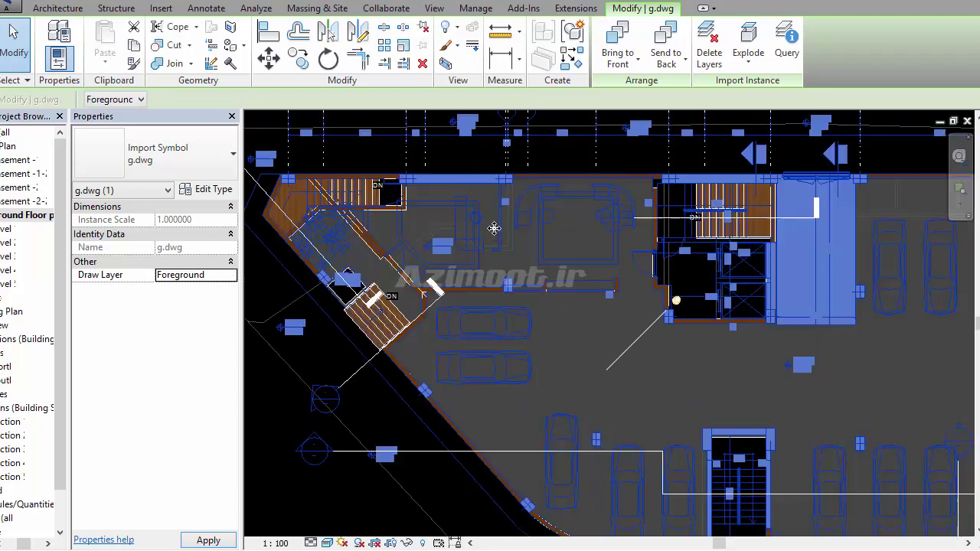
pyautogui.press('Escape')
pyautogui.scroll(3, 490, 215)
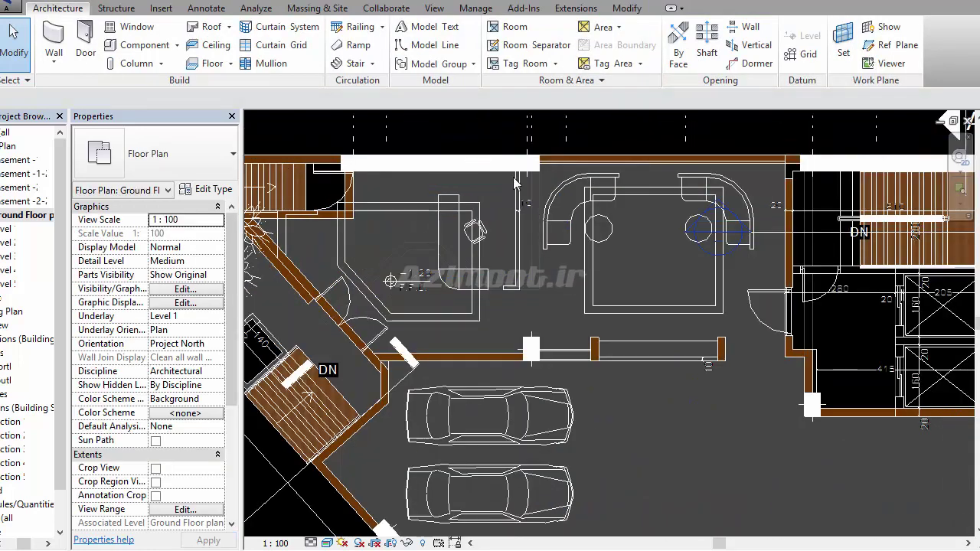
# Set up Wall: Architectural with type Wall 10cm2 in Pick Lines mode, then exit
pyautogui.click(53, 60)
pyautogui.click(73, 90)
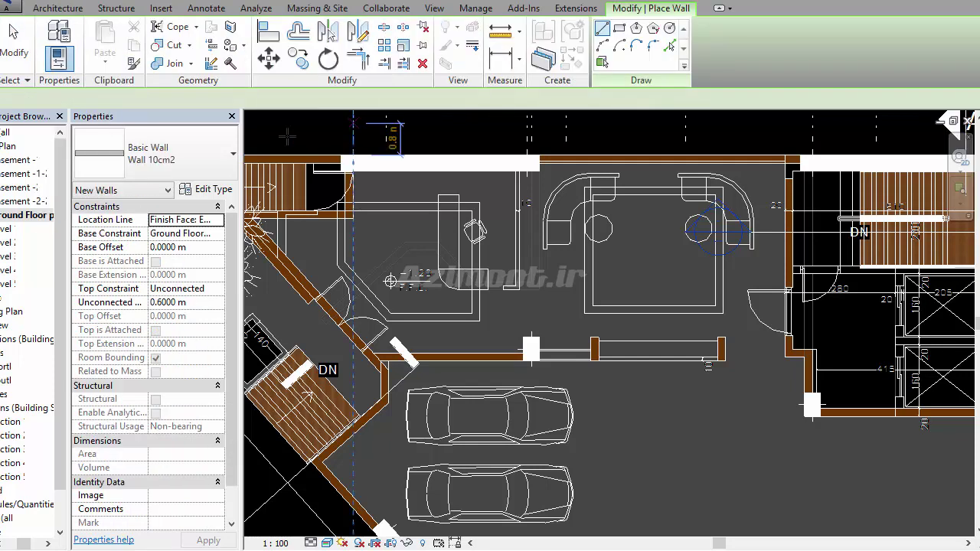
pyautogui.click(195, 160)
pyautogui.click(196, 161)
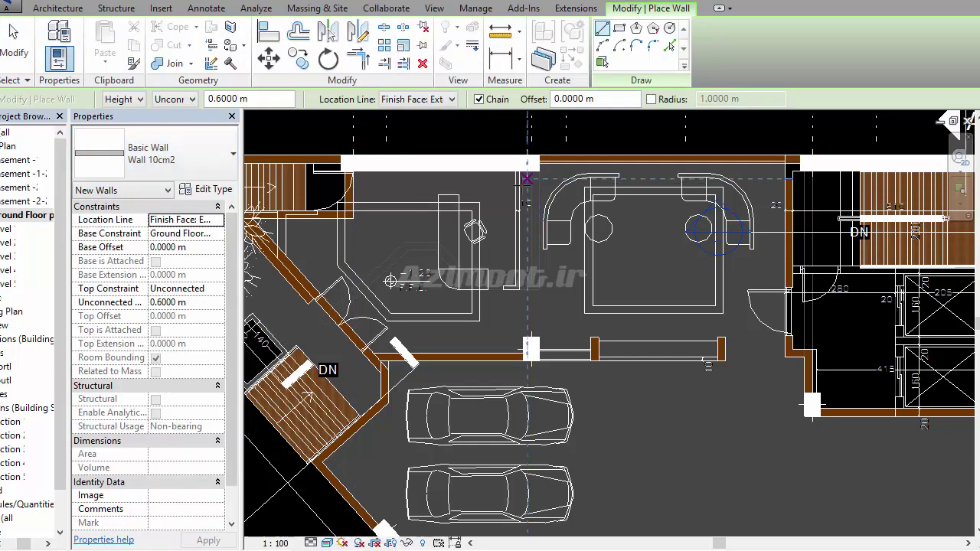
pyautogui.scroll(2, 522, 185)
pyautogui.click(671, 48)
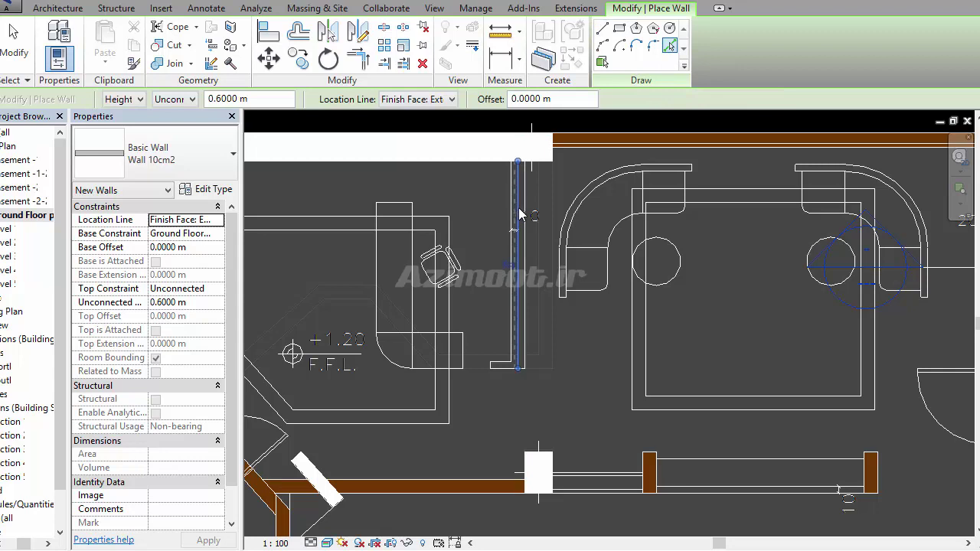
pyautogui.scroll(1, 524, 212)
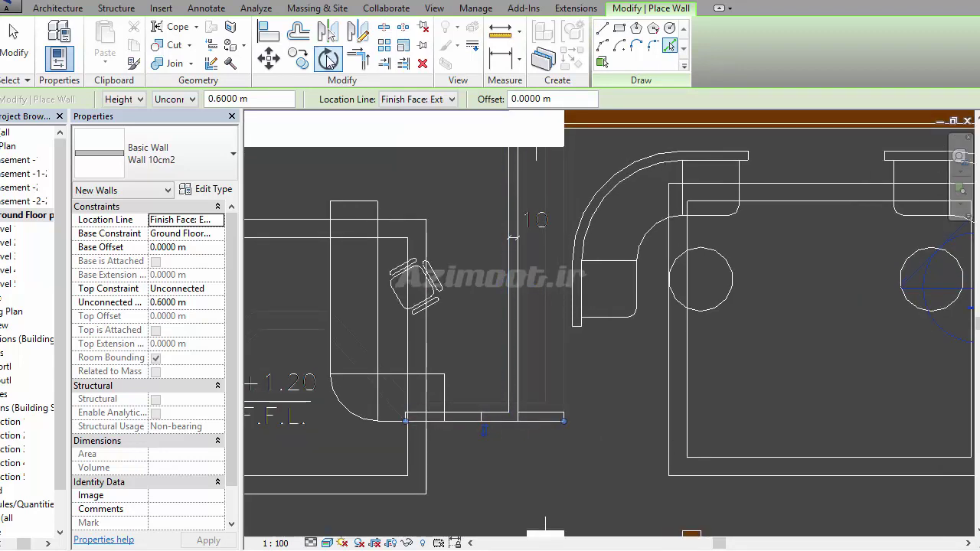
pyautogui.press('Escape')
pyautogui.press('Escape')
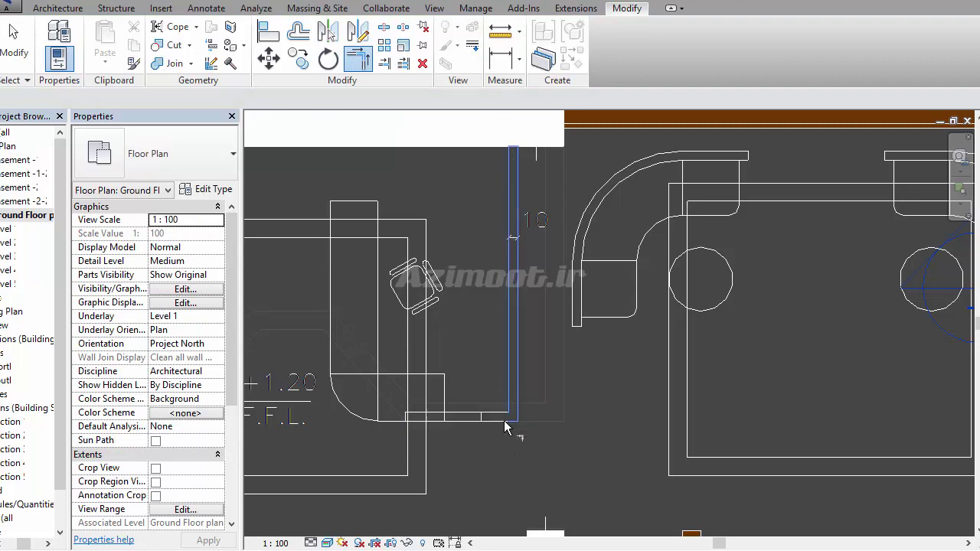
# Select the short wall below the partition and start, then cancel, an RS room separation line
pyautogui.scroll(-2, 458, 421)
pyautogui.scroll(-1, 455, 436)
pyautogui.scroll(1, 580, 374)
pyautogui.scroll(1, 590, 386)
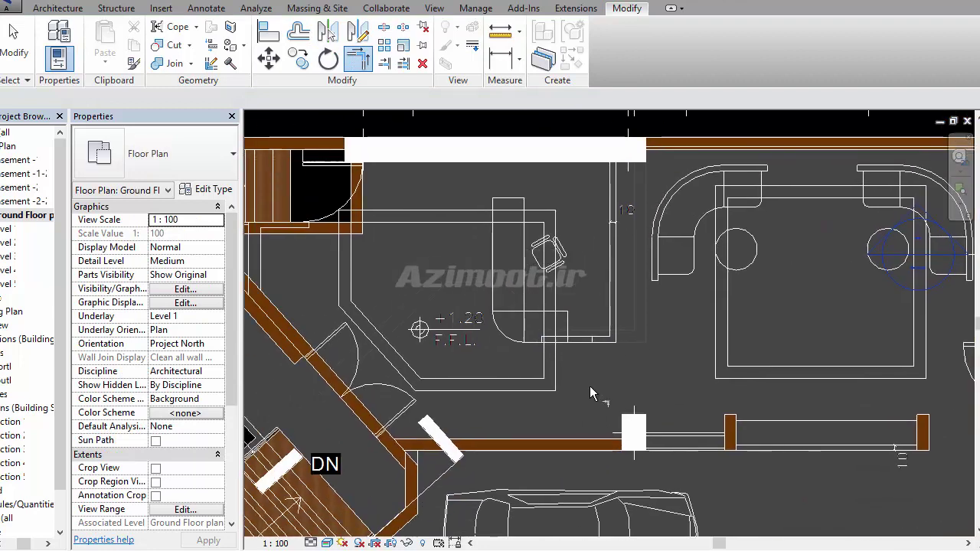
pyautogui.press('Escape')
pyautogui.click(327, 543)
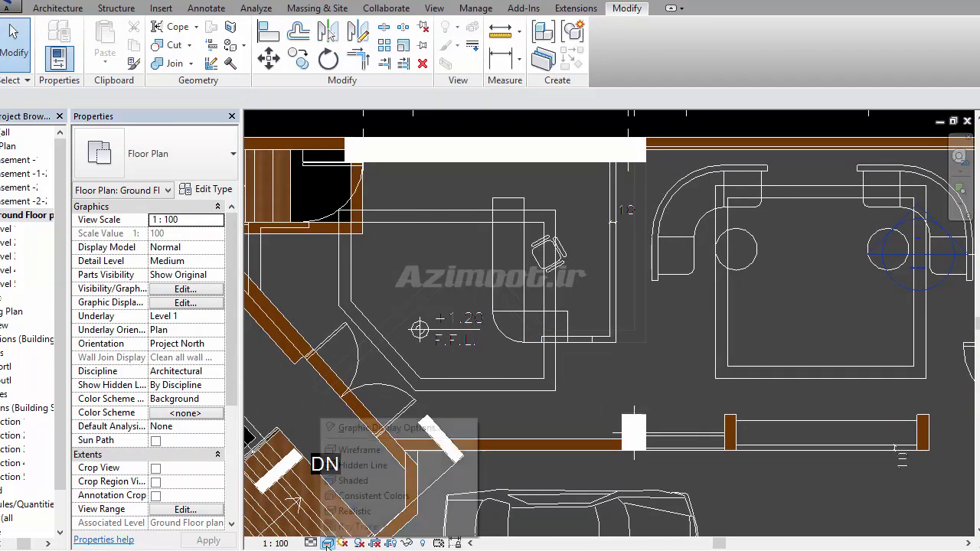
pyautogui.scroll(2, 621, 299)
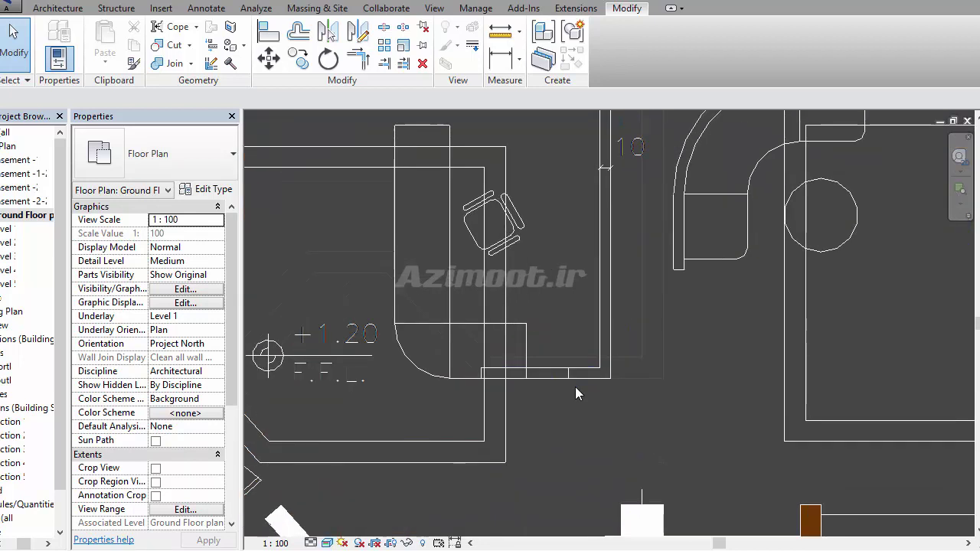
pyautogui.click(540, 383)
pyautogui.press('r')
pyautogui.press('s')
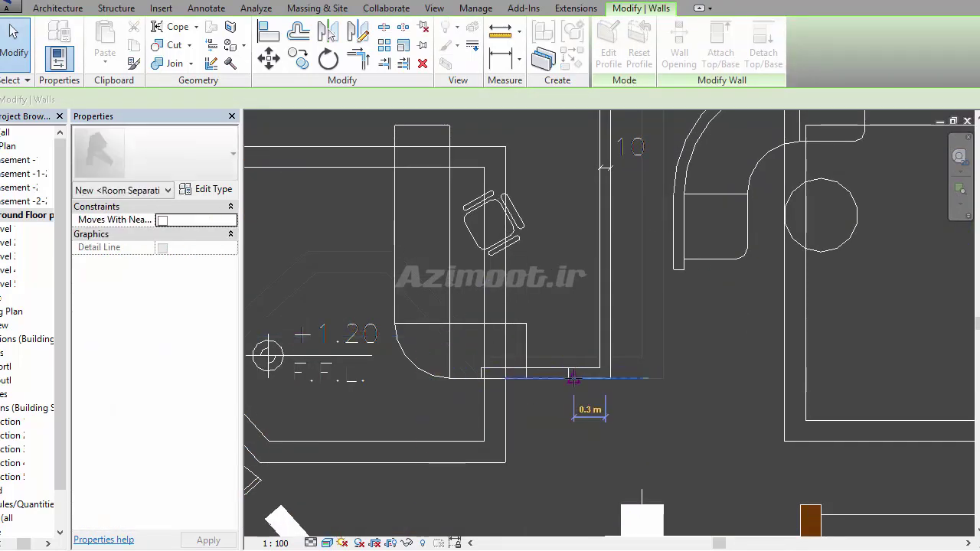
pyautogui.press('Escape')
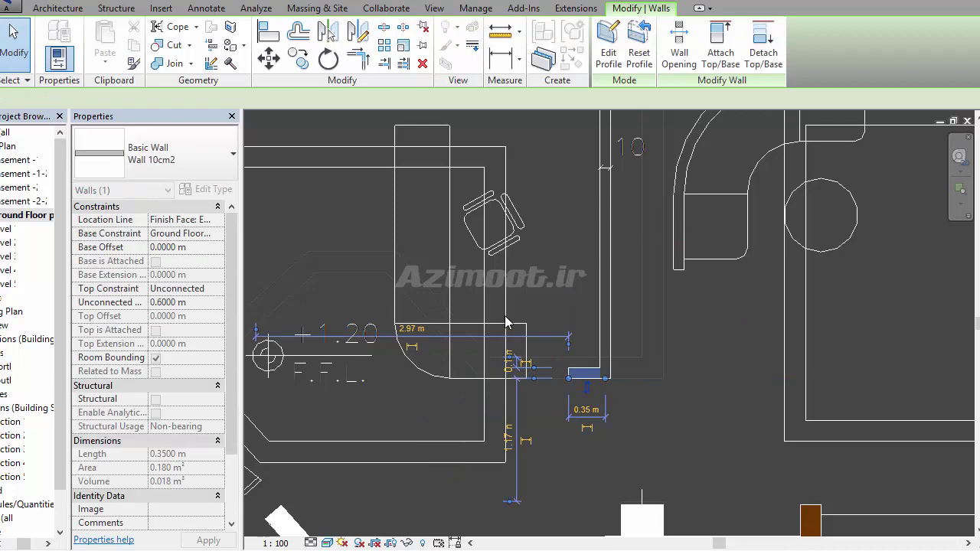
pyautogui.press('Escape')
pyautogui.scroll(-2, 494, 383)
pyautogui.scroll(-2, 506, 337)
# Place a Wall 10cm2 wall on the line between the two garage columns using Pick Lines
pyautogui.moveTo(510, 389); pyautogui.dragTo(584, 345, button='middle')
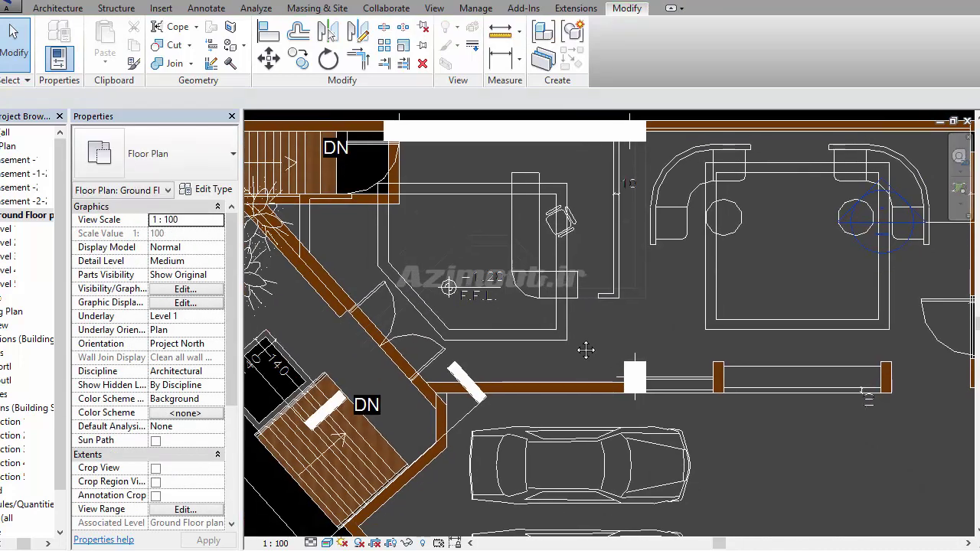
pyautogui.scroll(1, 665, 331)
pyautogui.moveTo(665, 332); pyautogui.dragTo(622, 330, button='middle')
pyautogui.scroll(-1, 735, 352)
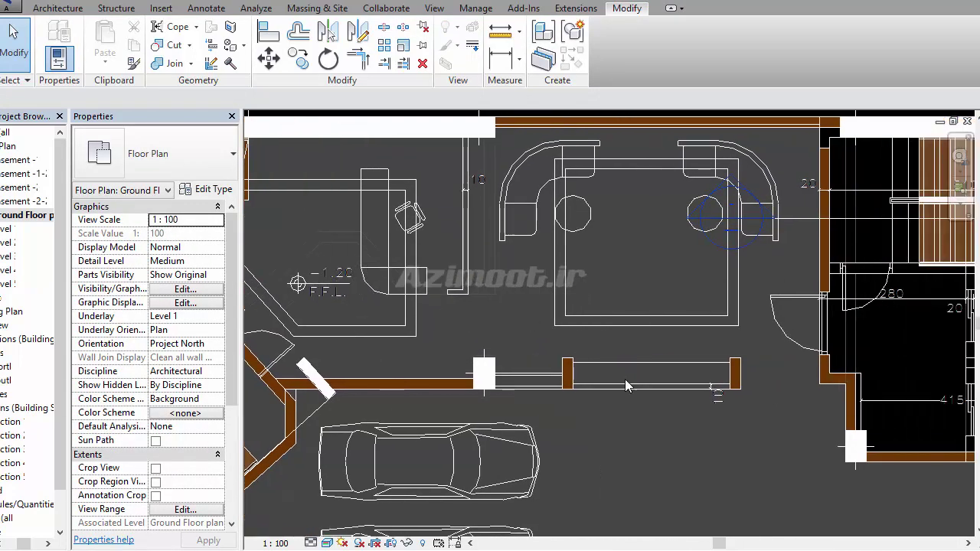
pyautogui.scroll(3, 749, 354)
pyautogui.click(58, 9)
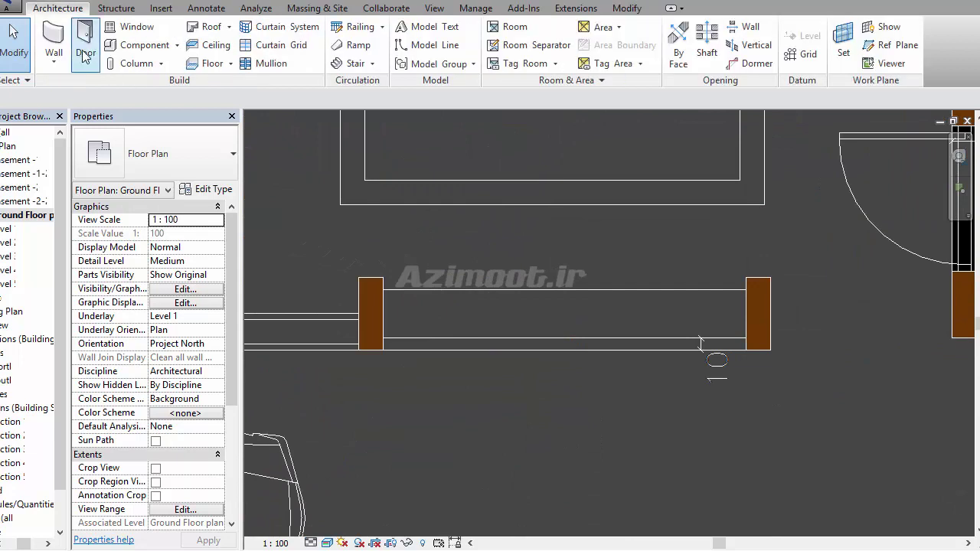
pyautogui.click(60, 39)
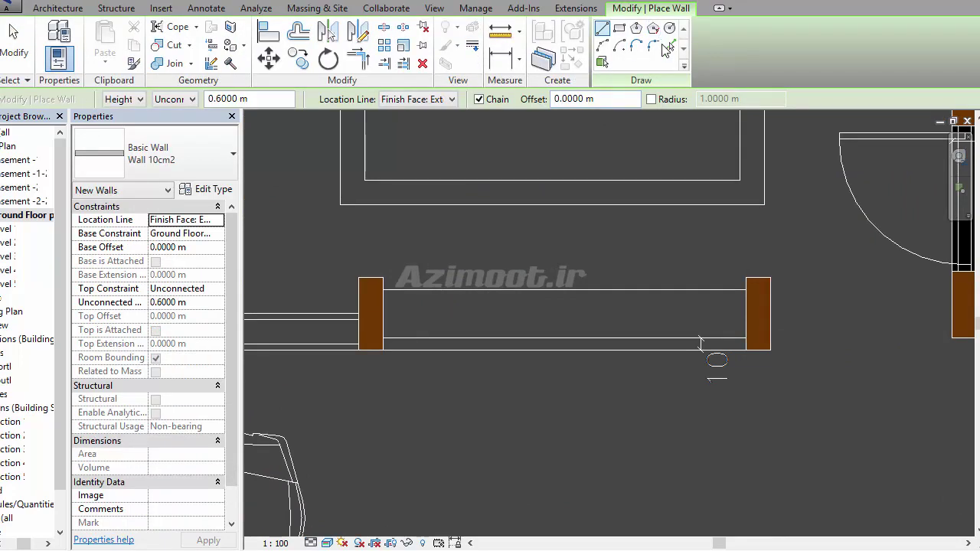
pyautogui.click(671, 47)
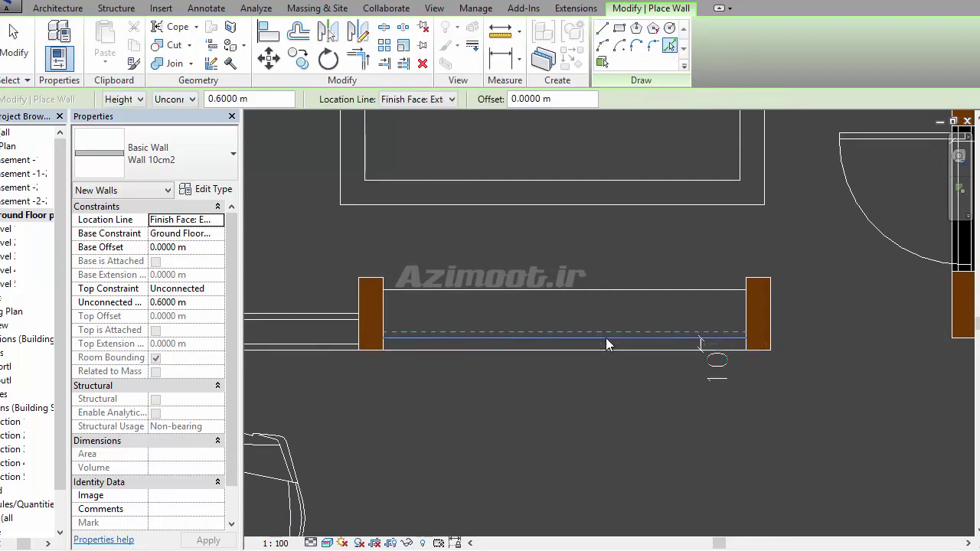
pyautogui.click(605, 339)
pyautogui.scroll(-1, 590, 294)
pyautogui.scroll(-3, 593, 356)
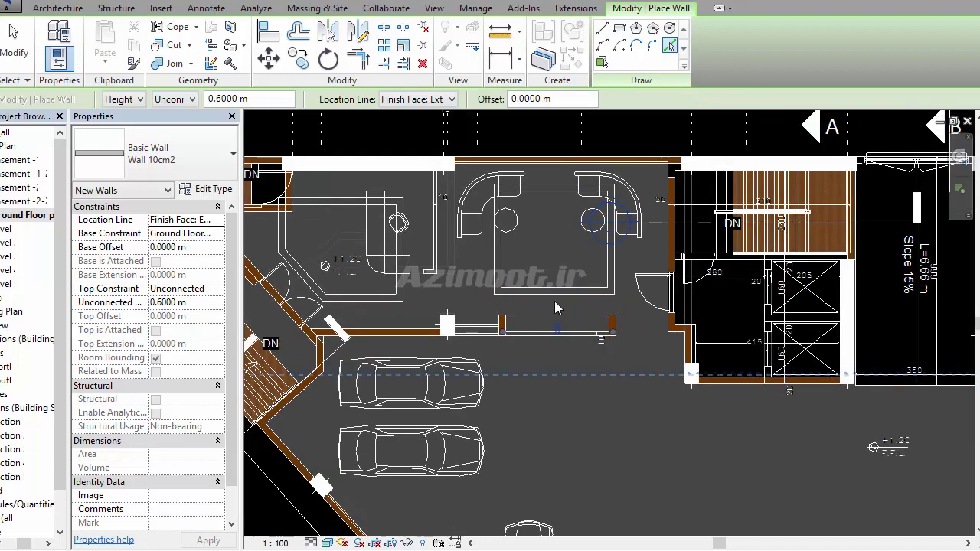
pyautogui.scroll(-1, 689, 301)
pyautogui.scroll(-3, 545, 267)
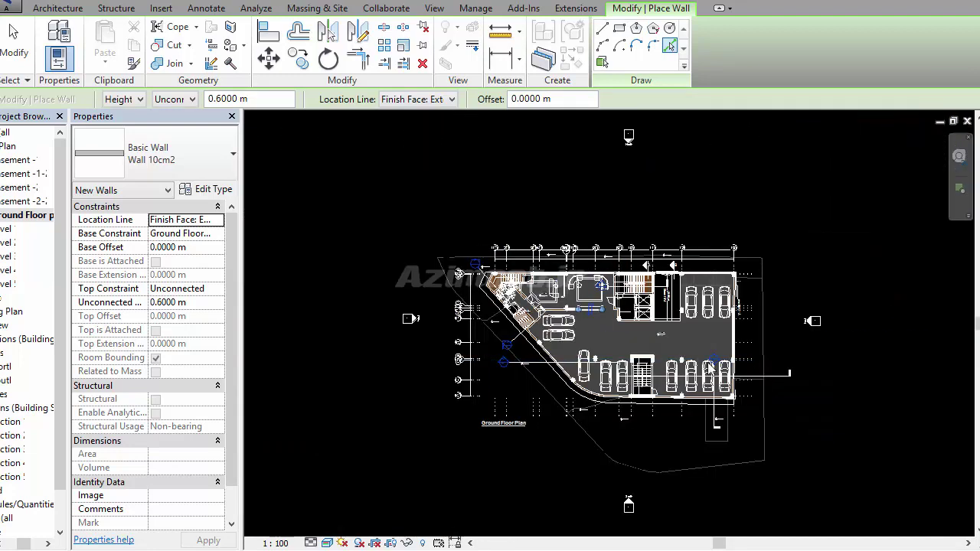
pyautogui.scroll(3, 710, 369)
pyautogui.scroll(2, 582, 368)
pyautogui.scroll(-1, 460, 307)
pyautogui.scroll(1, 416, 269)
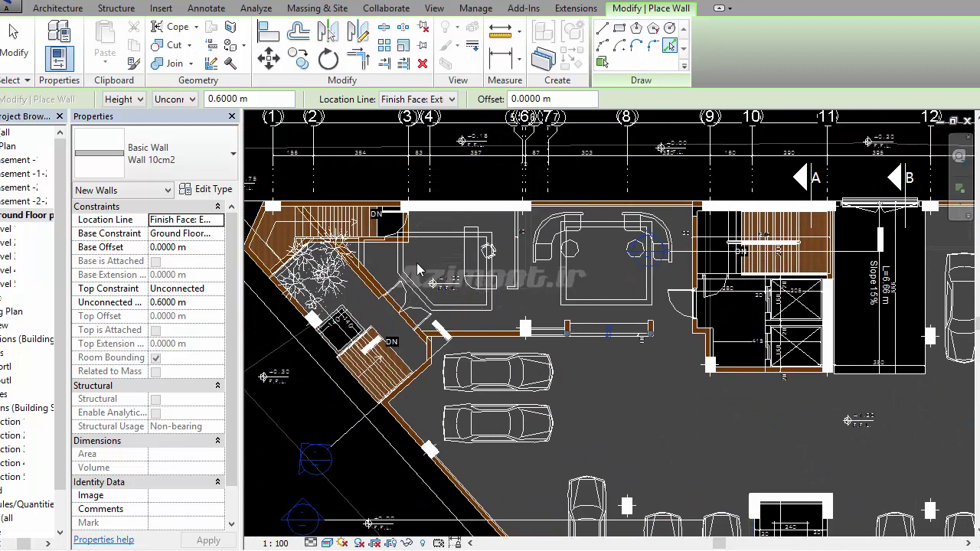
pyautogui.scroll(-1, 416, 269)
pyautogui.scroll(3, 417, 270)
pyautogui.press('Escape')
# Start door placement, then cancel it
pyautogui.scroll(1, 416, 270)
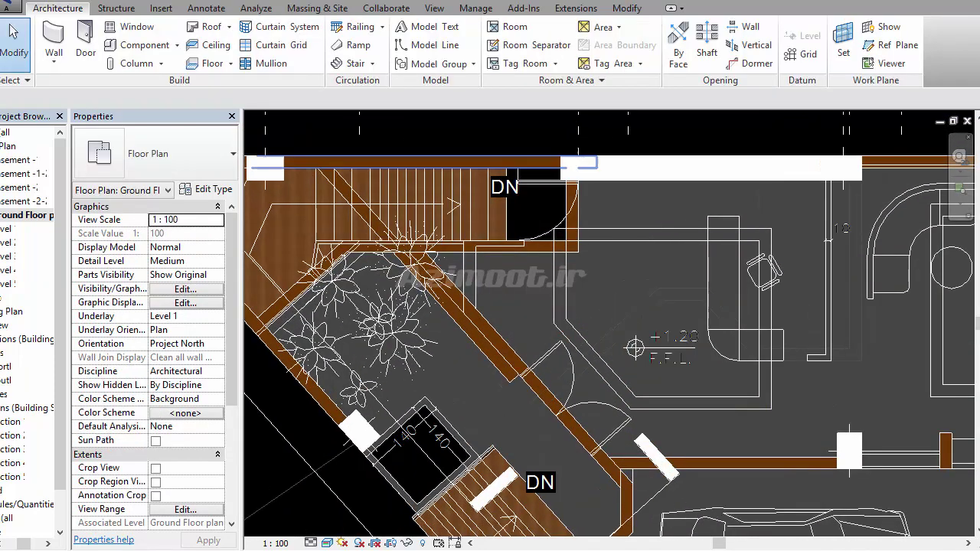
pyautogui.click(85, 42)
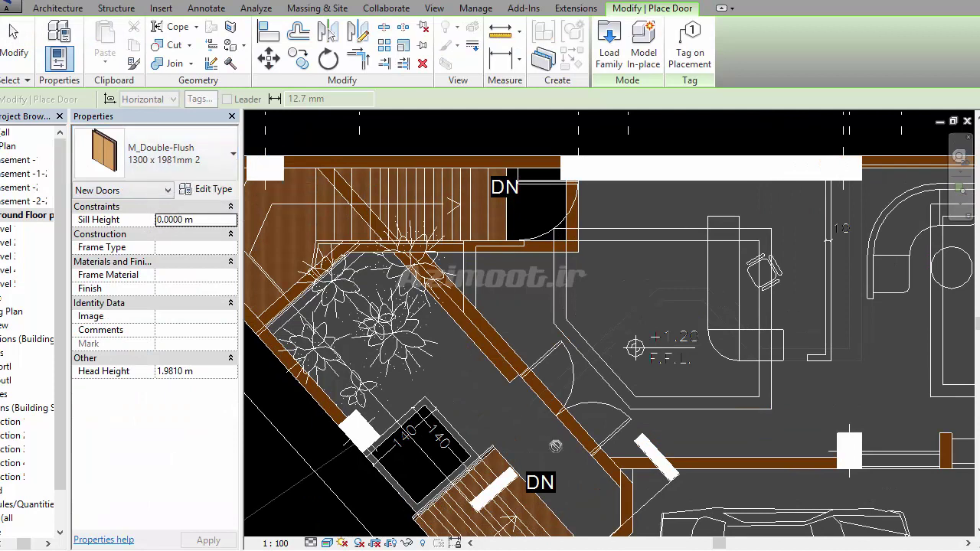
pyautogui.scroll(1, 596, 413)
pyautogui.scroll(1, 596, 414)
pyautogui.scroll(1, 566, 401)
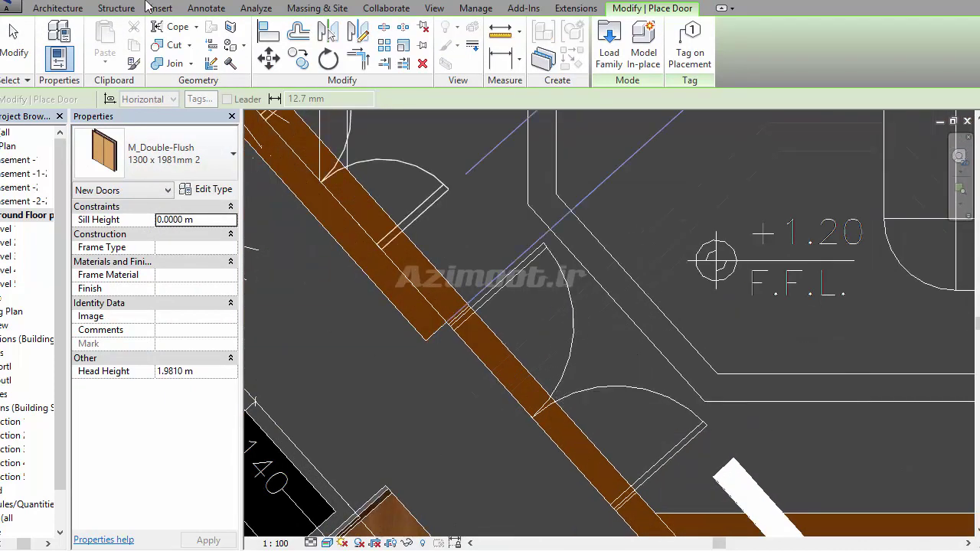
pyautogui.press('Escape')
pyautogui.press('Escape')
# Add an aligned dimension of 1.8 m across the angled wall's door opening
pyautogui.click(187, 2)
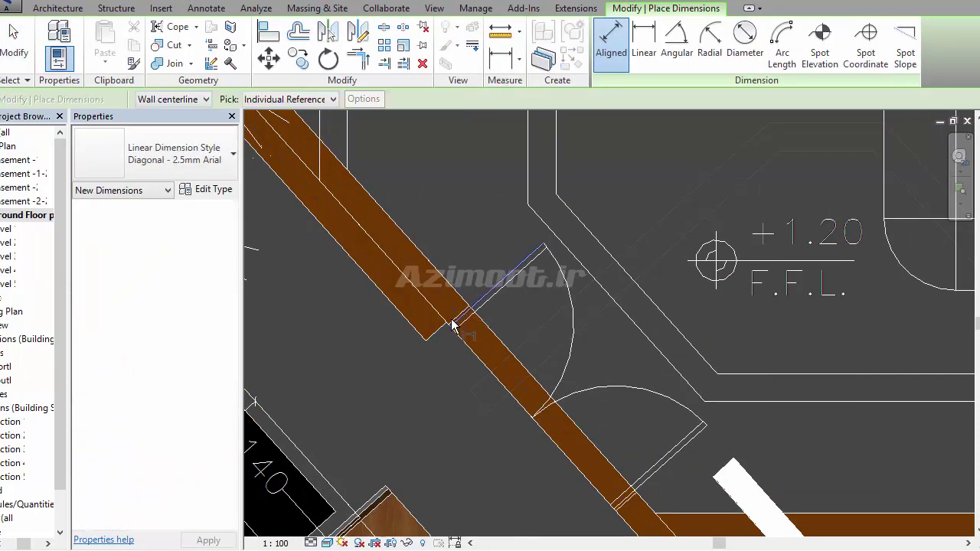
pyautogui.scroll(2, 448, 330)
pyautogui.click(464, 317)
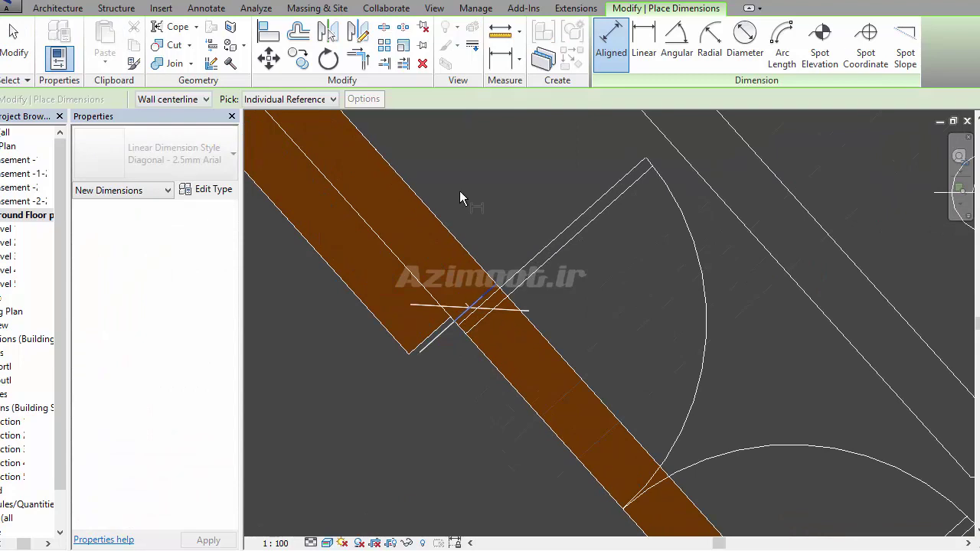
pyautogui.scroll(-3, 554, 317)
pyautogui.scroll(3, 601, 375)
pyautogui.click(593, 366)
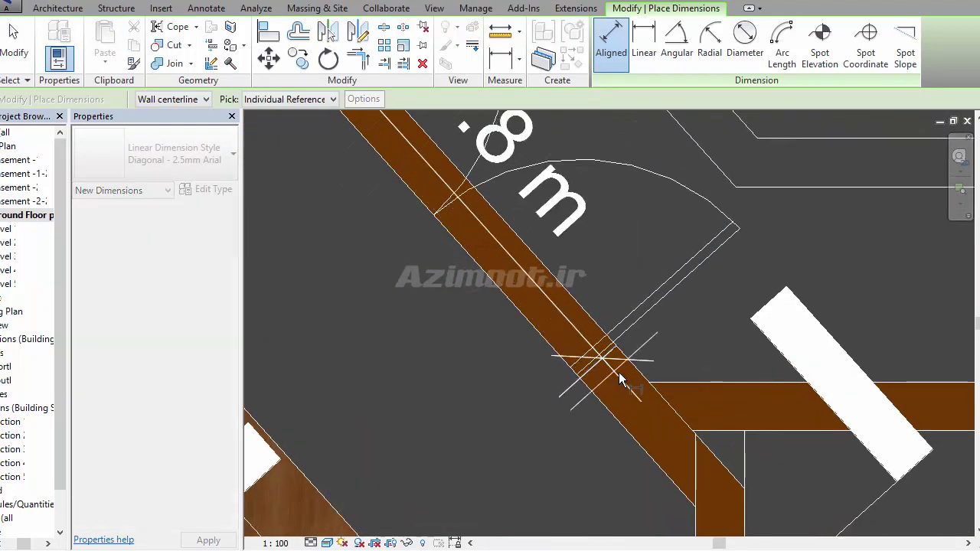
pyautogui.scroll(-3, 605, 373)
pyautogui.click(538, 394)
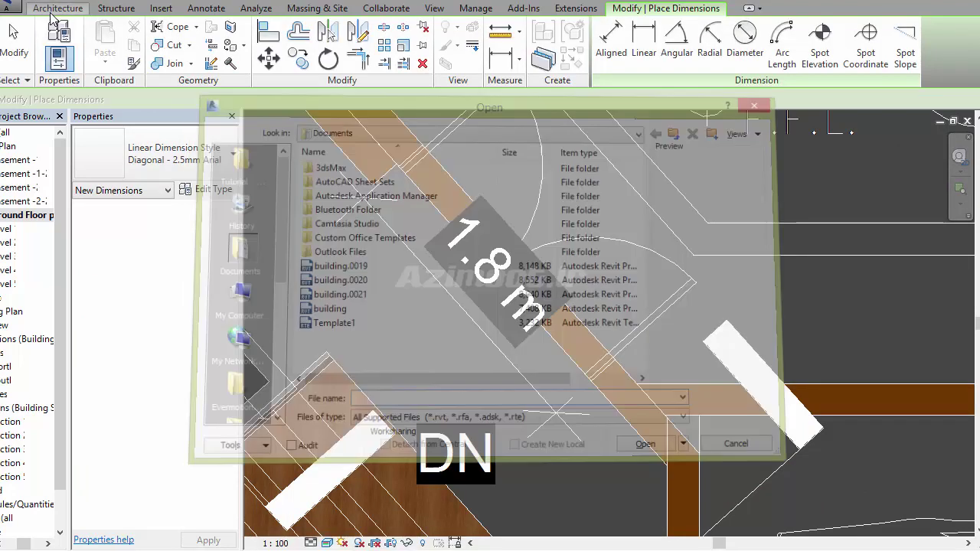
# In the Door tool, load the M_Double-Panel 1 family from the Doors library folder
pyautogui.click(45, 7)
pyautogui.click(94, 61)
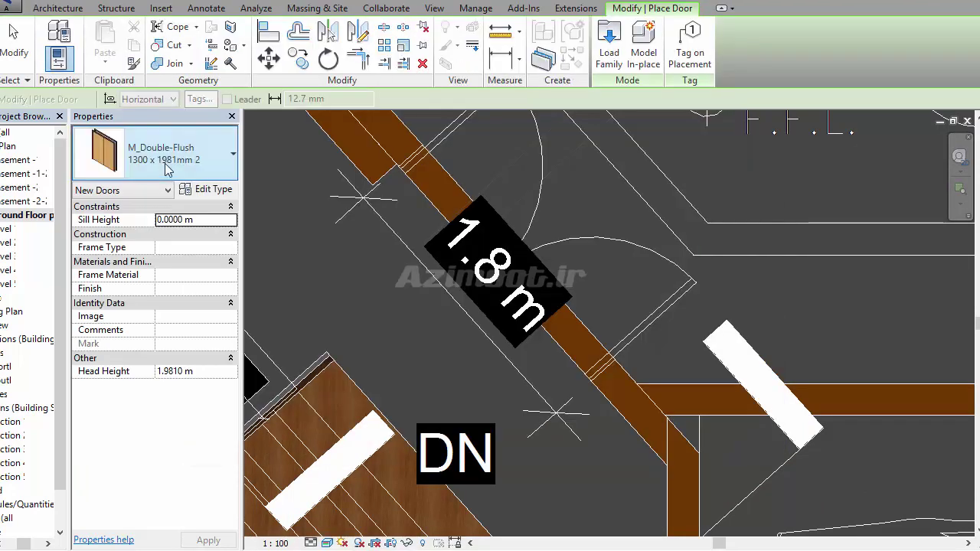
pyautogui.click(163, 163)
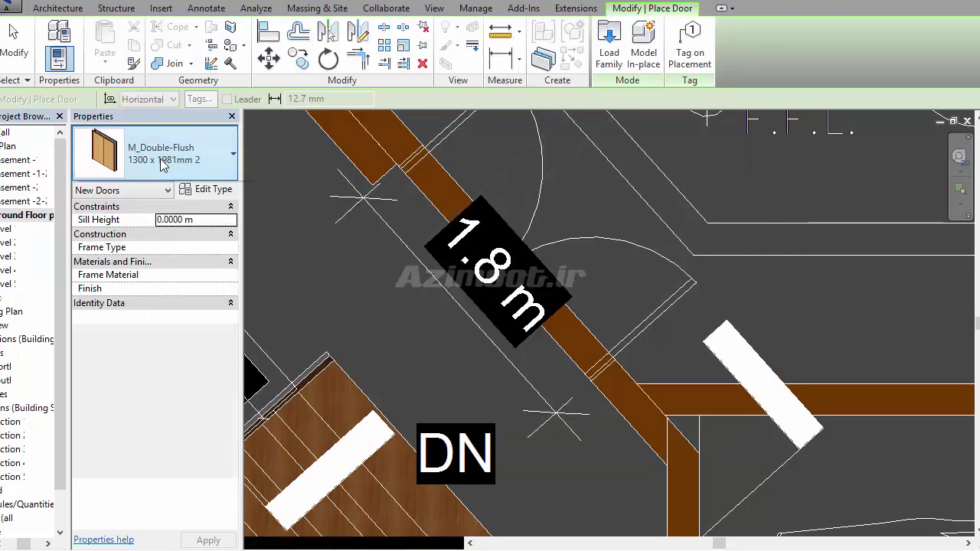
pyautogui.click(162, 163)
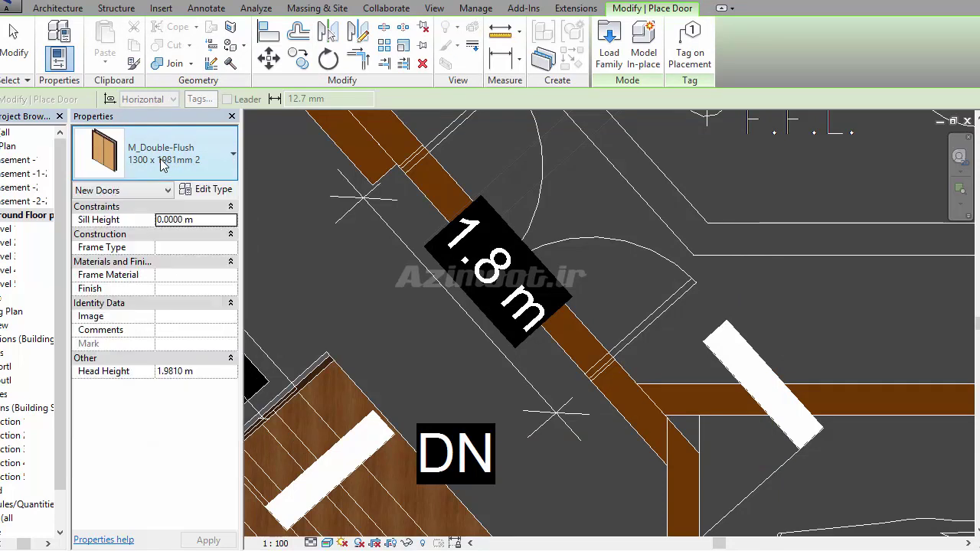
pyautogui.click(610, 47)
pyautogui.doubleClick(407, 267)
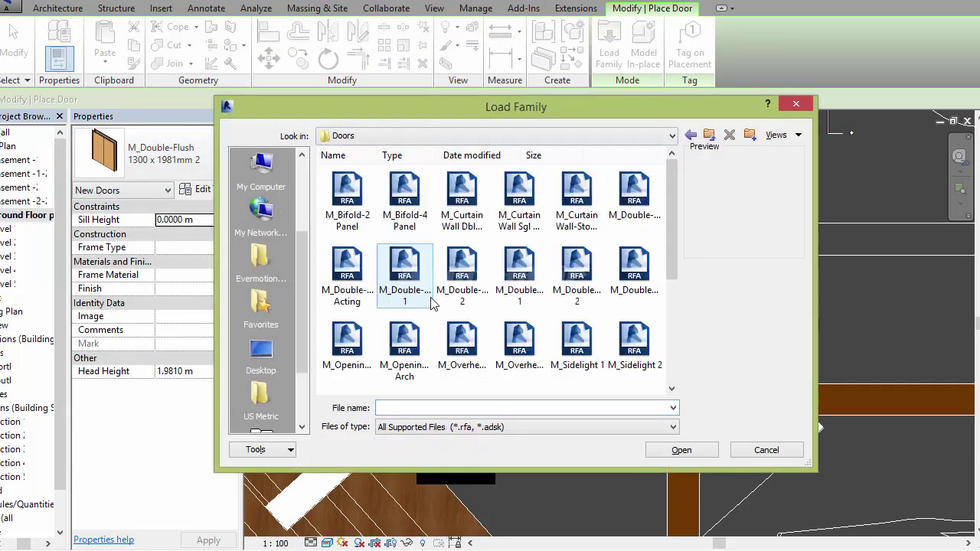
pyautogui.click(525, 279)
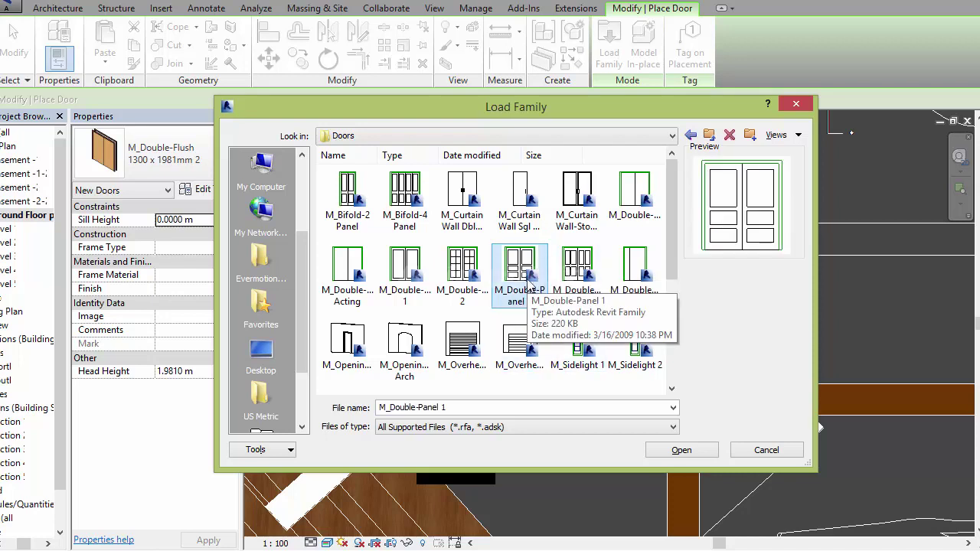
pyautogui.click(684, 457)
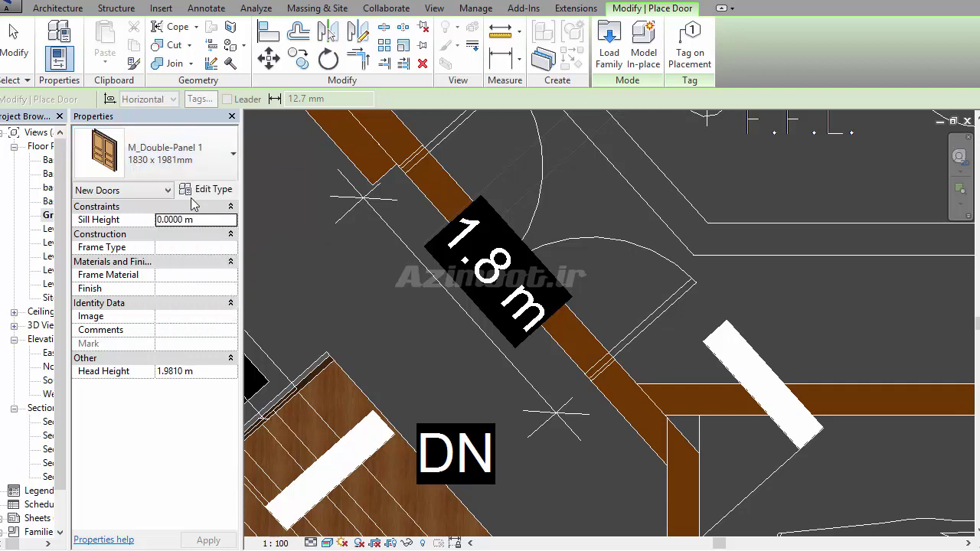
# Duplicate the door type as '1830 x 1981mm 2' and accept the type properties
pyautogui.click(207, 190)
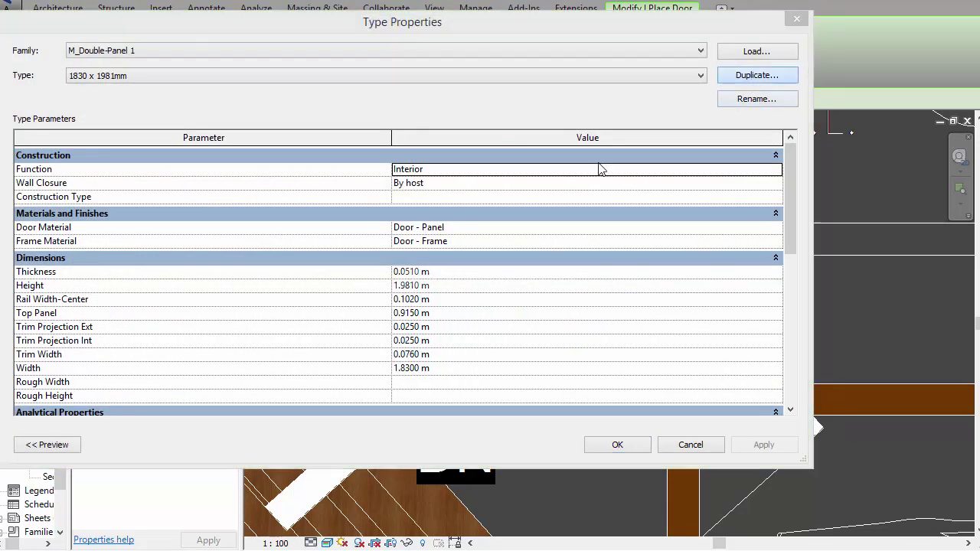
pyautogui.click(757, 75)
pyautogui.click(482, 265)
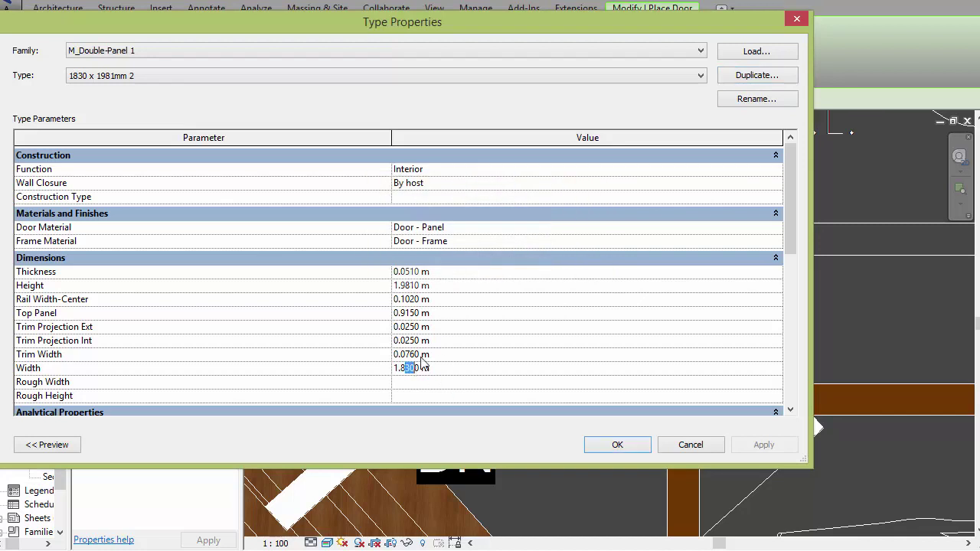
pyautogui.click(587, 368)
pyautogui.write('0')
pyautogui.click(628, 452)
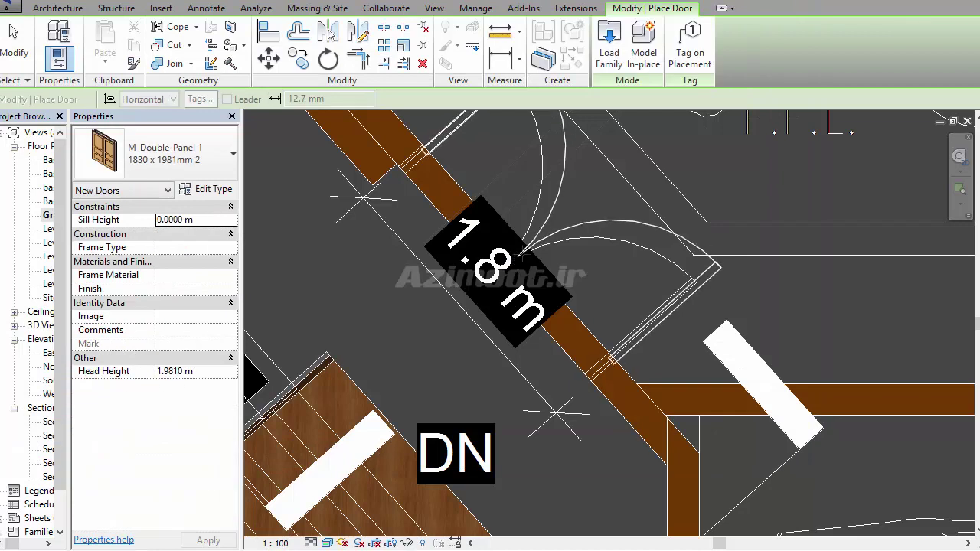
pyautogui.scroll(-2, 571, 360)
pyautogui.scroll(-2, 570, 360)
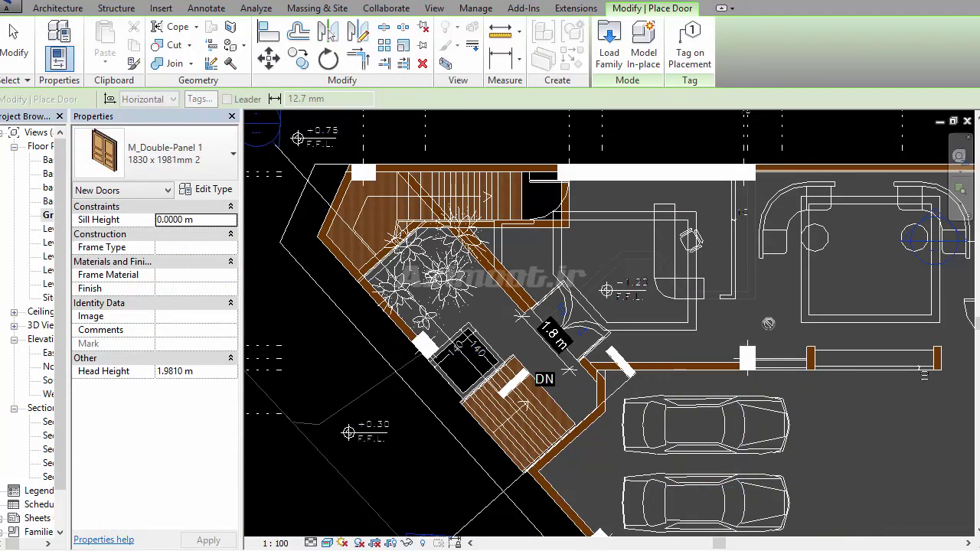
# Leave door placement and zoom in on the stairwell walls in the 3D view
pyautogui.moveTo(352, 322); pyautogui.dragTo(357, 342, button='middle')
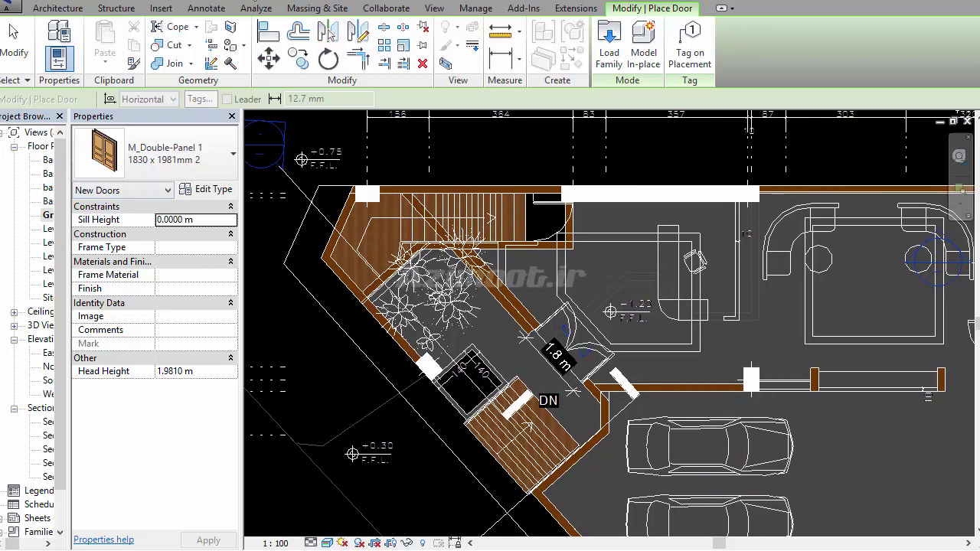
pyautogui.hotkey('ctrl', 'Tab')
pyautogui.press('Escape')
pyautogui.scroll(3, 648, 405)
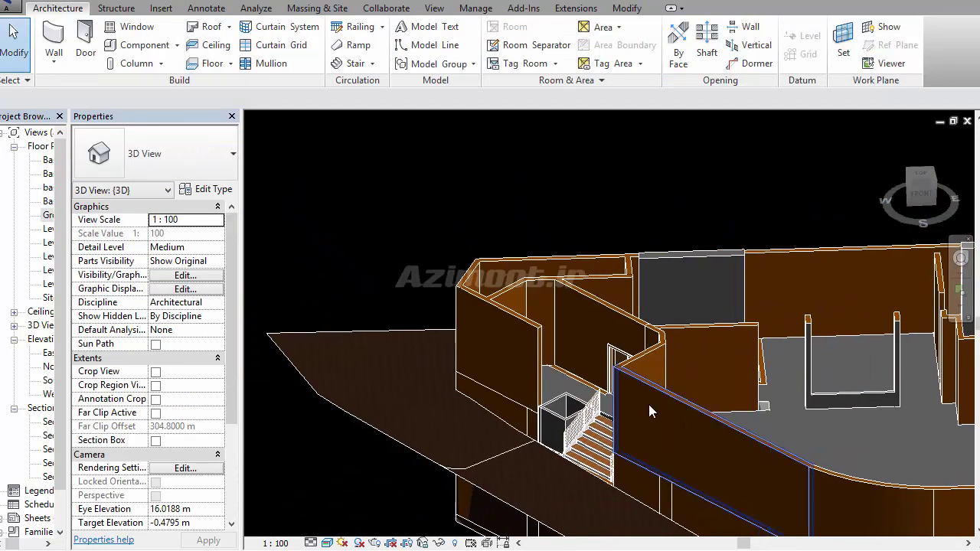
pyautogui.scroll(2, 648, 404)
pyautogui.scroll(2, 584, 346)
pyautogui.scroll(-2, 513, 392)
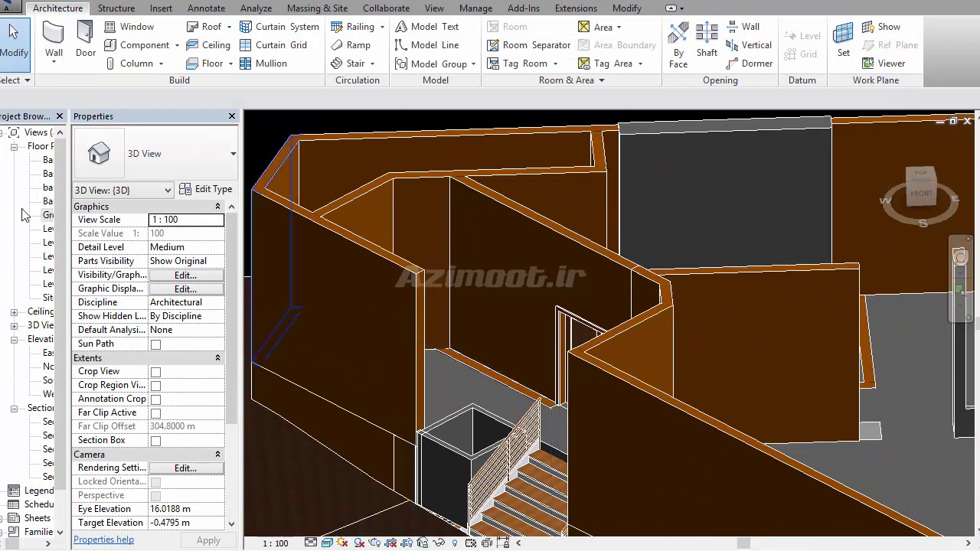
# Dock the Project Browser on the right, widen it, and reopen the Ground Floor plan
pyautogui.click(49, 217)
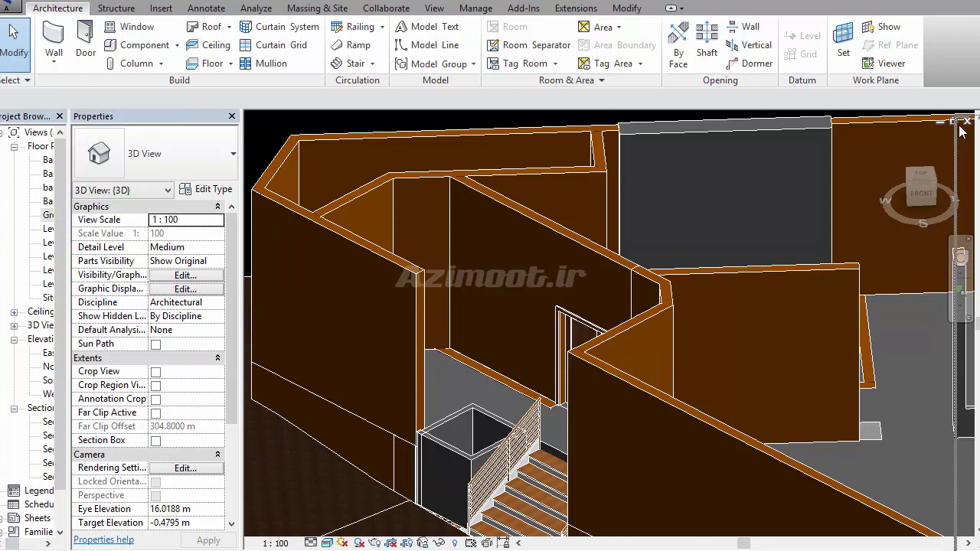
pyautogui.moveTo(957, 307)
pyautogui.mouseDown()
pyautogui.moveTo(956, 297)
pyautogui.moveTo(876, 313)
pyautogui.mouseUp()
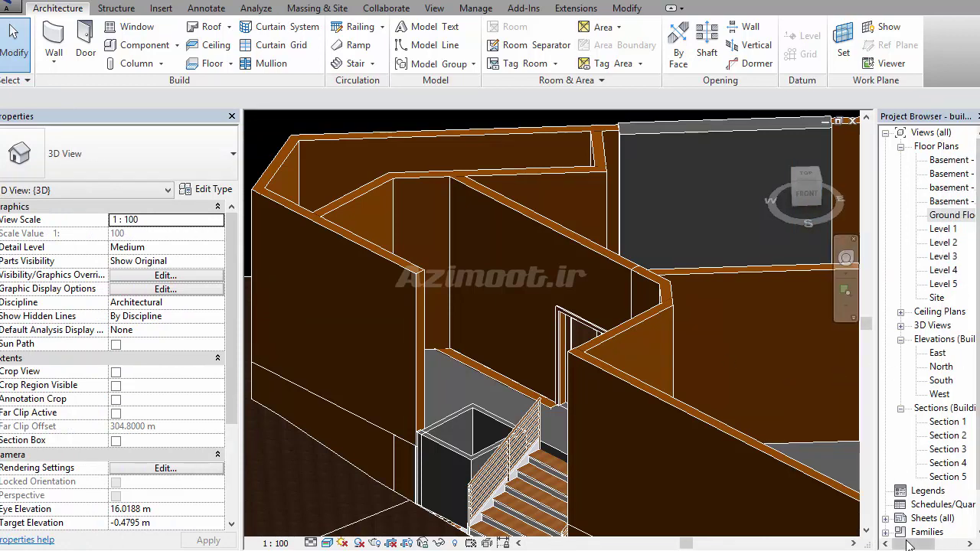
pyautogui.moveTo(909, 543); pyautogui.dragTo(903, 544)
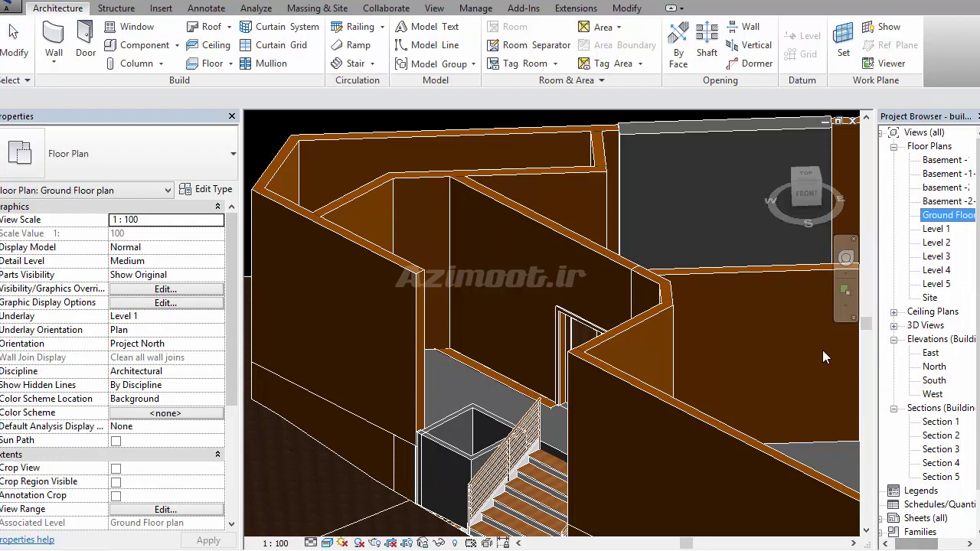
pyautogui.moveTo(874, 261); pyautogui.dragTo(837, 261)
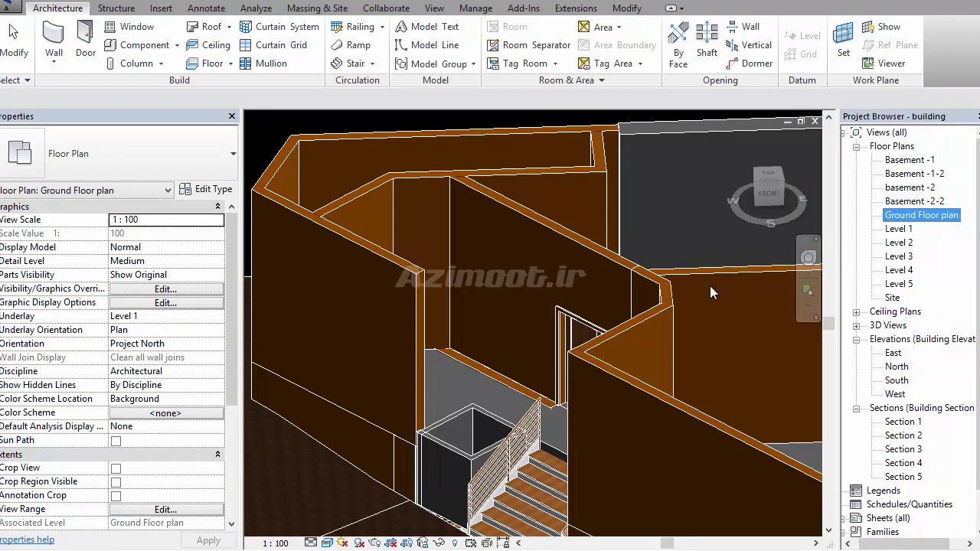
pyautogui.click(689, 283)
pyautogui.scroll(-2, 527, 266)
pyautogui.scroll(-1, 431, 264)
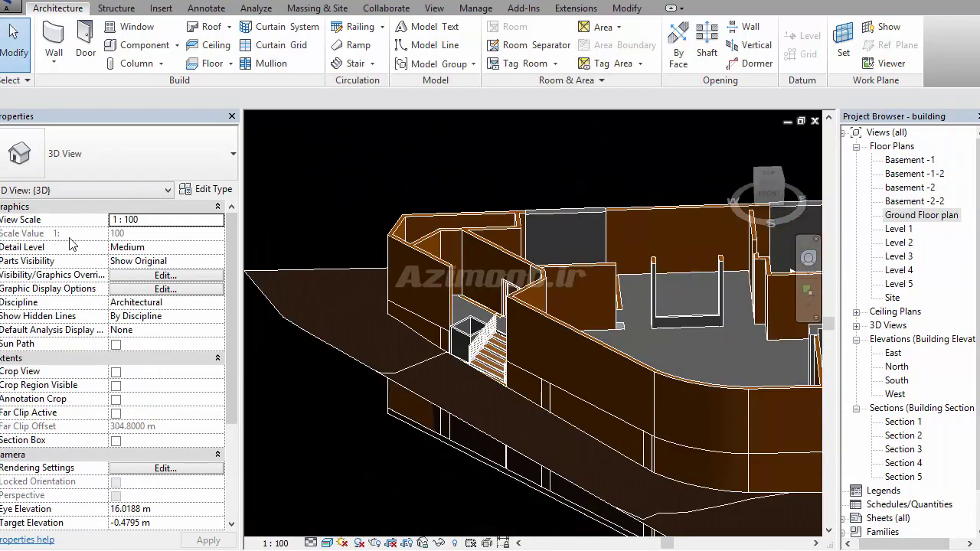
pyautogui.doubleClick(922, 215)
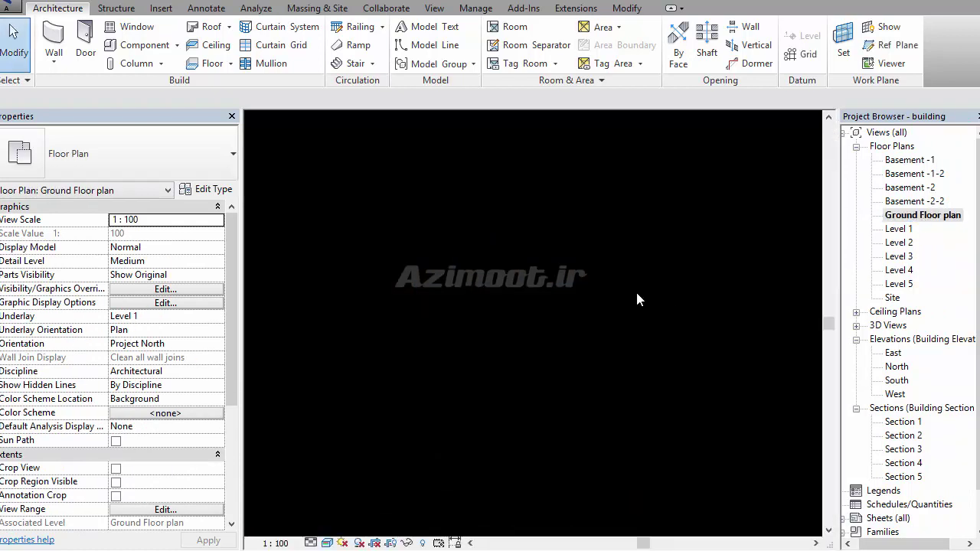
# Zoom toward the DN stair and narrow the Properties panel to enlarge the drawing
pyautogui.scroll(4, 496, 242)
pyautogui.scroll(2, 381, 219)
pyautogui.scroll(1, 460, 230)
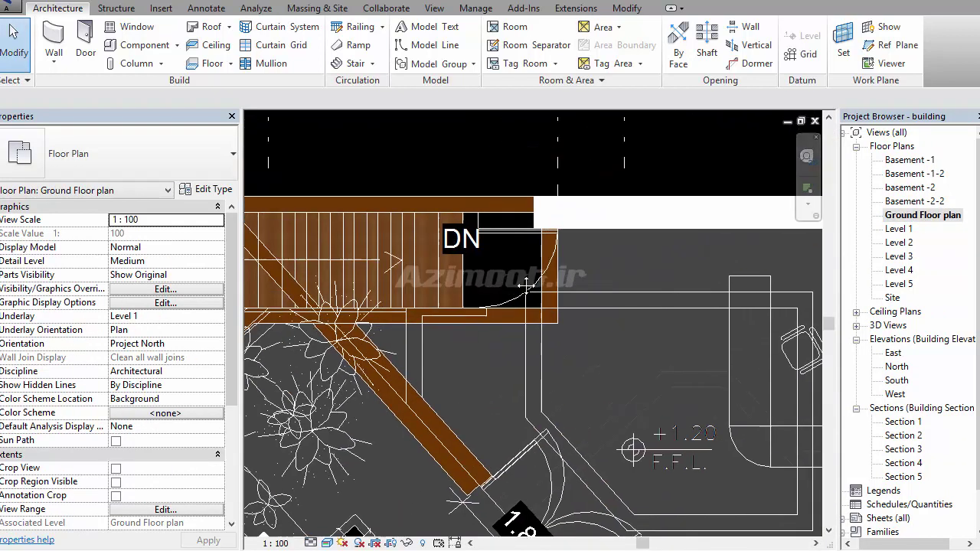
pyautogui.scroll(2, 523, 244)
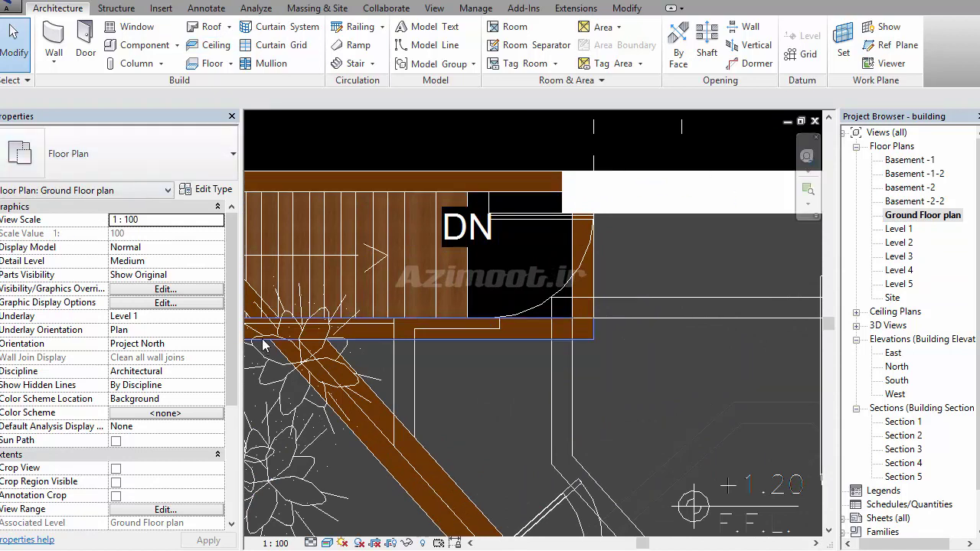
pyautogui.moveTo(240, 330); pyautogui.dragTo(161, 330)
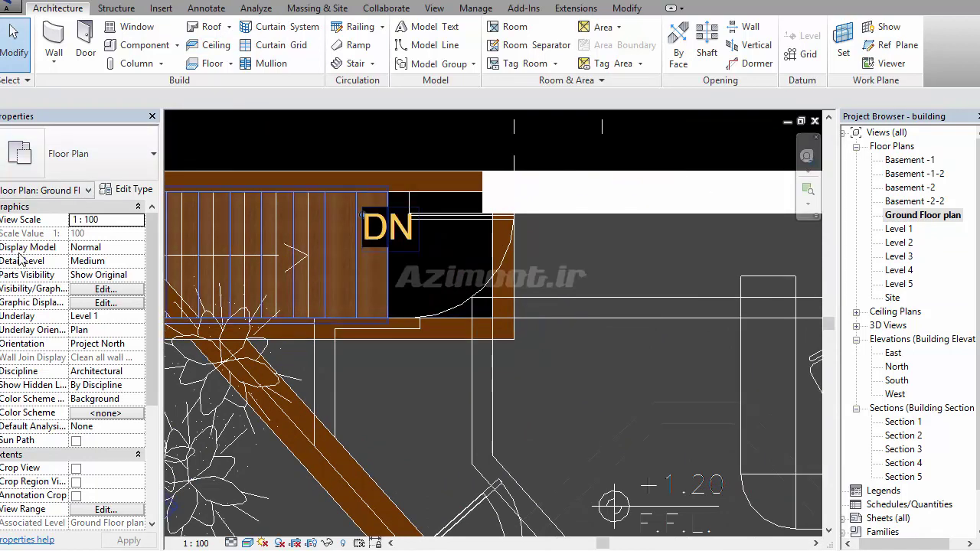
# Start the Door tool with the M_Single-Flush 0762 x 2134mm type
pyautogui.click(83, 54)
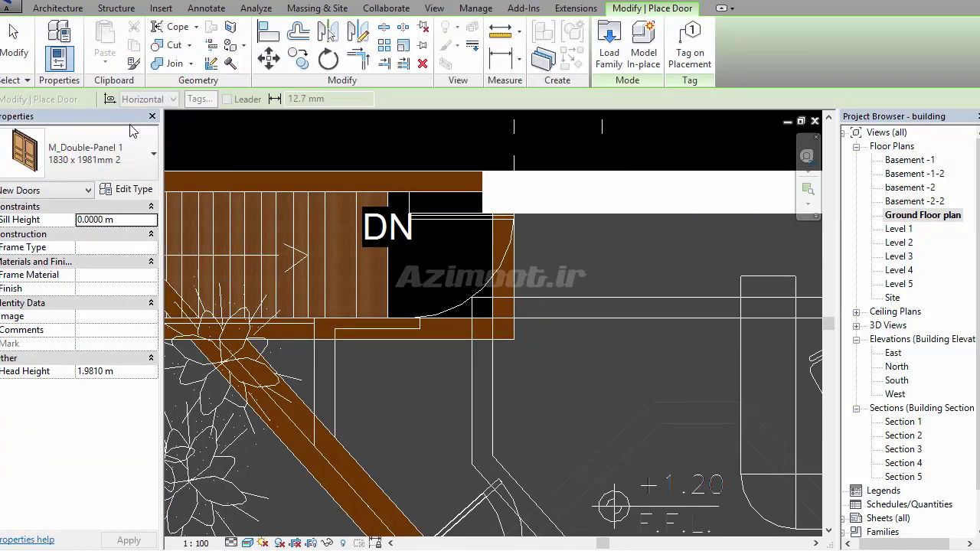
pyautogui.click(94, 159)
pyautogui.scroll(3, 85, 268)
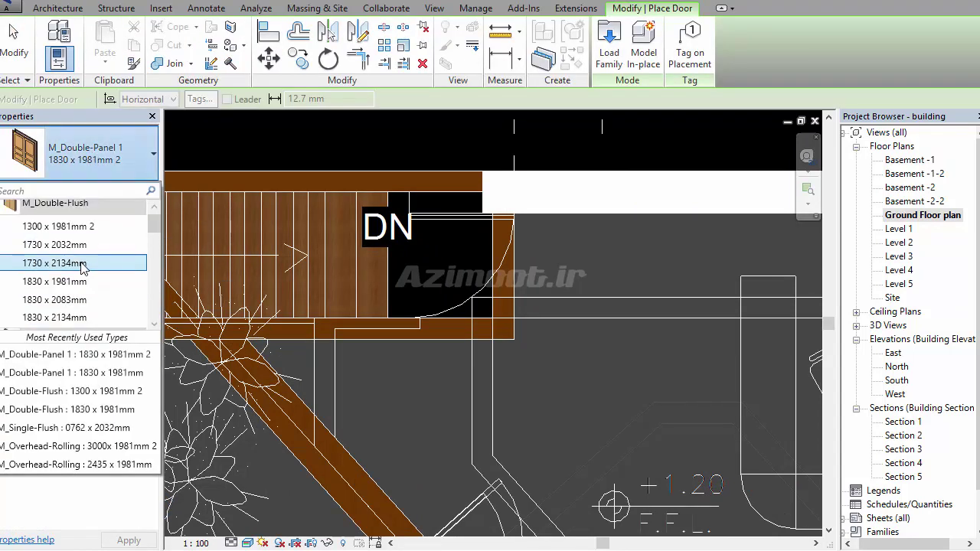
pyautogui.scroll(-3, 84, 268)
pyautogui.scroll(-3, 85, 284)
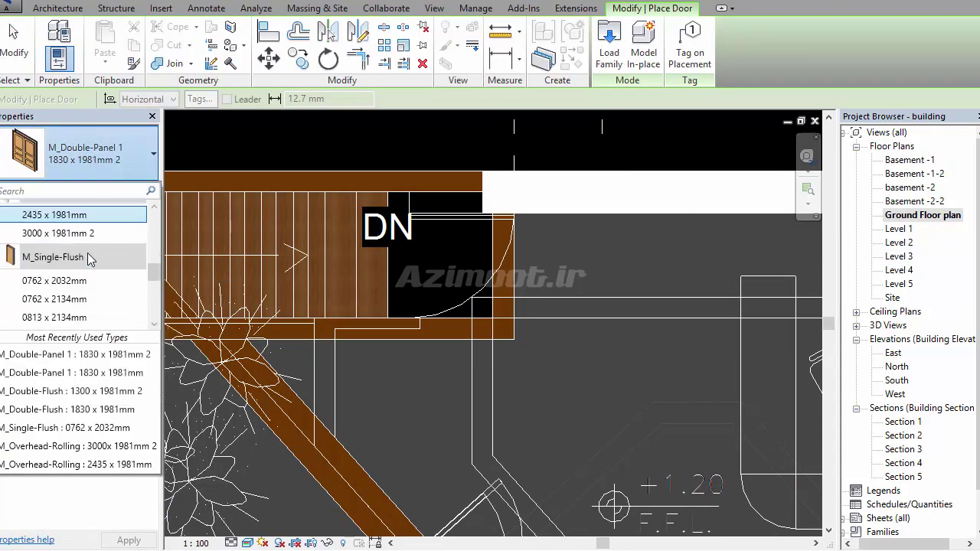
pyautogui.scroll(-4, 87, 288)
pyautogui.scroll(2, 87, 268)
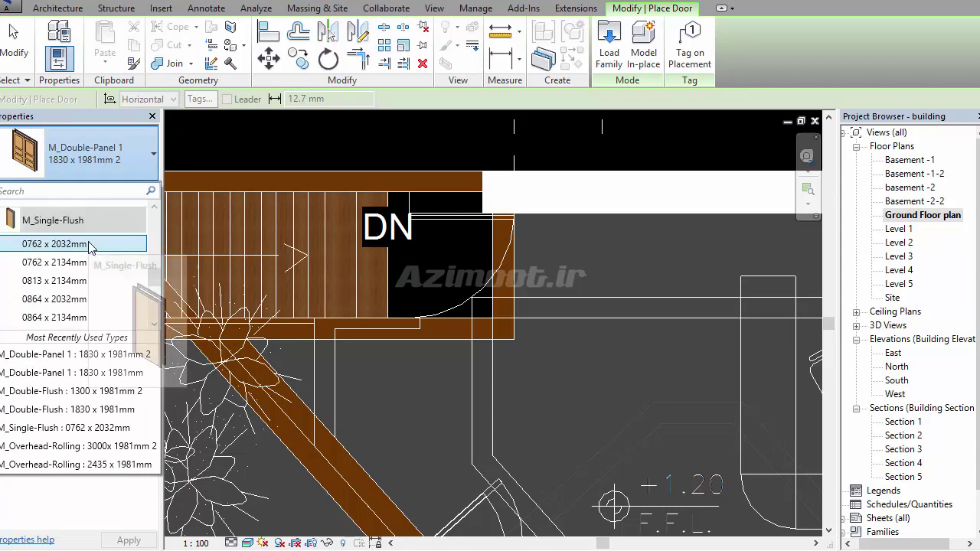
pyautogui.click(87, 263)
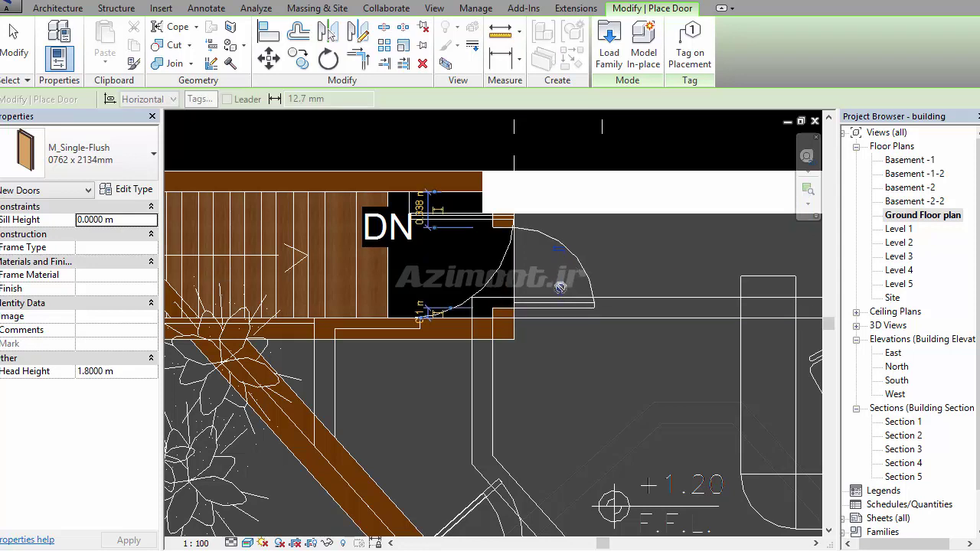
# Pan around the plan near room 280, then end door placement
pyautogui.scroll(-3, 560, 287)
pyautogui.moveTo(574, 385); pyautogui.dragTo(337, 304, button='middle')
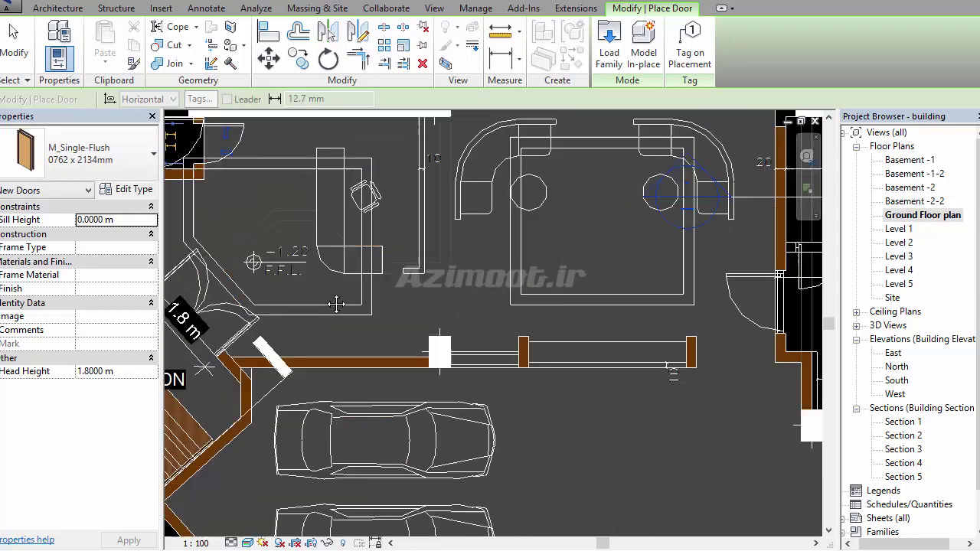
pyautogui.scroll(-3, 337, 304)
pyautogui.scroll(-2, 459, 291)
pyautogui.scroll(5, 578, 282)
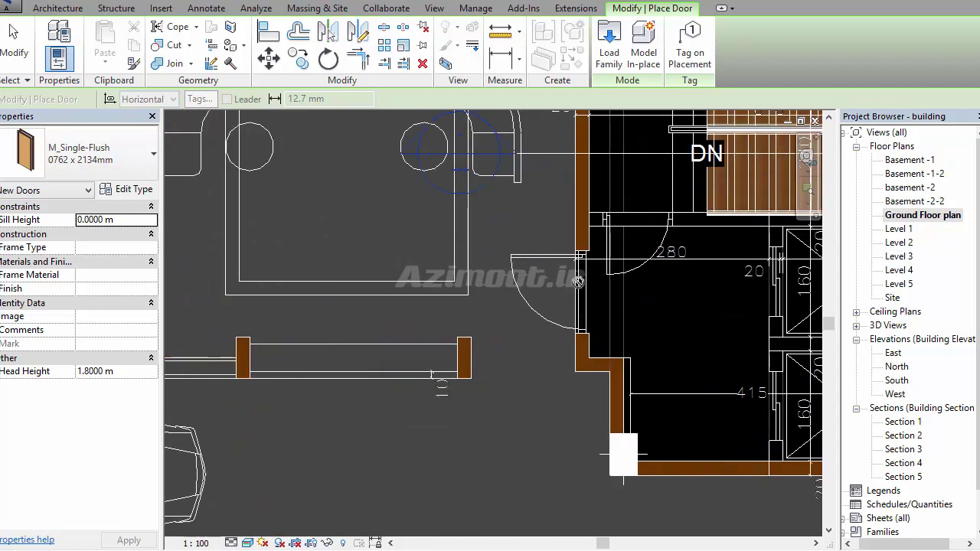
pyautogui.scroll(2, 573, 331)
pyautogui.scroll(1, 573, 331)
pyautogui.press('Escape')
# Inspect the wall segments around the door by selecting and deselecting each
pyautogui.click(585, 337)
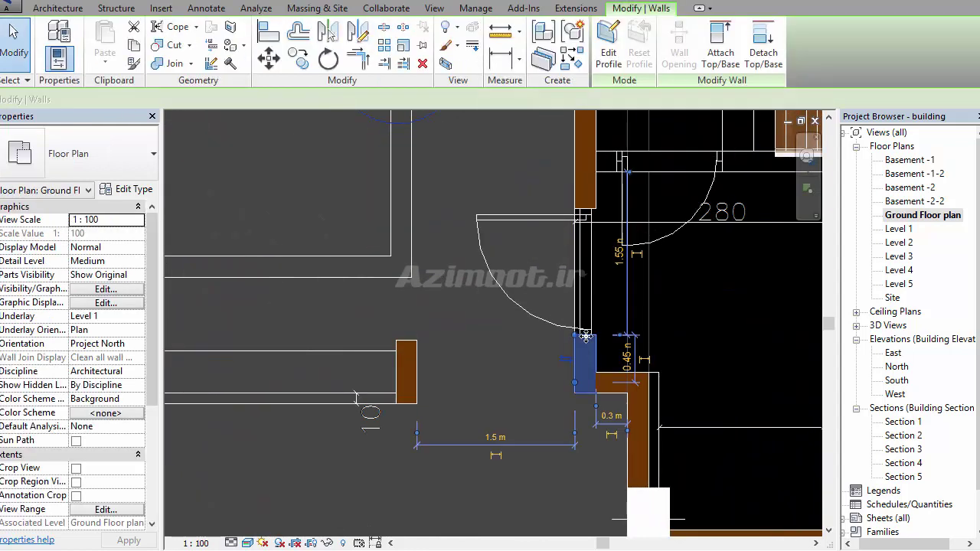
pyautogui.scroll(-2, 585, 337)
pyautogui.scroll(-2, 565, 316)
pyautogui.press('Escape')
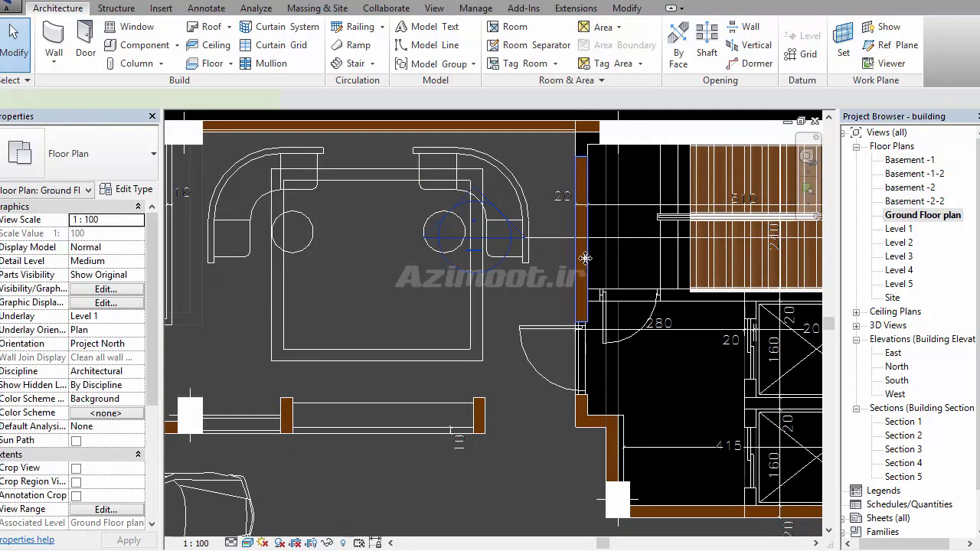
pyautogui.click(585, 258)
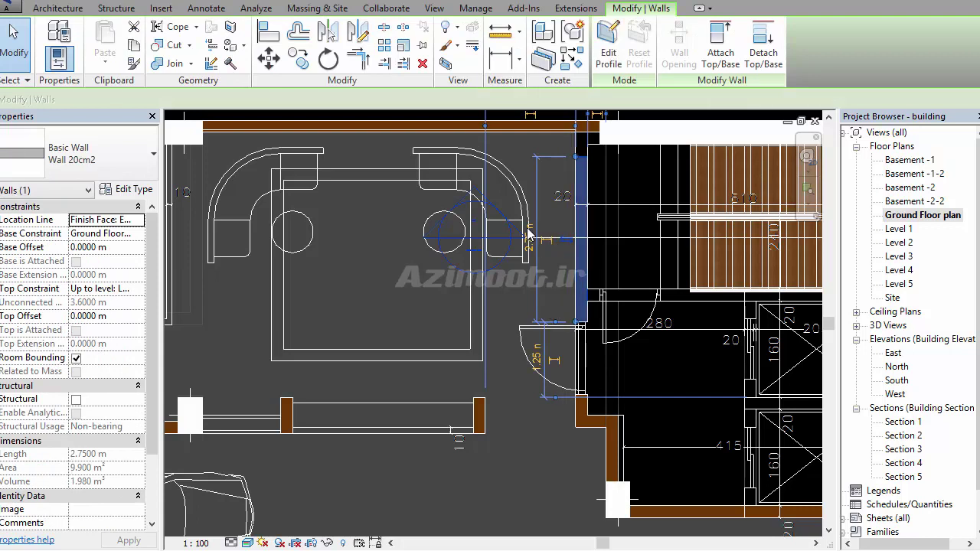
pyautogui.press('Escape')
pyautogui.click(581, 417)
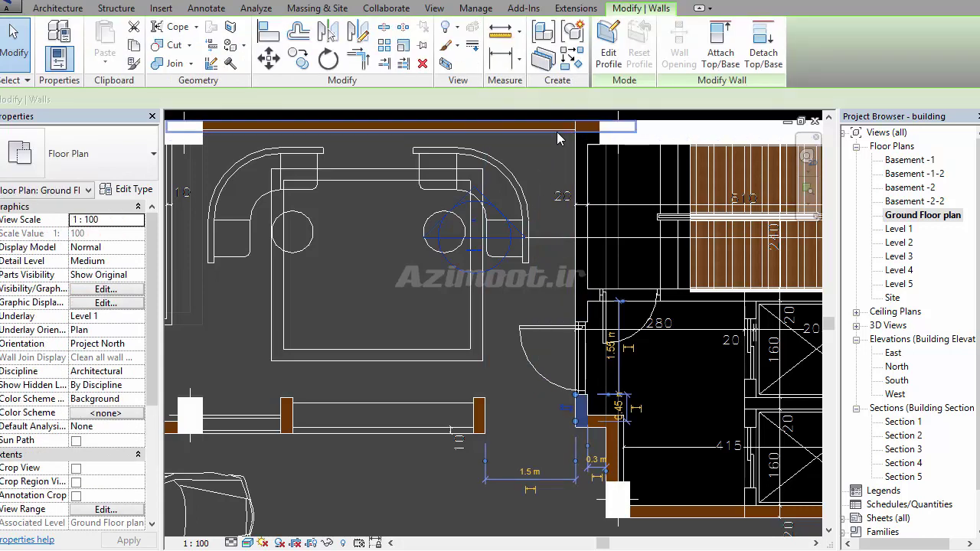
pyautogui.press('Escape')
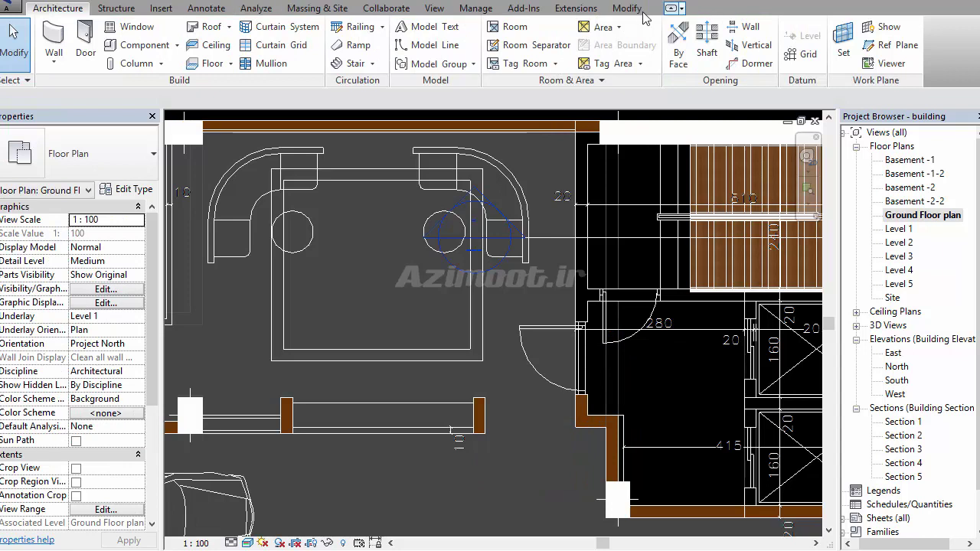
# Trim/Extend the door-side wall up to meet the top wall
pyautogui.click(631, 9)
pyautogui.click(384, 64)
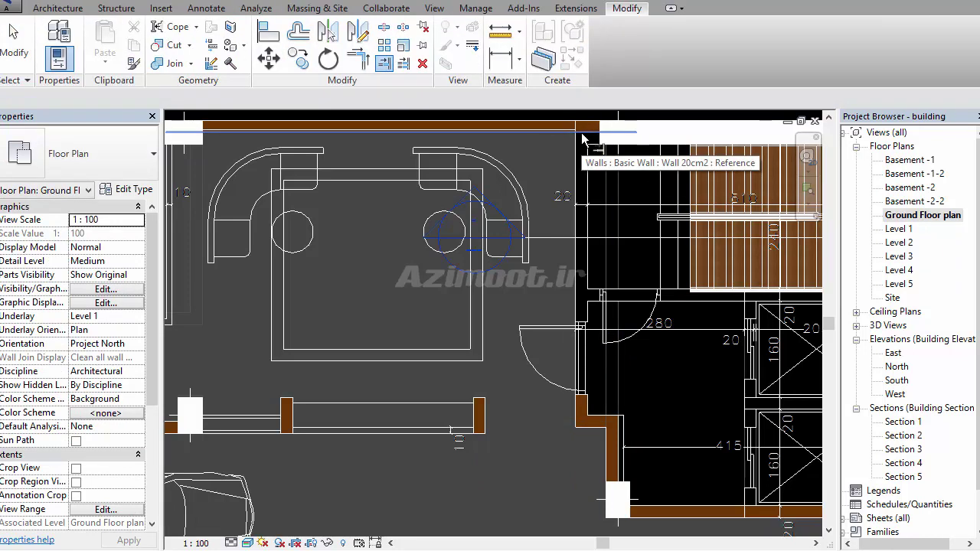
pyautogui.click(588, 226)
pyautogui.click(586, 414)
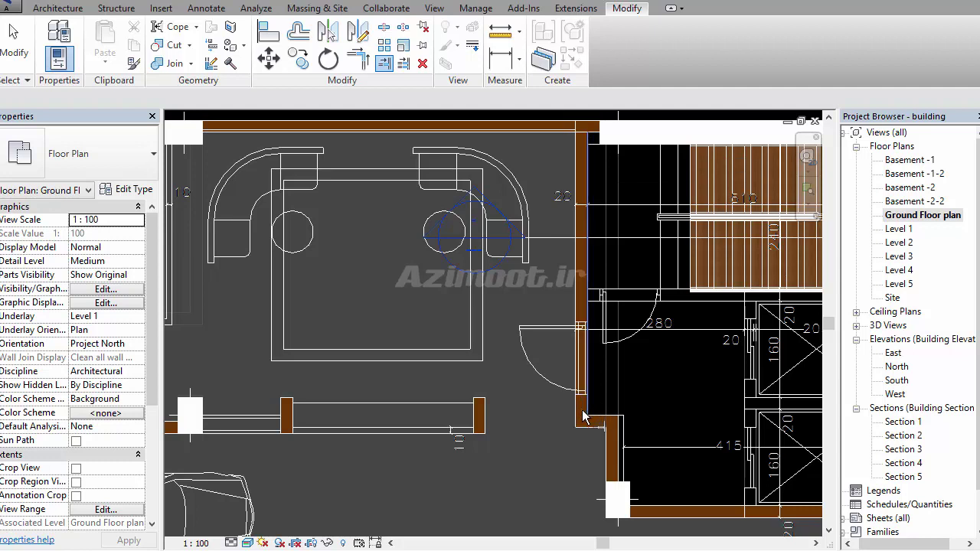
pyautogui.press('Escape')
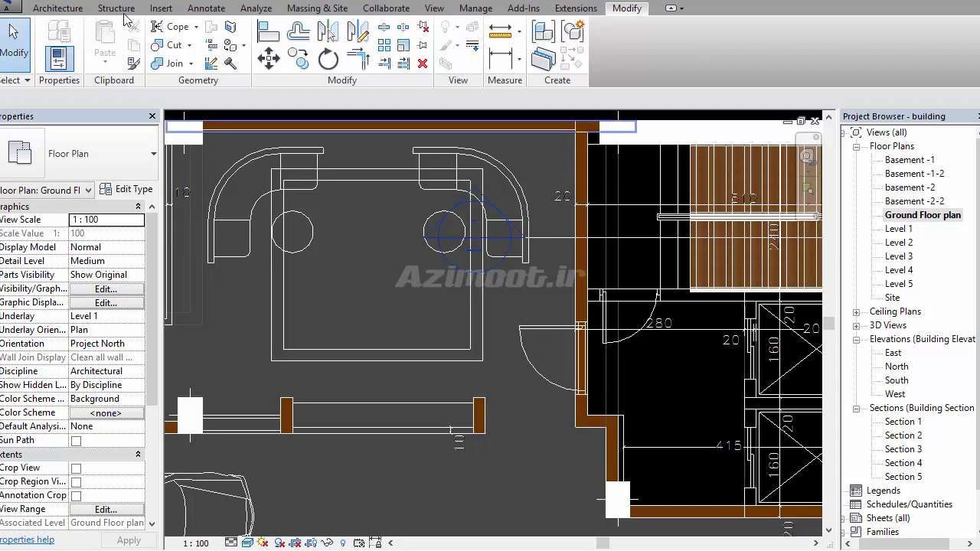
# Try an aligned dimension at the door opening, then cancel it
pyautogui.click(180, 2)
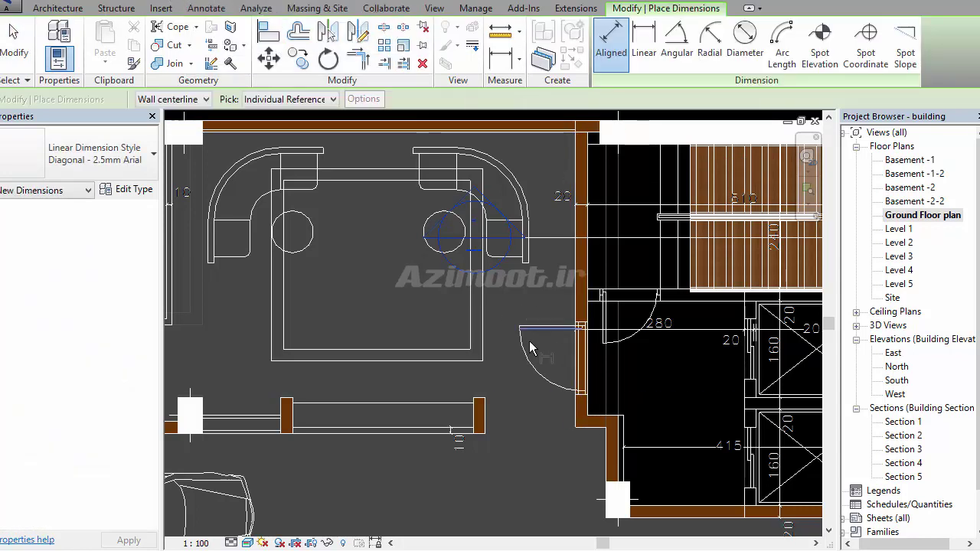
pyautogui.scroll(3, 588, 359)
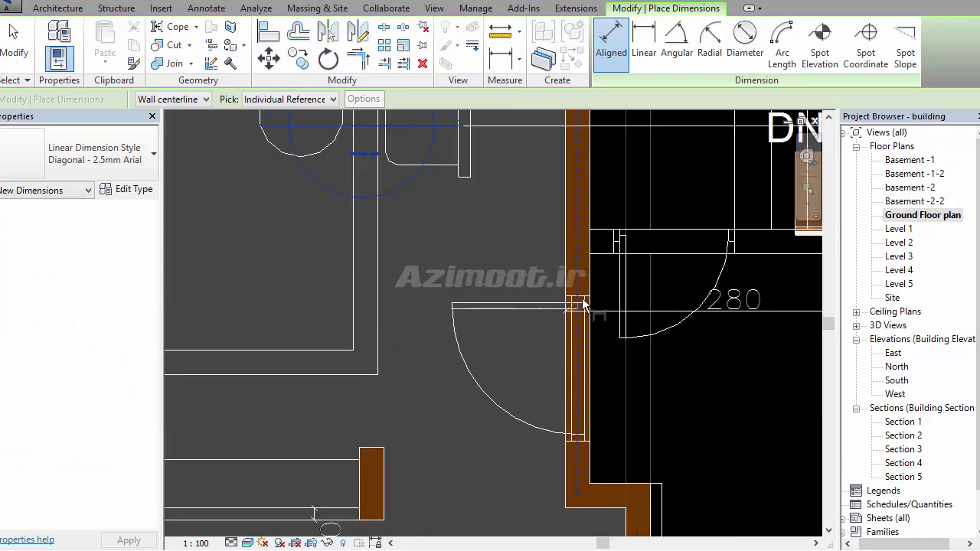
pyautogui.scroll(1, 580, 316)
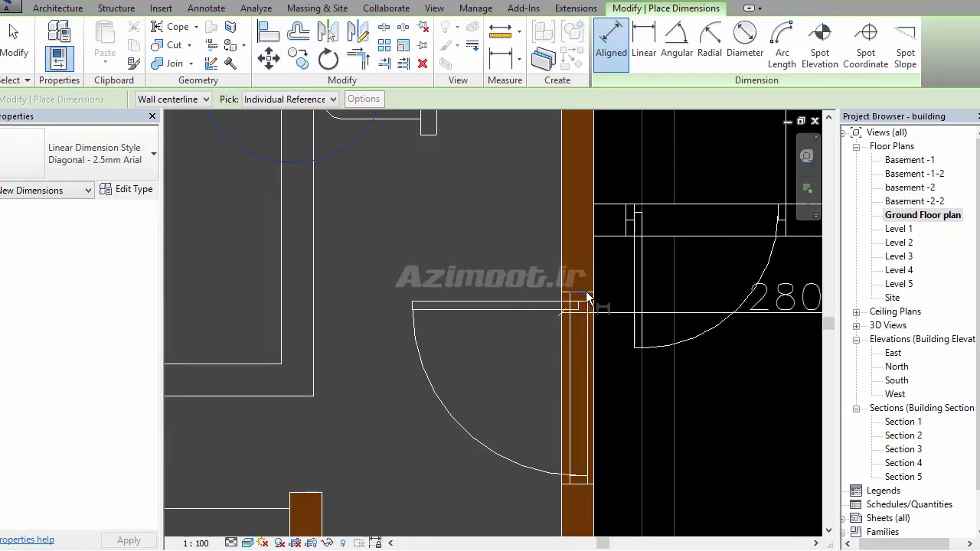
pyautogui.click(587, 296)
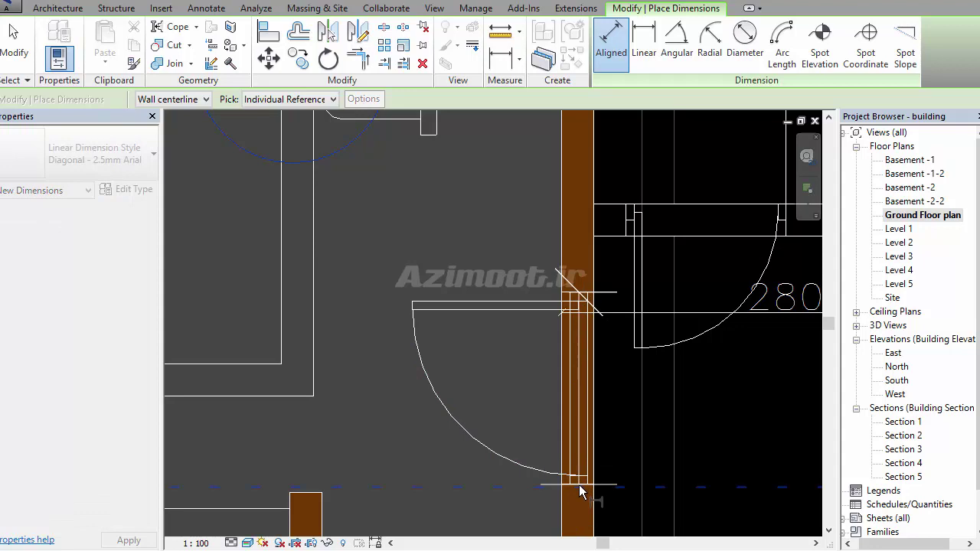
pyautogui.scroll(-3, 613, 426)
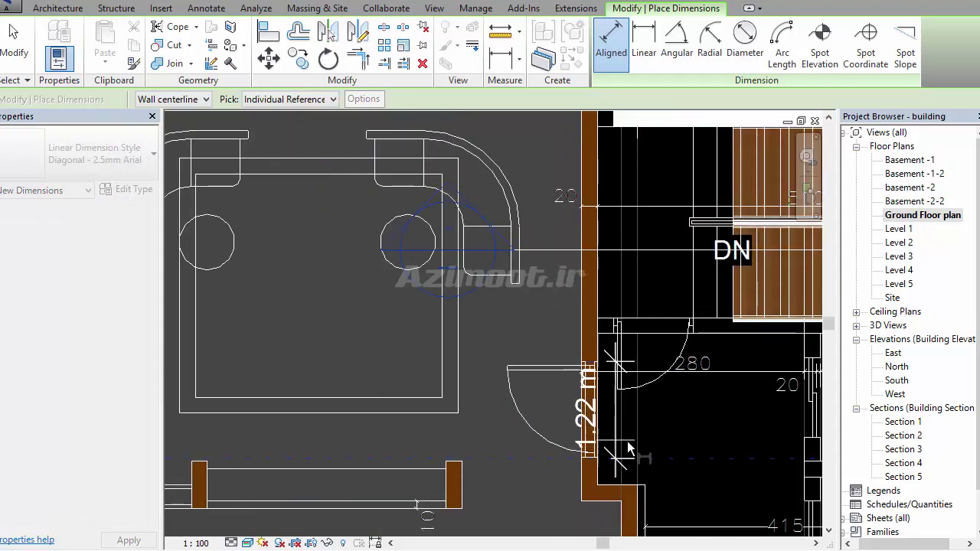
pyautogui.press('Escape')
pyautogui.scroll(2, 557, 394)
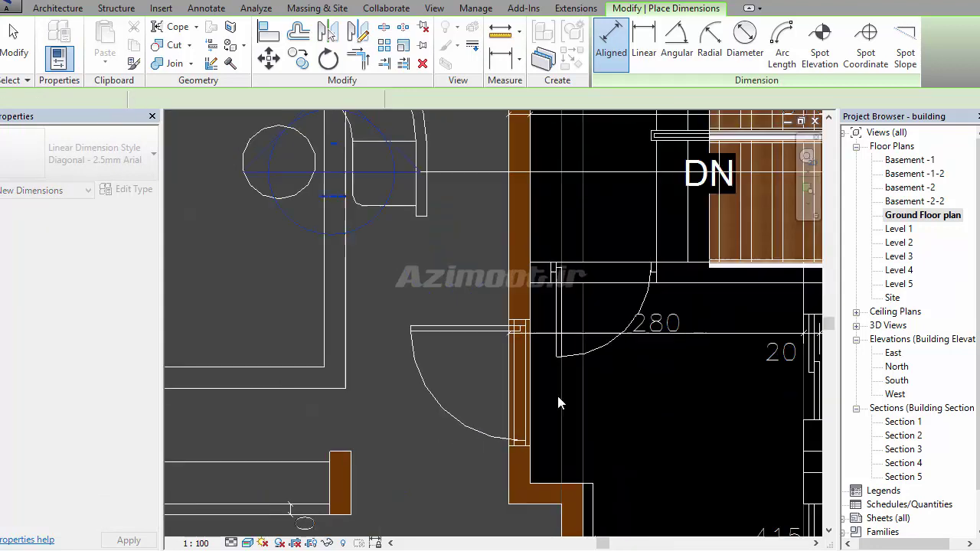
pyautogui.click(558, 274)
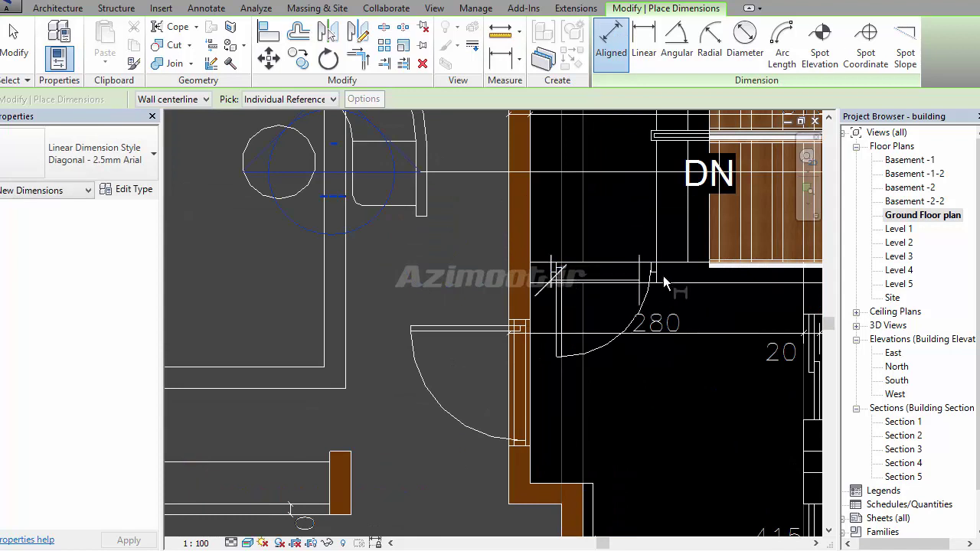
pyautogui.press('Escape')
pyautogui.scroll(-2, 593, 287)
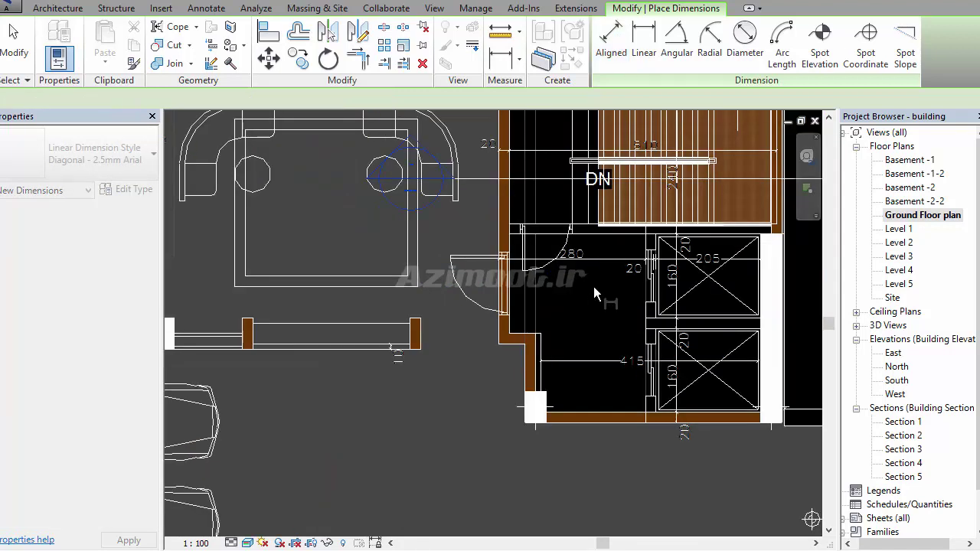
pyautogui.press('Escape')
pyautogui.scroll(1, 521, 276)
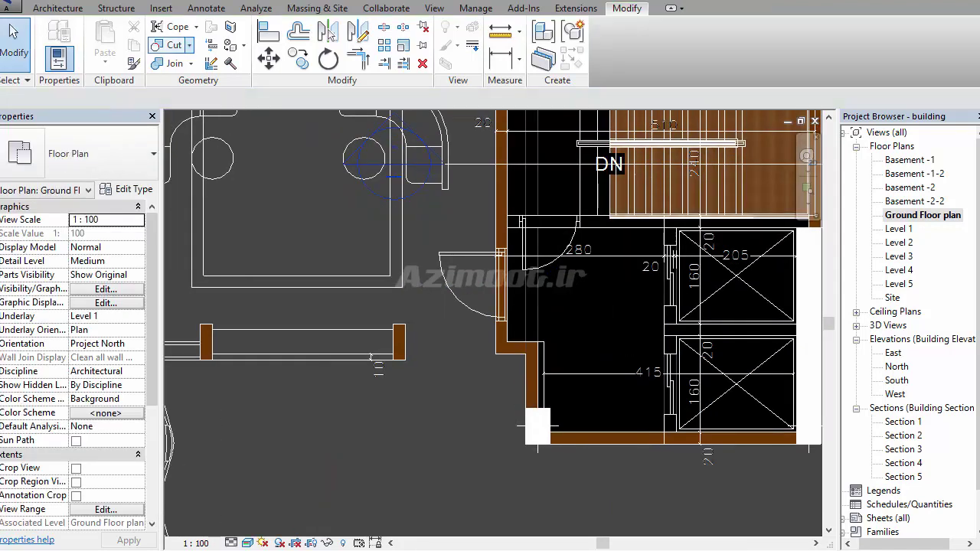
pyautogui.click(58, 8)
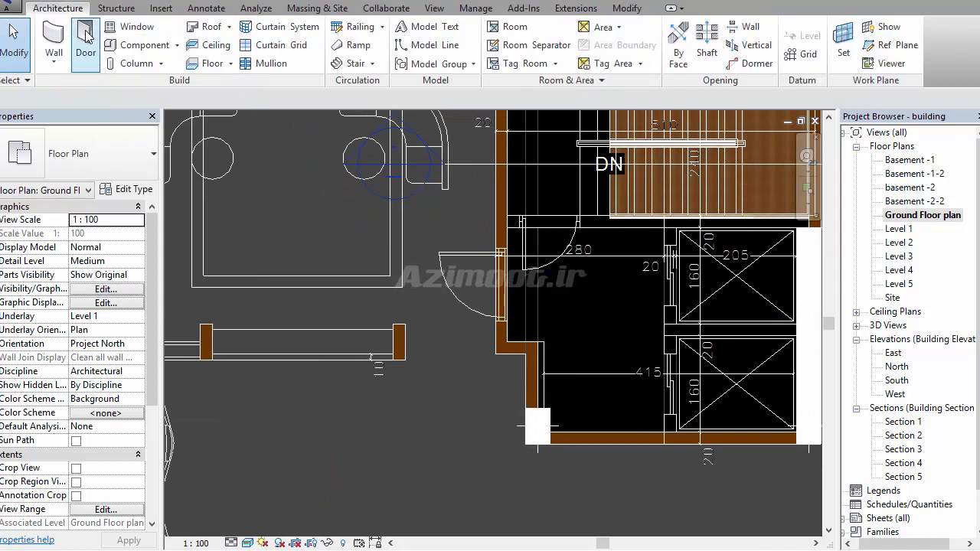
# Start the Door tool with the M_Single-Panel 1 0915 x 2134mm type
pyautogui.click(79, 30)
pyautogui.click(94, 157)
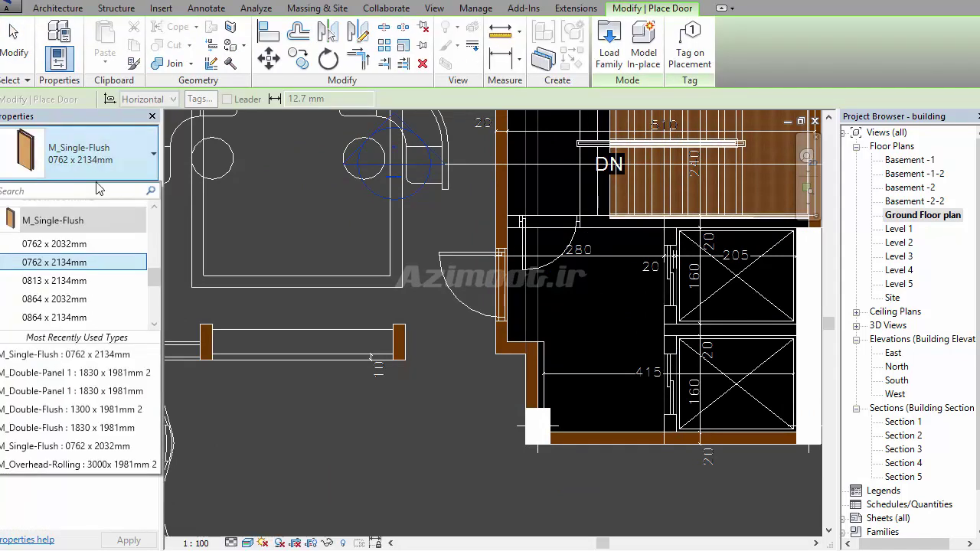
pyautogui.scroll(-2, 90, 283)
pyautogui.scroll(2, 90, 256)
pyautogui.scroll(-2, 92, 260)
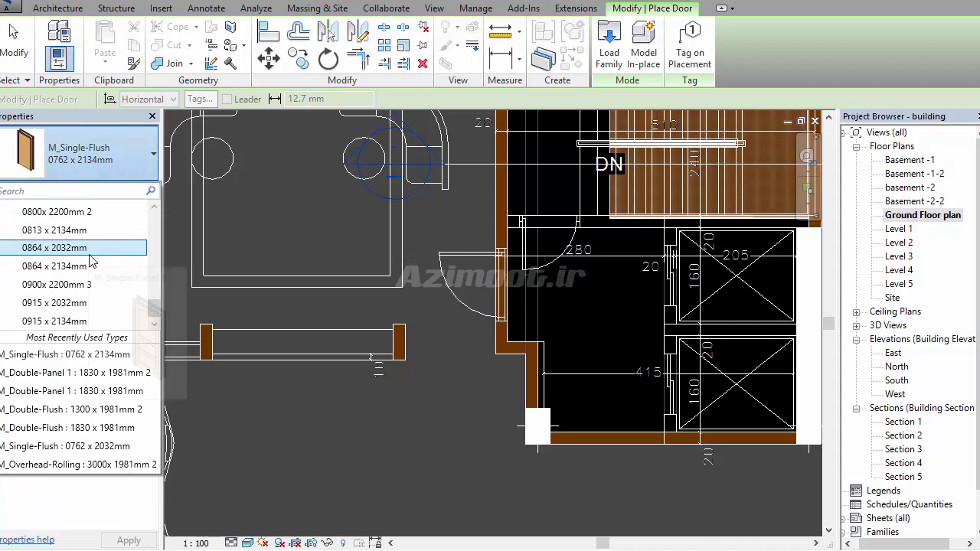
pyautogui.scroll(-2, 90, 264)
pyautogui.scroll(1, 89, 264)
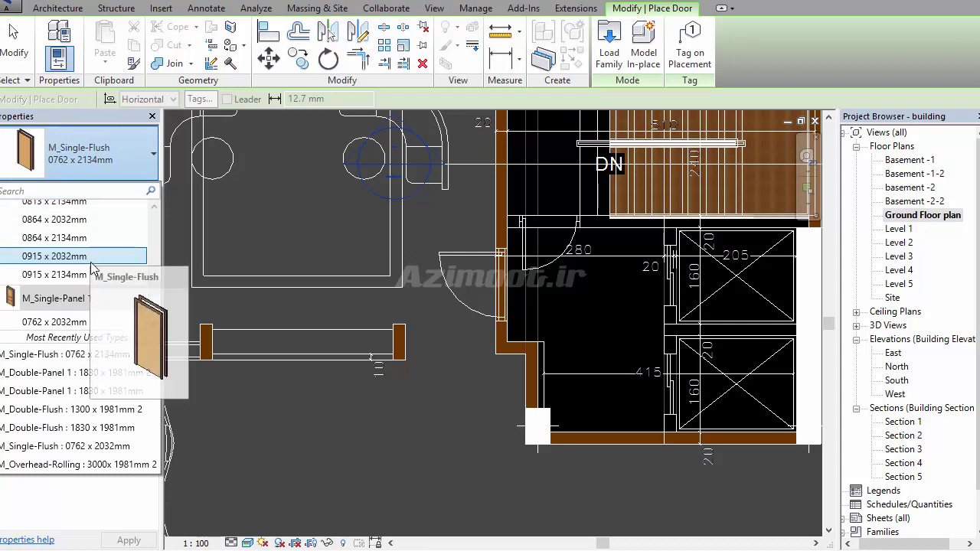
pyautogui.scroll(2, 82, 265)
pyautogui.scroll(-2, 84, 267)
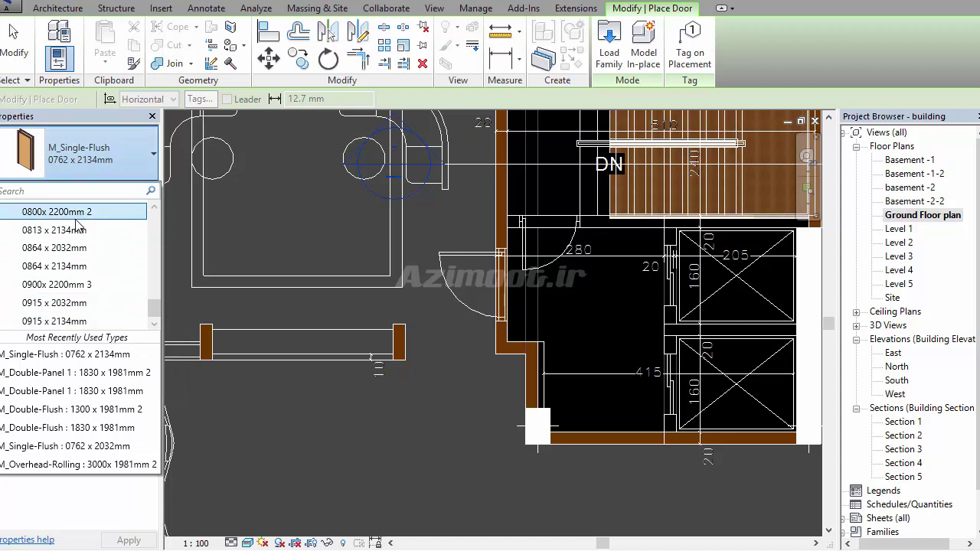
pyautogui.click(93, 187)
pyautogui.click(101, 157)
pyautogui.scroll(-3, 90, 291)
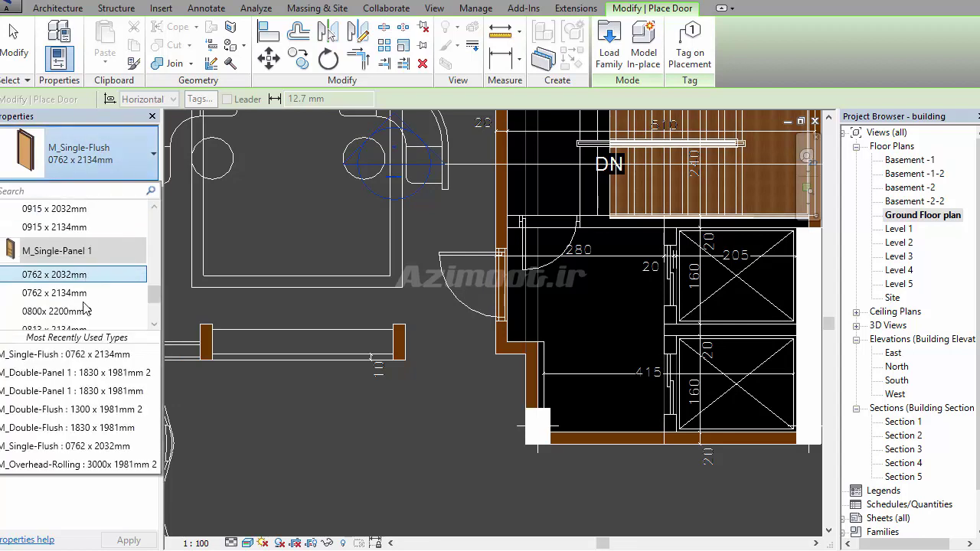
pyautogui.scroll(-3, 94, 295)
pyautogui.scroll(-2, 91, 314)
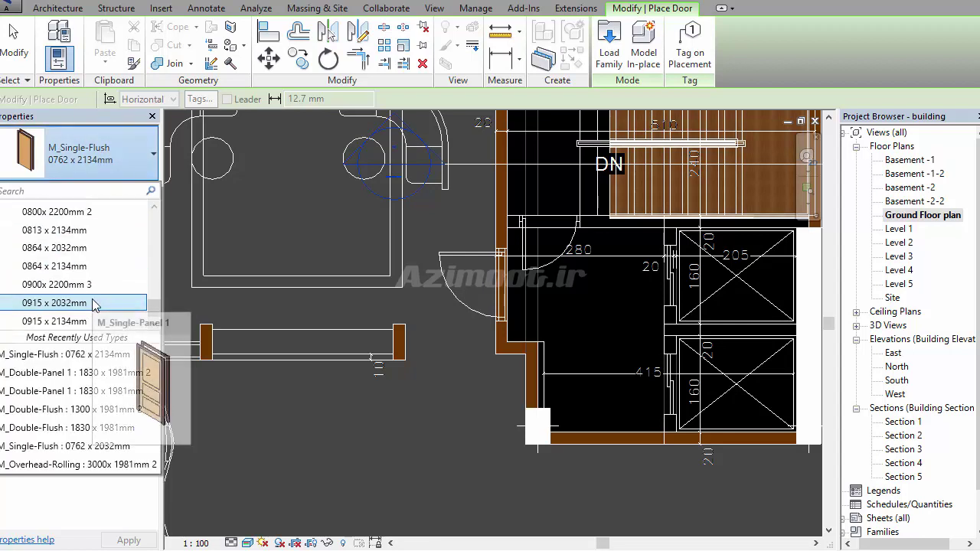
pyautogui.click(93, 322)
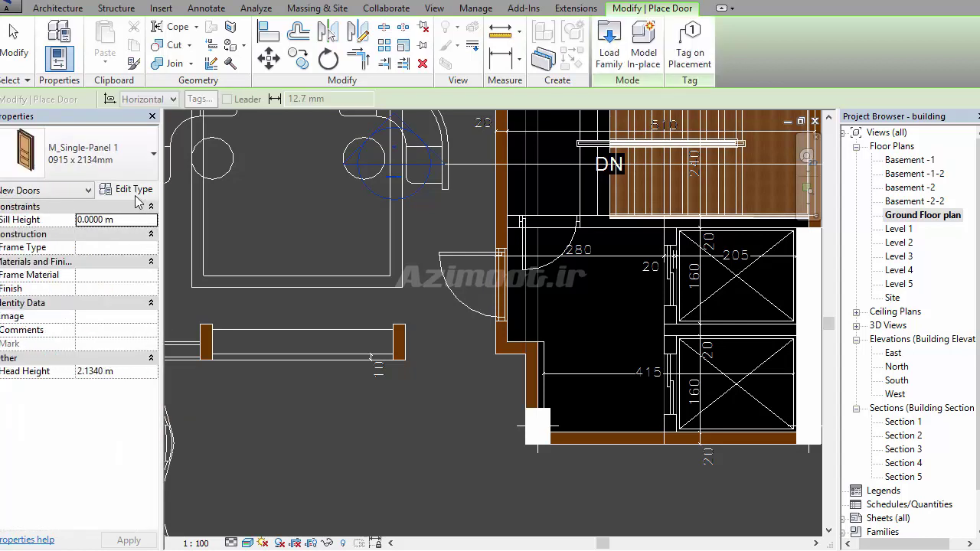
# Duplicate it as type 1200 x 2134mm 2 with Width 1.2 m
pyautogui.click(136, 192)
pyautogui.click(743, 76)
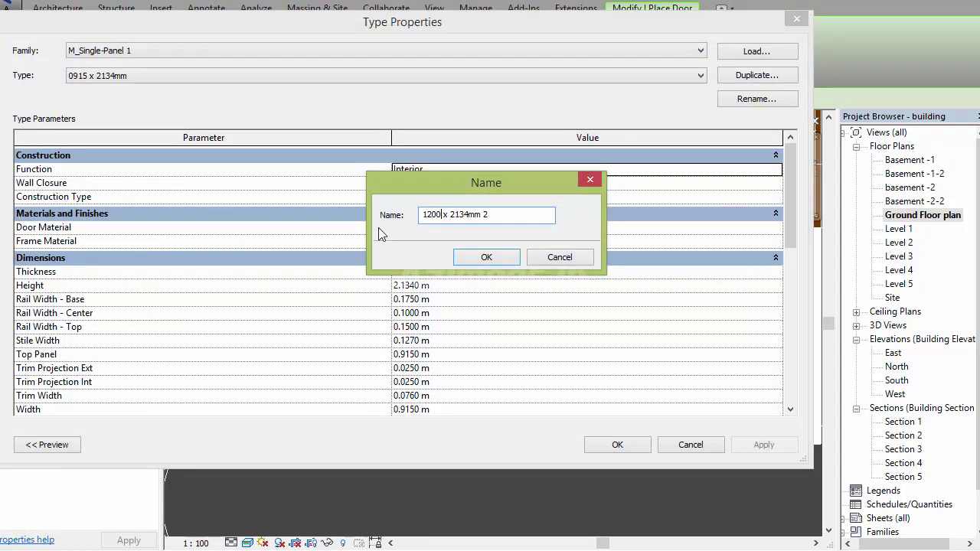
pyautogui.click(474, 260)
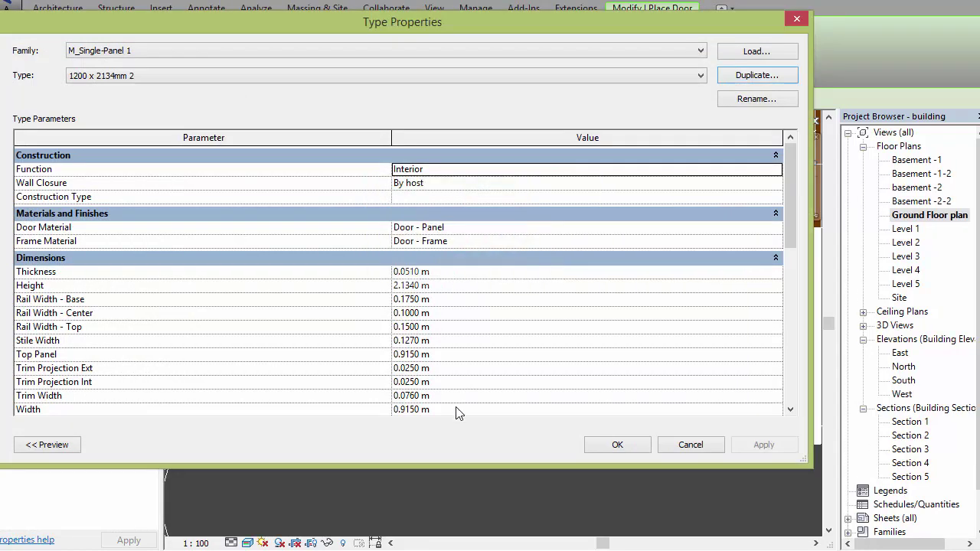
pyautogui.click(457, 412)
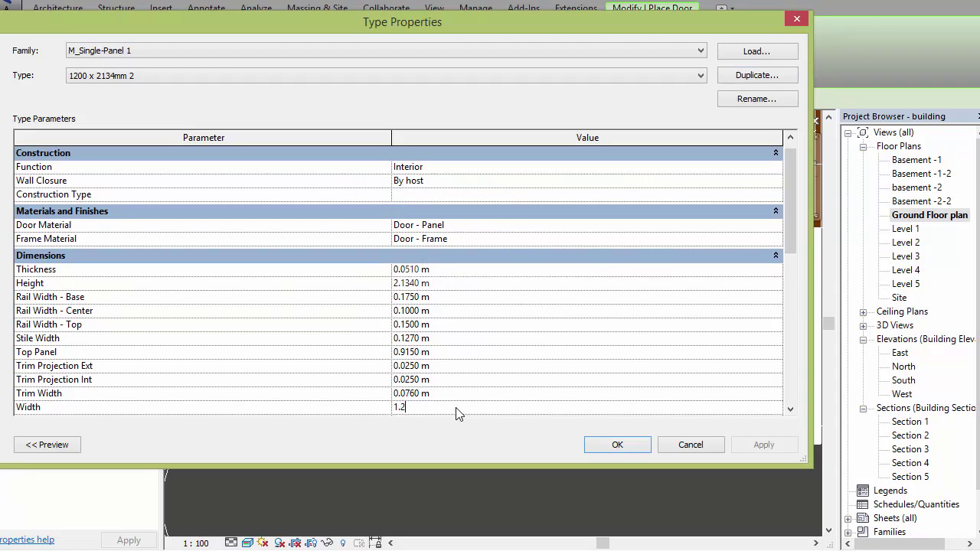
pyautogui.click(627, 446)
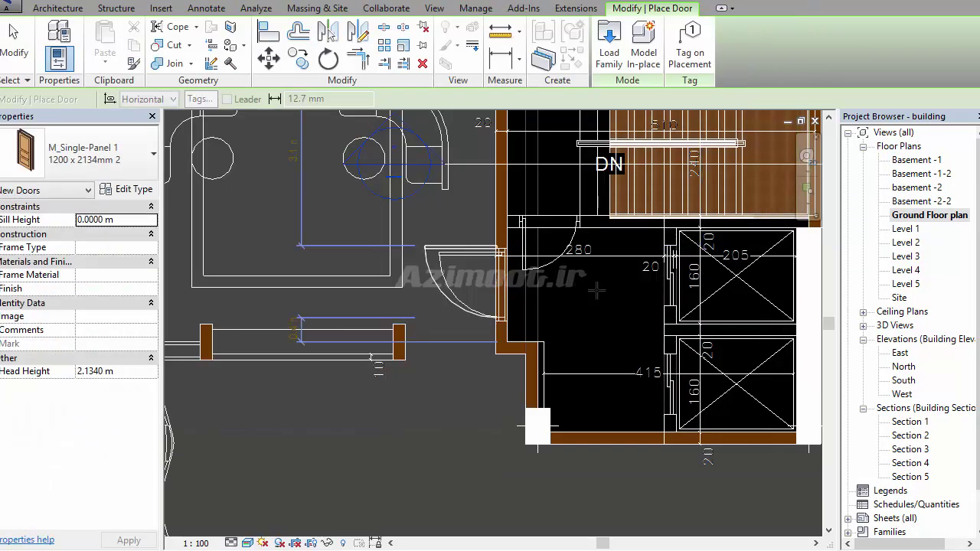
pyautogui.moveTo(588, 346); pyautogui.dragTo(565, 407, button='middle')
pyautogui.press('Escape')
pyautogui.press('Escape')
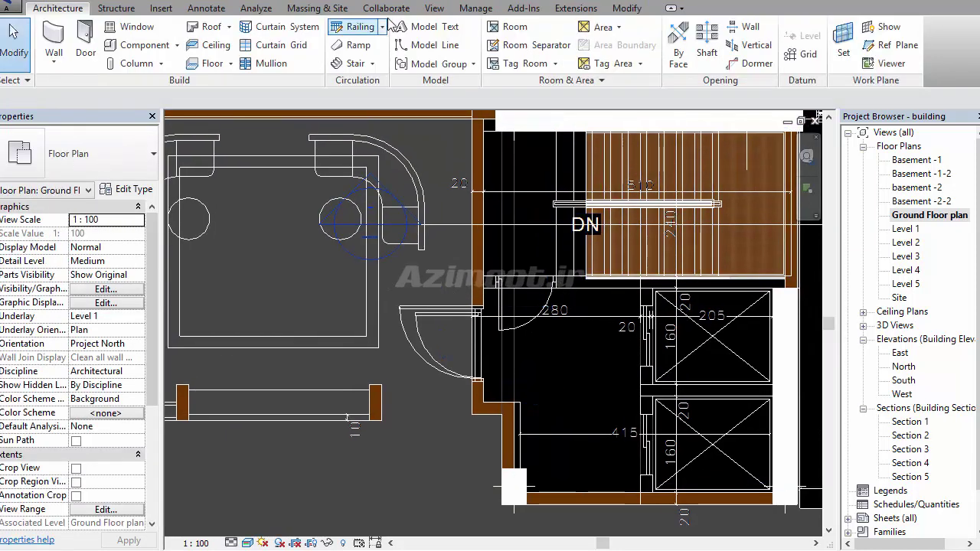
# In the 3D view, orbit to the stairwell and select the wall beside the stairs
pyautogui.click(245, 3)
pyautogui.moveTo(724, 317)
pyautogui.keyDown('shift'); pyautogui.mouseDown(button='middle')
pyautogui.moveTo(463, 448)
pyautogui.moveTo(667, 340)
pyautogui.mouseUp(button='middle'); pyautogui.keyUp('shift')
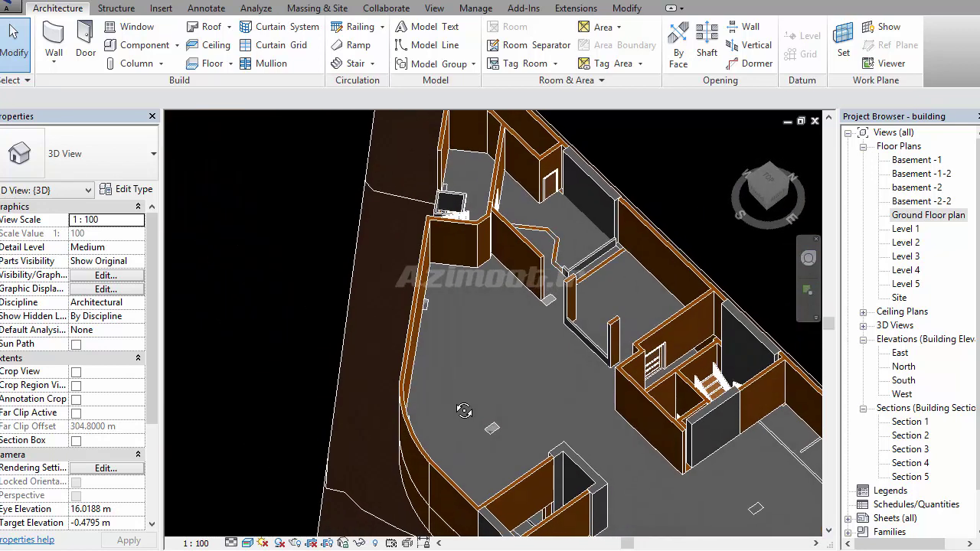
pyautogui.scroll(3, 666, 340)
pyautogui.scroll(2, 666, 340)
pyautogui.click(722, 356)
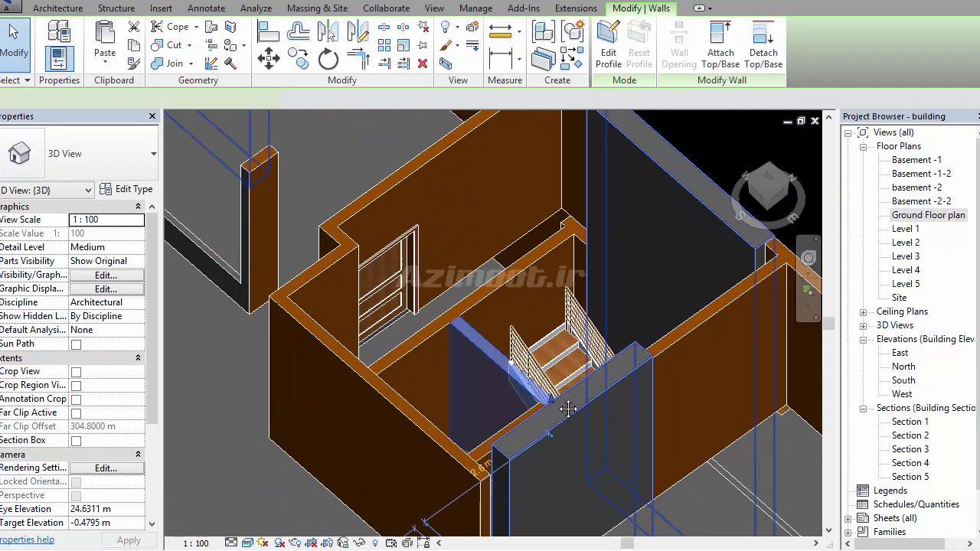
pyautogui.moveTo(722, 356); pyautogui.dragTo(540, 406, button='middle')
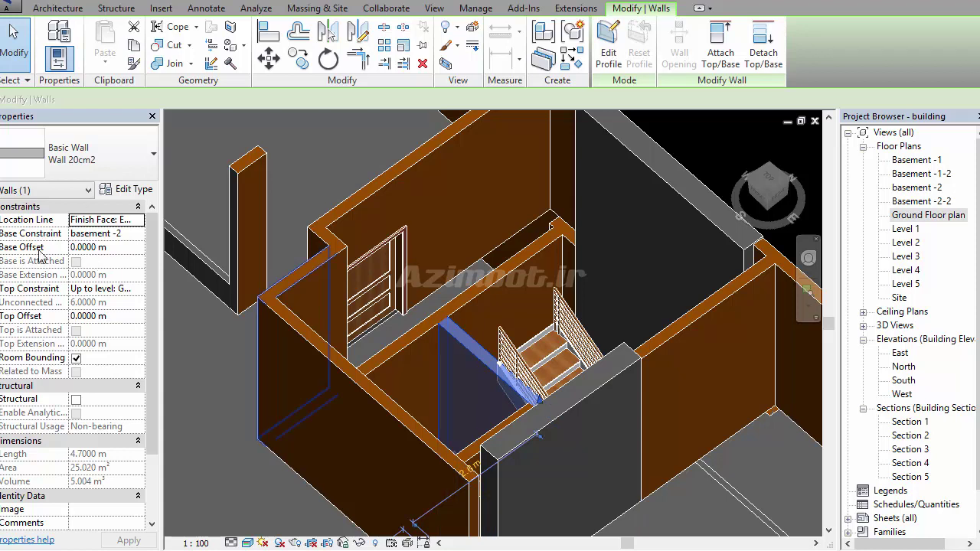
# Set the wall's Top Constraint to a higher level (9.6 m tall), then reopen Ground Floor
pyautogui.click(107, 296)
pyautogui.click(138, 289)
pyautogui.click(131, 328)
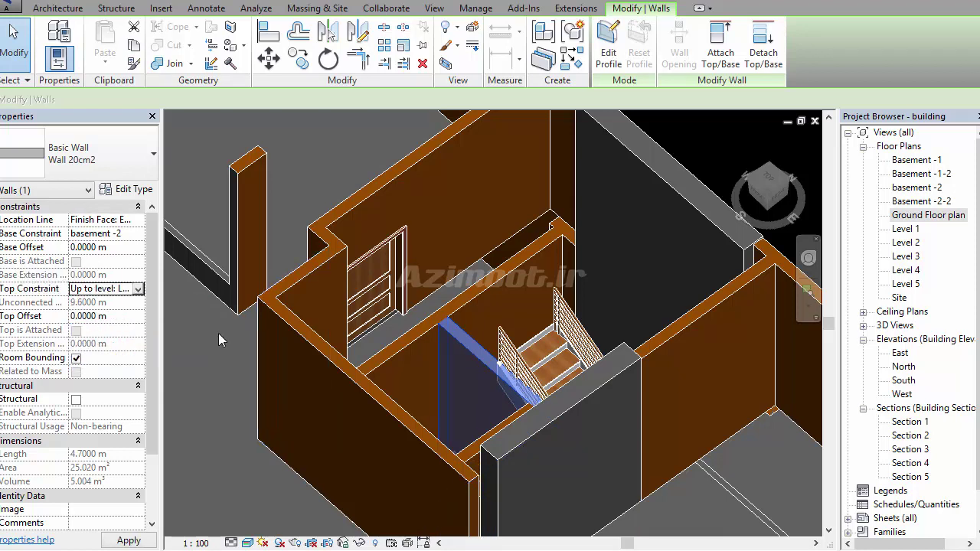
pyautogui.press('Escape')
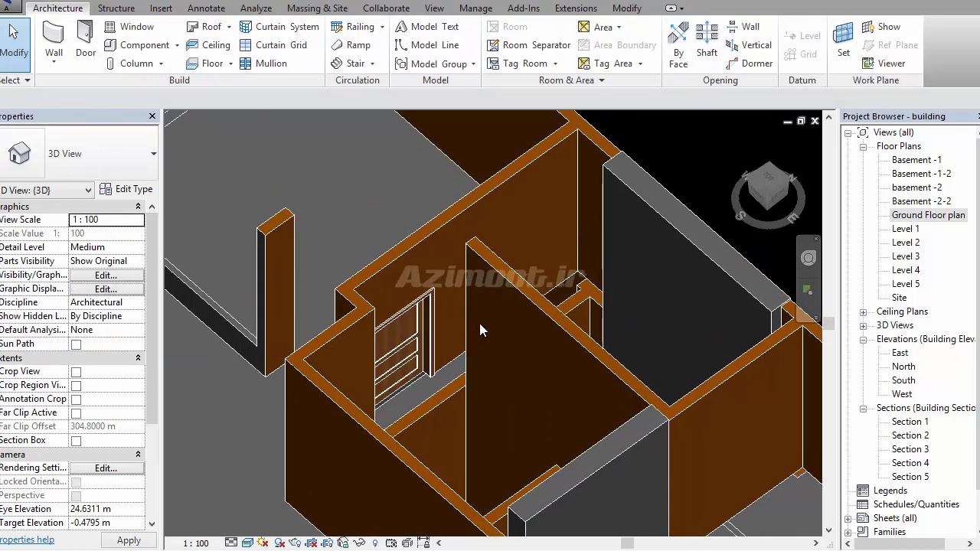
pyautogui.scroll(3, 529, 348)
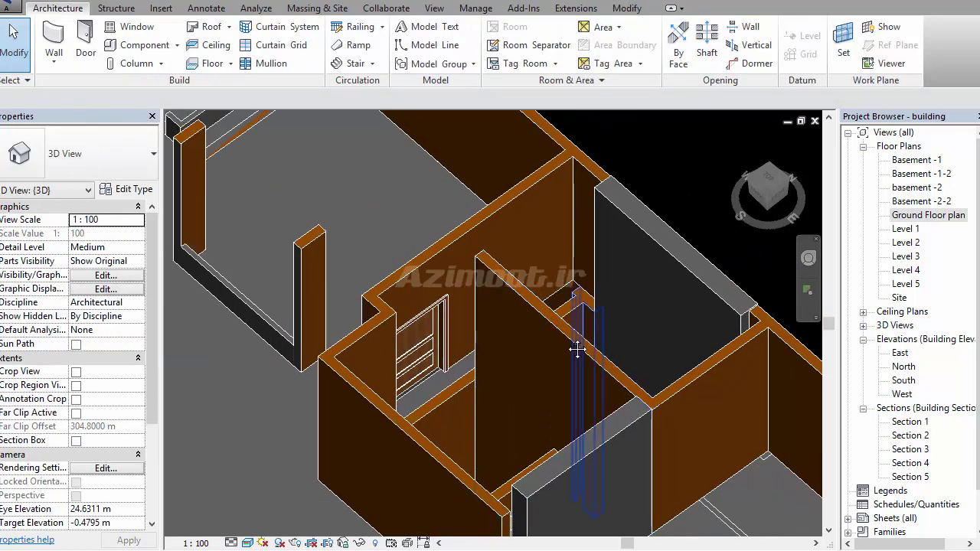
pyautogui.moveTo(486, 335)
pyautogui.keyDown('shift'); pyautogui.mouseDown(button='middle')
pyautogui.moveTo(472, 438)
pyautogui.moveTo(490, 413)
pyautogui.mouseUp(button='middle'); pyautogui.keyUp('shift')
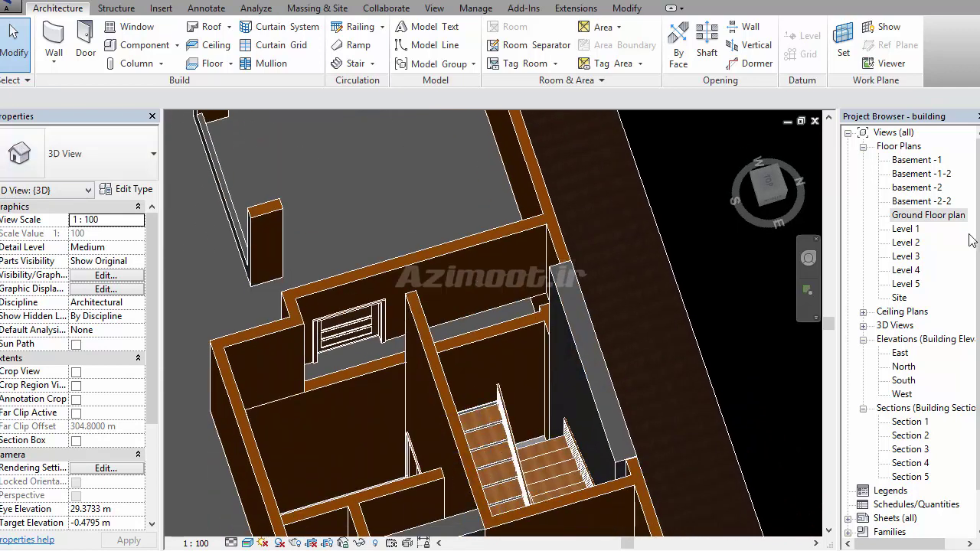
pyautogui.doubleClick(928, 215)
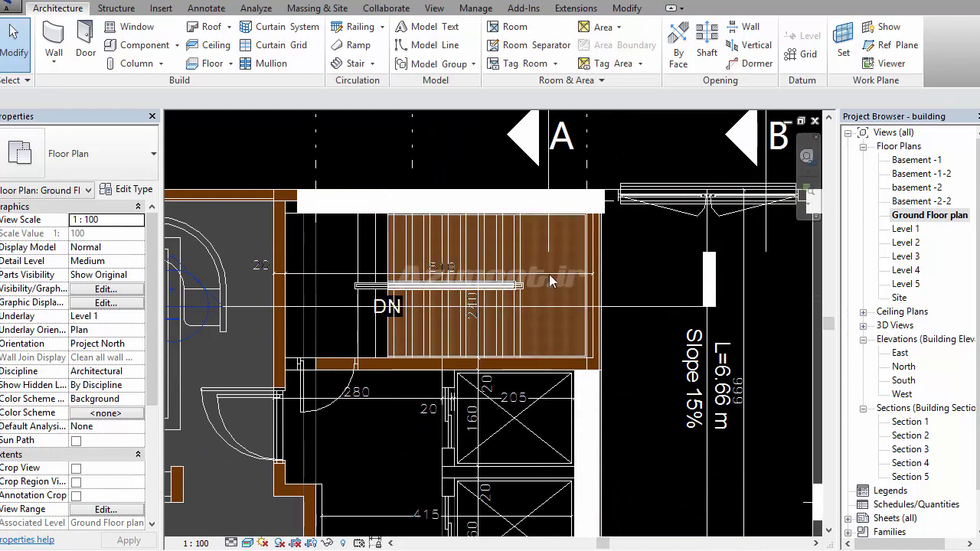
# Centre the stairwell in the plan and start a Stair by Sketch, Ground Floor to Level 2
pyautogui.moveTo(356, 264); pyautogui.dragTo(429, 274, button='middle')
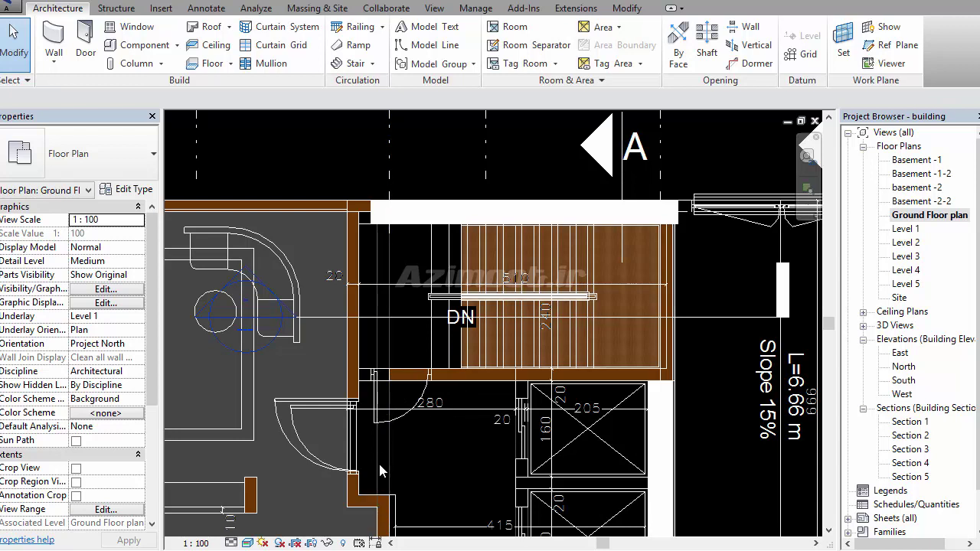
pyautogui.scroll(-5, 379, 464)
pyautogui.scroll(3, 523, 282)
pyautogui.scroll(3, 523, 282)
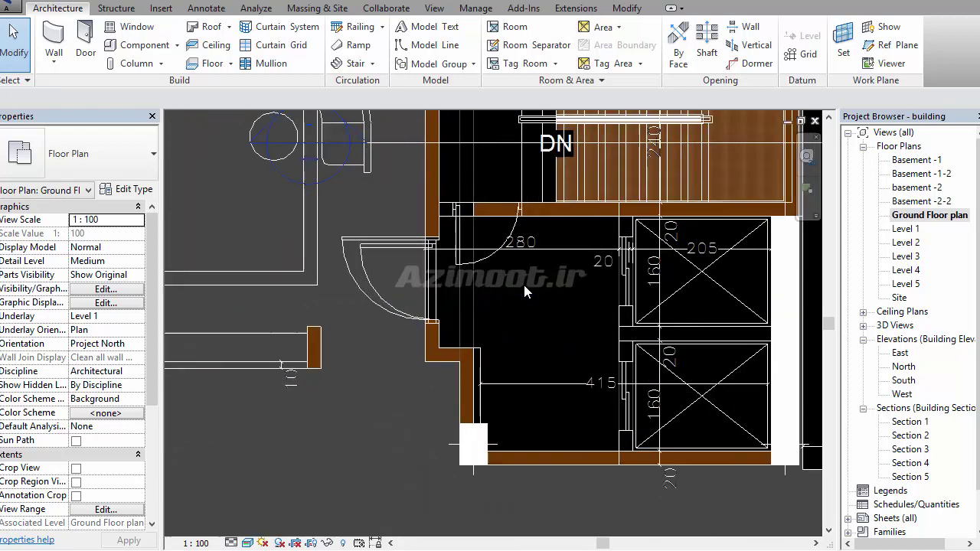
pyautogui.moveTo(524, 284); pyautogui.dragTo(472, 499, button='middle')
pyautogui.scroll(2, 413, 247)
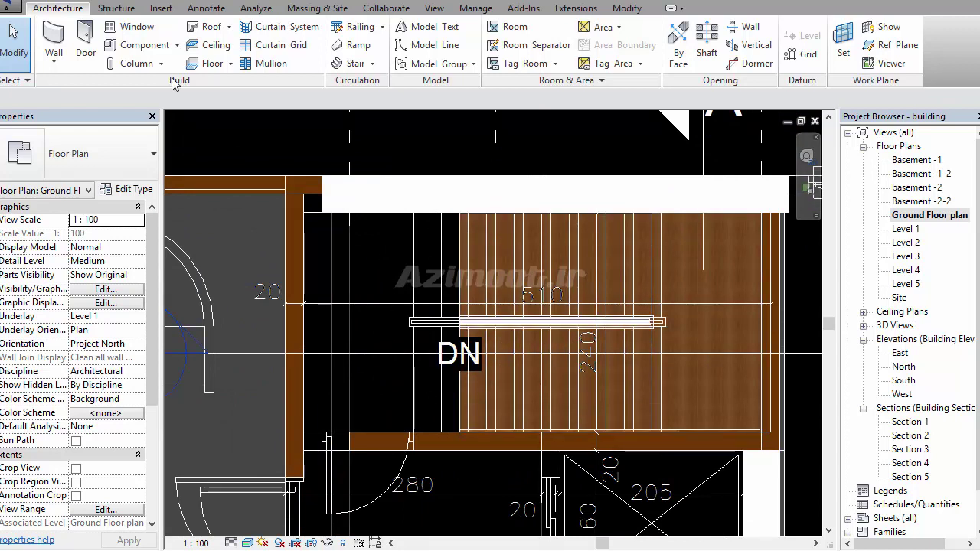
pyautogui.click(358, 64)
pyautogui.click(366, 90)
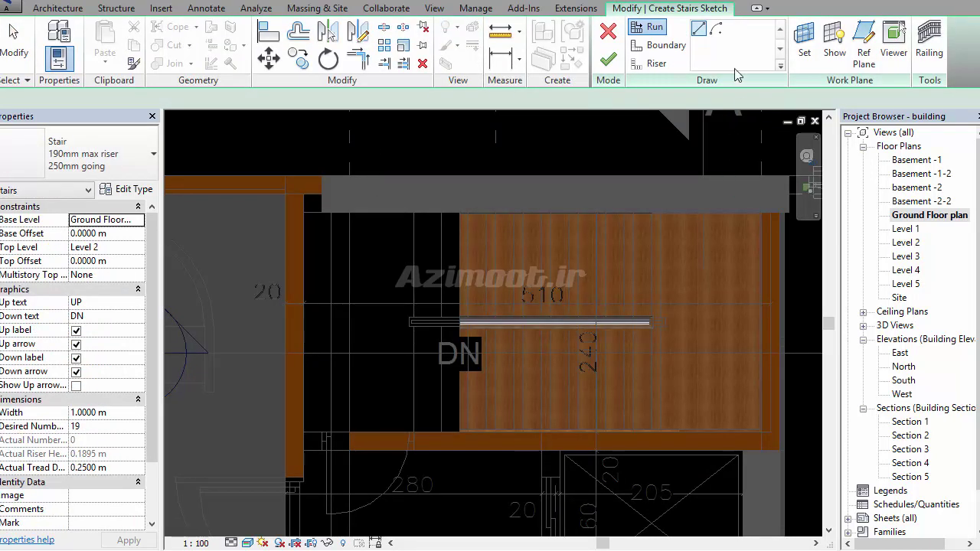
# Pick the stairwell's top, right and bottom wall edges as stair boundary lines
pyautogui.click(662, 45)
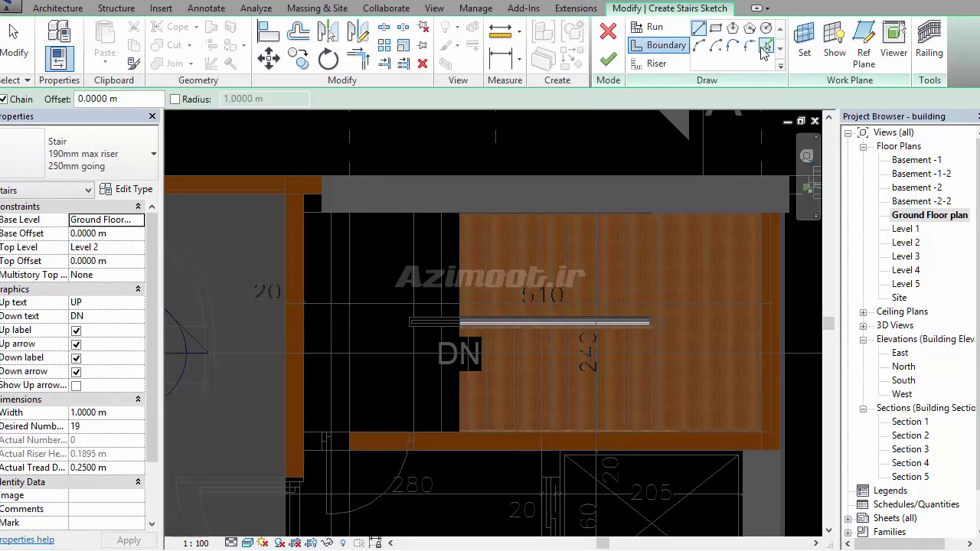
pyautogui.click(767, 48)
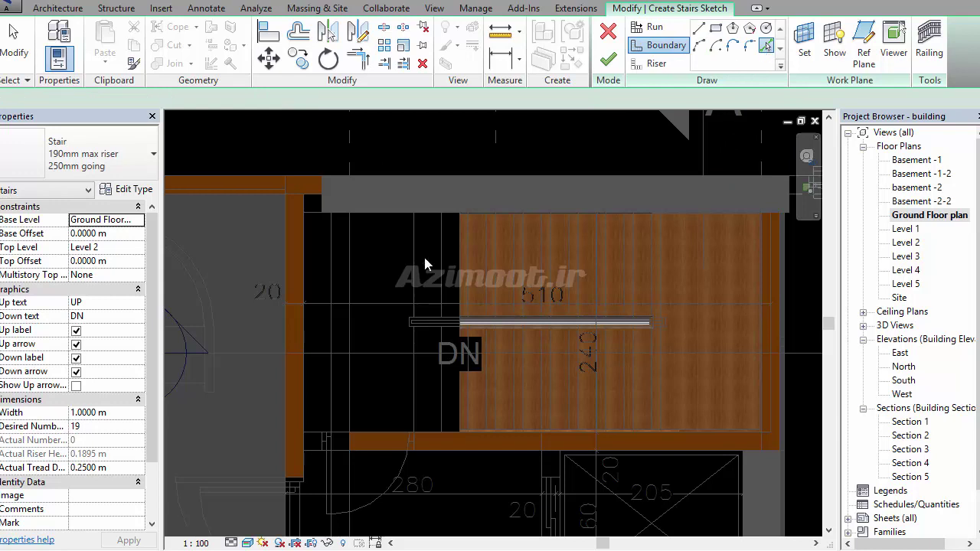
pyautogui.click(429, 218)
pyautogui.scroll(1, 733, 341)
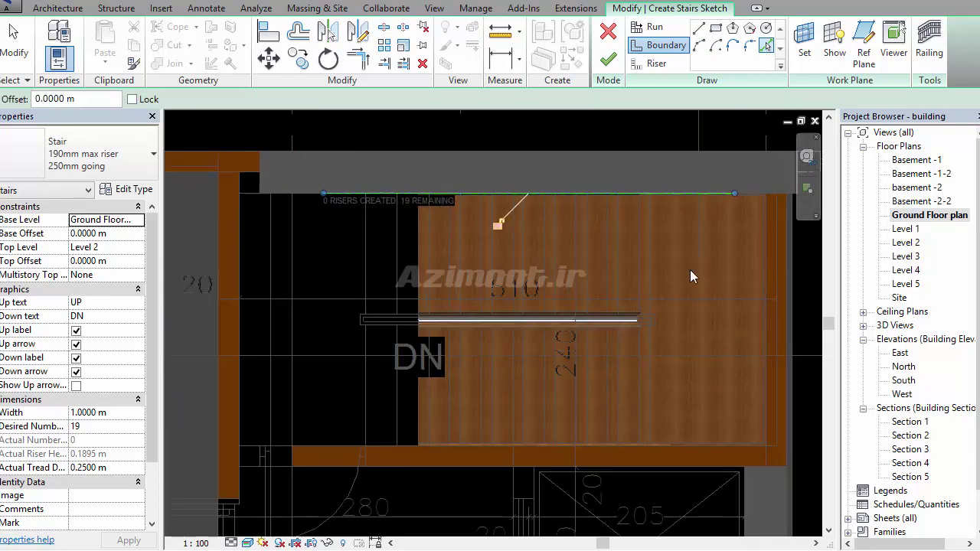
pyautogui.click(771, 330)
pyautogui.click(712, 443)
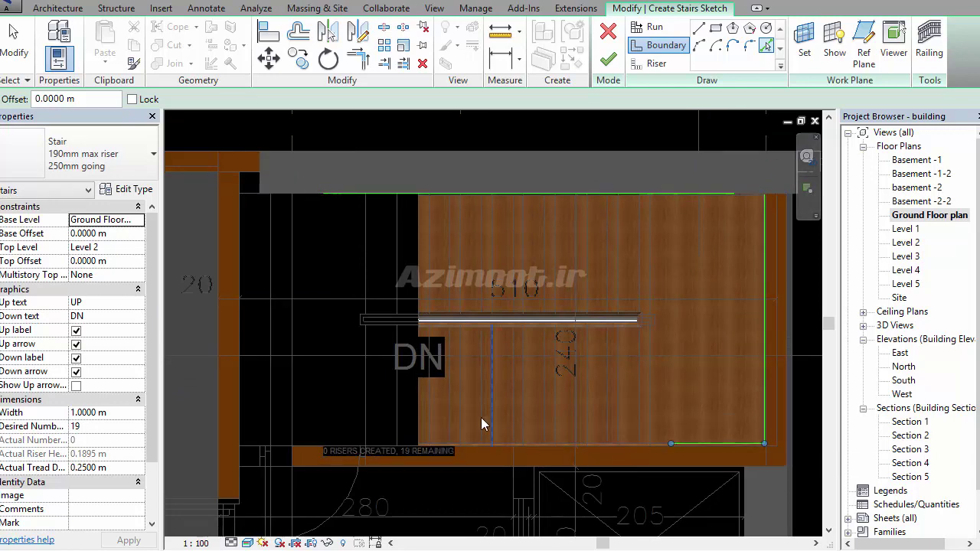
# Pick the central railing line as an additional stair boundary
pyautogui.scroll(1, 437, 316)
pyautogui.scroll(2, 445, 315)
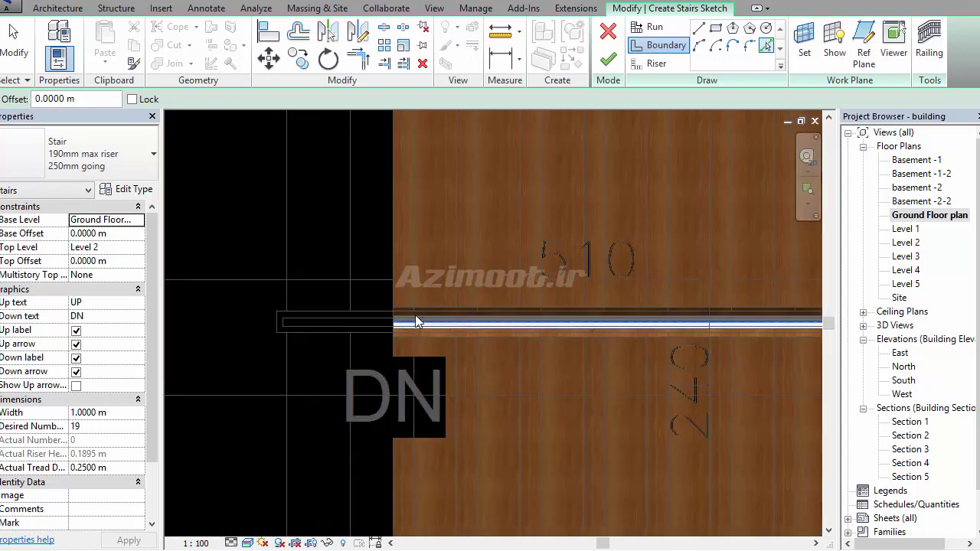
pyautogui.click(400, 326)
pyautogui.scroll(-3, 386, 338)
pyautogui.scroll(1, 585, 337)
pyautogui.scroll(1, 570, 329)
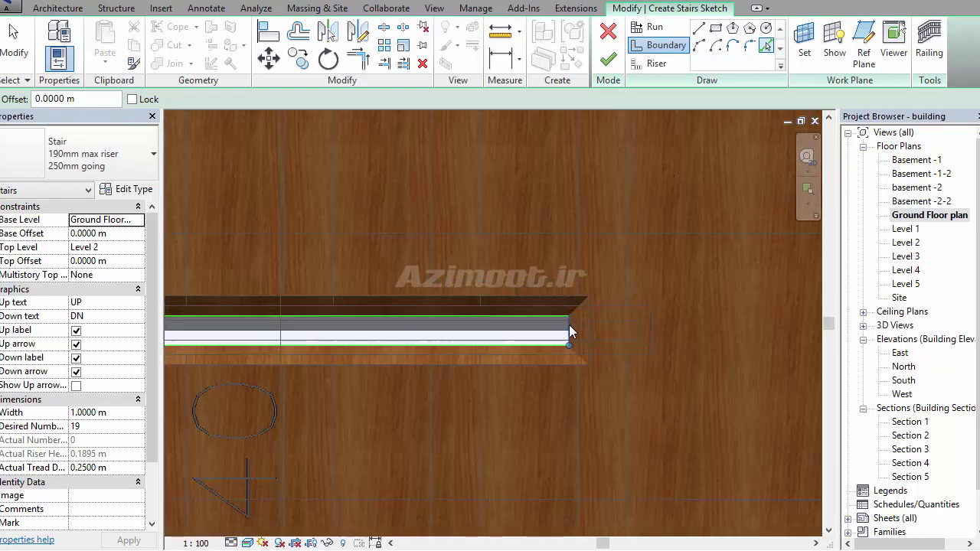
pyautogui.scroll(1, 613, 344)
pyautogui.scroll(-3, 607, 344)
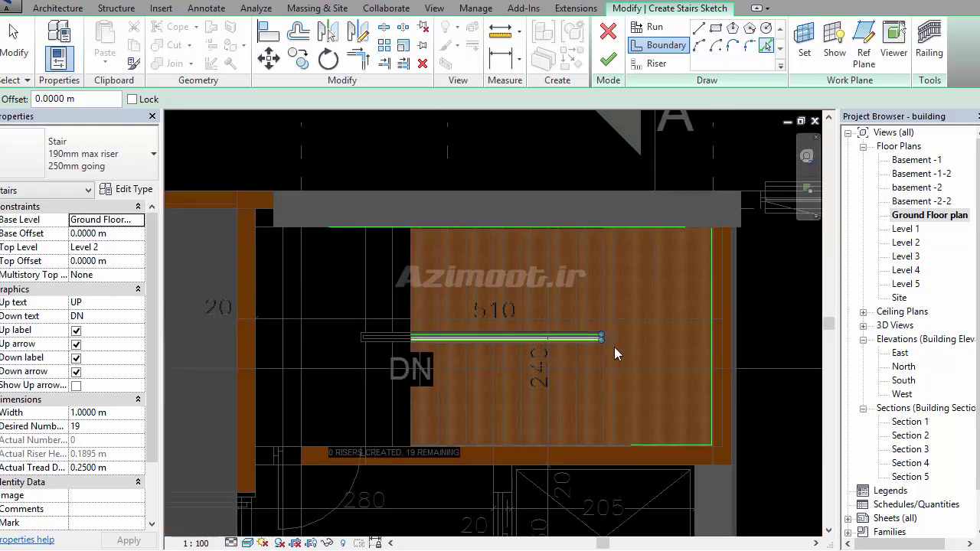
pyautogui.click(357, 58)
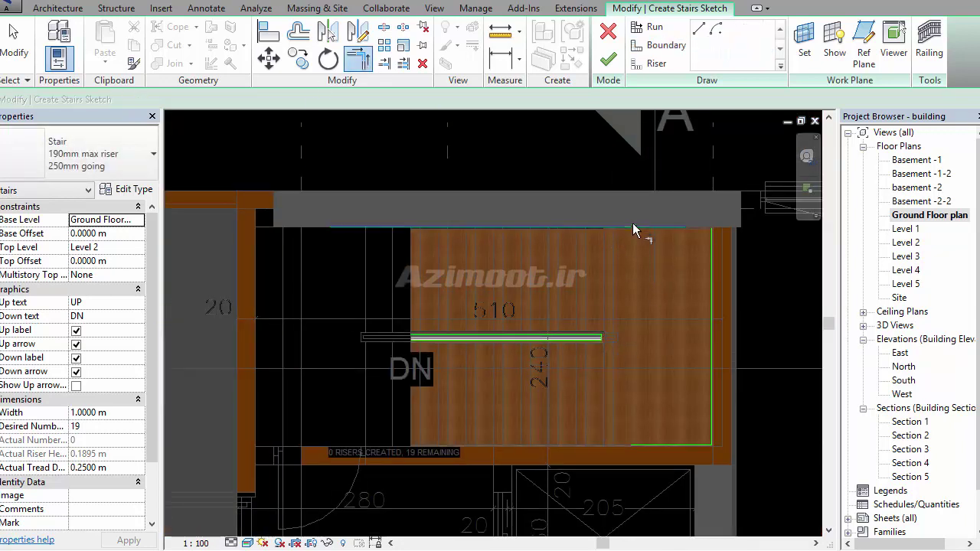
# Adjust the left end of the railing boundary line to 2.58 m
pyautogui.press('Escape')
pyautogui.click(657, 445)
pyautogui.press('Escape')
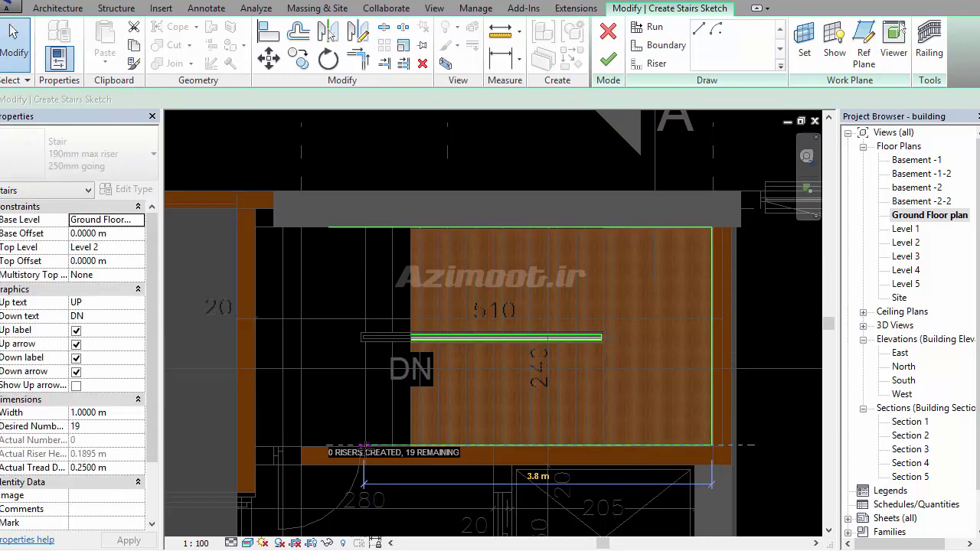
pyautogui.click(439, 337)
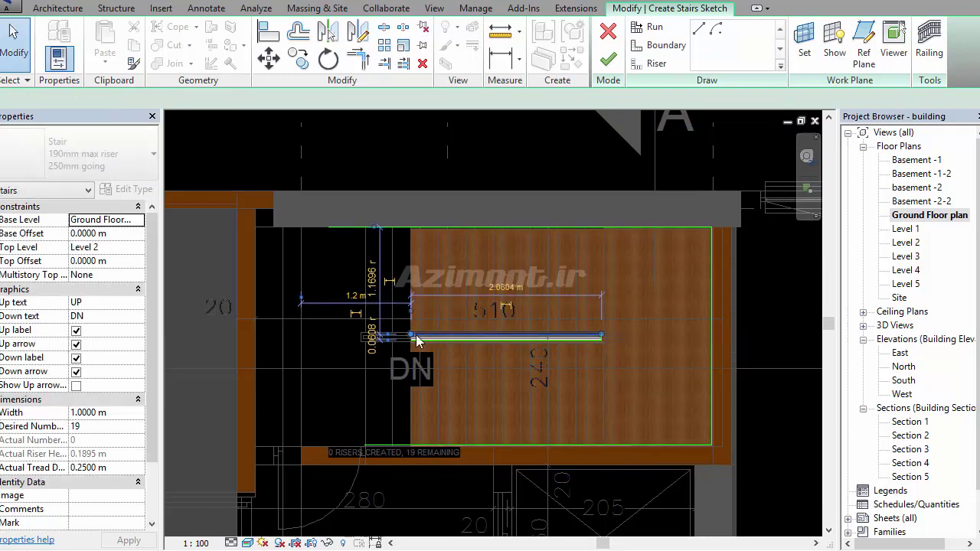
pyautogui.scroll(4, 378, 362)
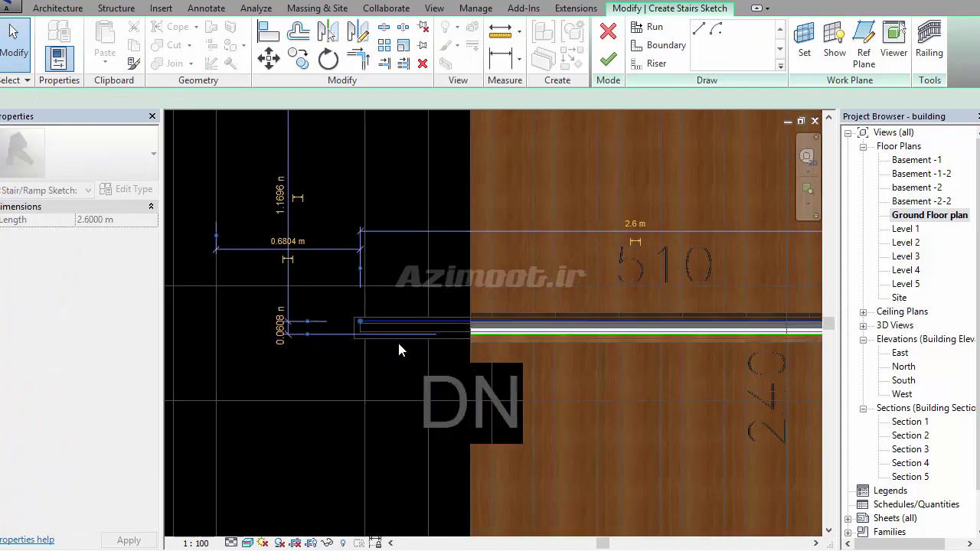
pyautogui.moveTo(366, 323)
pyautogui.mouseDown()
pyautogui.moveTo(470, 331)
pyautogui.moveTo(360, 330)
pyautogui.mouseUp()
pyautogui.scroll(-4, 396, 315)
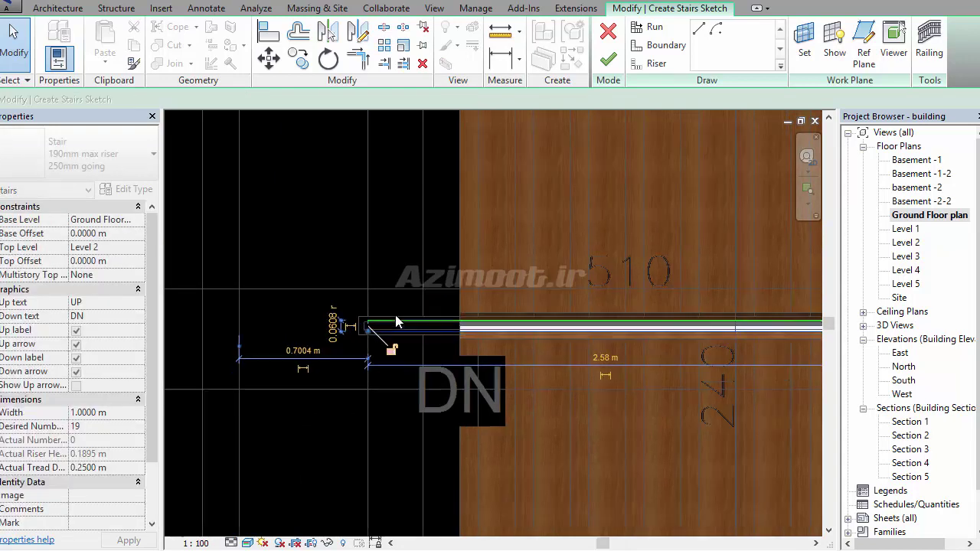
pyautogui.scroll(-2, 442, 346)
pyautogui.click(496, 276)
# Extend the top boundary line further left to 3.7842 m
pyautogui.scroll(5, 475, 380)
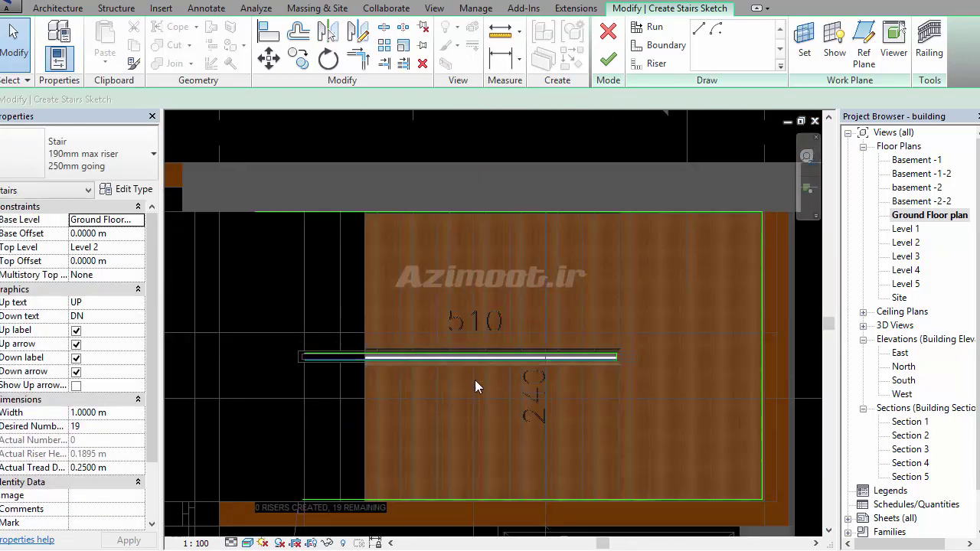
pyautogui.click(324, 183)
pyautogui.moveTo(288, 182); pyautogui.dragTo(334, 181)
pyautogui.click(656, 63)
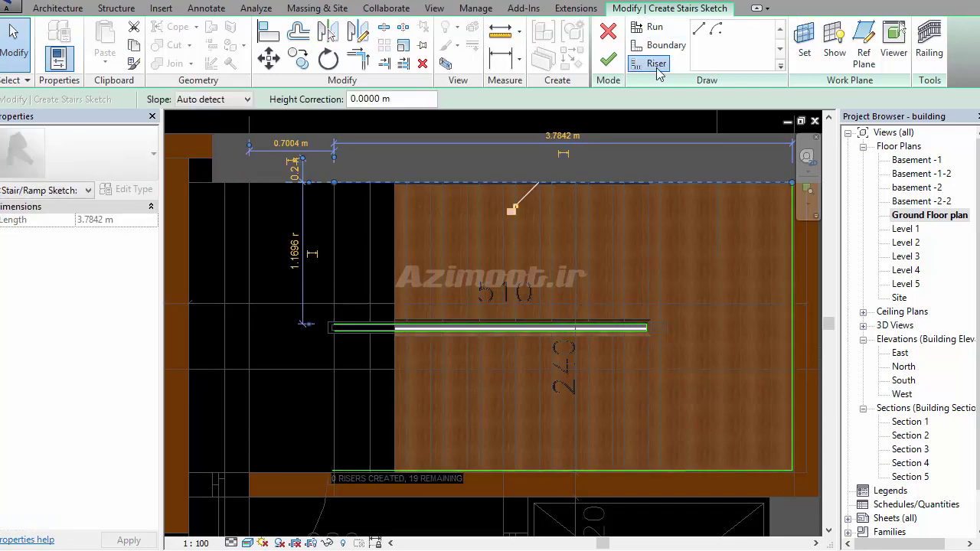
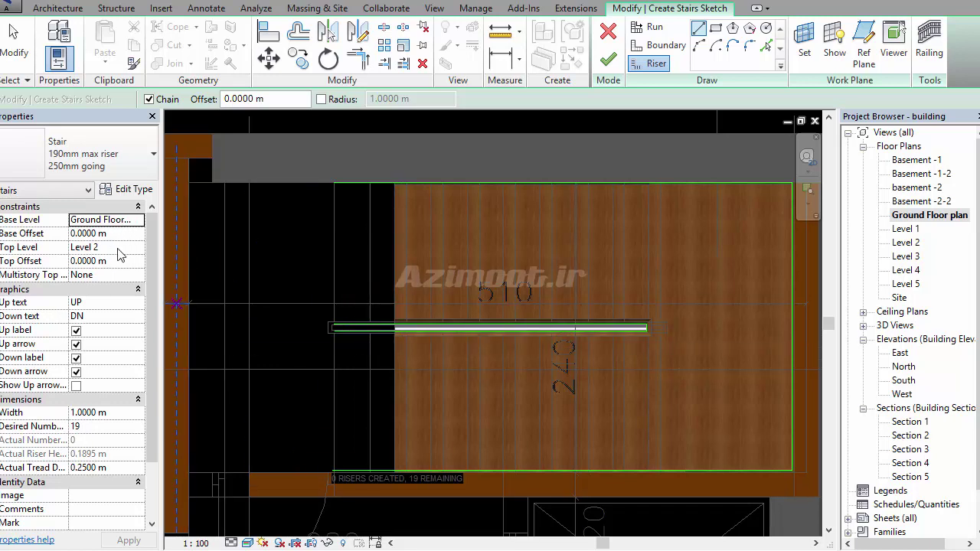
# Switch riser creation to Pick Lines and set the riser offset to 0.3 m
pyautogui.click(331, 327)
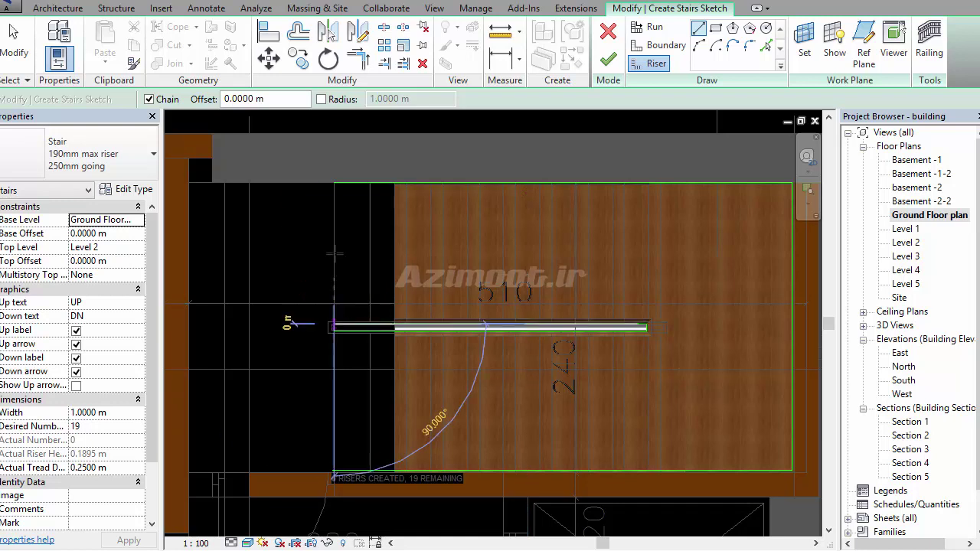
pyautogui.press('Escape')
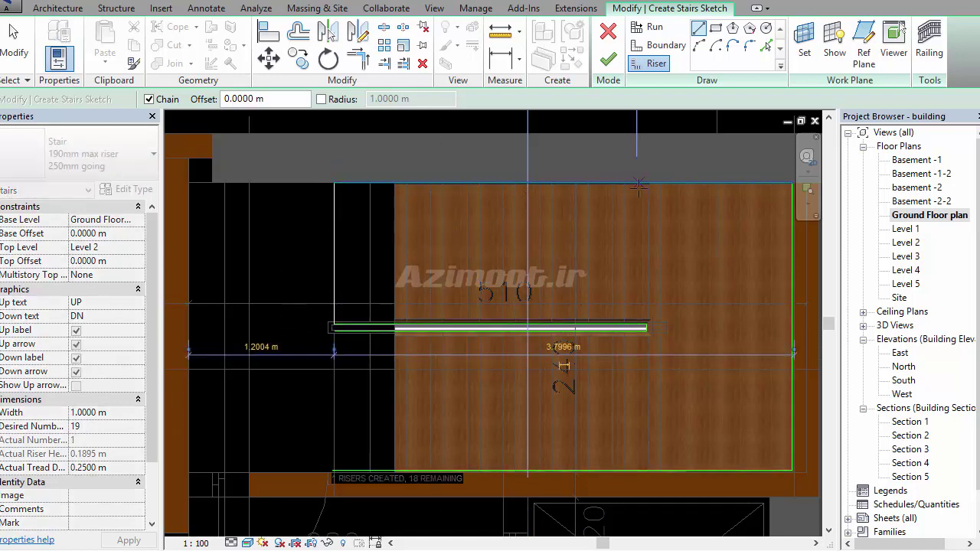
pyautogui.click(767, 47)
pyautogui.click(366, 266)
pyautogui.click(408, 259)
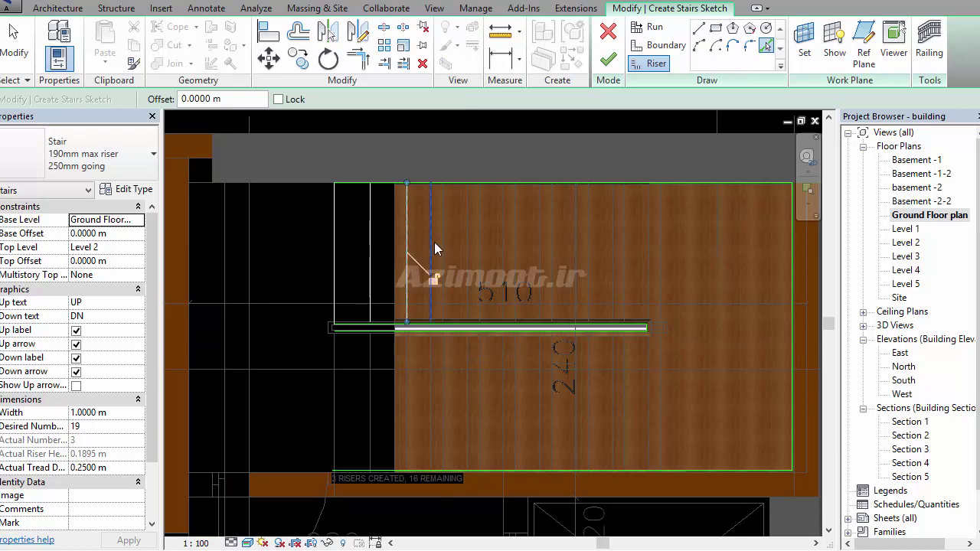
pyautogui.click(447, 238)
pyautogui.hotkey('ctrl', 'z')
pyautogui.write('.3')
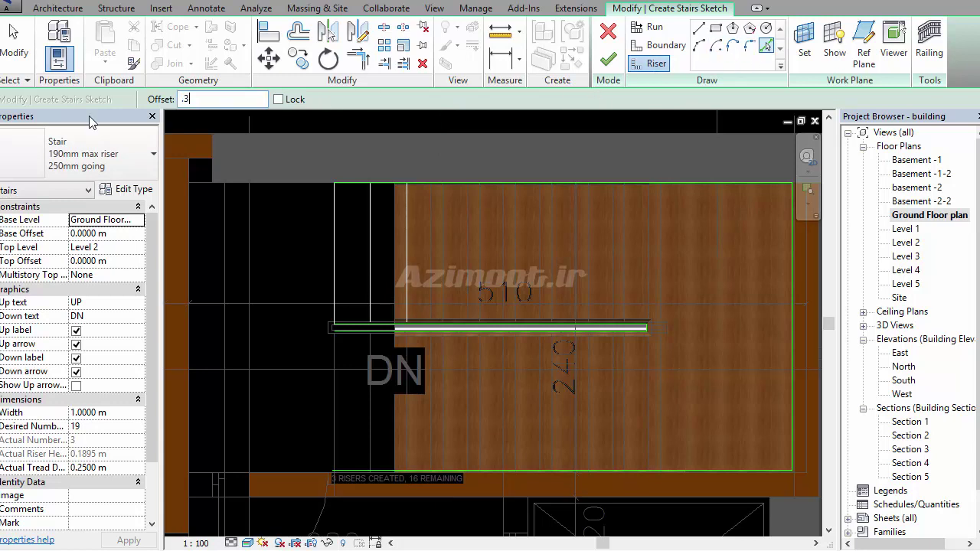
pyautogui.press('Return')
# Place risers 0.3 m apart along the upper run, redoing an overlapping one
pyautogui.click(413, 259)
pyautogui.click(430, 256)
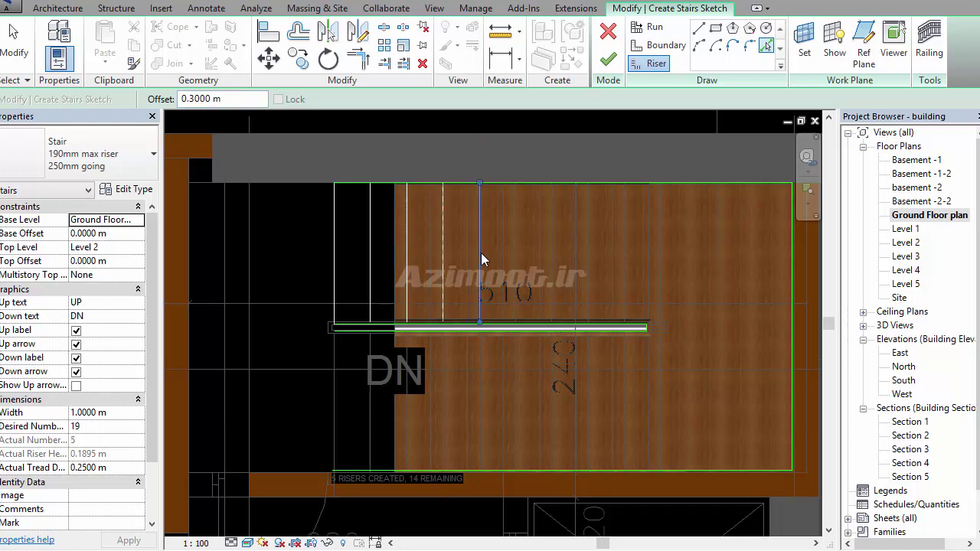
pyautogui.click(480, 253)
pyautogui.press('Escape')
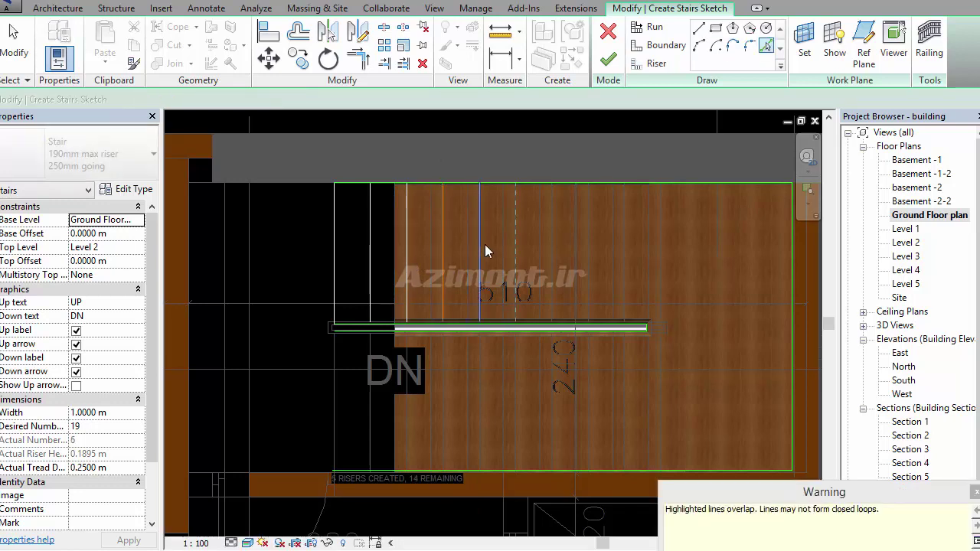
pyautogui.hotkey('ctrl', 'z')
pyautogui.hotkey('ctrl', 'z')
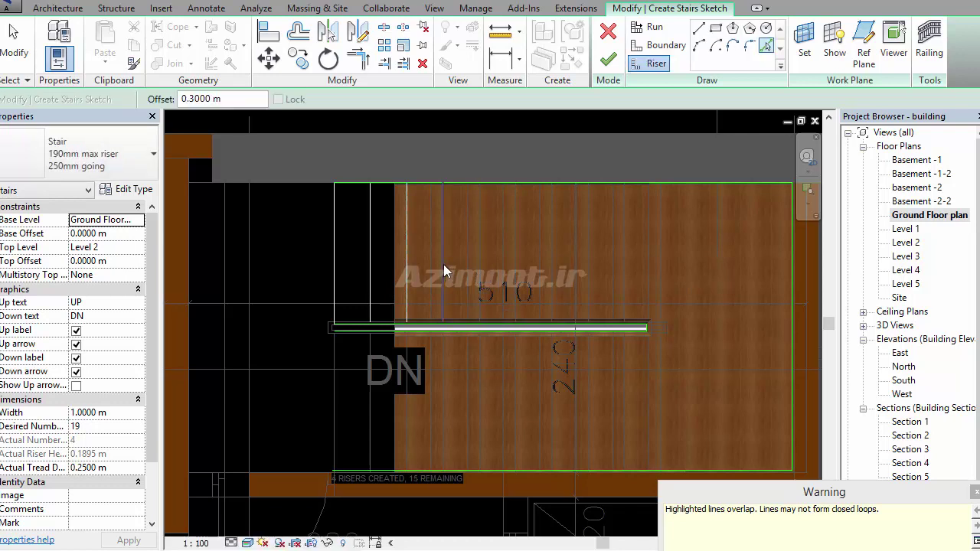
pyautogui.click(444, 264)
pyautogui.click(485, 263)
pyautogui.click(518, 262)
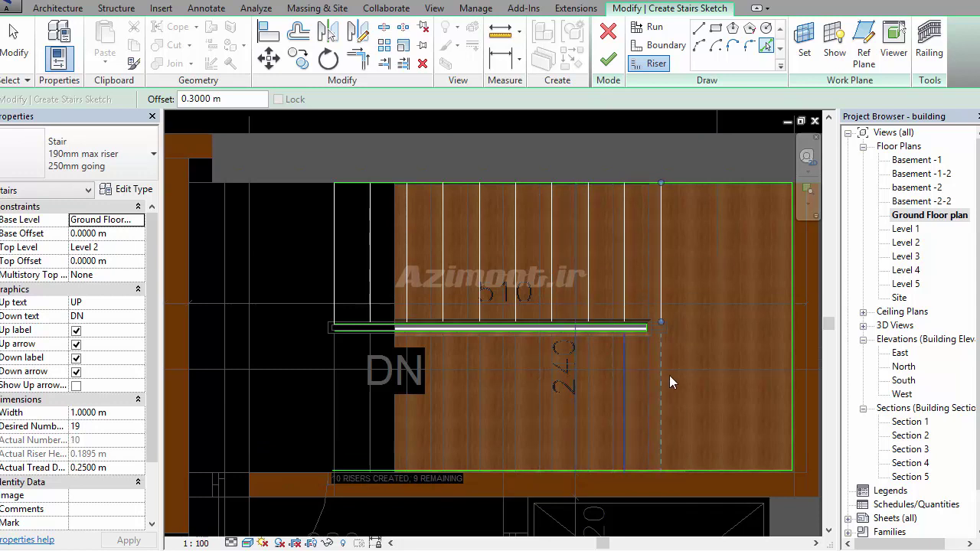
pyautogui.click(661, 353)
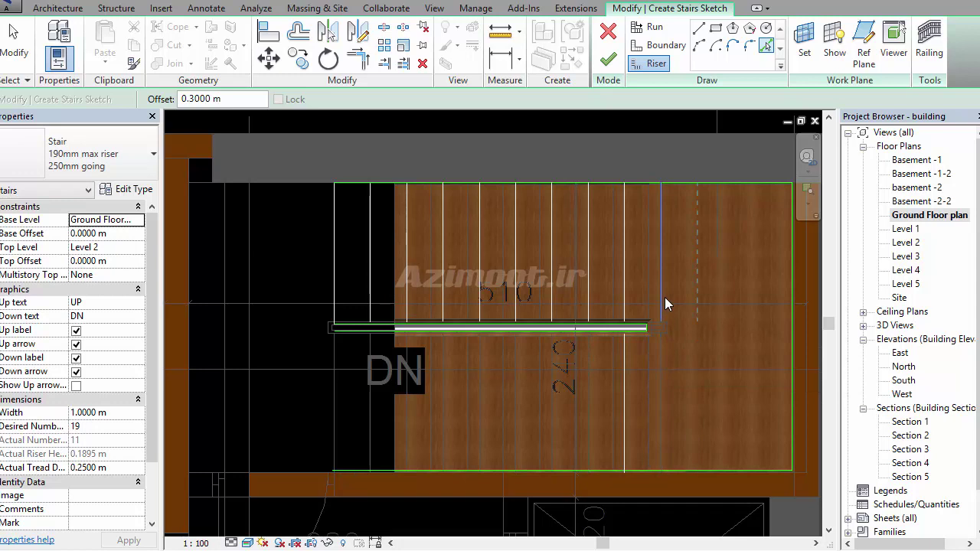
# Drag the run sketch's top corner grips to square off its slanted end
pyautogui.scroll(3, 651, 337)
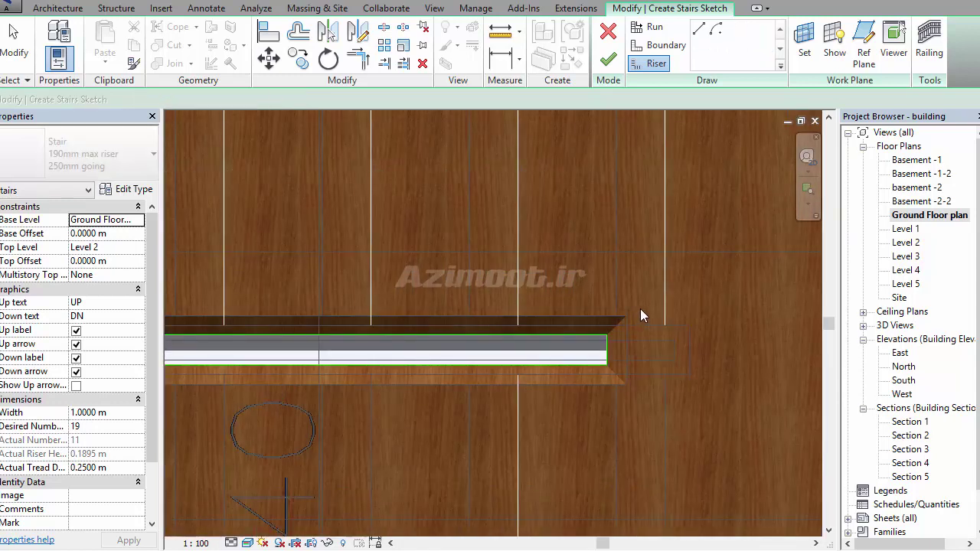
pyautogui.press('Escape')
pyautogui.moveTo(647, 308); pyautogui.dragTo(601, 389)
pyautogui.moveTo(610, 336); pyautogui.dragTo(665, 334)
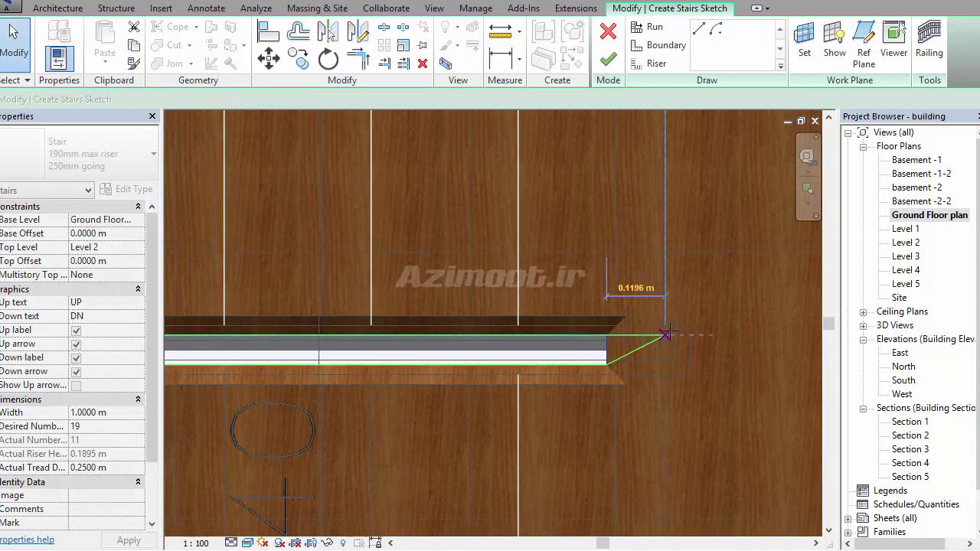
pyautogui.click(607, 362)
pyautogui.moveTo(607, 362); pyautogui.dragTo(665, 364)
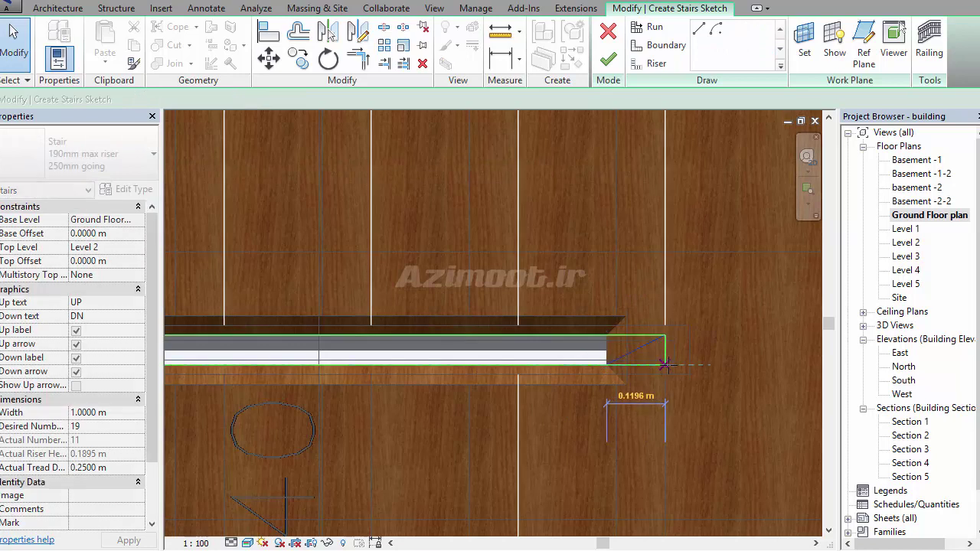
pyautogui.scroll(-3, 723, 366)
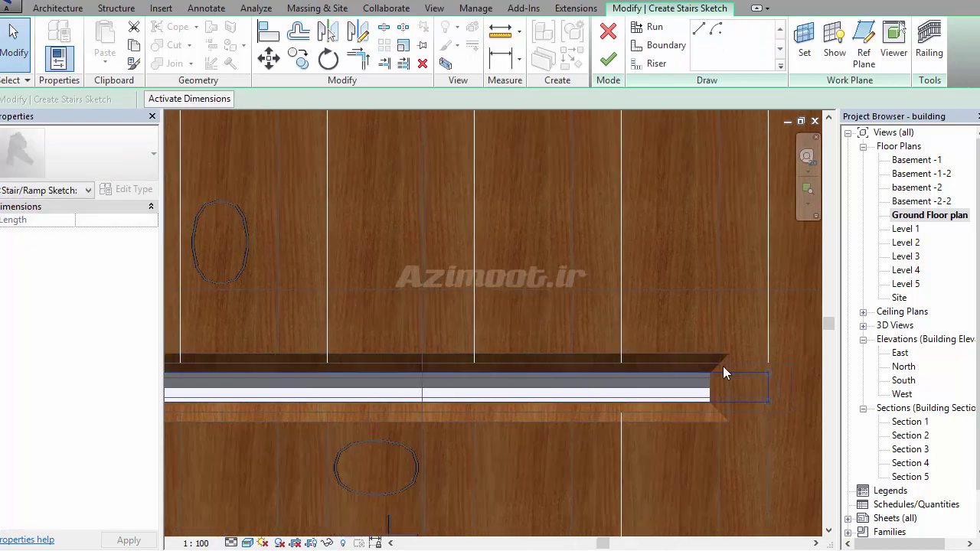
pyautogui.click(656, 335)
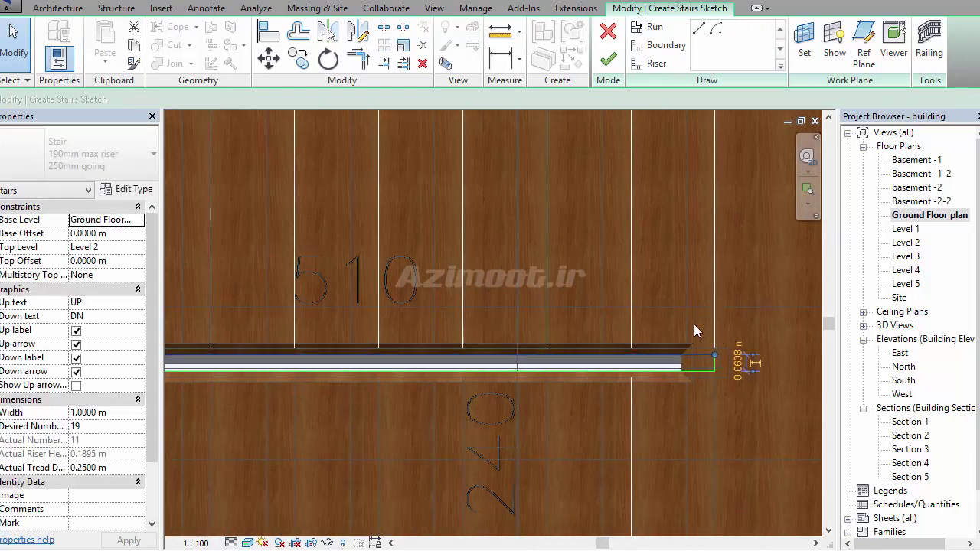
# Extend a first riser line to the run's top edge with Trim/Extend Multiple Elements
pyautogui.click(715, 321)
pyautogui.scroll(2, 724, 357)
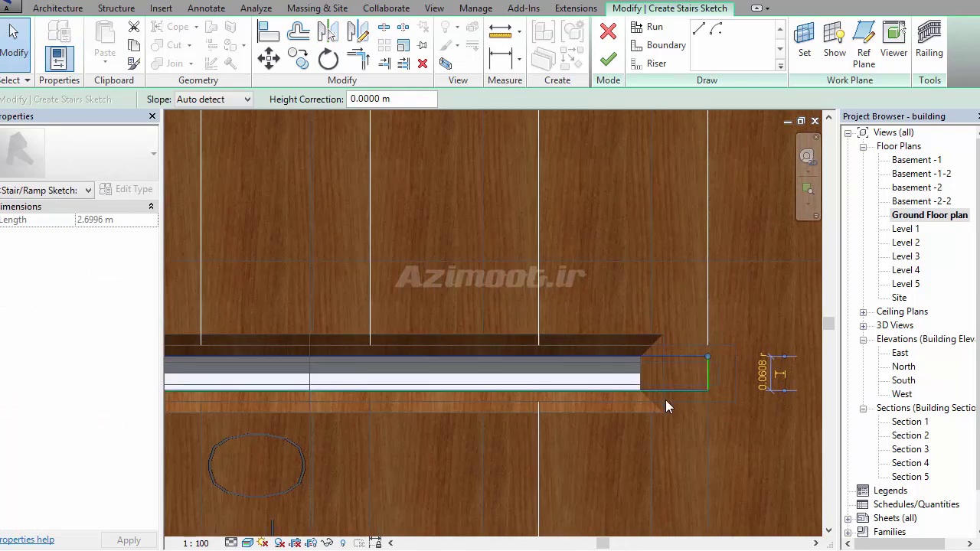
pyautogui.click(406, 66)
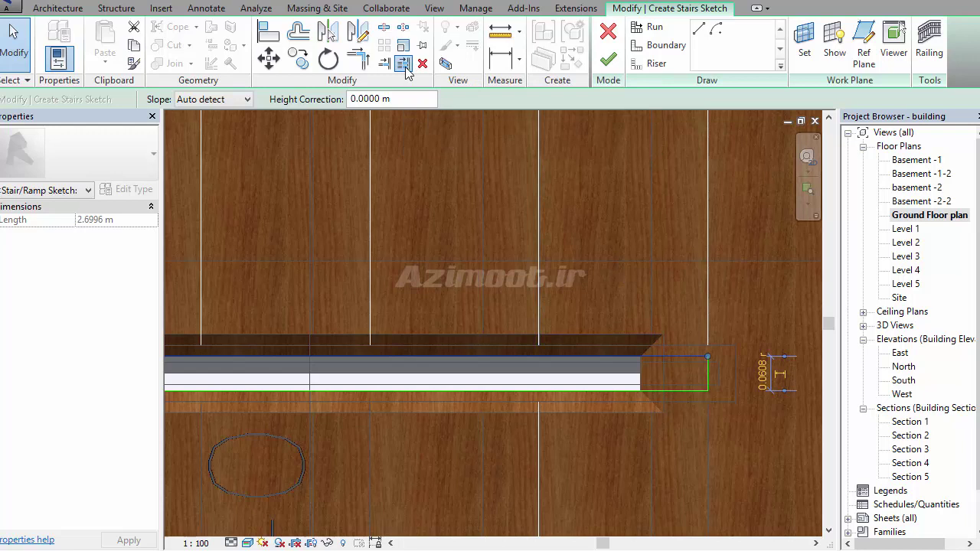
pyautogui.click(700, 356)
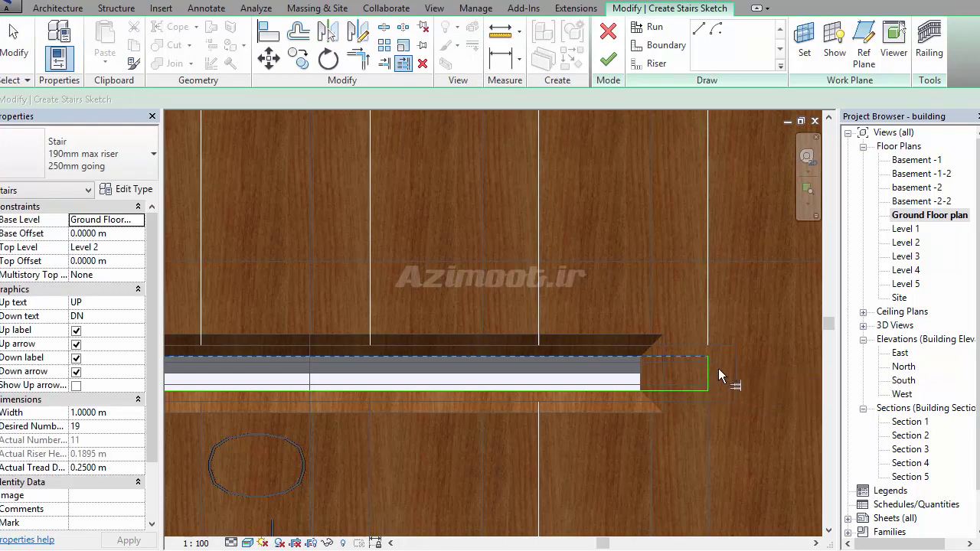
pyautogui.click(709, 314)
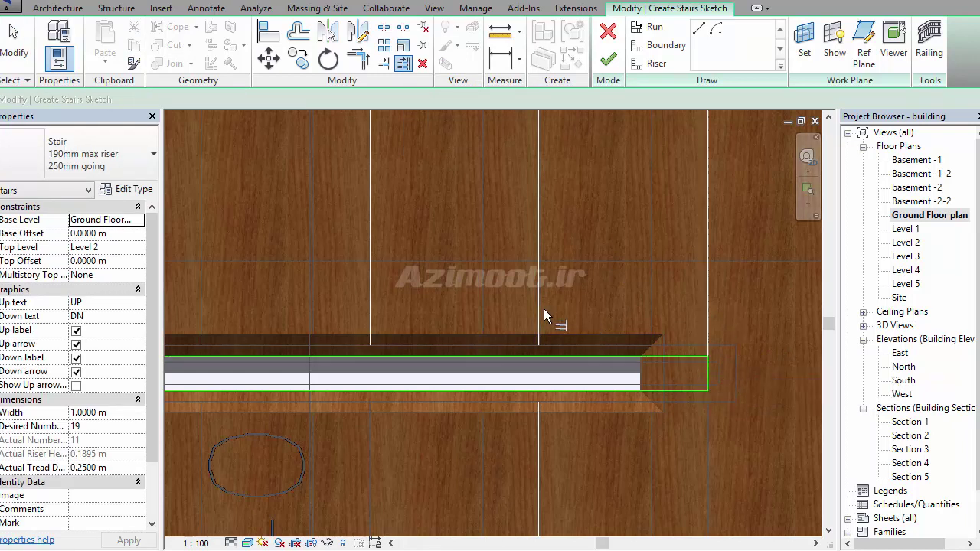
pyautogui.press('Escape')
# Extend the remaining riser lines along the run to its top edge
pyautogui.click(404, 63)
pyautogui.click(485, 357)
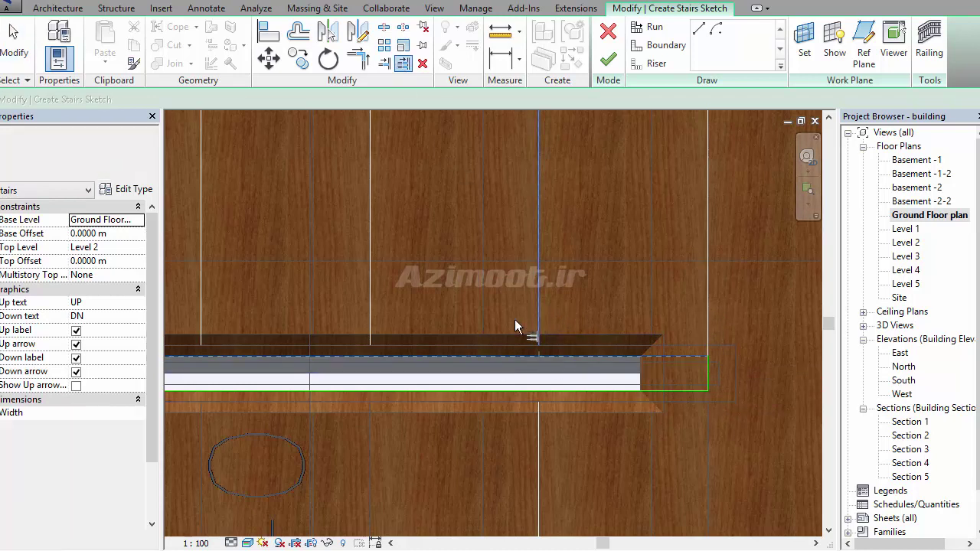
pyautogui.click(370, 318)
pyautogui.moveTo(598, 379); pyautogui.dragTo(705, 388, button='middle')
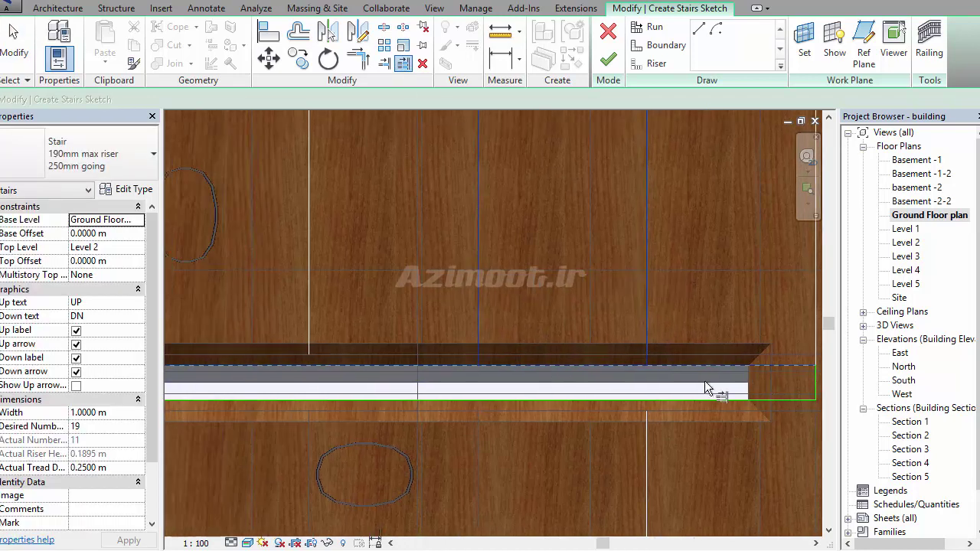
pyautogui.click(311, 327)
pyautogui.scroll(-2, 617, 325)
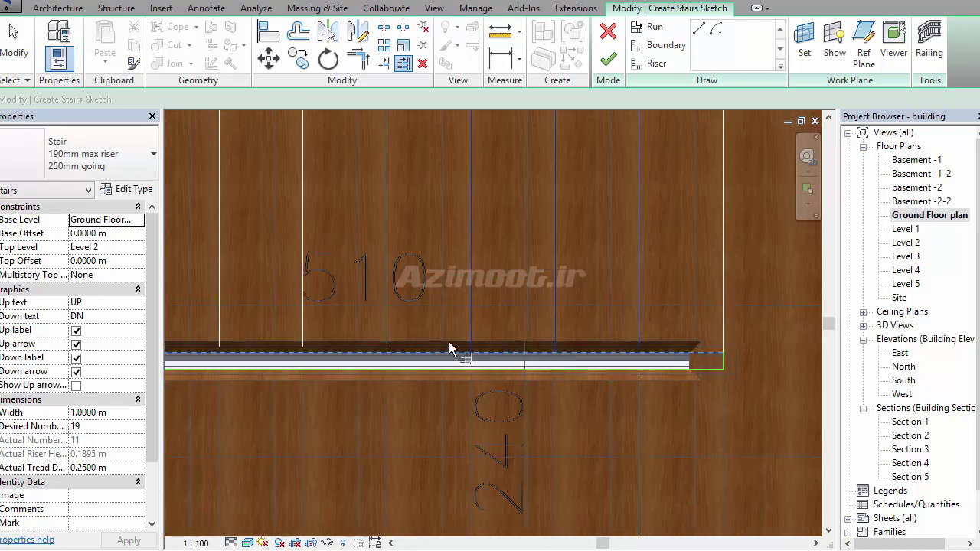
pyautogui.click(302, 331)
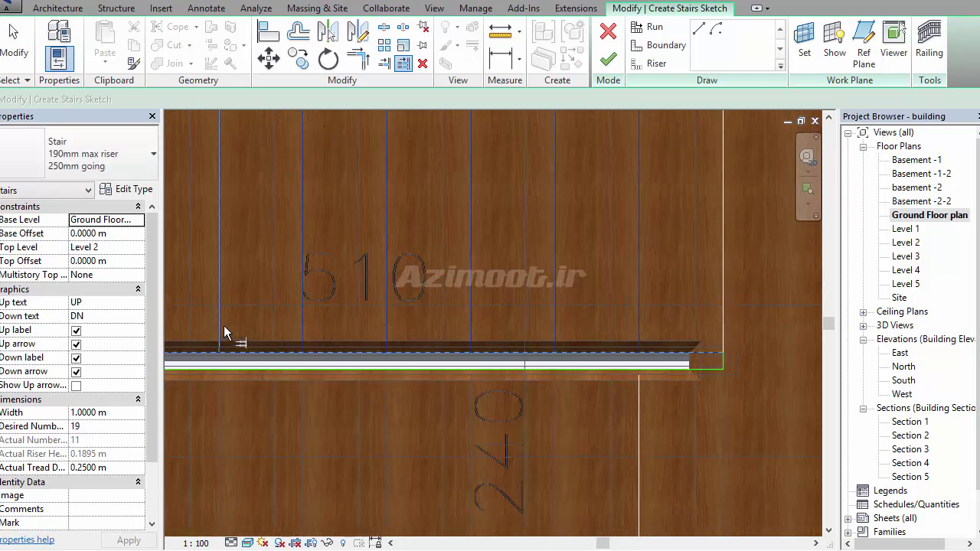
pyautogui.click(220, 325)
pyautogui.moveTo(223, 326); pyautogui.dragTo(547, 359, button='middle')
pyautogui.click(546, 357)
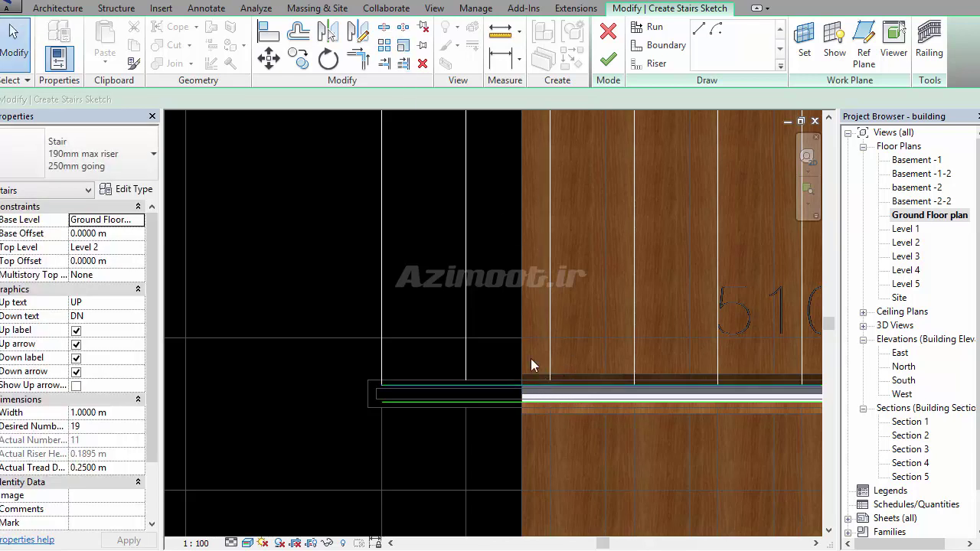
# Try extending lines to the boundary line, cancel, and pan to the lower stair area
pyautogui.click(412, 70)
pyautogui.click(500, 383)
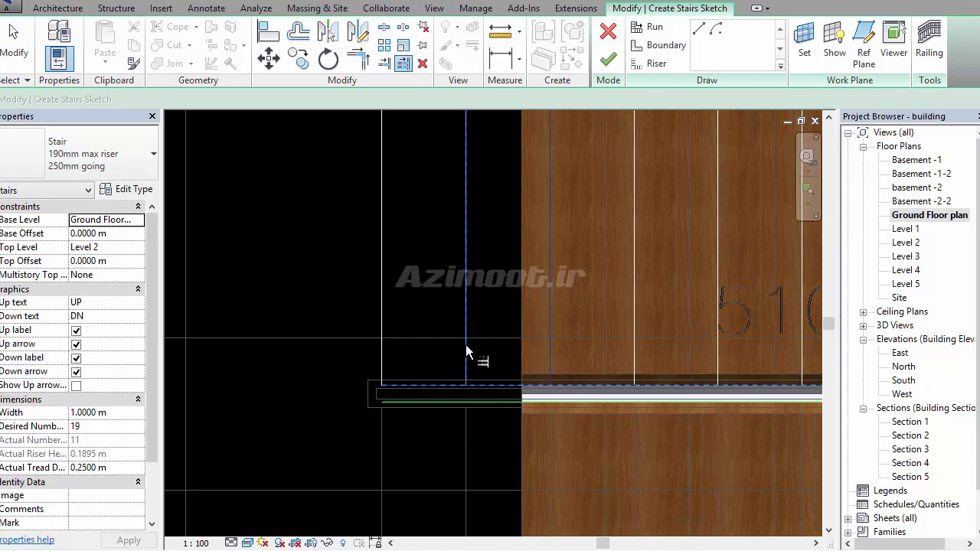
pyautogui.press('Escape')
pyautogui.moveTo(287, 319)
pyautogui.mouseDown(button='middle')
pyautogui.moveTo(247, 222)
pyautogui.moveTo(594, 208)
pyautogui.mouseUp(button='middle')
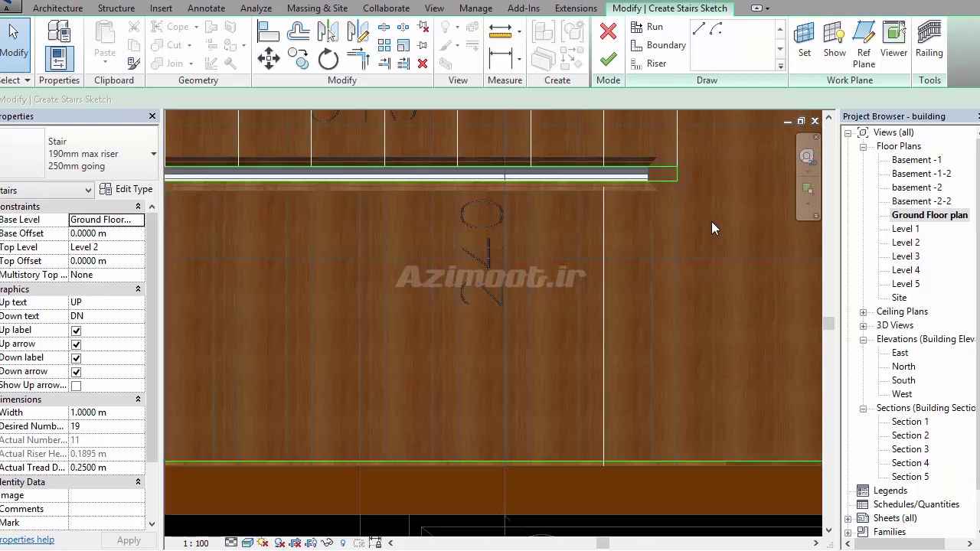
# Sketch a run from the lower boundary, then set riser Pick Lines offset to 0.3 m
pyautogui.click(588, 501)
pyautogui.click(589, 173)
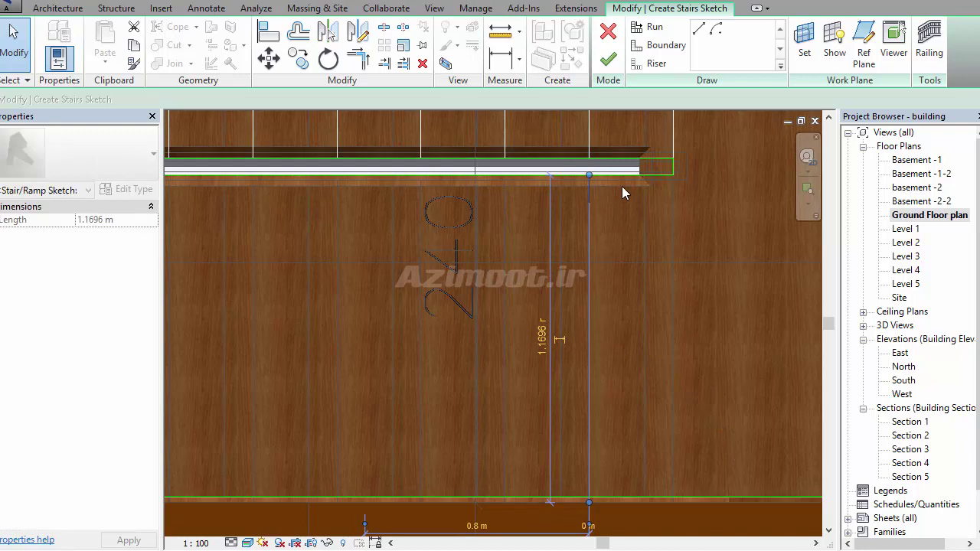
pyautogui.scroll(1, 642, 176)
pyautogui.click(655, 65)
pyautogui.click(655, 65)
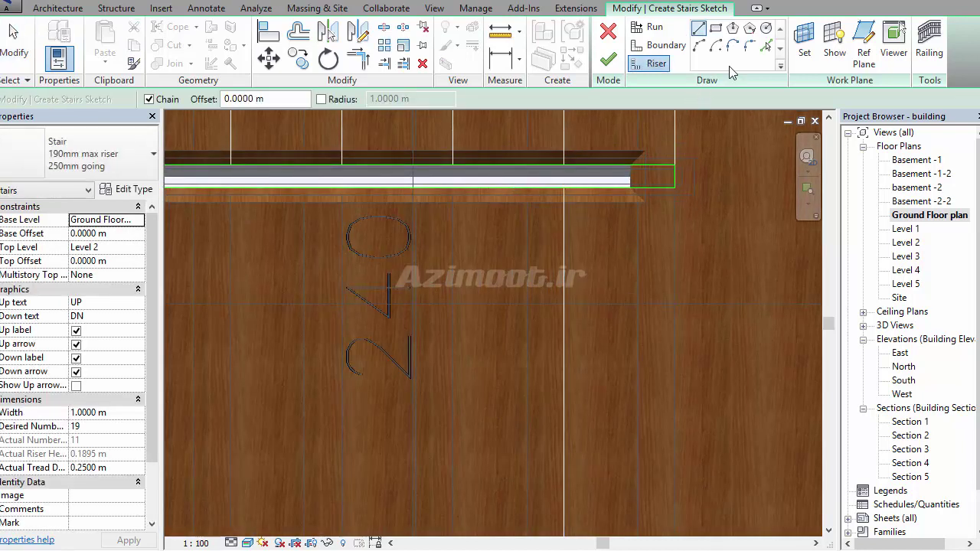
pyautogui.click(767, 49)
pyautogui.doubleClick(260, 105)
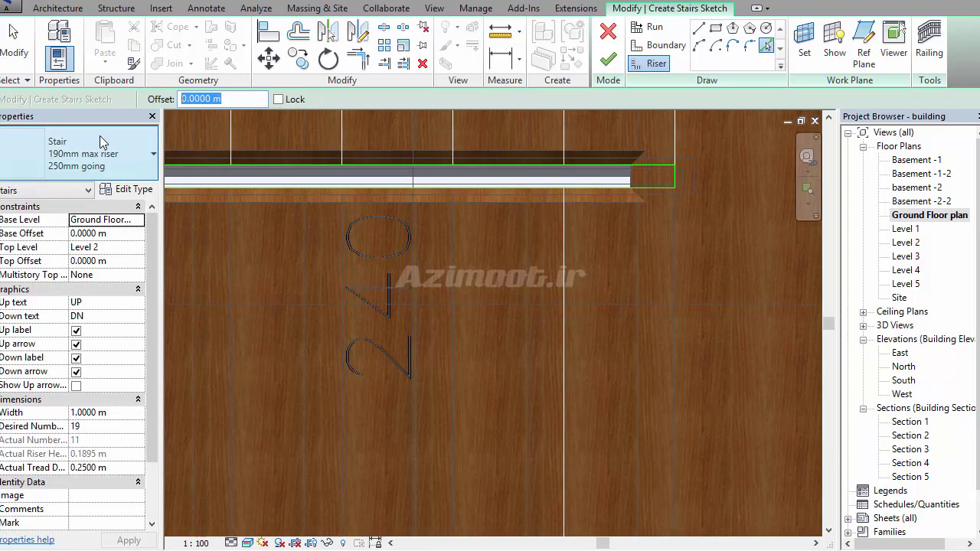
pyautogui.write('0.3')
pyautogui.press('Return')
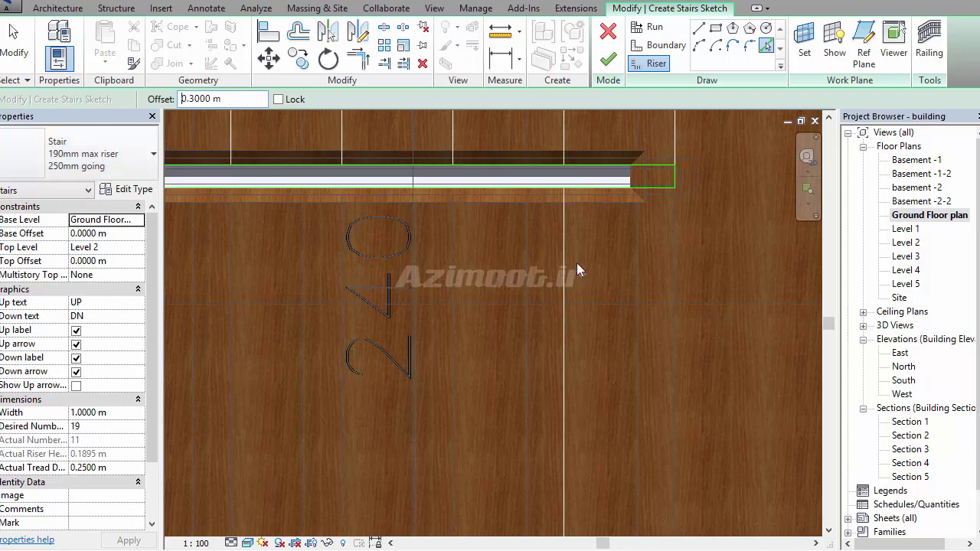
# Place five risers 0.3 m apart along the run, undoing an overlapping one
pyautogui.scroll(-2, 705, 210)
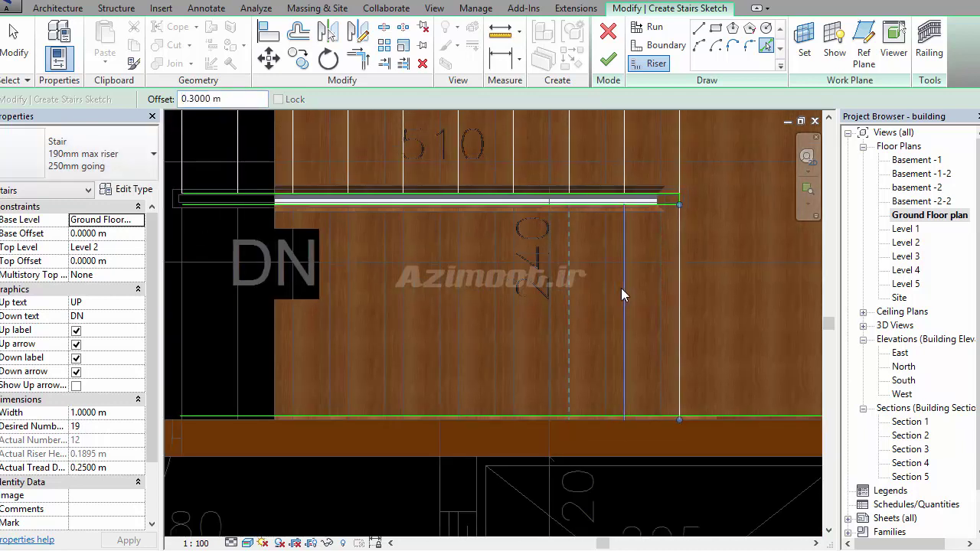
pyautogui.click(569, 314)
pyautogui.click(511, 327)
pyautogui.click(458, 329)
pyautogui.click(402, 329)
pyautogui.click(353, 330)
pyautogui.click(349, 328)
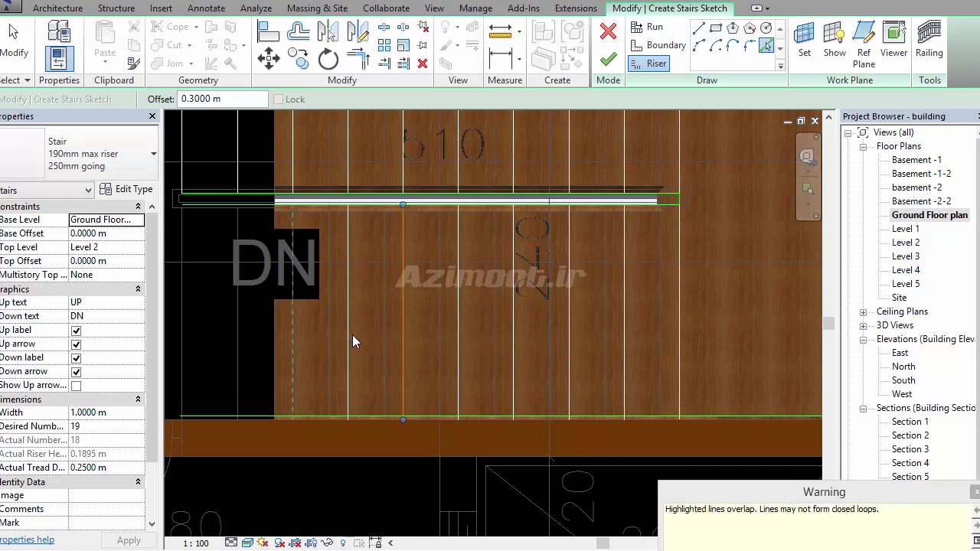
pyautogui.hotkey('ctrl', 'z')
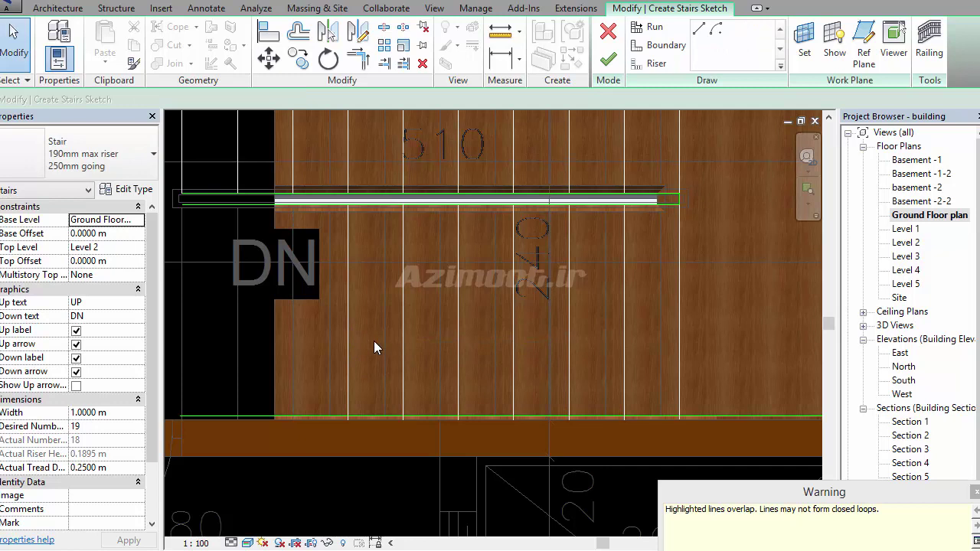
# Add two more 0.3 m offset risers toward the stair's left end
pyautogui.click(651, 66)
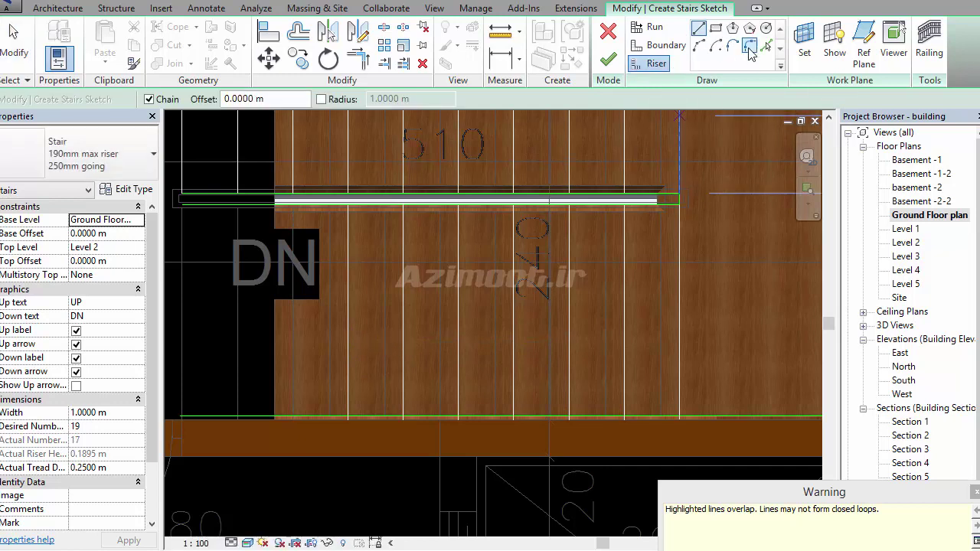
pyautogui.click(766, 48)
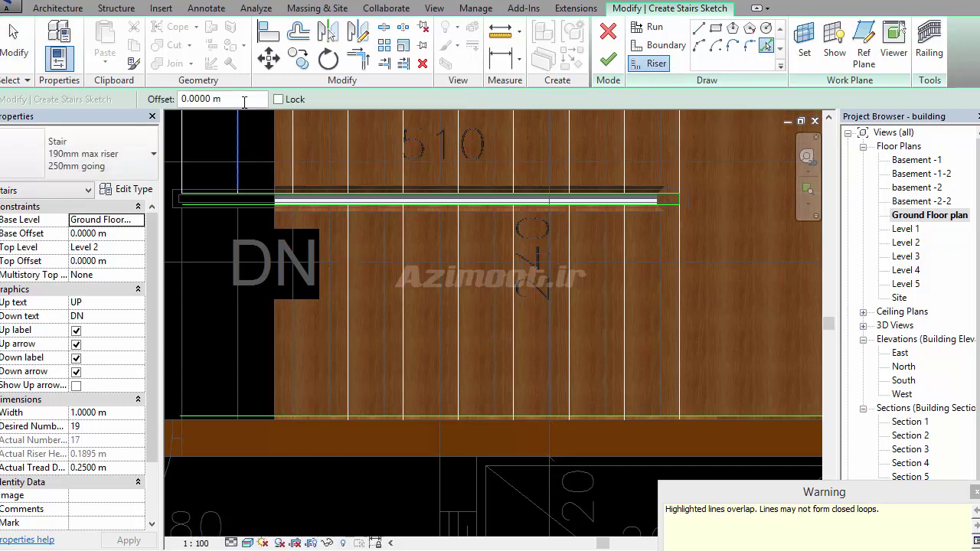
pyautogui.write('0.3')
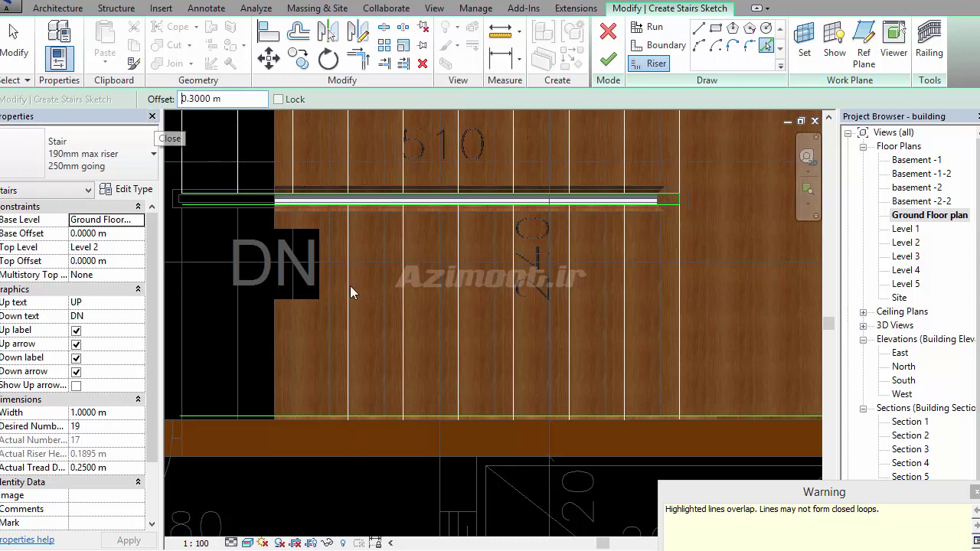
pyautogui.click(283, 321)
pyautogui.moveTo(295, 329); pyautogui.dragTo(456, 332, button='middle')
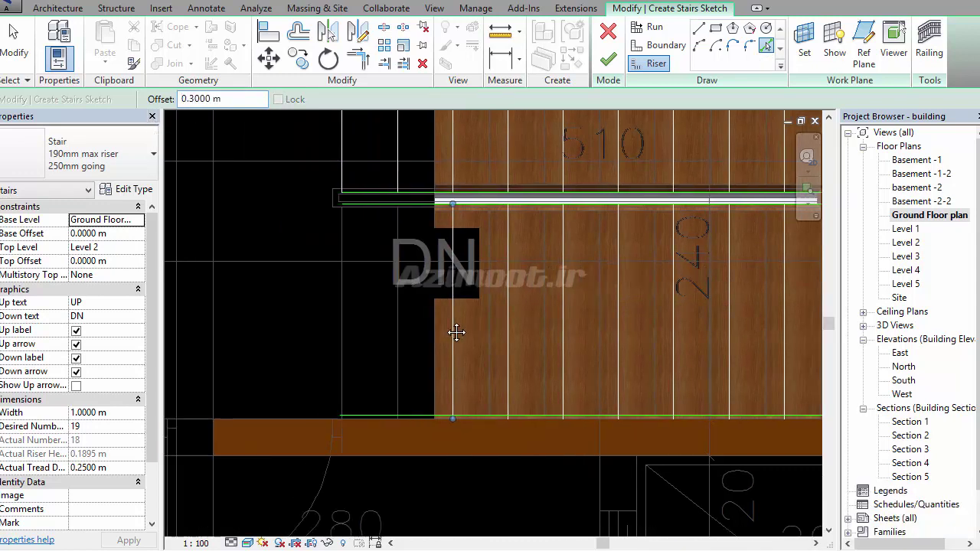
pyautogui.click(450, 326)
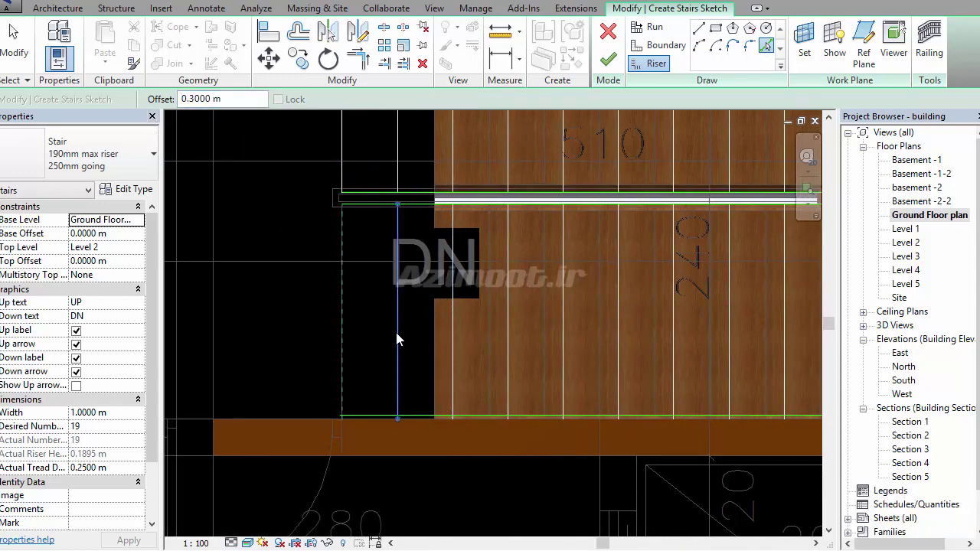
pyautogui.press('Escape')
# Drag the stair's bottom boundary line lower
pyautogui.click(370, 415)
pyautogui.scroll(2, 344, 433)
pyautogui.scroll(3, 358, 422)
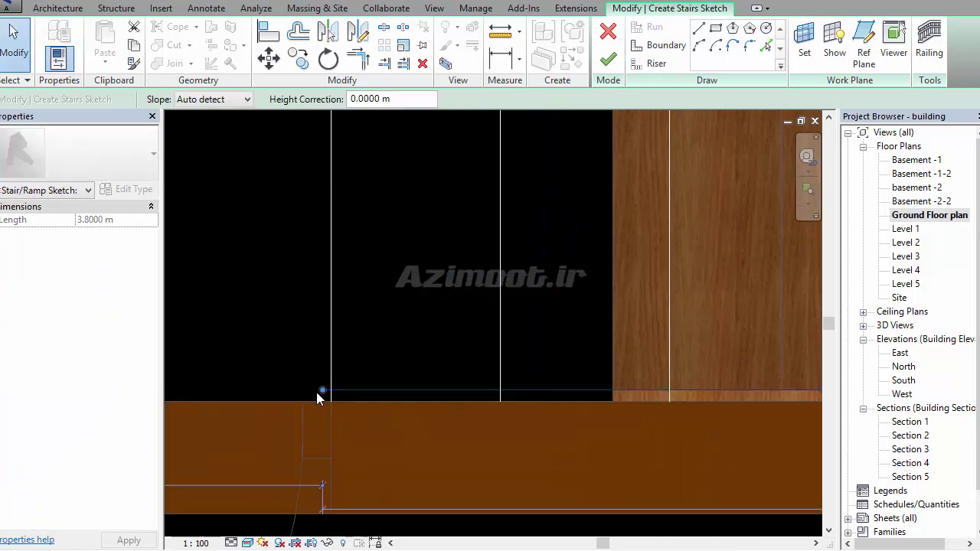
pyautogui.moveTo(341, 398); pyautogui.dragTo(344, 419)
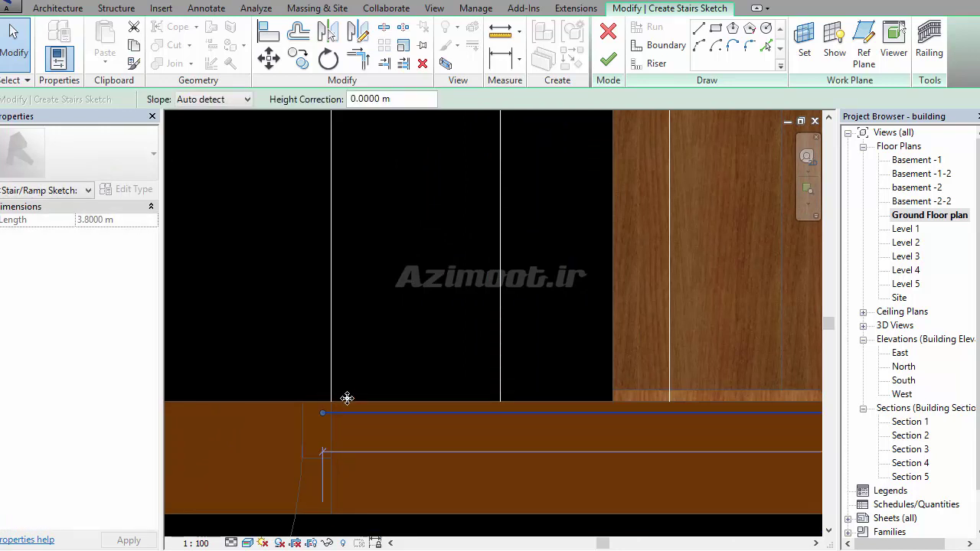
pyautogui.click(346, 380)
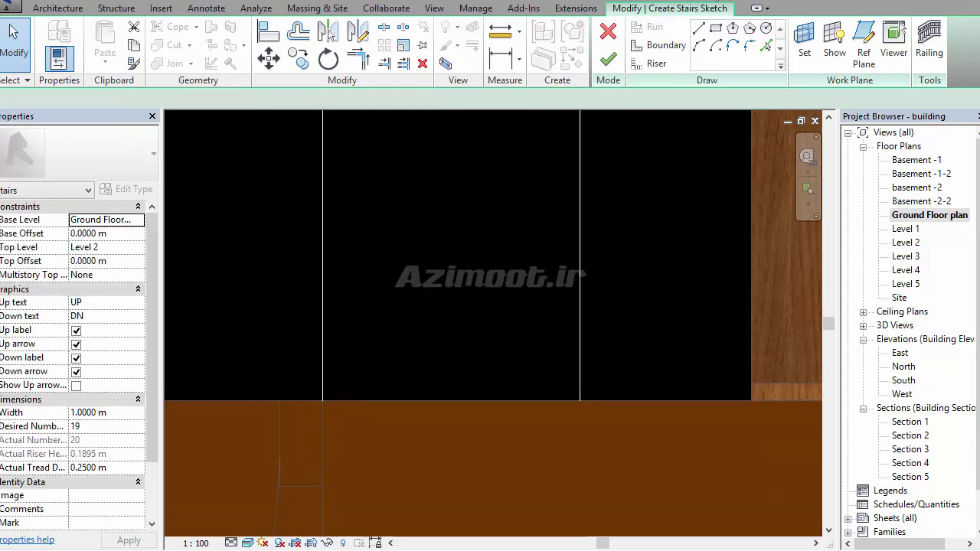
pyautogui.click(668, 46)
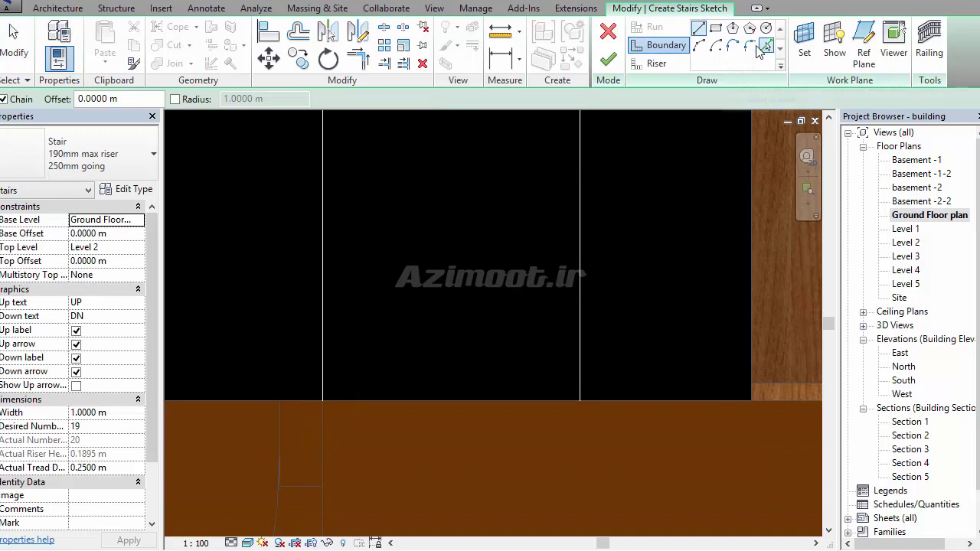
# Draw a boundary line along the stair's bottom edge to its right corner
pyautogui.click(323, 400)
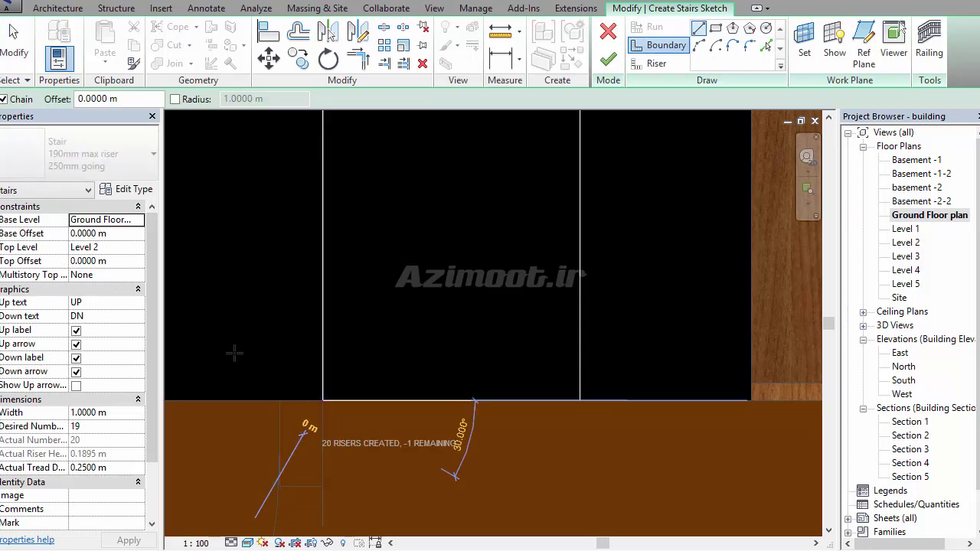
pyautogui.scroll(-3, 234, 350)
pyautogui.scroll(-3, 329, 404)
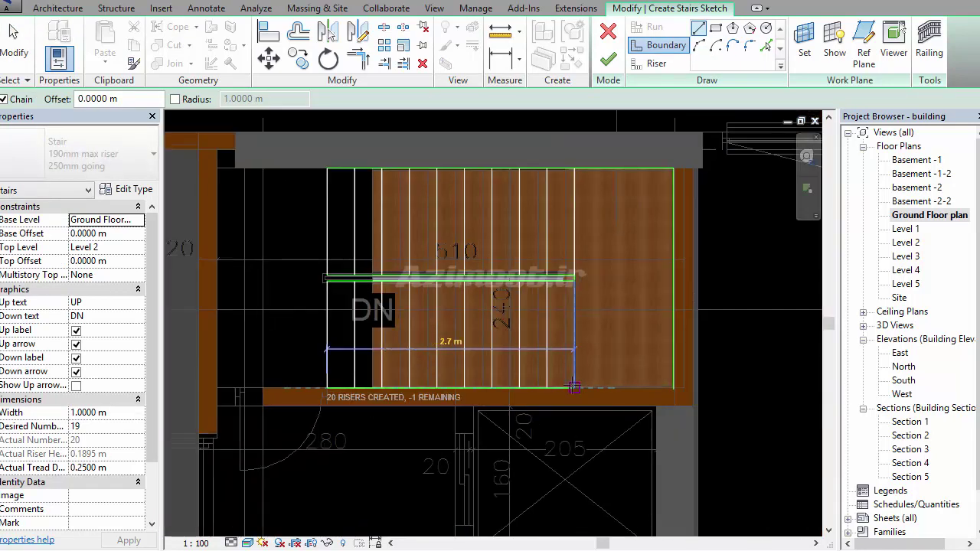
pyautogui.click(574, 386)
pyautogui.click(673, 384)
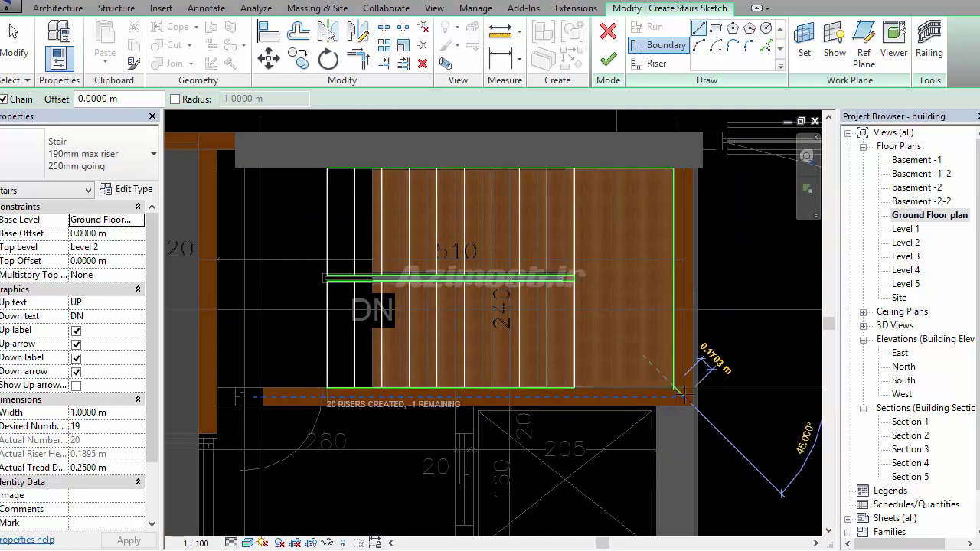
pyautogui.scroll(3, 673, 384)
pyautogui.click(463, 382)
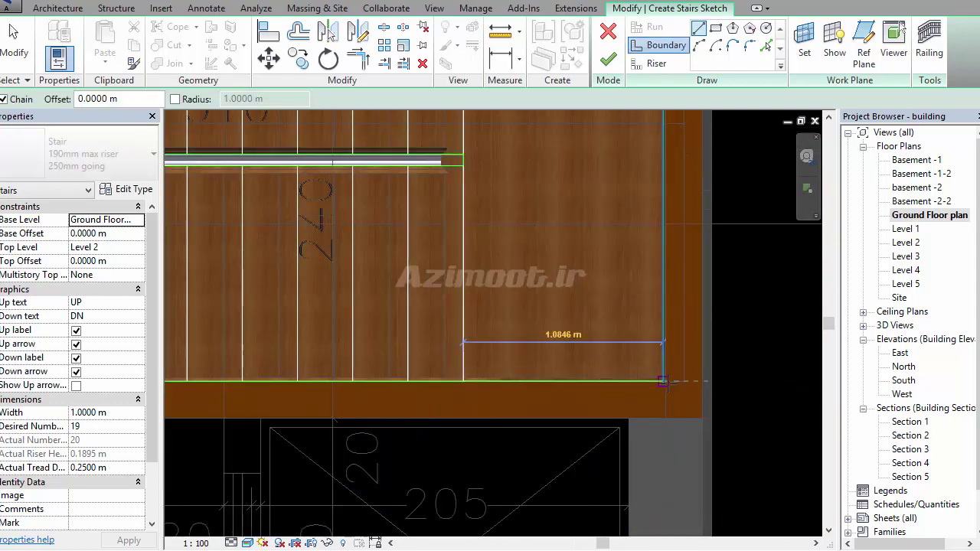
# Join the new boundary lines with Trim/Extend to Corner
pyautogui.click(358, 58)
pyautogui.scroll(-2, 628, 360)
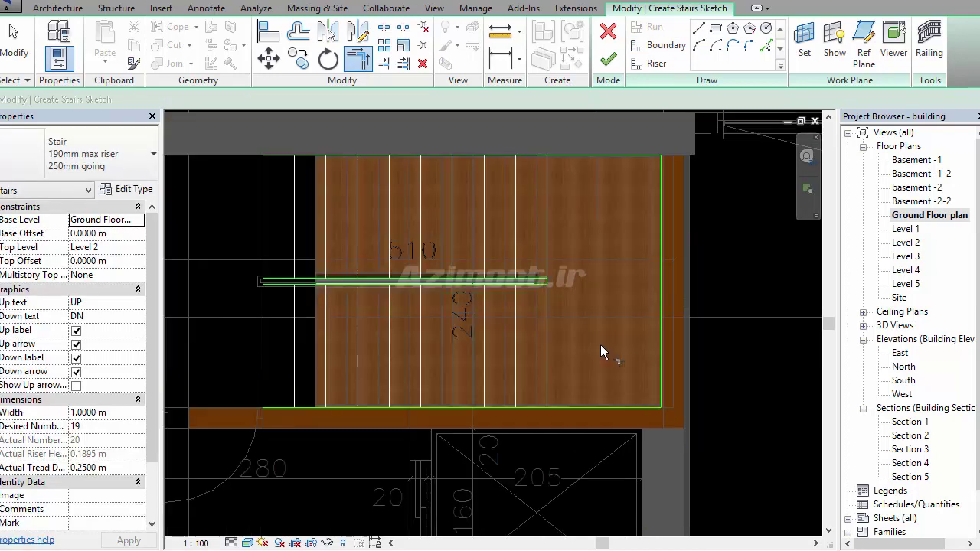
pyautogui.scroll(3, 582, 252)
pyautogui.scroll(1, 555, 149)
pyautogui.press('Escape')
# Split the top boundary line with Split Element
pyautogui.click(549, 143)
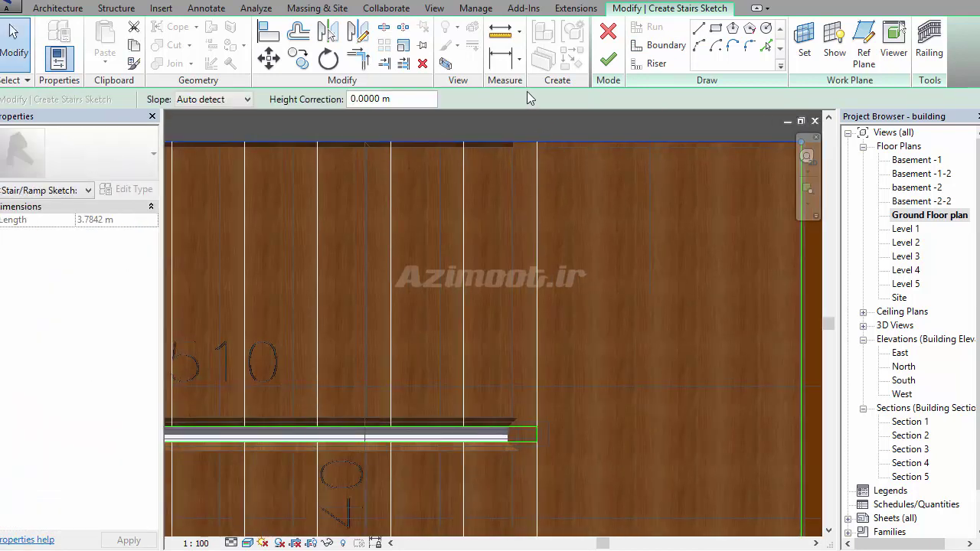
pyautogui.click(384, 27)
pyautogui.click(552, 142)
pyautogui.scroll(-2, 585, 213)
pyautogui.scroll(-2, 634, 207)
# Leave the split tool, dismiss the riser-count warning and centre the stair in plan
pyautogui.press('Escape')
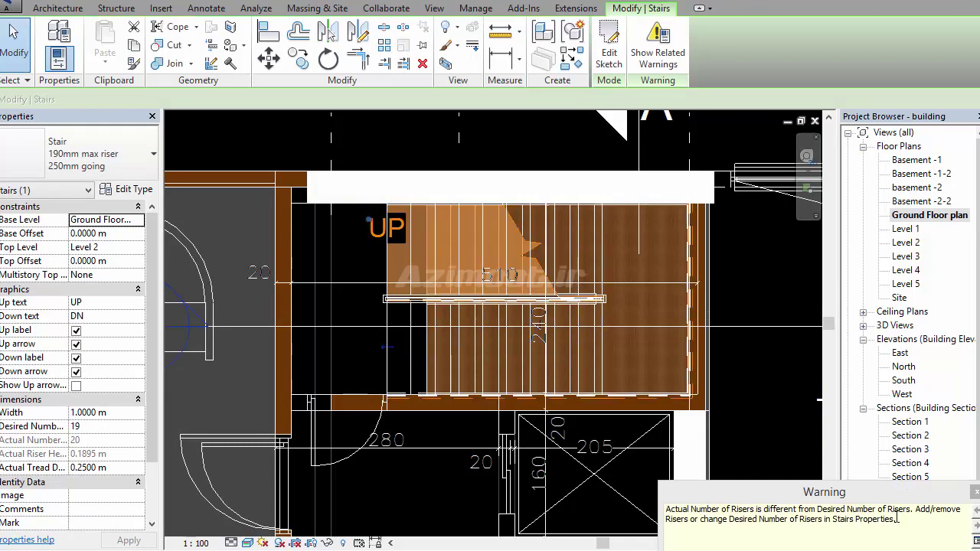
pyautogui.click(460, 260)
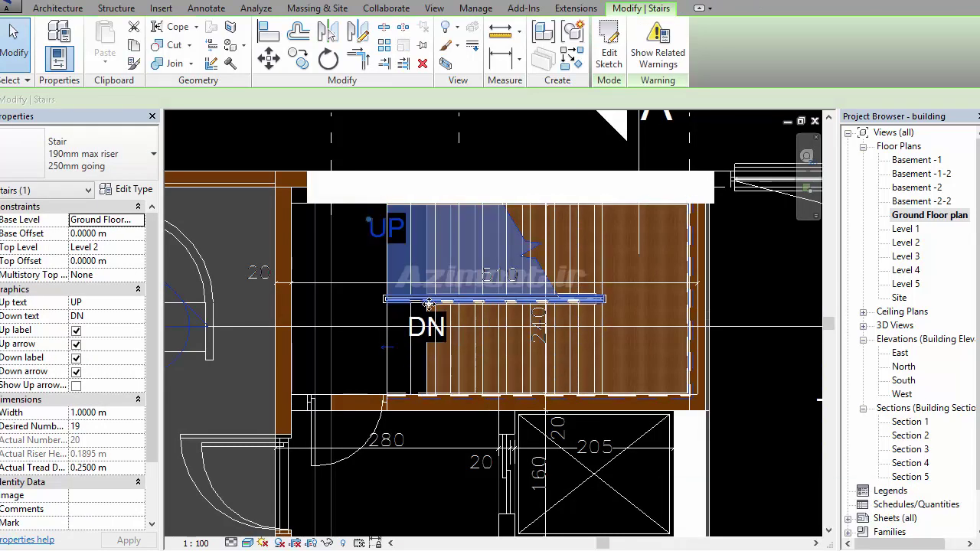
pyautogui.moveTo(508, 367); pyautogui.dragTo(544, 385, button='middle')
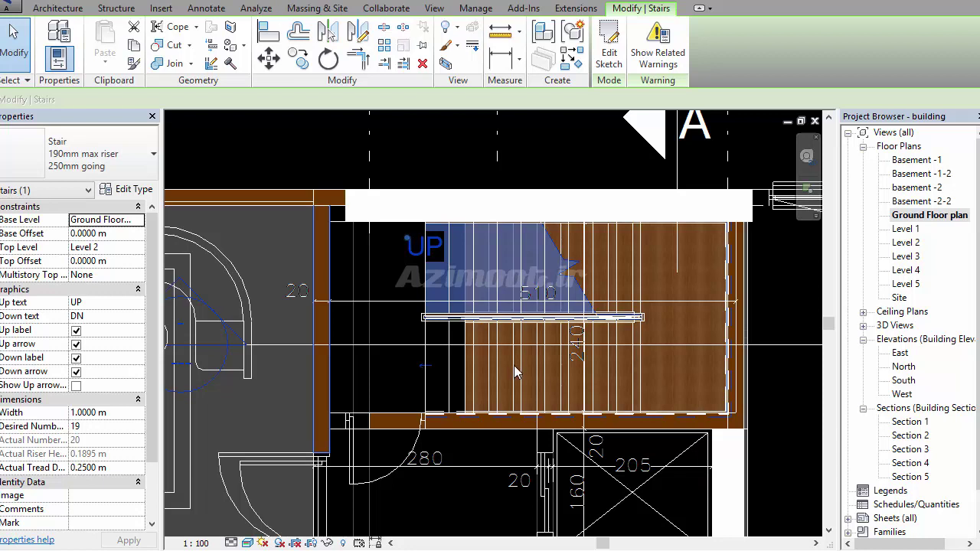
pyautogui.moveTo(400, 347); pyautogui.dragTo(416, 393, button='middle')
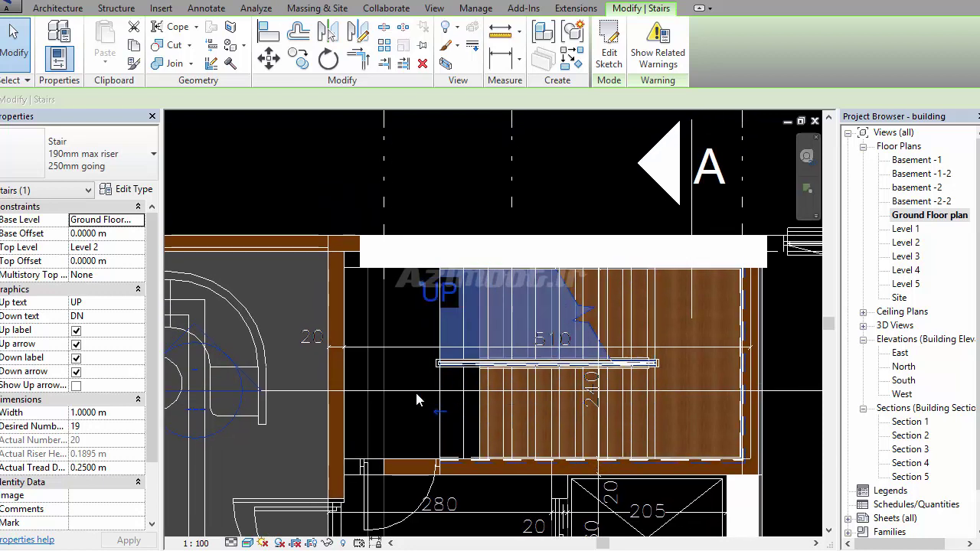
pyautogui.scroll(1, 416, 393)
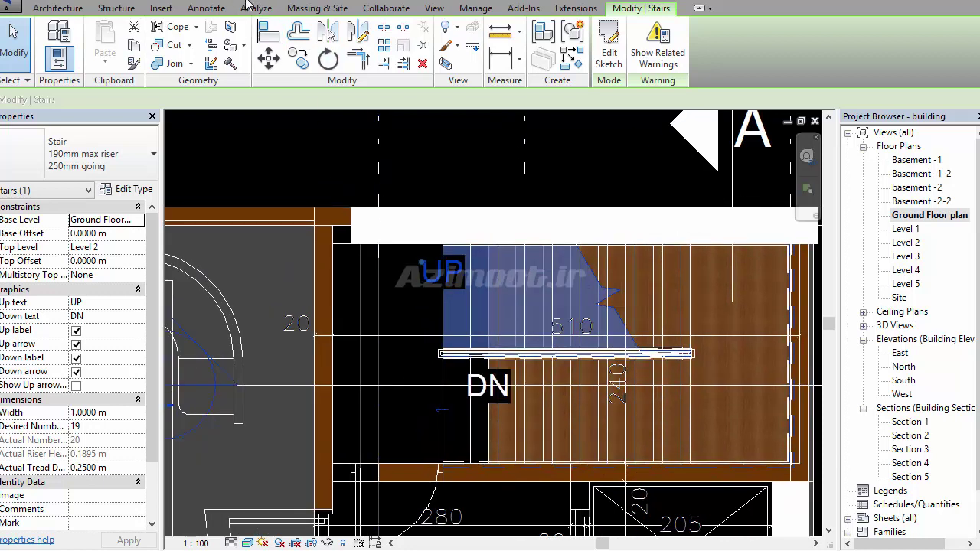
# Orbit the 3D view to the new two-flight stair with railings
pyautogui.click(248, 6)
pyautogui.moveTo(474, 322)
pyautogui.keyDown('shift'); pyautogui.mouseDown(button='middle')
pyautogui.moveTo(513, 342)
pyautogui.moveTo(414, 294)
pyautogui.moveTo(573, 304)
pyautogui.moveTo(572, 324)
pyautogui.mouseUp(button='middle'); pyautogui.keyUp('shift')
pyautogui.scroll(2, 575, 304)
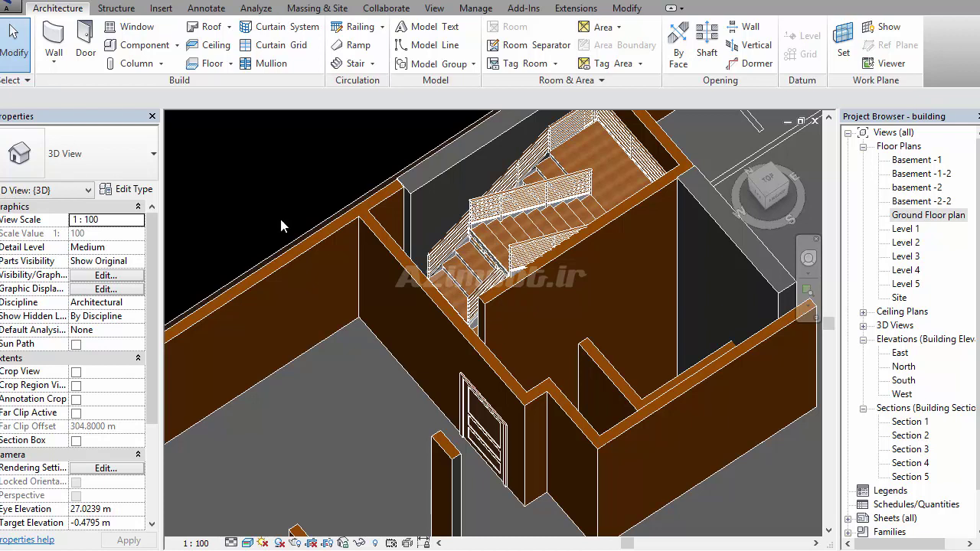
# From the Ground Floor plan, go to Section 4 via the section line through the stair
pyautogui.doubleClick(929, 215)
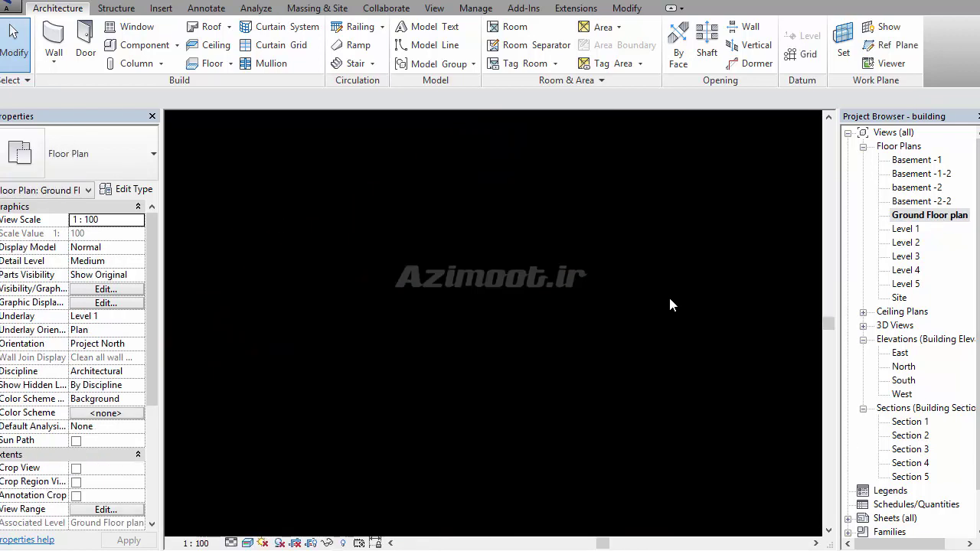
pyautogui.scroll(-2, 332, 360)
pyautogui.scroll(-2, 341, 366)
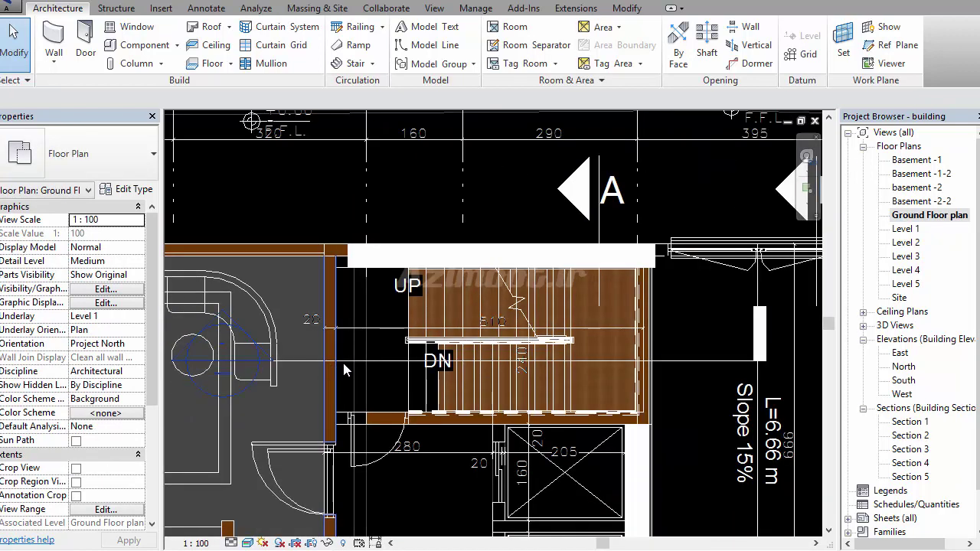
pyautogui.click(344, 362)
pyautogui.rightClick(344, 362)
pyautogui.click(426, 257)
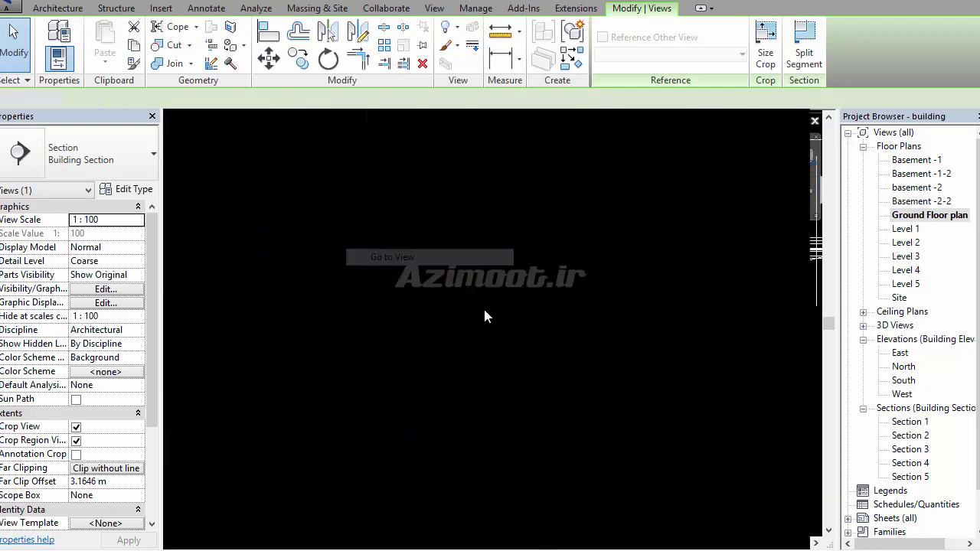
# Raise the Section 4 crop region to show the upper levels
pyautogui.scroll(3, 491, 314)
pyautogui.scroll(1, 475, 283)
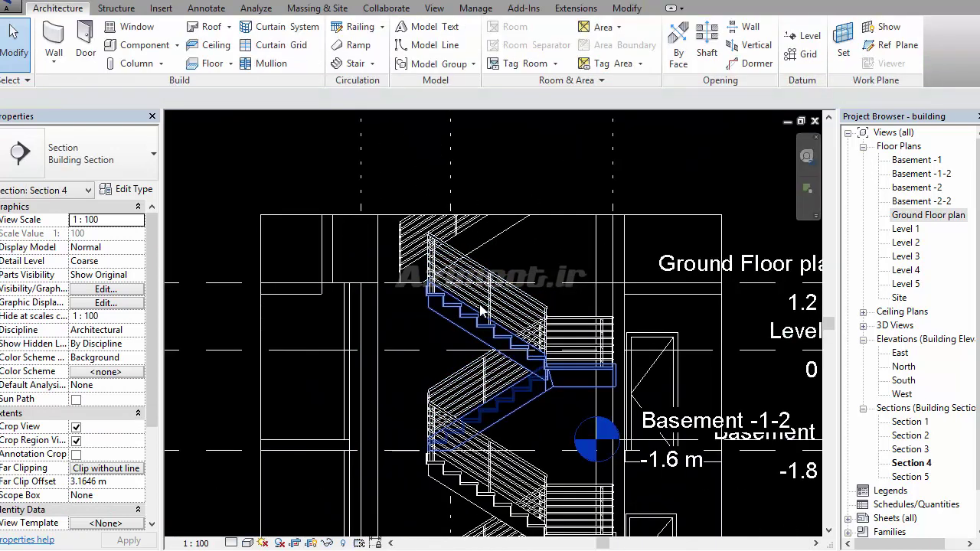
pyautogui.scroll(-3, 456, 234)
pyautogui.click(517, 247)
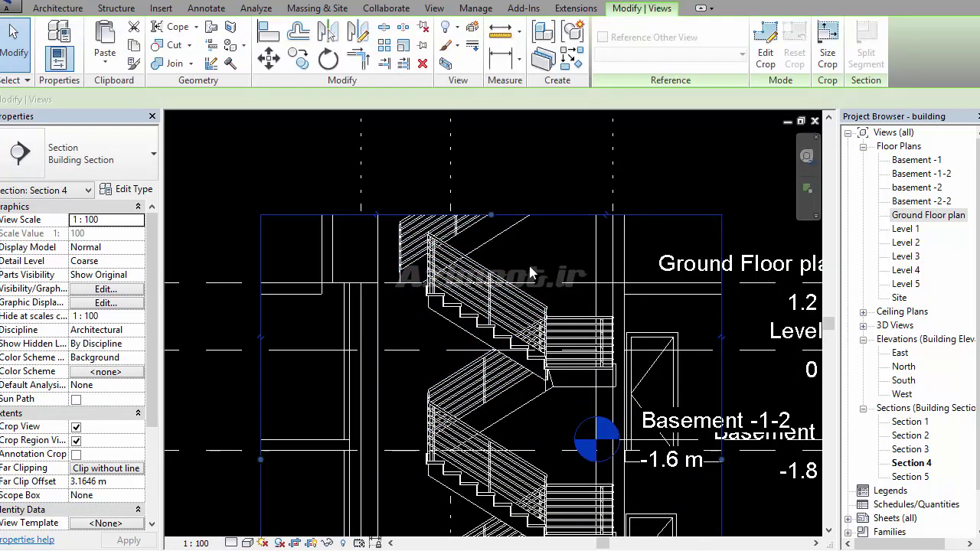
pyautogui.moveTo(524, 160); pyautogui.dragTo(524, 130)
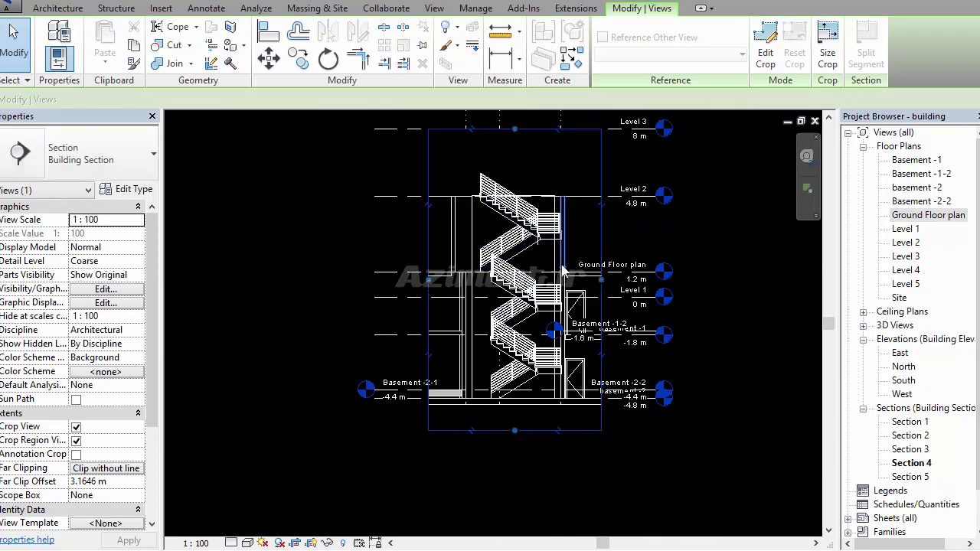
pyautogui.press('Escape')
# Zoom and pan Section 4 over the stair flights and level labels, then reopen Ground Floor
pyautogui.scroll(1, 500, 294)
pyautogui.scroll(1, 500, 299)
pyautogui.scroll(1, 499, 303)
pyautogui.scroll(2, 528, 230)
pyautogui.scroll(1, 540, 208)
pyautogui.scroll(1, 543, 202)
pyautogui.scroll(1, 463, 198)
pyautogui.scroll(1, 475, 222)
pyautogui.scroll(1, 471, 218)
pyautogui.scroll(1, 472, 213)
pyautogui.scroll(1, 476, 219)
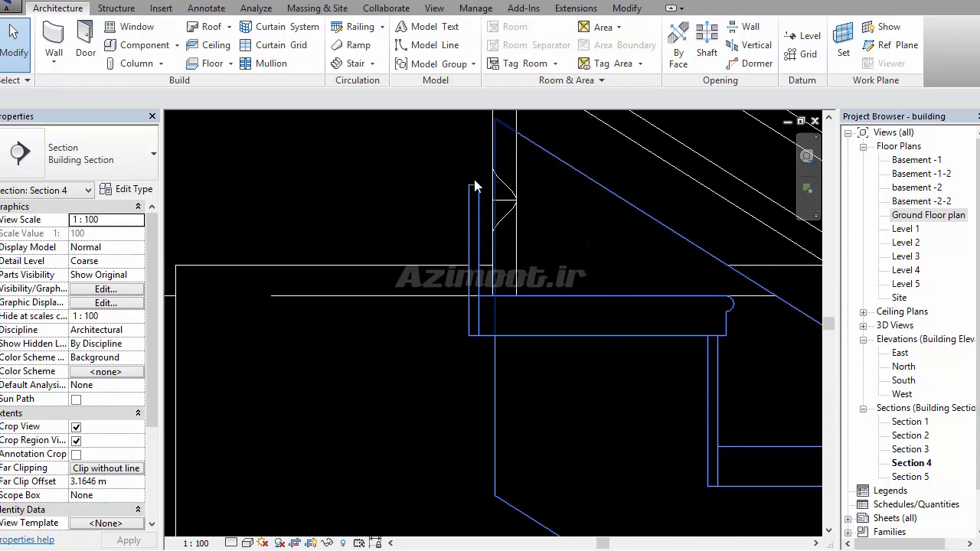
pyautogui.scroll(-1, 474, 283)
pyautogui.scroll(-1, 467, 272)
pyautogui.scroll(-1, 463, 284)
pyautogui.scroll(-2, 490, 275)
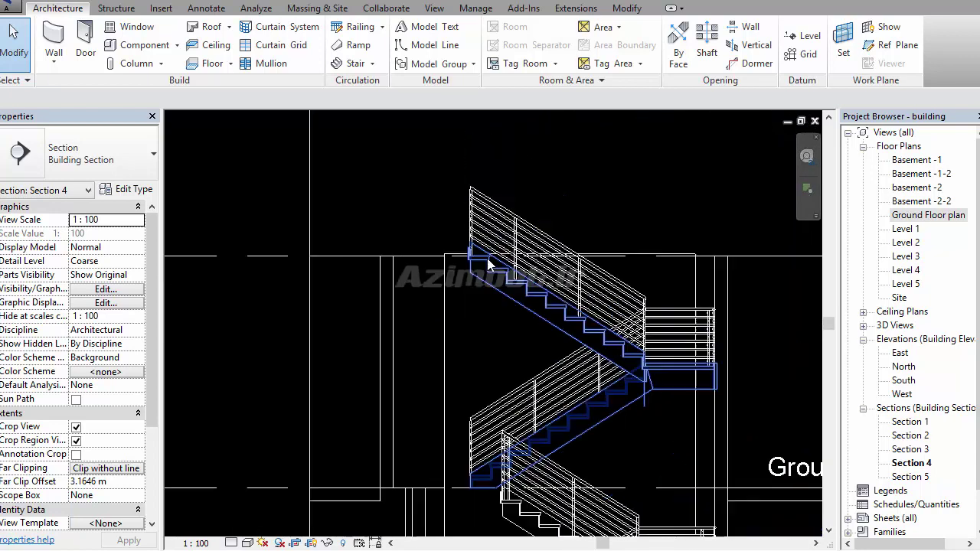
pyautogui.scroll(-1, 512, 285)
pyautogui.moveTo(605, 378); pyautogui.dragTo(596, 320, button='middle')
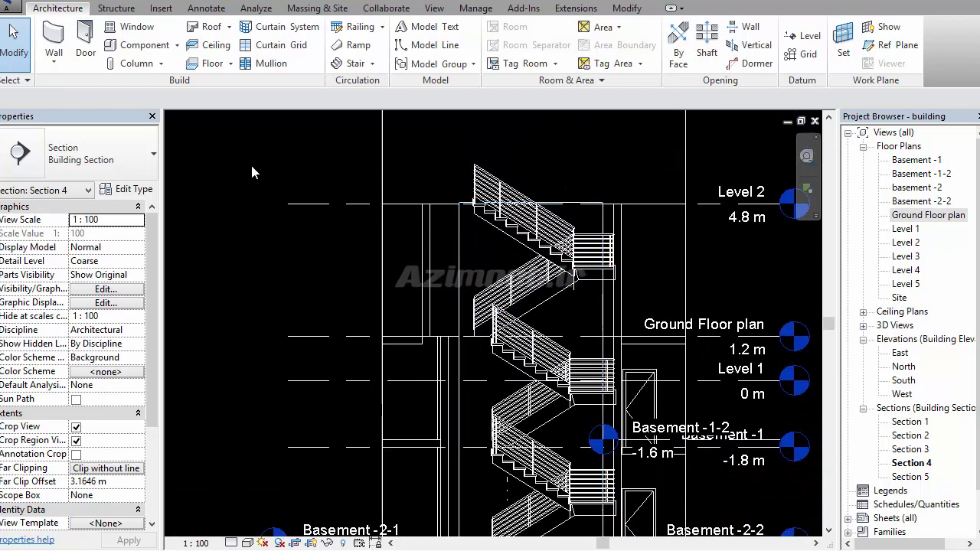
pyautogui.moveTo(830, 376); pyautogui.dragTo(773, 316, button='middle')
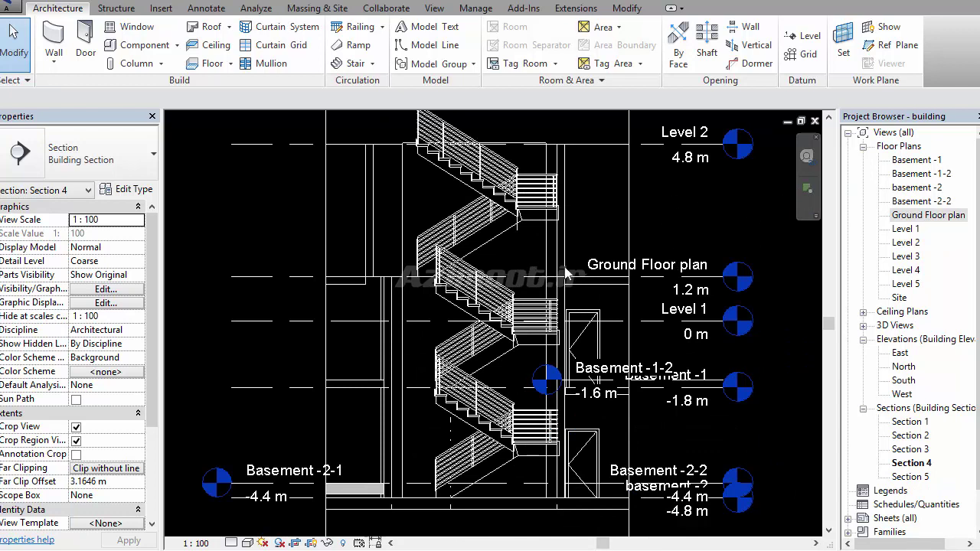
pyautogui.doubleClick(922, 216)
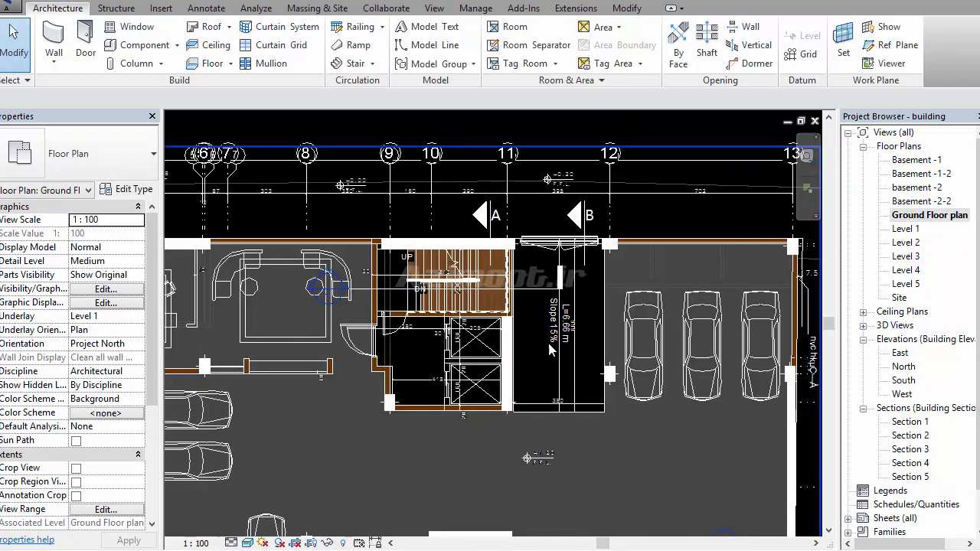
# Draw a vertical section line through the ramp on the Ground Floor plan, creating Section 6
pyautogui.scroll(2, 527, 283)
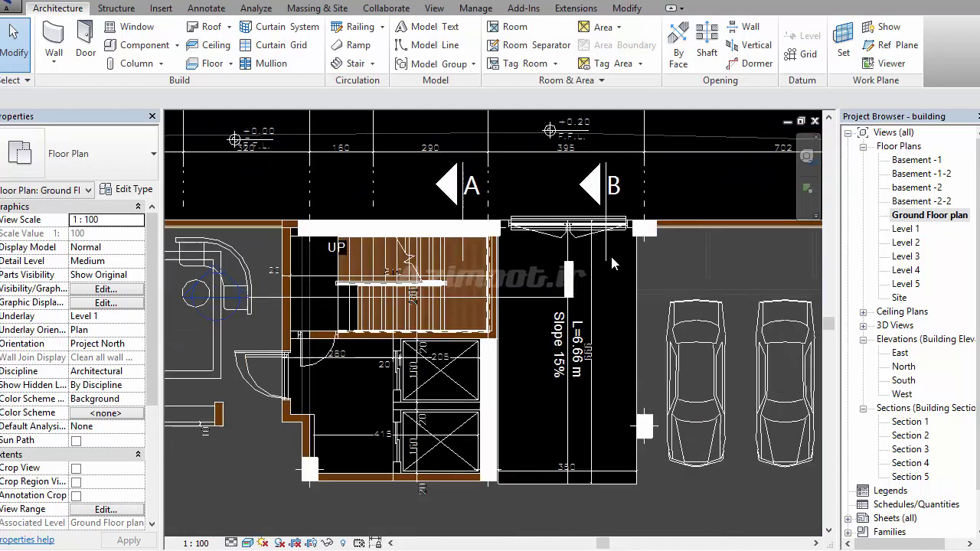
pyautogui.moveTo(598, 461); pyautogui.dragTo(512, 468, button='middle')
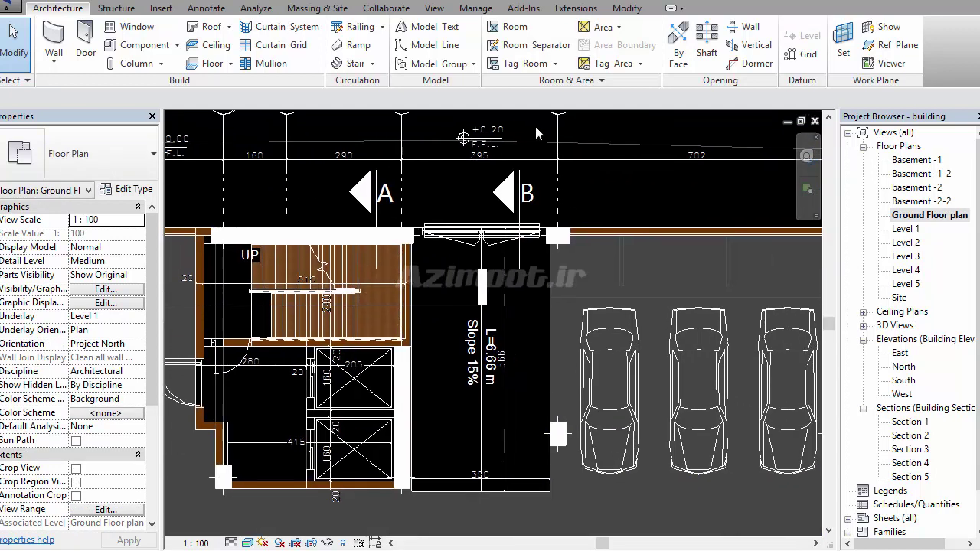
pyautogui.click(280, 4)
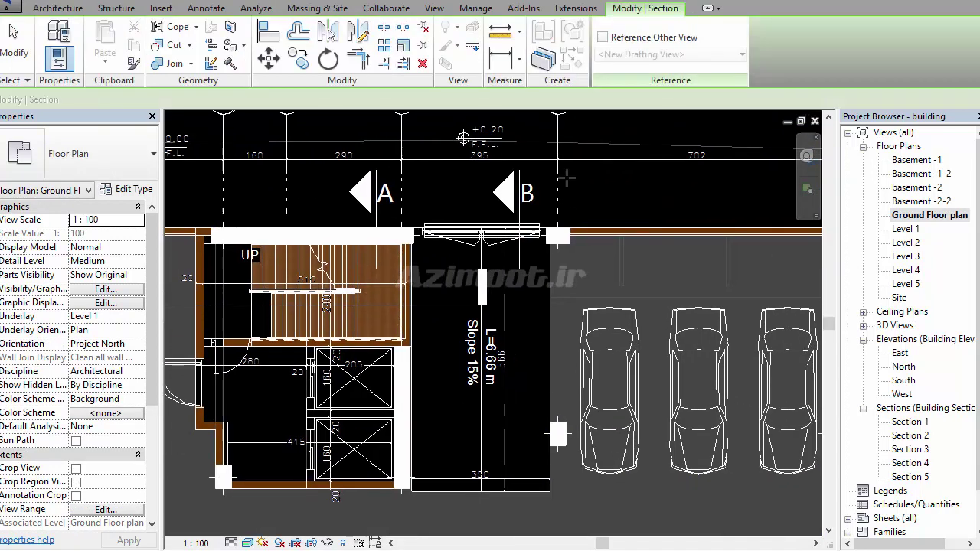
pyautogui.click(521, 131)
pyautogui.click(522, 520)
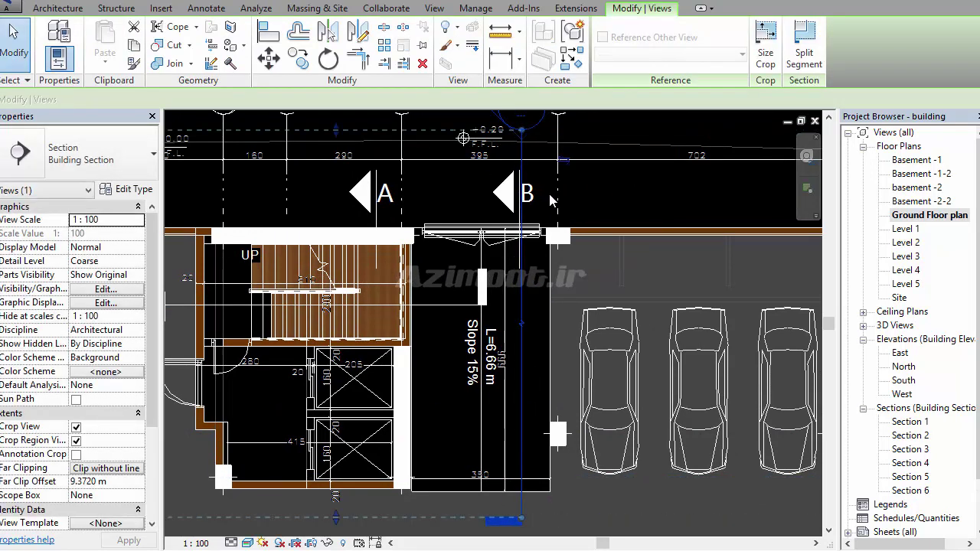
# Go to the Section 6 view and frame the ramp area and level heads
pyautogui.rightClick(528, 168)
pyautogui.click(575, 257)
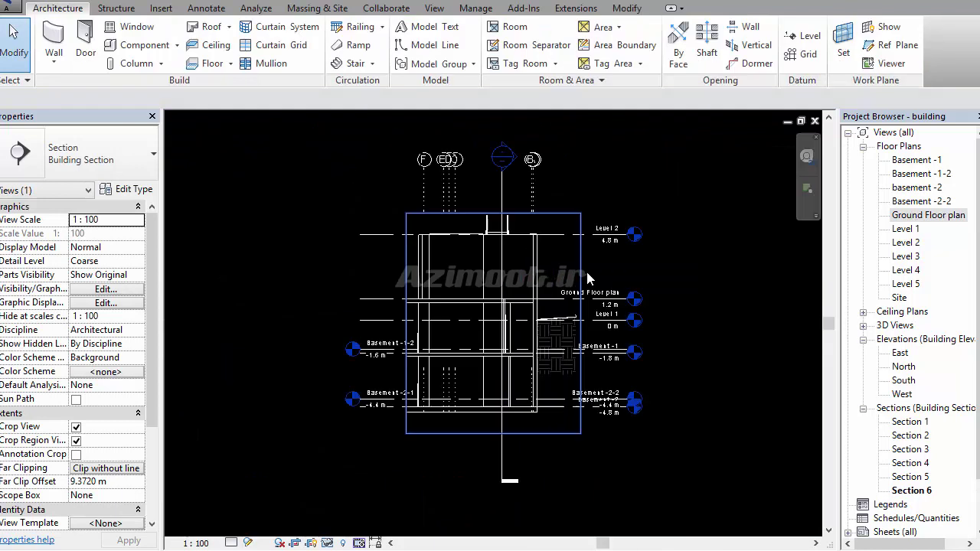
pyautogui.scroll(3, 554, 346)
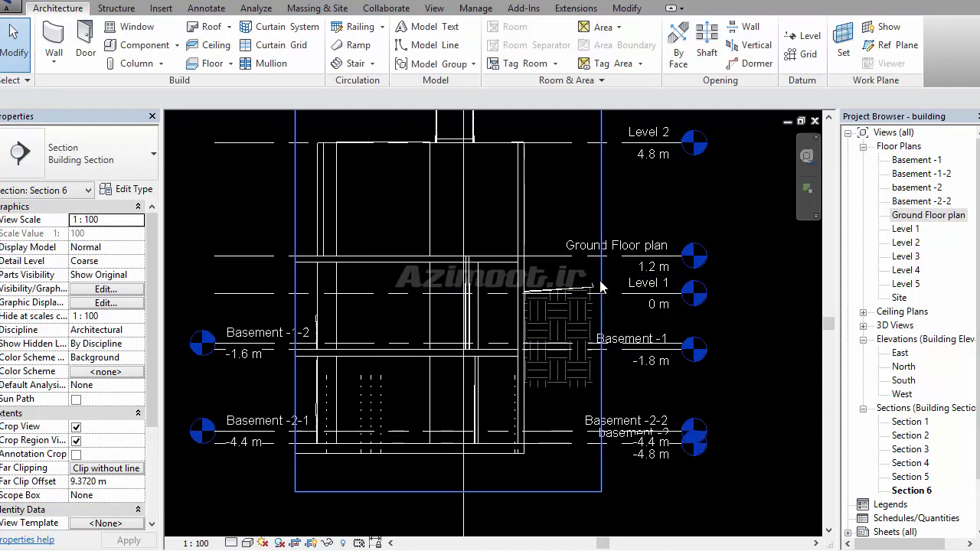
pyautogui.scroll(2, 602, 274)
pyautogui.scroll(2, 529, 314)
pyautogui.scroll(1, 458, 353)
pyautogui.moveTo(457, 353); pyautogui.dragTo(508, 396, button='middle')
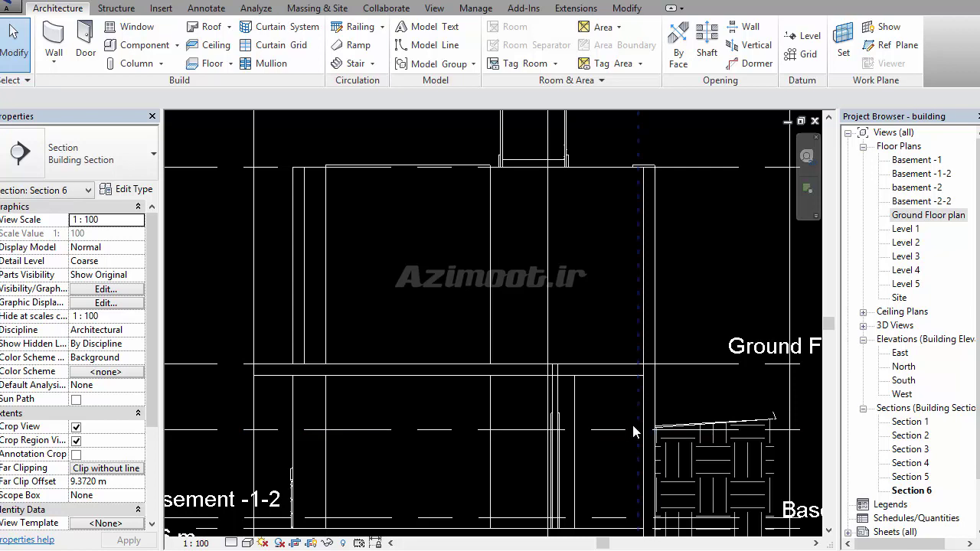
pyautogui.moveTo(620, 444); pyautogui.dragTo(510, 411, button='middle')
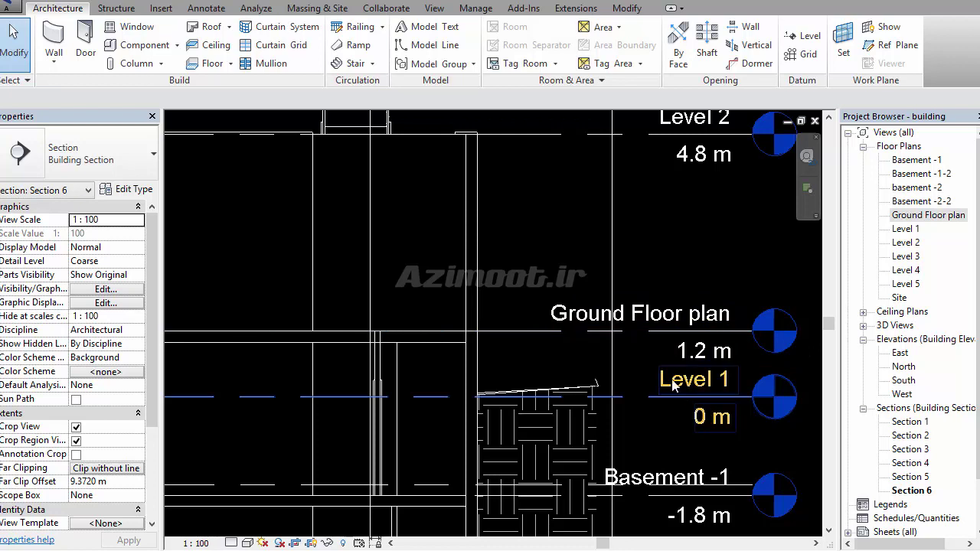
# On the Level 1 plan, start Ramp 3 and change its type's Ramp Max Slope (1/x) value
pyautogui.doubleClick(920, 231)
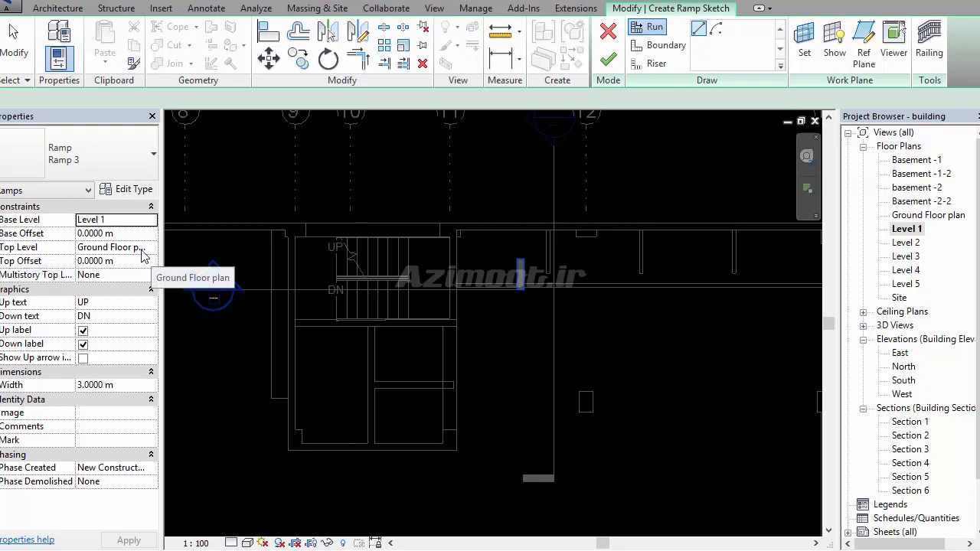
pyautogui.click(136, 191)
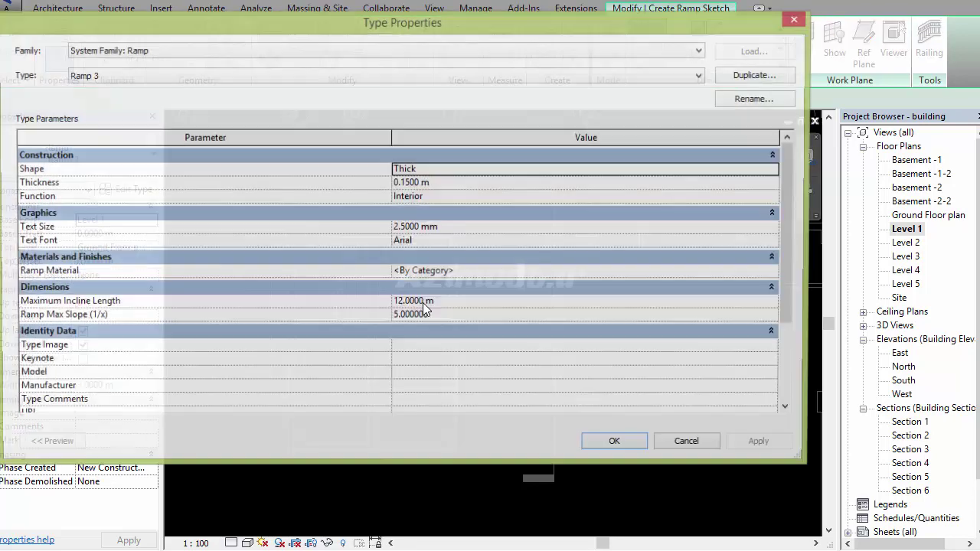
pyautogui.click(459, 317)
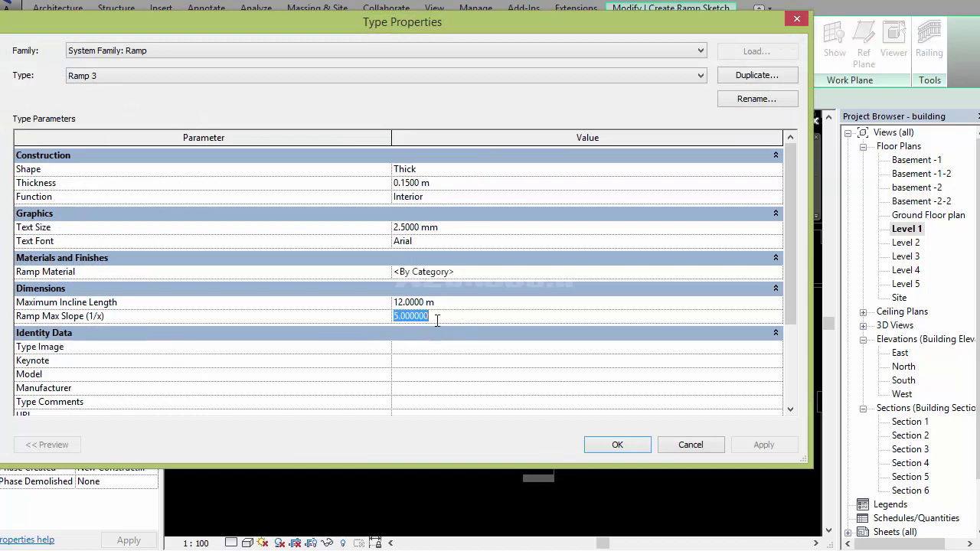
pyautogui.click(638, 450)
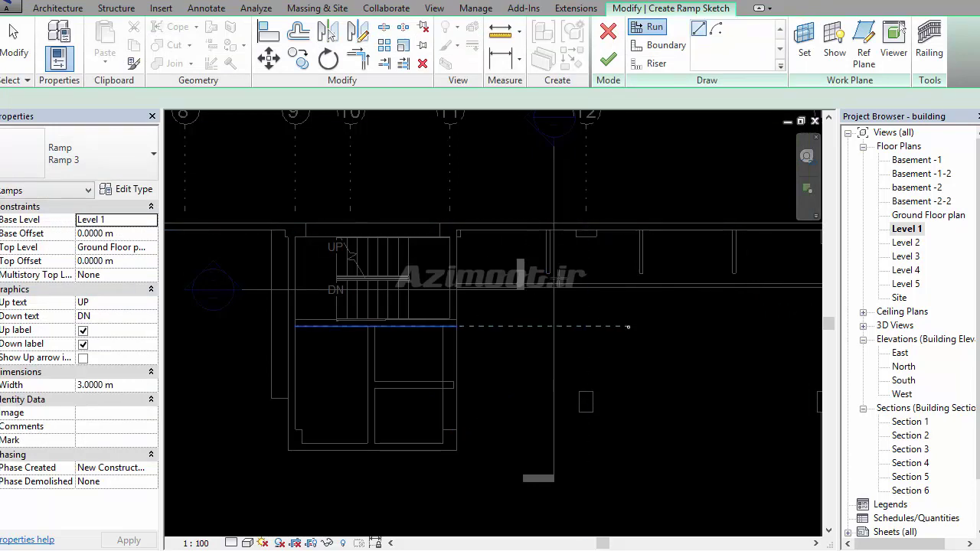
# Sketch a ramp run about 6 m down from the wall line, stretching it to 6.1846 m
pyautogui.click(516, 223)
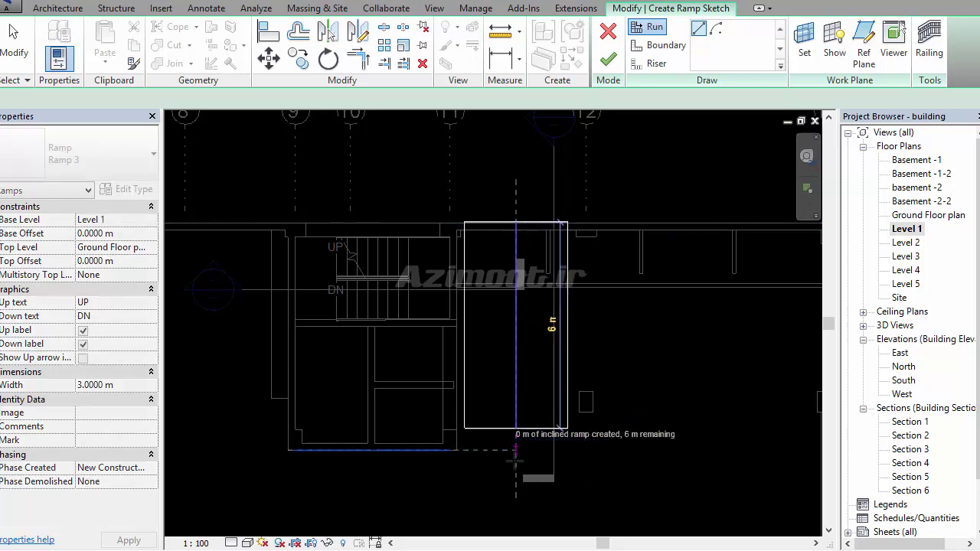
pyautogui.click(515, 453)
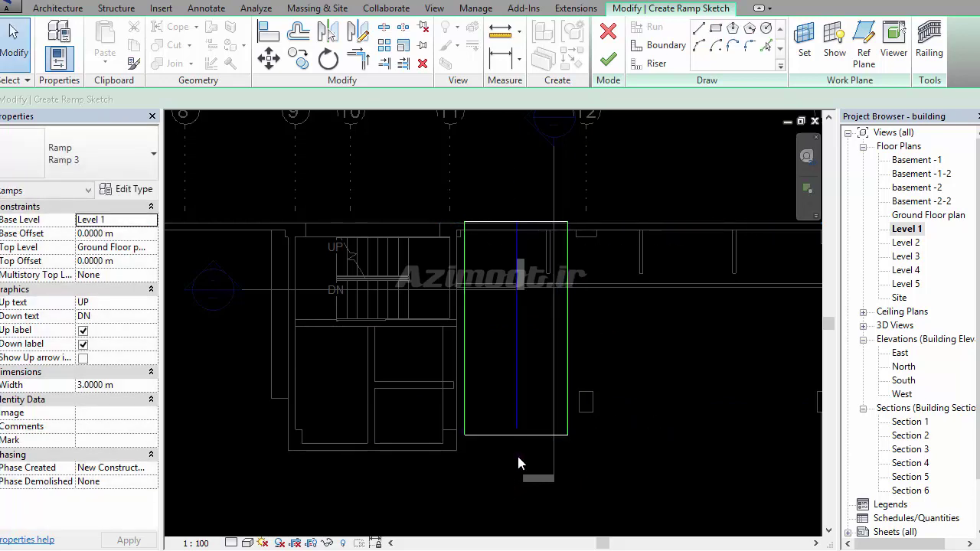
pyautogui.scroll(2, 513, 443)
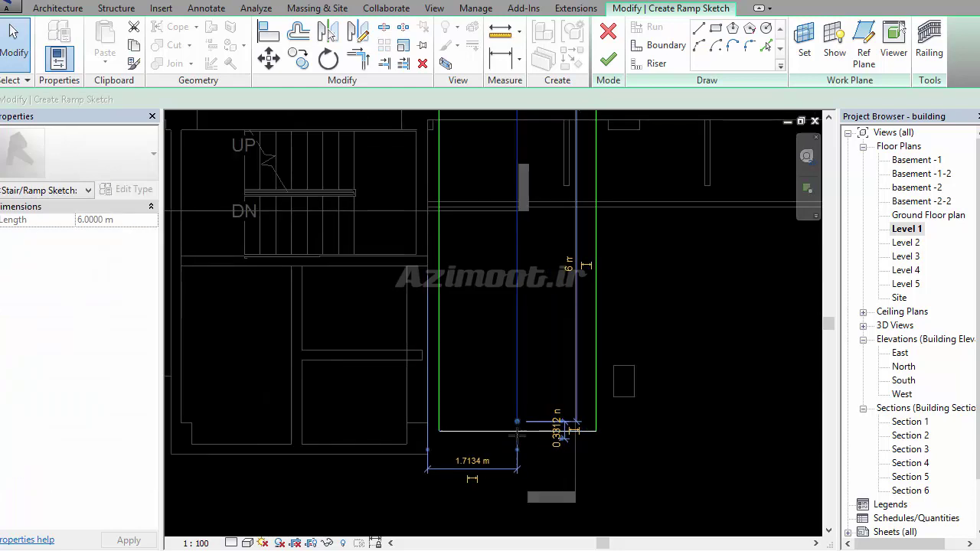
pyautogui.moveTo(517, 422); pyautogui.dragTo(519, 433)
pyautogui.scroll(-2, 525, 410)
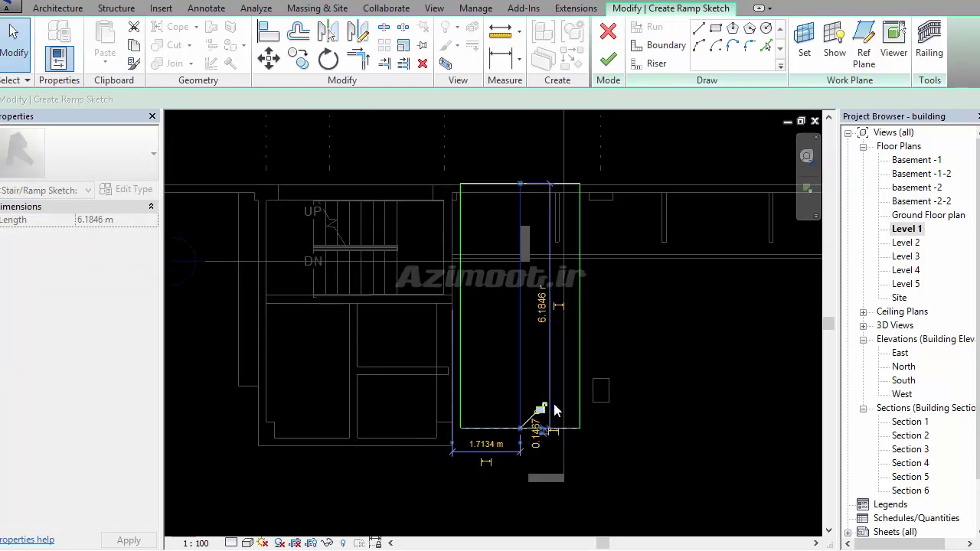
pyautogui.scroll(2, 468, 170)
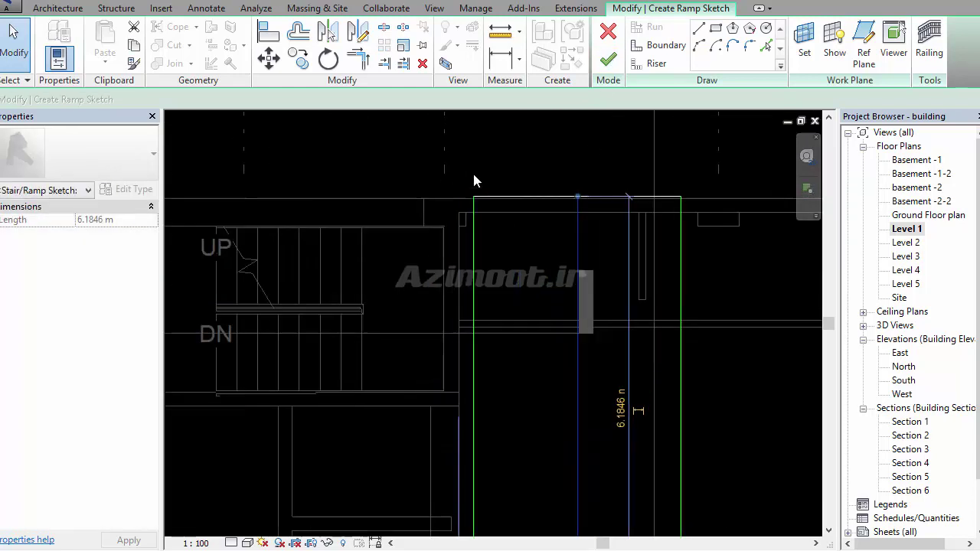
pyautogui.scroll(2, 484, 202)
pyautogui.scroll(-2, 502, 201)
pyautogui.scroll(-1, 525, 201)
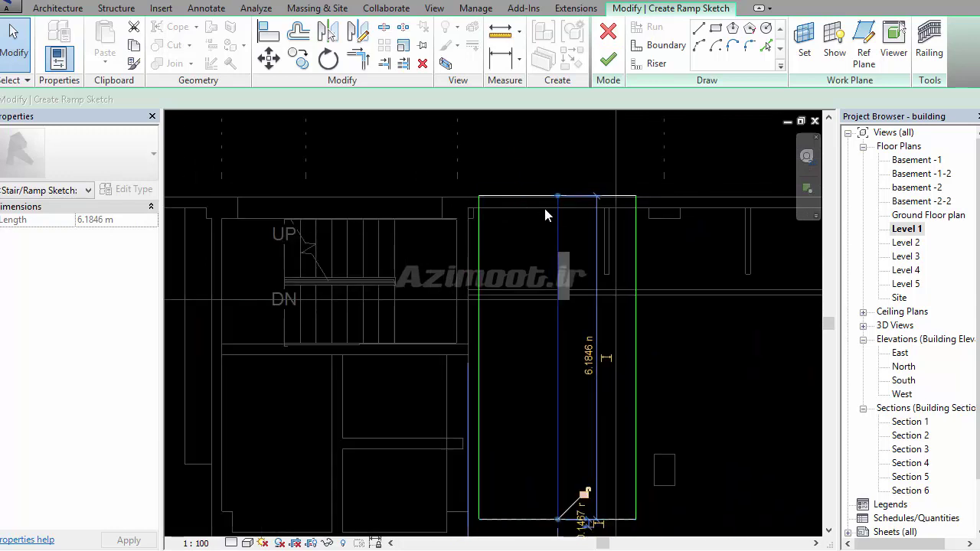
pyautogui.moveTo(613, 309); pyautogui.dragTo(573, 220, button='middle')
pyautogui.click(566, 223)
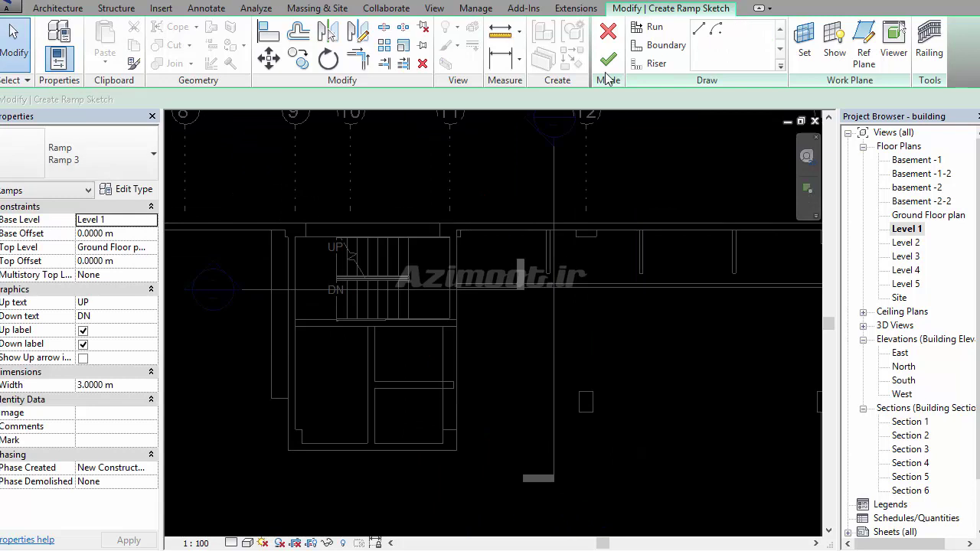
# Draw a new 6 m run from the wall line and finish the Ramp 3 sketch
pyautogui.click(525, 223)
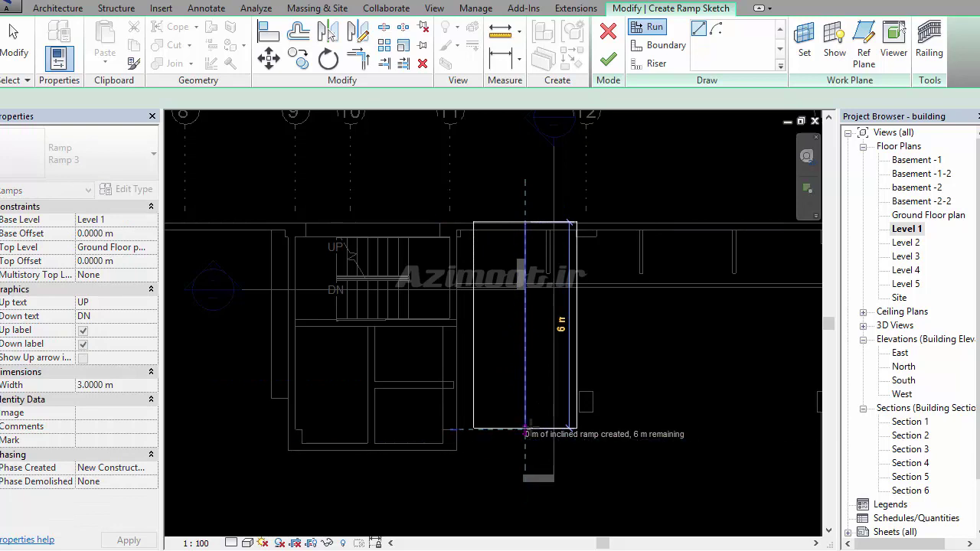
pyautogui.click(550, 442)
pyautogui.press('Escape')
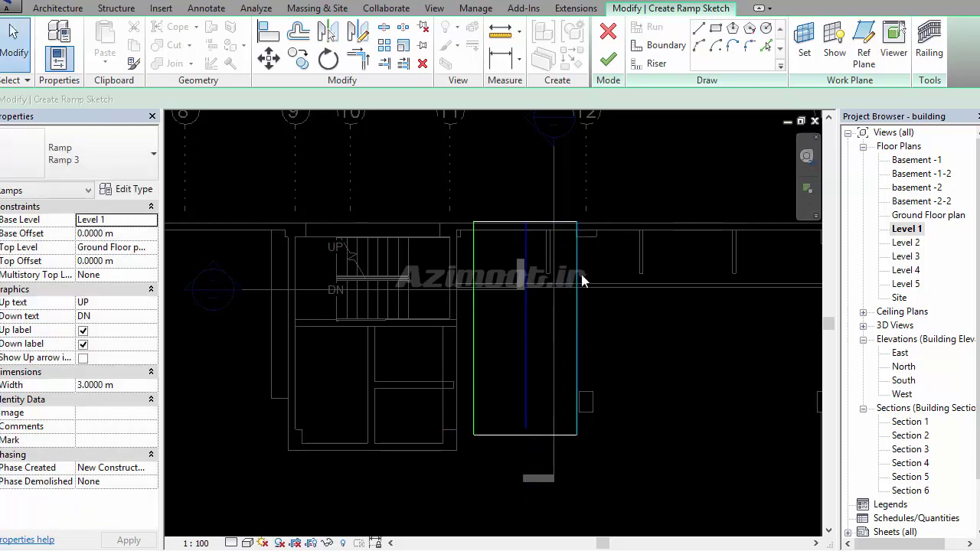
pyautogui.click(608, 61)
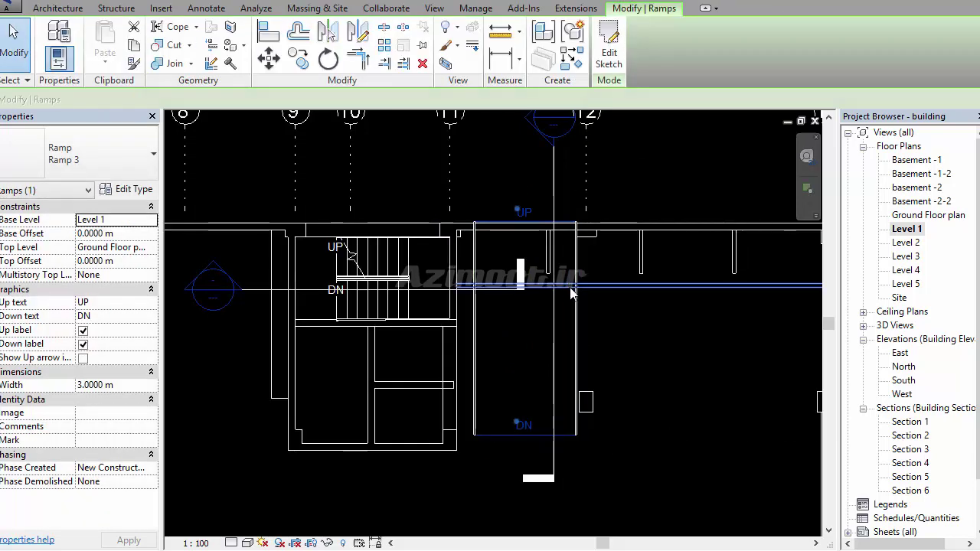
# Open Section 6 from its section line to check the ramp's slope
pyautogui.rightClick(552, 344)
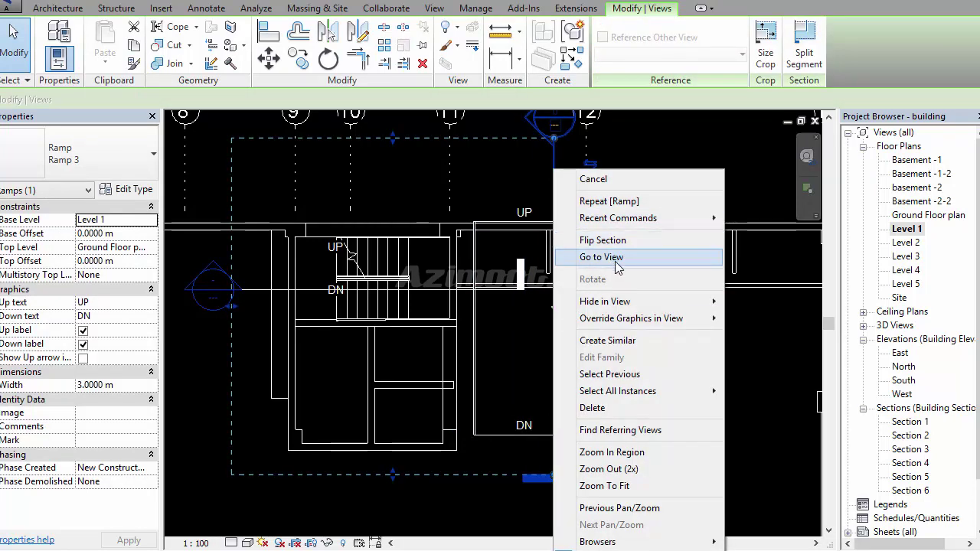
pyautogui.click(602, 257)
pyautogui.scroll(2, 590, 360)
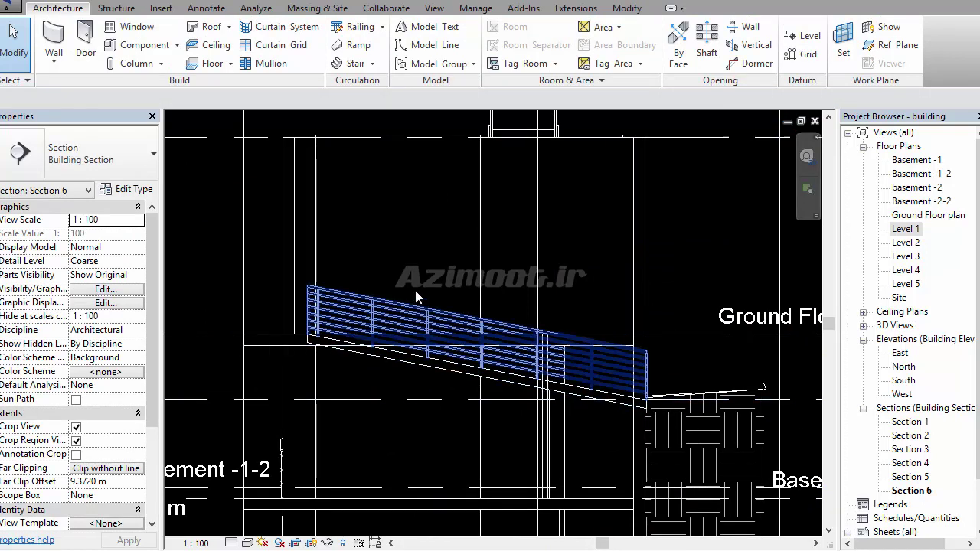
# Return to the Ground Floor plan and select the ramp marked L=6.66 m, Slope 15%
pyautogui.doubleClick(915, 217)
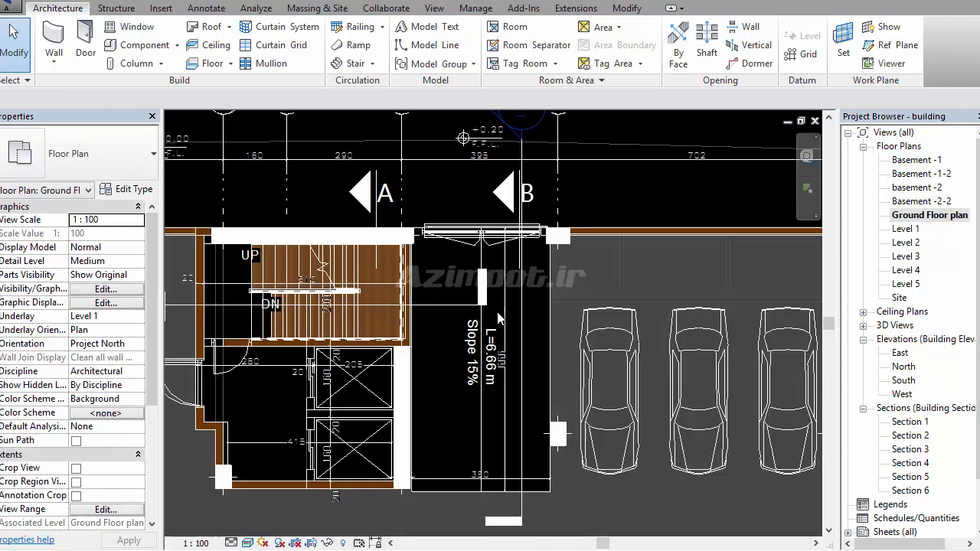
pyautogui.moveTo(534, 487); pyautogui.dragTo(546, 450, button='middle')
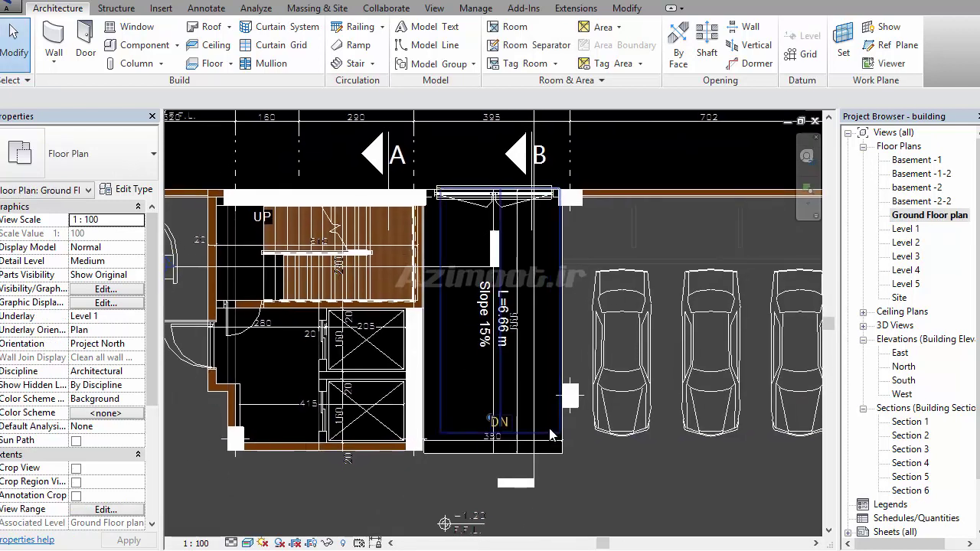
pyautogui.click(546, 439)
# Edit the Ramp 3 sketch, raise its width from 3.0 m to 3.5 m, and finish the sketch
pyautogui.click(608, 52)
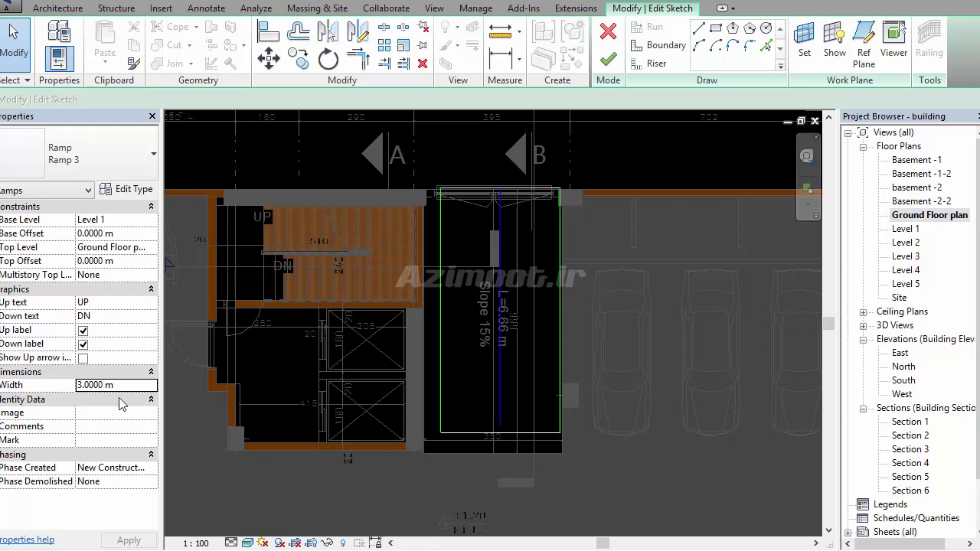
pyautogui.scroll(3, 490, 451)
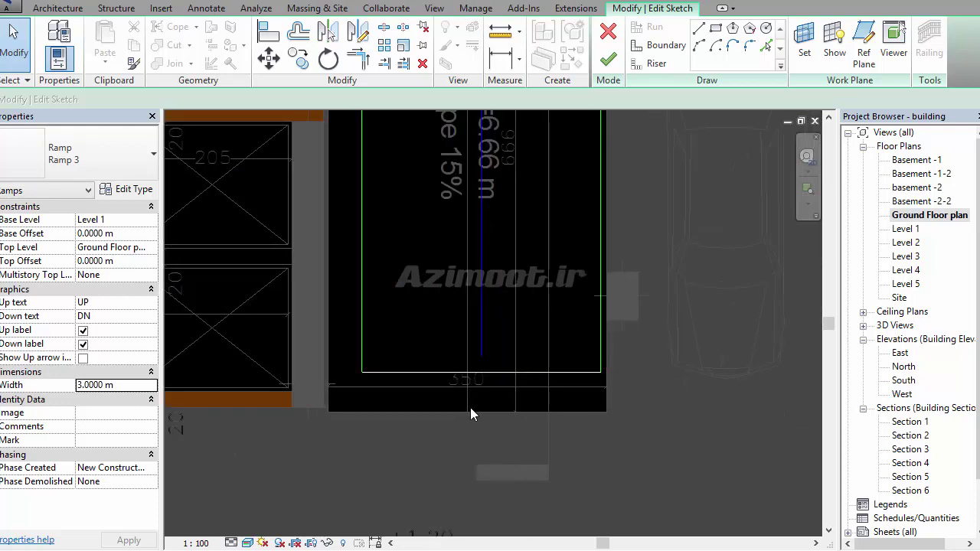
pyautogui.scroll(2, 470, 408)
pyautogui.scroll(-1, 524, 414)
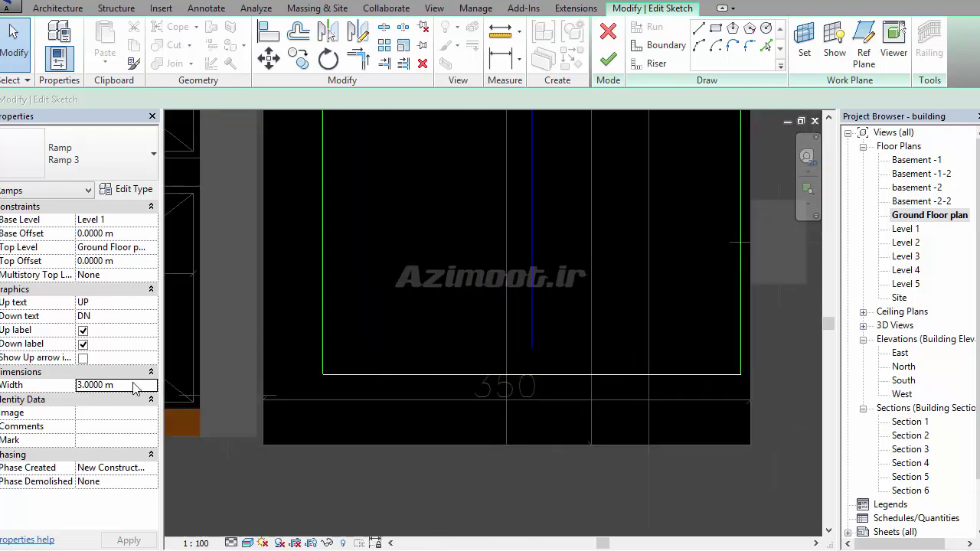
pyautogui.write('3.5')
pyautogui.press('Return')
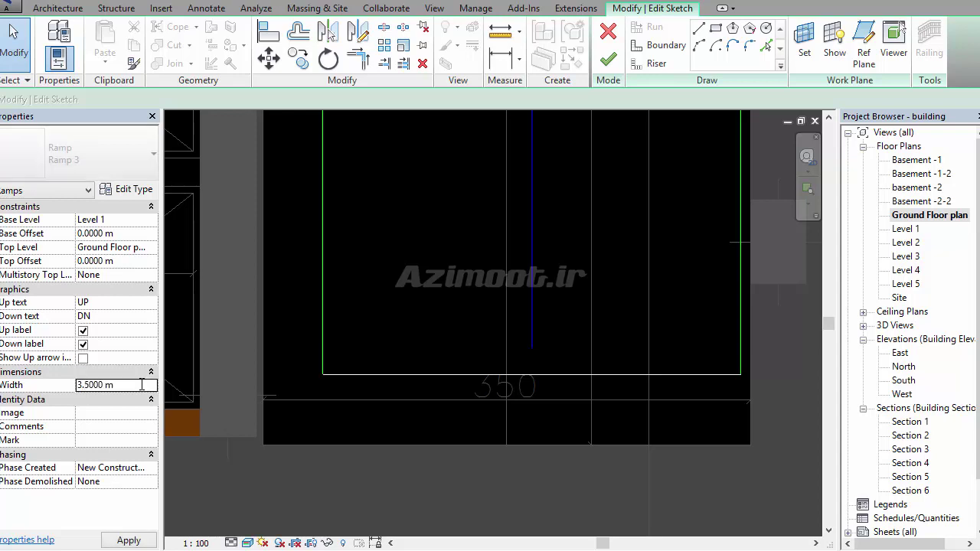
pyautogui.scroll(-2, 496, 360)
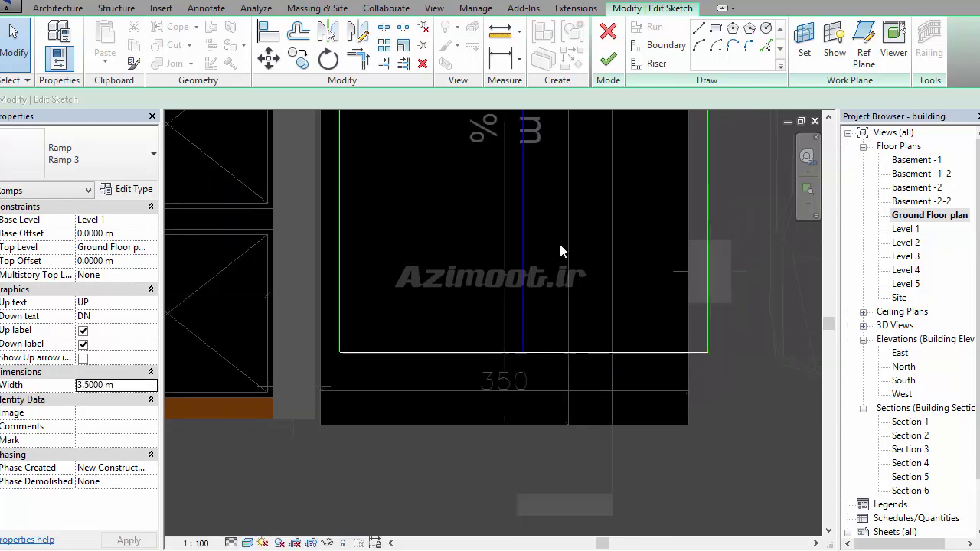
pyautogui.scroll(2, 559, 241)
pyautogui.scroll(-1, 597, 355)
pyautogui.click(608, 59)
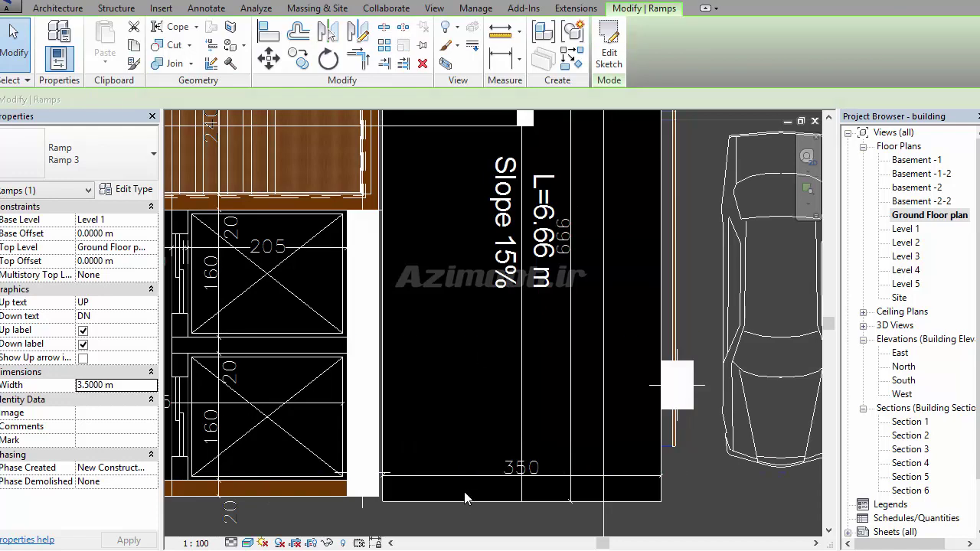
pyautogui.scroll(-2, 620, 321)
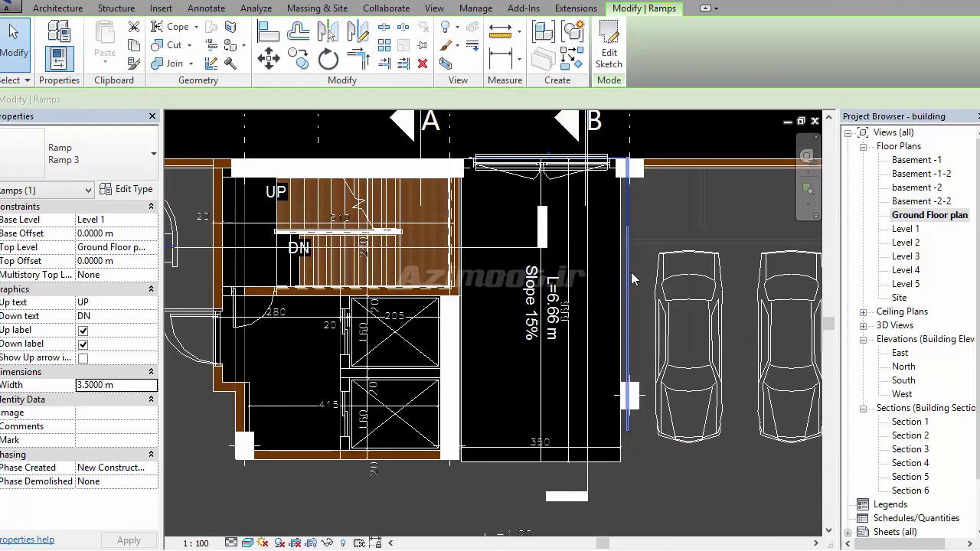
# Inspect the new ramp and its 1100mm railing on the Ground Floor plan
pyautogui.click(625, 275)
pyautogui.click(627, 295)
pyautogui.press('Escape')
pyautogui.click(624, 310)
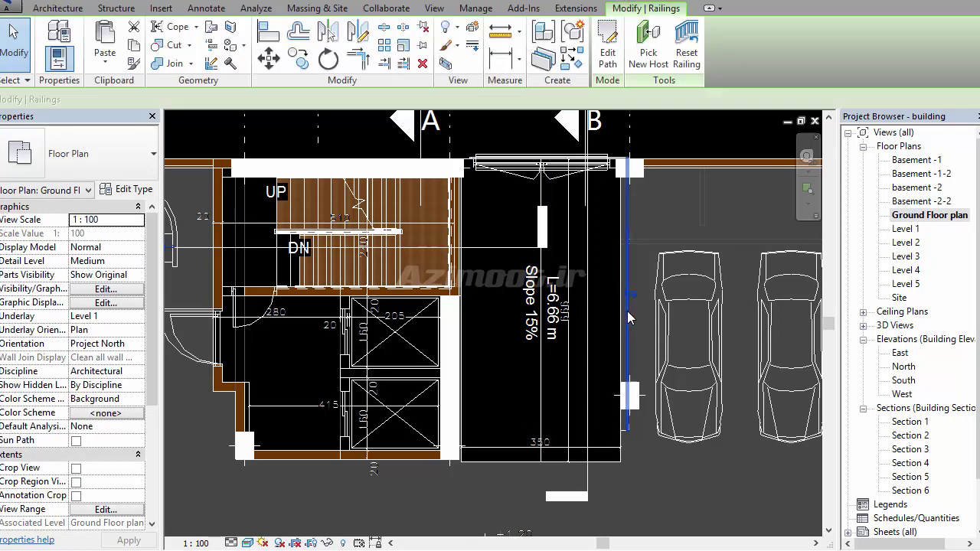
pyautogui.press('Escape')
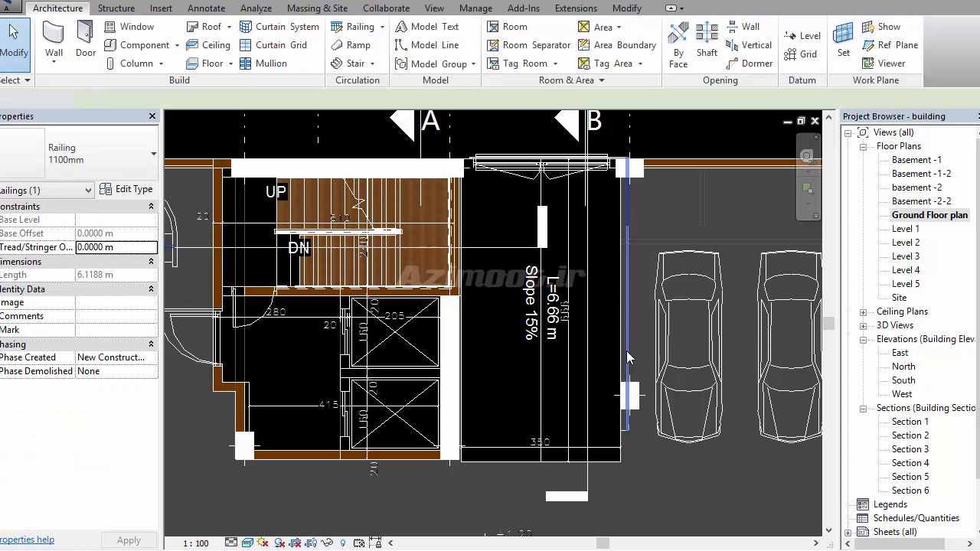
pyautogui.scroll(3, 624, 433)
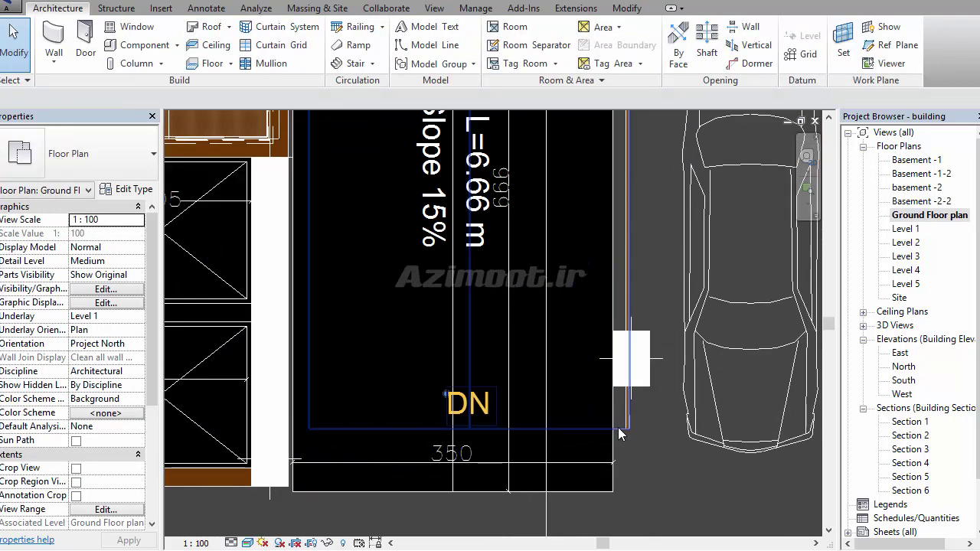
pyautogui.click(617, 439)
# Pan to the gridlines and stairs, clear the selection, and switch to the default 3D view
pyautogui.scroll(-1, 652, 448)
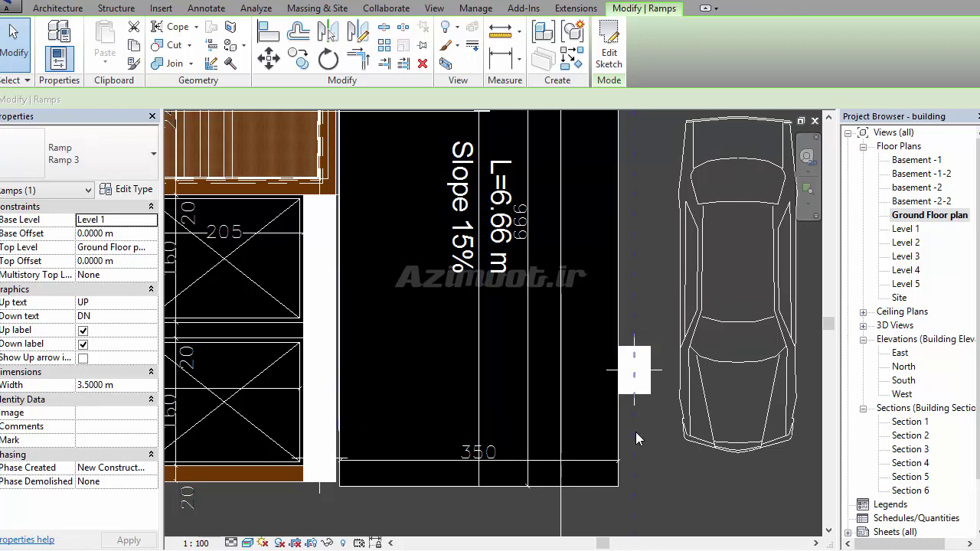
pyautogui.scroll(-3, 635, 432)
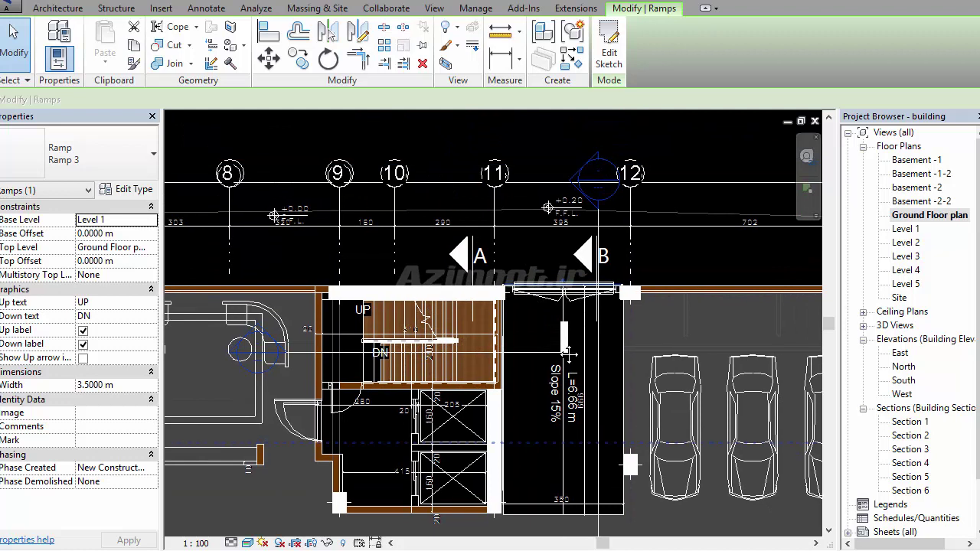
pyautogui.moveTo(612, 533); pyautogui.dragTo(584, 414, button='middle')
pyautogui.click(592, 400)
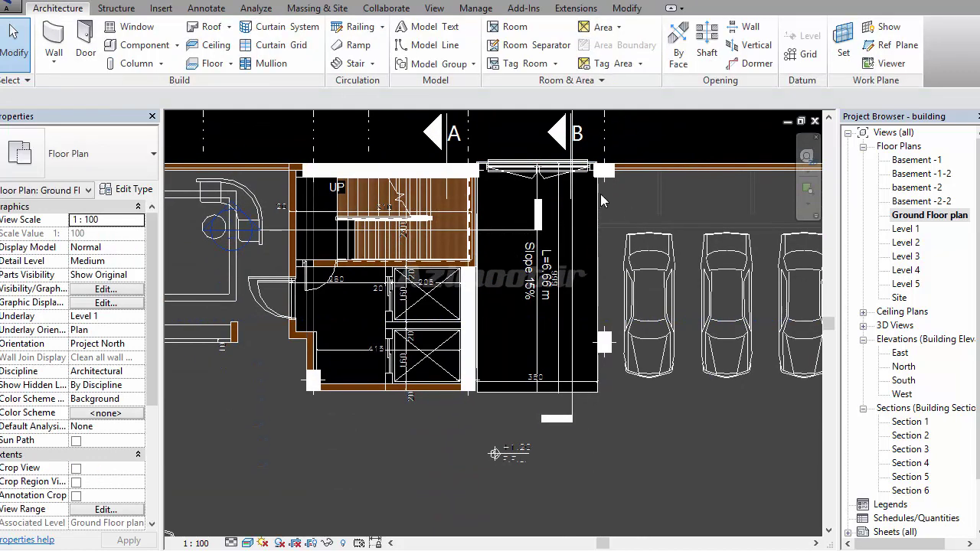
pyautogui.click(243, 2)
# Start editing the ground-floor slab boundary and select its line along the ramp in the Ground Floor plan
pyautogui.scroll(-2, 666, 330)
pyautogui.scroll(5, 450, 332)
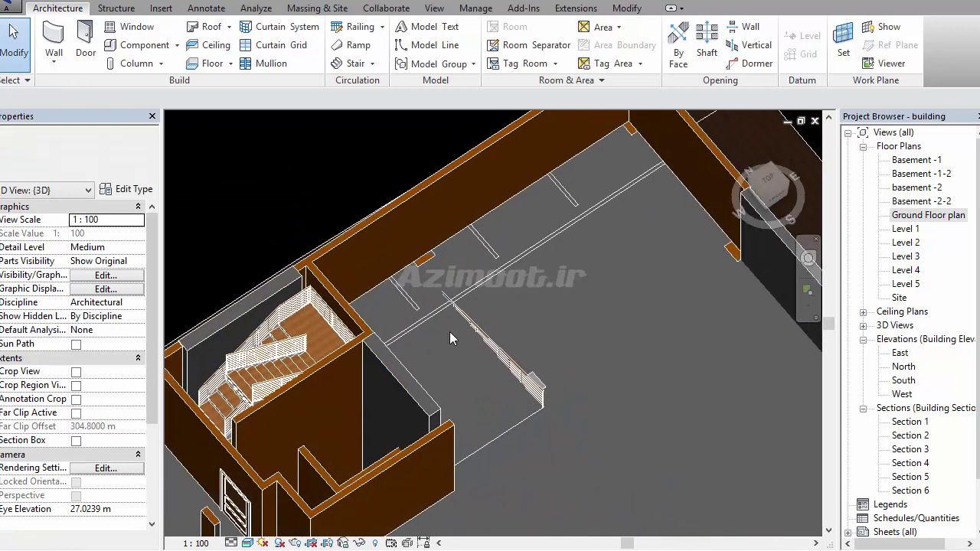
pyautogui.click(382, 292)
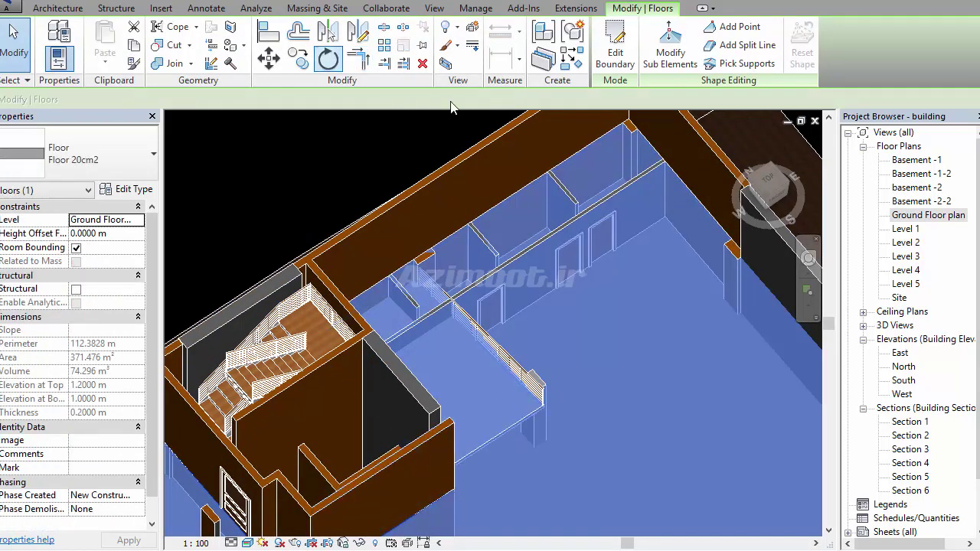
pyautogui.click(617, 55)
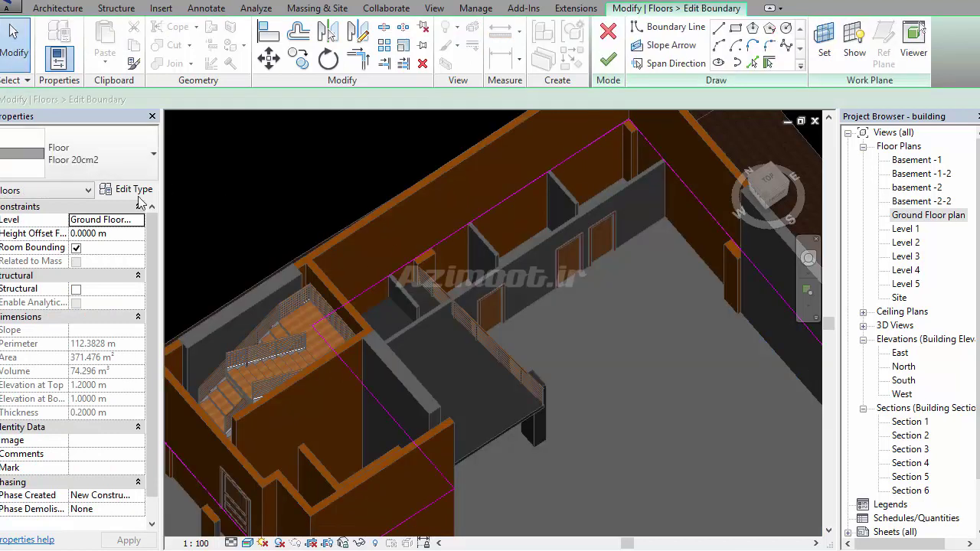
pyautogui.doubleClick(956, 217)
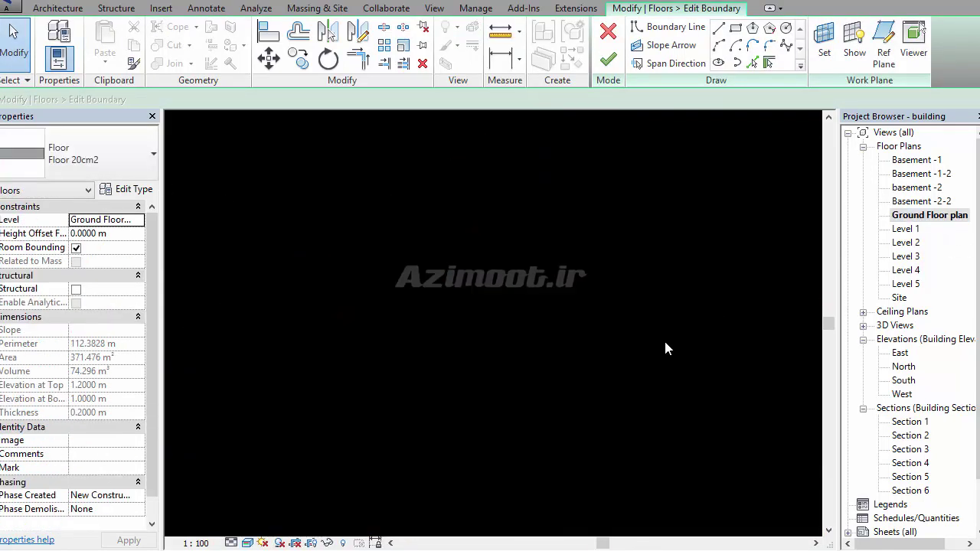
pyautogui.moveTo(585, 282); pyautogui.dragTo(567, 301, button='middle')
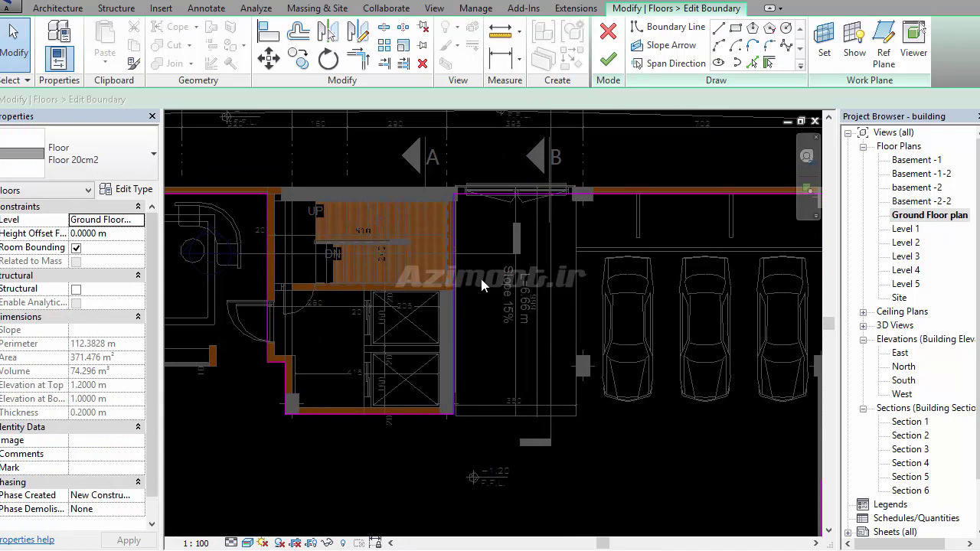
pyautogui.click(576, 291)
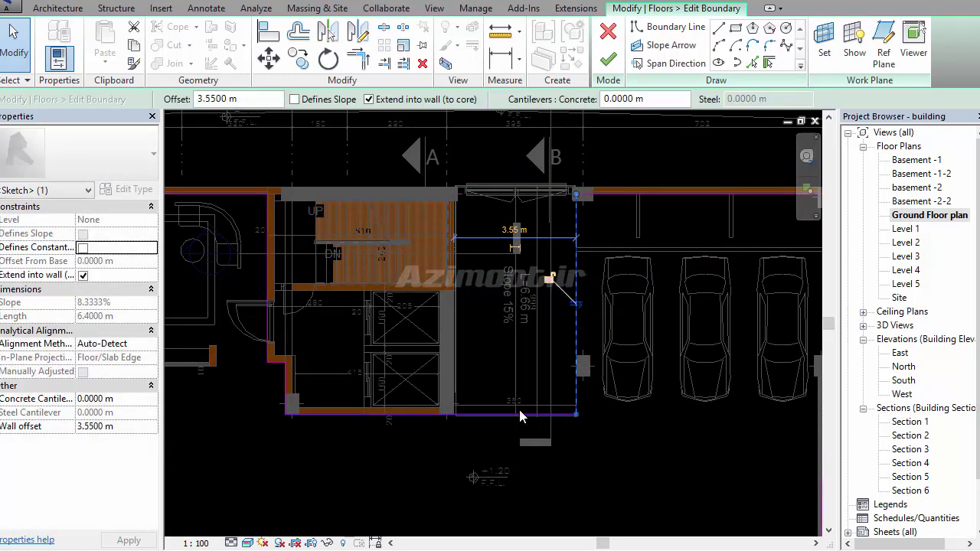
# Pick a 3.55 m offset line across the ramp's lower end, trim corners (TR), and finish without attaching walls
pyautogui.scroll(2, 490, 414)
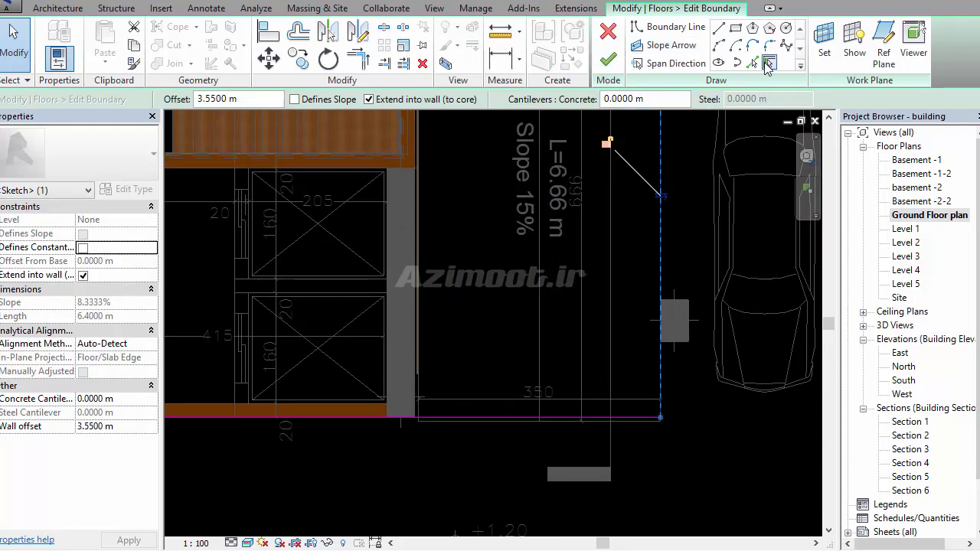
pyautogui.click(753, 63)
pyautogui.click(456, 371)
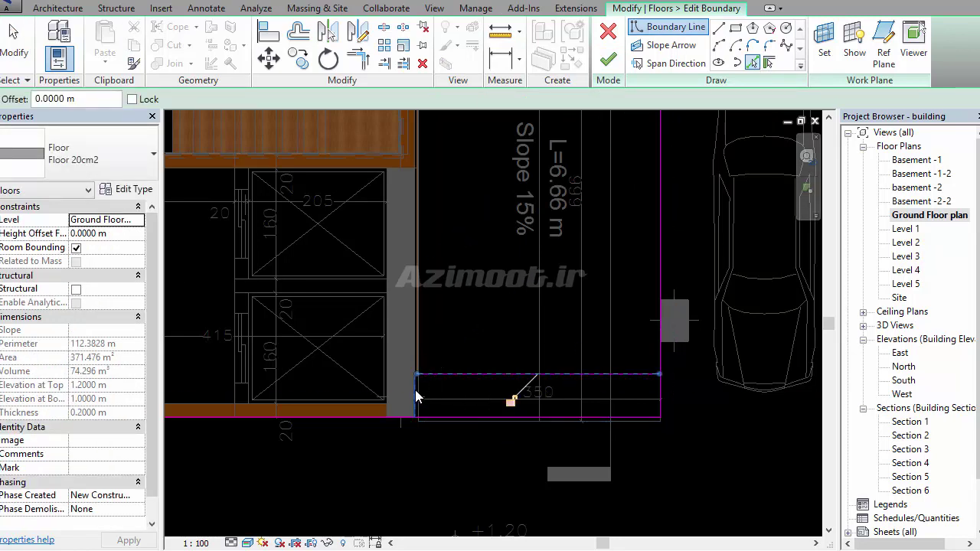
pyautogui.press('t')
pyautogui.press('r')
pyautogui.click(399, 418)
pyautogui.click(416, 414)
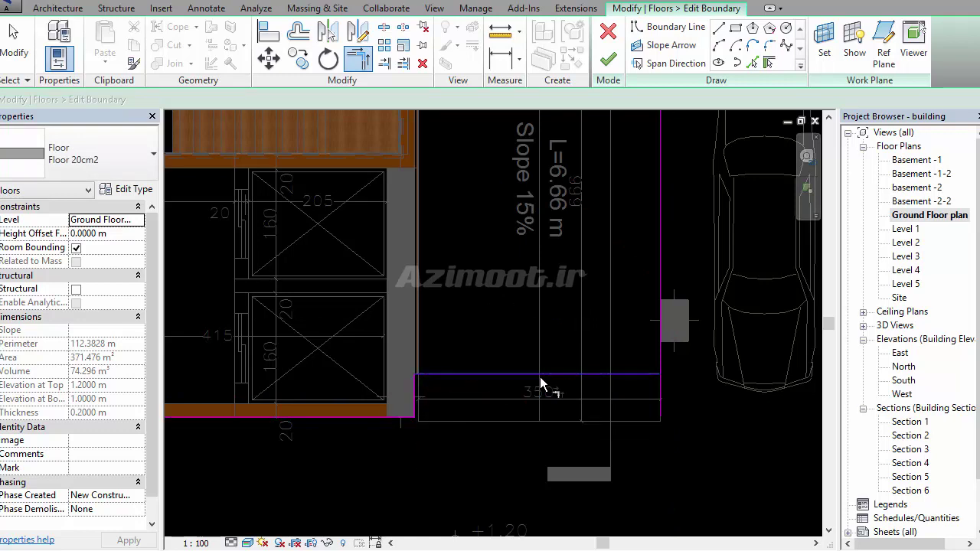
pyautogui.click(661, 354)
pyautogui.scroll(-2, 590, 405)
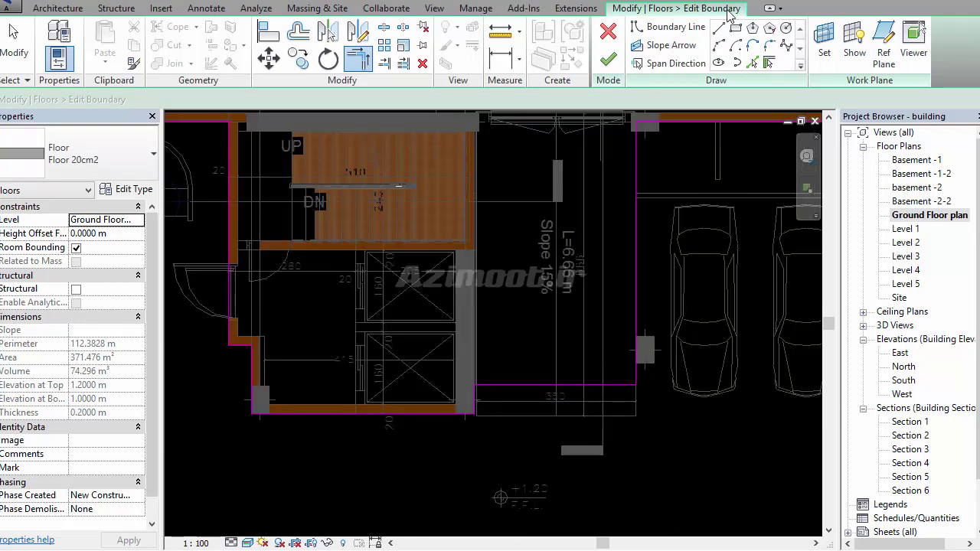
pyautogui.click(608, 59)
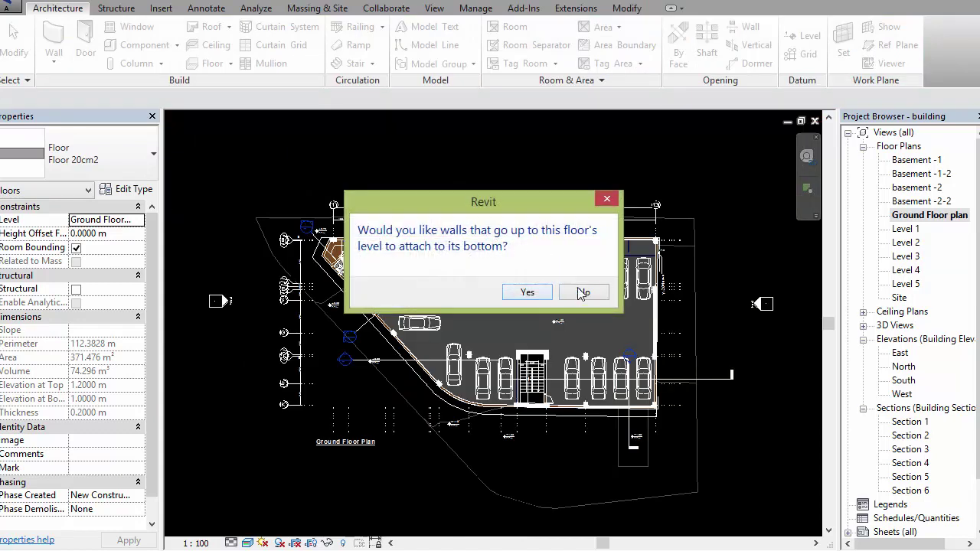
pyautogui.click(583, 293)
# Decline joining geometry and select the long wall beside the ramp in 3D
pyautogui.click(582, 297)
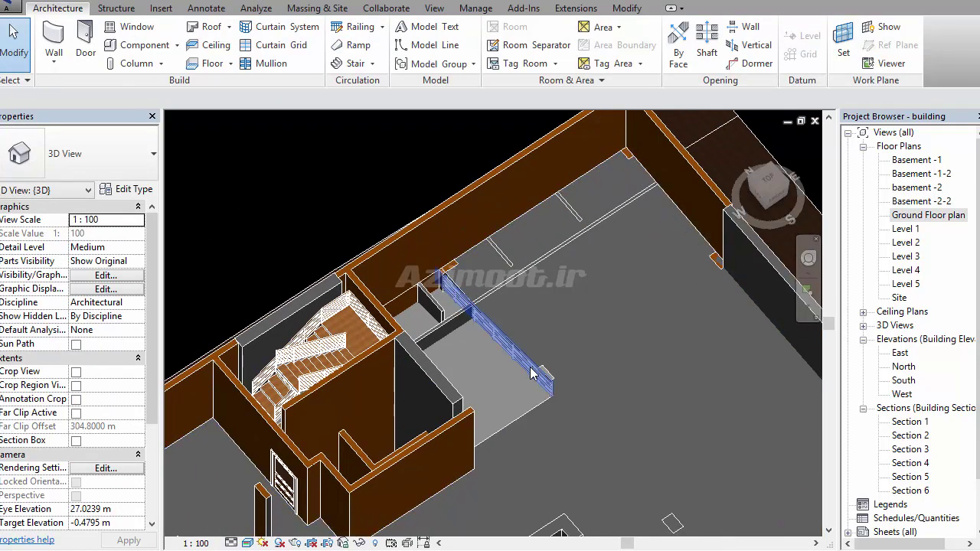
pyautogui.keyDown('shift'); pyautogui.moveTo(534, 374); pyautogui.dragTo(561, 258, button='middle'); pyautogui.keyUp('shift')
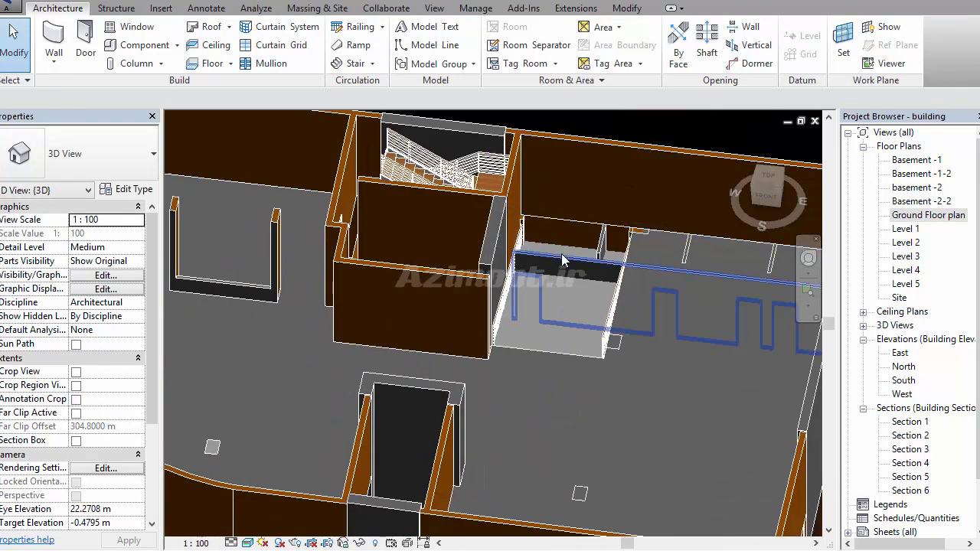
pyautogui.scroll(2, 563, 261)
pyautogui.scroll(3, 513, 291)
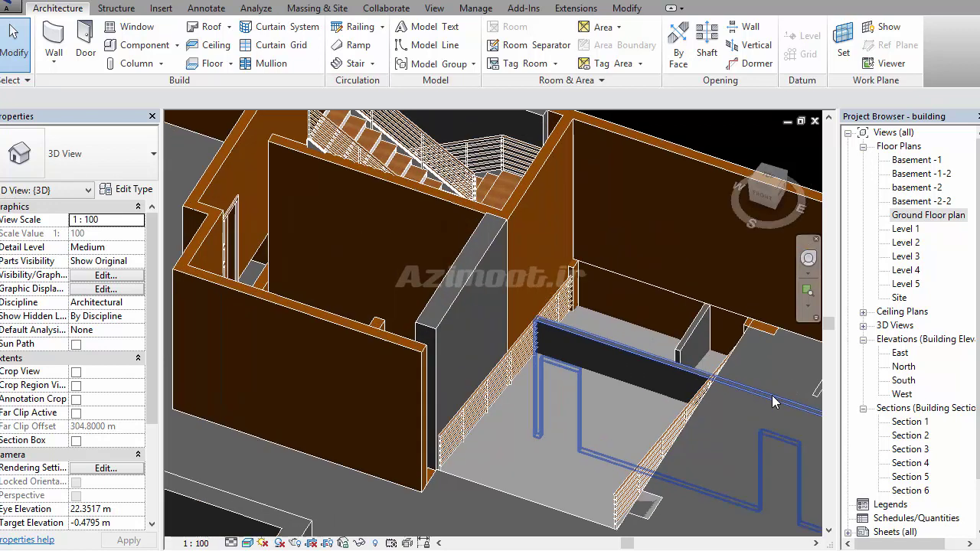
pyautogui.click(543, 295)
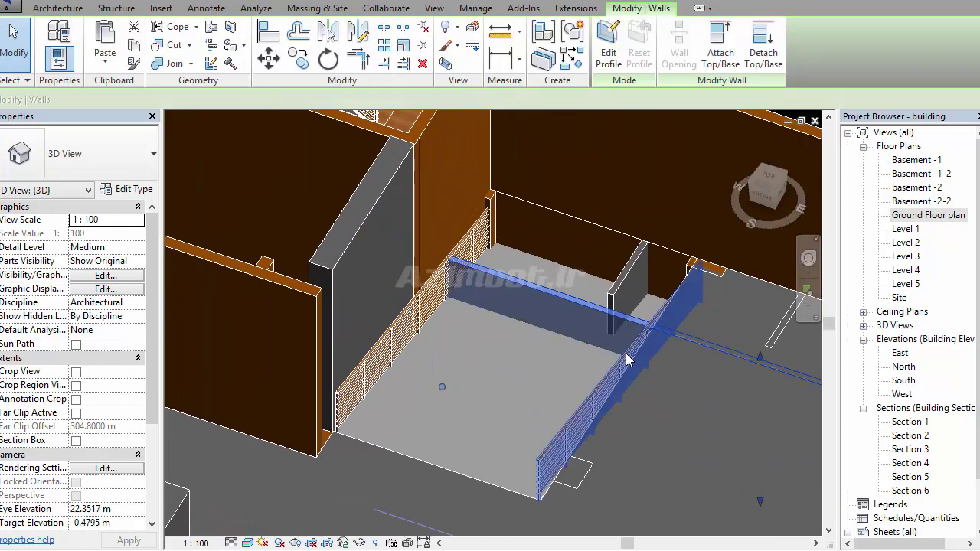
pyautogui.moveTo(743, 415); pyautogui.dragTo(620, 401, button='middle')
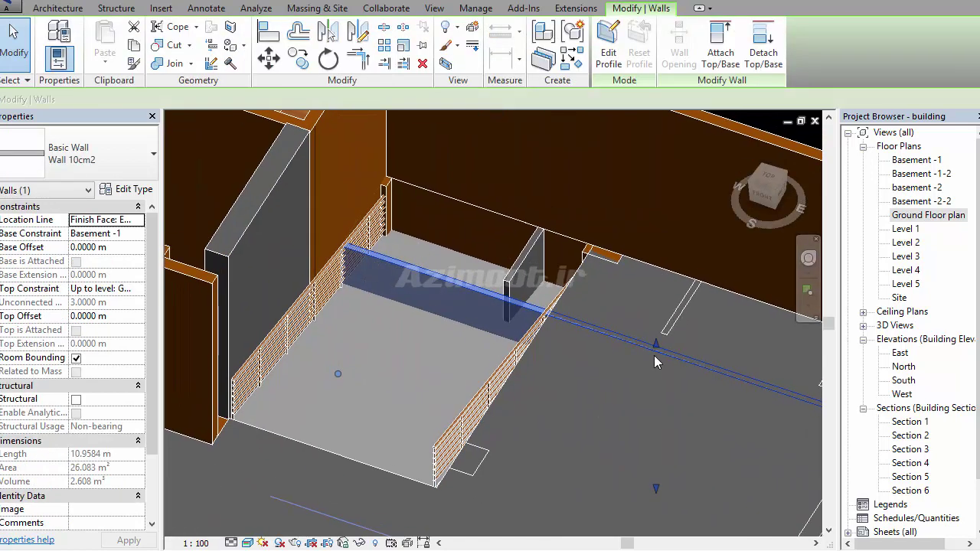
# In Section 6, drag the top of the vertical wall under the ramp down to -0.892 m offset
pyautogui.hotkey('ctrl', 'Tab')
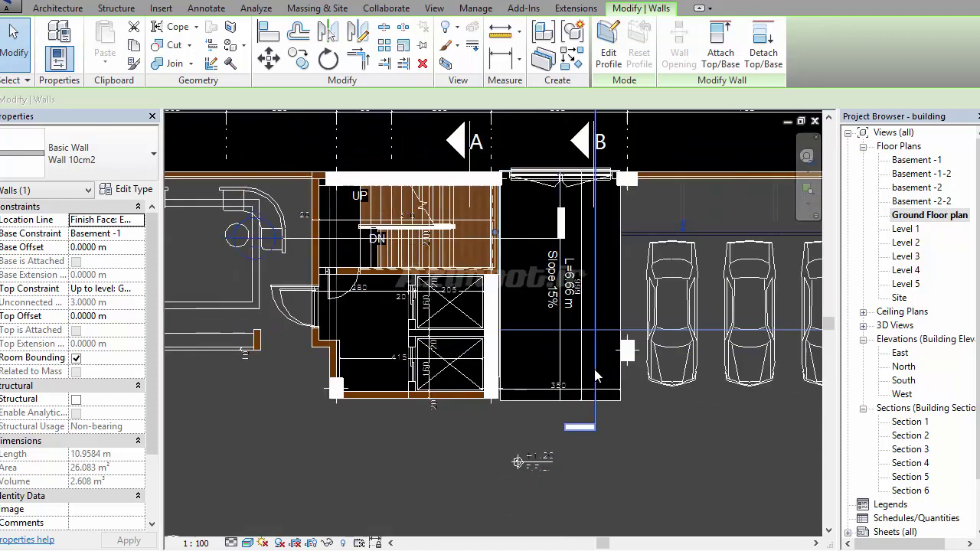
pyautogui.rightClick(597, 376)
pyautogui.click(628, 277)
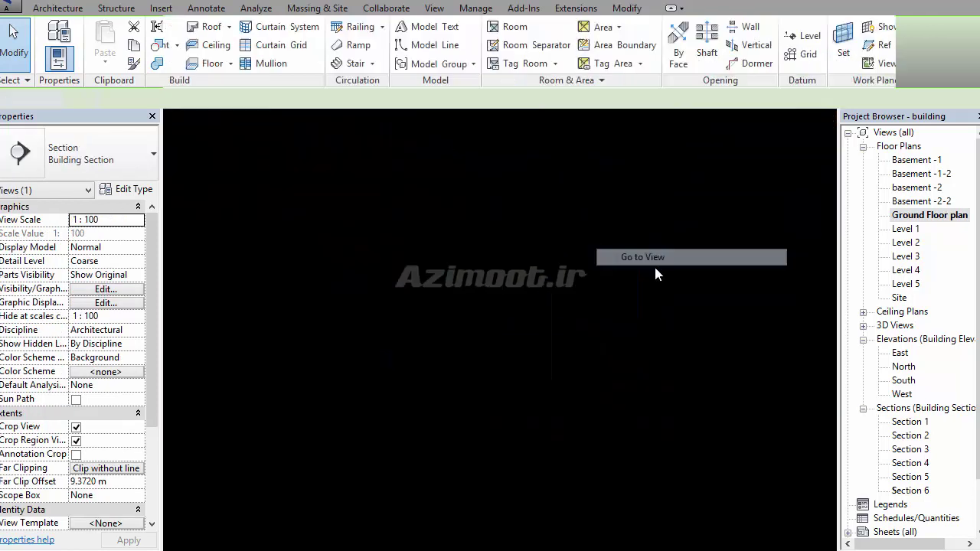
pyautogui.scroll(-2, 460, 344)
pyautogui.scroll(3, 547, 398)
pyautogui.scroll(2, 549, 368)
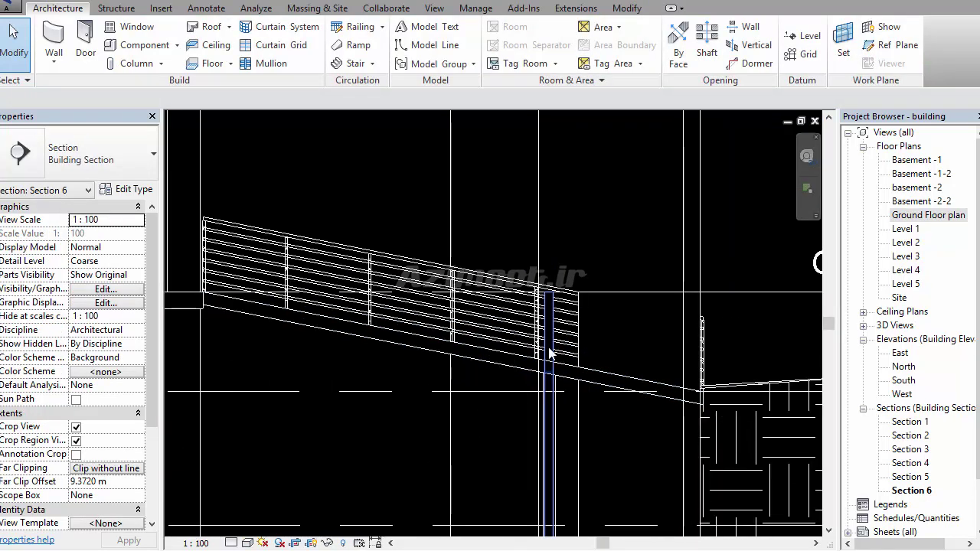
pyautogui.click(548, 337)
pyautogui.moveTo(548, 337); pyautogui.dragTo(553, 375)
pyautogui.scroll(-2, 597, 452)
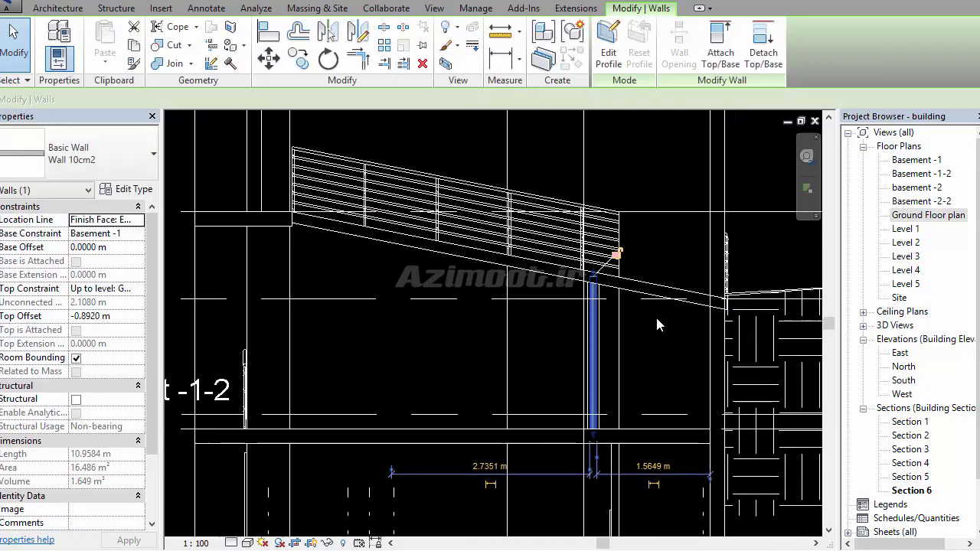
pyautogui.click(675, 220)
# Lower the top of the wall under the sloping railing by 1.2 m and check it in 3D
pyautogui.click(674, 215)
pyautogui.scroll(2, 674, 215)
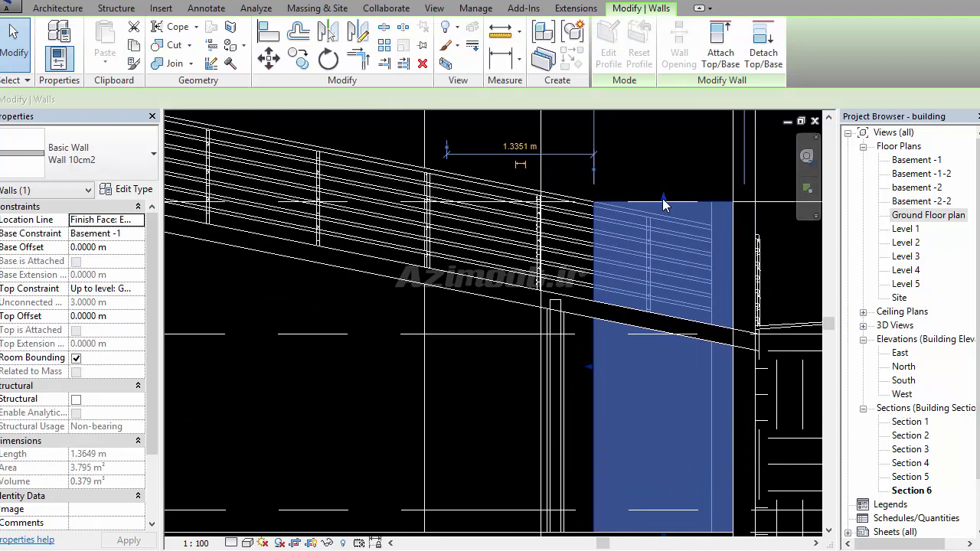
pyautogui.moveTo(663, 339); pyautogui.dragTo(665, 383)
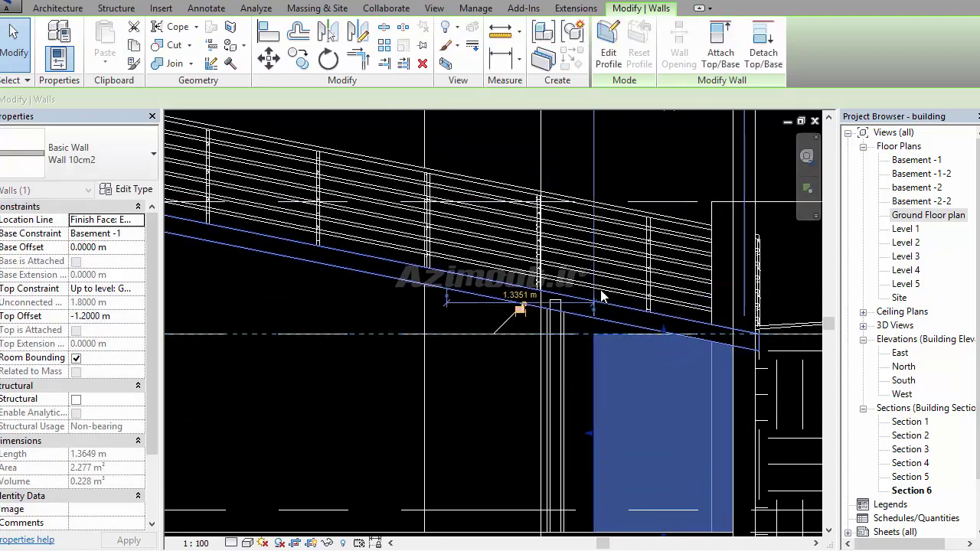
pyautogui.press('Escape')
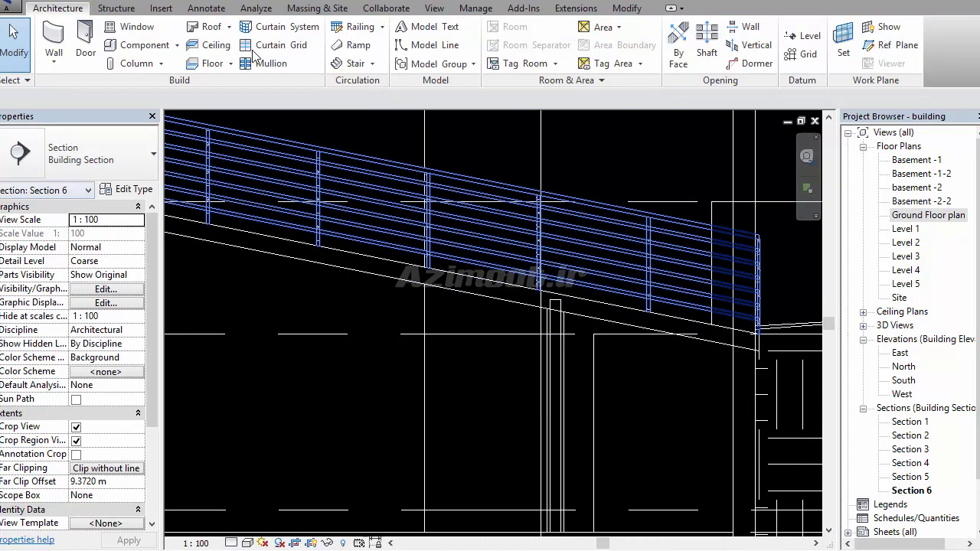
pyautogui.click(244, 1)
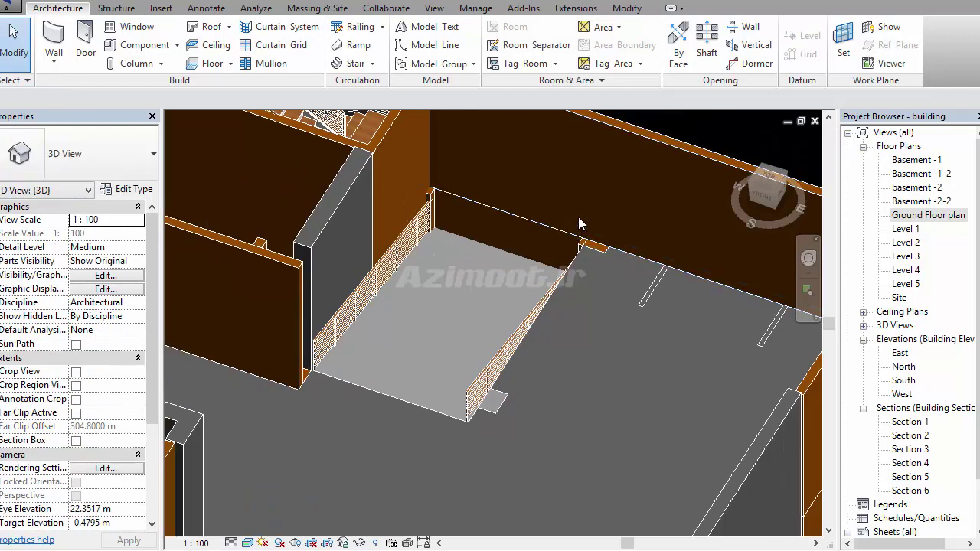
pyautogui.scroll(-2, 477, 319)
pyautogui.scroll(2, 455, 333)
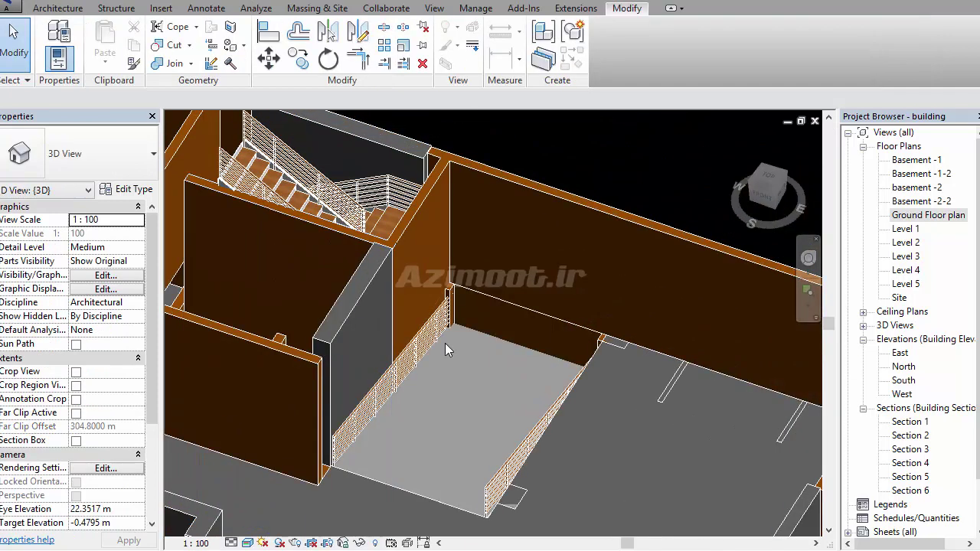
# On Level 1, start a door using the M_Overhead-Sectional 3000 x 1981mm type
pyautogui.doubleClick(907, 229)
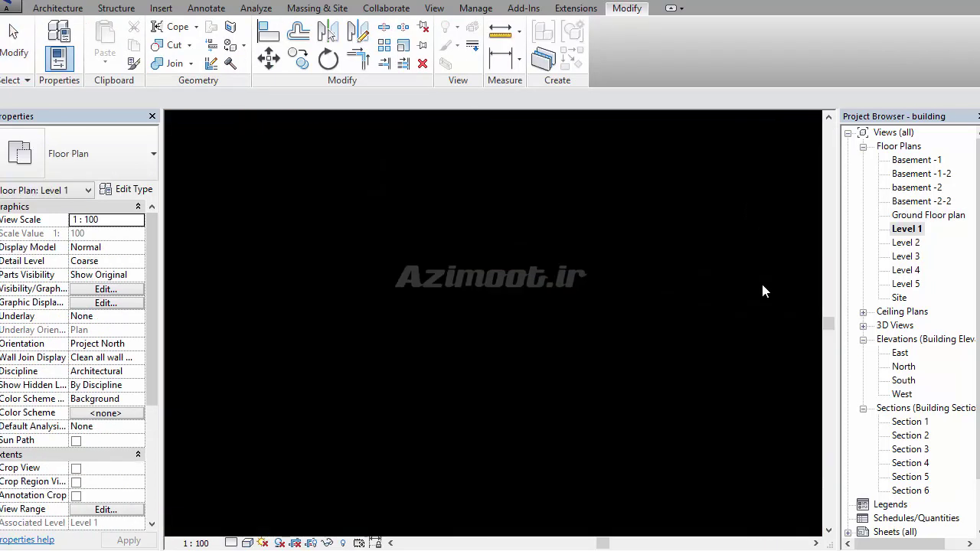
pyautogui.moveTo(544, 284); pyautogui.dragTo(371, 295, button='middle')
pyautogui.scroll(2, 428, 268)
pyautogui.scroll(2, 458, 258)
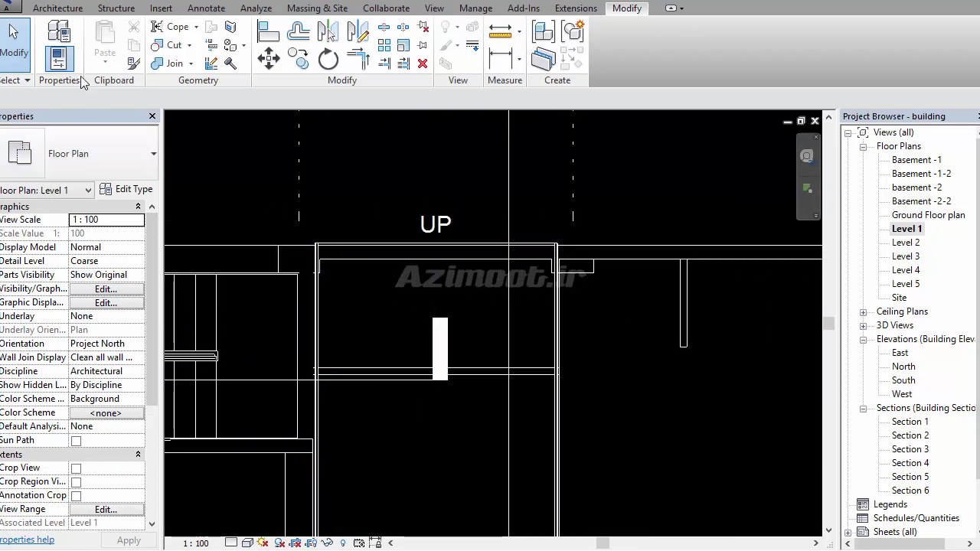
pyautogui.click(58, 8)
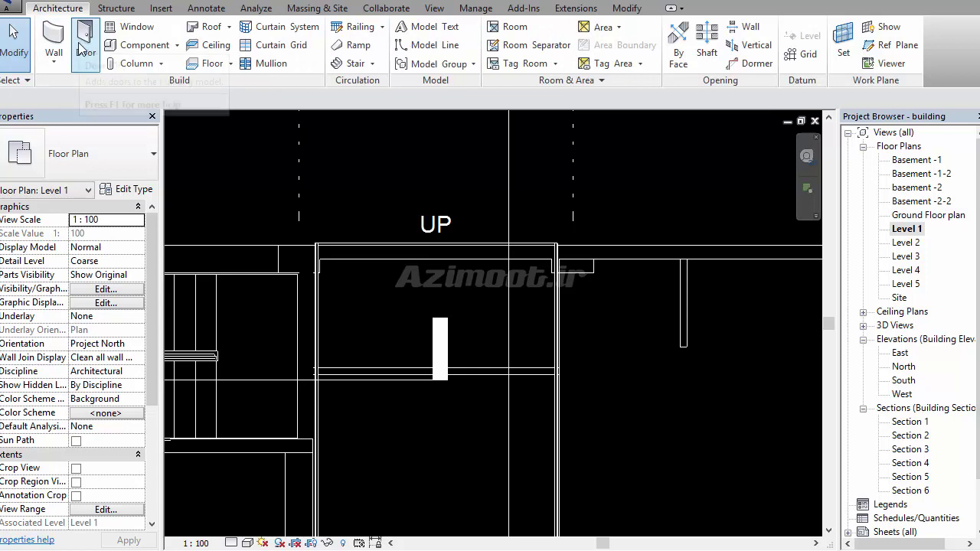
pyautogui.click(86, 69)
pyautogui.click(88, 164)
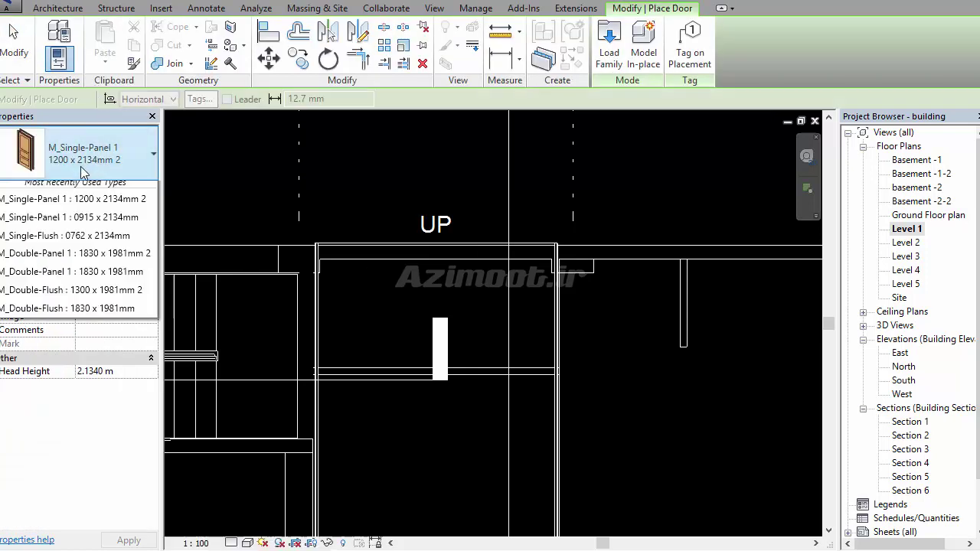
pyautogui.scroll(1, 65, 276)
pyautogui.scroll(3, 63, 249)
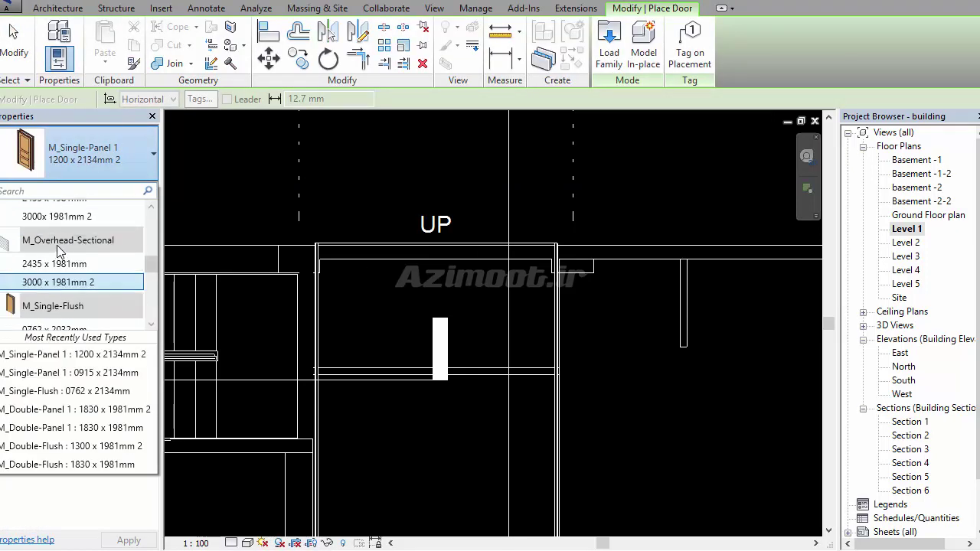
pyautogui.scroll(2, 57, 283)
pyautogui.scroll(-2, 58, 305)
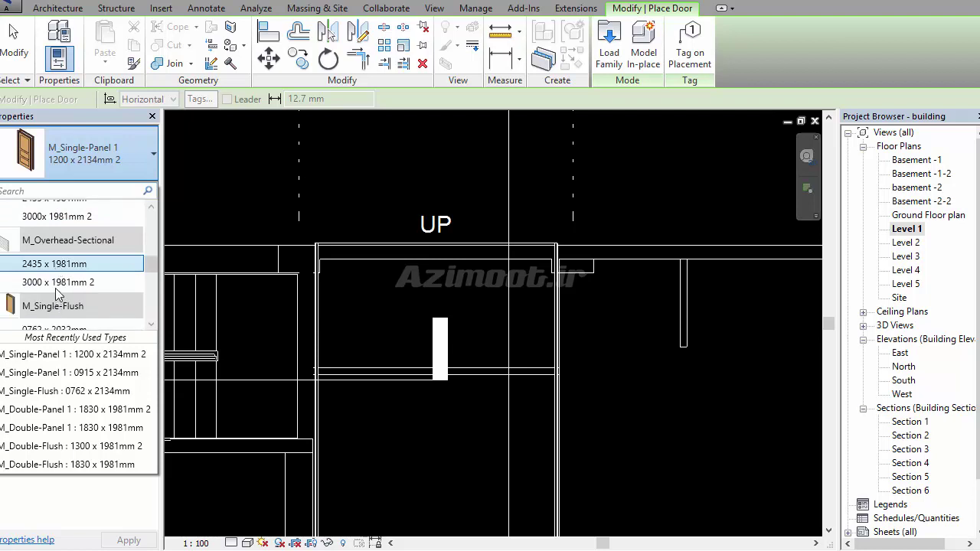
pyautogui.click(56, 290)
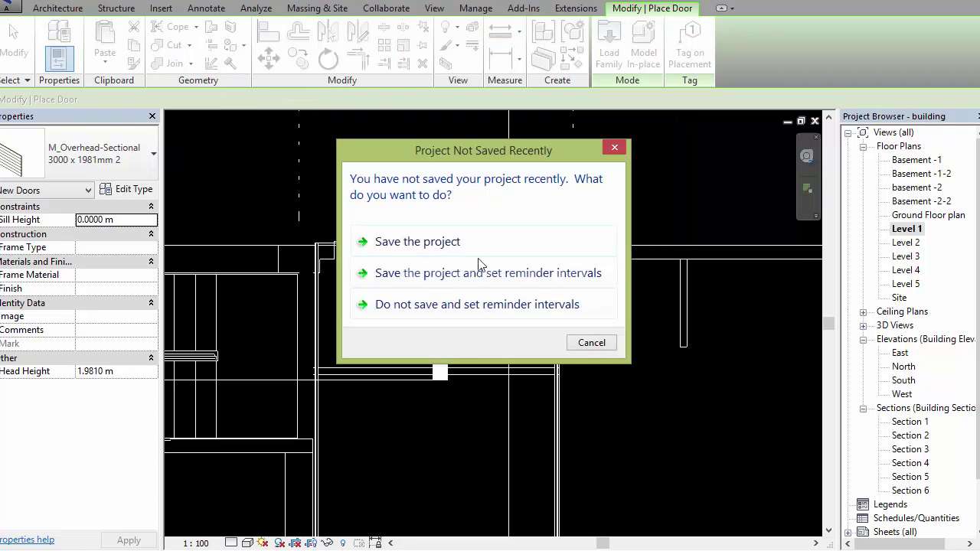
# Save the project and place the door in the garage wall in the 3D view
pyautogui.click(506, 282)
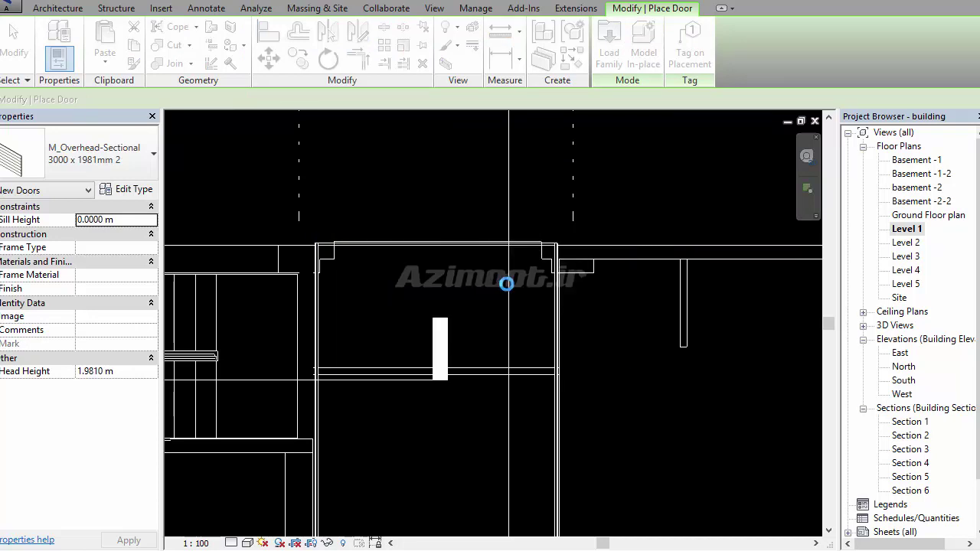
pyautogui.hotkey('ctrl', 'Tab')
pyautogui.click(540, 306)
pyautogui.press('Escape')
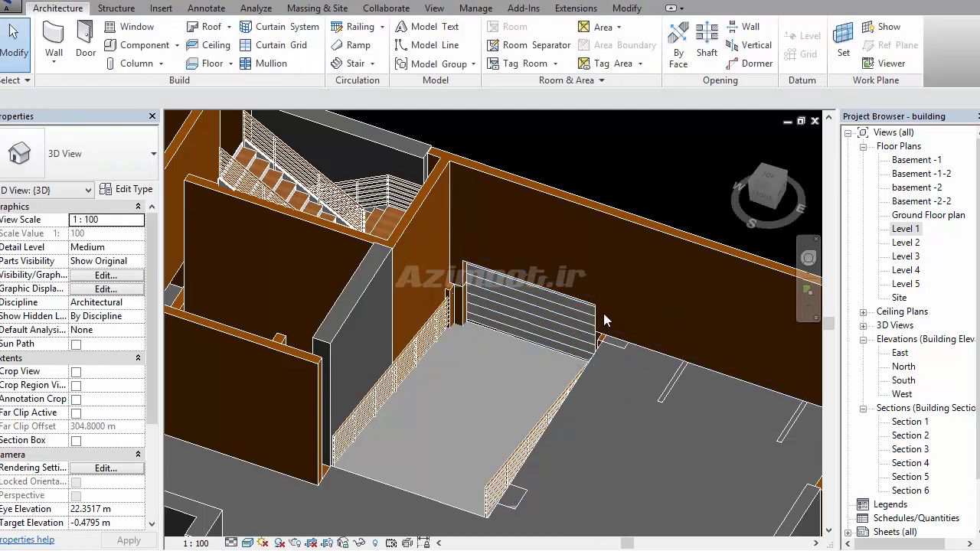
pyautogui.moveTo(604, 321)
pyautogui.keyDown('shift'); pyautogui.mouseDown(button='middle')
pyautogui.moveTo(442, 291)
pyautogui.moveTo(531, 311)
pyautogui.moveTo(509, 413)
pyautogui.moveTo(592, 242)
pyautogui.mouseUp(button='middle'); pyautogui.keyUp('shift')
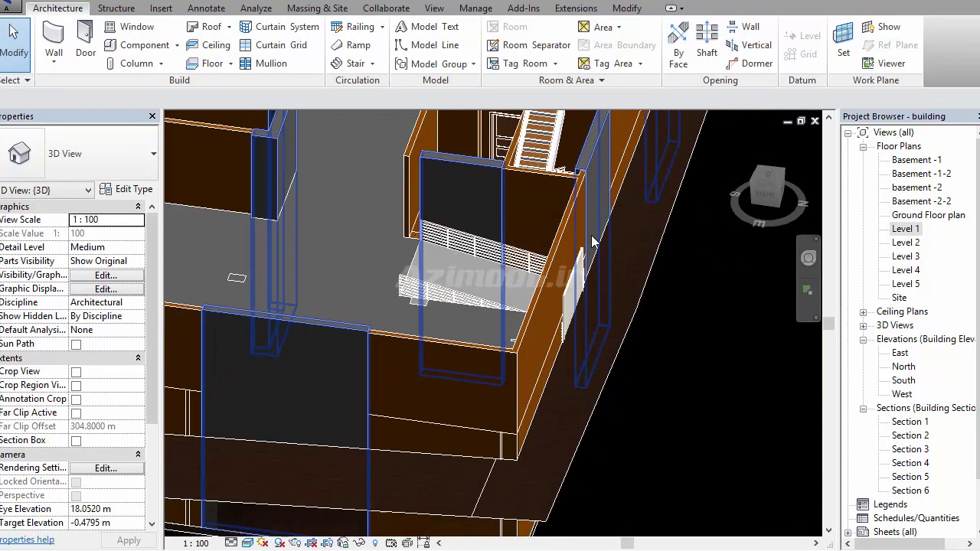
pyautogui.scroll(3, 597, 264)
pyautogui.scroll(3, 582, 291)
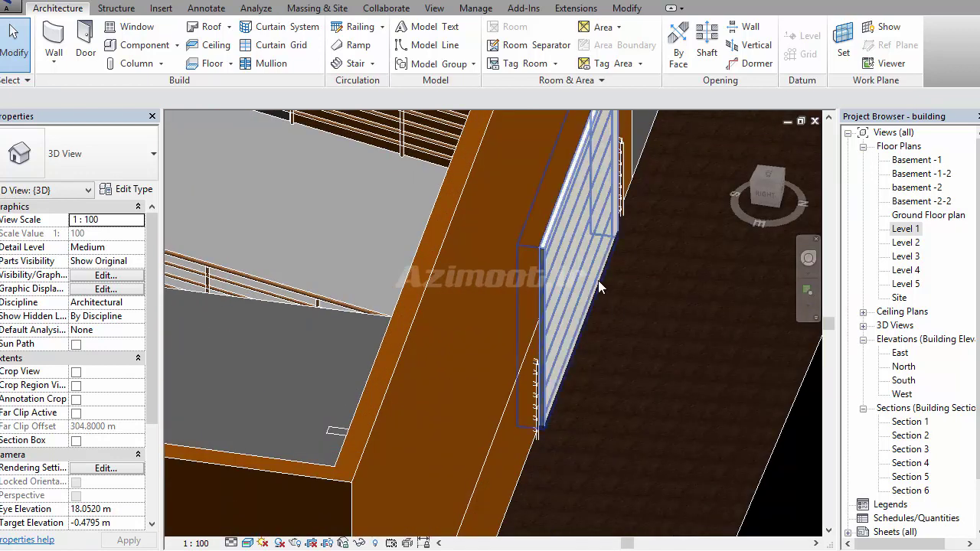
pyautogui.click(562, 323)
pyautogui.moveTo(608, 323)
pyautogui.keyDown('shift'); pyautogui.mouseDown(button='middle')
pyautogui.moveTo(628, 280)
pyautogui.moveTo(691, 364)
pyautogui.moveTo(464, 333)
pyautogui.moveTo(535, 342)
pyautogui.moveTo(546, 310)
pyautogui.mouseUp(button='middle'); pyautogui.keyUp('shift')
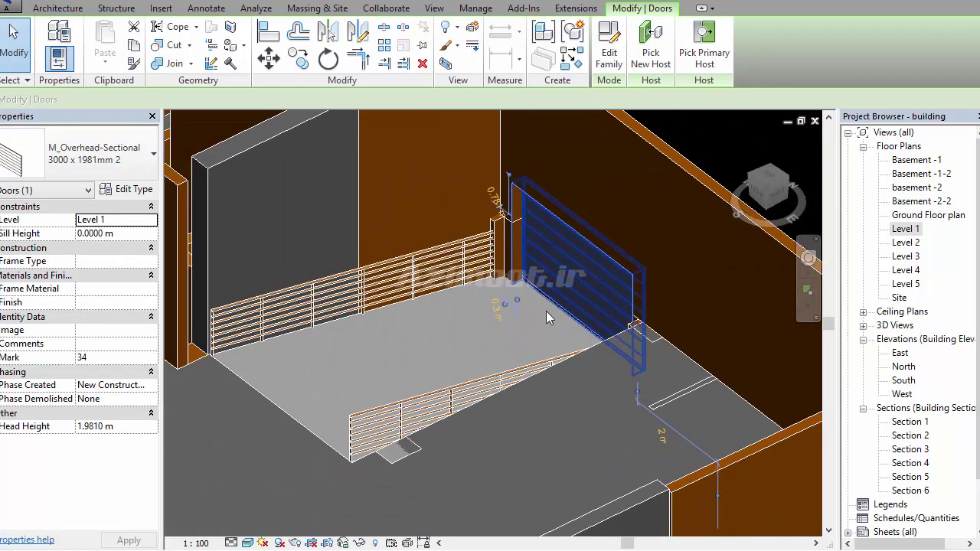
pyautogui.scroll(-1, 543, 322)
pyautogui.scroll(-1, 410, 408)
pyautogui.scroll(-1, 494, 409)
pyautogui.scroll(-1, 536, 345)
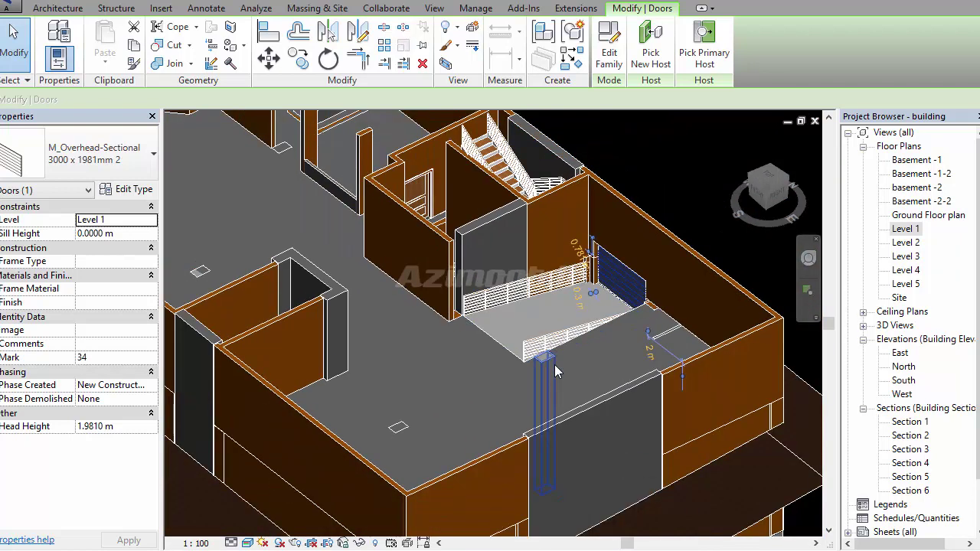
# Select all 22 rectangular column instances in the project and set their Top Level to Level 2
pyautogui.click(549, 368)
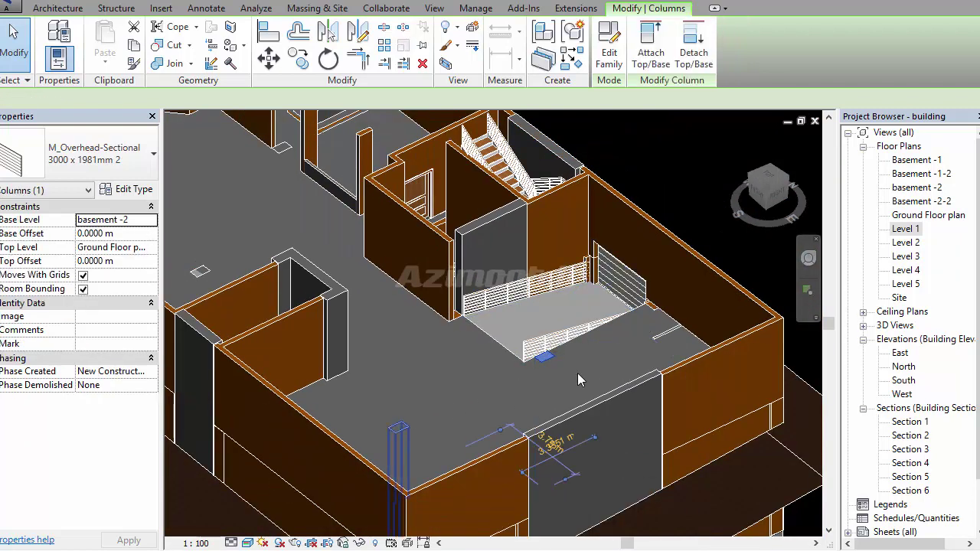
pyautogui.rightClick(548, 364)
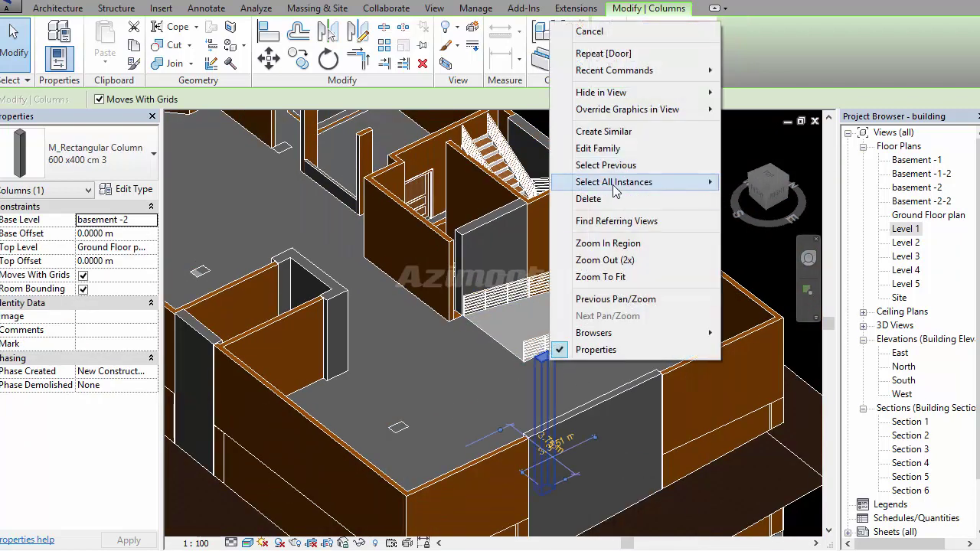
pyautogui.moveTo(614, 182)
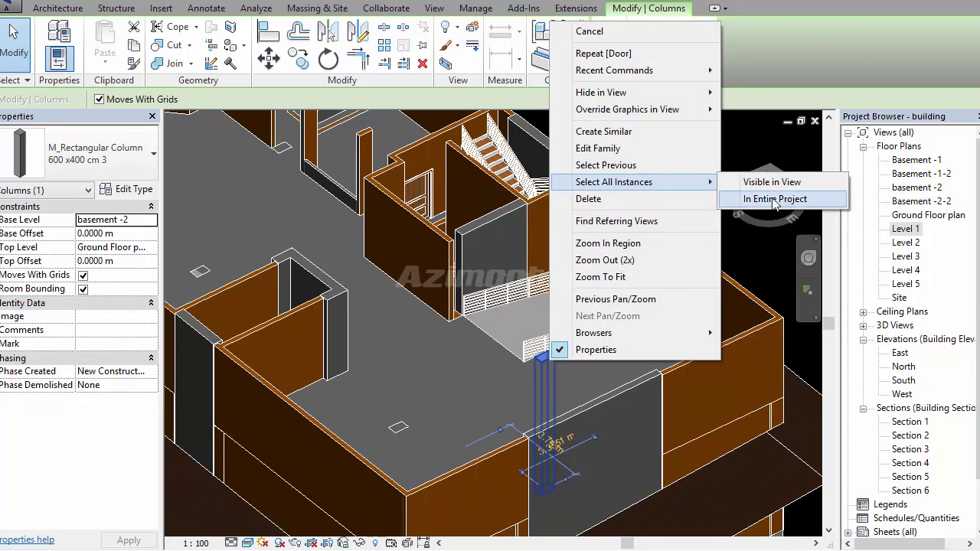
pyautogui.click(767, 201)
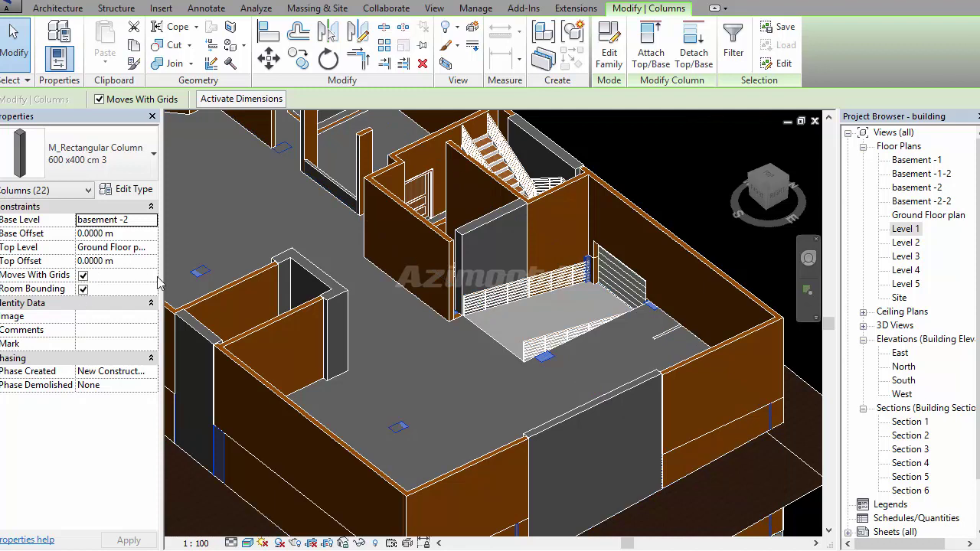
pyautogui.click(150, 247)
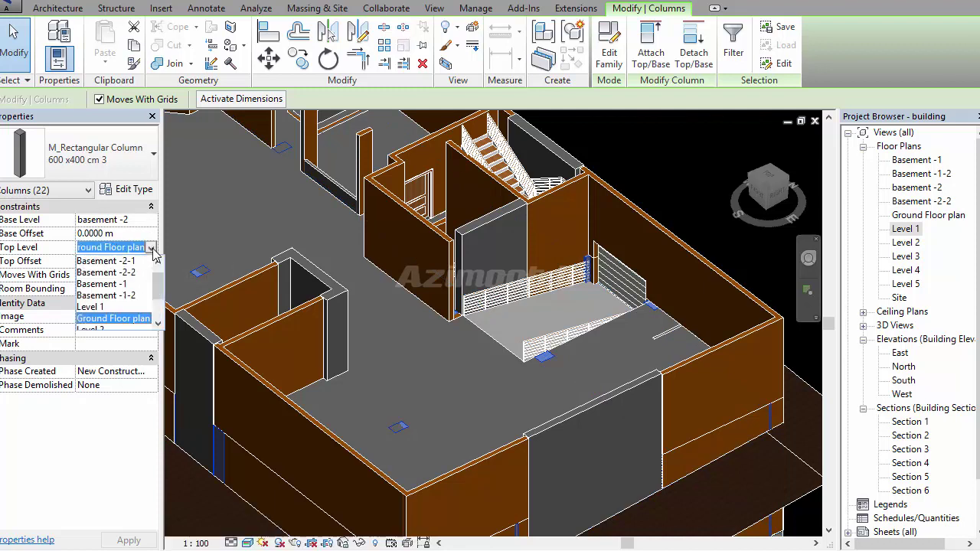
pyautogui.click(157, 306)
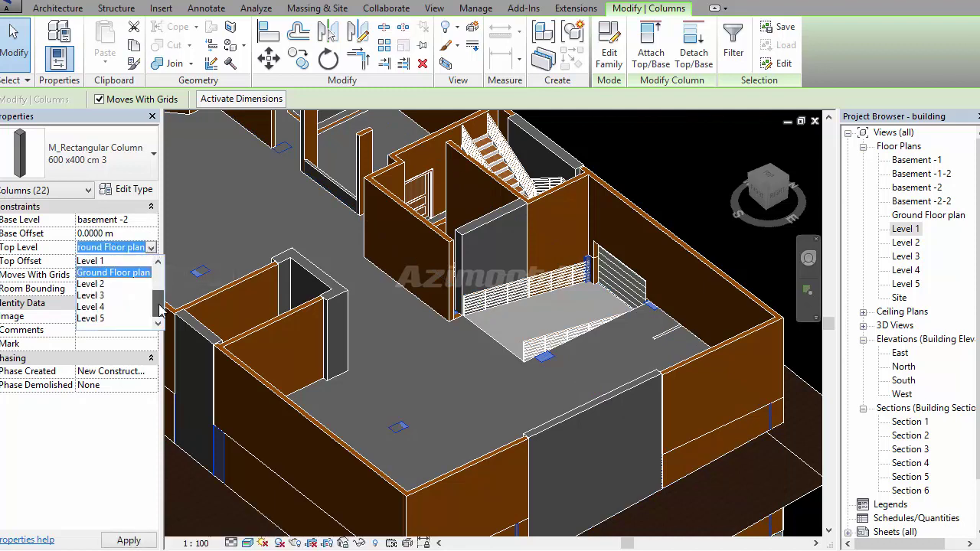
pyautogui.click(96, 283)
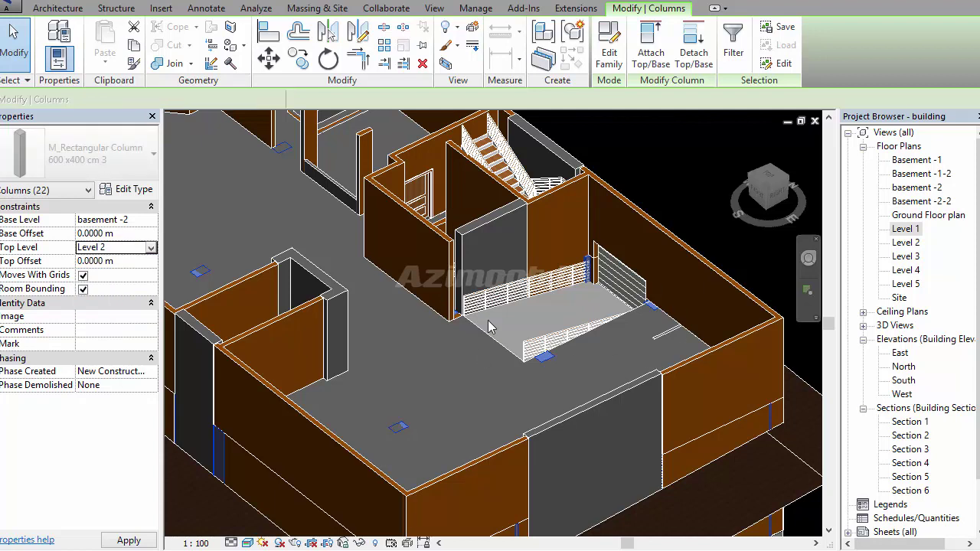
pyautogui.press('Escape')
# Select the low corridor wall and cancel an attempt to attach its top
pyautogui.scroll(2, 443, 300)
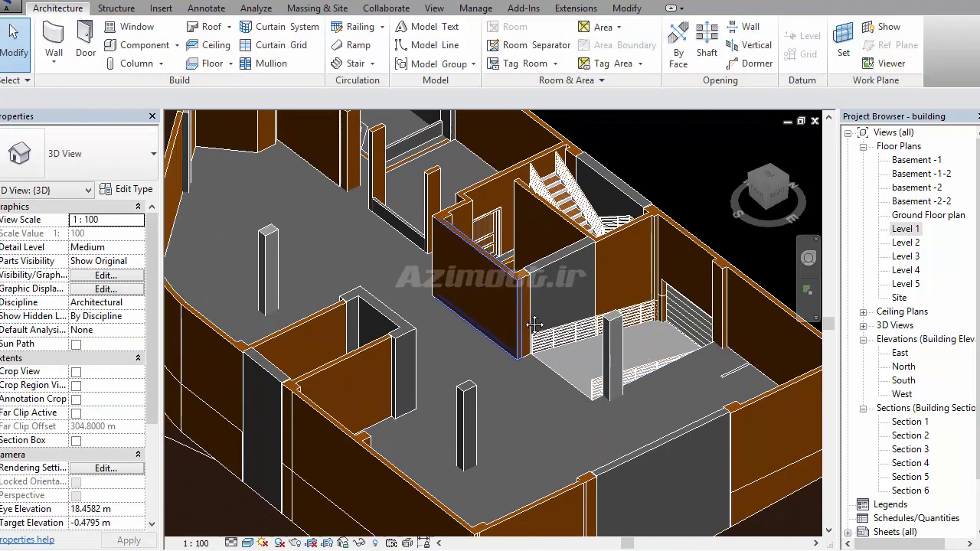
pyautogui.moveTo(432, 298); pyautogui.dragTo(442, 300, button='middle')
pyautogui.scroll(-2, 418, 315)
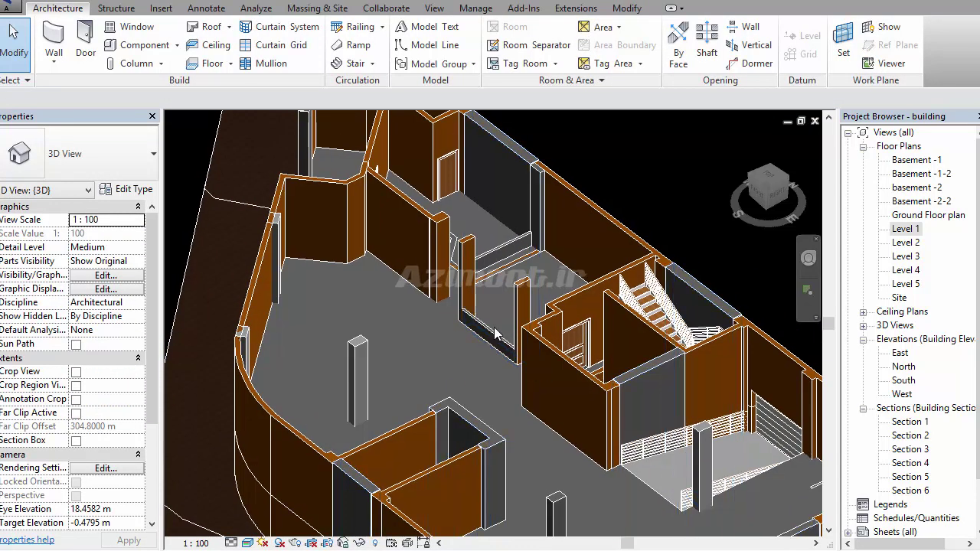
pyautogui.scroll(3, 511, 241)
pyautogui.scroll(2, 514, 242)
pyautogui.click(531, 212)
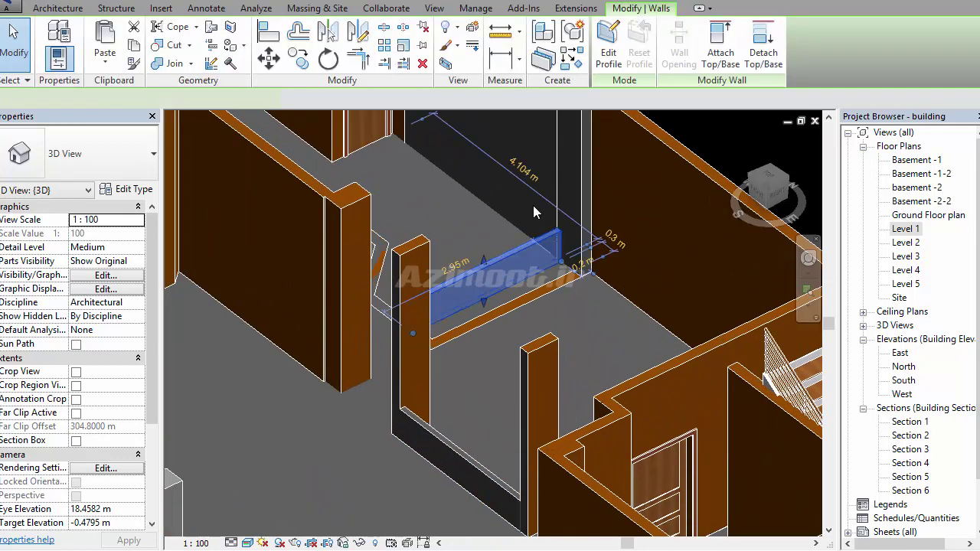
pyautogui.scroll(2, 503, 295)
pyautogui.scroll(2, 476, 378)
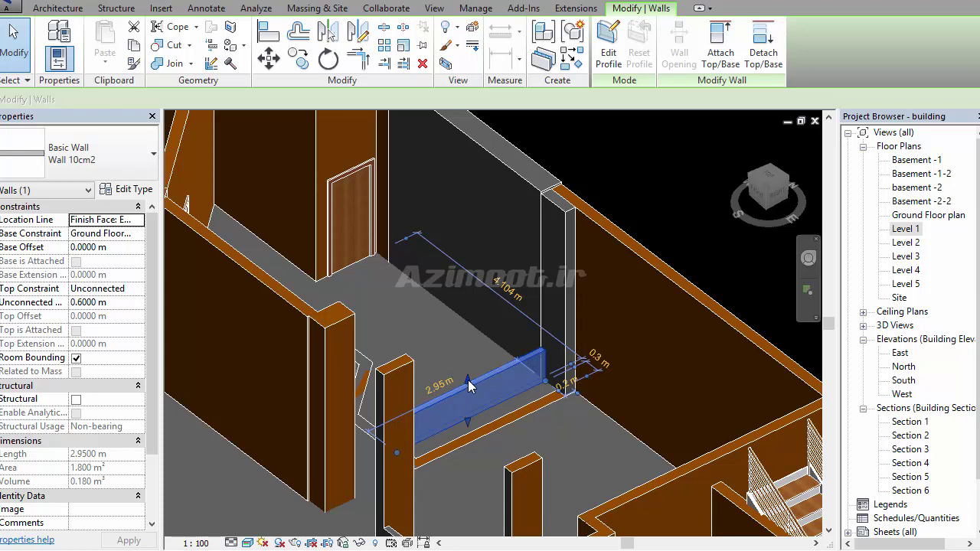
pyautogui.click(721, 53)
pyautogui.press('Escape')
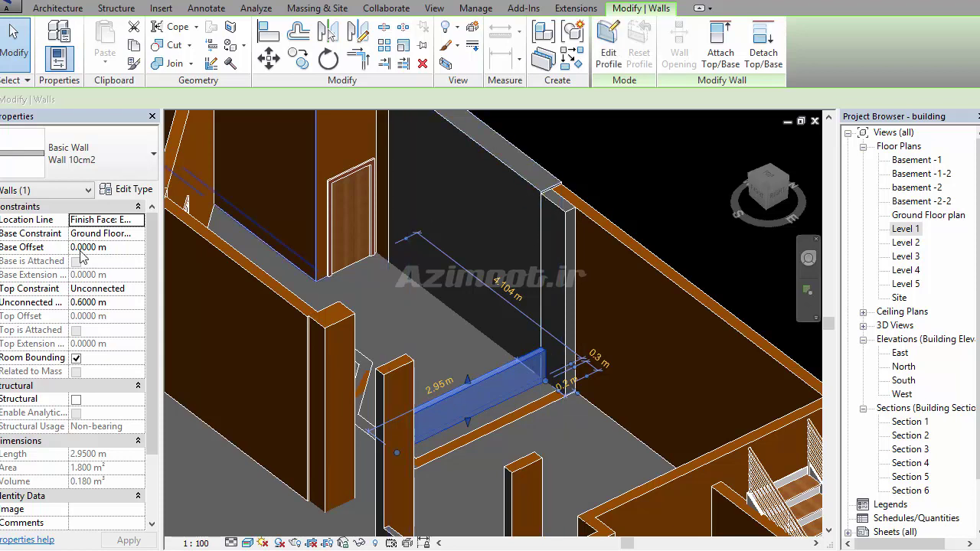
# Set the corridor wall's Top Constraint to an upper level after a rejected basement choice
pyautogui.click(127, 291)
pyautogui.click(138, 289)
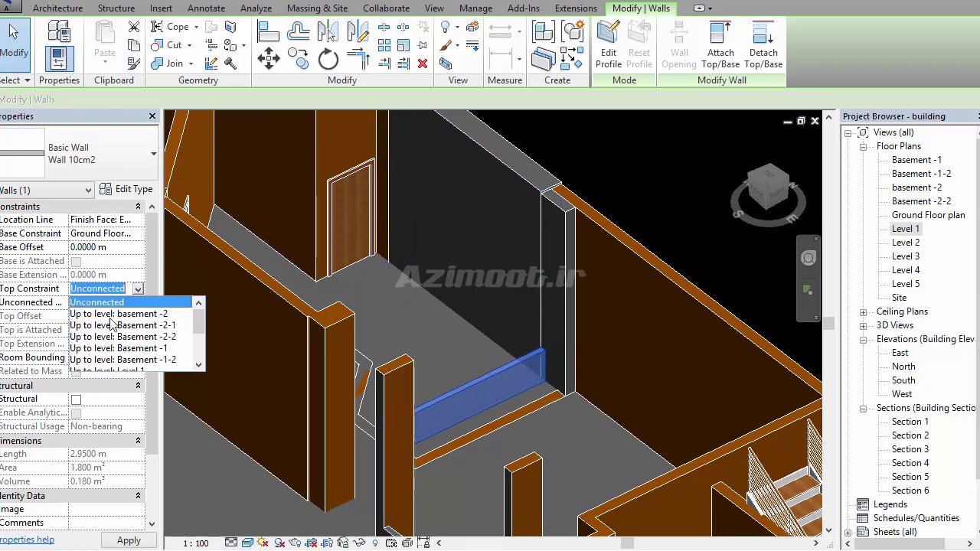
pyautogui.click(162, 315)
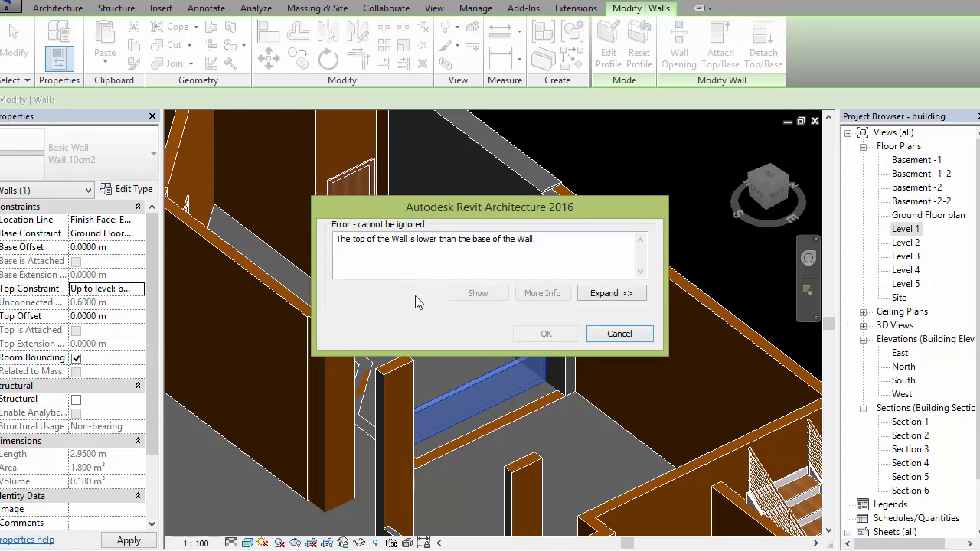
pyautogui.press('Escape')
pyautogui.click(138, 288)
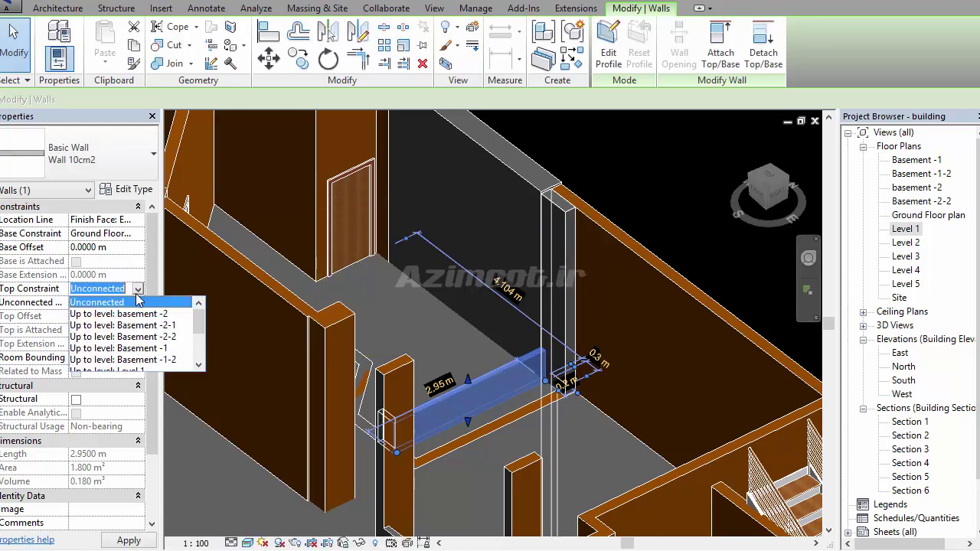
pyautogui.moveTo(197, 330); pyautogui.dragTo(199, 354)
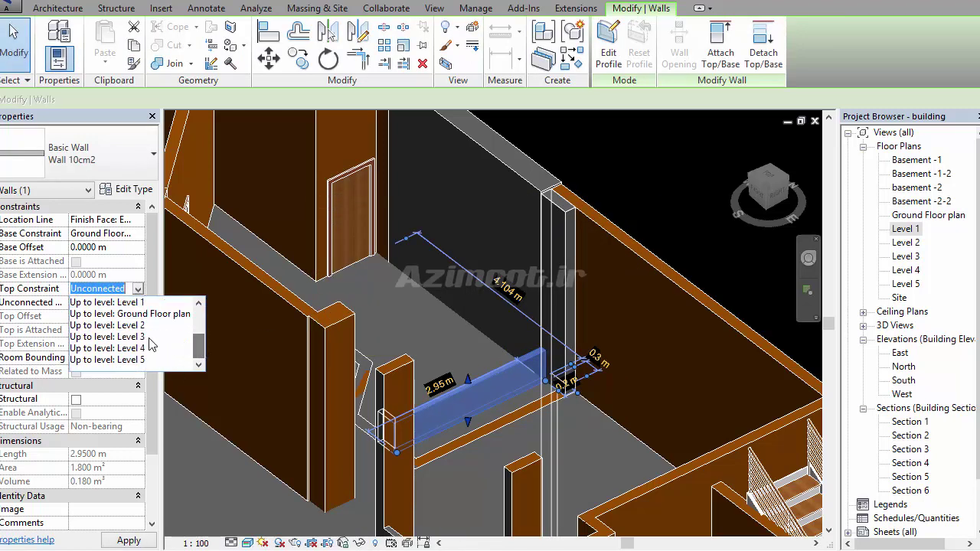
pyautogui.click(134, 325)
pyautogui.press('Escape')
# Set the other short lounge wall's Top Constraint to Level 2
pyautogui.scroll(-3, 502, 343)
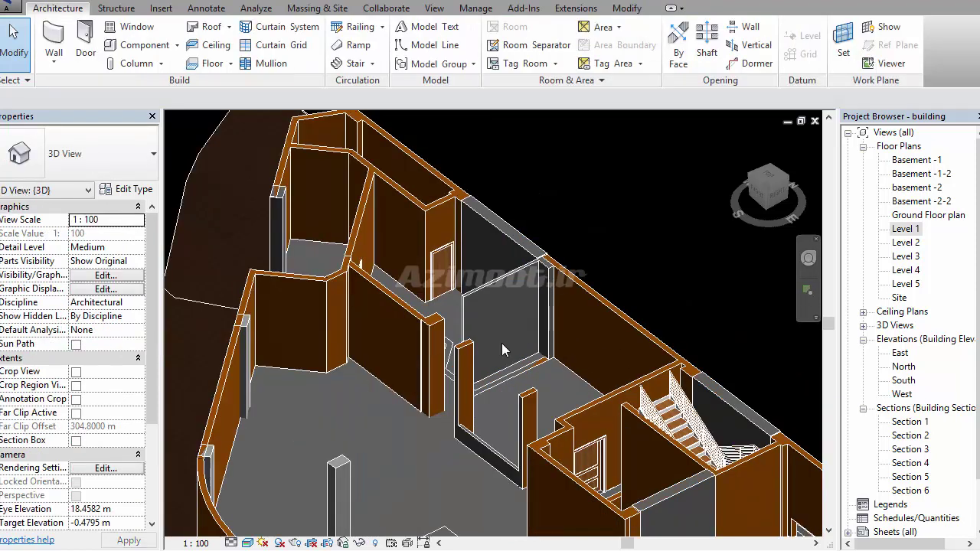
pyautogui.click(471, 427)
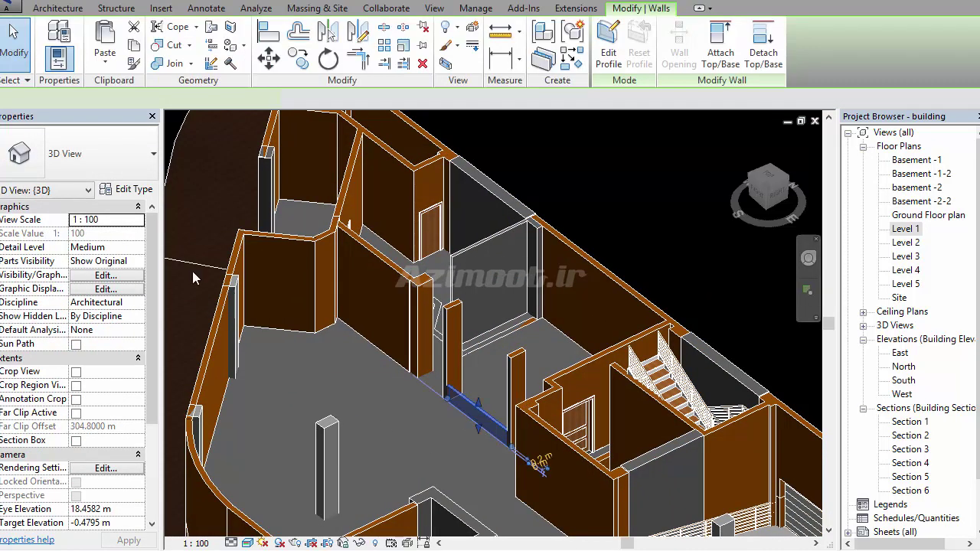
pyautogui.click(138, 288)
pyautogui.click(138, 289)
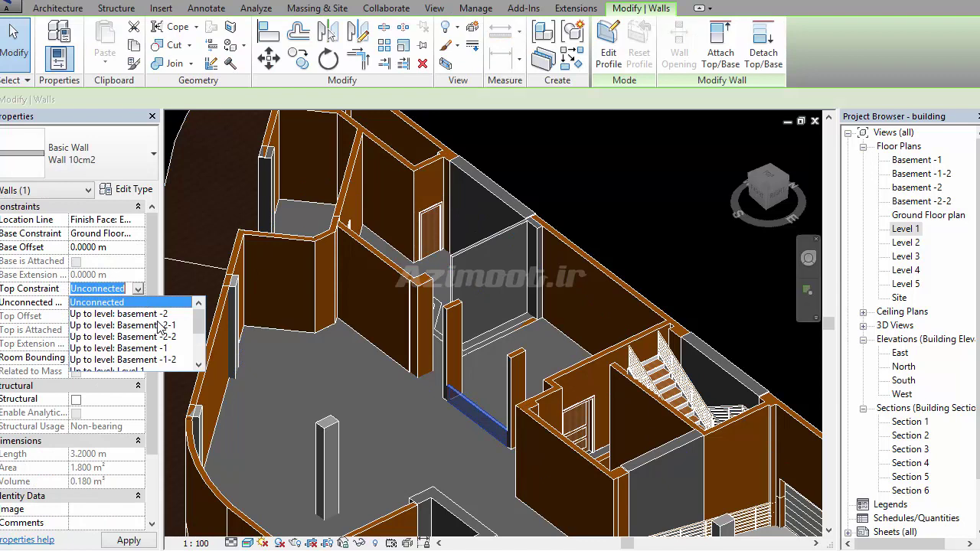
pyautogui.click(196, 342)
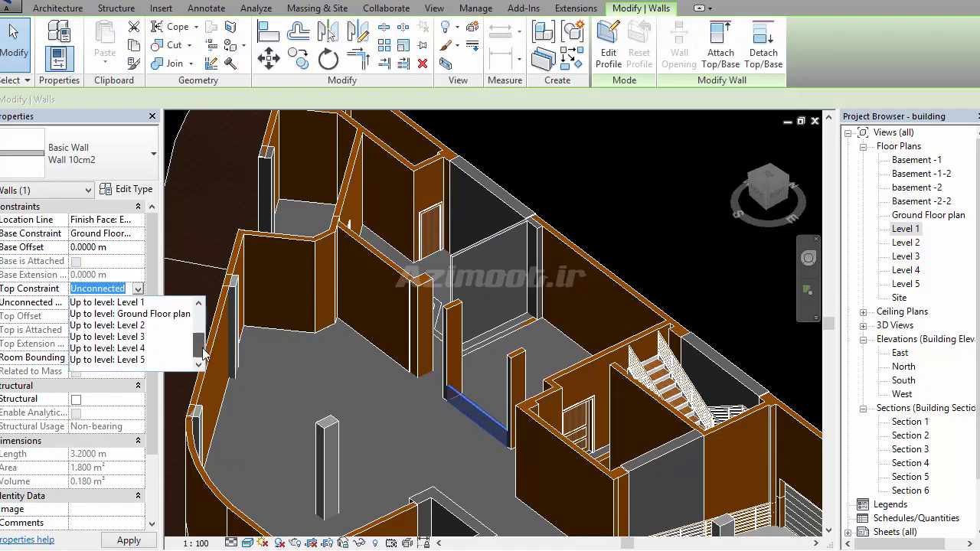
pyautogui.click(140, 331)
pyautogui.press('Escape')
# Orbit the model to inspect the taller walls, then open the Ground Floor plan
pyautogui.moveTo(429, 360)
pyautogui.keyDown('shift'); pyautogui.mouseDown(button='middle')
pyautogui.moveTo(443, 417)
pyautogui.moveTo(492, 303)
pyautogui.moveTo(591, 444)
pyautogui.moveTo(461, 394)
pyautogui.moveTo(457, 416)
pyautogui.moveTo(544, 486)
pyautogui.moveTo(550, 436)
pyautogui.moveTo(554, 514)
pyautogui.moveTo(585, 470)
pyautogui.mouseUp(button='middle'); pyautogui.keyUp('shift')
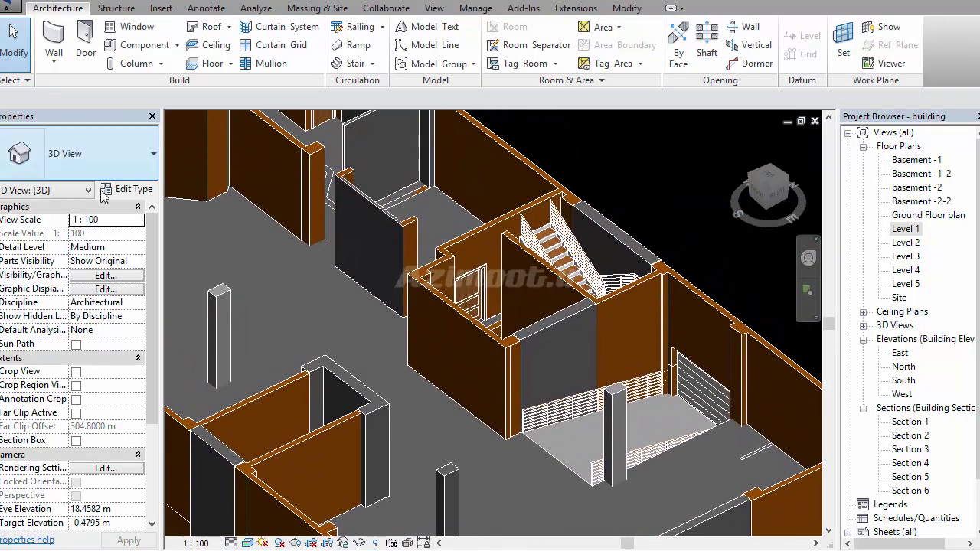
pyautogui.doubleClick(928, 215)
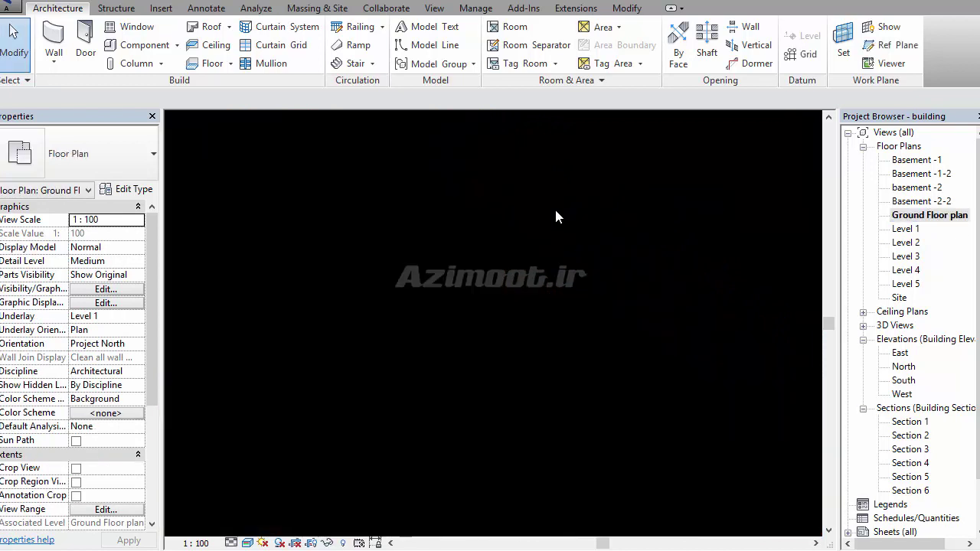
pyautogui.scroll(-2, 586, 340)
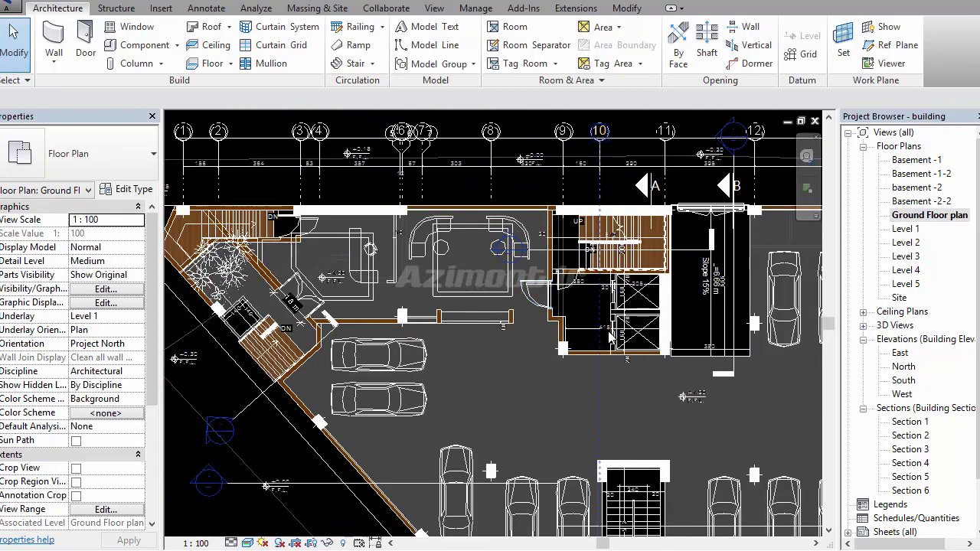
pyautogui.scroll(1, 533, 329)
pyautogui.scroll(-2, 490, 318)
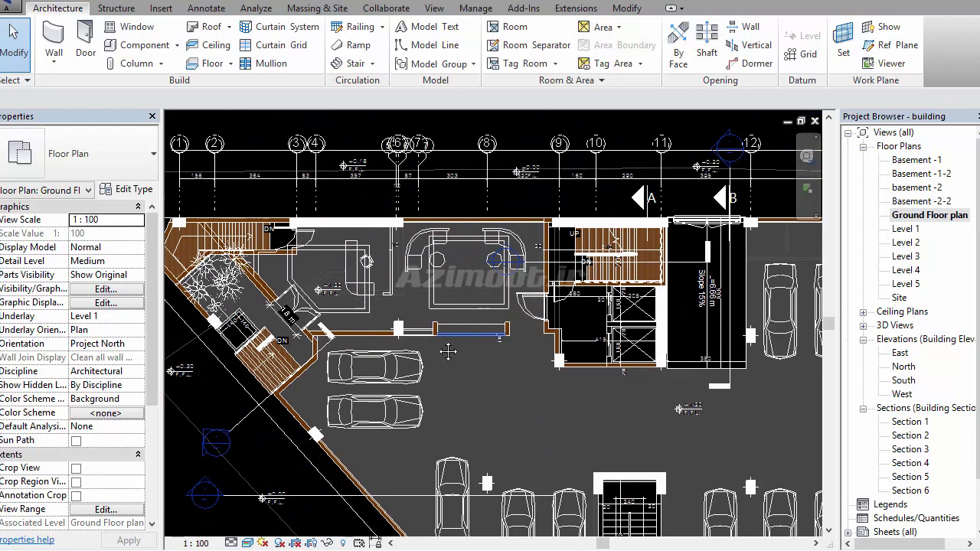
pyautogui.scroll(1, 428, 303)
pyautogui.scroll(1, 459, 314)
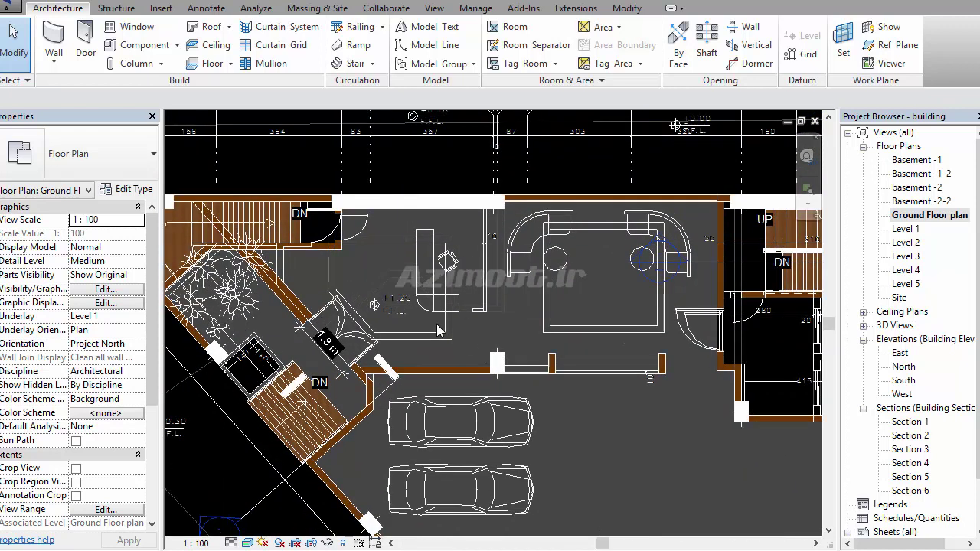
pyautogui.scroll(1, 536, 344)
pyautogui.scroll(1, 616, 318)
pyautogui.scroll(1, 593, 275)
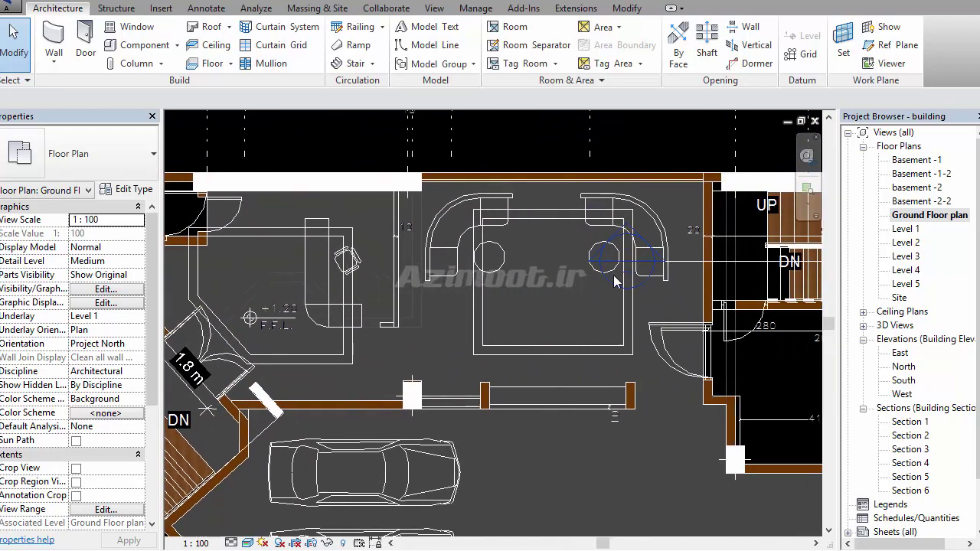
pyautogui.scroll(1, 571, 234)
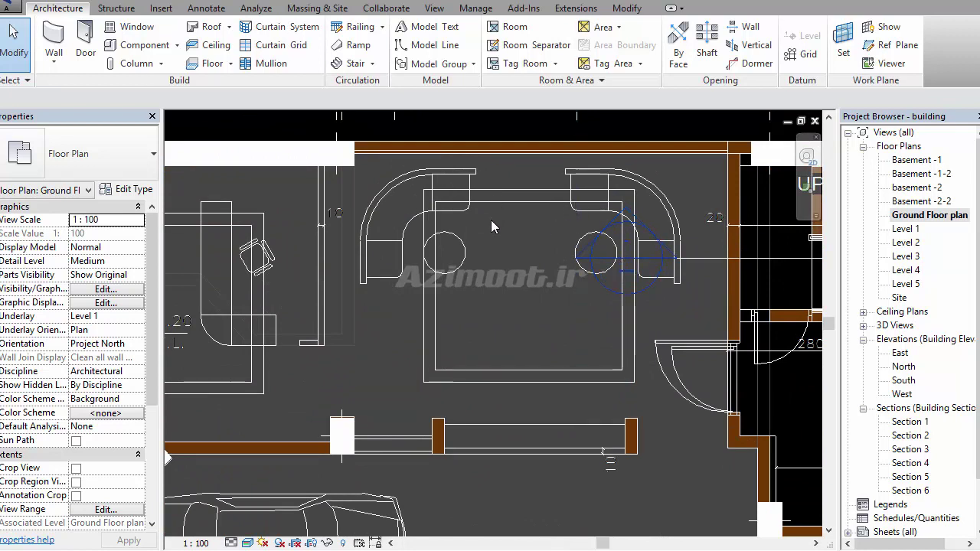
pyautogui.scroll(1, 499, 210)
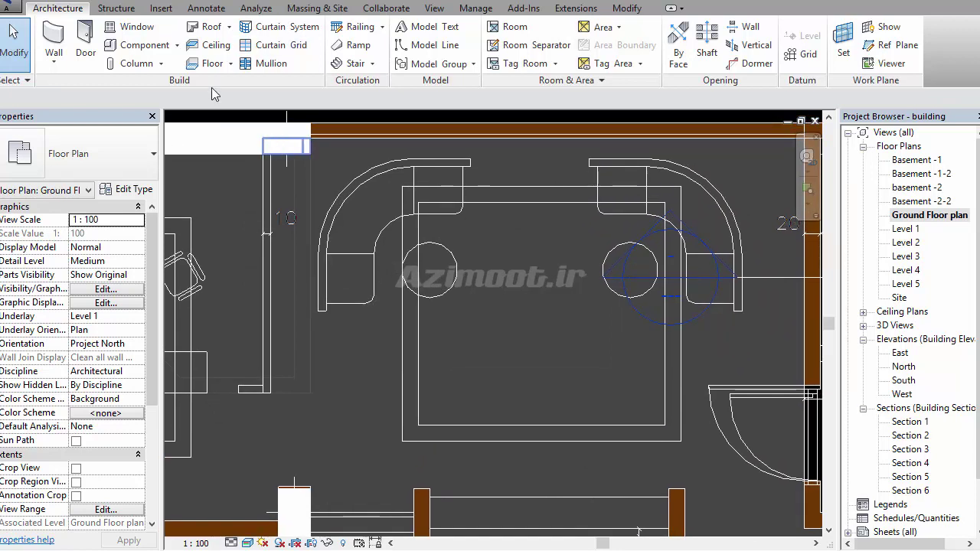
pyautogui.click(225, 49)
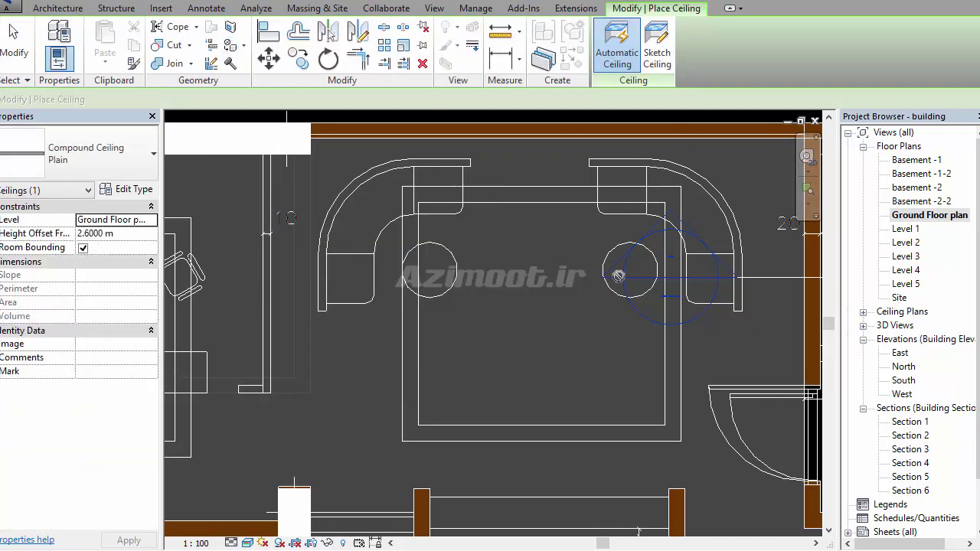
pyautogui.scroll(-1, 521, 239)
pyautogui.scroll(-1, 528, 261)
pyautogui.scroll(-1, 540, 261)
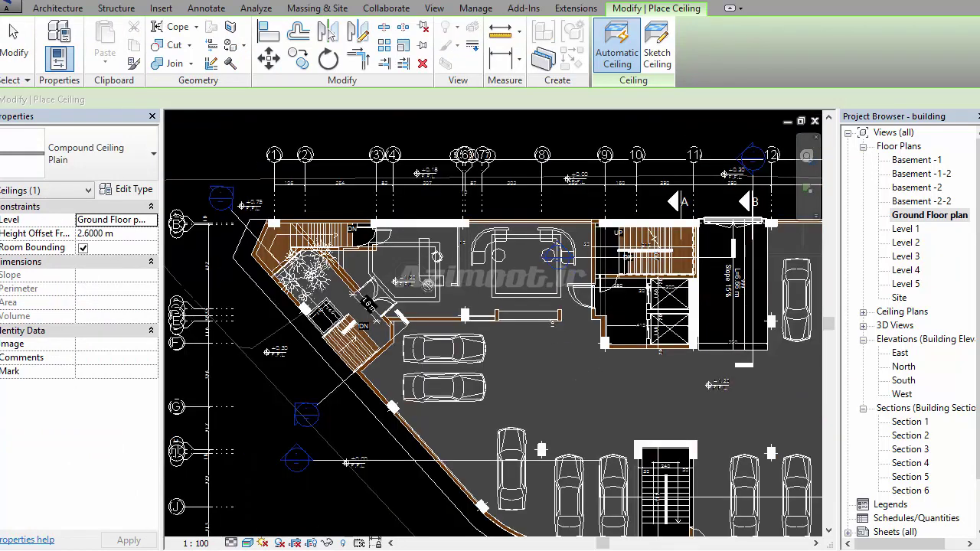
pyautogui.scroll(2, 522, 221)
pyautogui.scroll(2, 571, 234)
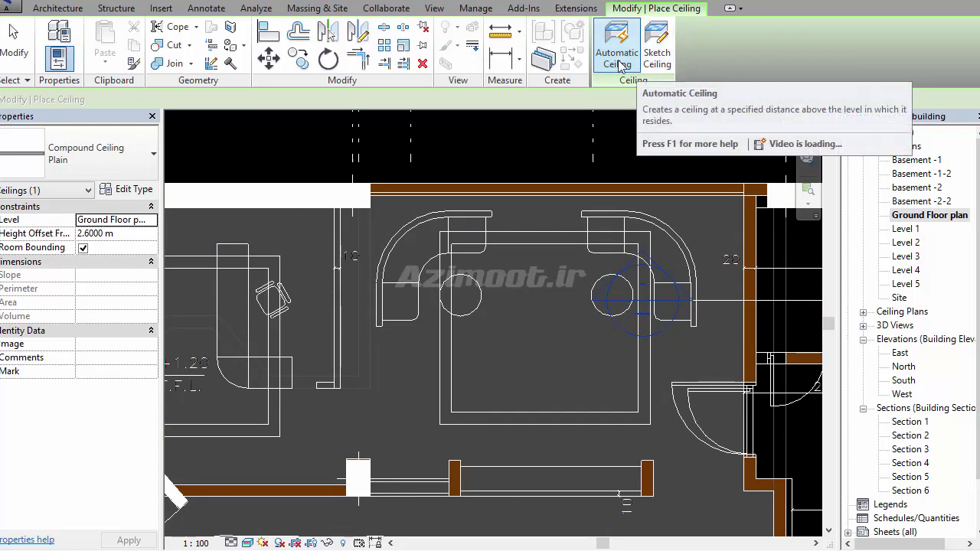
pyautogui.click(663, 54)
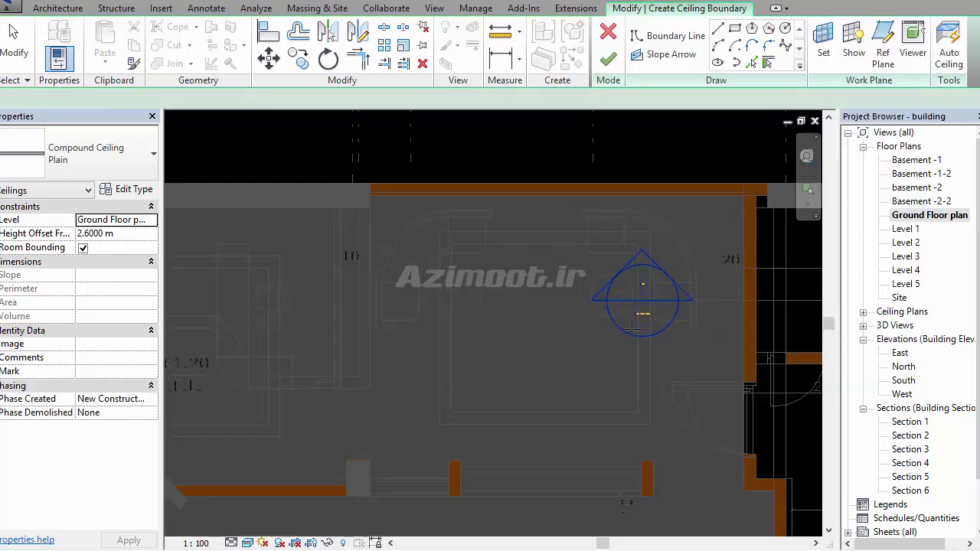
pyautogui.click(608, 60)
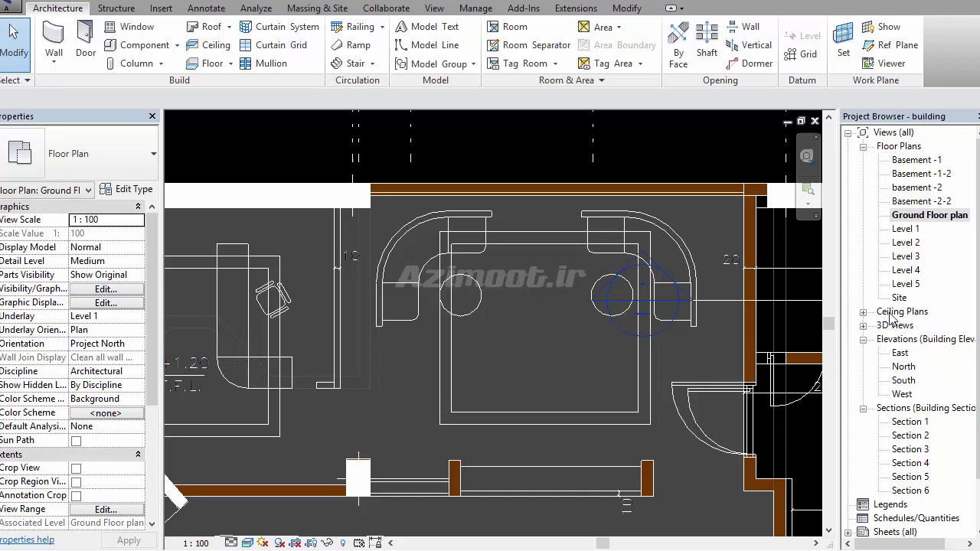
# Collapse Floor Plans, expand Ceiling Plans and open the Ground Floor plan ceiling view fully framed
pyautogui.click(921, 317)
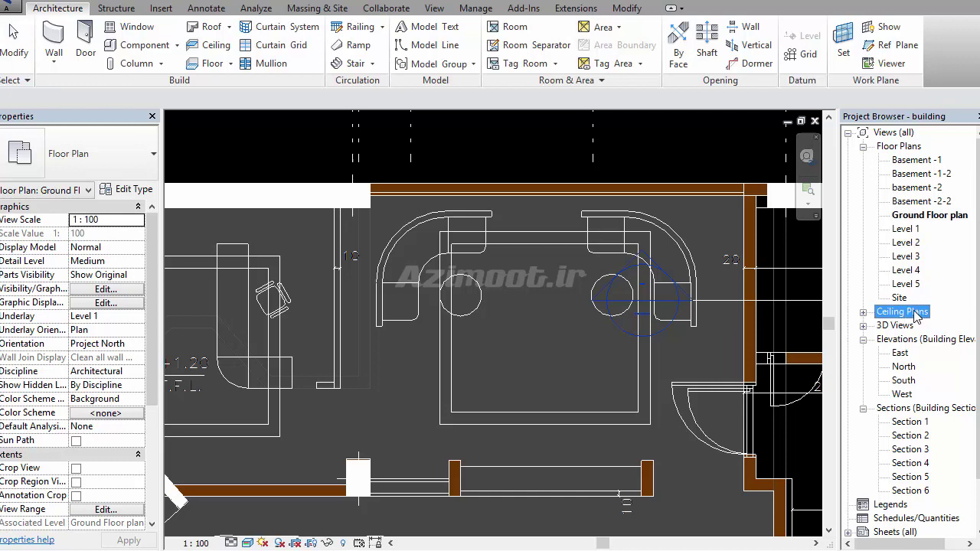
pyautogui.click(863, 147)
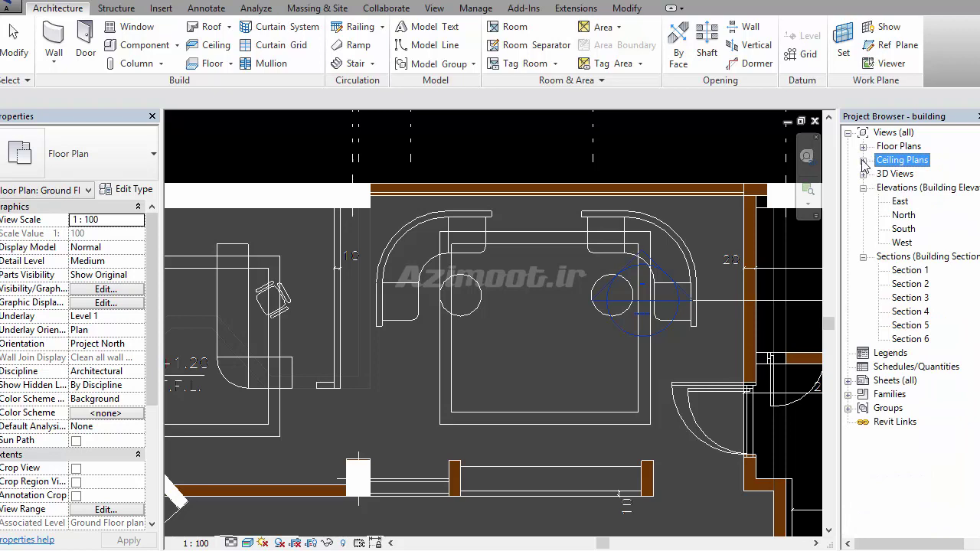
pyautogui.click(864, 161)
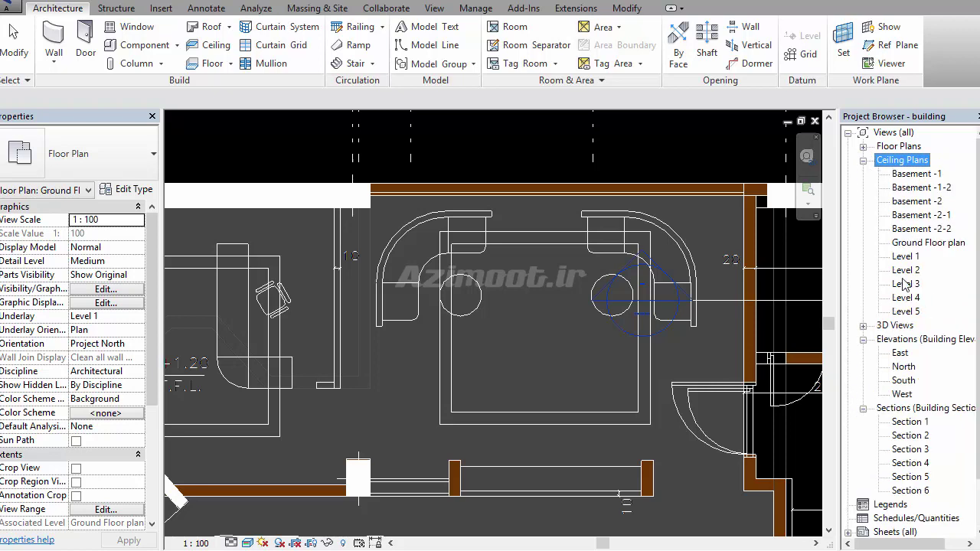
pyautogui.doubleClick(923, 243)
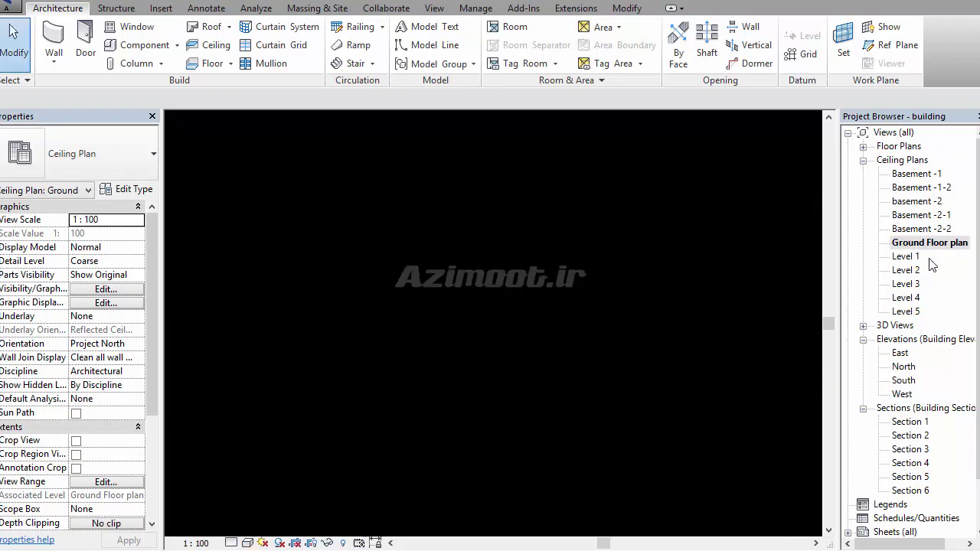
pyautogui.moveTo(593, 442); pyautogui.dragTo(573, 428, button='middle')
pyautogui.scroll(-2, 633, 329)
pyautogui.moveTo(740, 373)
pyautogui.mouseDown(button='middle')
pyautogui.moveTo(657, 464)
pyautogui.moveTo(647, 309)
pyautogui.moveTo(653, 337)
pyautogui.mouseUp(button='middle')
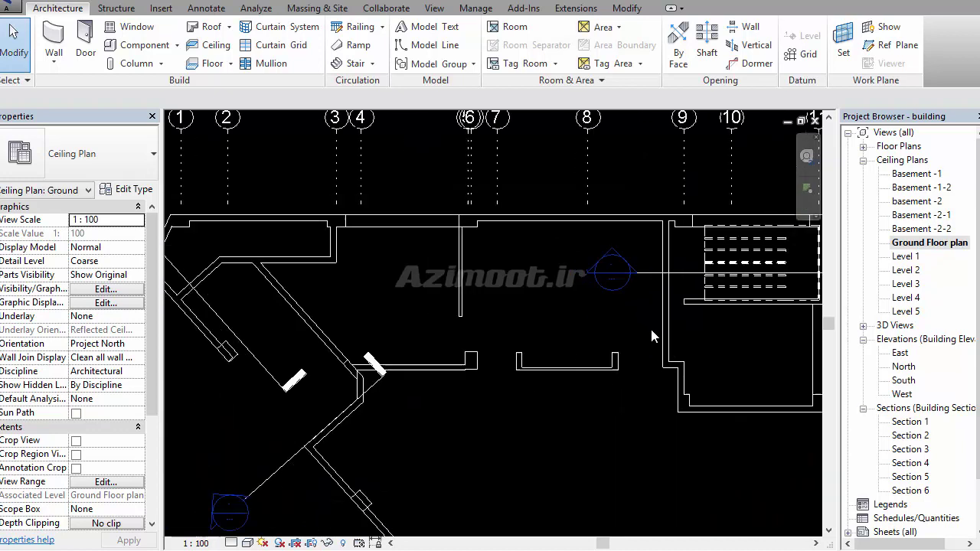
pyautogui.scroll(3, 528, 354)
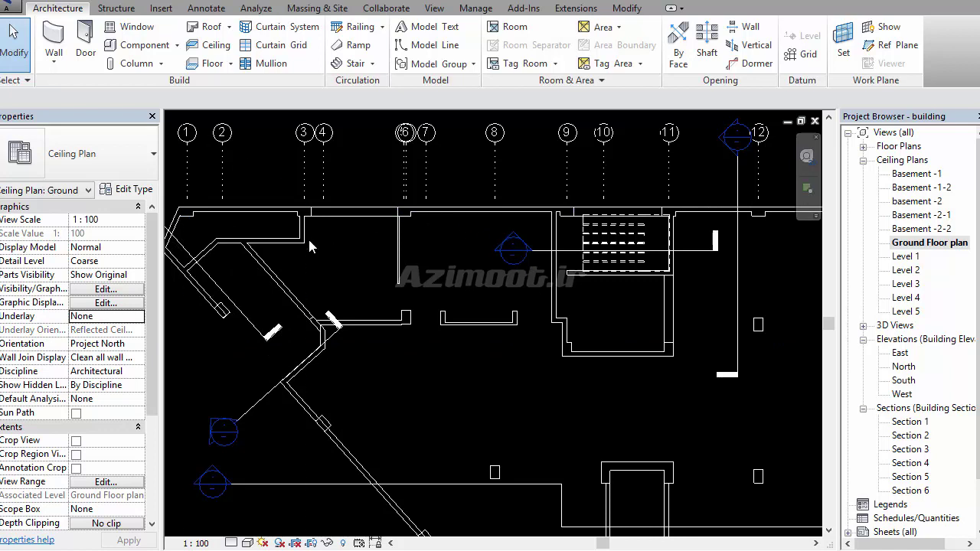
pyautogui.click(161, 8)
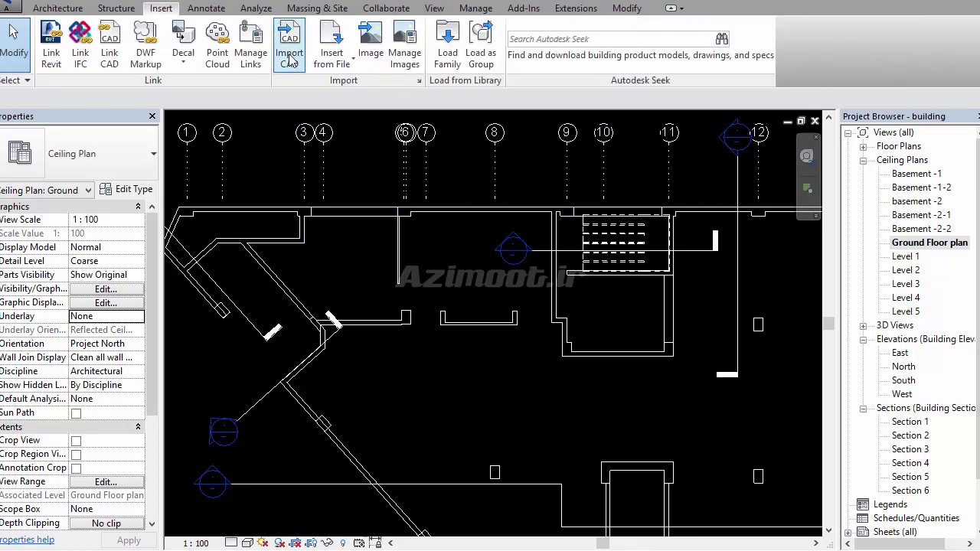
# Import the DWG file g into the Ground Floor ceiling plan
pyautogui.click(290, 62)
pyautogui.click(392, 306)
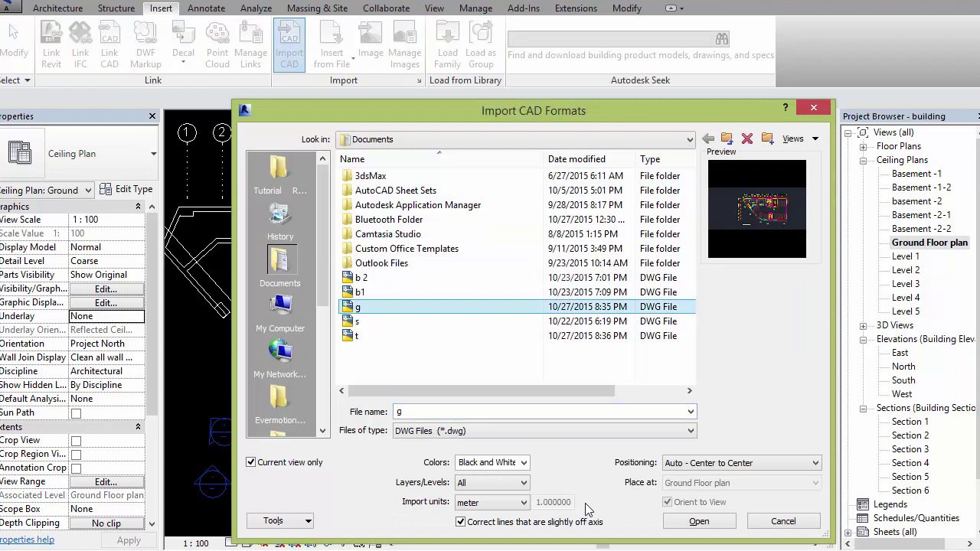
pyautogui.click(699, 523)
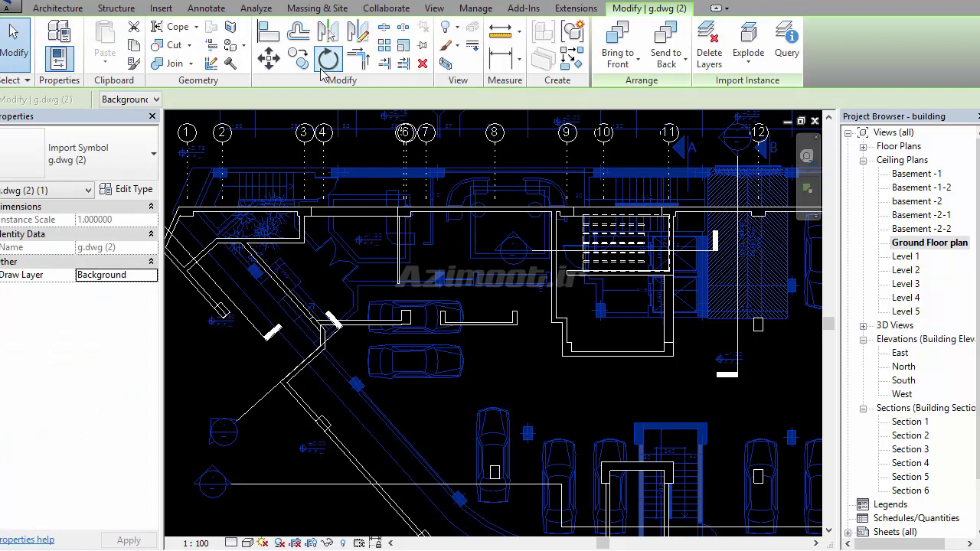
# Move the imported g drawing down-right over the lounge, then deselect it
pyautogui.click(268, 58)
pyautogui.scroll(2, 699, 295)
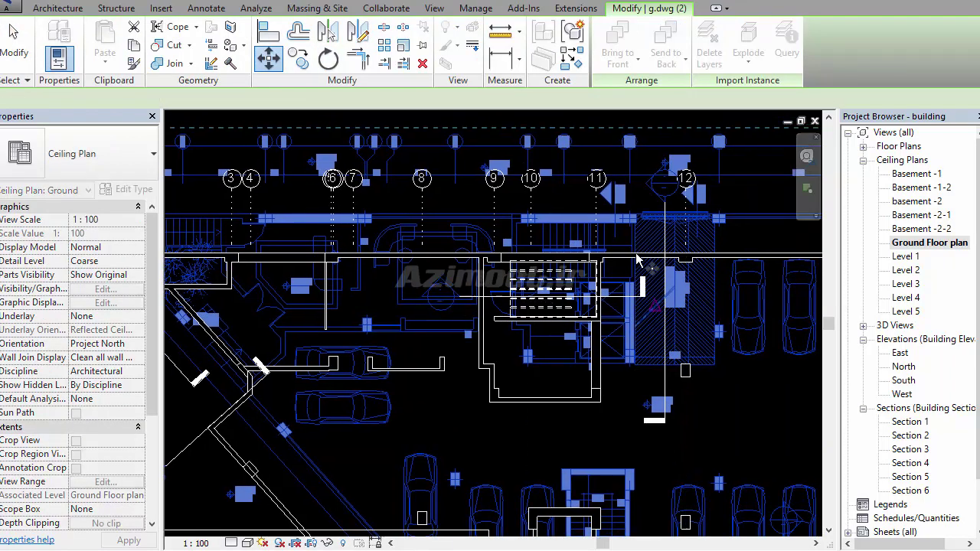
pyautogui.scroll(2, 658, 253)
pyautogui.scroll(1, 609, 229)
pyautogui.click(605, 226)
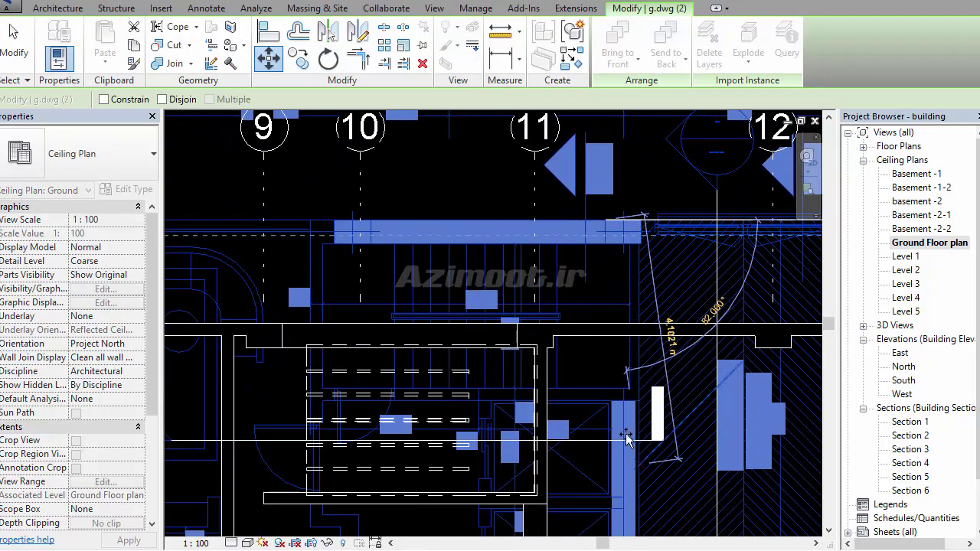
pyautogui.click(628, 329)
pyautogui.scroll(-2, 631, 337)
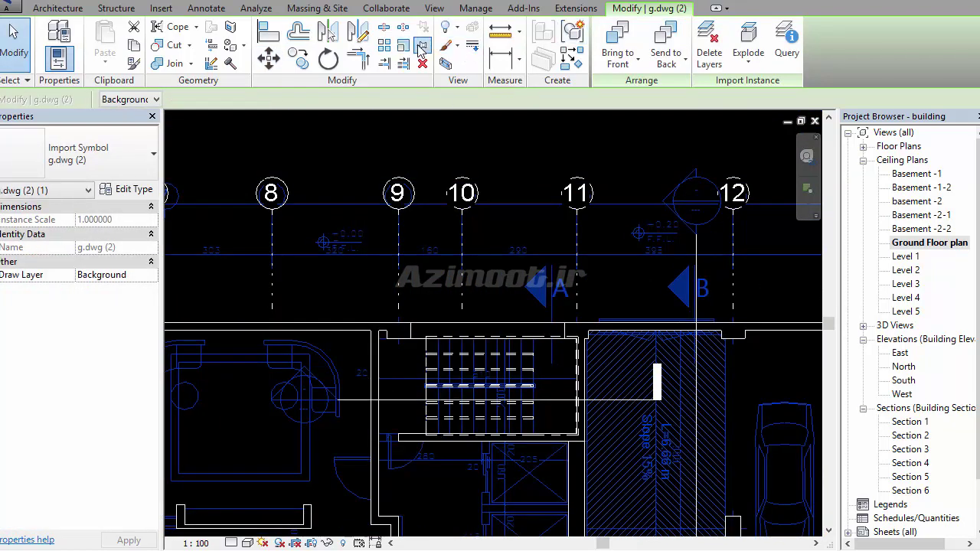
pyautogui.scroll(3, 746, 324)
pyautogui.scroll(2, 628, 207)
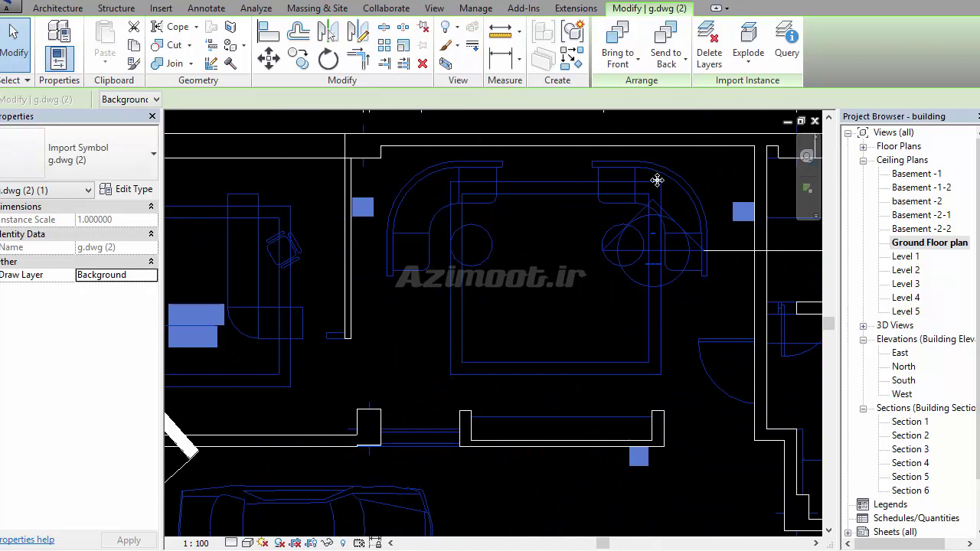
pyautogui.press('Escape')
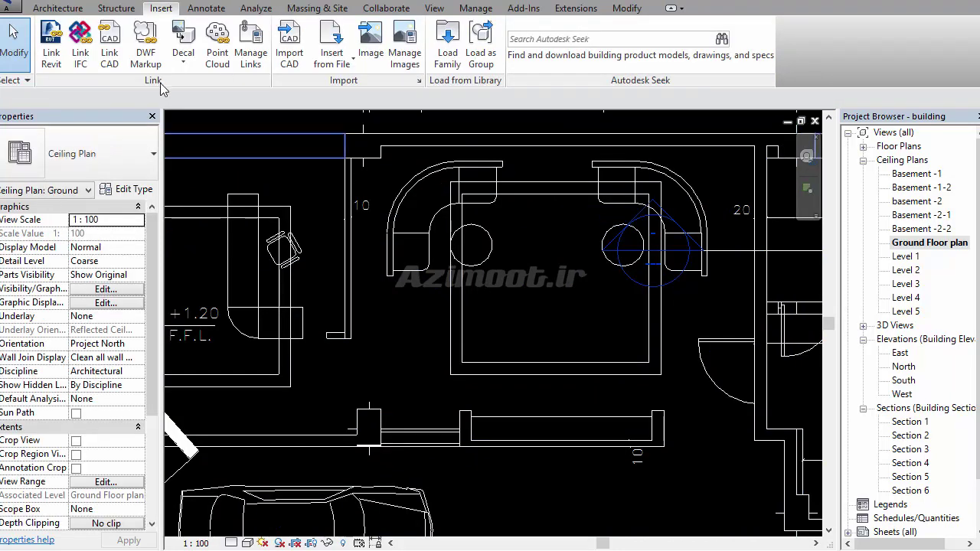
# Start a sketched ceiling in the Ground Floor ceiling plan, centring the lounge
pyautogui.click(48, 9)
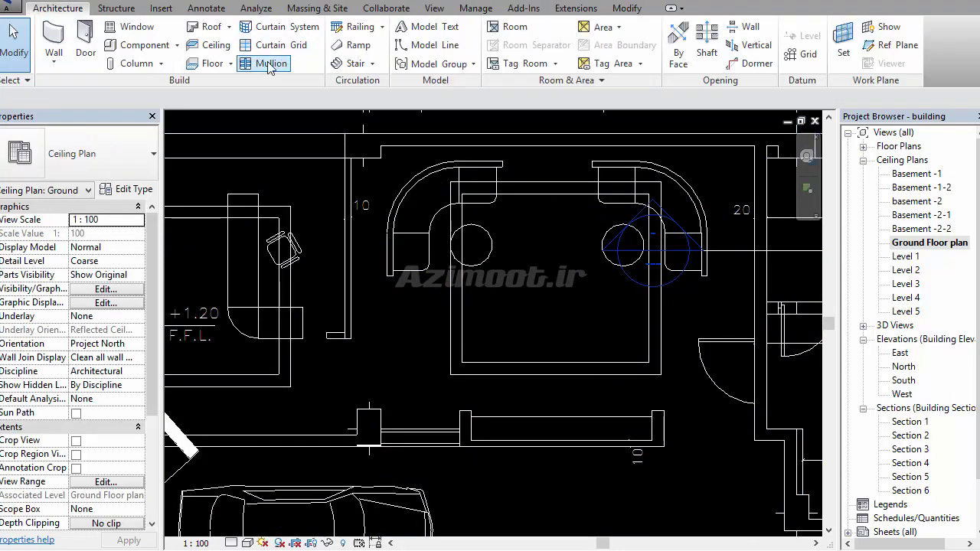
pyautogui.click(207, 46)
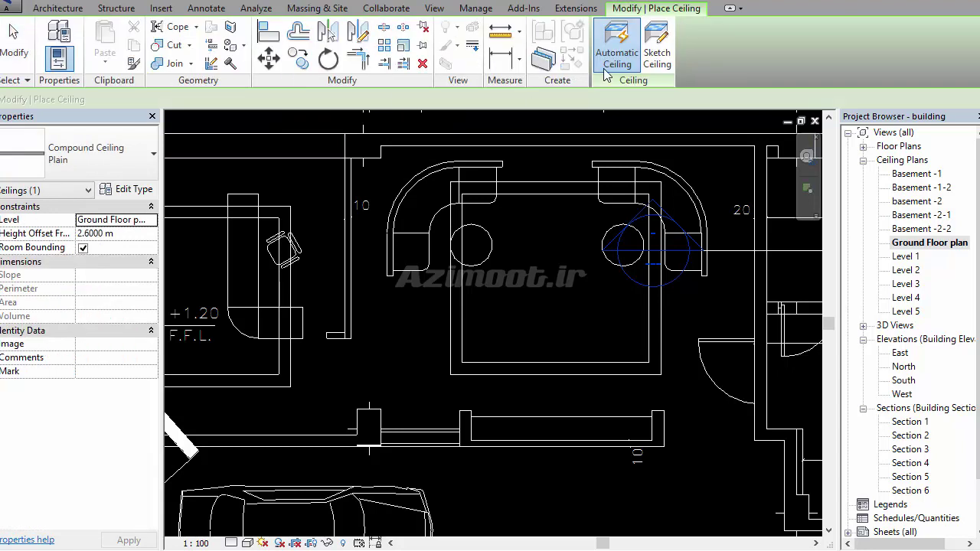
pyautogui.click(657, 53)
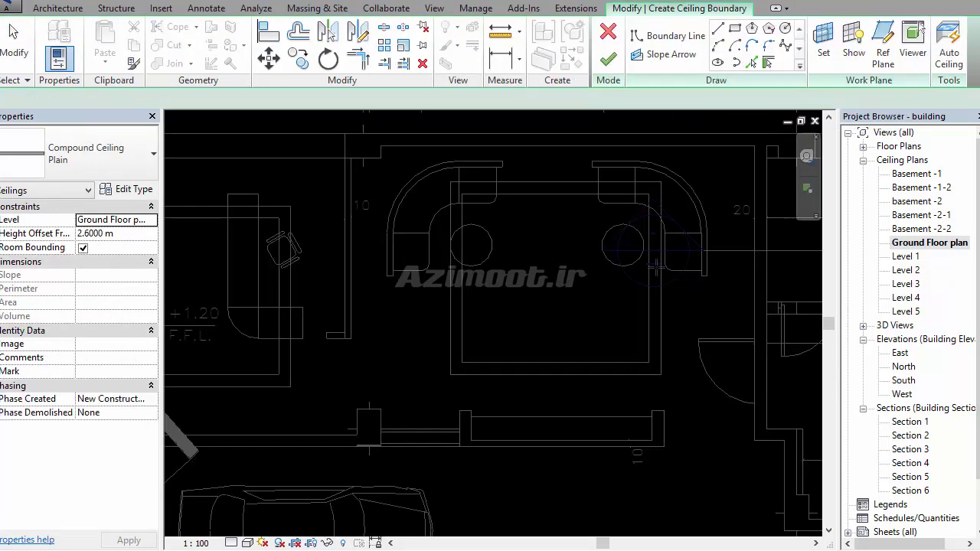
pyautogui.moveTo(658, 275); pyautogui.dragTo(636, 343, button='middle')
pyautogui.scroll(1, 578, 390)
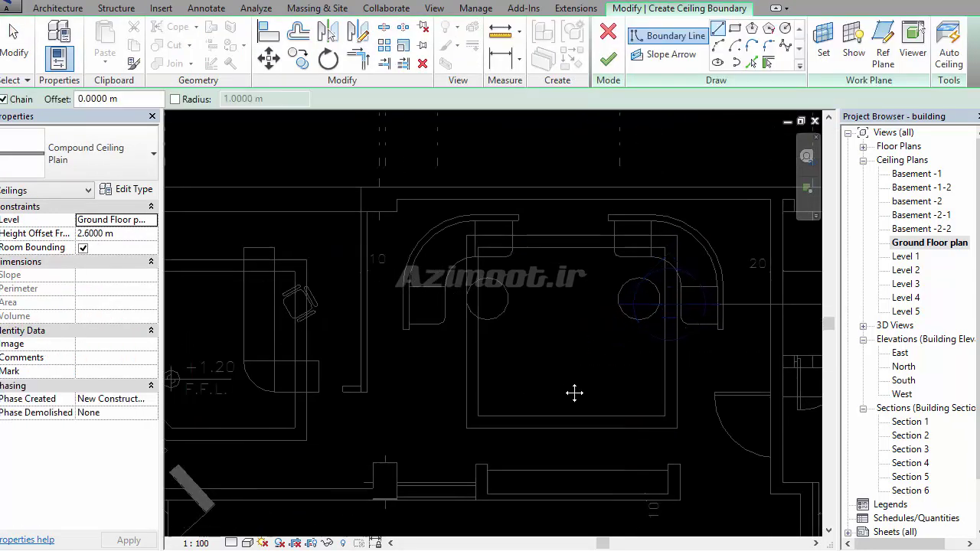
pyautogui.scroll(1, 588, 366)
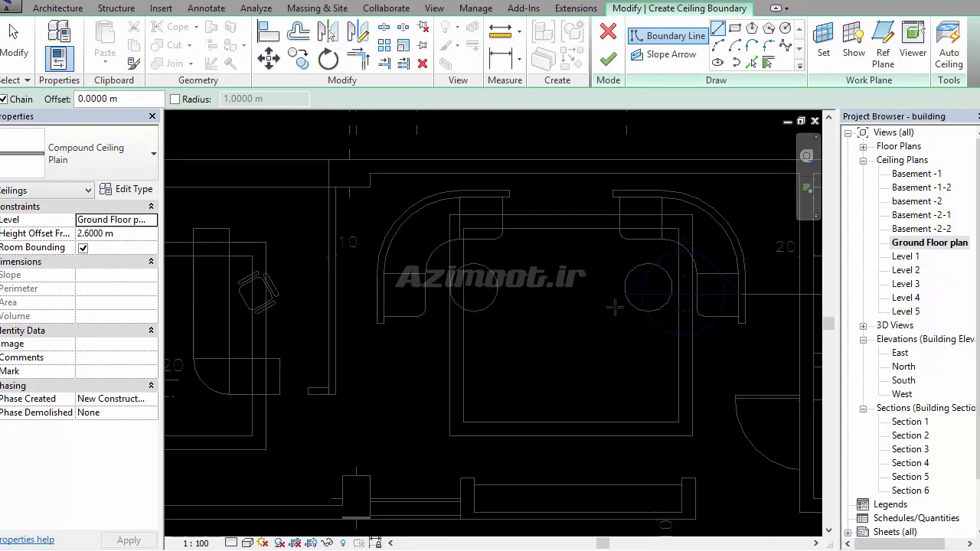
# Pick the lounge's top, bottom and right wall lines as the boundary and finish the ceiling
pyautogui.click(751, 62)
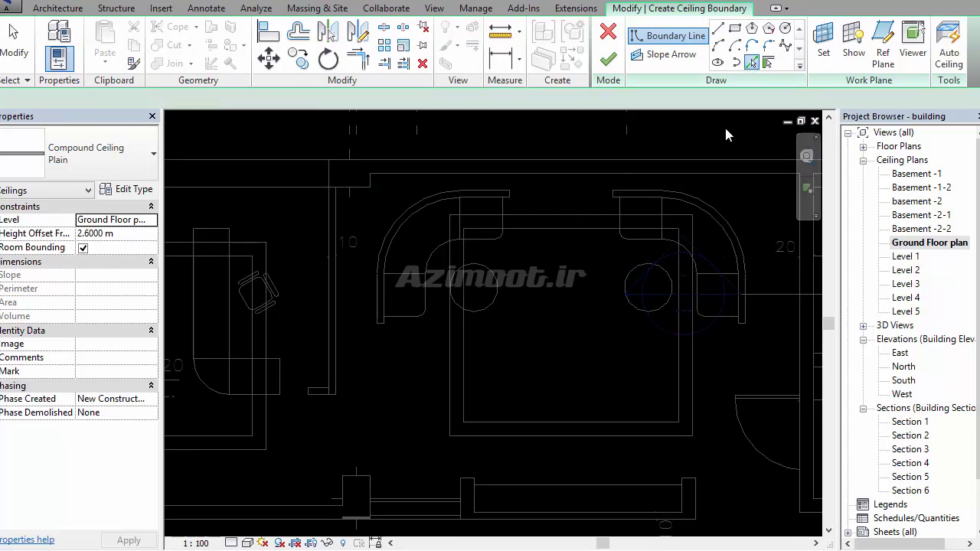
pyautogui.click(572, 227)
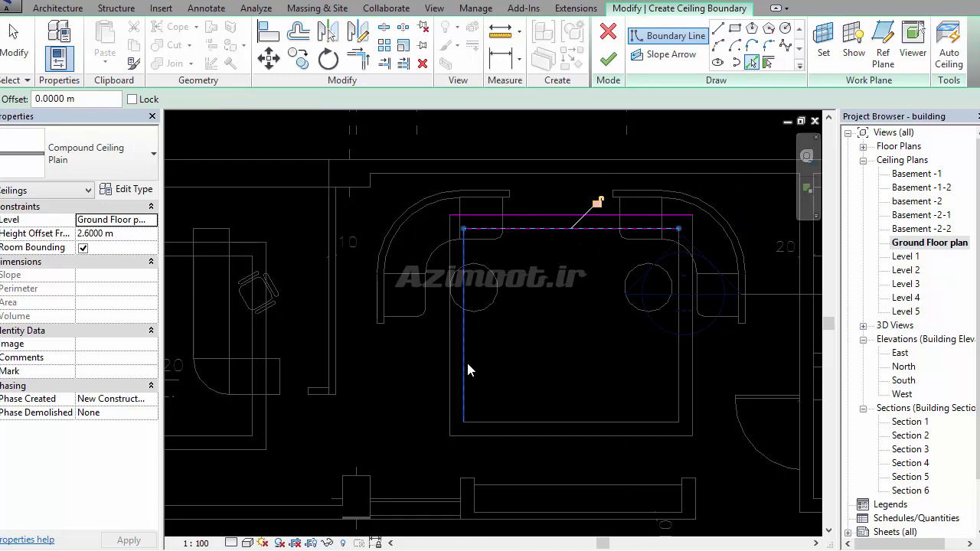
pyautogui.click(525, 425)
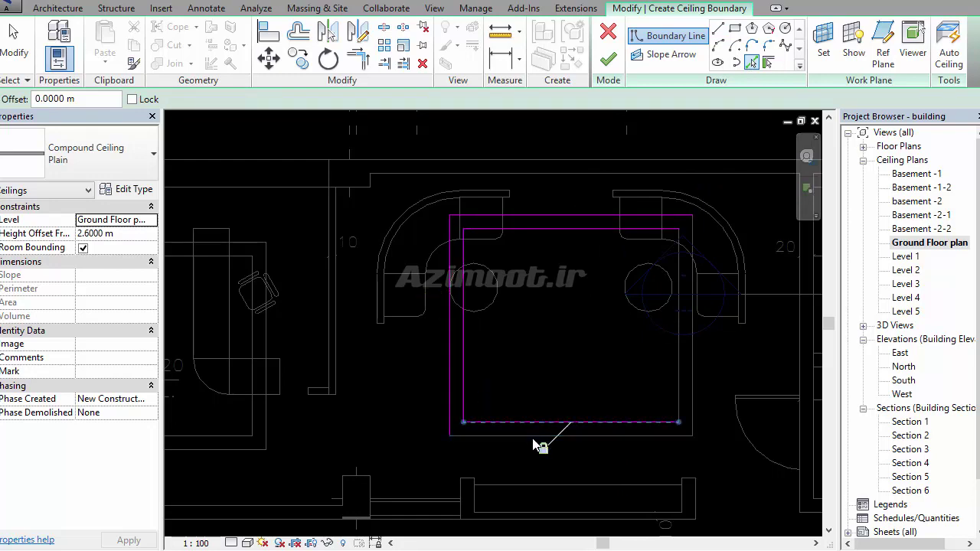
pyautogui.click(691, 398)
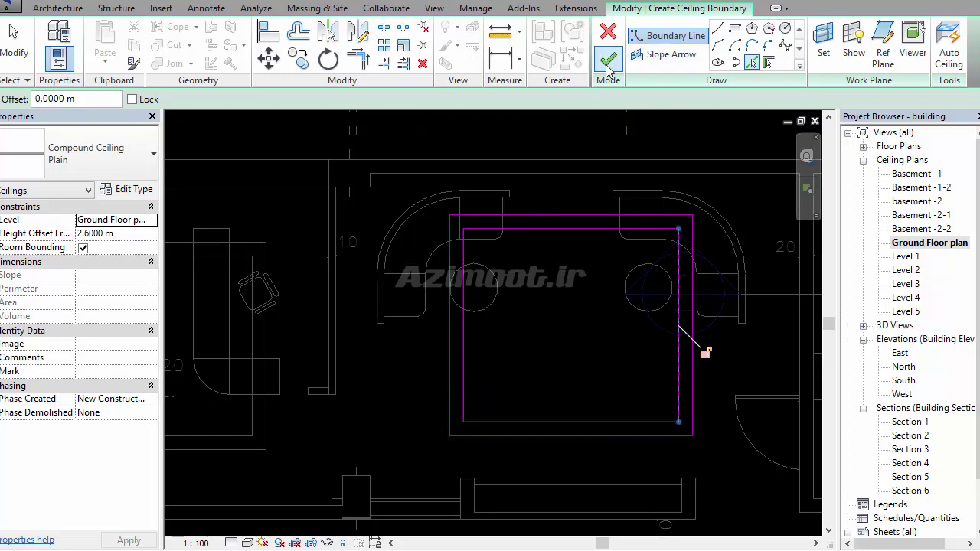
pyautogui.click(608, 60)
pyautogui.scroll(-2, 620, 361)
pyautogui.scroll(-2, 505, 268)
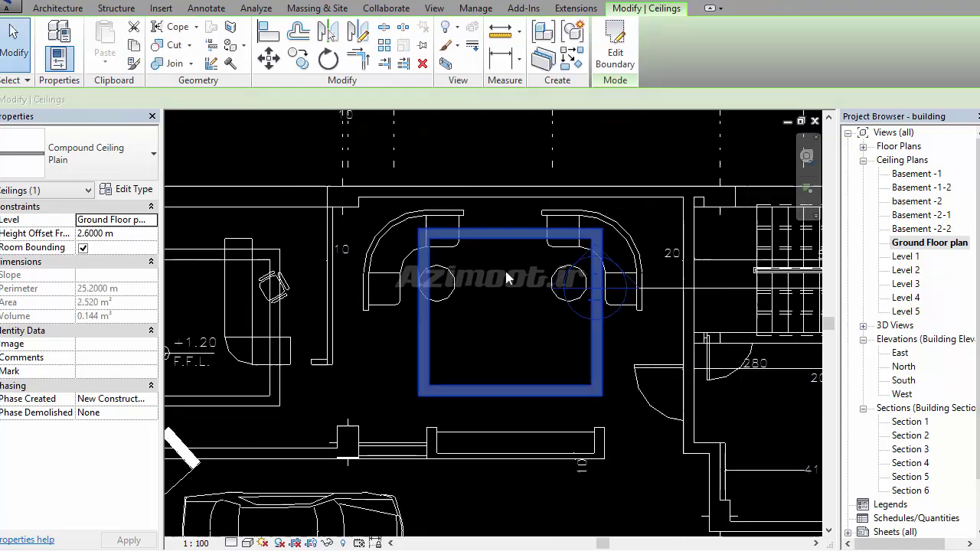
# Slide the section line through the lounge and open Section 4
pyautogui.moveTo(658, 287); pyautogui.dragTo(389, 290)
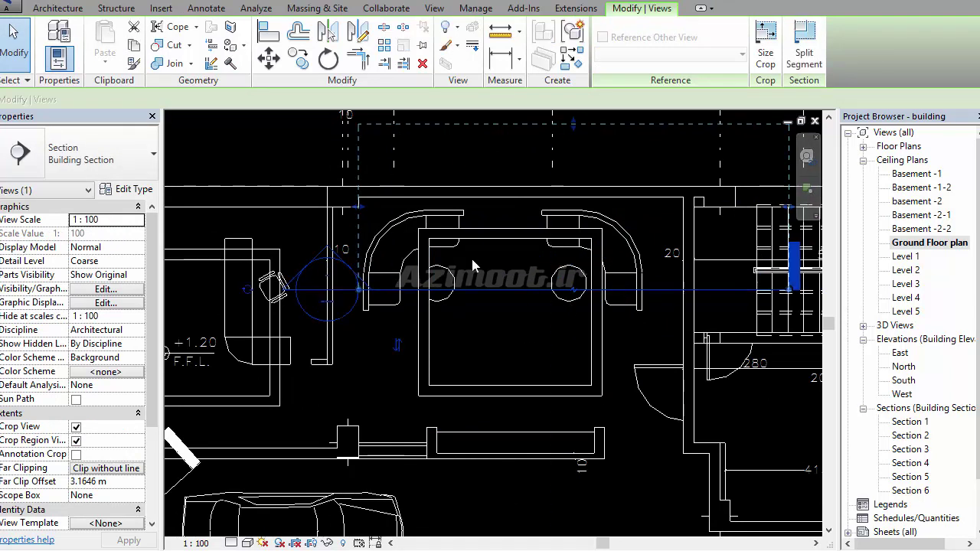
pyautogui.rightClick(520, 293)
pyautogui.click(553, 257)
pyautogui.scroll(2, 460, 230)
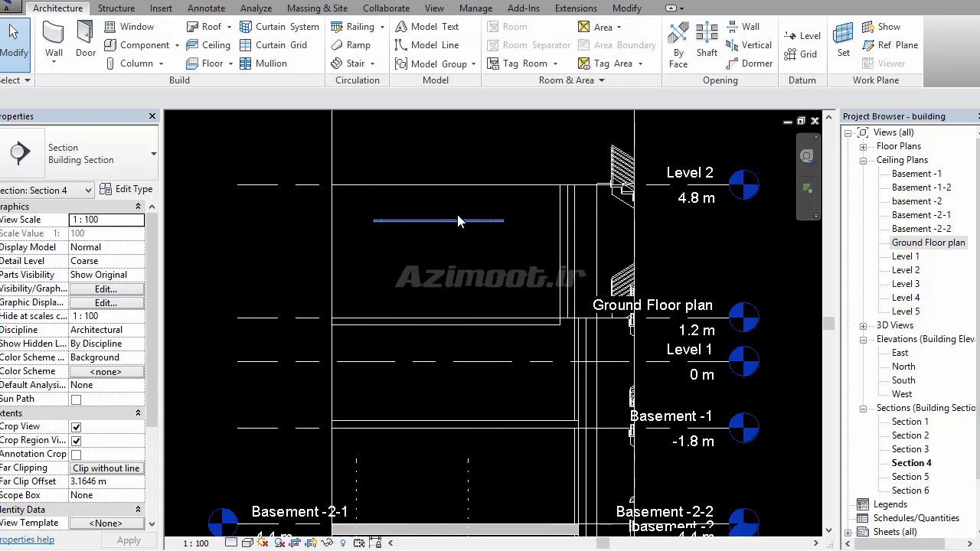
pyautogui.moveTo(457, 215); pyautogui.dragTo(516, 271, button='middle')
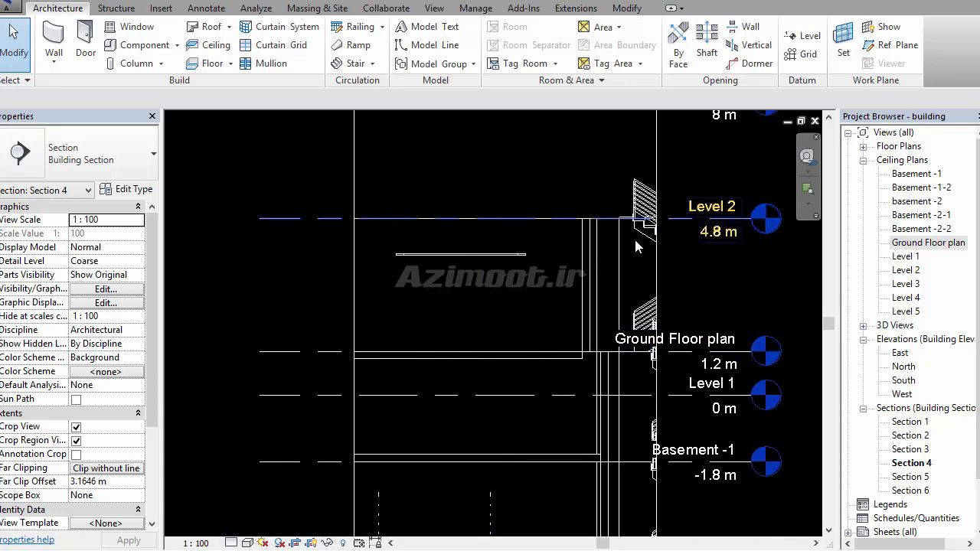
# Select the lounge ceiling and try heights of 4.3 m, 5 m and 4.8 m
pyautogui.click(475, 255)
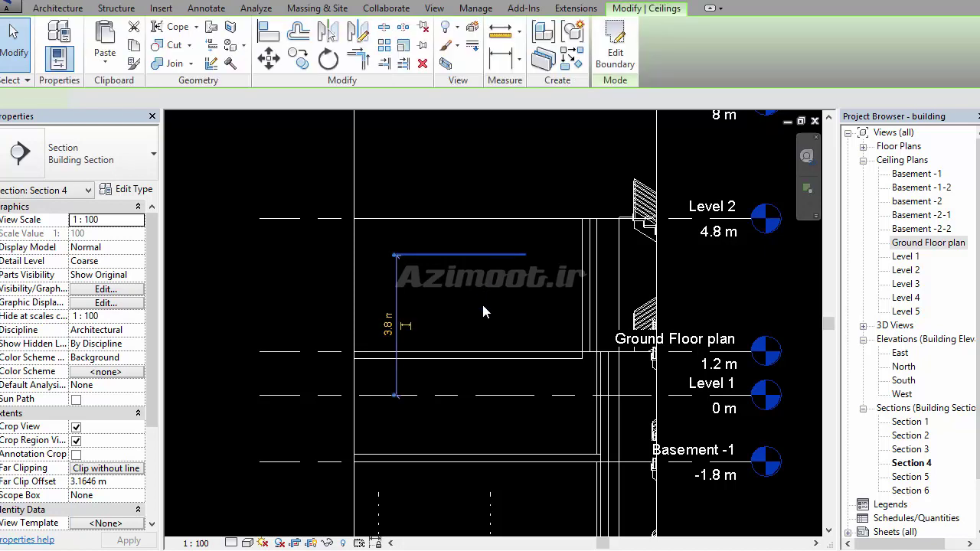
pyautogui.scroll(2, 389, 334)
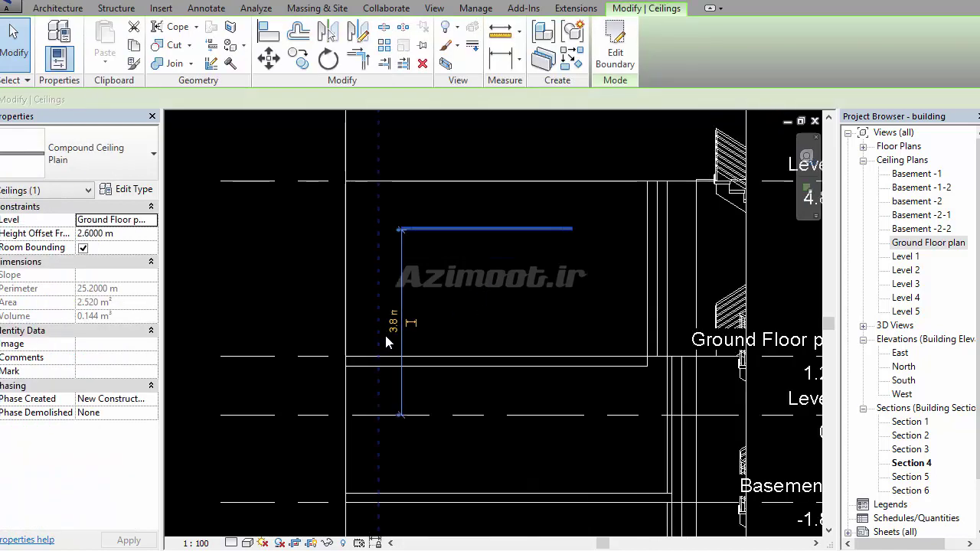
pyautogui.scroll(-1, 703, 444)
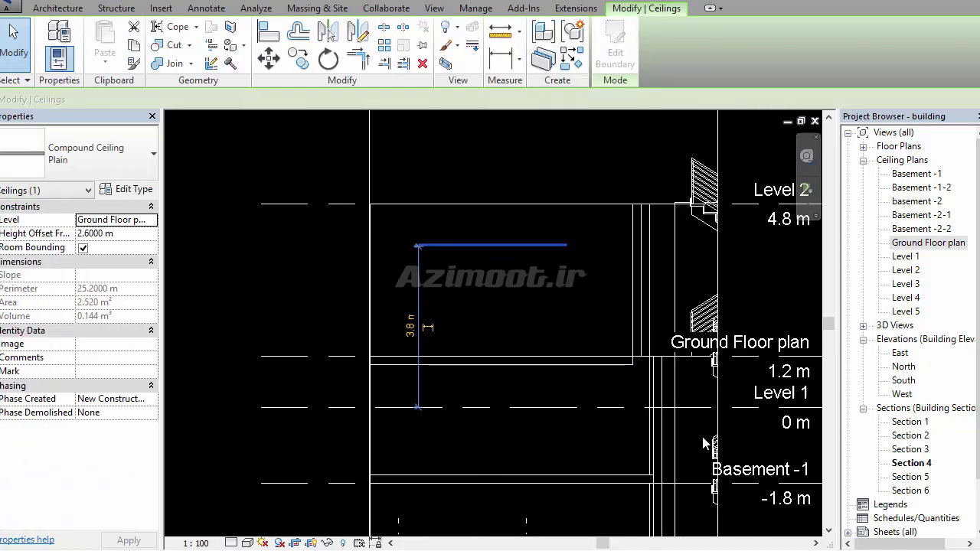
pyautogui.click(411, 329)
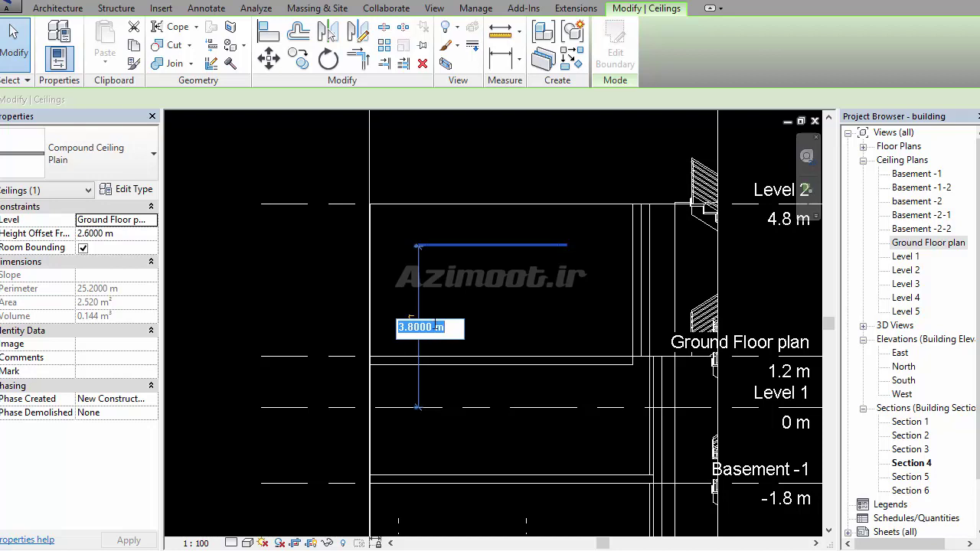
pyautogui.write('4.3')
pyautogui.press('Return')
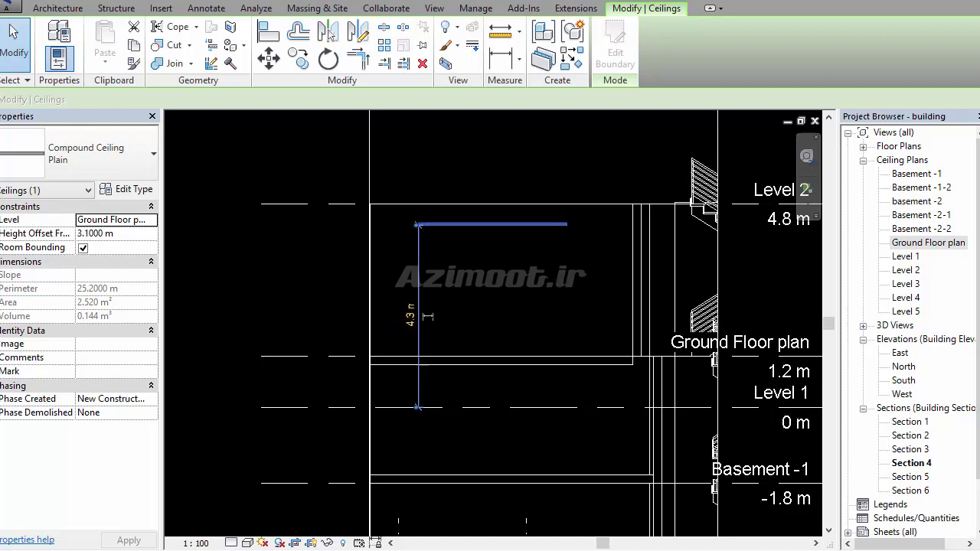
pyautogui.click(414, 317)
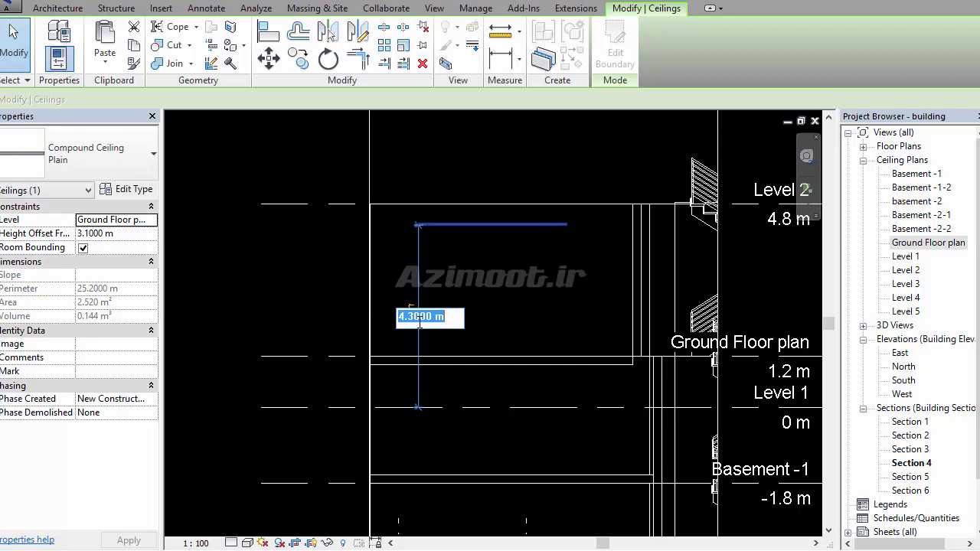
pyautogui.write('5')
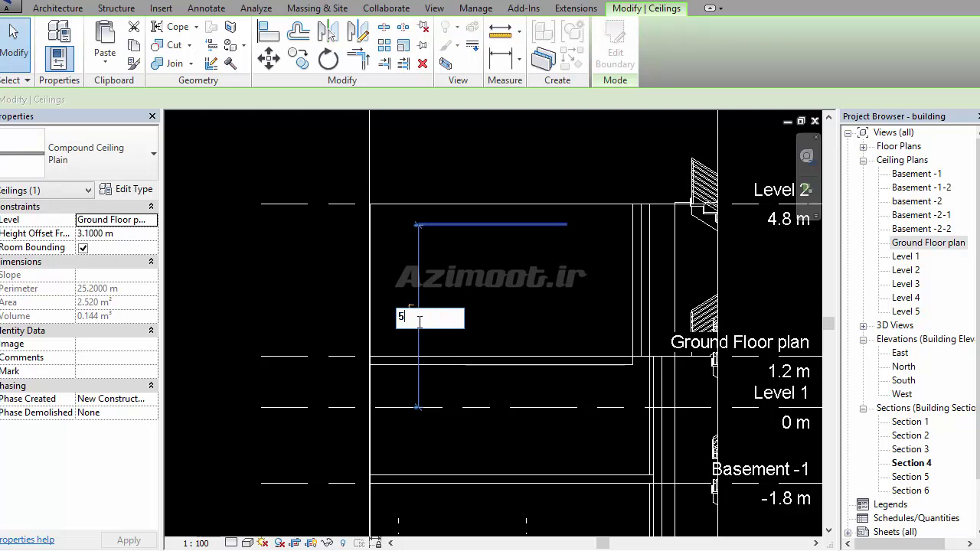
pyautogui.press('Return')
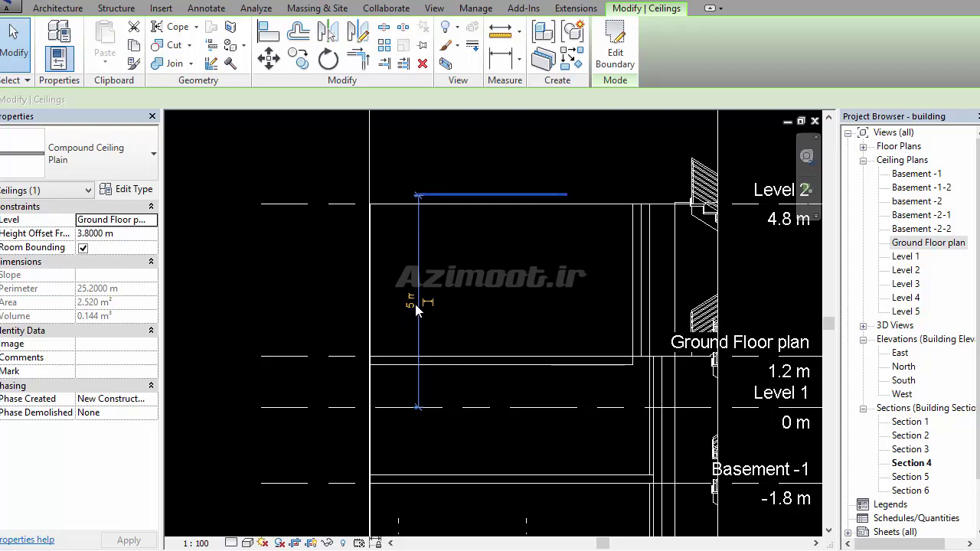
pyautogui.click(413, 301)
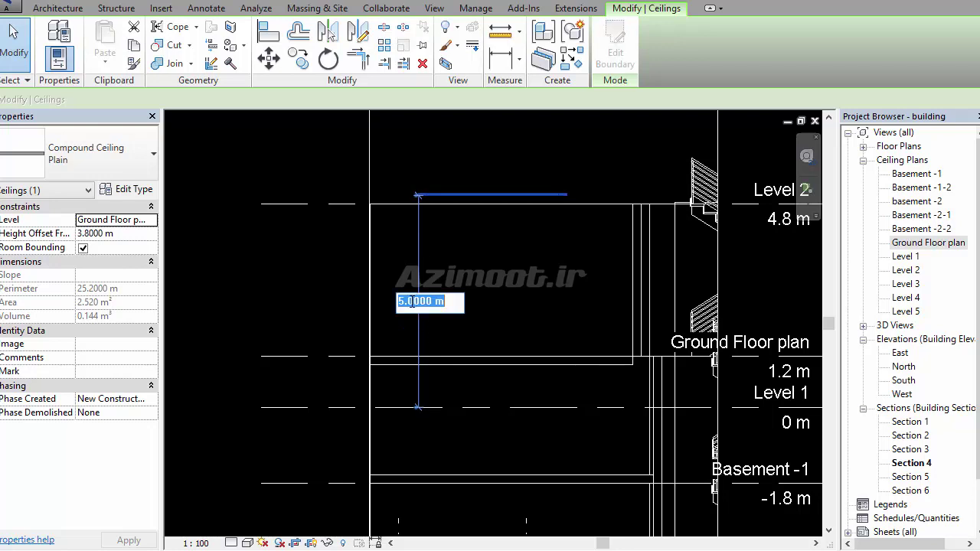
pyautogui.write('4.8')
pyautogui.press('Return')
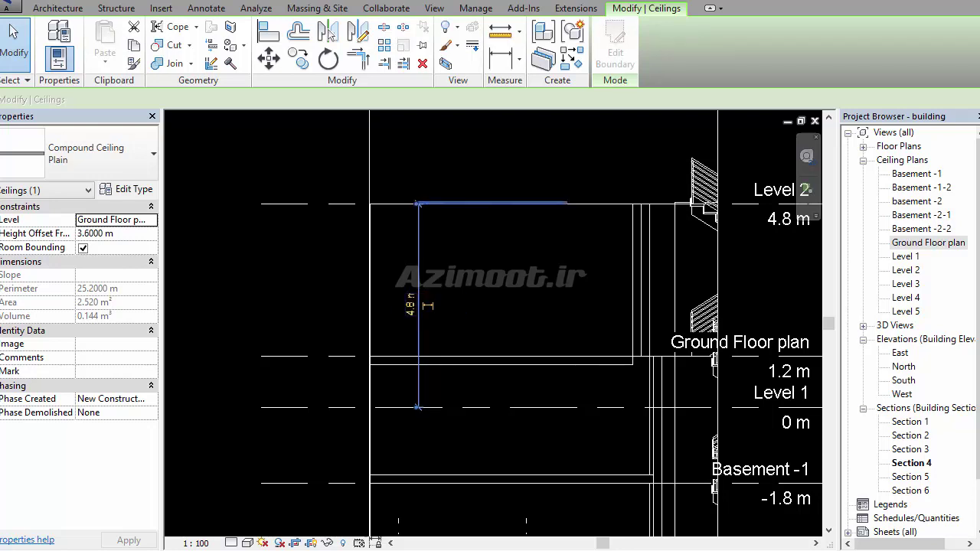
# Reselect the ceiling, set its height to 4.5 m and keep the Plain type
pyautogui.click(398, 292)
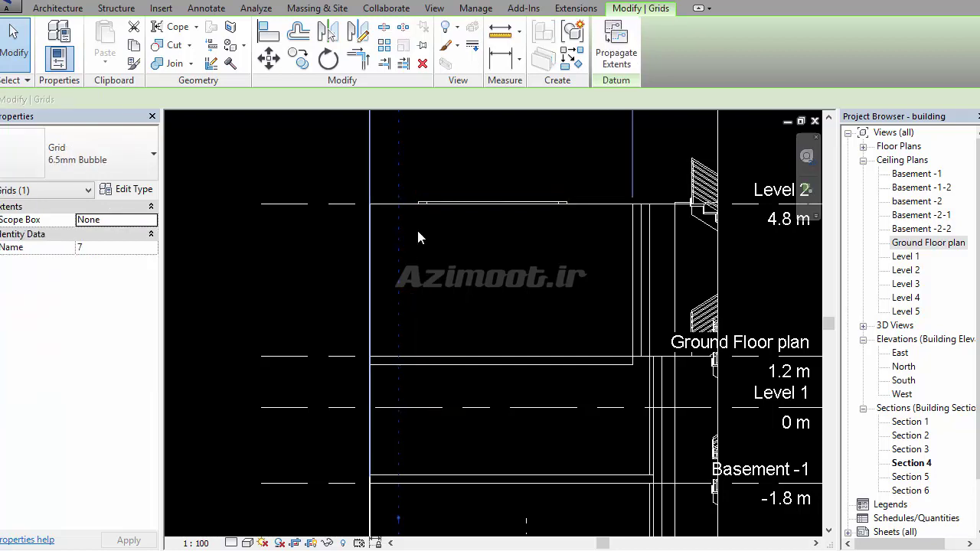
pyautogui.click(451, 205)
pyautogui.click(413, 307)
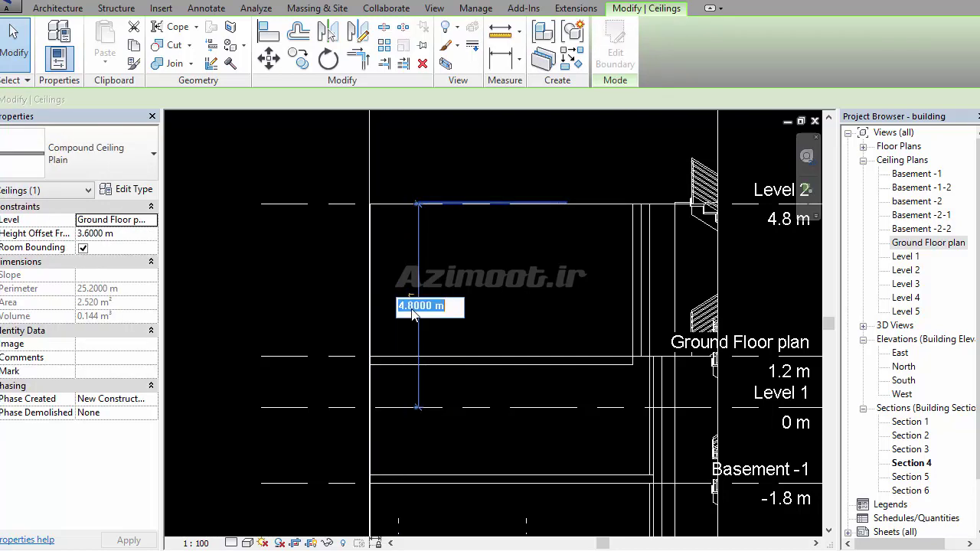
pyautogui.write('4.5')
pyautogui.press('Return')
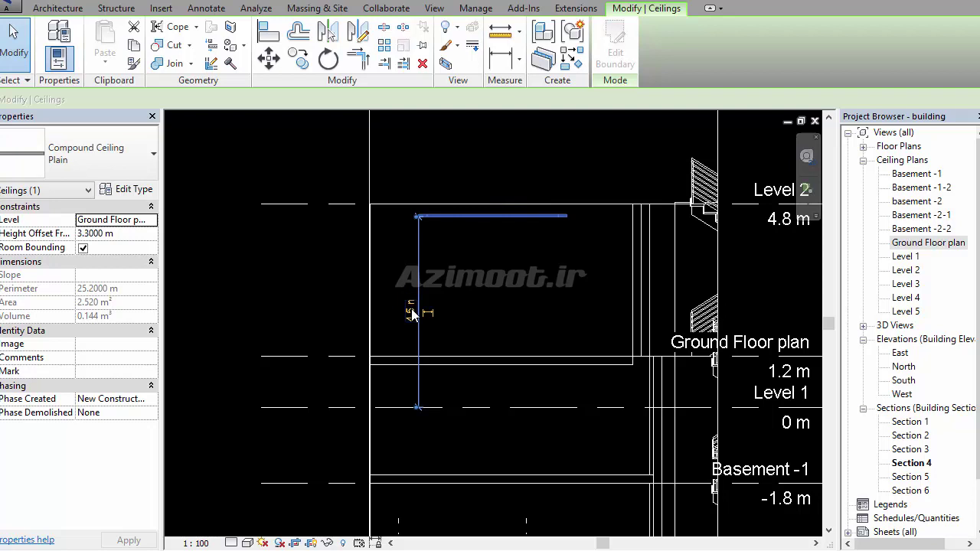
pyautogui.click(92, 172)
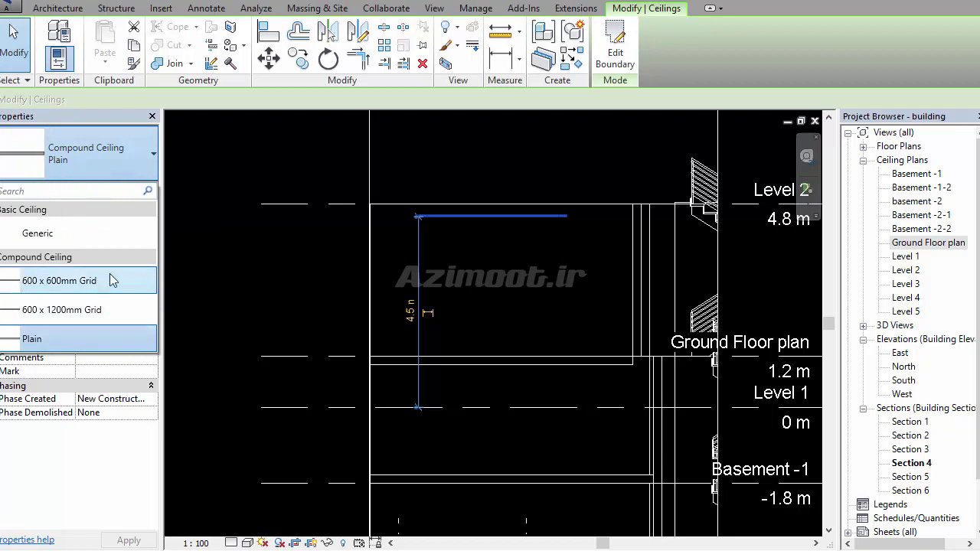
pyautogui.click(511, 238)
pyautogui.click(588, 258)
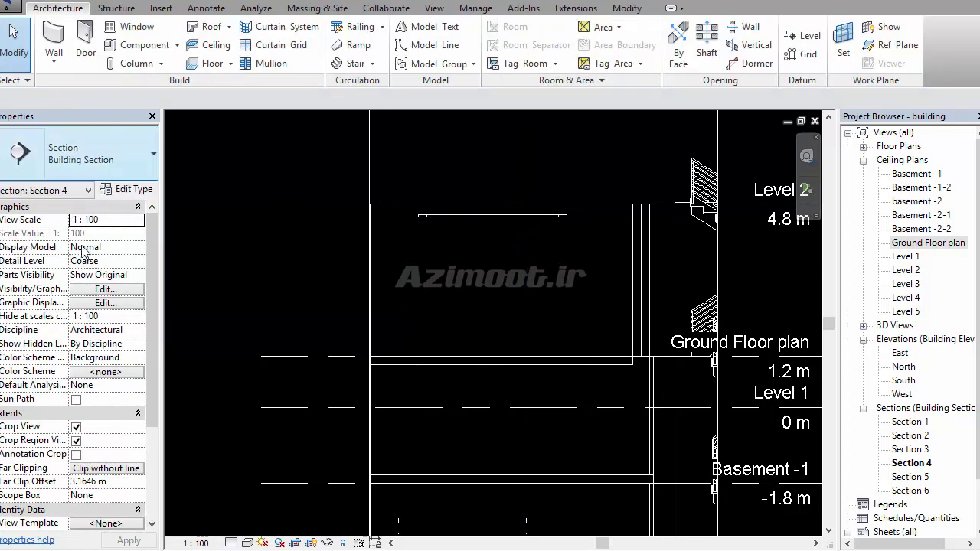
# Open the Ground Floor ceiling plan and start a sketched ceiling using Pick Lines
pyautogui.doubleClick(928, 242)
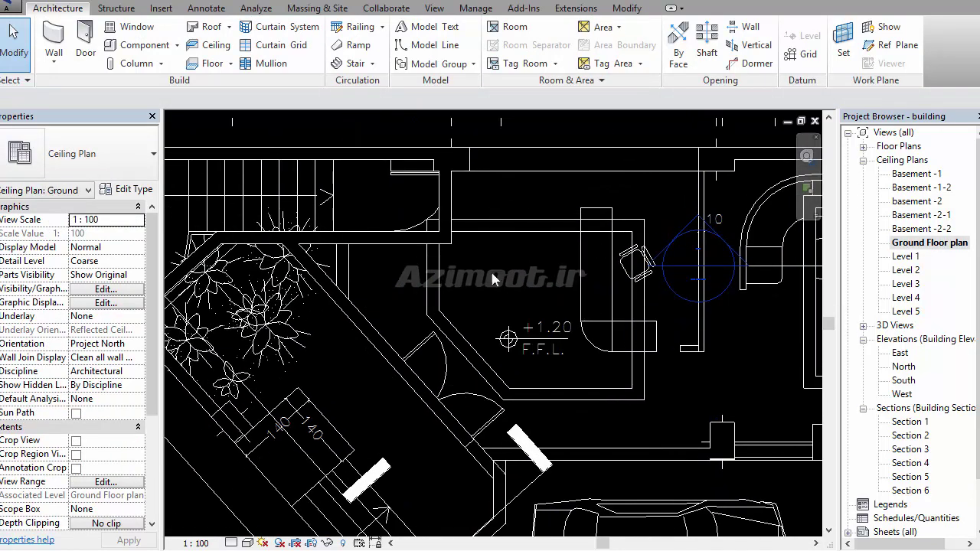
pyautogui.scroll(1, 606, 253)
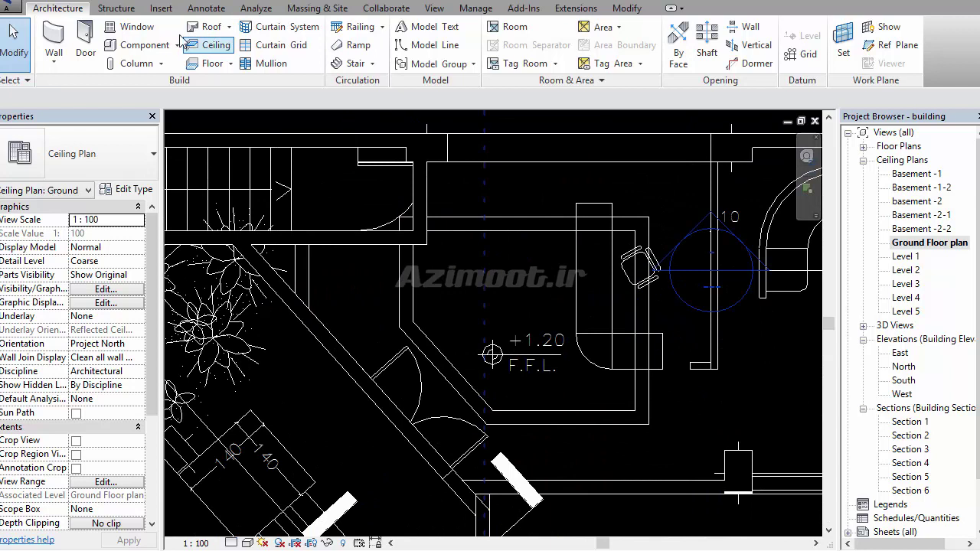
pyautogui.click(212, 48)
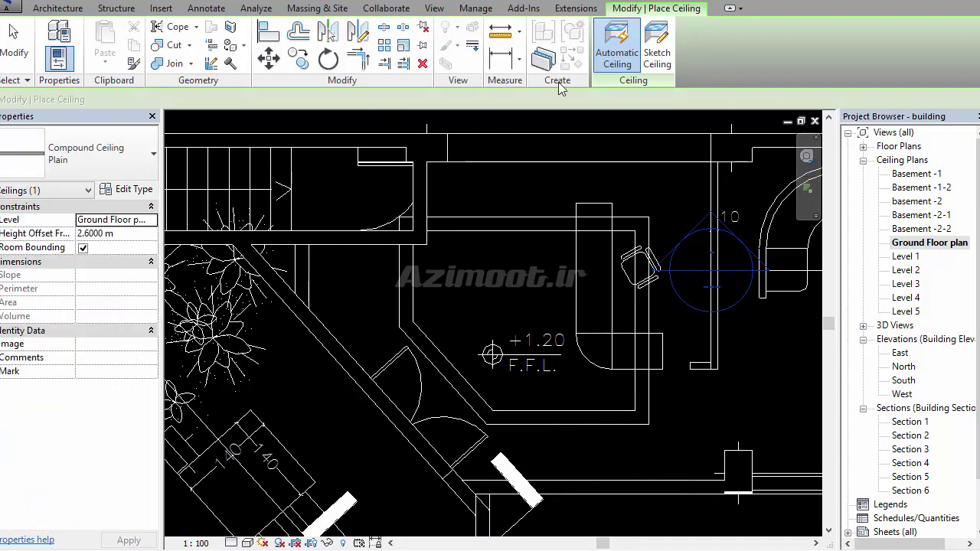
pyautogui.click(660, 62)
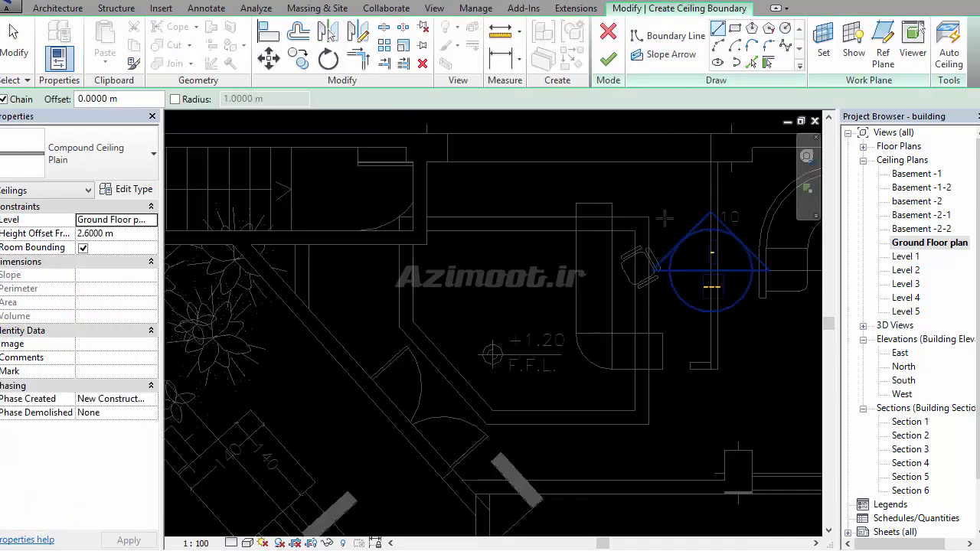
pyautogui.click(751, 62)
# Pick the lounge's top, left, diagonal, bottom and right walls as the outline and finish
pyautogui.click(533, 209)
pyautogui.click(398, 276)
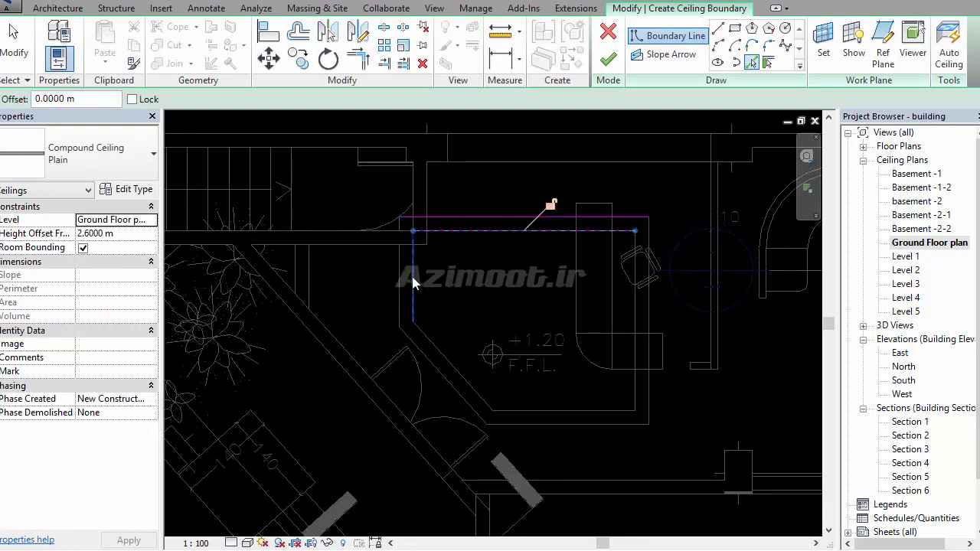
pyautogui.click(445, 377)
pyautogui.click(513, 423)
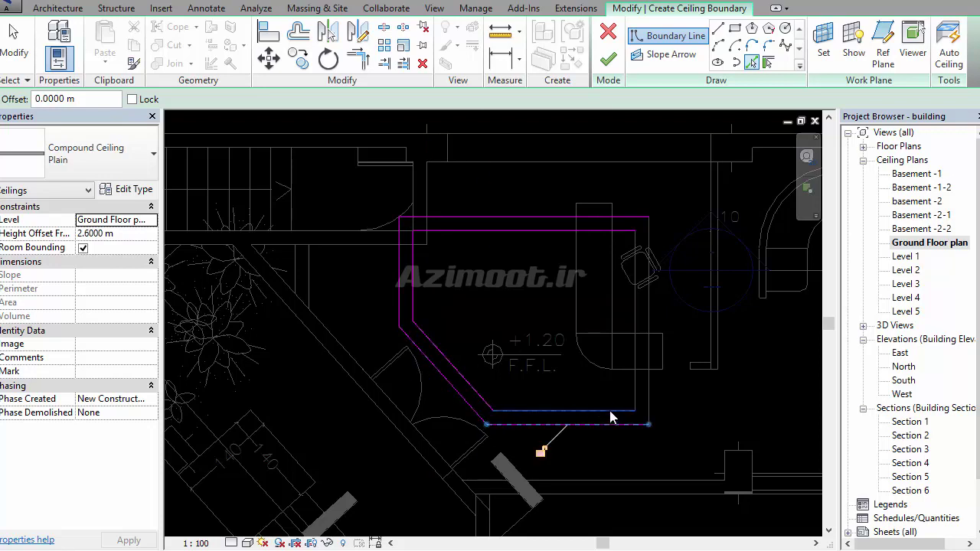
pyautogui.click(637, 390)
pyautogui.click(608, 59)
pyautogui.press('Escape')
pyautogui.scroll(3, 728, 272)
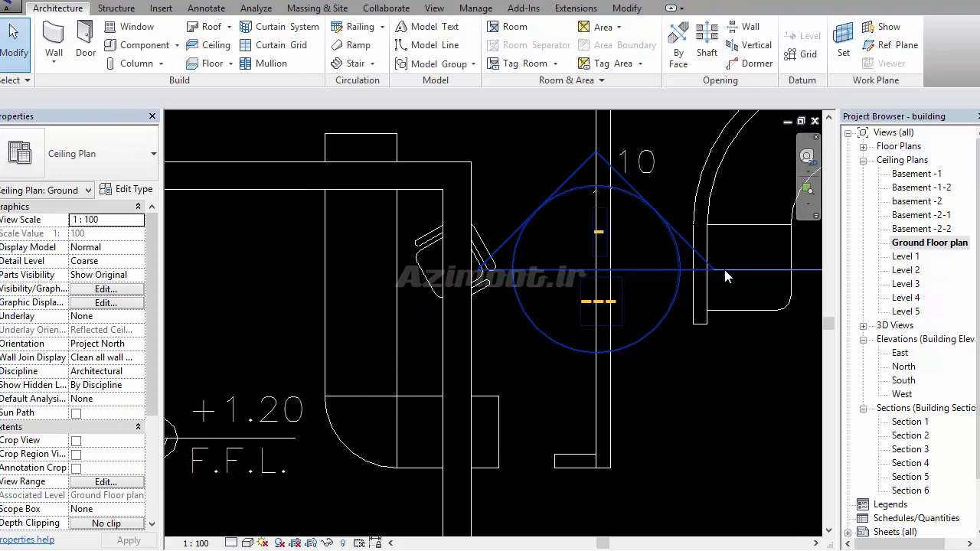
# Open Section 4 from the lounge section marker and inspect the new ceiling
pyautogui.click(687, 272)
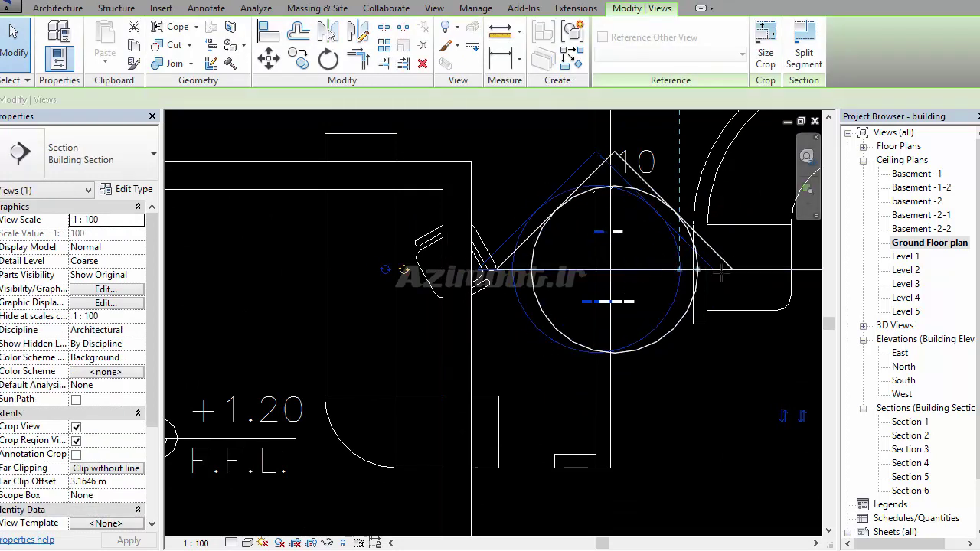
pyautogui.scroll(-3, 677, 268)
pyautogui.rightClick(502, 288)
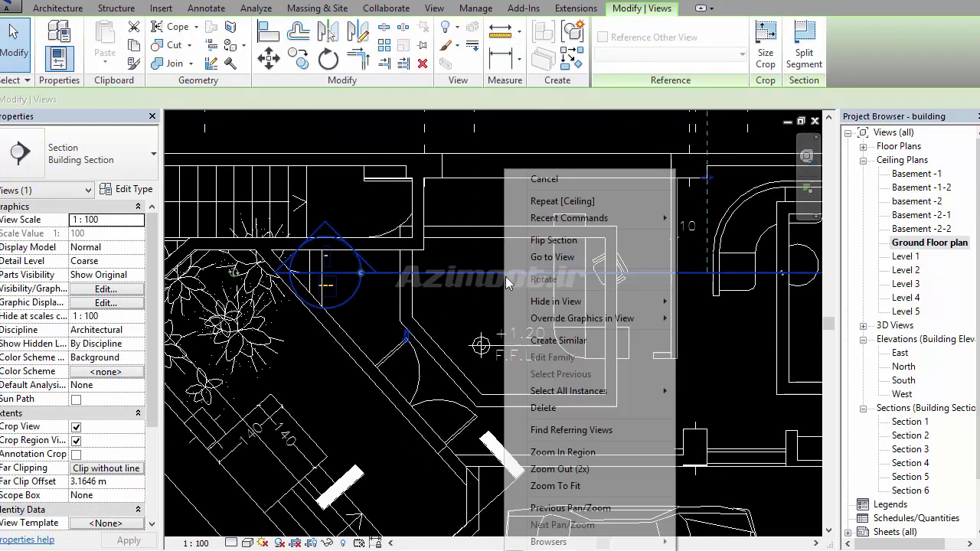
pyautogui.click(577, 261)
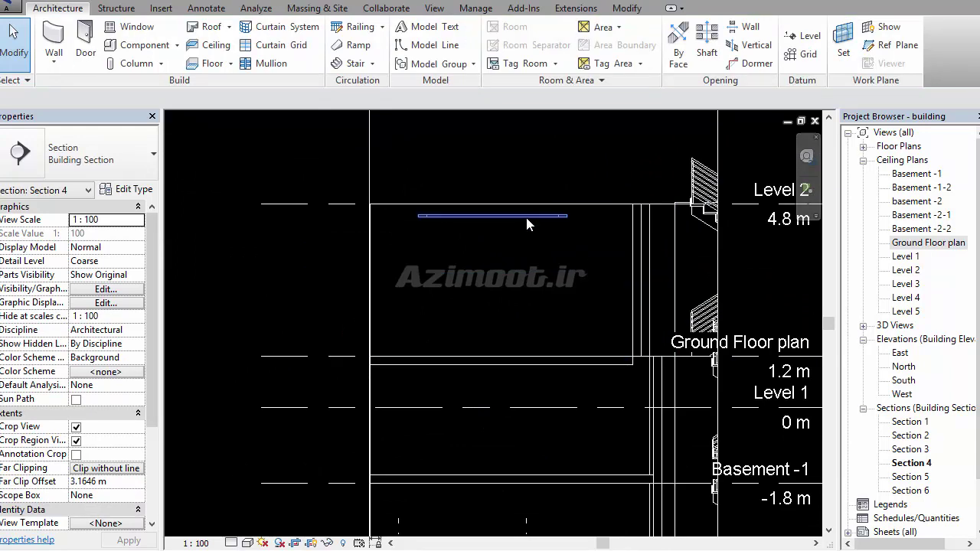
pyautogui.click(529, 216)
pyautogui.scroll(-2, 512, 228)
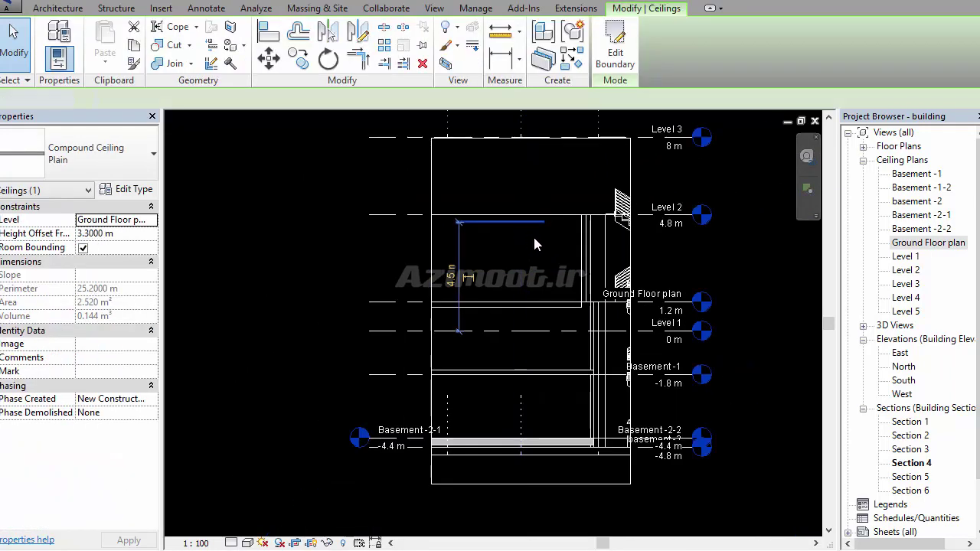
pyautogui.click(389, 179)
pyautogui.scroll(-2, 389, 178)
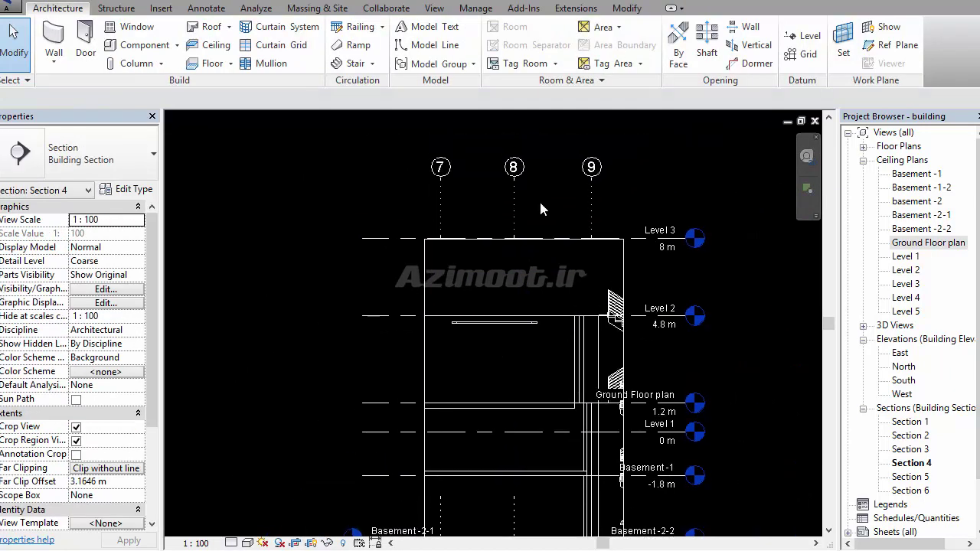
# Open the Ground Floor plan and zoom to the stair between the parking bays
pyautogui.doubleClick(928, 243)
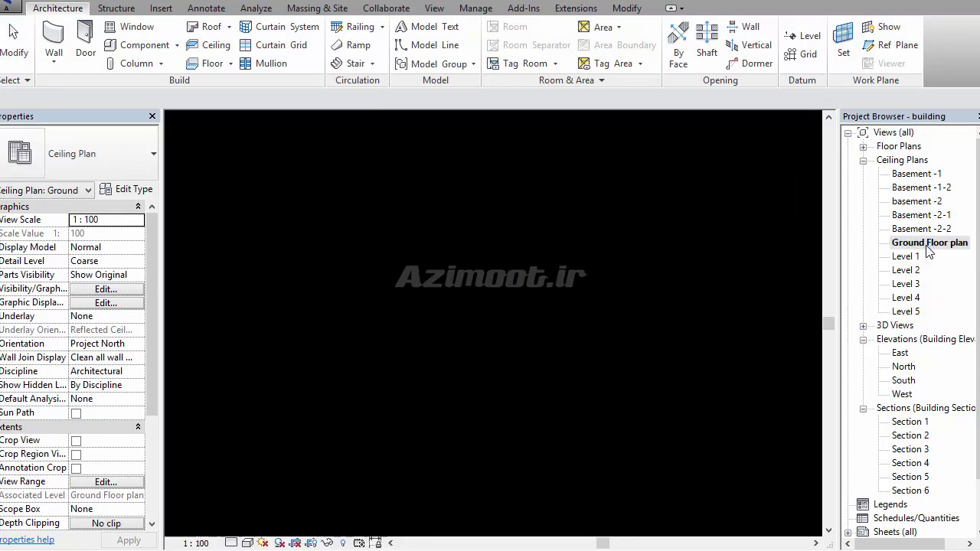
pyautogui.scroll(-3, 547, 235)
pyautogui.scroll(-2, 664, 373)
pyautogui.scroll(3, 665, 373)
pyautogui.scroll(2, 492, 408)
pyautogui.scroll(1, 502, 371)
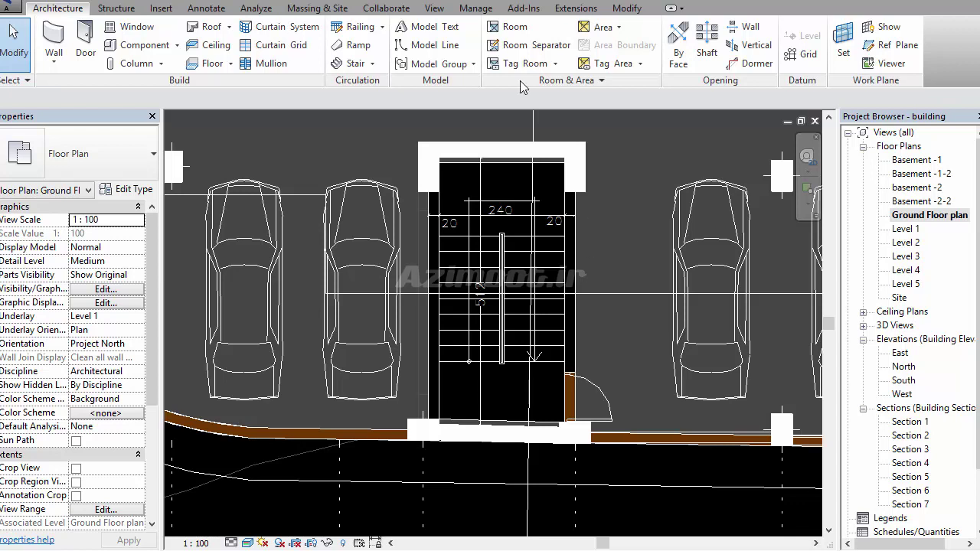
# Select the ground floor slab and open its boundary for editing in the Ground Floor plan
pyautogui.click(258, 2)
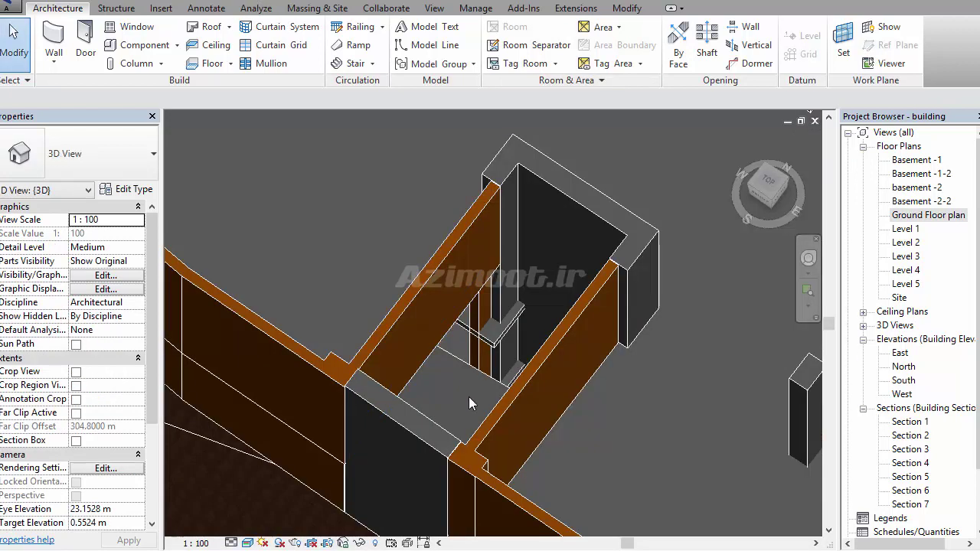
pyautogui.click(595, 379)
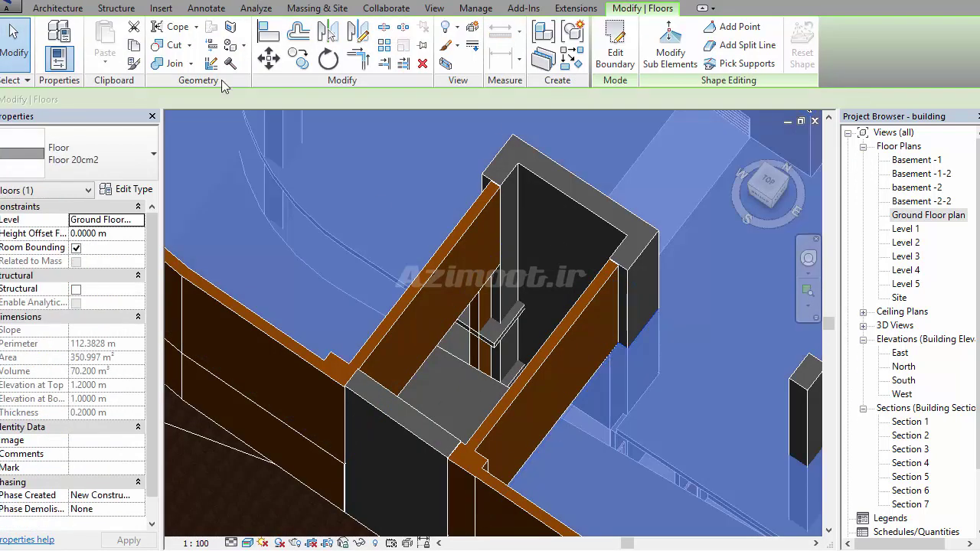
pyautogui.doubleClick(902, 220)
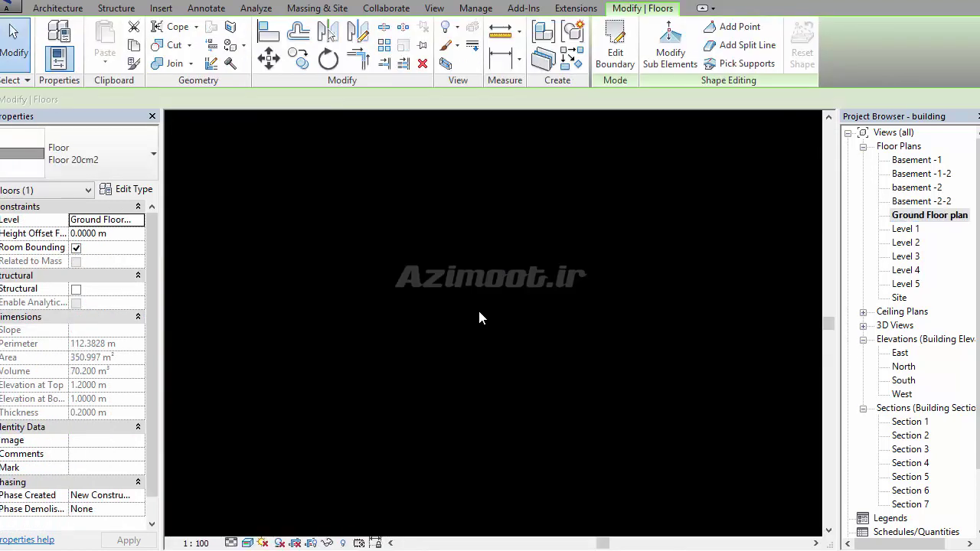
pyautogui.click(615, 50)
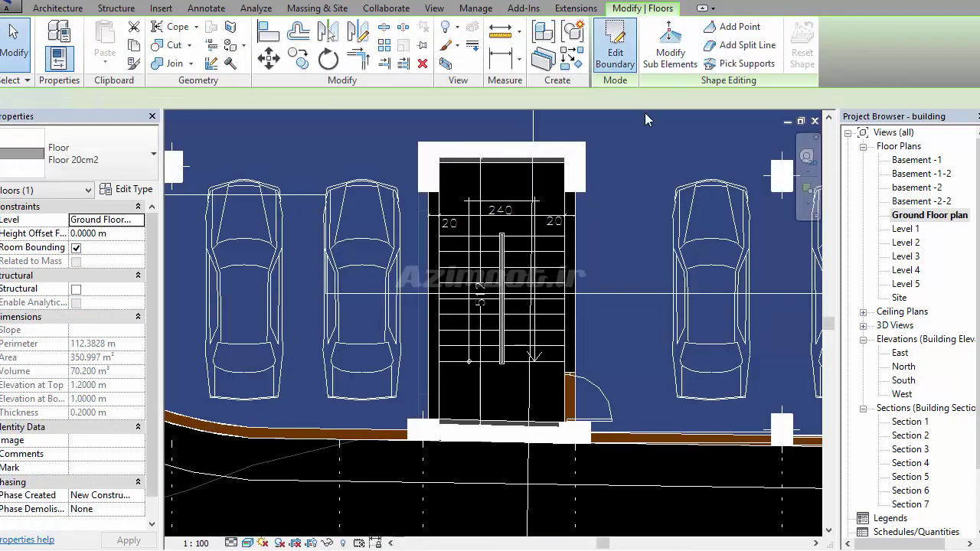
# Delete the stair-opening boundary lines and extend the bottom line further left
pyautogui.moveTo(385, 118); pyautogui.dragTo(619, 228)
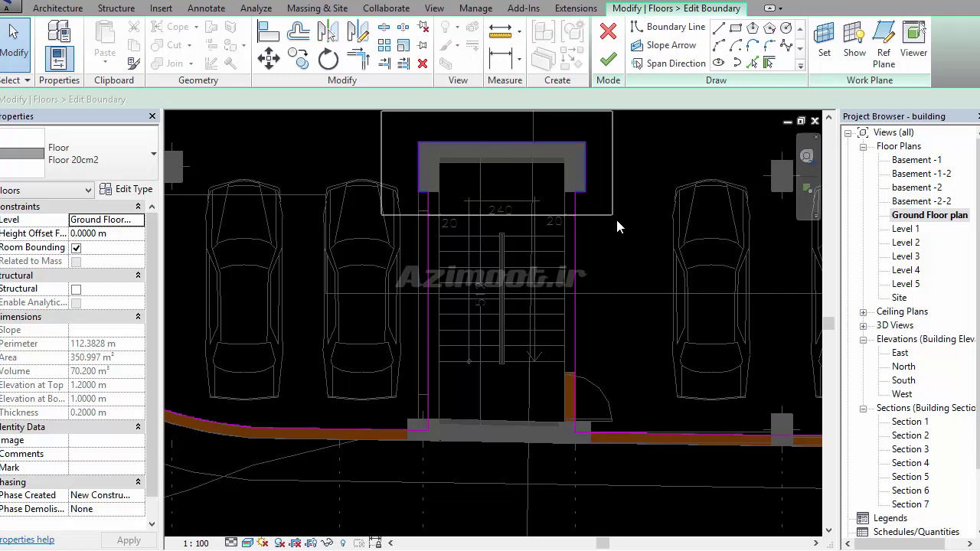
pyautogui.press('Delete')
pyautogui.click(429, 208)
pyautogui.press('Delete')
pyautogui.click(574, 325)
pyautogui.press('Delete')
pyautogui.click(578, 437)
pyautogui.moveTo(576, 435); pyautogui.dragTo(428, 430)
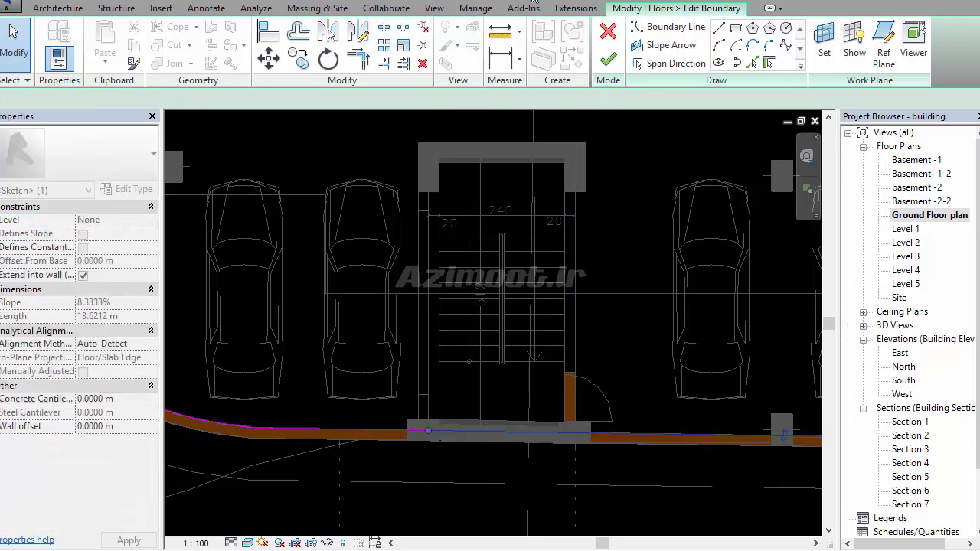
# Finish the floor boundary, declining to attach walls to it
pyautogui.click(608, 59)
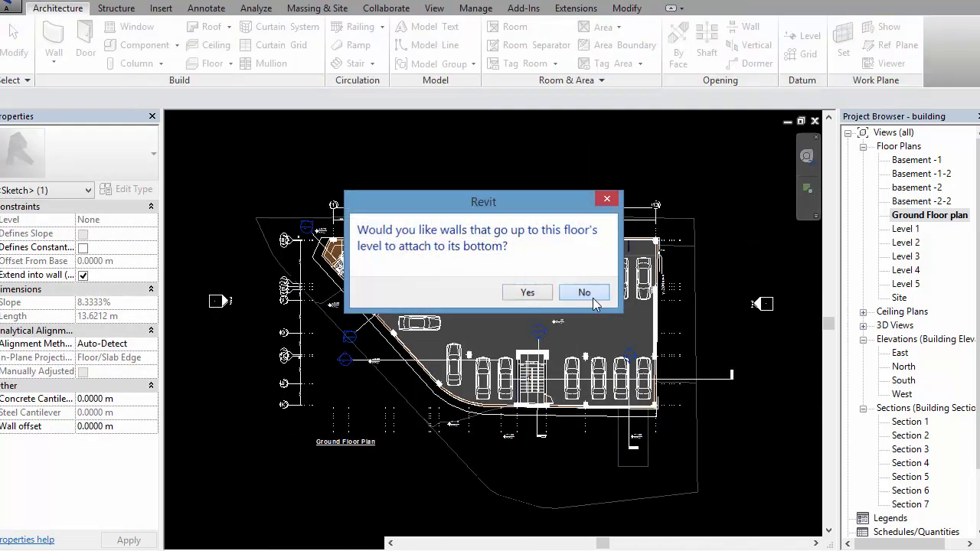
pyautogui.click(583, 291)
pyautogui.click(583, 299)
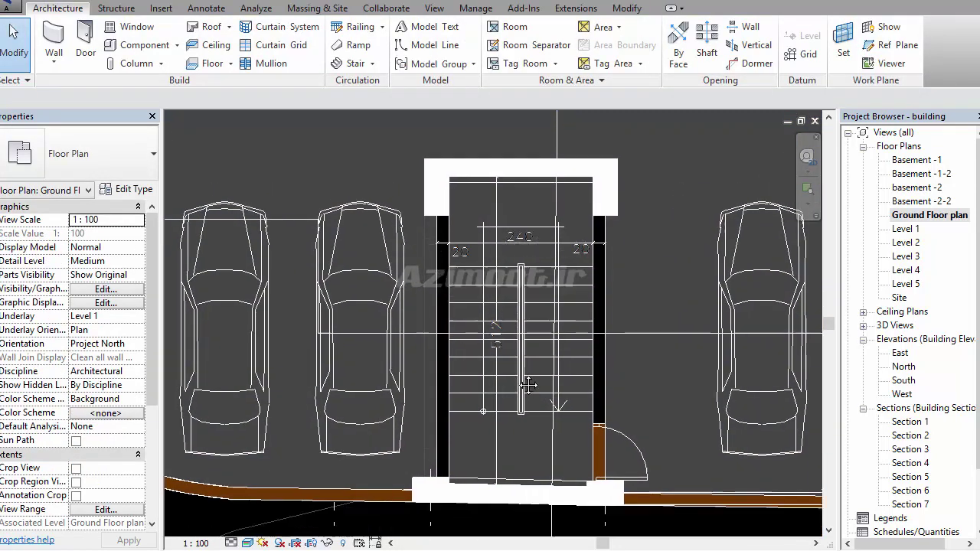
pyautogui.scroll(2, 528, 345)
pyautogui.scroll(-3, 541, 320)
pyautogui.scroll(2, 491, 322)
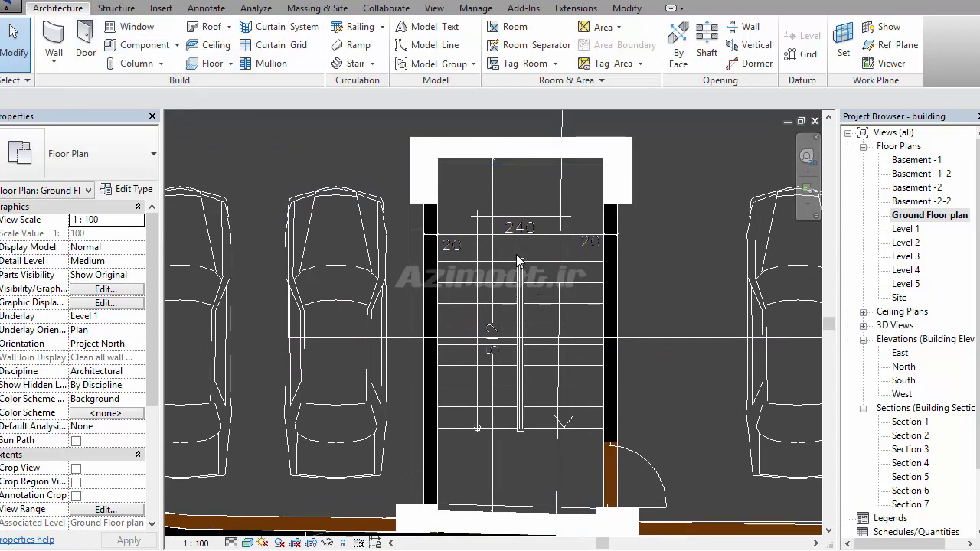
pyautogui.doubleClick(900, 369)
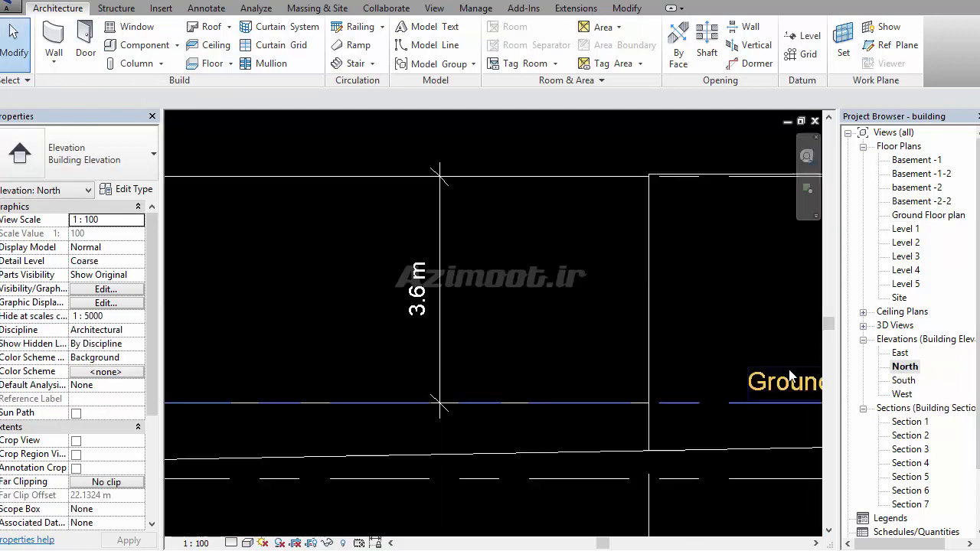
pyautogui.scroll(-2, 419, 303)
pyautogui.scroll(-1, 420, 302)
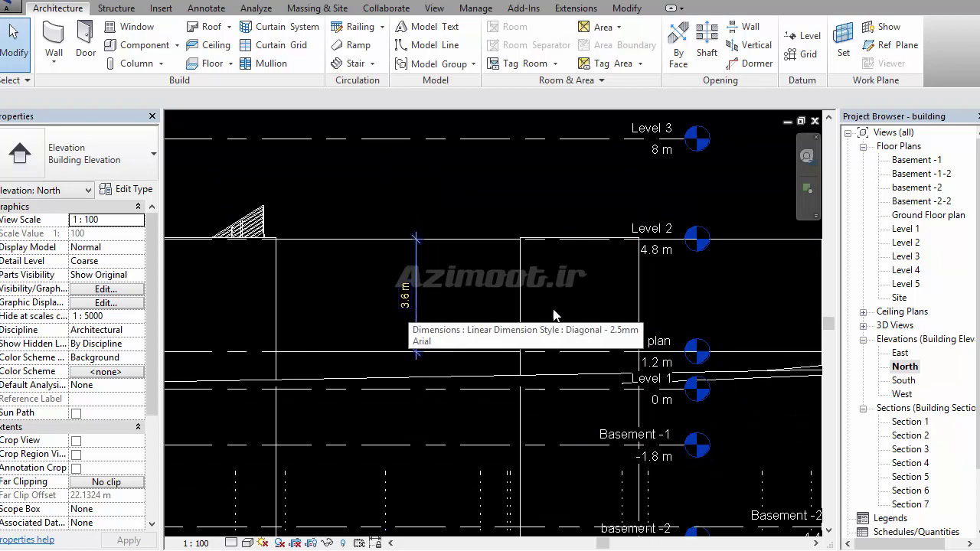
pyautogui.doubleClick(922, 218)
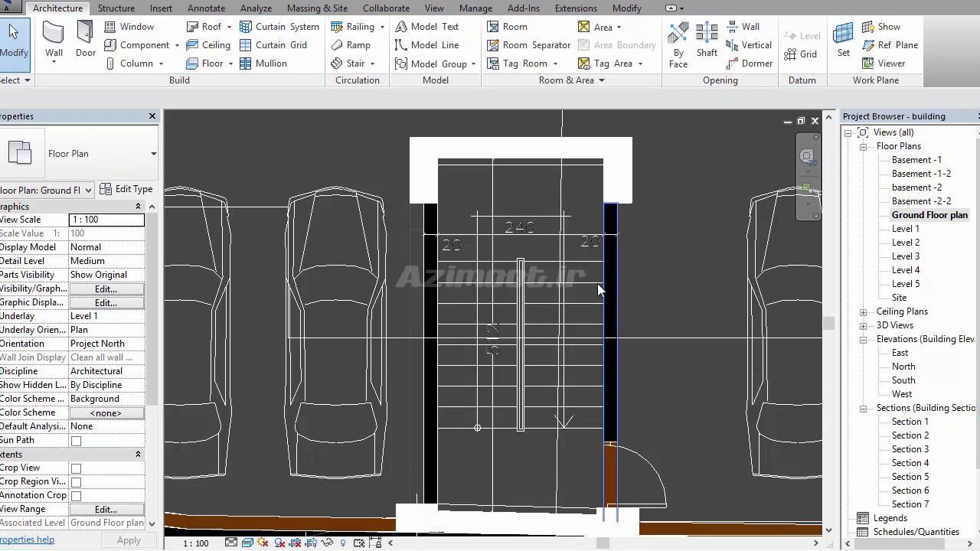
# Start a Stair by Sketch with Boundary drawing and open the 190mm max riser 250mm going 2 type settings
pyautogui.click(373, 65)
pyautogui.click(365, 122)
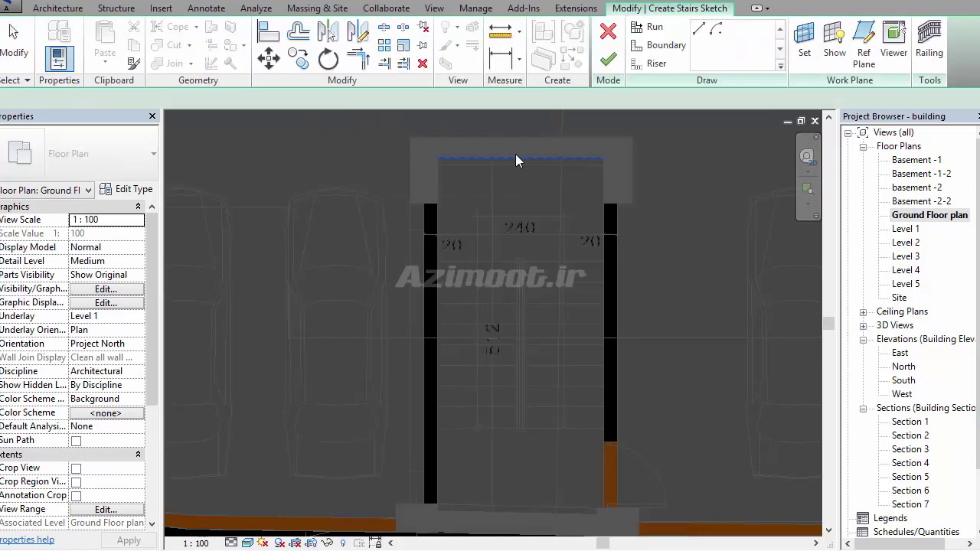
pyautogui.click(662, 45)
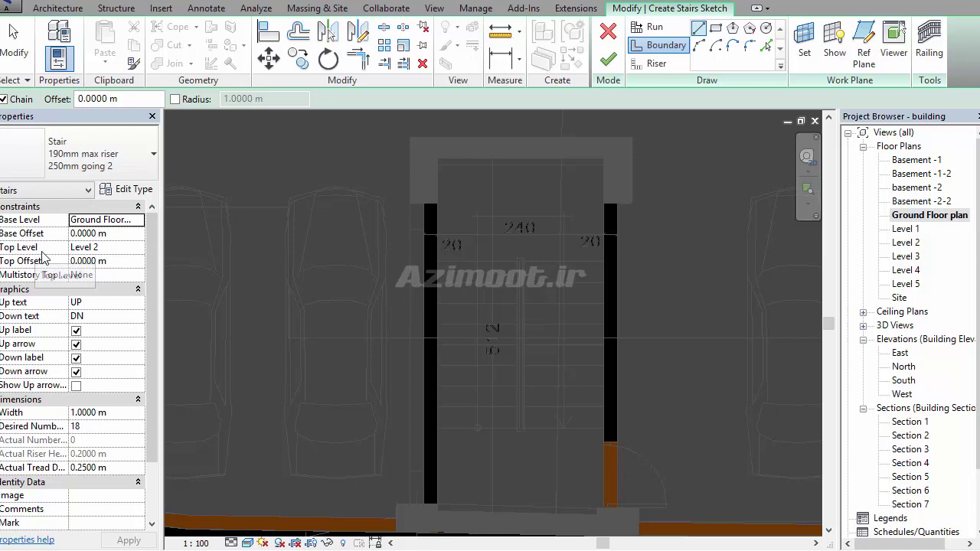
pyautogui.click(127, 192)
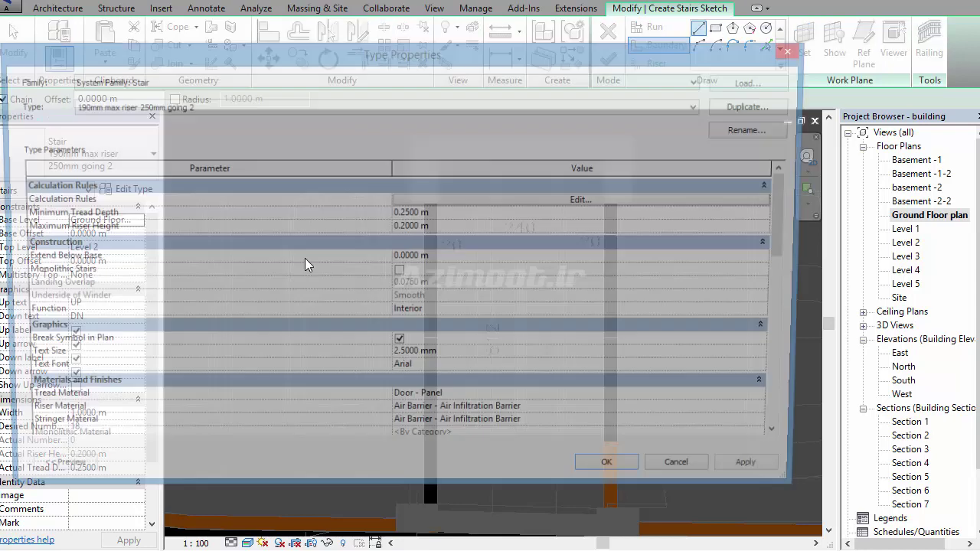
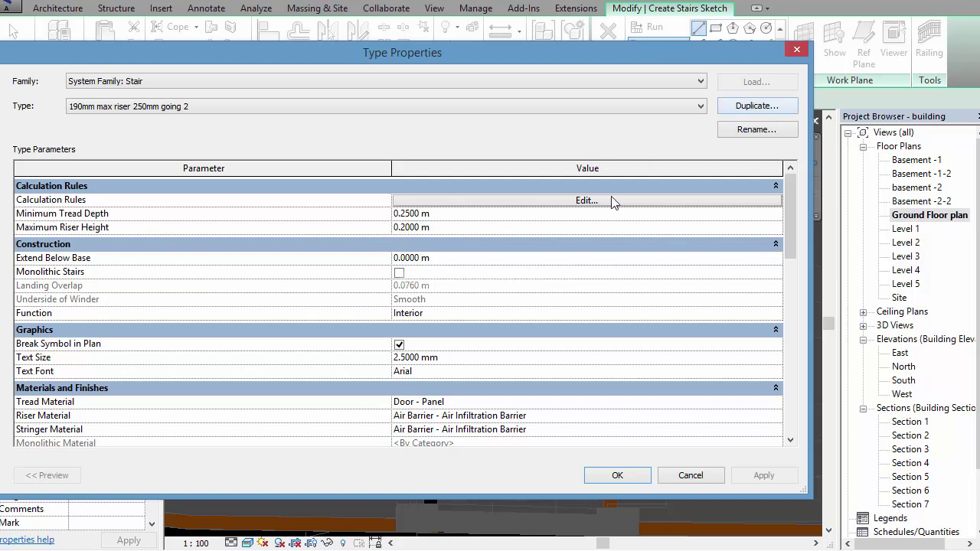
# Keep the stair type unchanged and bring up Calculator showing a 0.2 m riser (3.6 / 18)
pyautogui.click(690, 477)
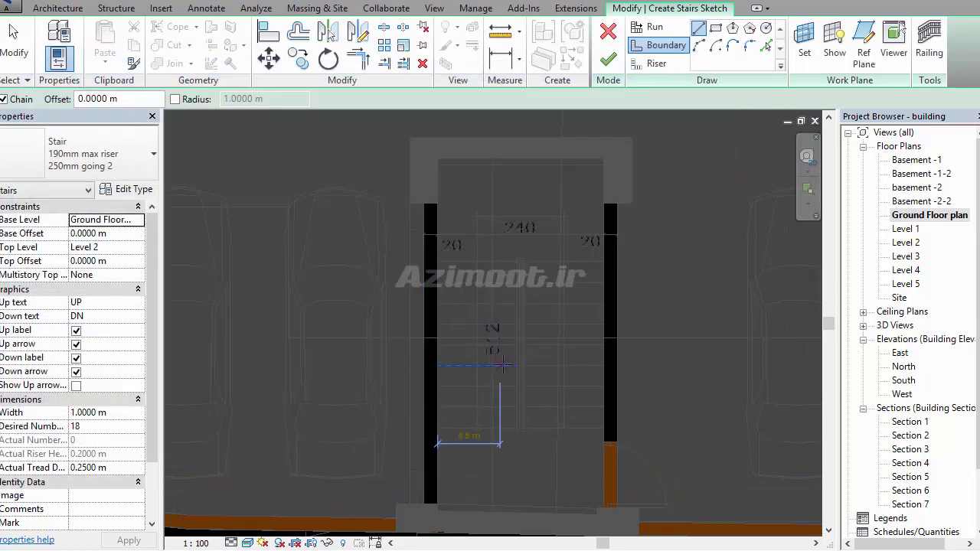
pyautogui.scroll(2, 493, 412)
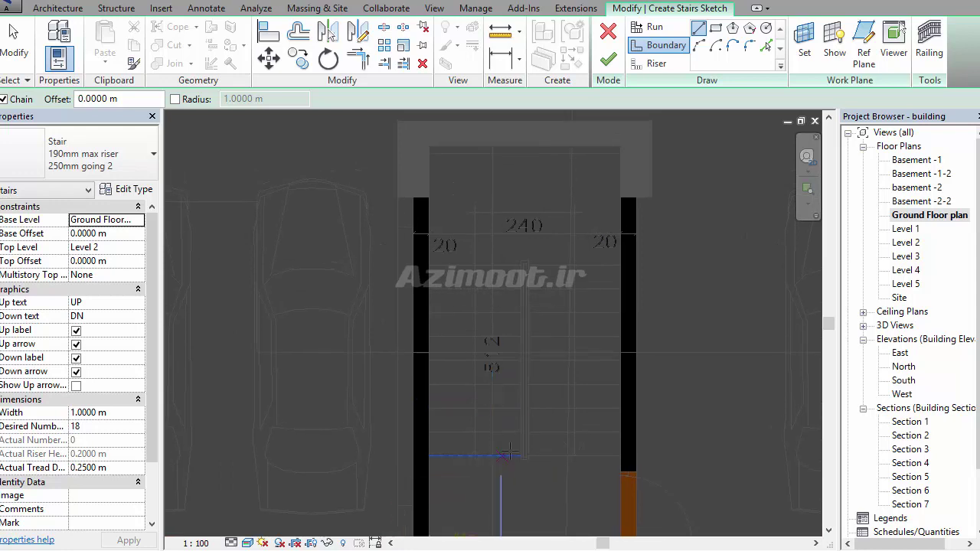
pyautogui.hotkey('alt', 'Tab')
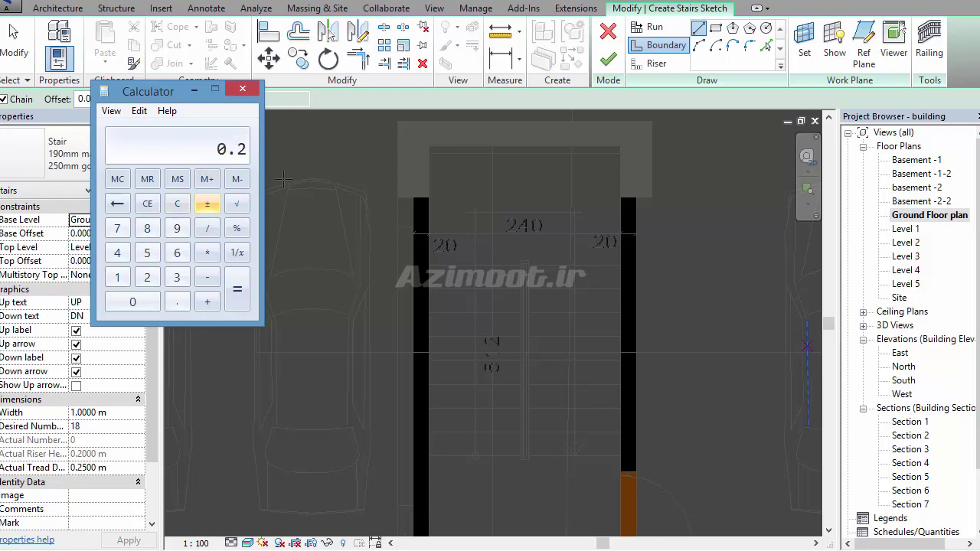
# Minimize Calculator and draw the top landing's boundary edge across the stairwell
pyautogui.click(196, 91)
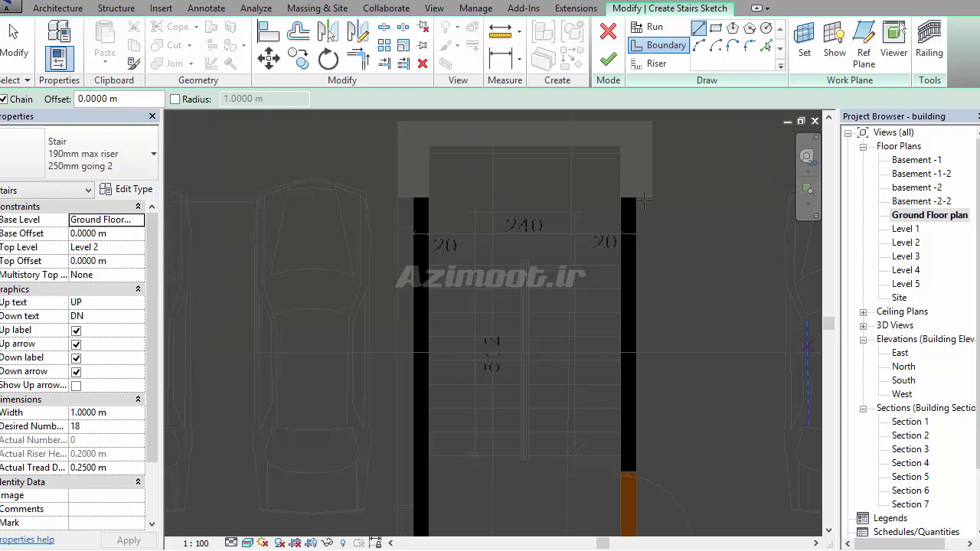
pyautogui.moveTo(481, 302); pyautogui.dragTo(460, 429, button='middle')
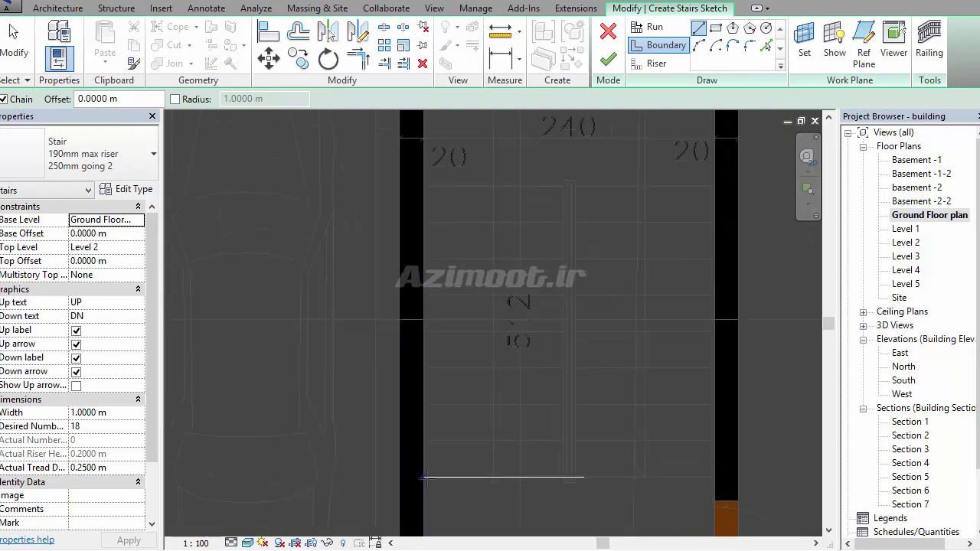
pyautogui.scroll(-2, 467, 499)
pyautogui.scroll(2, 434, 298)
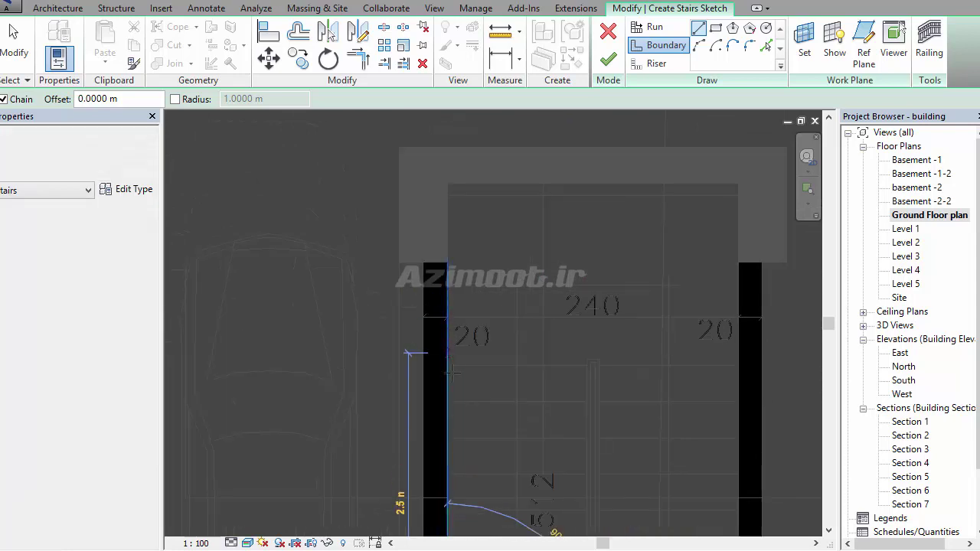
pyautogui.click(448, 184)
pyautogui.click(739, 184)
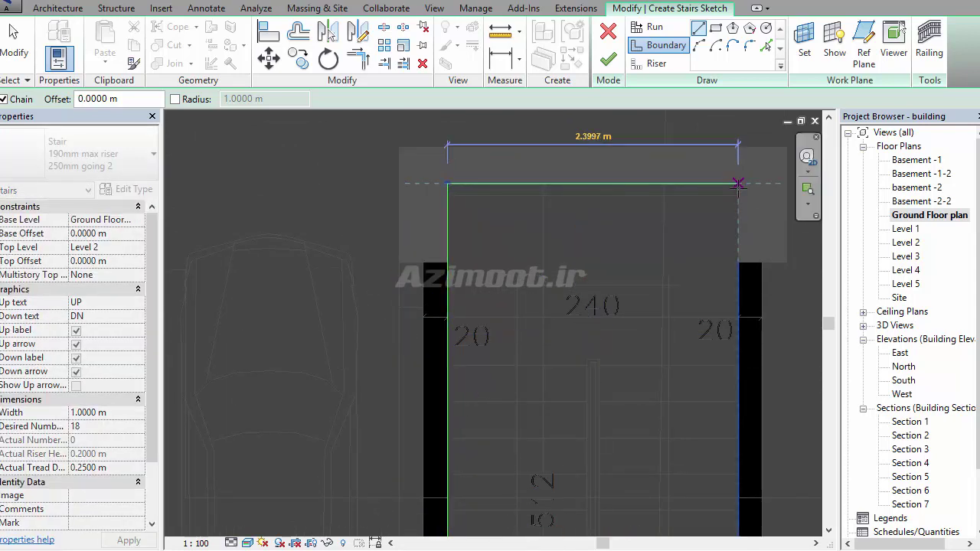
# Continue the boundary down the right side, along the bottom and into the corner between the runs
pyautogui.scroll(-1, 676, 155)
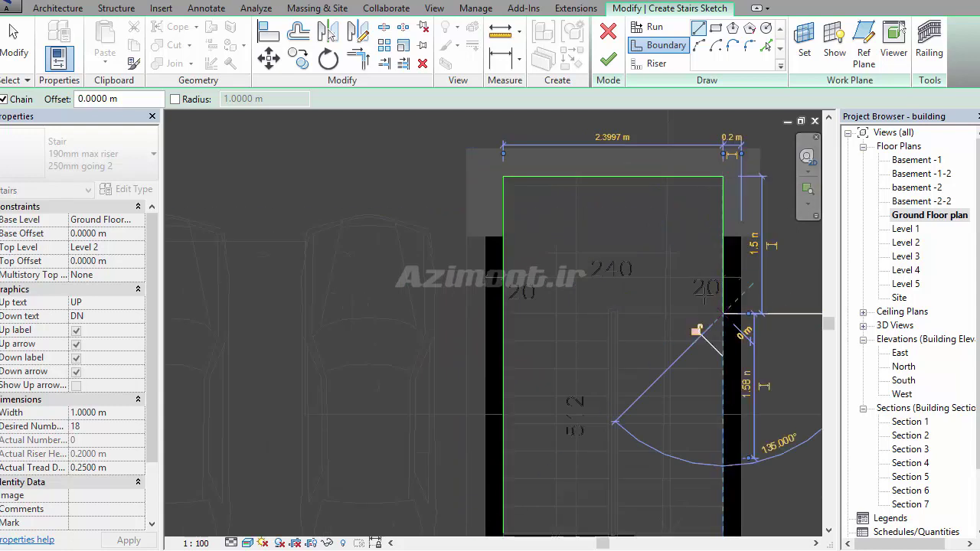
pyautogui.scroll(-2, 689, 327)
pyautogui.scroll(2, 689, 459)
pyautogui.click(701, 409)
pyautogui.scroll(2, 635, 421)
pyautogui.click(576, 476)
pyautogui.scroll(-1, 647, 458)
pyautogui.scroll(3, 612, 222)
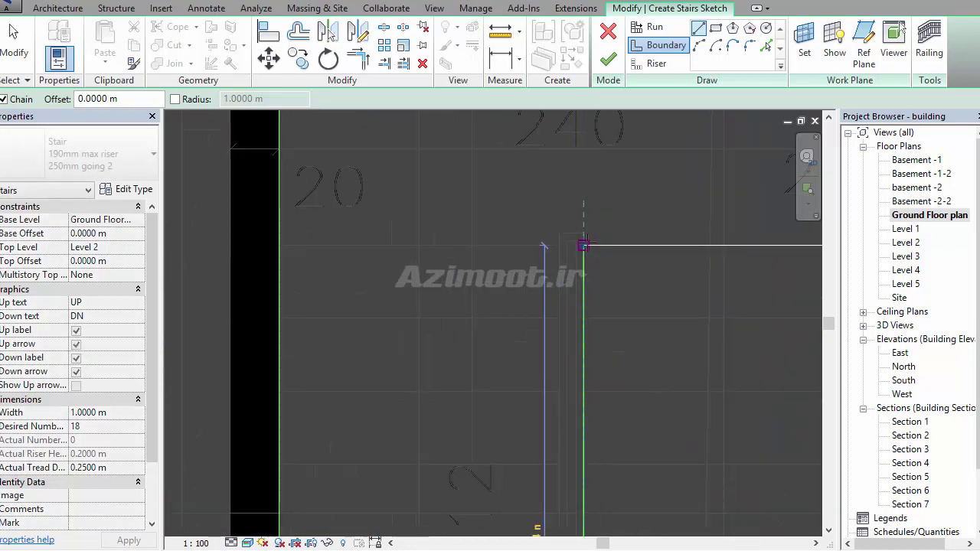
pyautogui.scroll(-2, 582, 276)
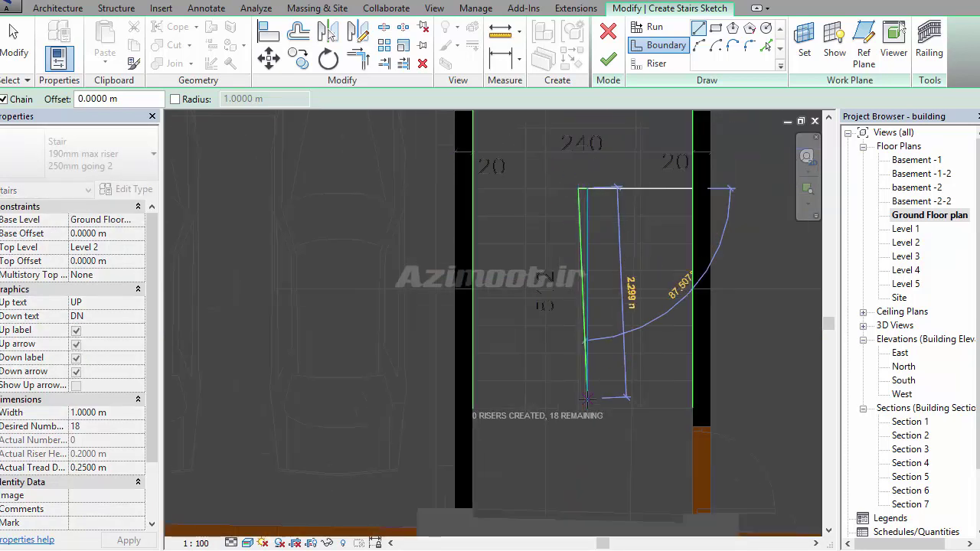
pyautogui.scroll(2, 566, 383)
pyautogui.click(563, 418)
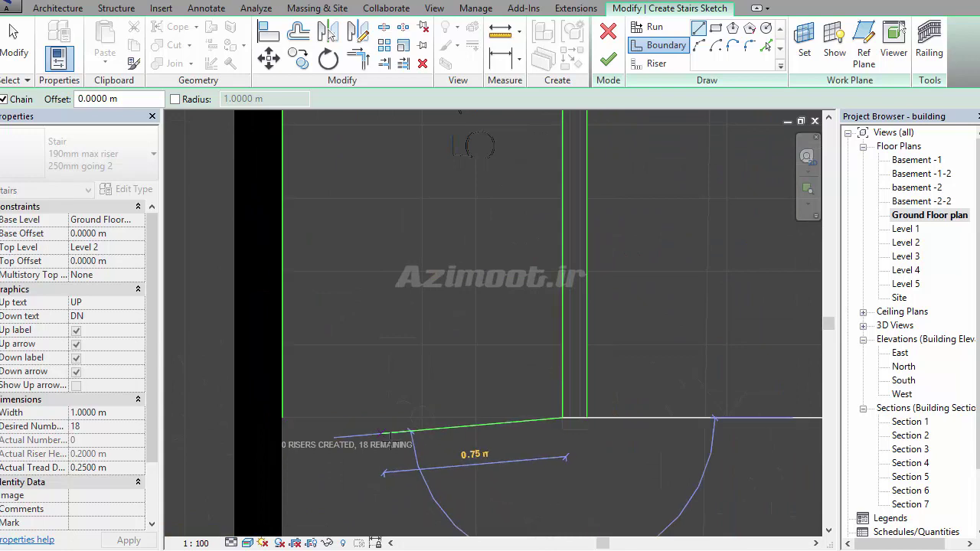
# Place riser lines up the first run toward the landing
pyautogui.click(651, 63)
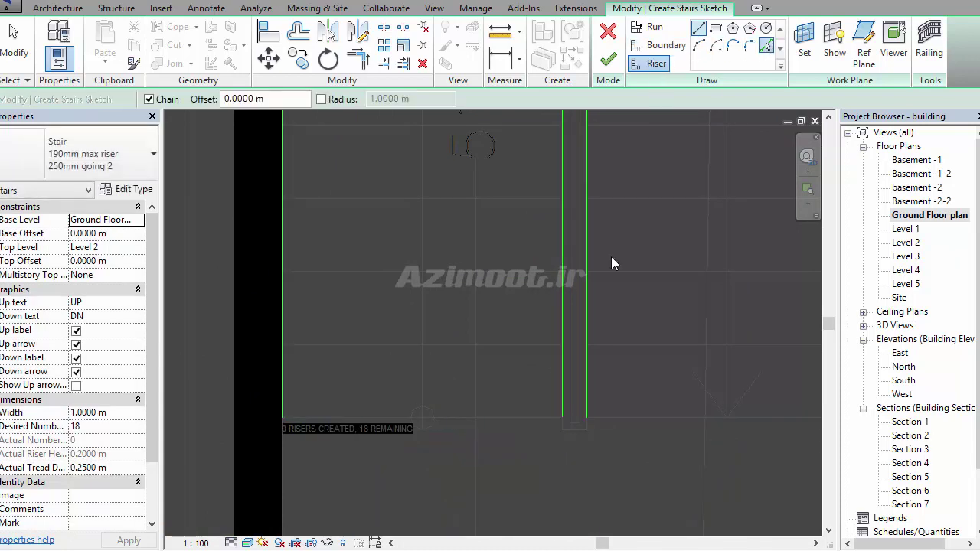
pyautogui.click(513, 421)
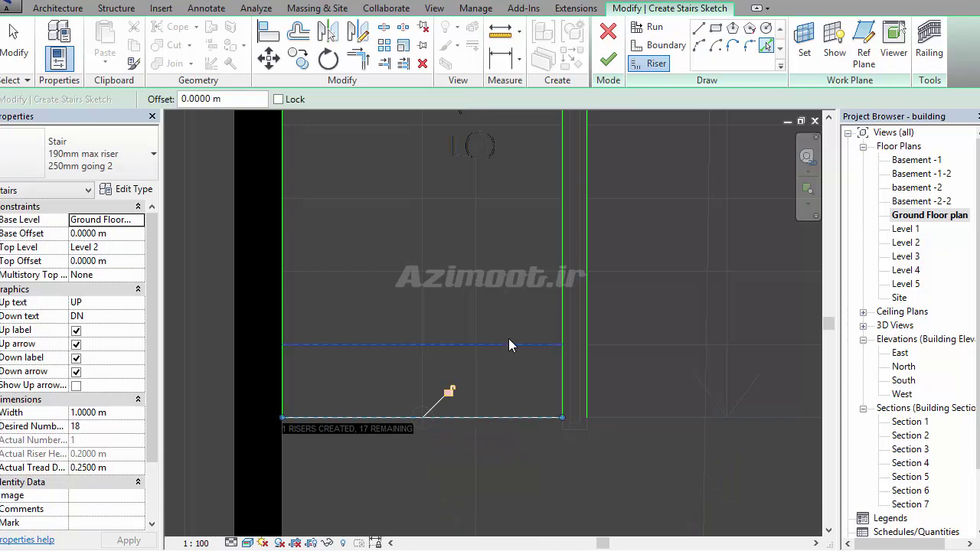
pyautogui.click(510, 344)
pyautogui.click(540, 316)
pyautogui.click(543, 240)
pyautogui.click(550, 195)
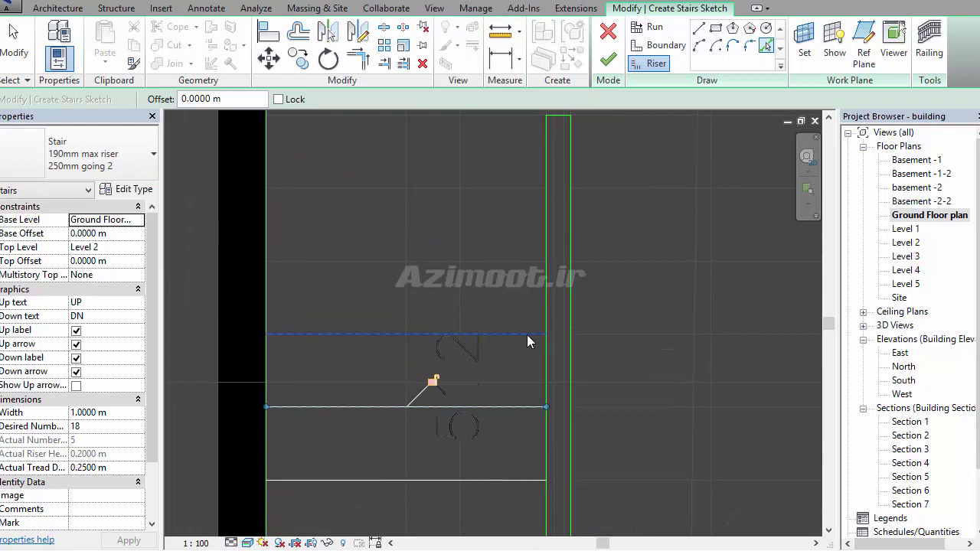
pyautogui.click(533, 201)
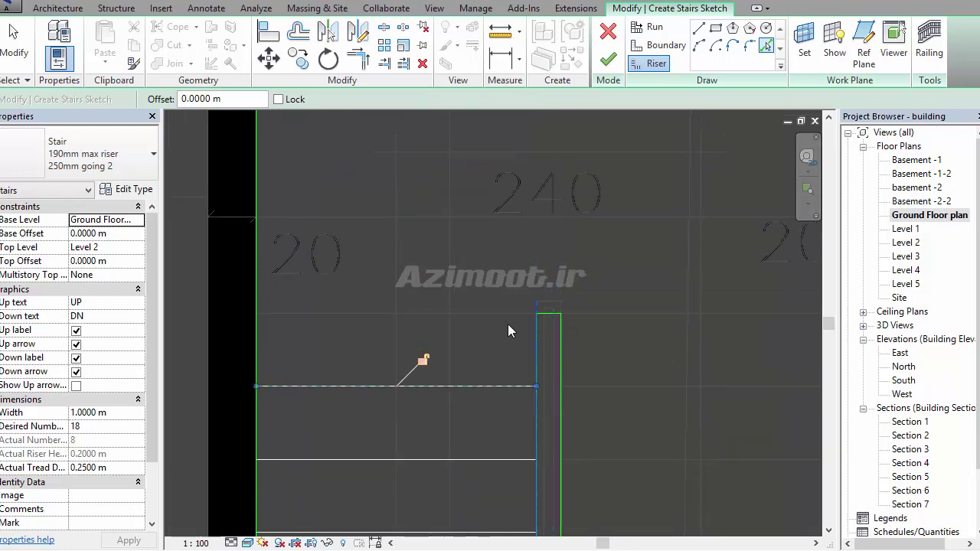
# Place the remaining risers on the second run, completing all 18 with none remaining
pyautogui.click(606, 316)
pyautogui.click(615, 386)
pyautogui.click(613, 291)
pyautogui.click(613, 315)
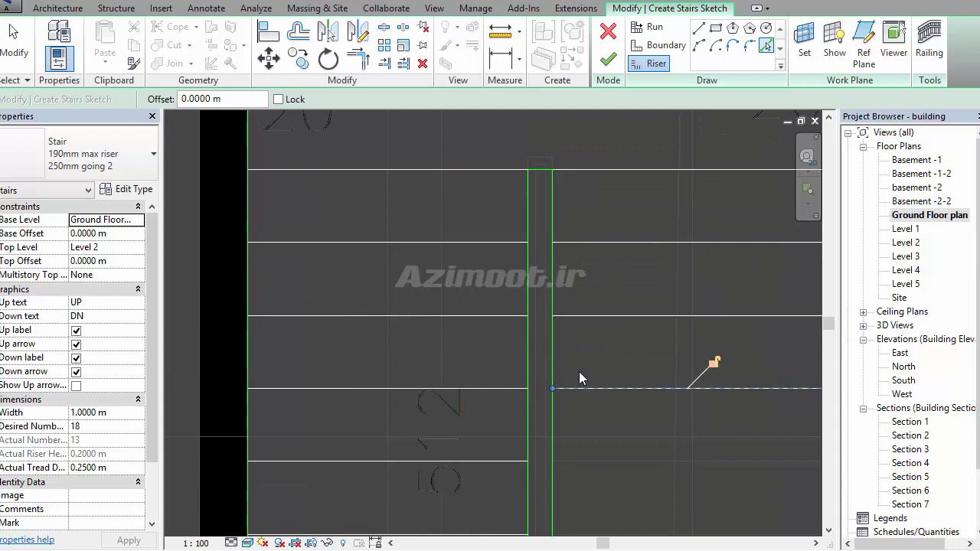
pyautogui.click(585, 424)
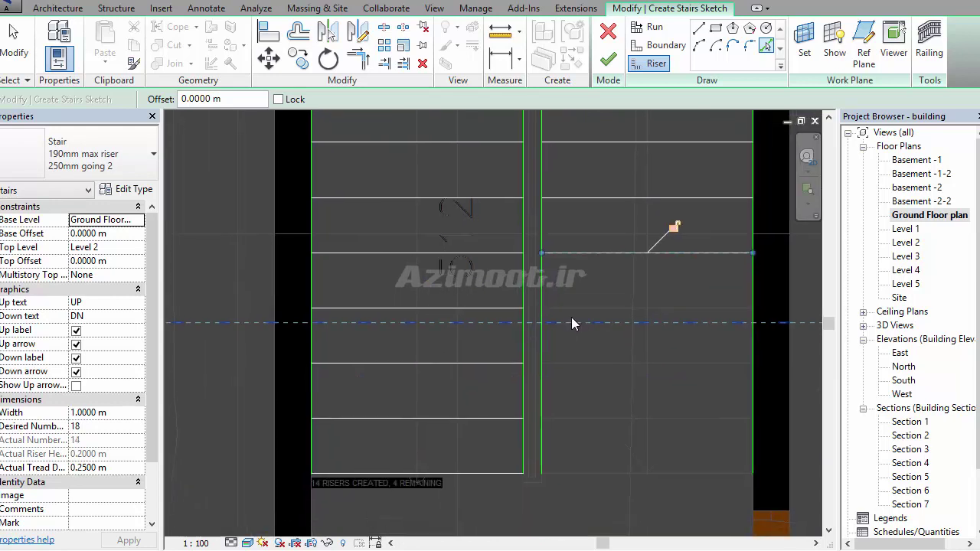
pyautogui.click(574, 316)
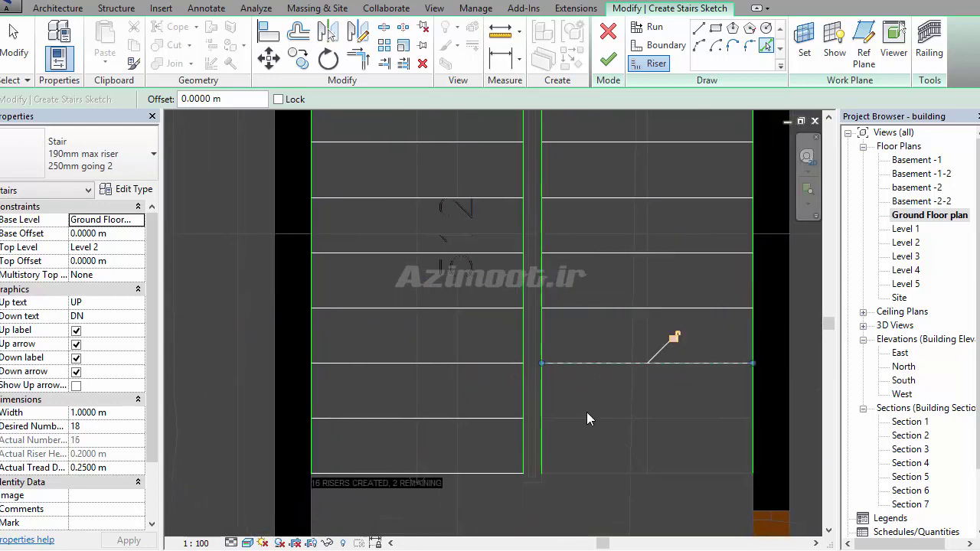
pyautogui.click(586, 416)
pyautogui.click(590, 478)
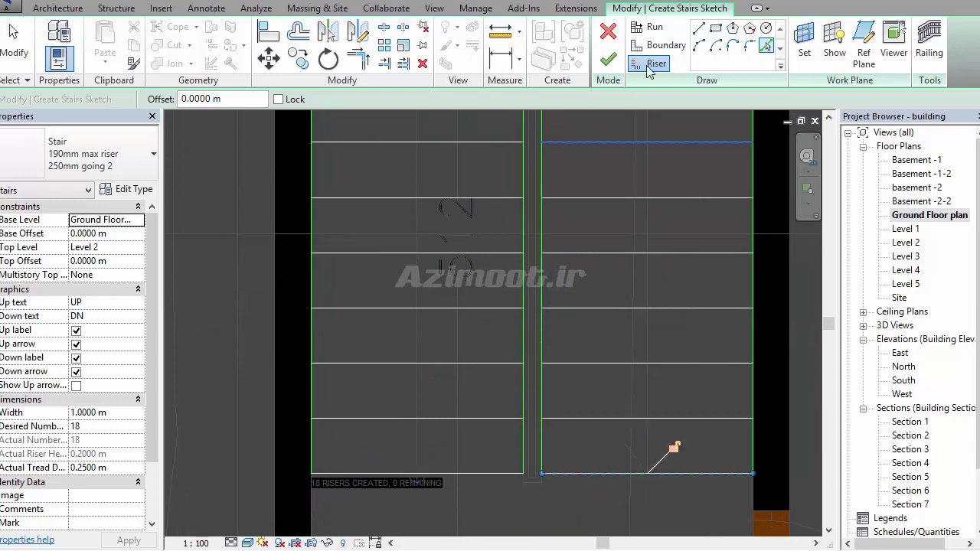
# Finish the stair sketch with the green check
pyautogui.click(608, 60)
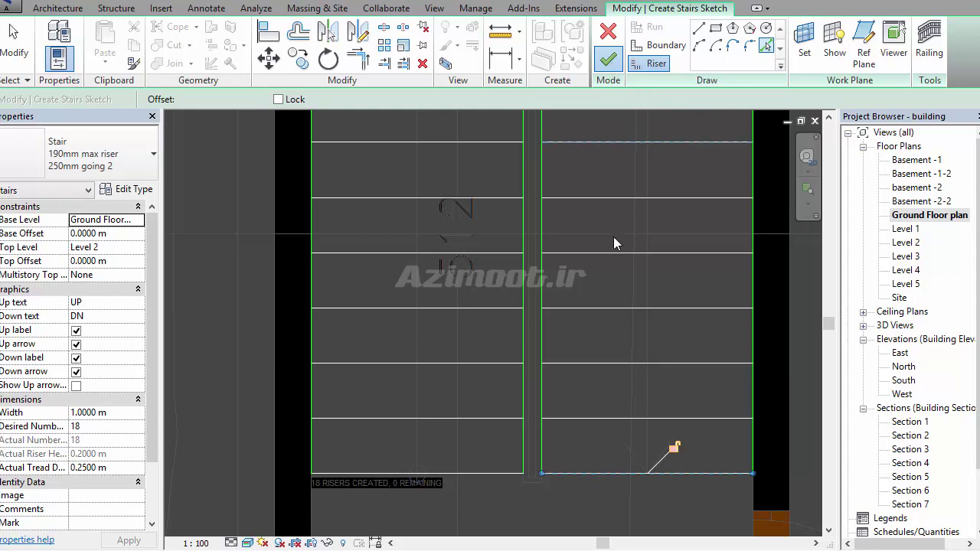
pyautogui.scroll(-3, 444, 329)
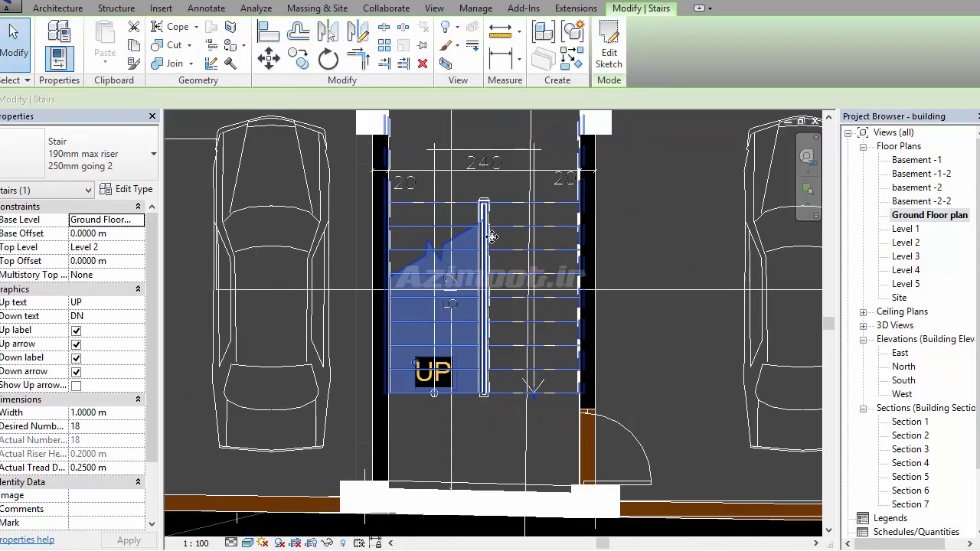
pyautogui.scroll(-3, 492, 236)
pyautogui.scroll(1, 515, 473)
pyautogui.scroll(1, 515, 473)
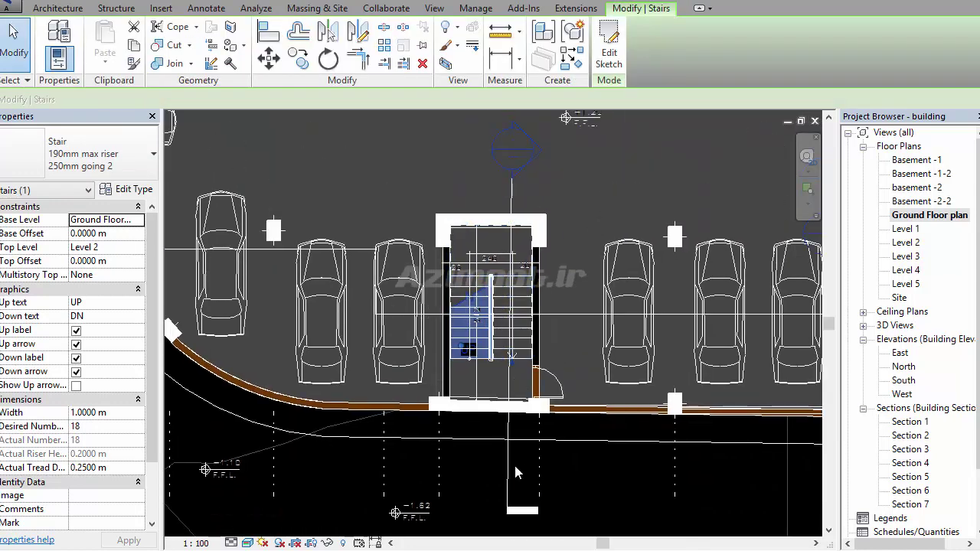
# Open Section 7 through the stairwell to check the new stair
pyautogui.click(511, 472)
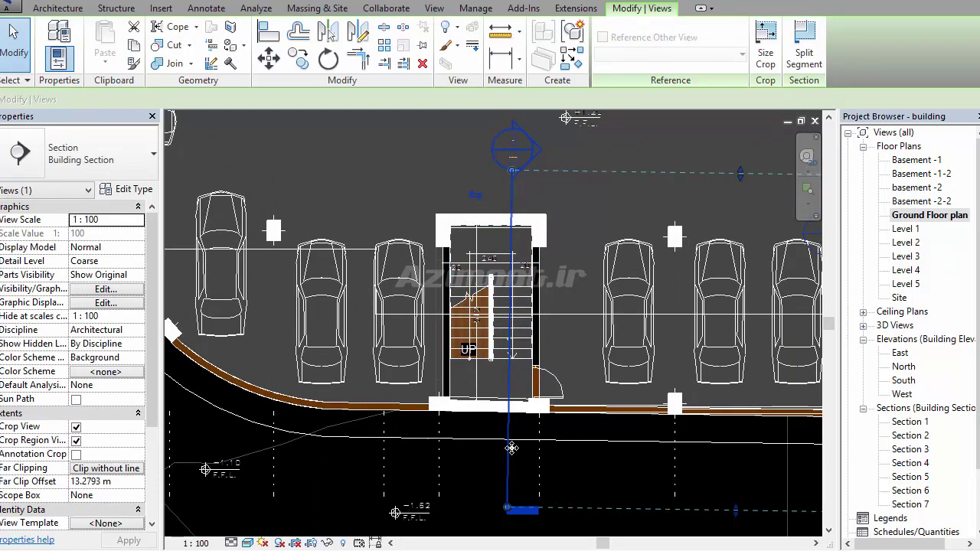
pyautogui.rightClick(511, 451)
pyautogui.click(566, 138)
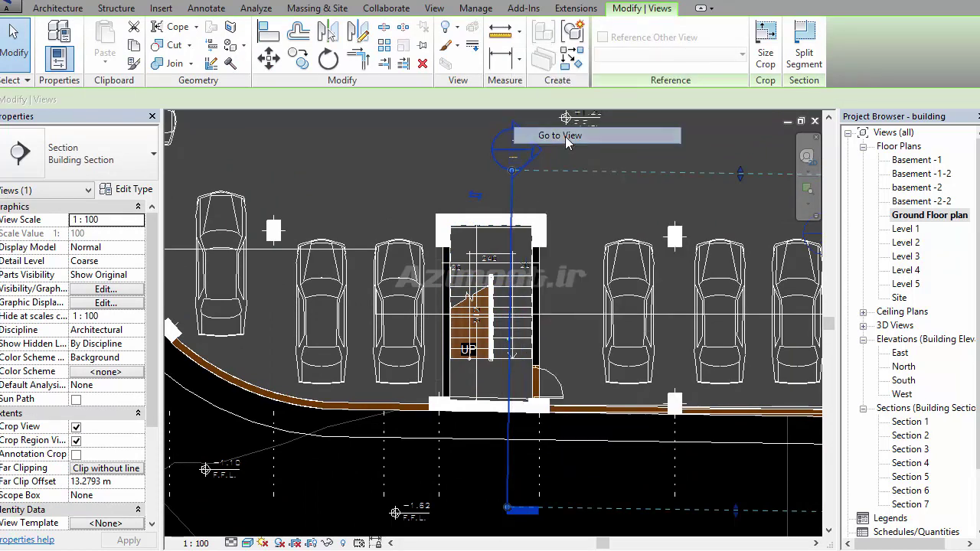
pyautogui.moveTo(446, 242); pyautogui.dragTo(487, 299, button='middle')
pyautogui.scroll(4, 425, 187)
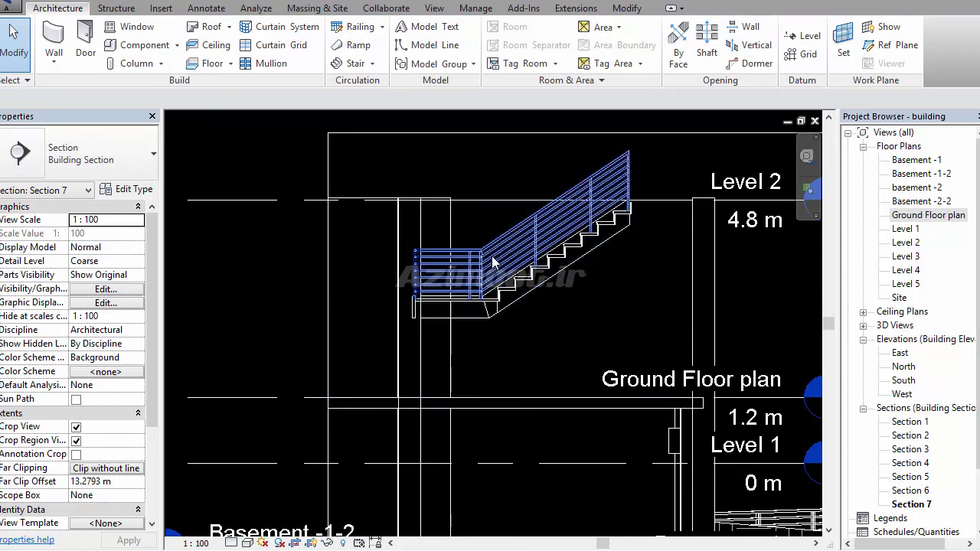
# In 3D, check the stair's type (190mm max riser 250mm going 2), then deselect it and review the ground floor
pyautogui.press('3')
pyautogui.press('d')
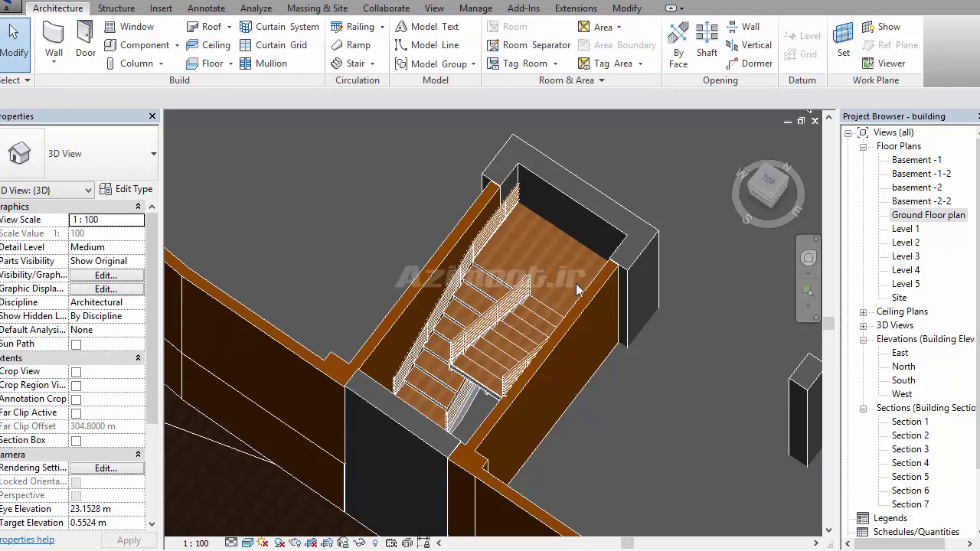
pyautogui.scroll(3, 567, 195)
pyautogui.scroll(-2, 488, 369)
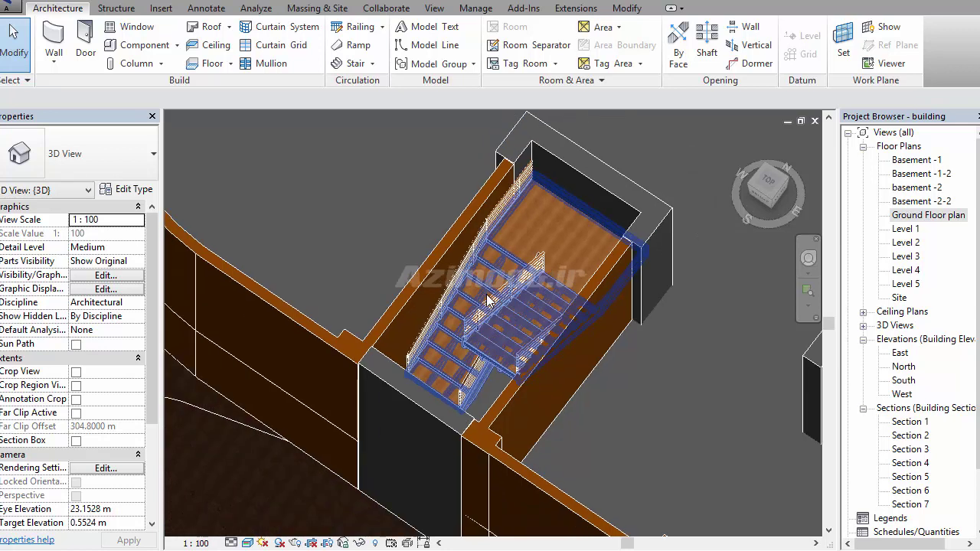
pyautogui.scroll(-2, 488, 369)
pyautogui.scroll(-2, 580, 339)
pyautogui.scroll(3, 609, 228)
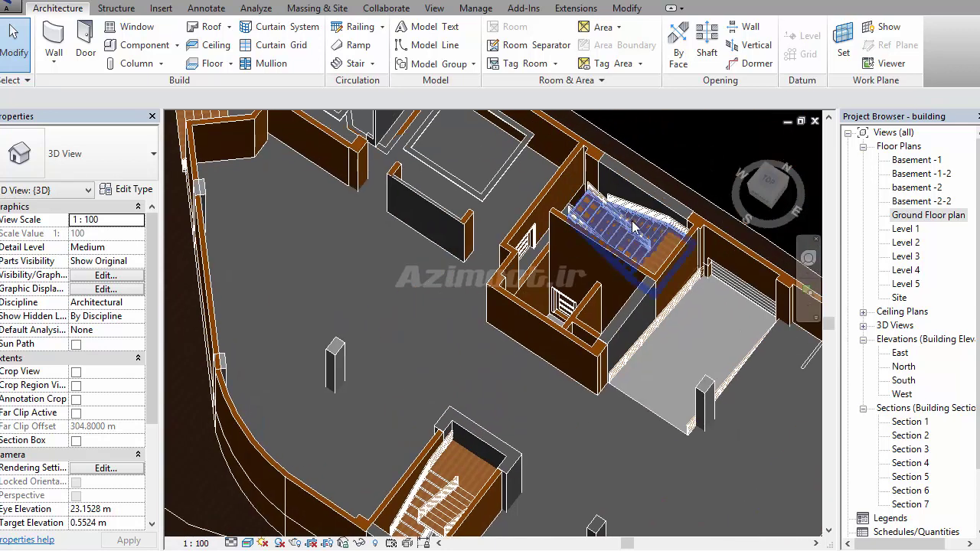
pyautogui.click(663, 243)
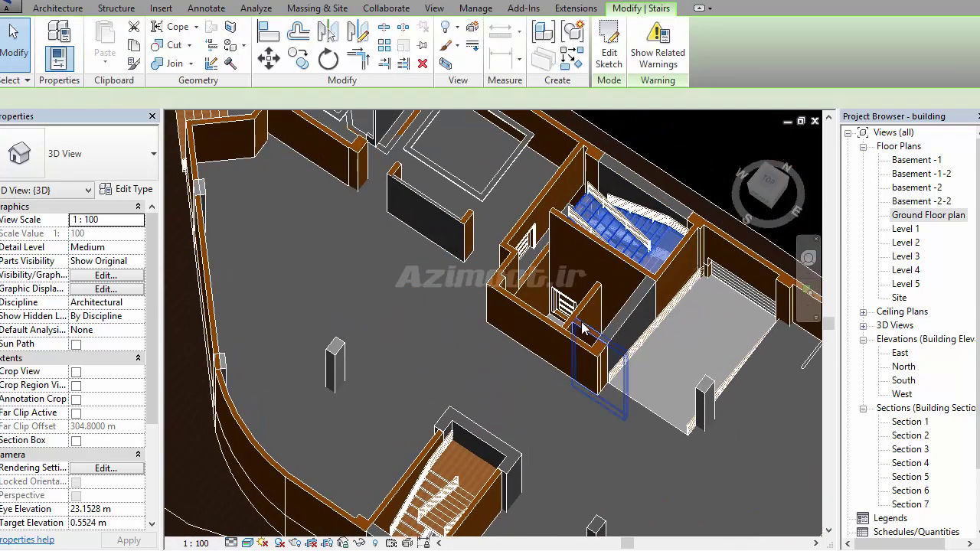
pyautogui.click(141, 169)
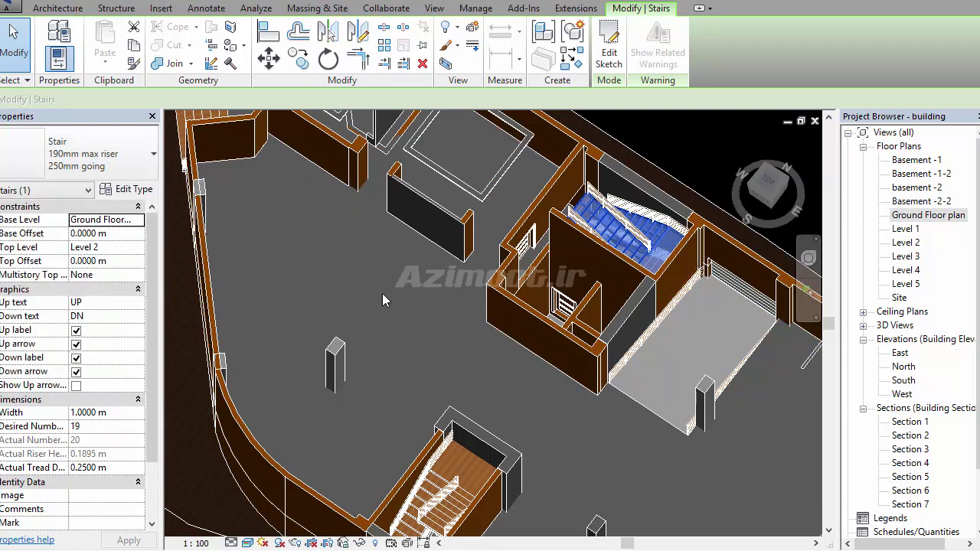
pyautogui.scroll(3, 607, 245)
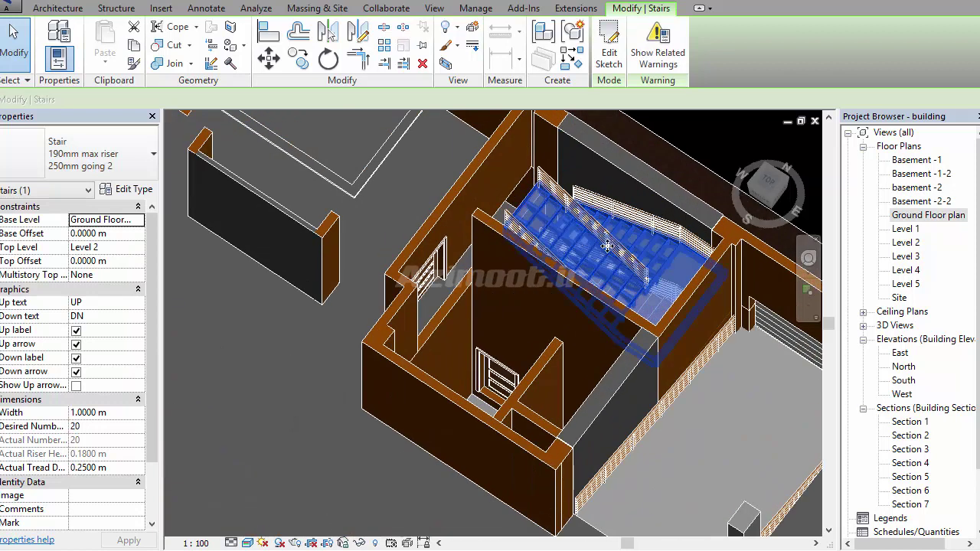
pyautogui.press('Escape')
pyautogui.scroll(-3, 475, 291)
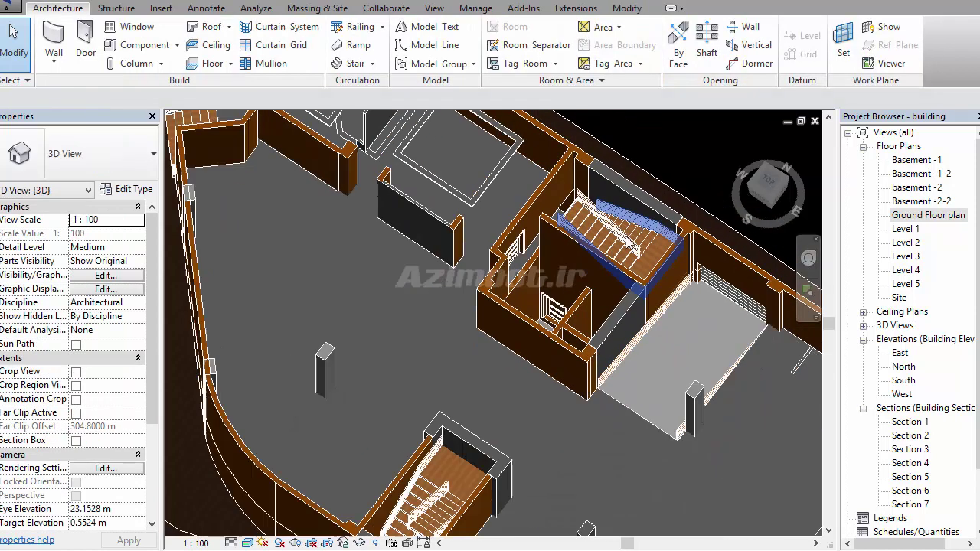
pyautogui.scroll(-2, 458, 322)
pyautogui.moveTo(499, 347); pyautogui.dragTo(477, 412, button='middle')
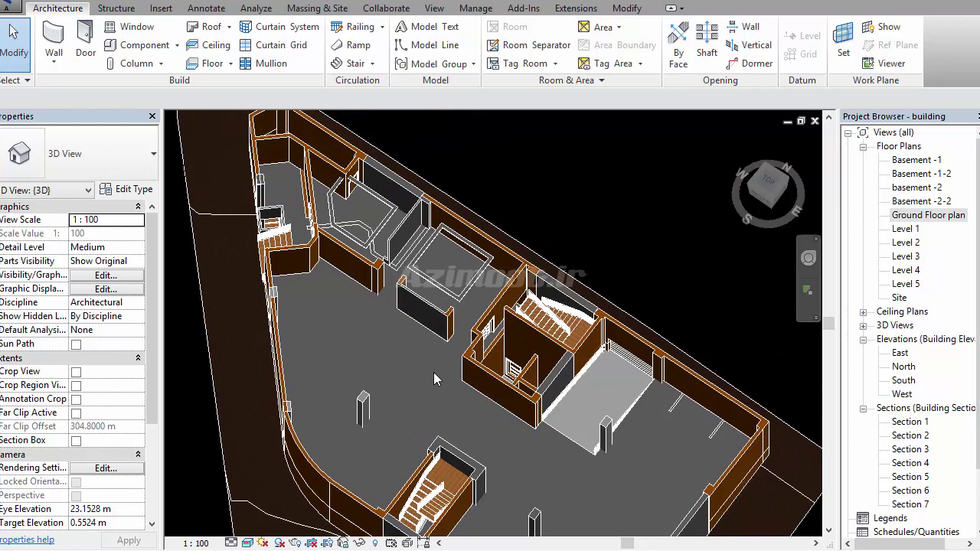
# In the Ground Floor plan, frame the stairwell and elevators and start a Floor with the Line tool
pyautogui.doubleClick(919, 217)
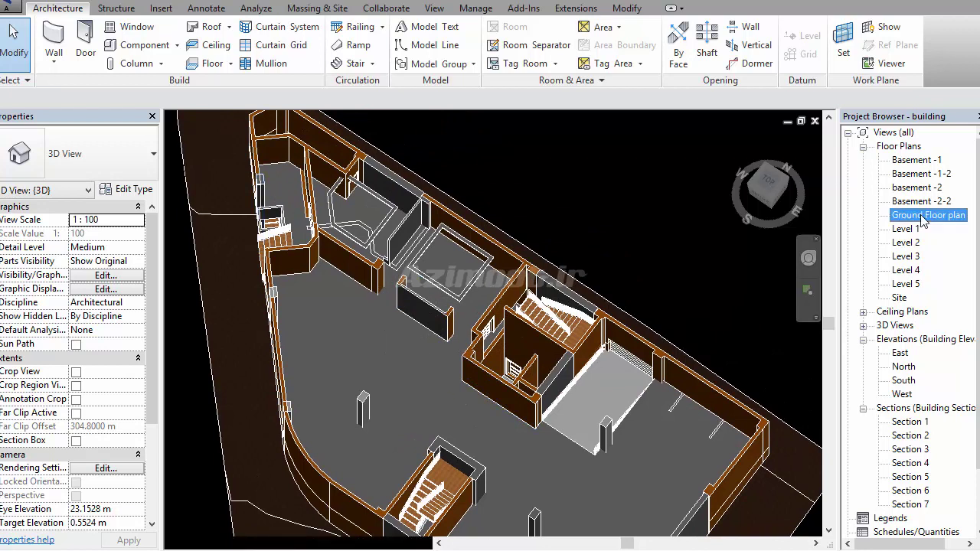
pyautogui.moveTo(555, 341); pyautogui.dragTo(562, 381, button='middle')
pyautogui.scroll(-3, 562, 376)
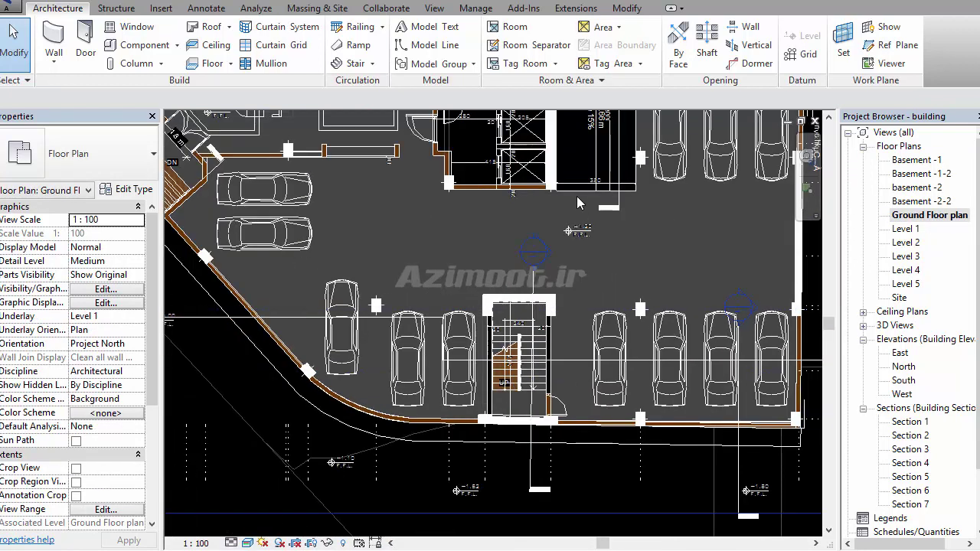
pyautogui.scroll(2, 484, 367)
pyautogui.scroll(2, 484, 367)
pyautogui.scroll(1, 484, 367)
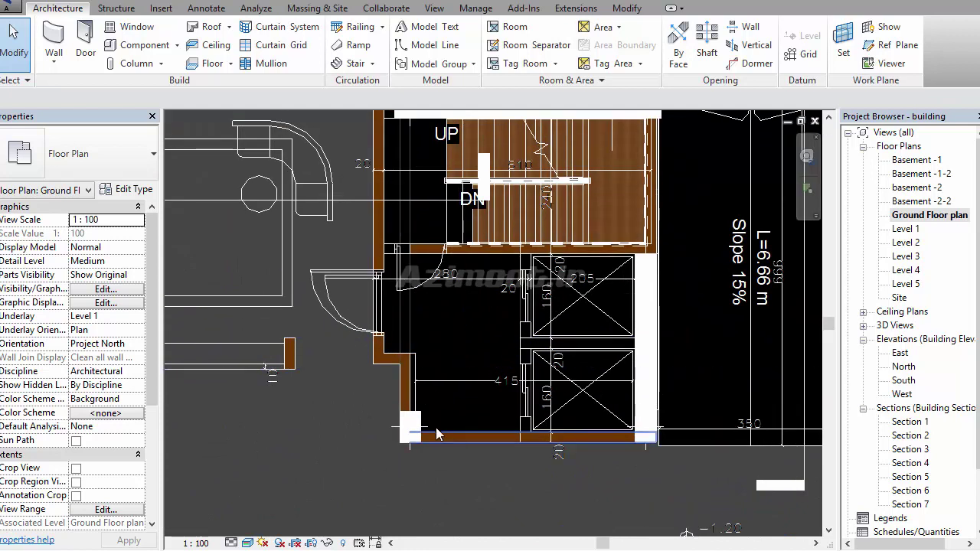
pyautogui.moveTo(427, 303); pyautogui.dragTo(449, 382, button='middle')
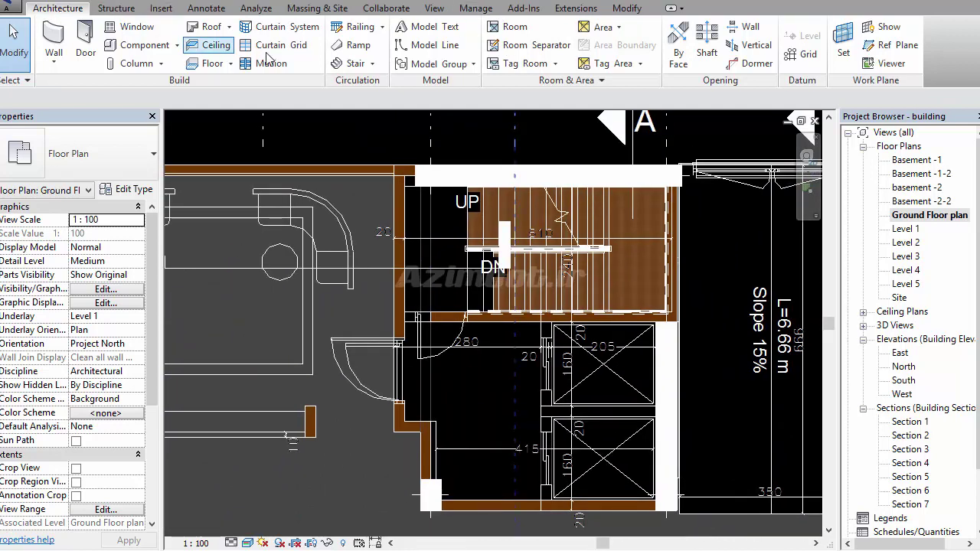
pyautogui.click(222, 65)
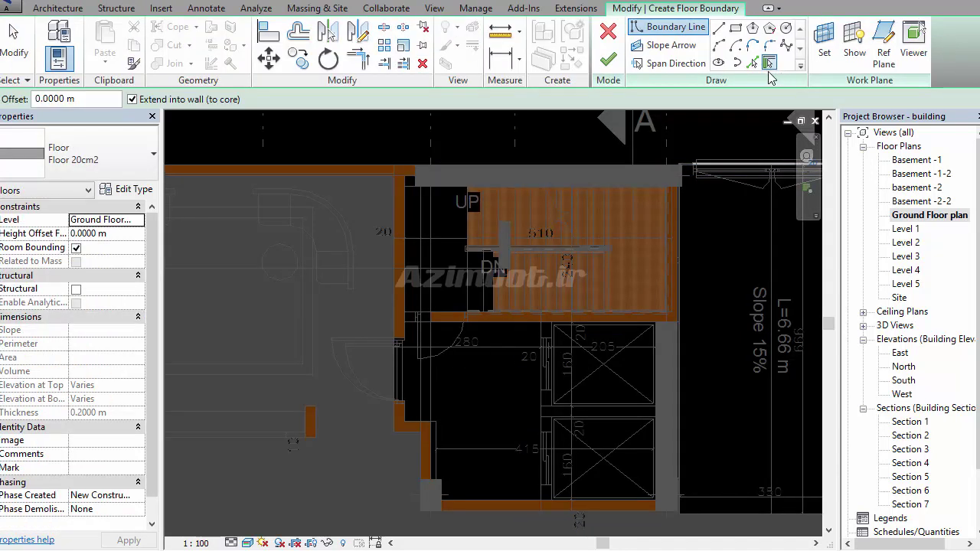
pyautogui.click(719, 31)
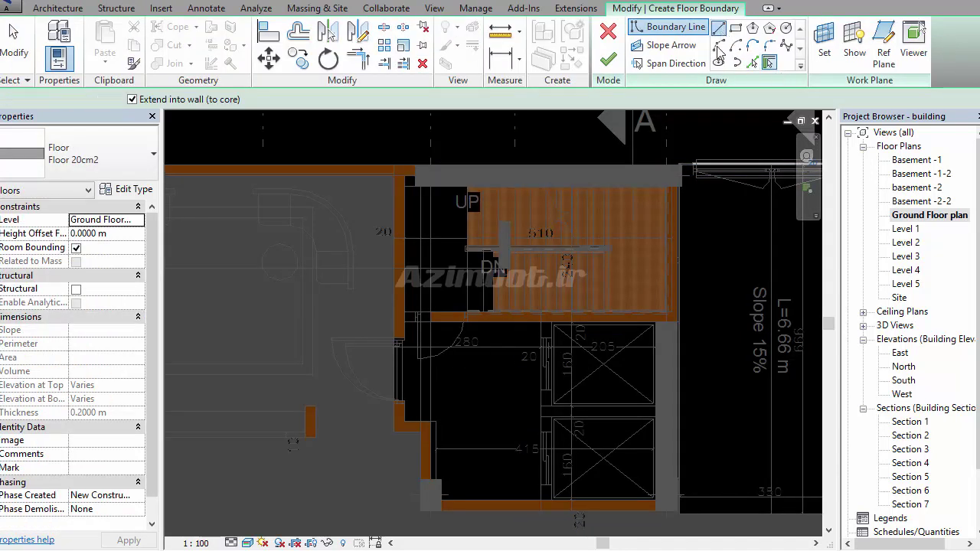
# Sketch the lobby slab boundary between stairwell and elevators, starting with a 1.9 m edge
pyautogui.click(442, 501)
pyautogui.click(540, 501)
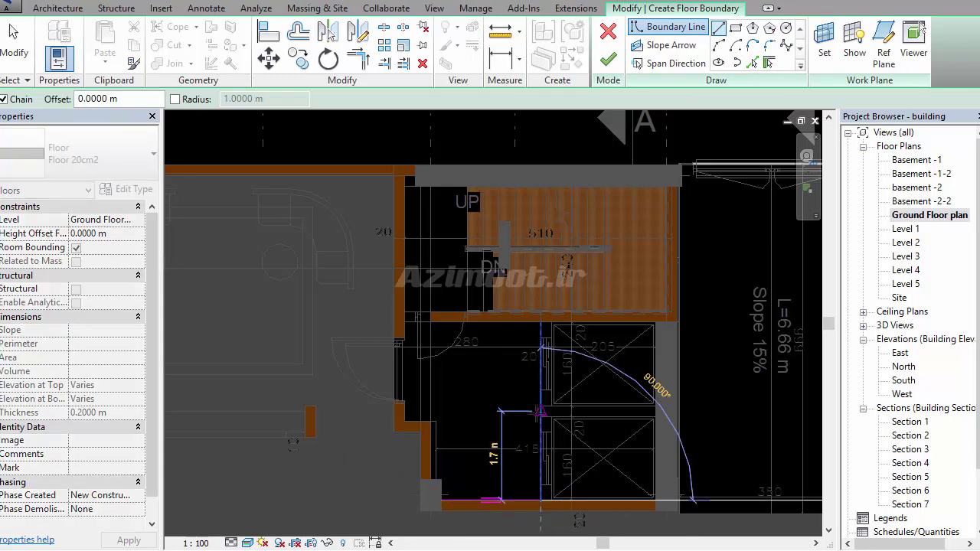
pyautogui.click(540, 322)
pyautogui.scroll(1, 406, 322)
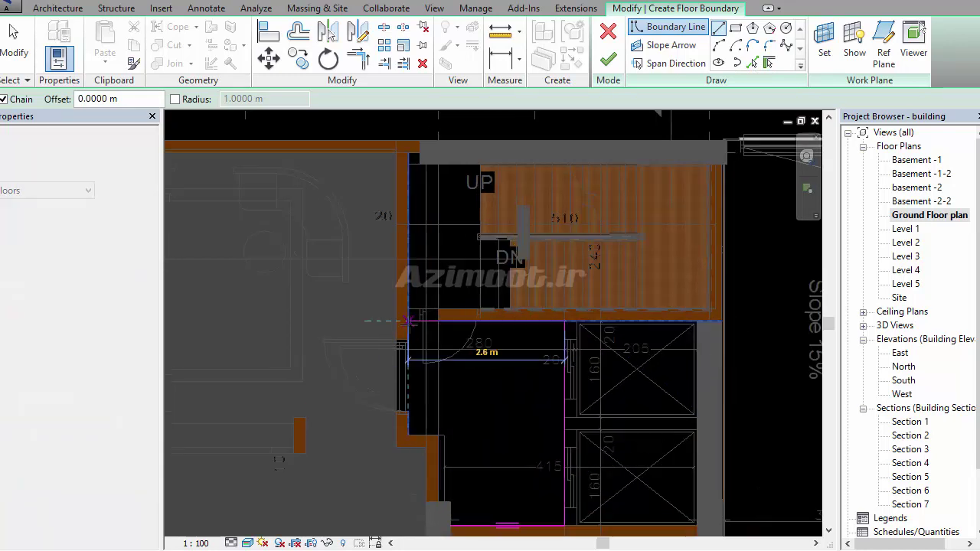
pyautogui.scroll(1, 405, 321)
pyautogui.click(408, 322)
pyautogui.click(408, 453)
pyautogui.click(442, 453)
pyautogui.scroll(1, 443, 529)
pyautogui.click(443, 528)
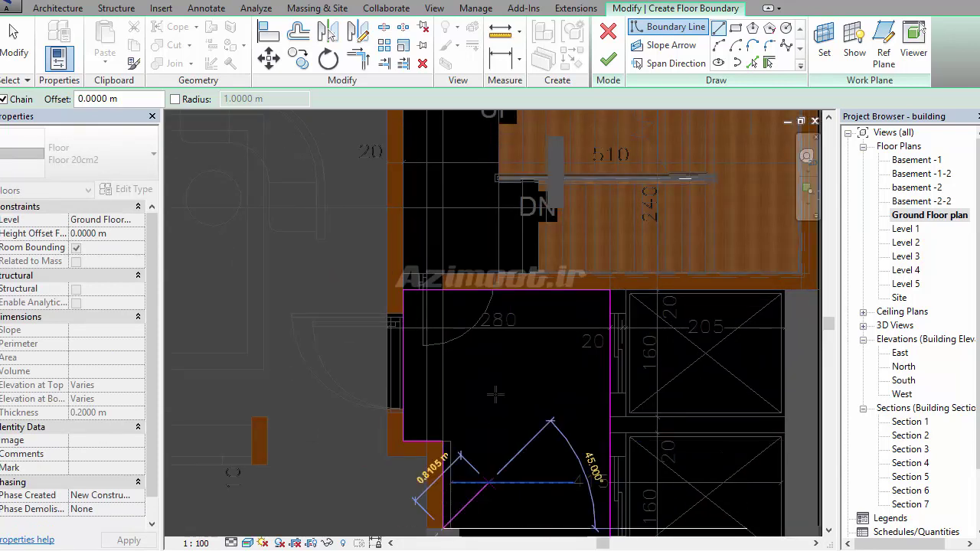
pyautogui.scroll(-1, 451, 506)
pyautogui.scroll(2, 461, 460)
pyautogui.click(461, 461)
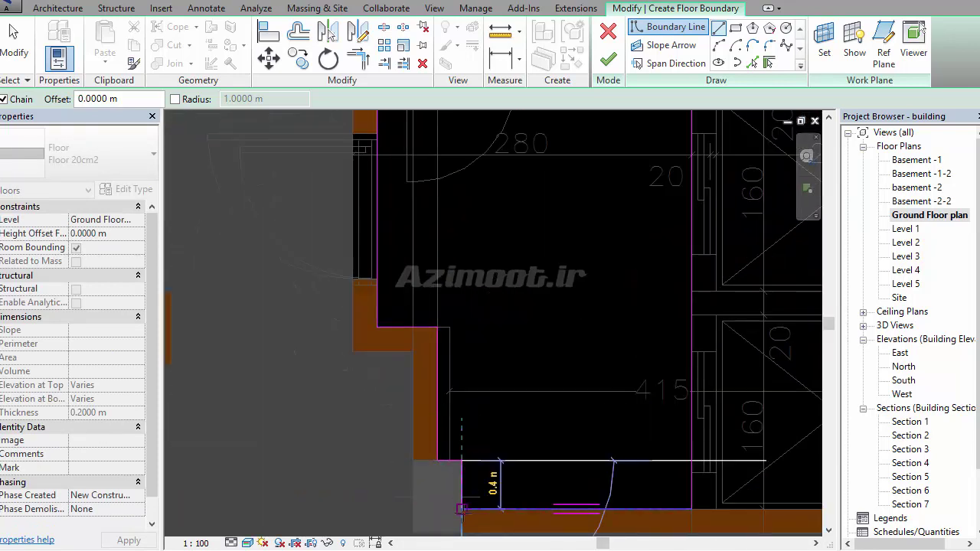
# Finish the 8.010 m² Floor 20cm2 slab, answer the wall-attach prompt, and view it in 3D
pyautogui.click(608, 60)
pyautogui.scroll(-5, 548, 245)
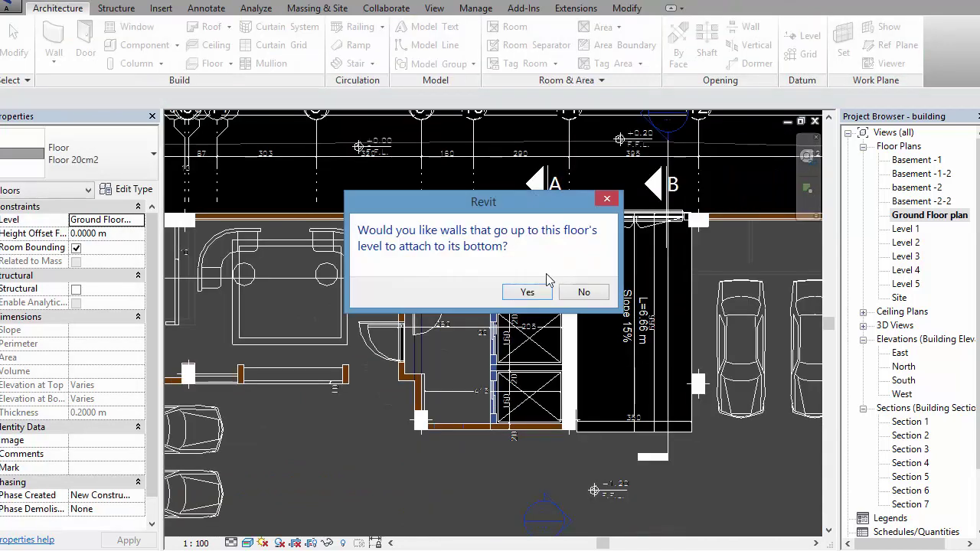
pyautogui.click(584, 295)
pyautogui.scroll(4, 531, 316)
pyautogui.scroll(-1, 538, 325)
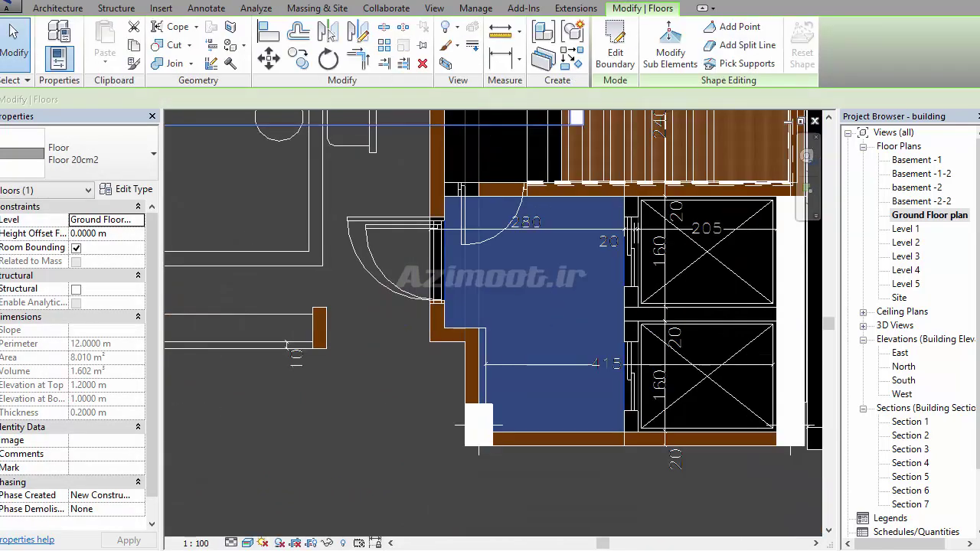
pyautogui.click(255, 3)
pyautogui.scroll(3, 496, 344)
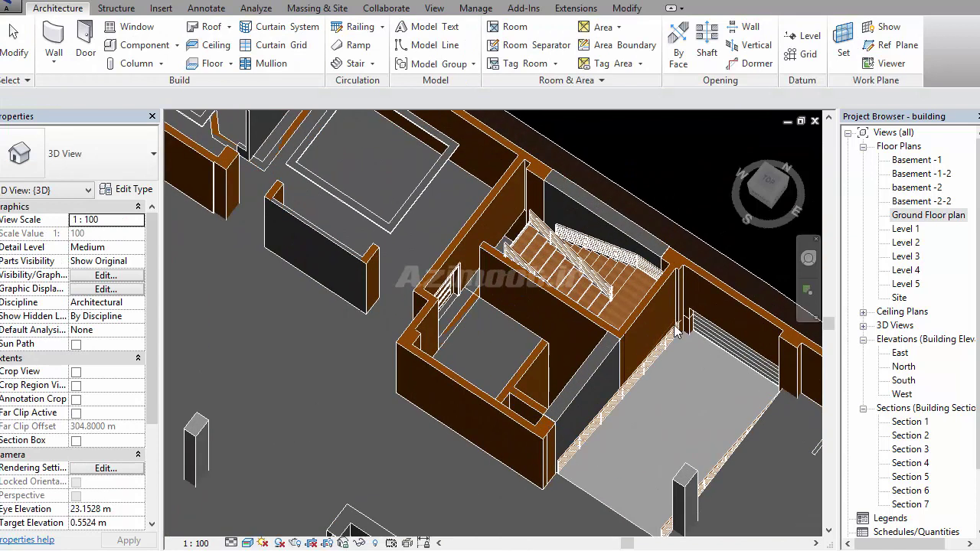
pyautogui.scroll(2, 496, 345)
pyautogui.scroll(2, 496, 344)
pyautogui.scroll(1, 457, 388)
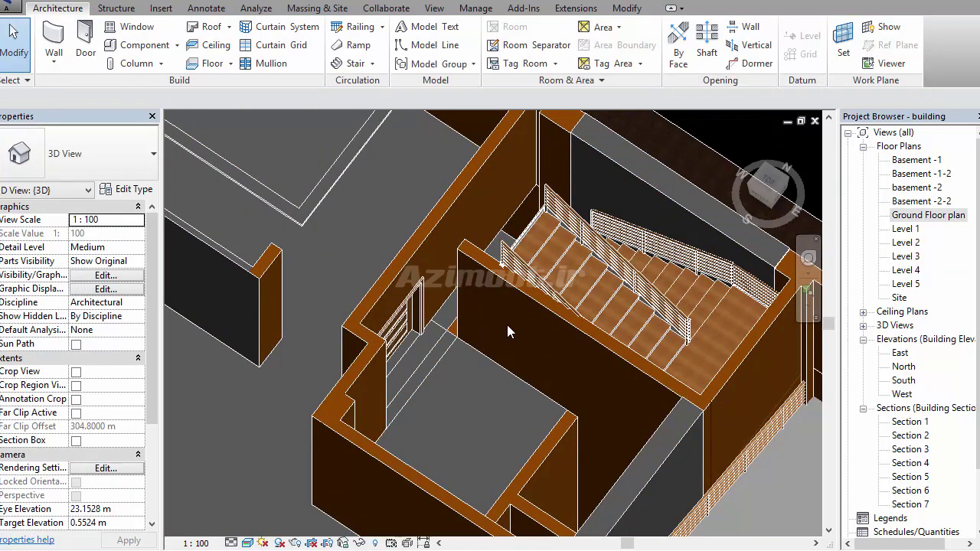
pyautogui.scroll(-1, 477, 333)
pyautogui.moveTo(491, 261); pyautogui.dragTo(462, 453, button='middle')
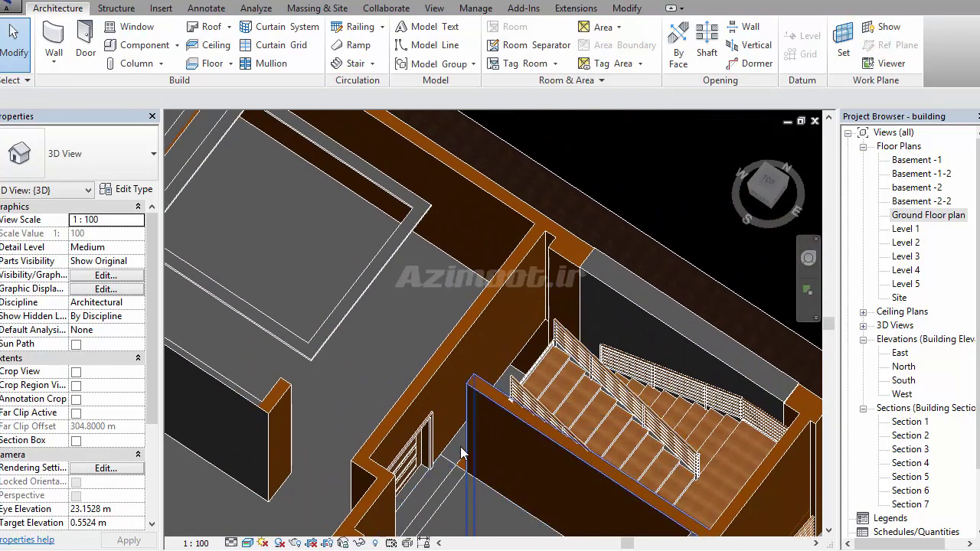
# Set the 20 cm wall beside the stair flights to a Top Constraint of the ground floor level
pyautogui.click(468, 404)
pyautogui.scroll(1, 475, 372)
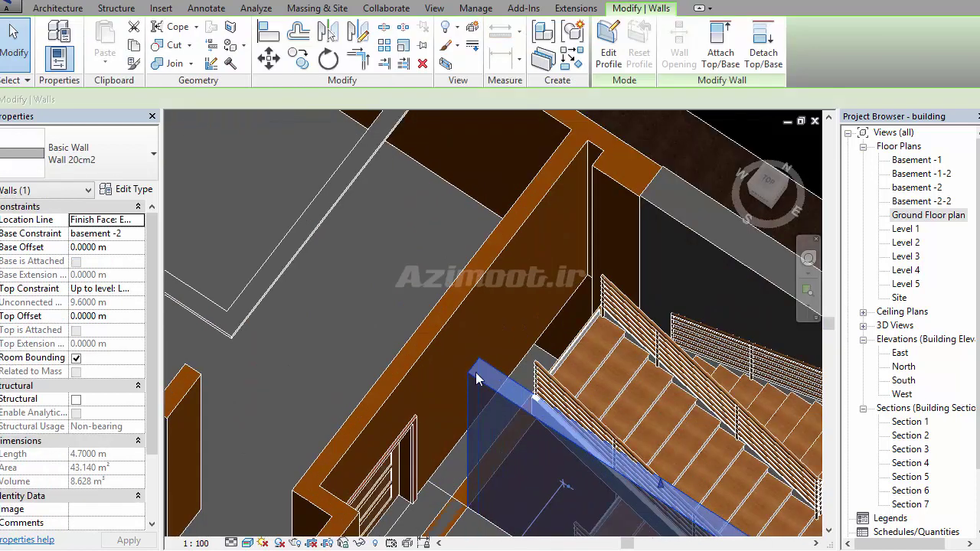
pyautogui.press('Escape')
pyautogui.moveTo(519, 458); pyautogui.dragTo(492, 269, button='middle')
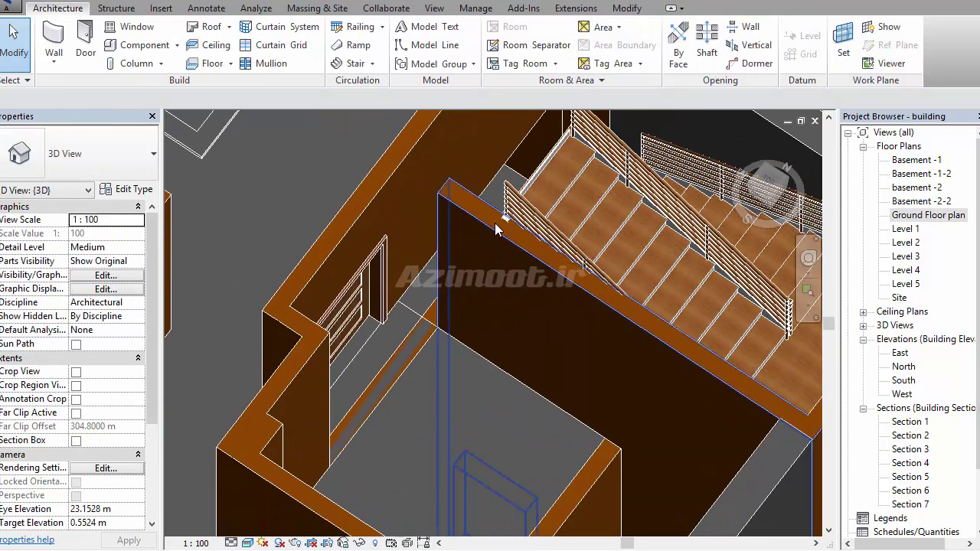
pyautogui.click(496, 230)
pyautogui.keyDown('shift'); pyautogui.moveTo(536, 355); pyautogui.dragTo(532, 271, button='middle'); pyautogui.keyUp('shift')
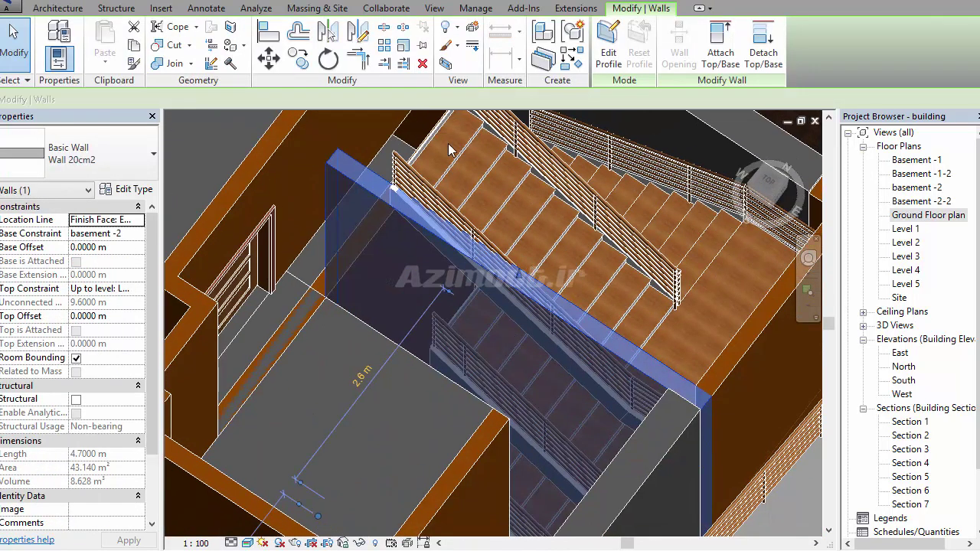
pyautogui.click(135, 237)
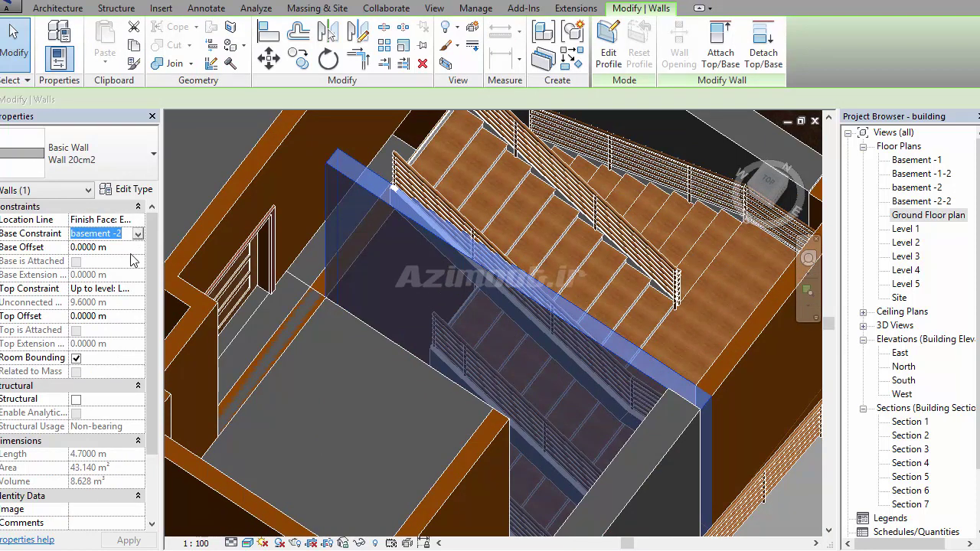
pyautogui.click(139, 290)
pyautogui.click(141, 359)
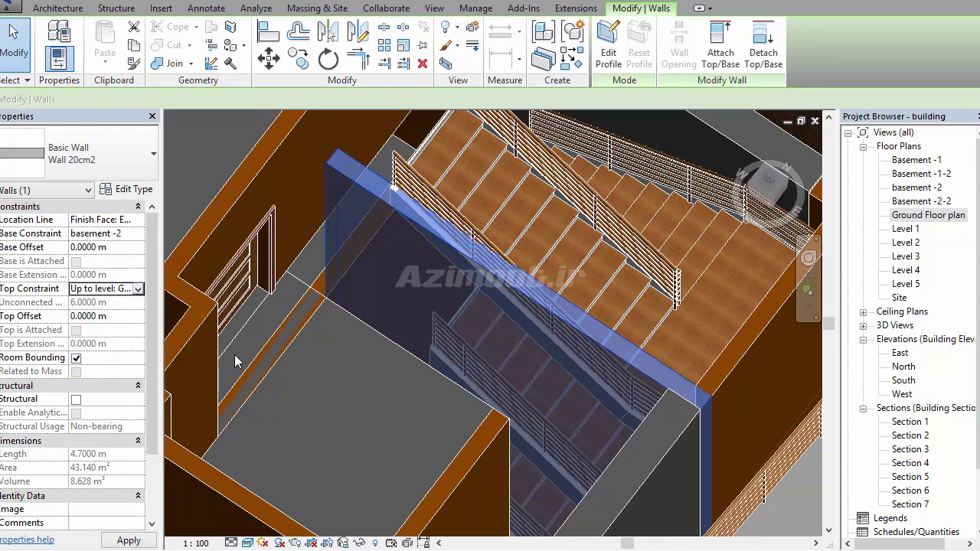
pyautogui.press('Escape')
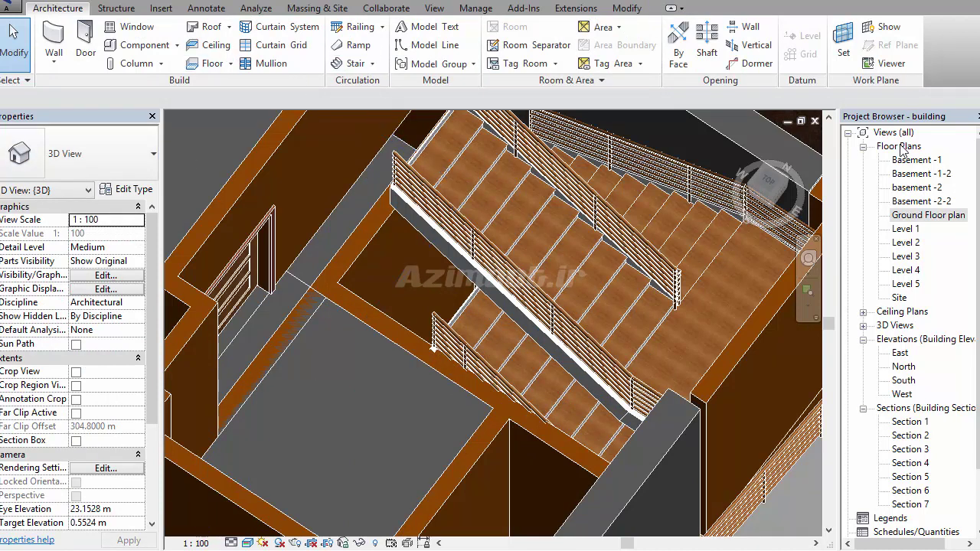
# In the Ground Floor plan, draw a 0.6 m high Wall 20cm2 parapet along the stairwell's lower edge
pyautogui.doubleClick(916, 218)
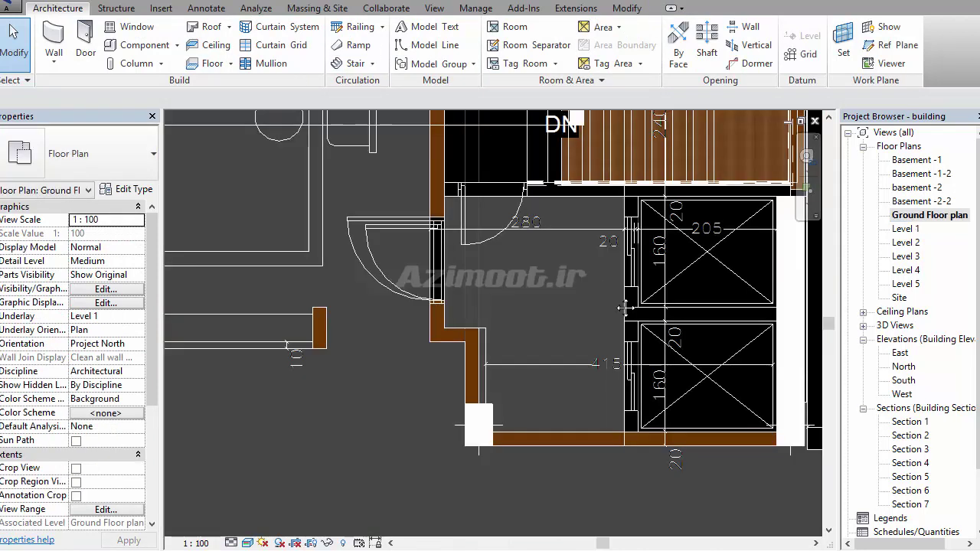
pyautogui.scroll(1, 620, 394)
pyautogui.click(54, 38)
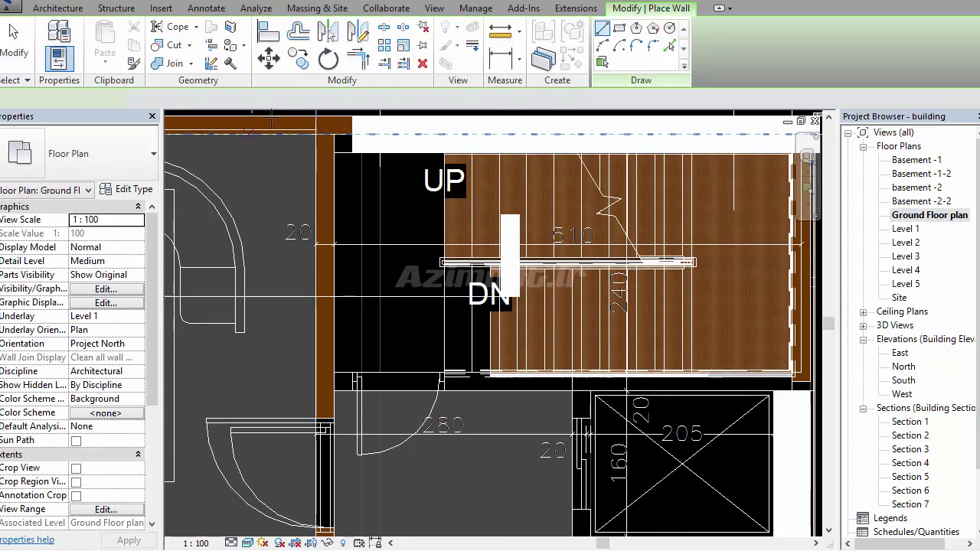
pyautogui.click(334, 356)
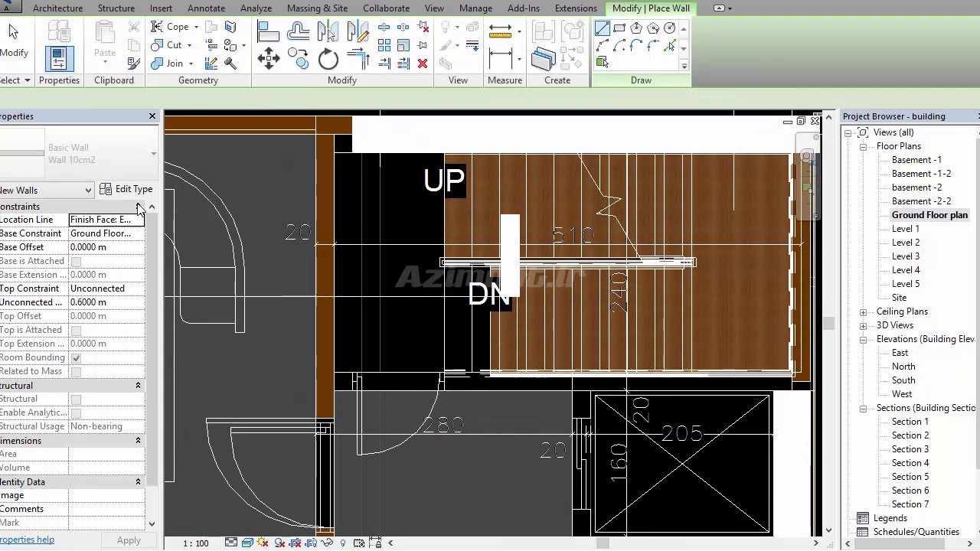
pyautogui.click(100, 153)
pyautogui.click(91, 262)
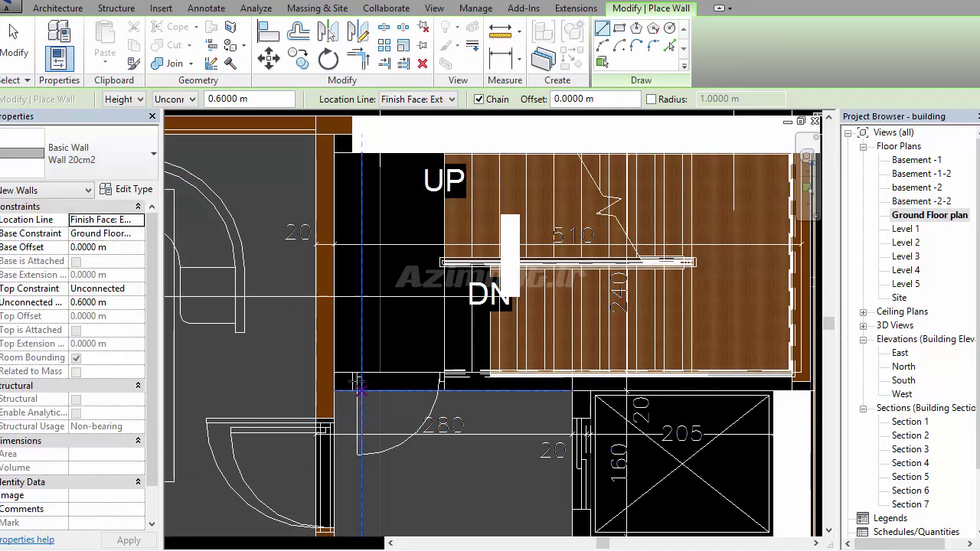
pyautogui.click(334, 365)
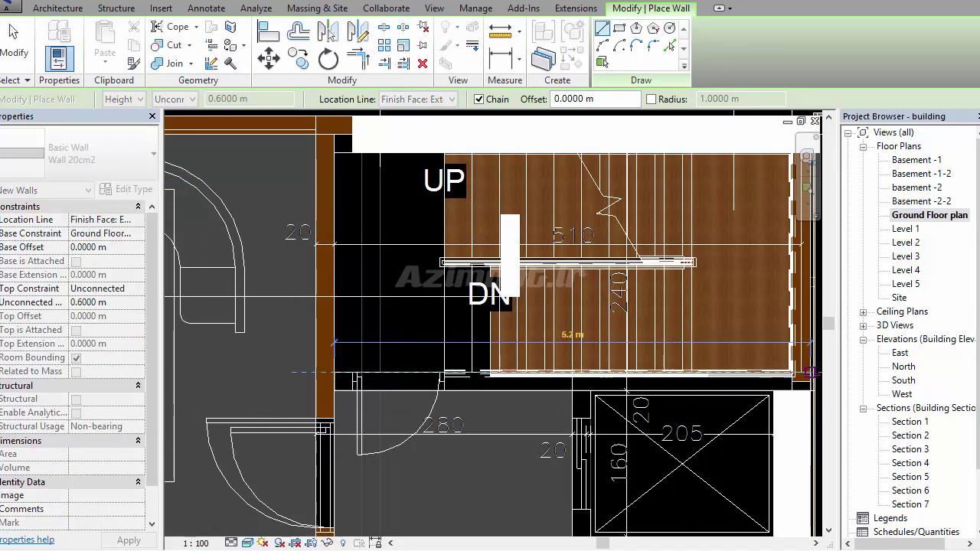
pyautogui.click(652, 429)
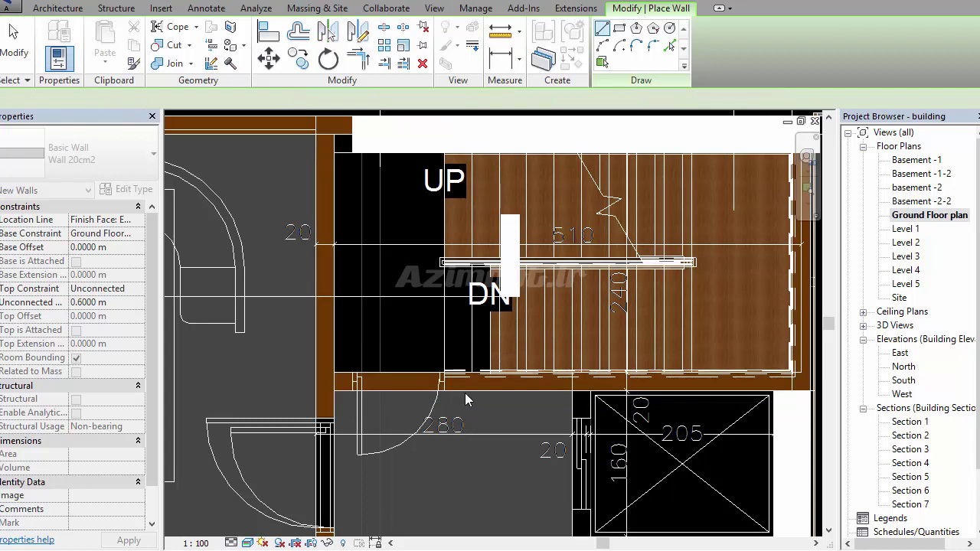
pyautogui.press('Escape')
pyautogui.moveTo(380, 190); pyautogui.dragTo(417, 267, button='middle')
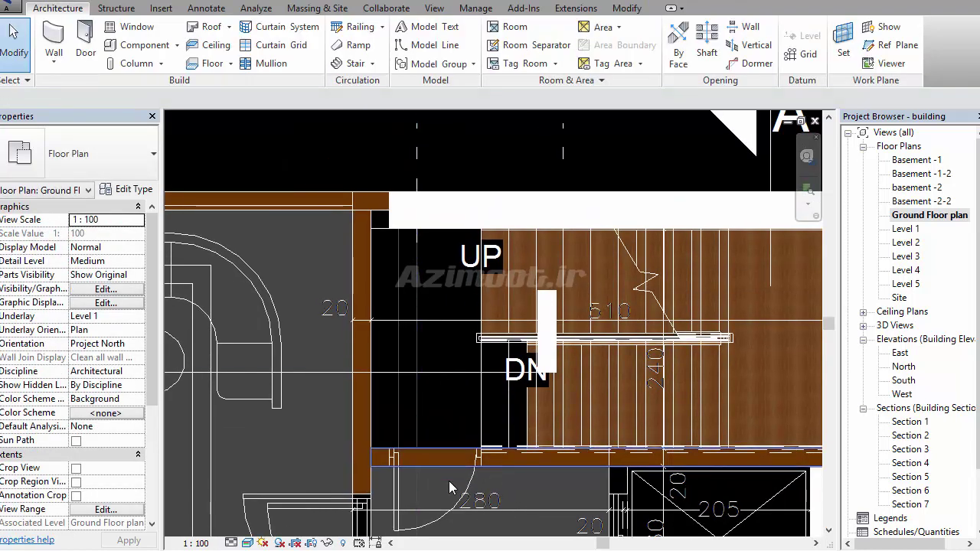
# Select the lobby floor slab in 3D and edit its boundary in the Ground Floor plan
pyautogui.scroll(-2, 450, 488)
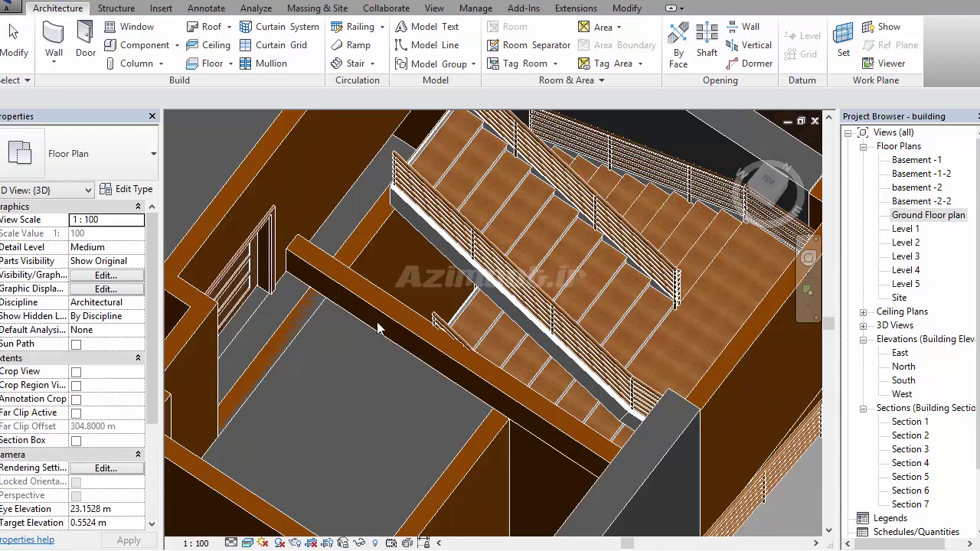
pyautogui.click(392, 356)
pyautogui.moveTo(392, 356); pyautogui.dragTo(467, 354, button='middle')
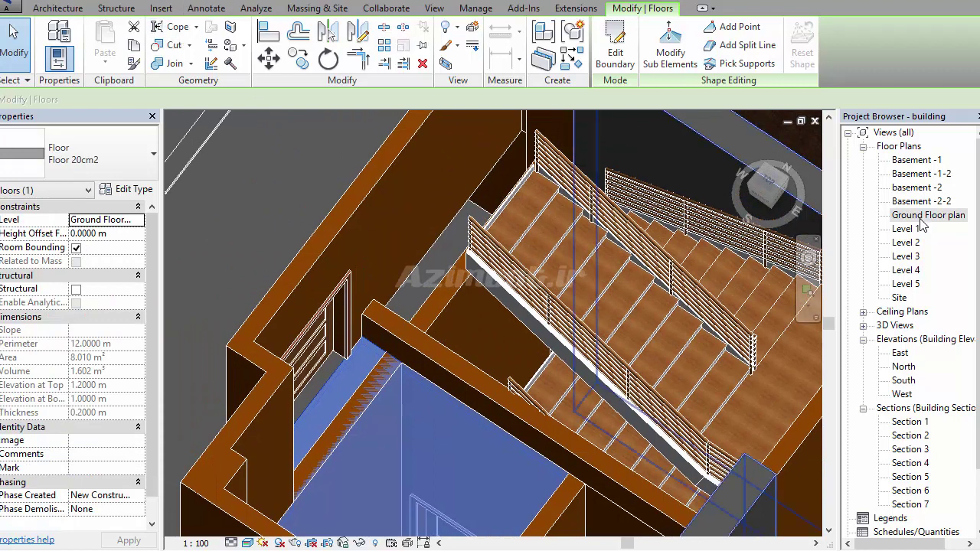
pyautogui.click(614, 46)
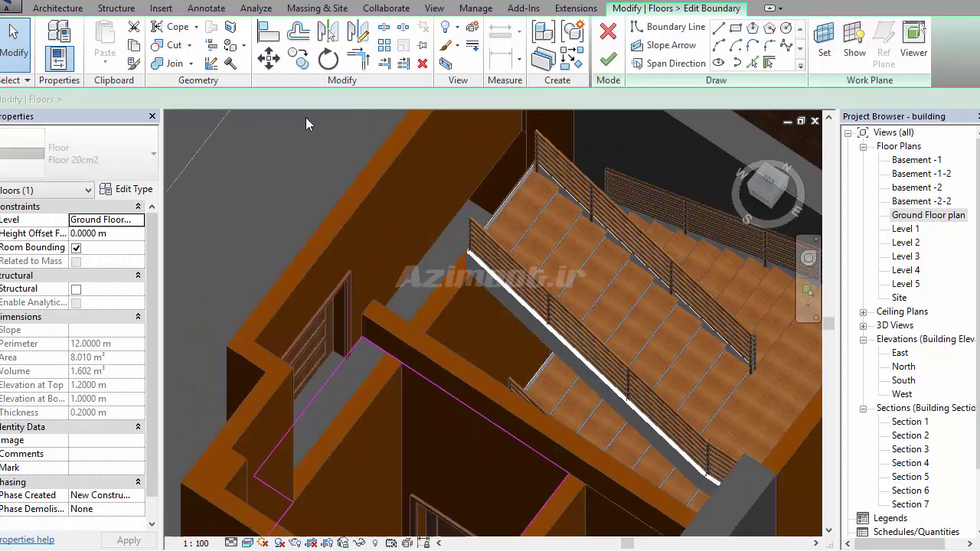
pyautogui.doubleClick(915, 216)
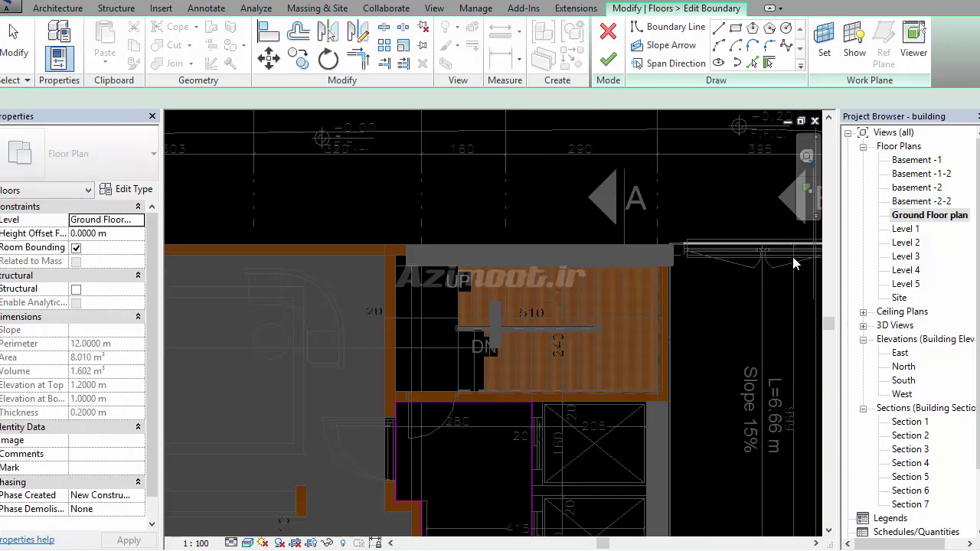
pyautogui.scroll(1, 434, 425)
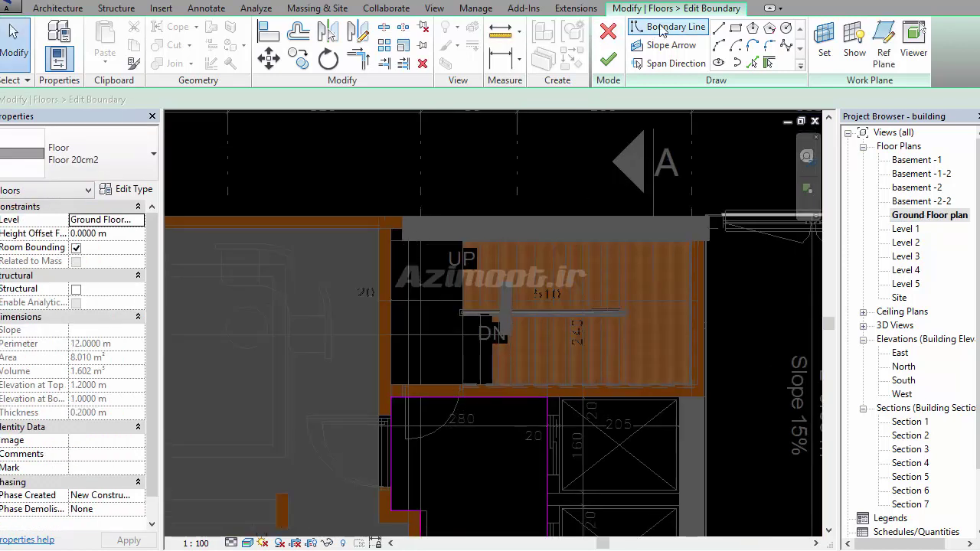
# Add a 2.7 m boundary line to the landing plus a corner segment, trim to corner, and finish
pyautogui.click(718, 27)
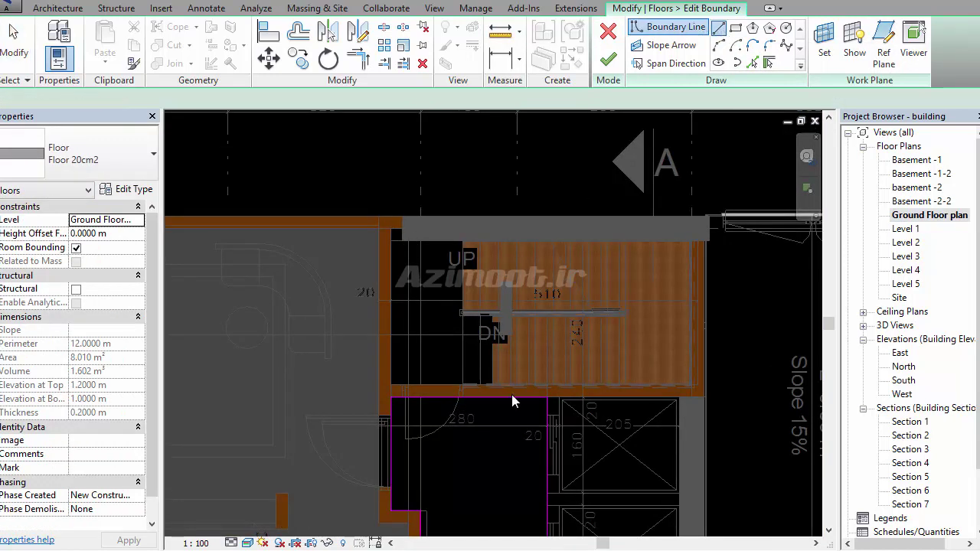
pyautogui.scroll(2, 458, 385)
pyautogui.click(465, 404)
pyautogui.moveTo(536, 322); pyautogui.dragTo(544, 369, button='middle')
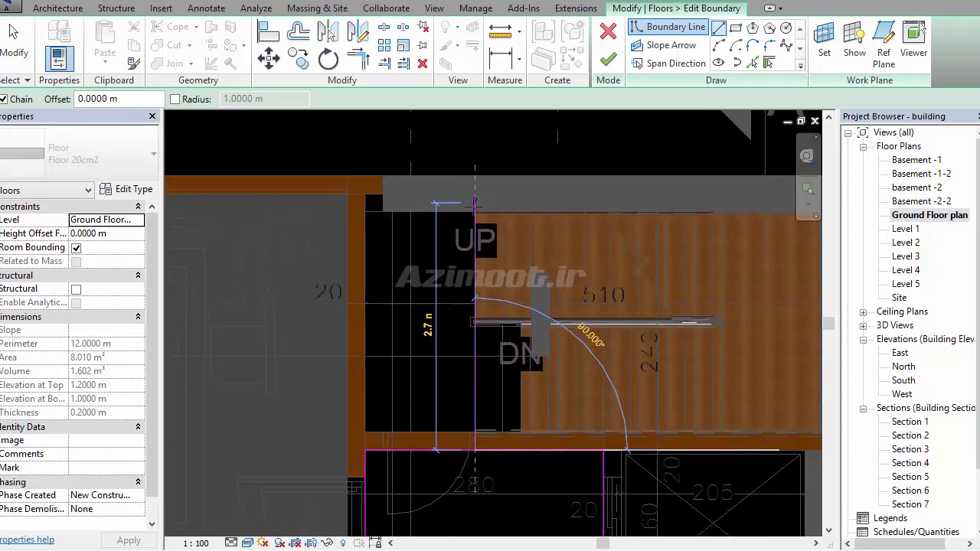
pyautogui.click(475, 205)
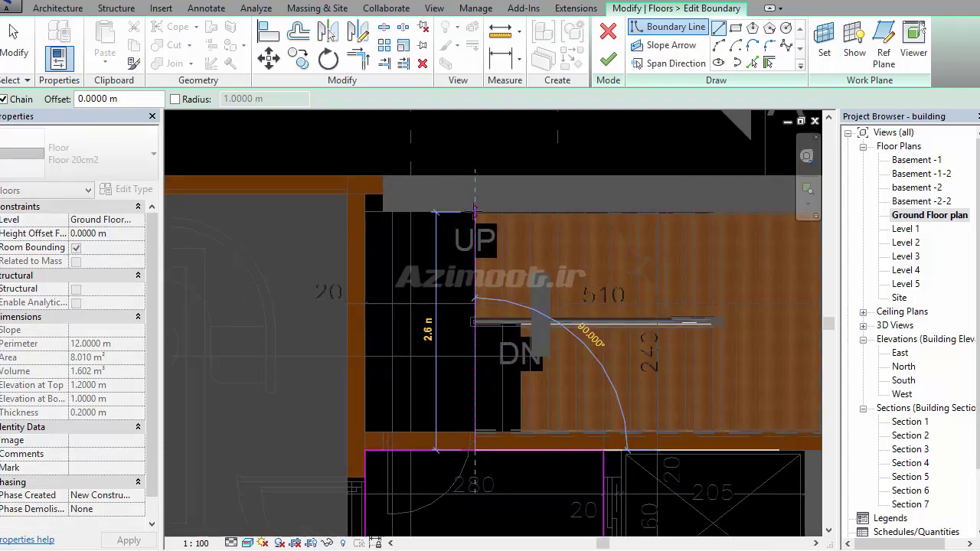
pyautogui.click(366, 213)
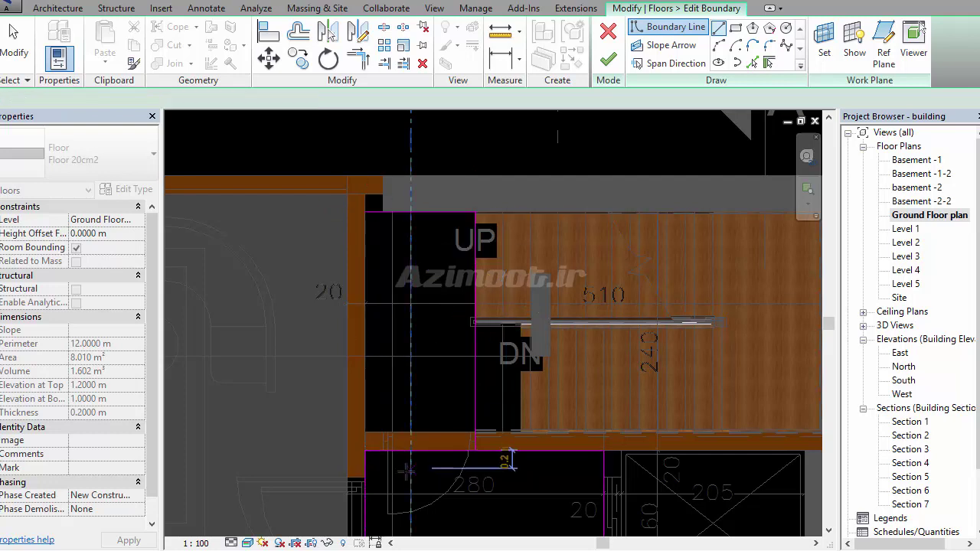
pyautogui.press('Escape')
pyautogui.press('Escape')
pyautogui.click(358, 58)
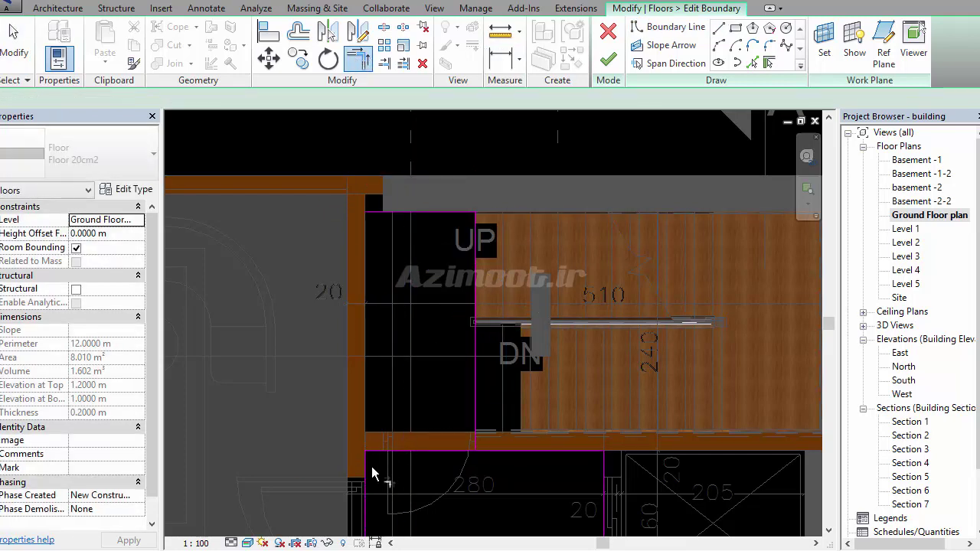
pyautogui.click(469, 457)
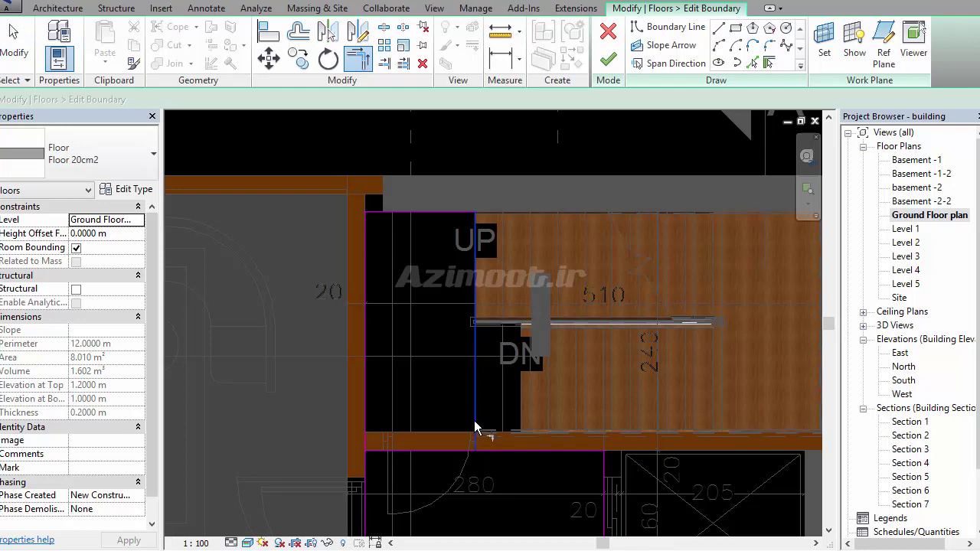
pyautogui.click(609, 61)
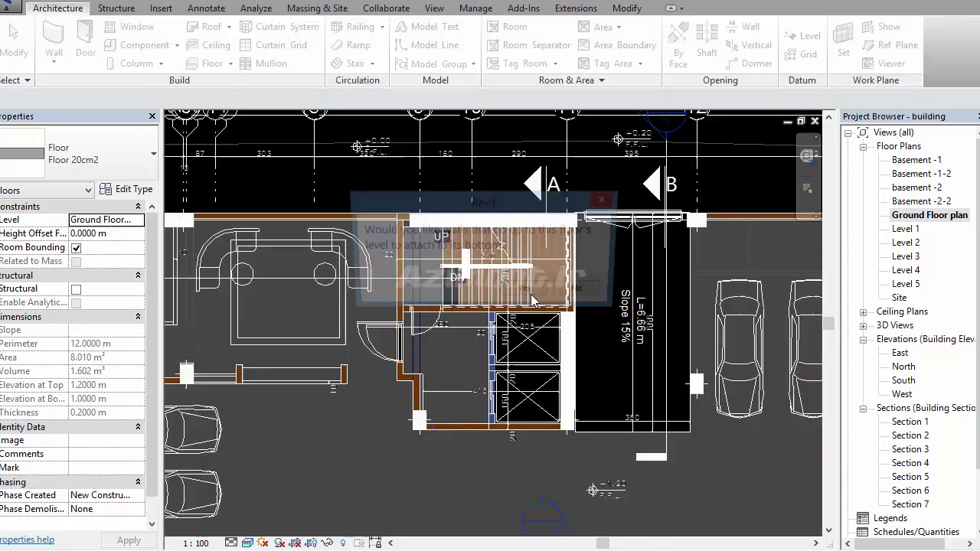
# Decline wall attachment, then change the 0.6 m wall's Top Constraint to an Up to level option
pyautogui.click(641, 290)
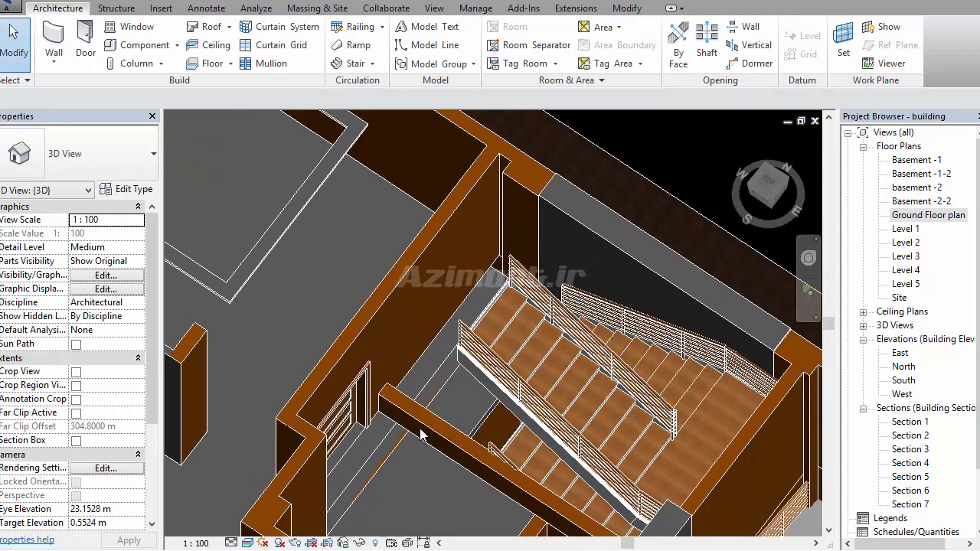
pyautogui.moveTo(441, 378); pyautogui.dragTo(425, 301, button='middle')
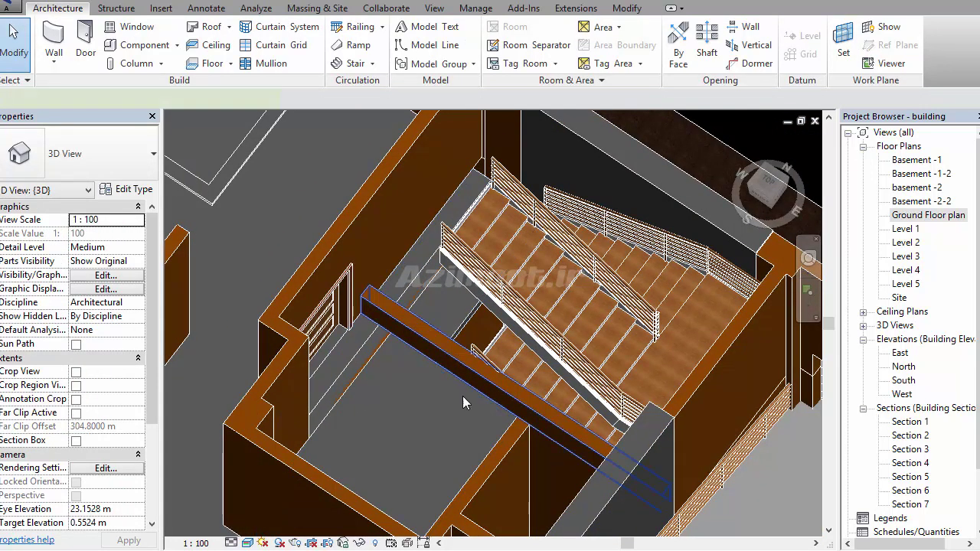
pyautogui.click(458, 358)
pyautogui.click(134, 249)
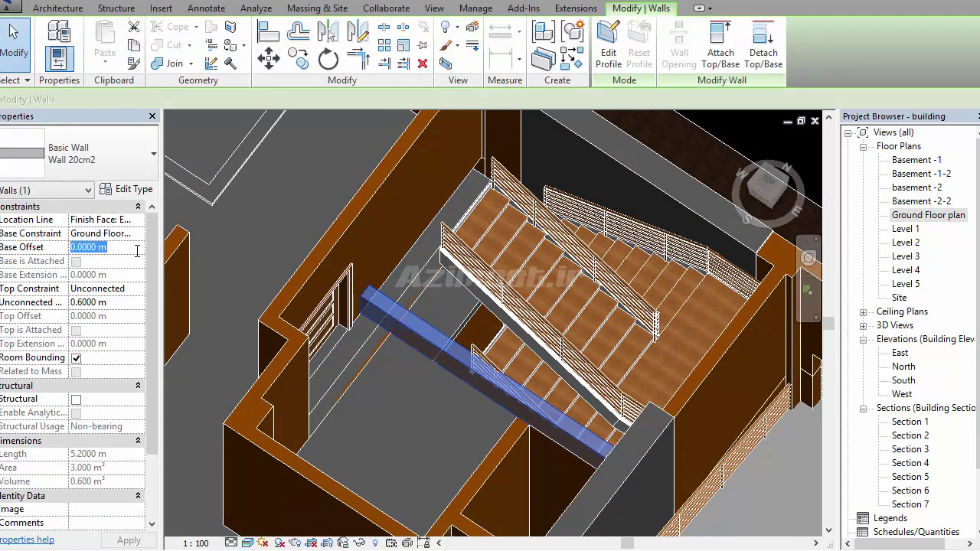
pyautogui.click(138, 289)
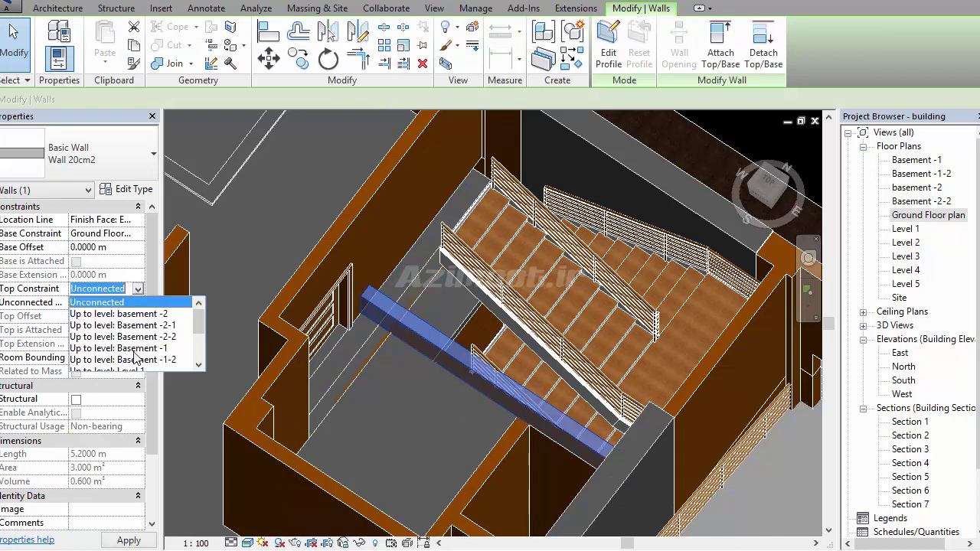
pyautogui.moveTo(196, 322); pyautogui.dragTo(151, 350)
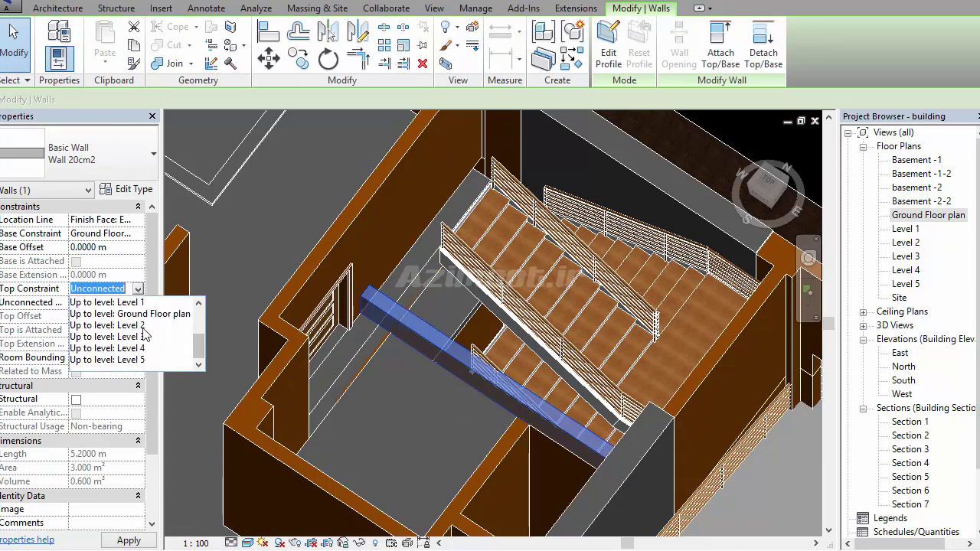
pyautogui.click(143, 329)
pyautogui.press('Escape')
pyautogui.scroll(2, 450, 379)
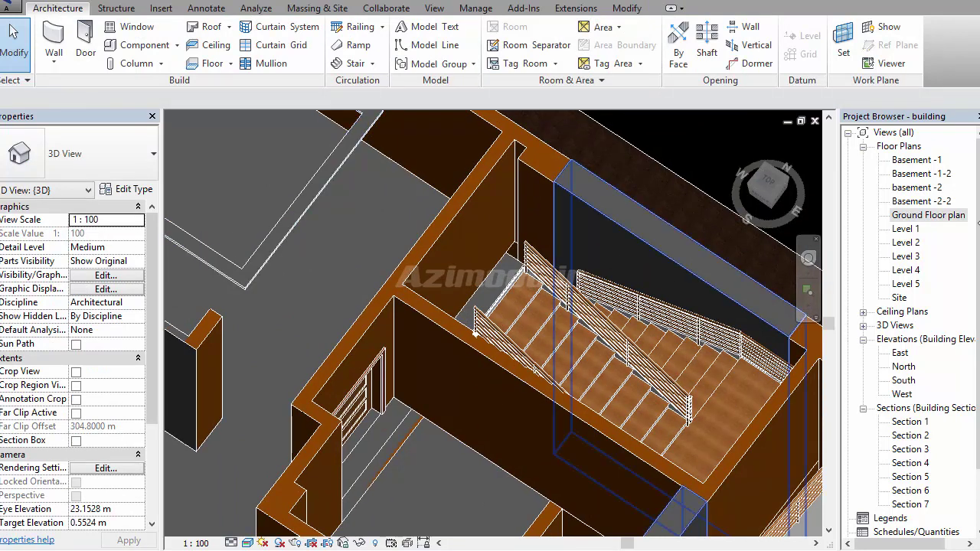
# In the Ground Floor plan, start a door with the M_Single-Flush 0915 x 2134mm type selected
pyautogui.doubleClick(928, 215)
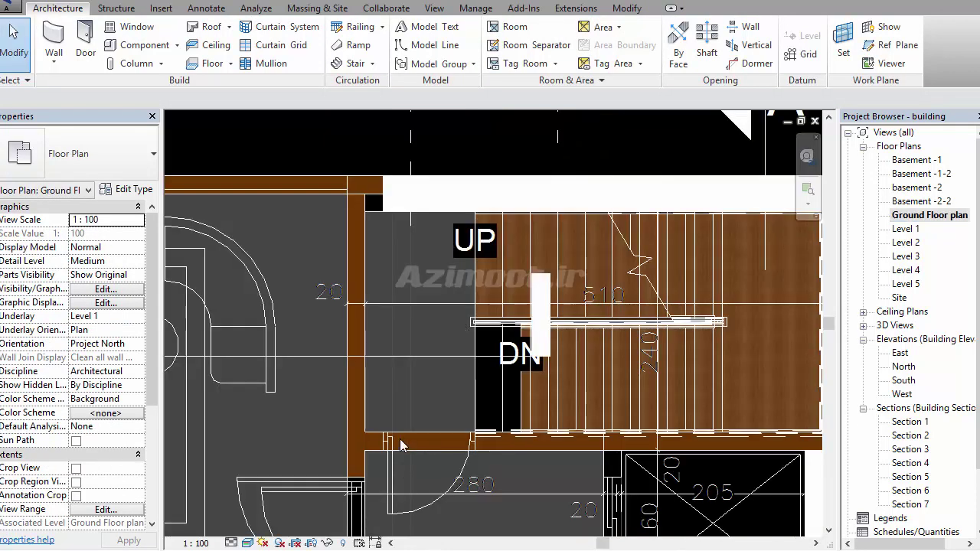
pyautogui.click(85, 38)
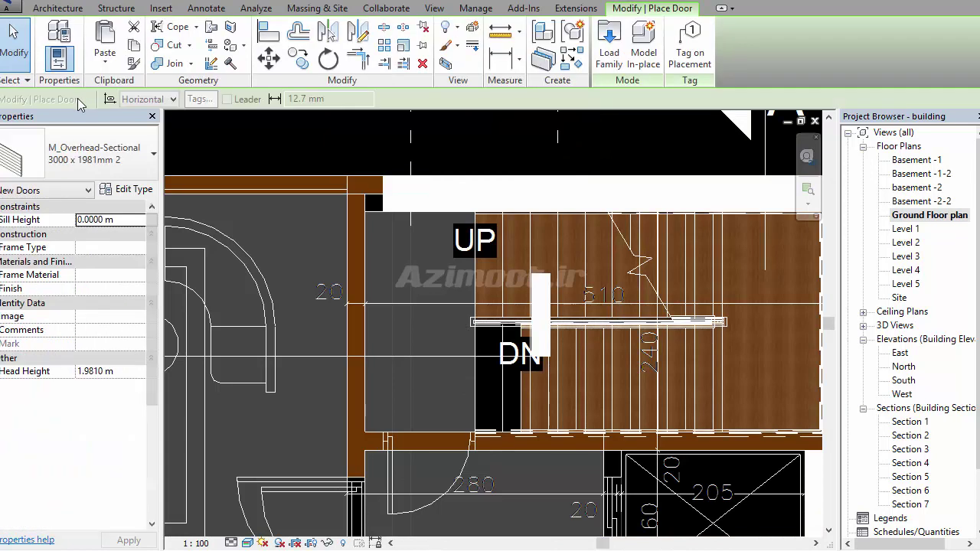
pyautogui.click(95, 164)
pyautogui.scroll(1, 86, 275)
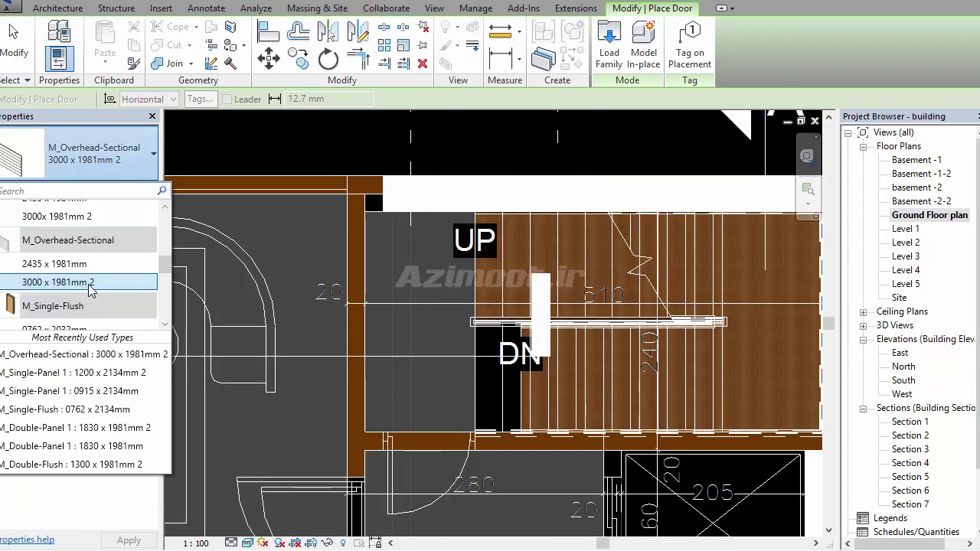
pyautogui.scroll(1, 94, 247)
pyautogui.scroll(1, 94, 247)
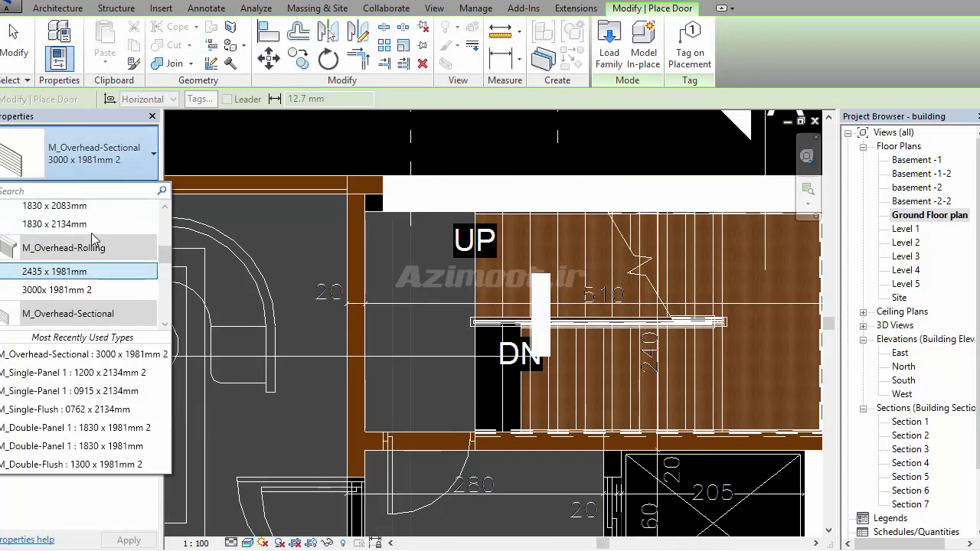
pyautogui.scroll(2, 93, 244)
pyautogui.scroll(1, 92, 237)
pyautogui.scroll(1, 92, 236)
pyautogui.scroll(1, 91, 235)
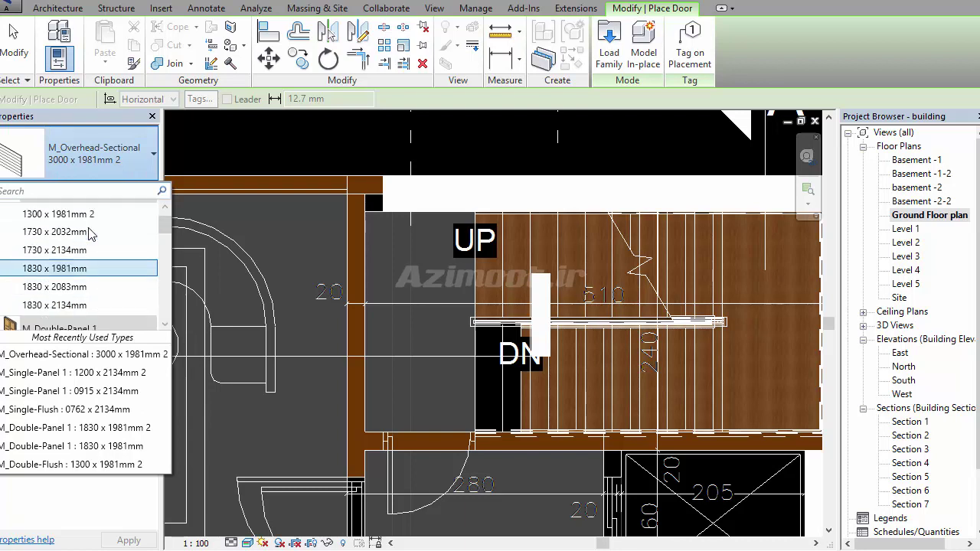
pyautogui.scroll(1, 91, 237)
pyautogui.scroll(-3, 91, 237)
pyautogui.scroll(-3, 91, 240)
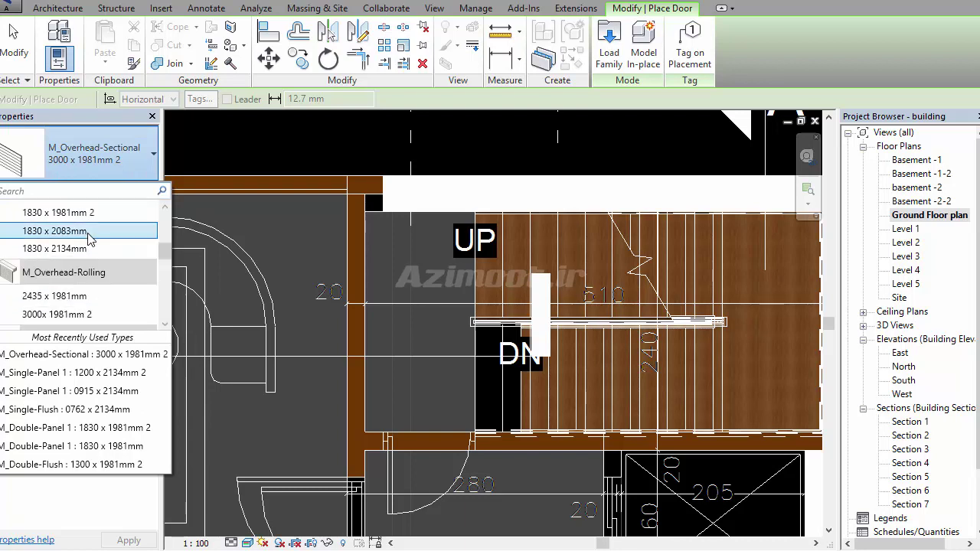
pyautogui.scroll(-3, 94, 243)
pyautogui.scroll(-1, 96, 268)
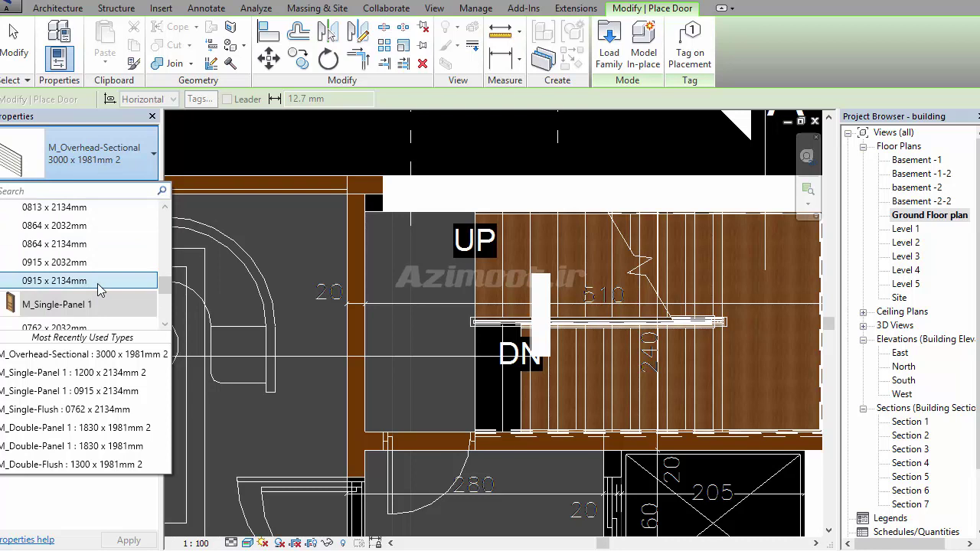
pyautogui.click(97, 285)
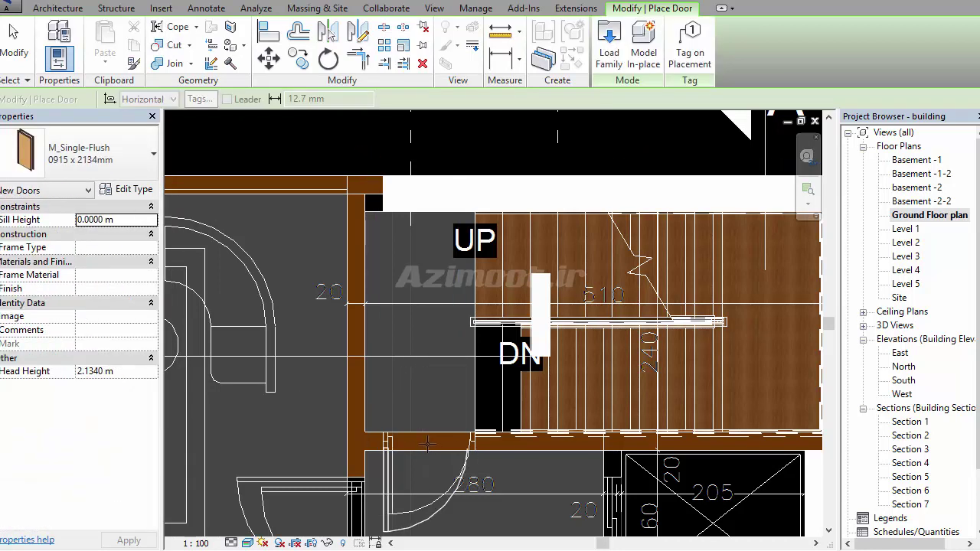
pyautogui.scroll(-2, 455, 193)
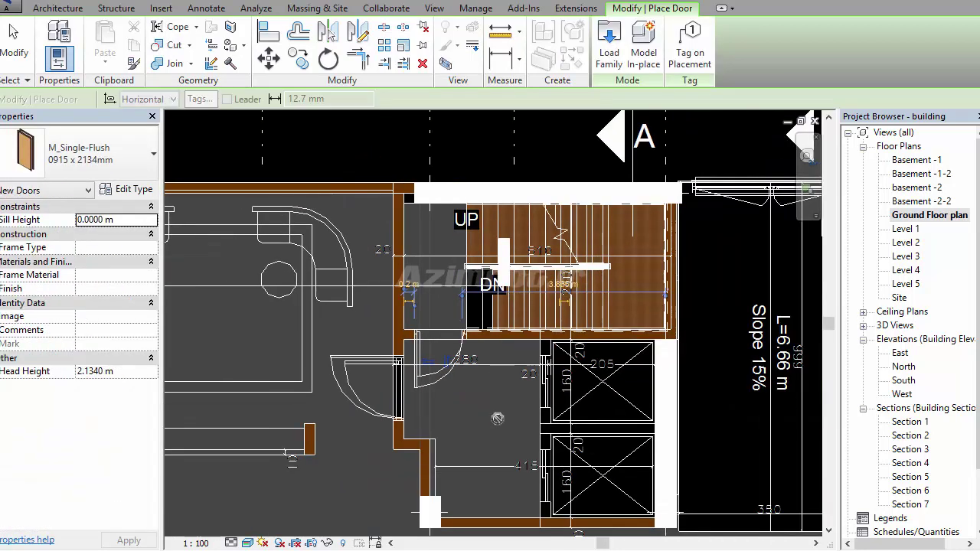
# End door placement and zoom out to see the whole ground-floor plan
pyautogui.moveTo(509, 449); pyautogui.dragTo(544, 351, button='middle')
pyautogui.press('Escape')
pyautogui.moveTo(518, 216); pyautogui.dragTo(542, 283, button='middle')
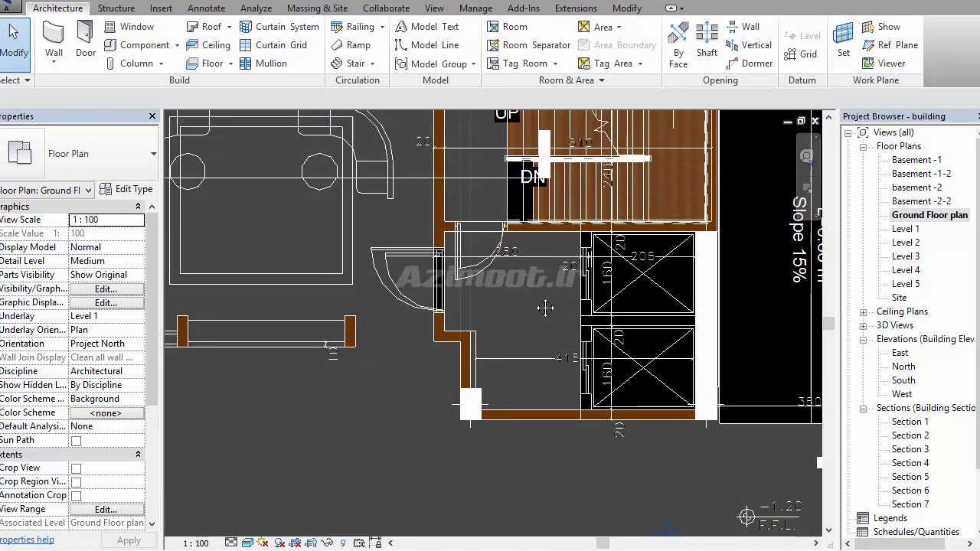
pyautogui.scroll(-3, 541, 283)
pyautogui.moveTo(519, 373); pyautogui.dragTo(535, 337, button='middle')
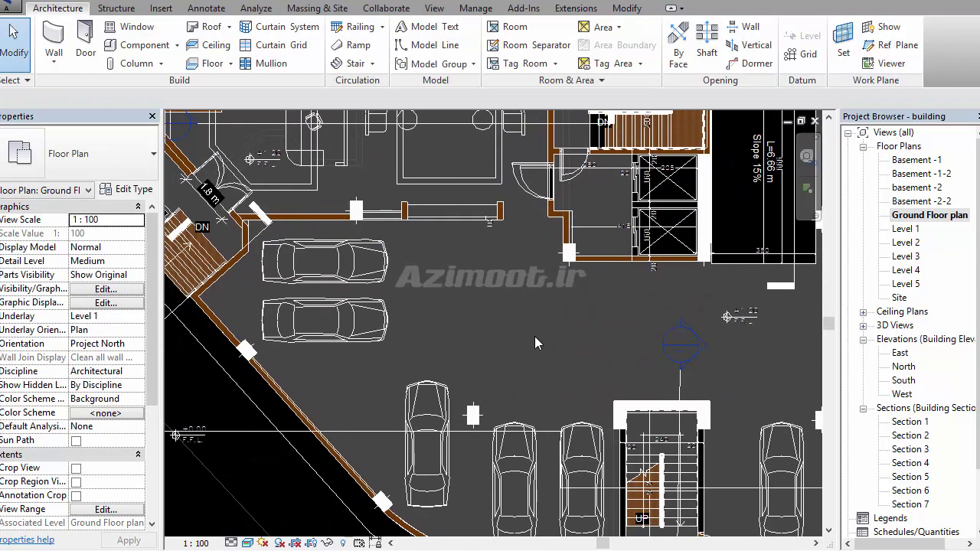
pyautogui.scroll(-2, 535, 336)
pyautogui.moveTo(792, 295); pyautogui.dragTo(763, 340, button='middle')
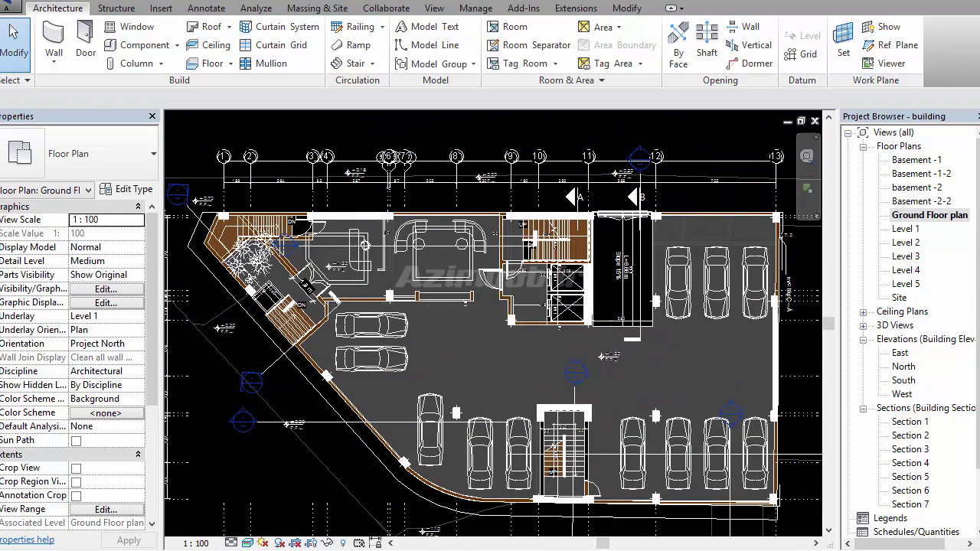
# Orbit the default 3D view to inspect the building and its new door
pyautogui.click(247, 3)
pyautogui.keyDown('shift'); pyautogui.moveTo(428, 230); pyautogui.dragTo(573, 257, button='middle'); pyautogui.keyUp('shift')
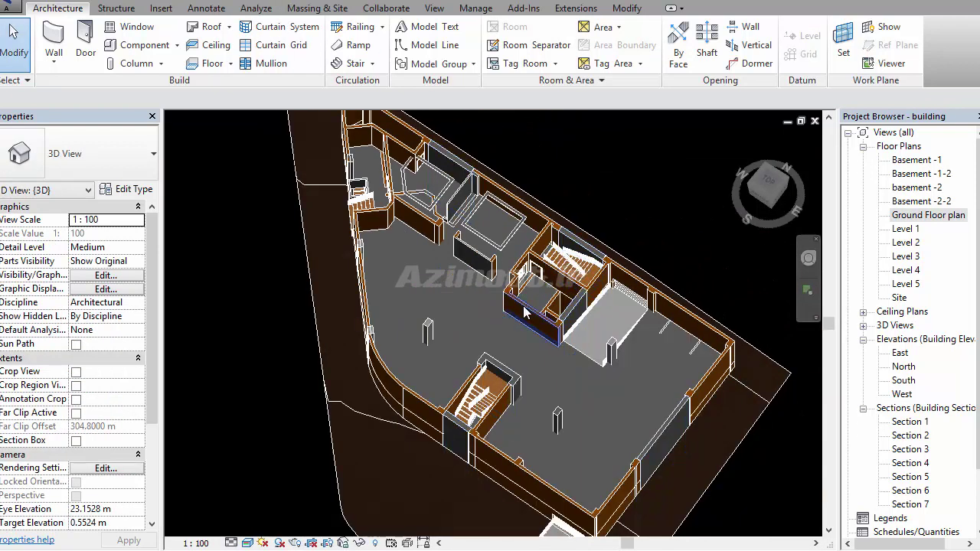
pyautogui.keyDown('shift'); pyautogui.moveTo(525, 313); pyautogui.dragTo(519, 234, button='middle'); pyautogui.keyUp('shift')
pyautogui.scroll(3, 508, 326)
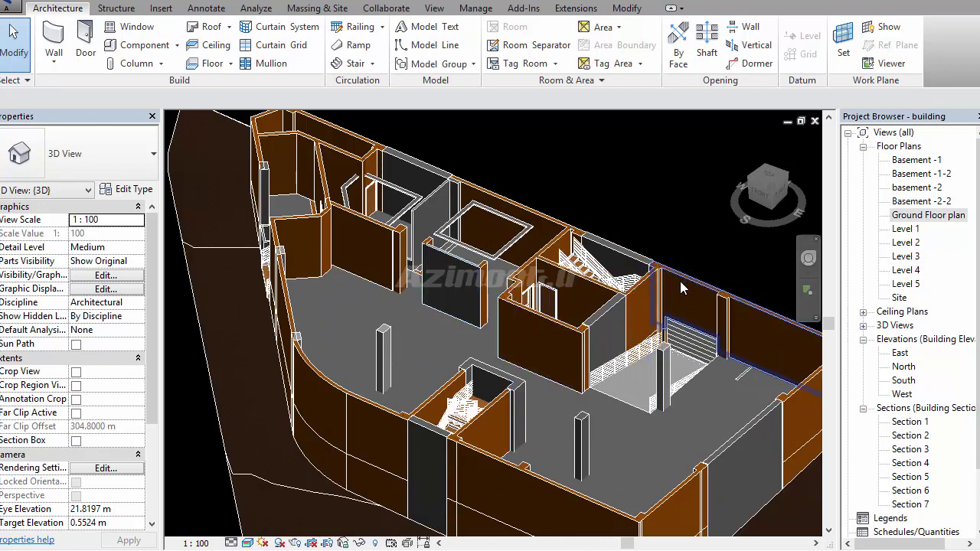
pyautogui.keyDown('shift'); pyautogui.moveTo(680, 281); pyautogui.dragTo(636, 318, button='middle'); pyautogui.keyUp('shift')
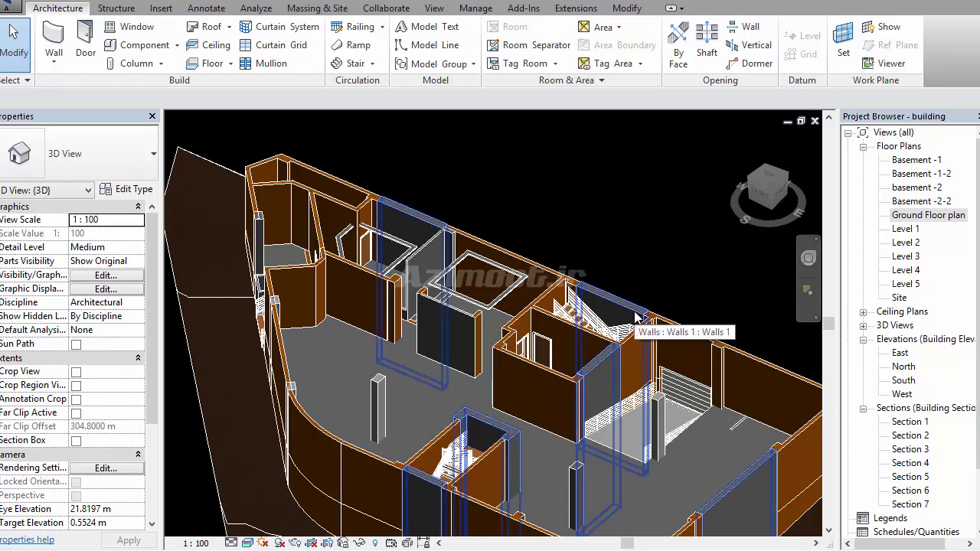